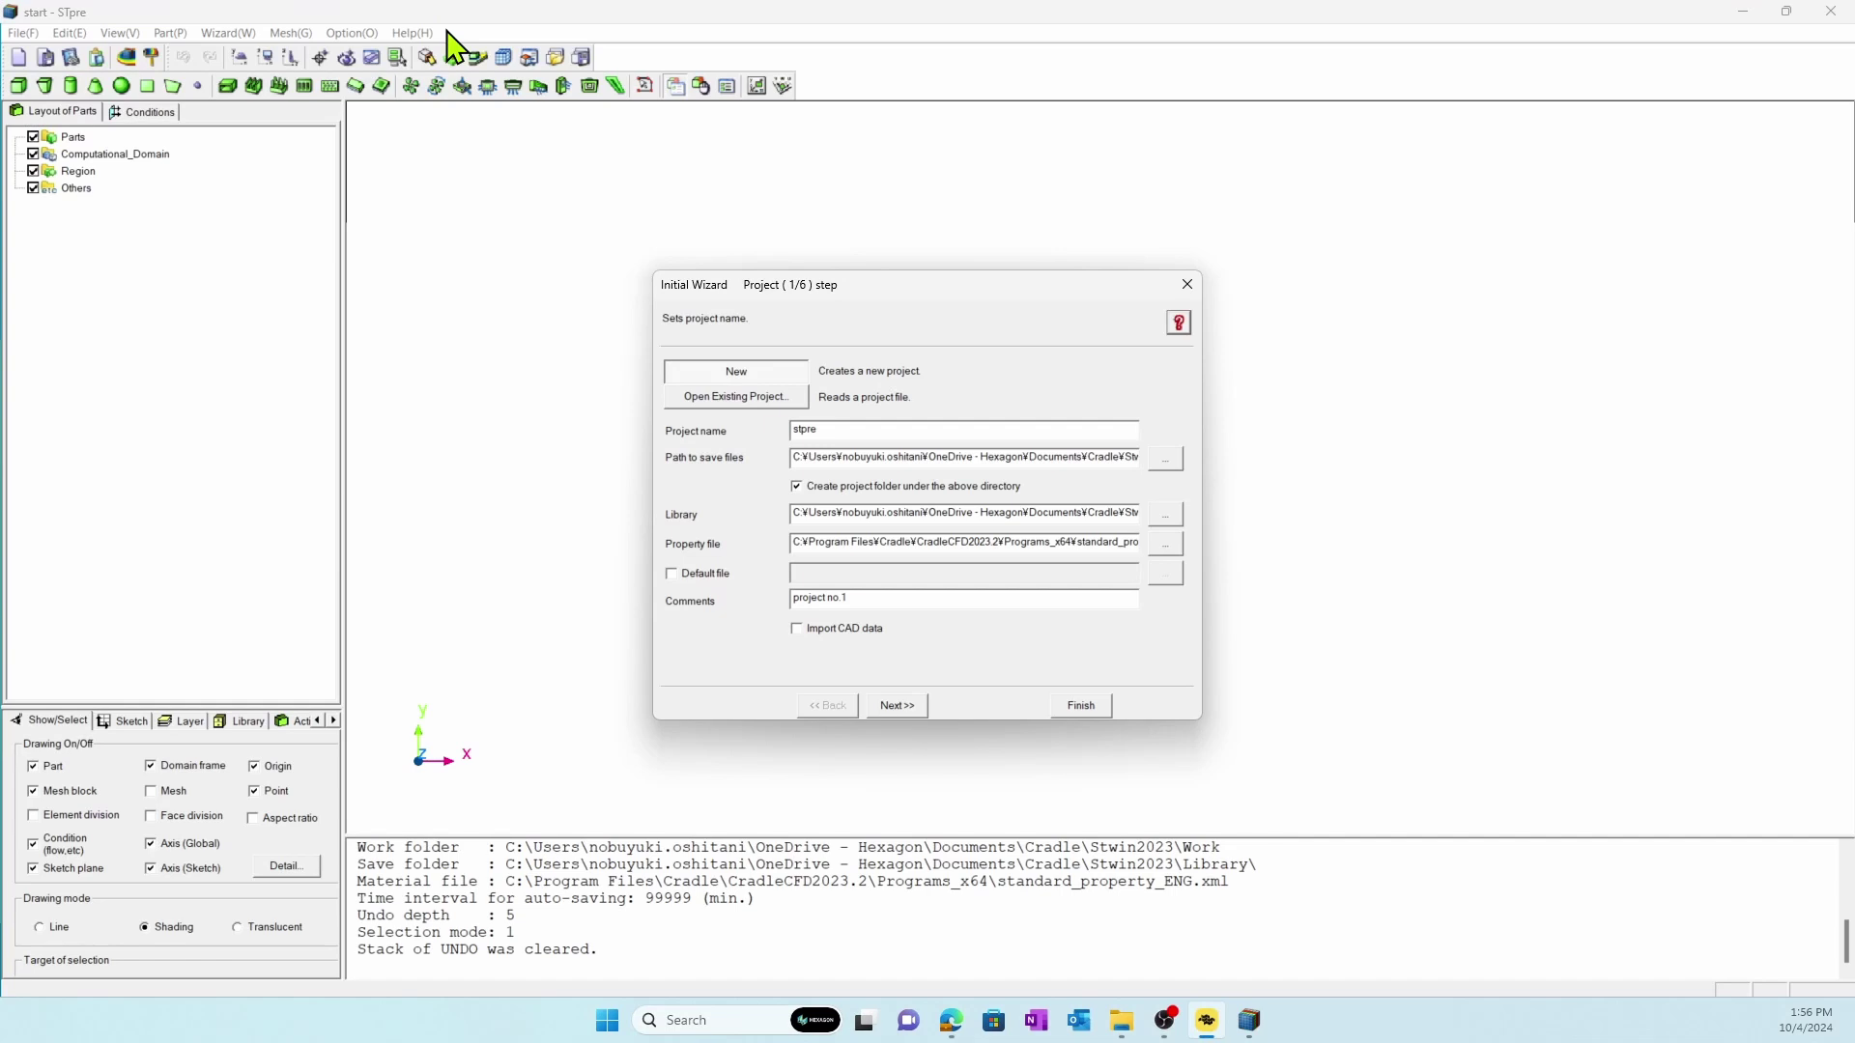
Step: Name the new project Case1, set its save path to C:\CAD and enable importing CAD data for the wizard's following stage
left_click(841, 425)
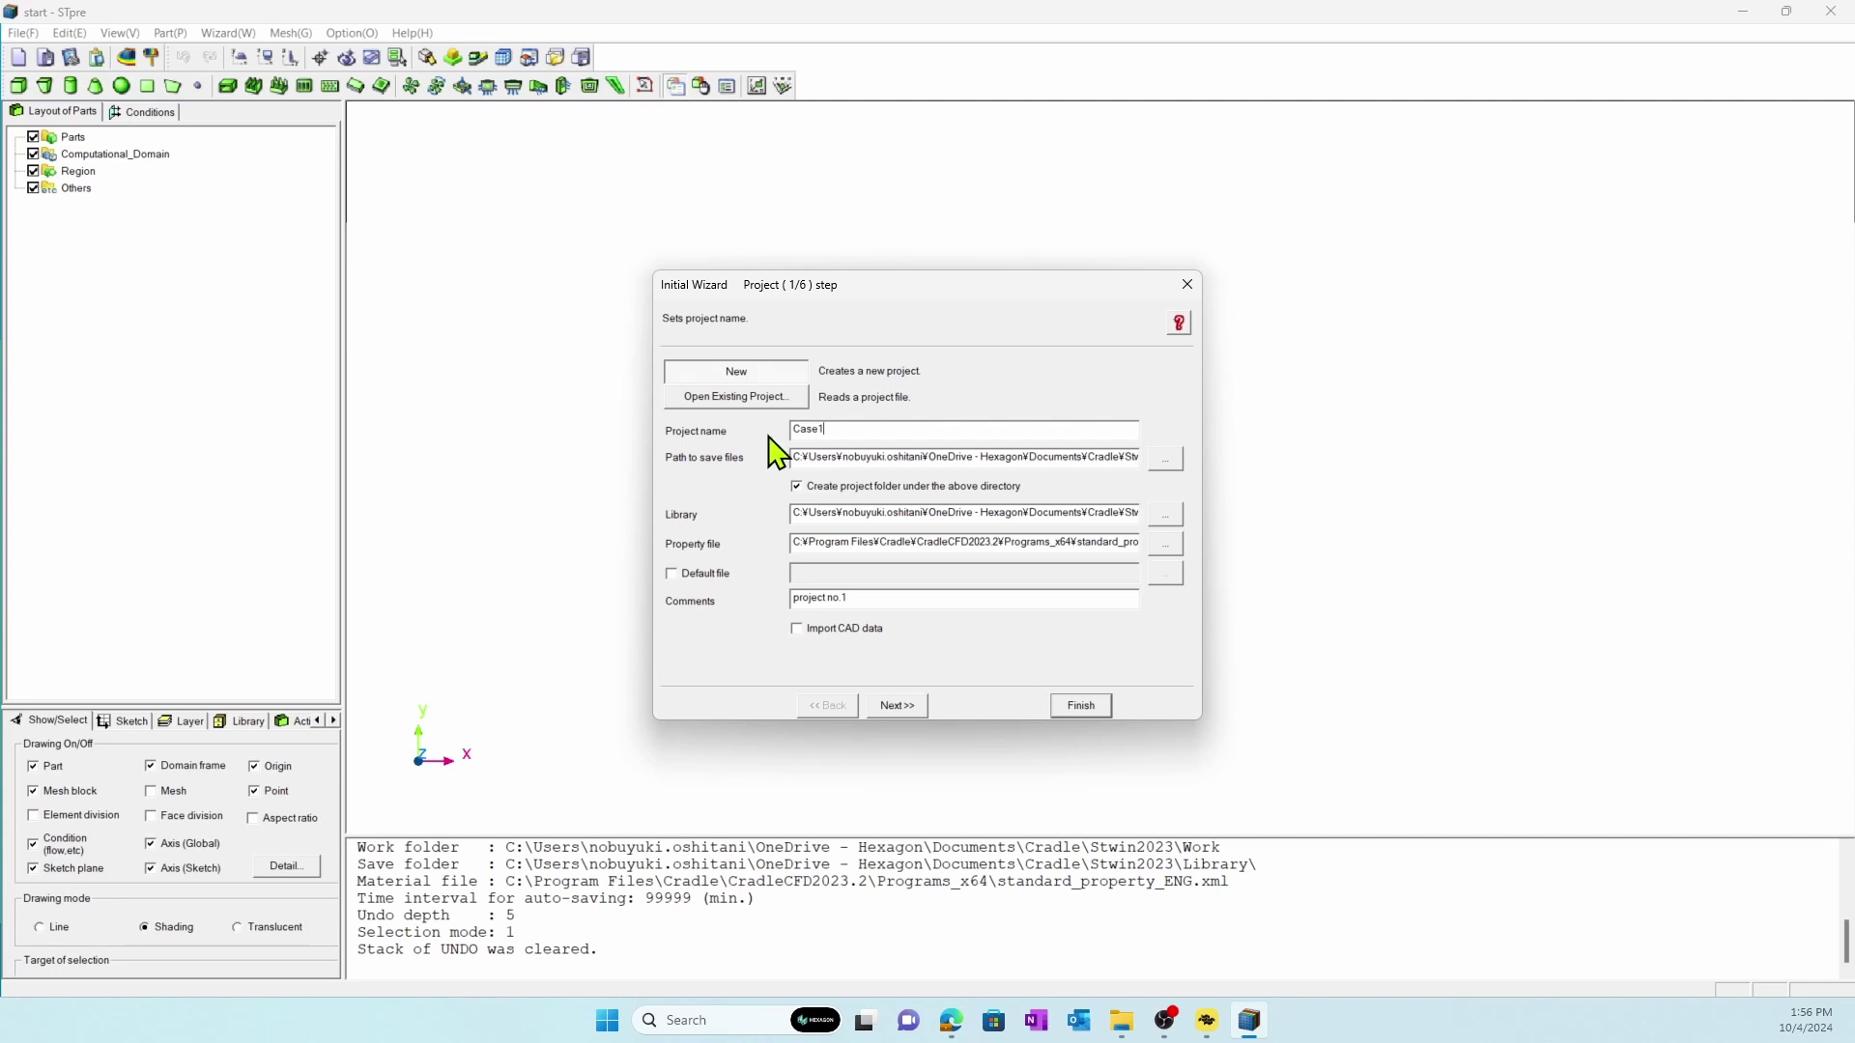
left_click(1166, 458)
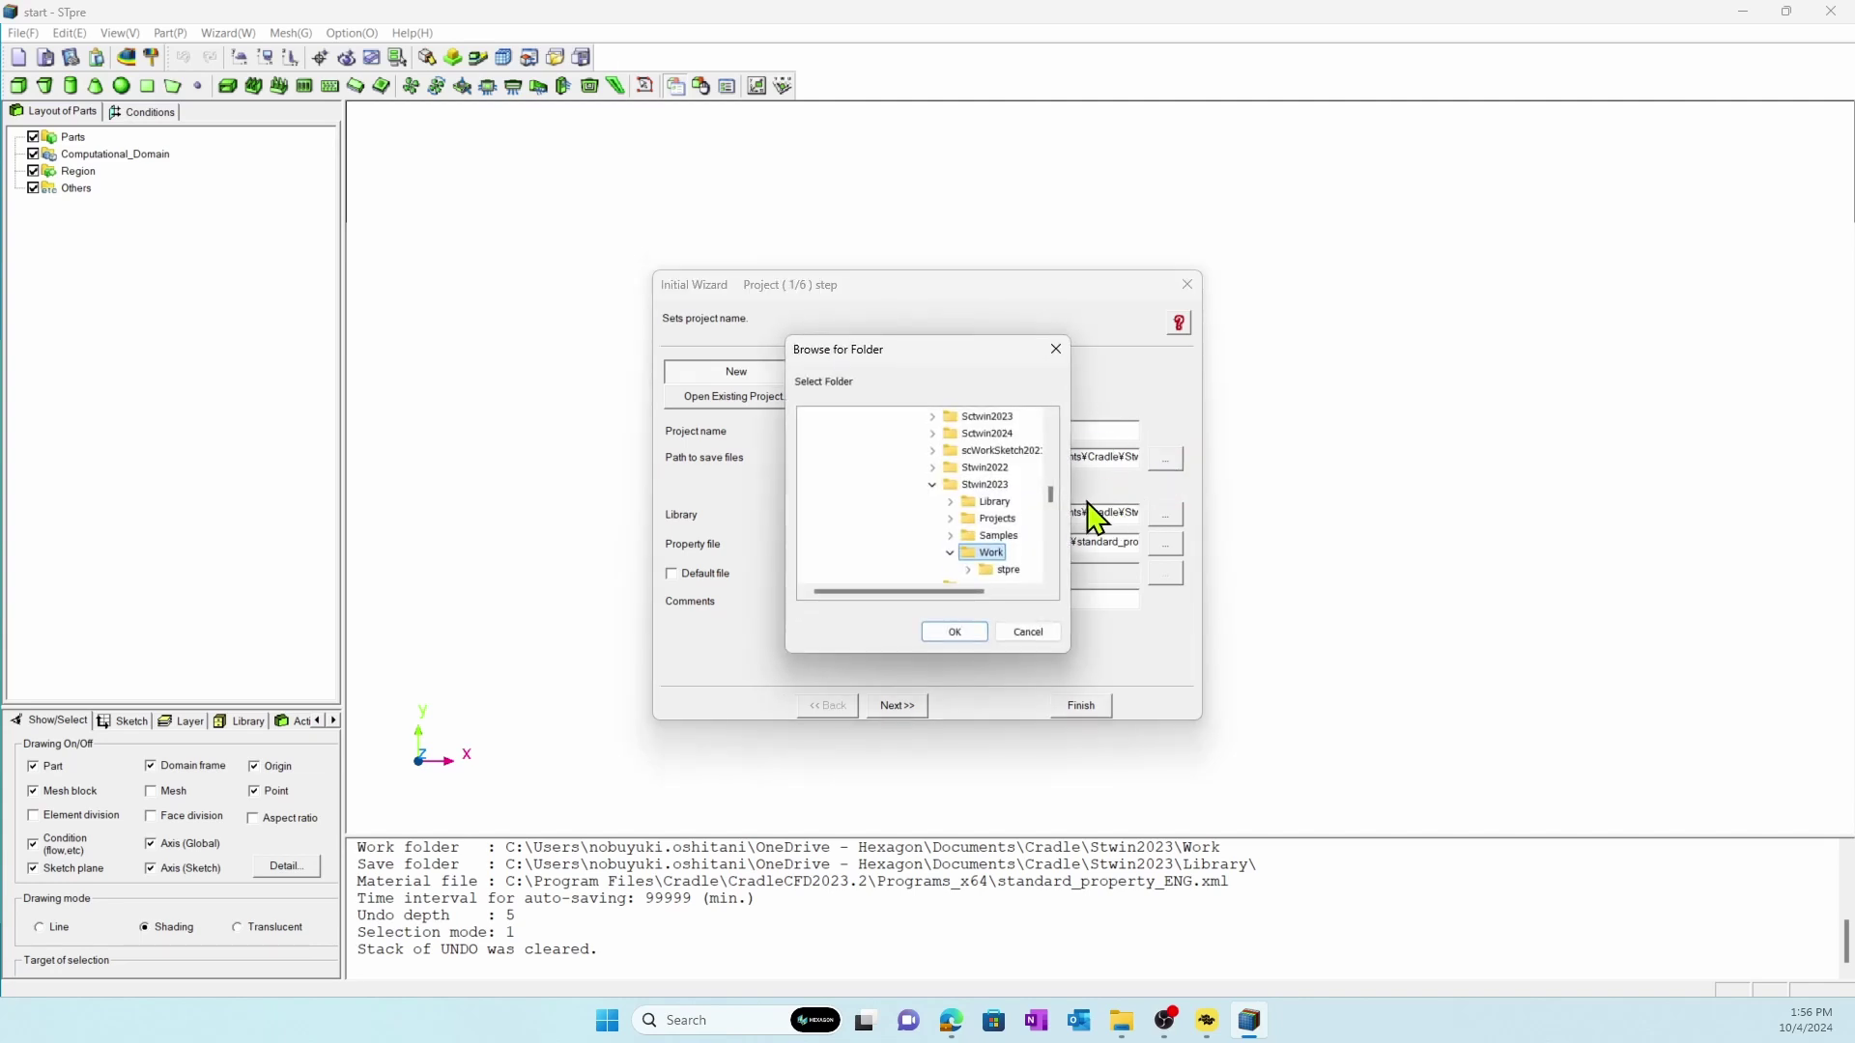
left_click_drag(1060, 509, 1060, 456)
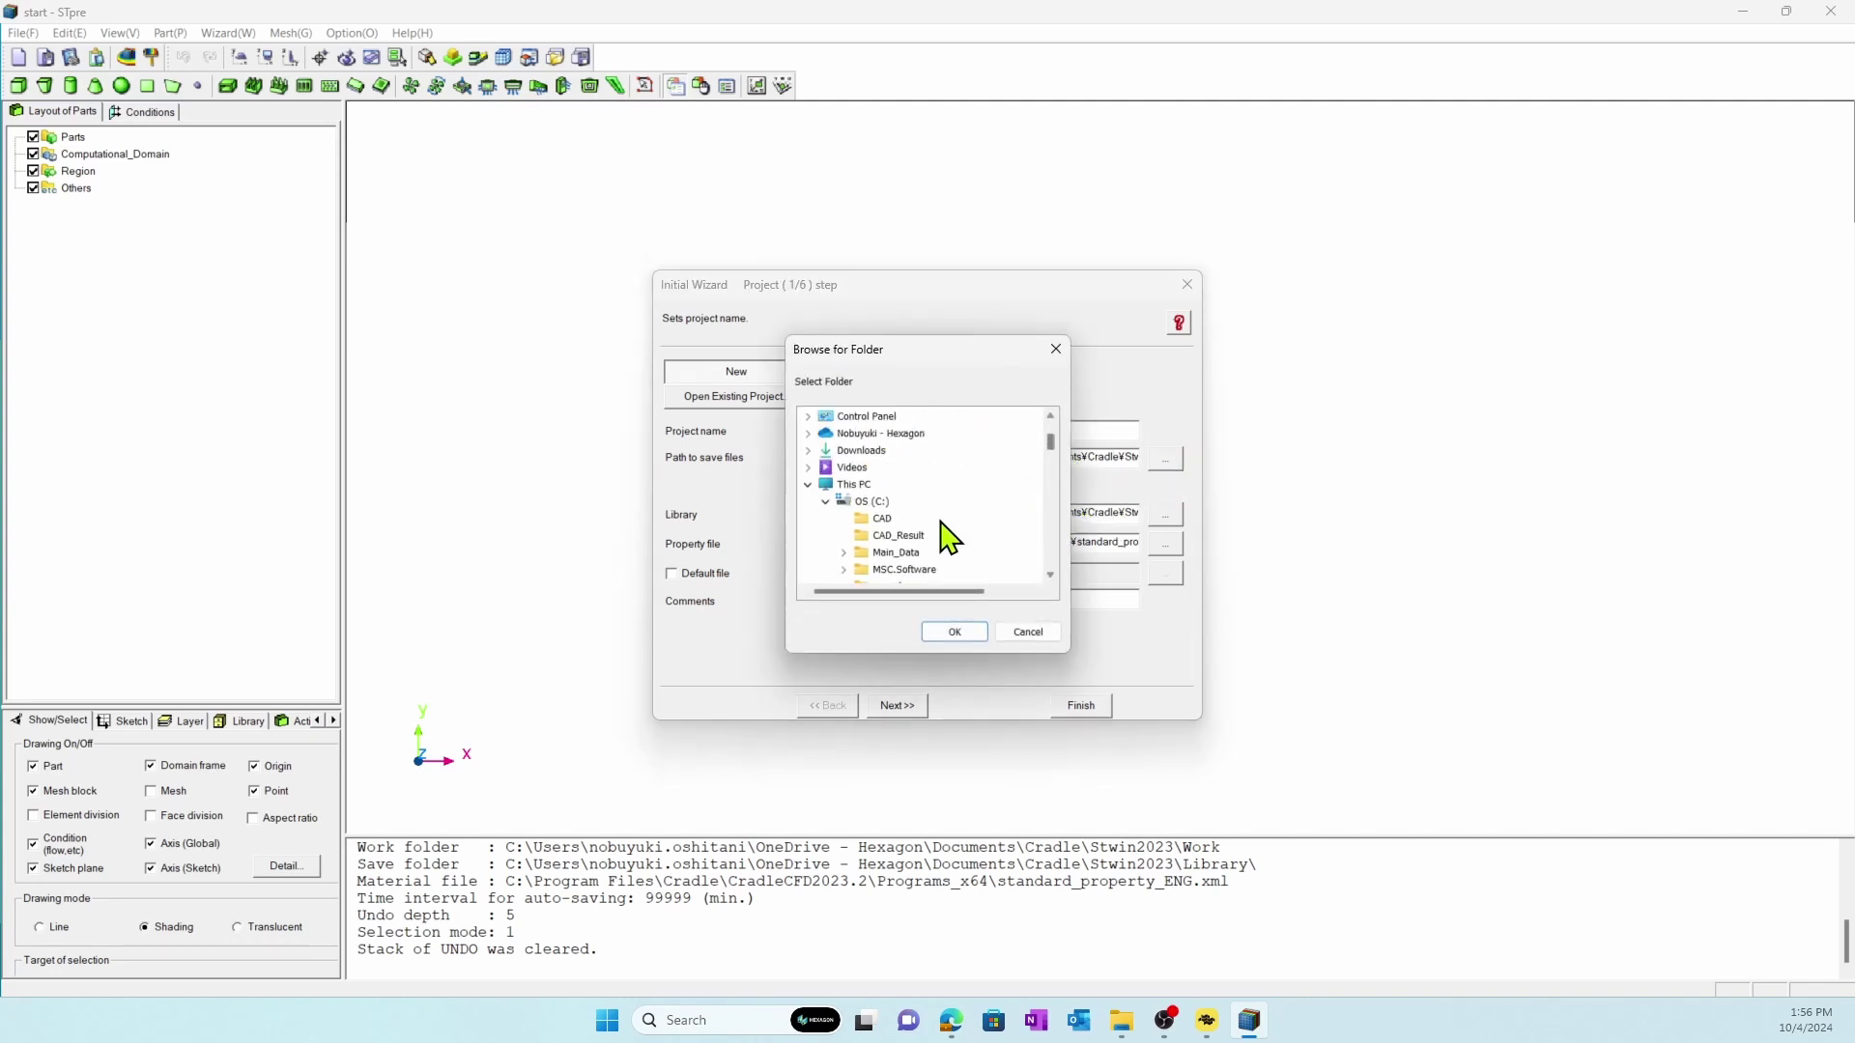
left_click(883, 522)
left_click(956, 634)
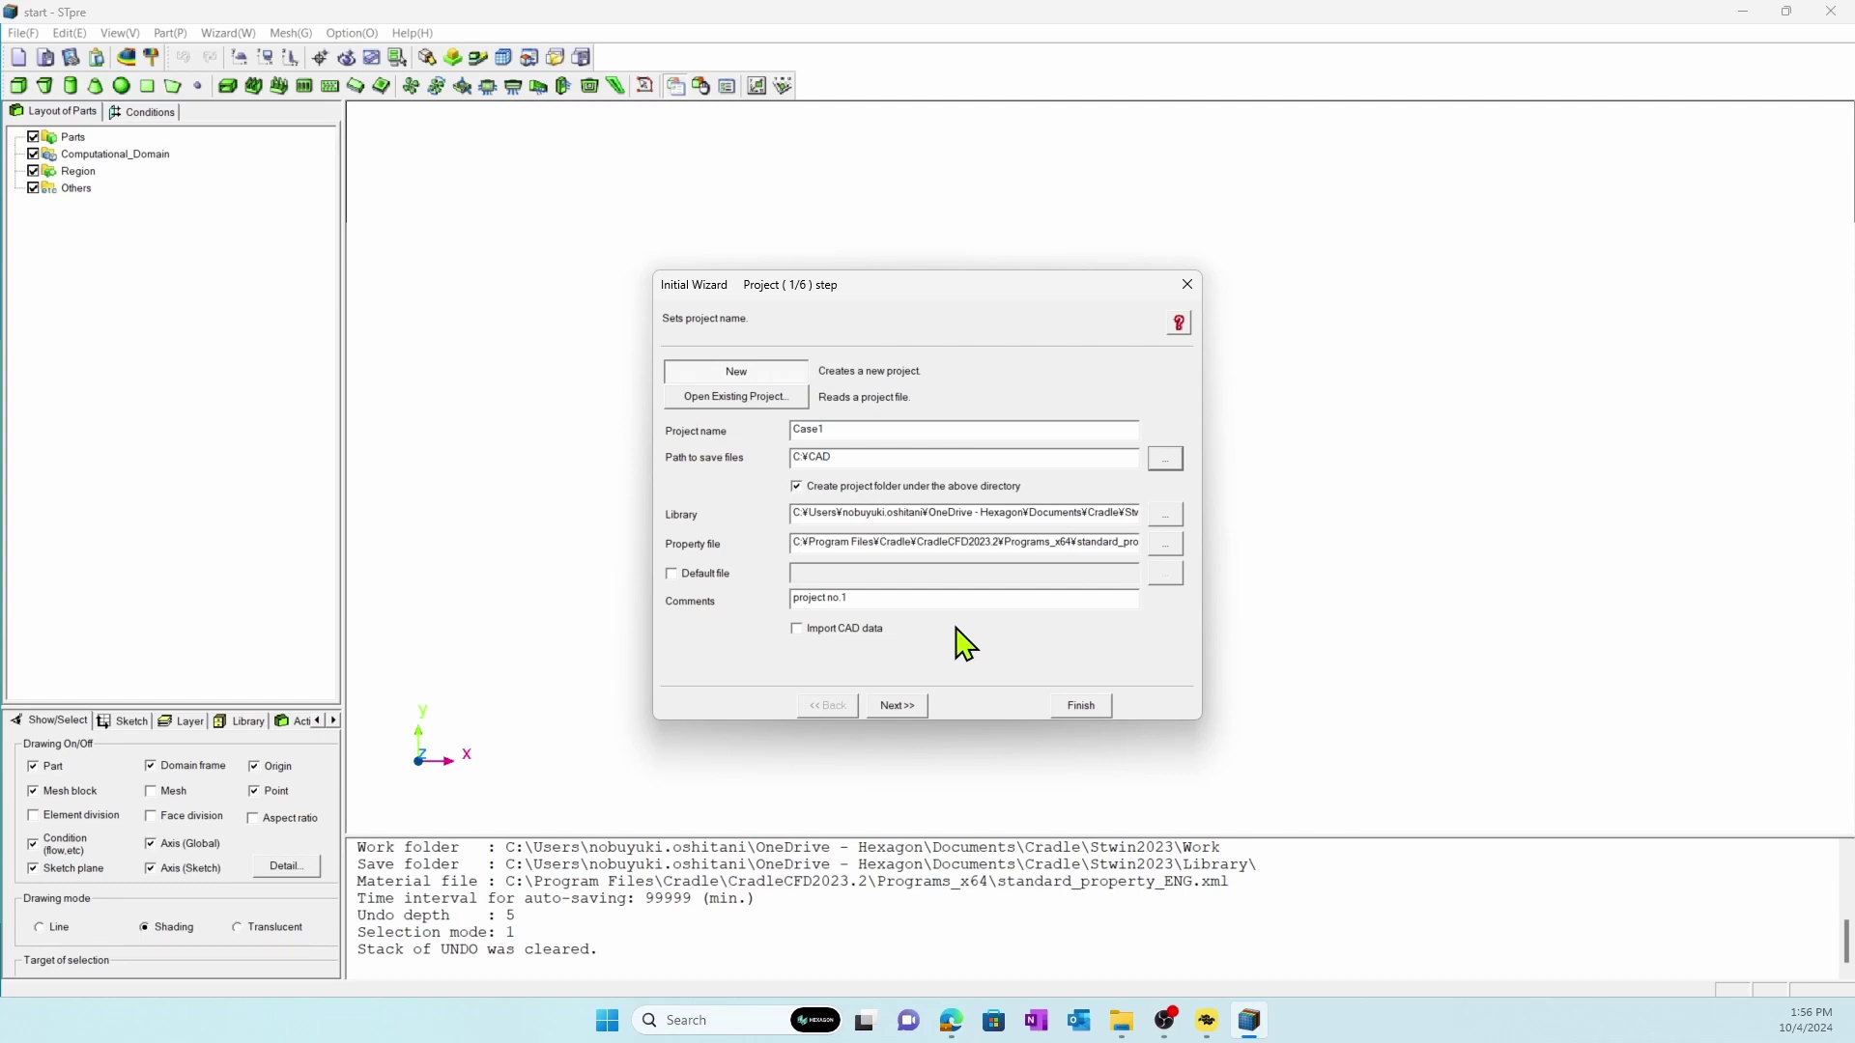
left_click(868, 629)
left_click(896, 706)
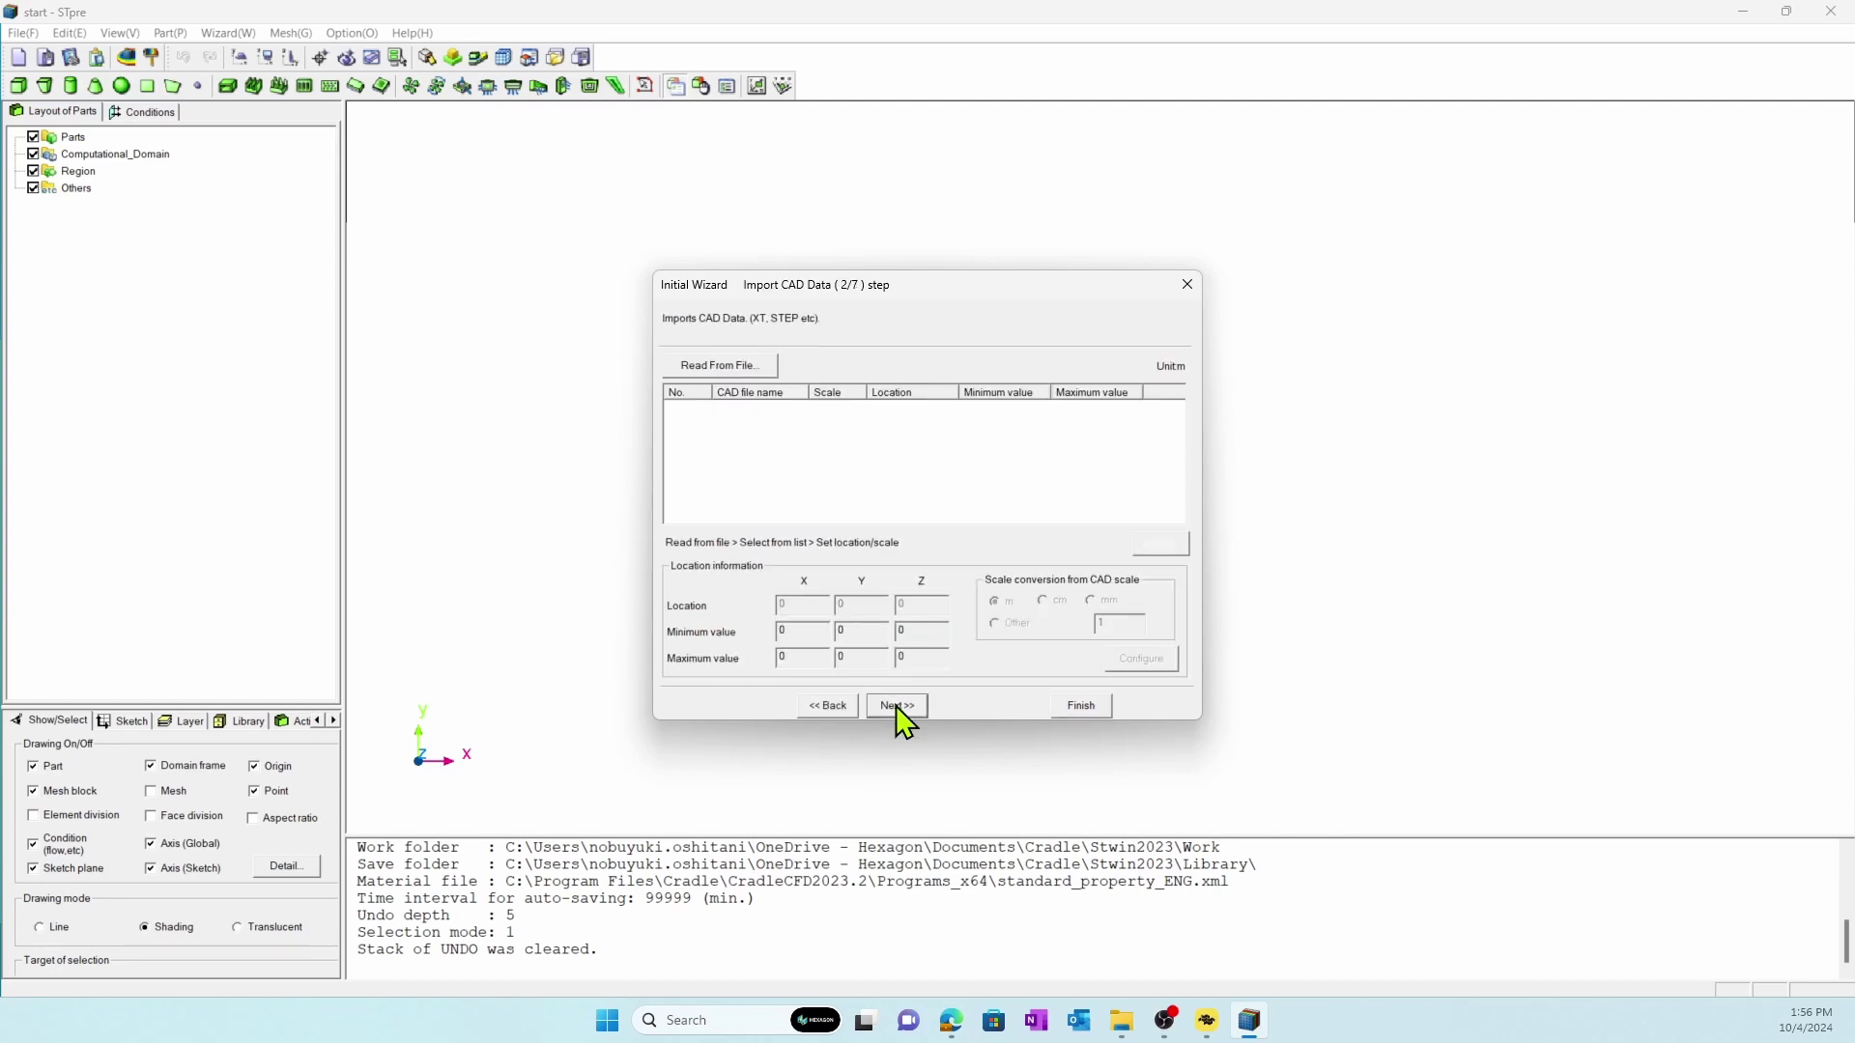
Step: Import PCU_inverter_CAD.x_t from the C:\CAD folder and finish the initial wizard
left_click(738, 366)
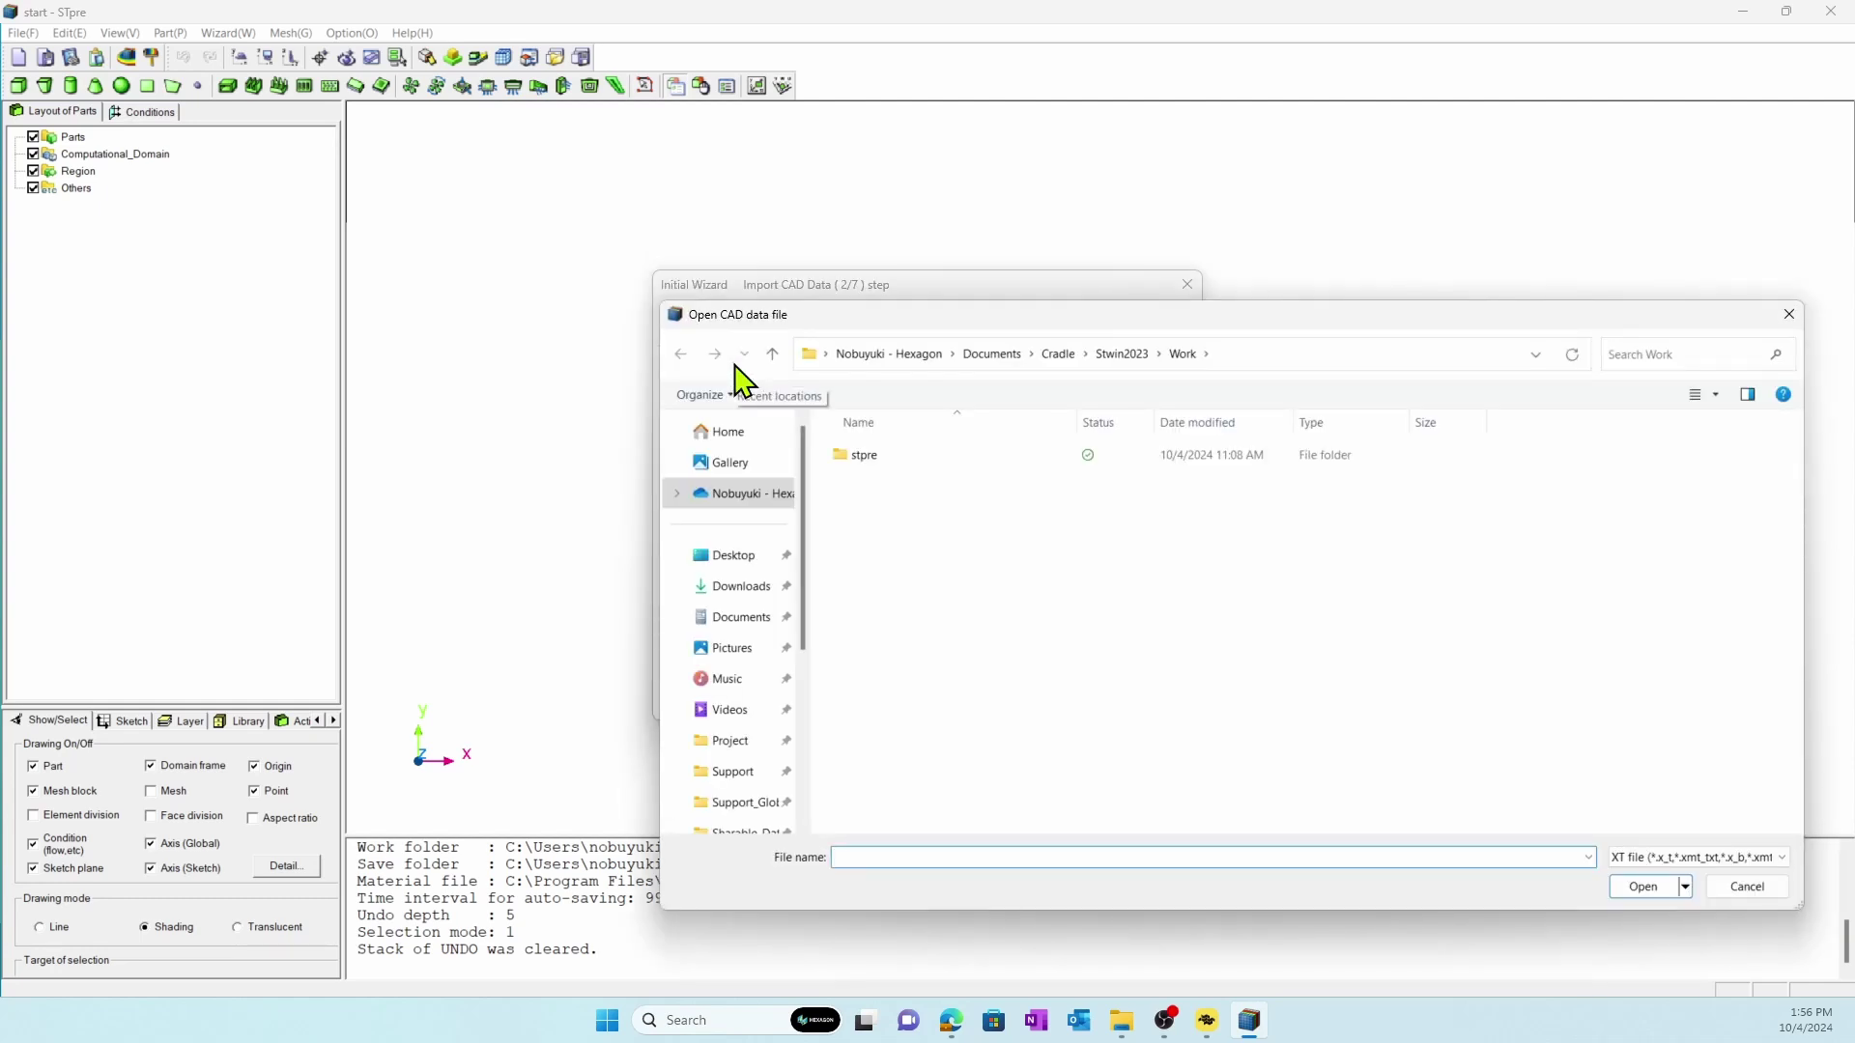
scroll(737, 613, "down", 3)
left_click(732, 736)
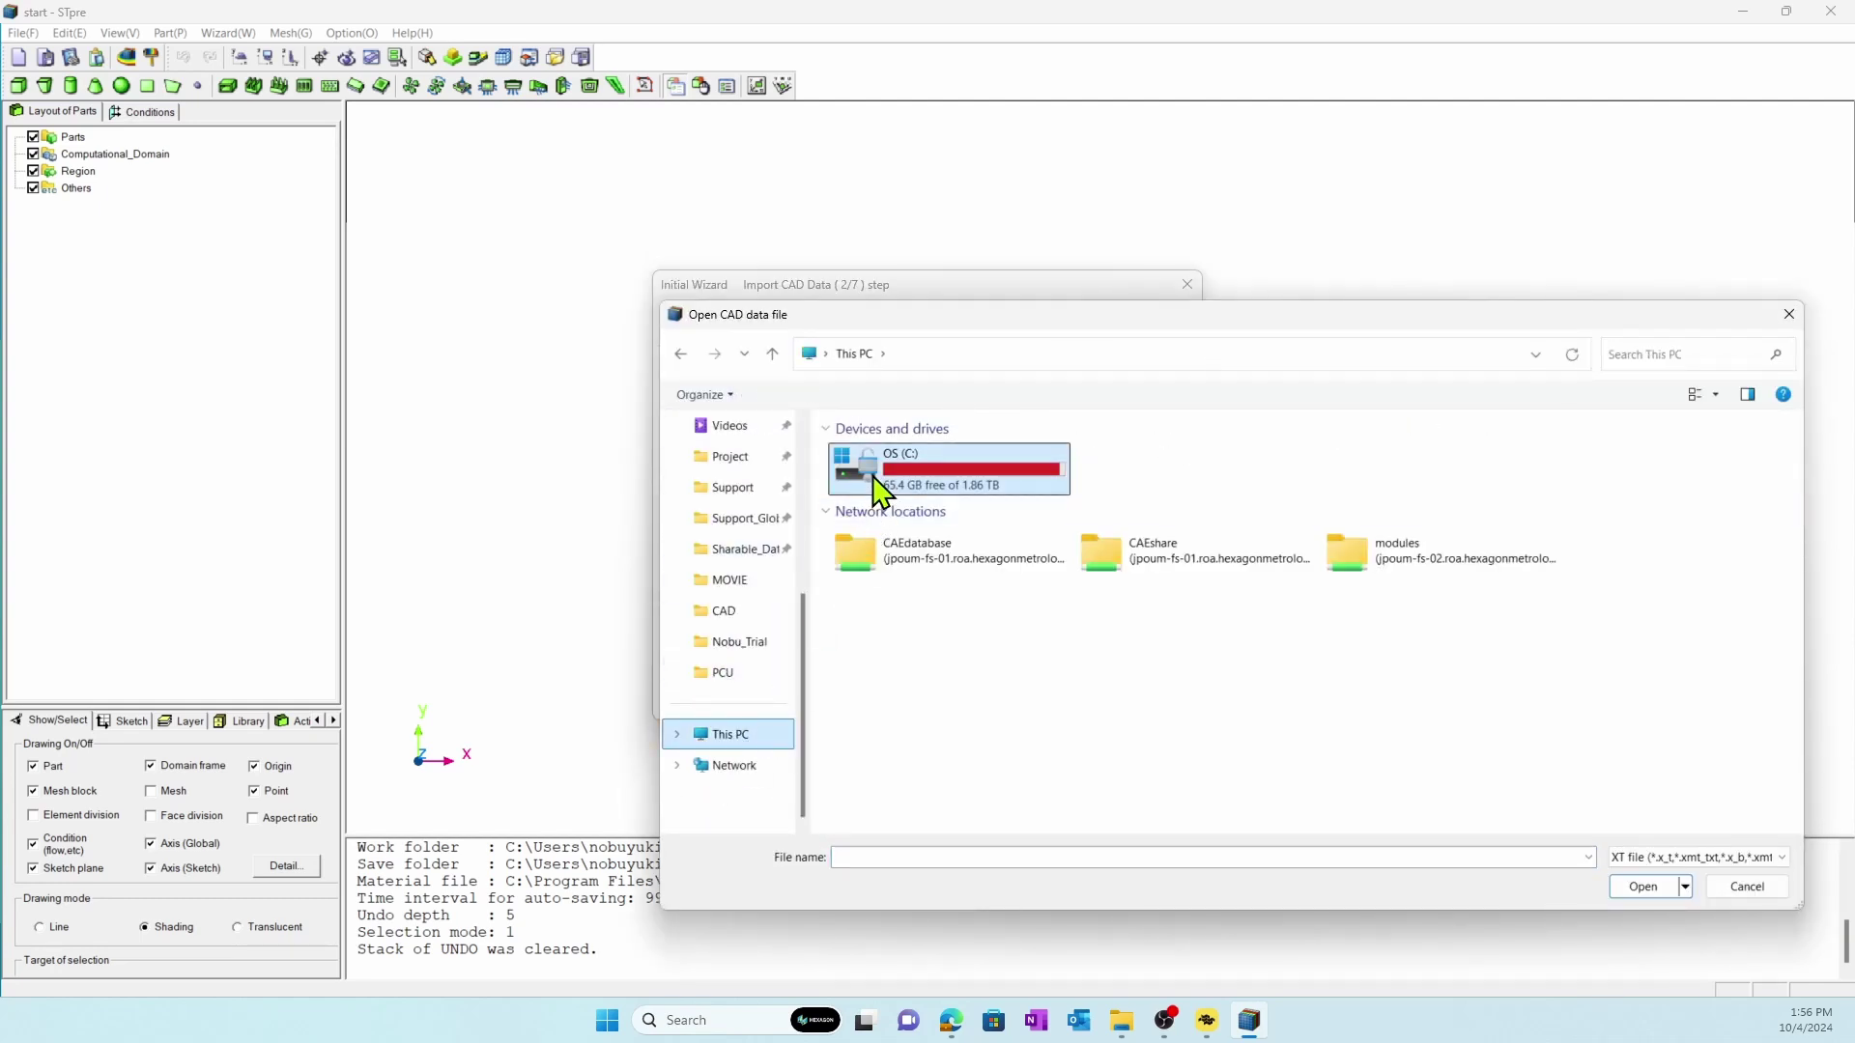
double_click(874, 476)
double_click(876, 454)
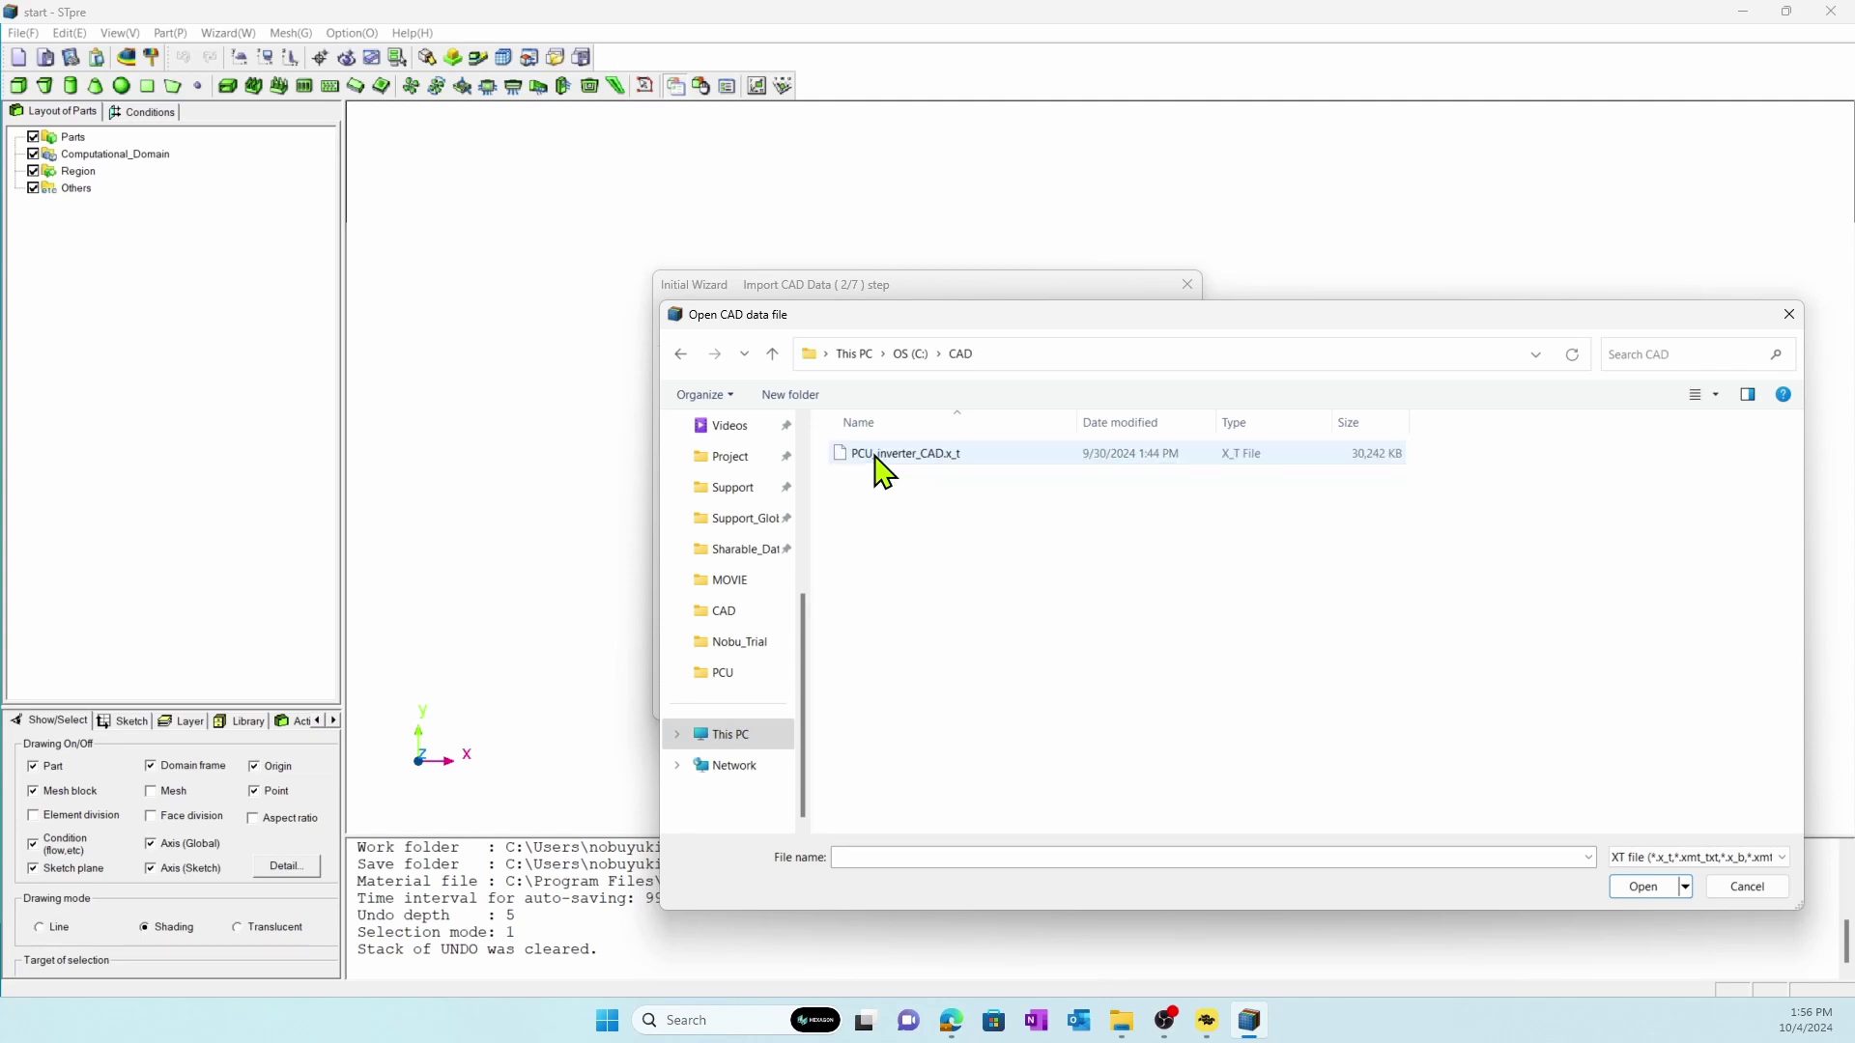
left_click(880, 456)
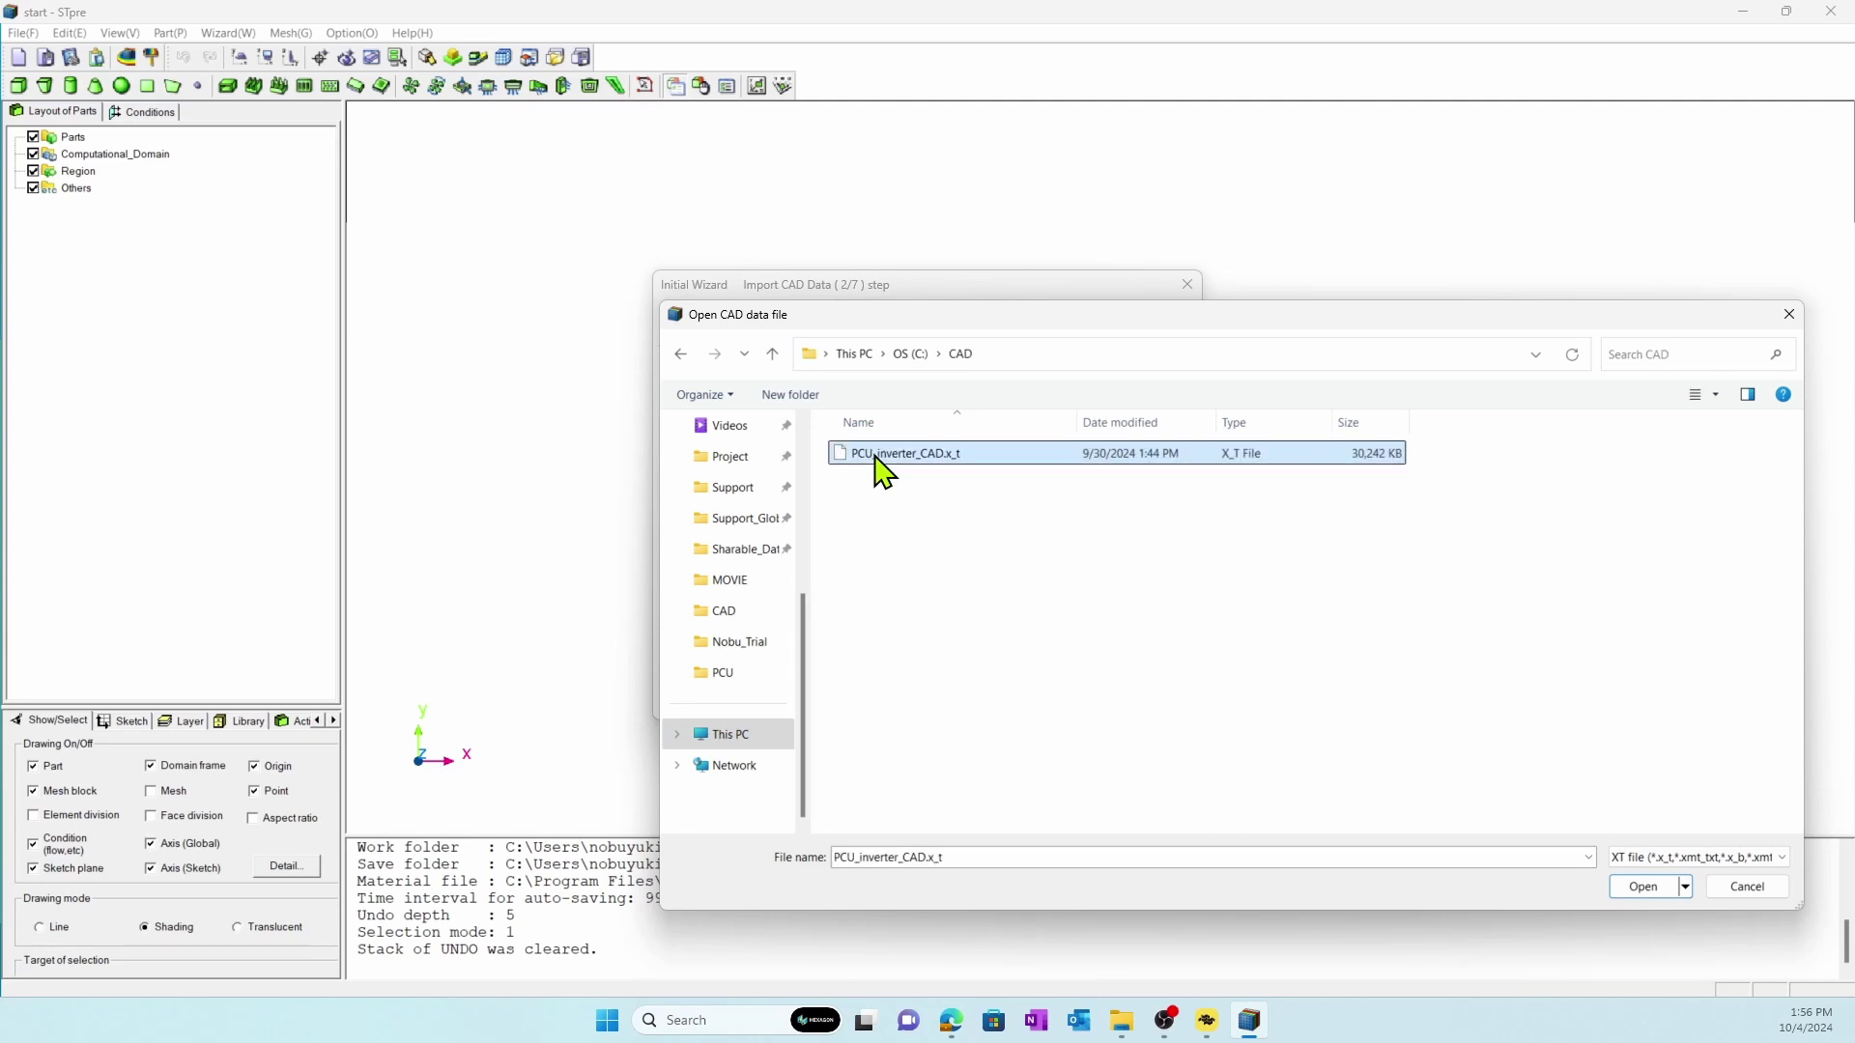
left_click(1624, 885)
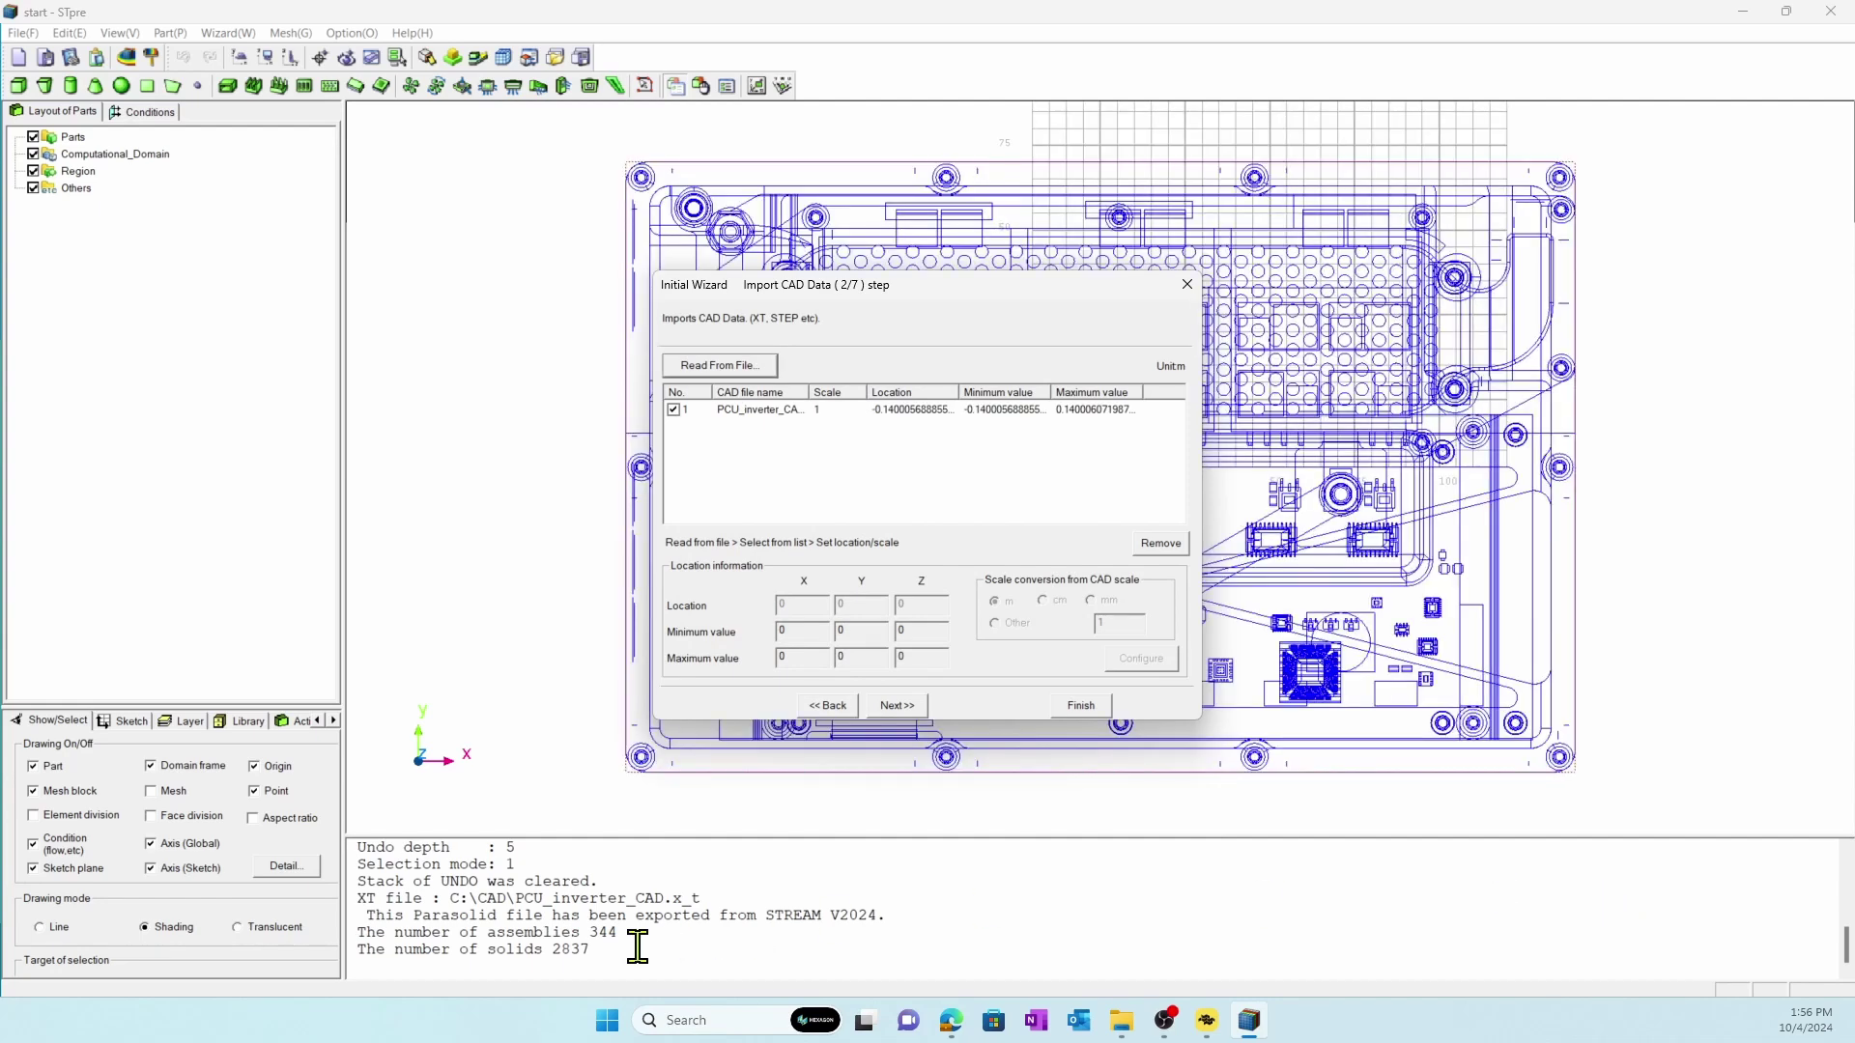
left_click(1083, 705)
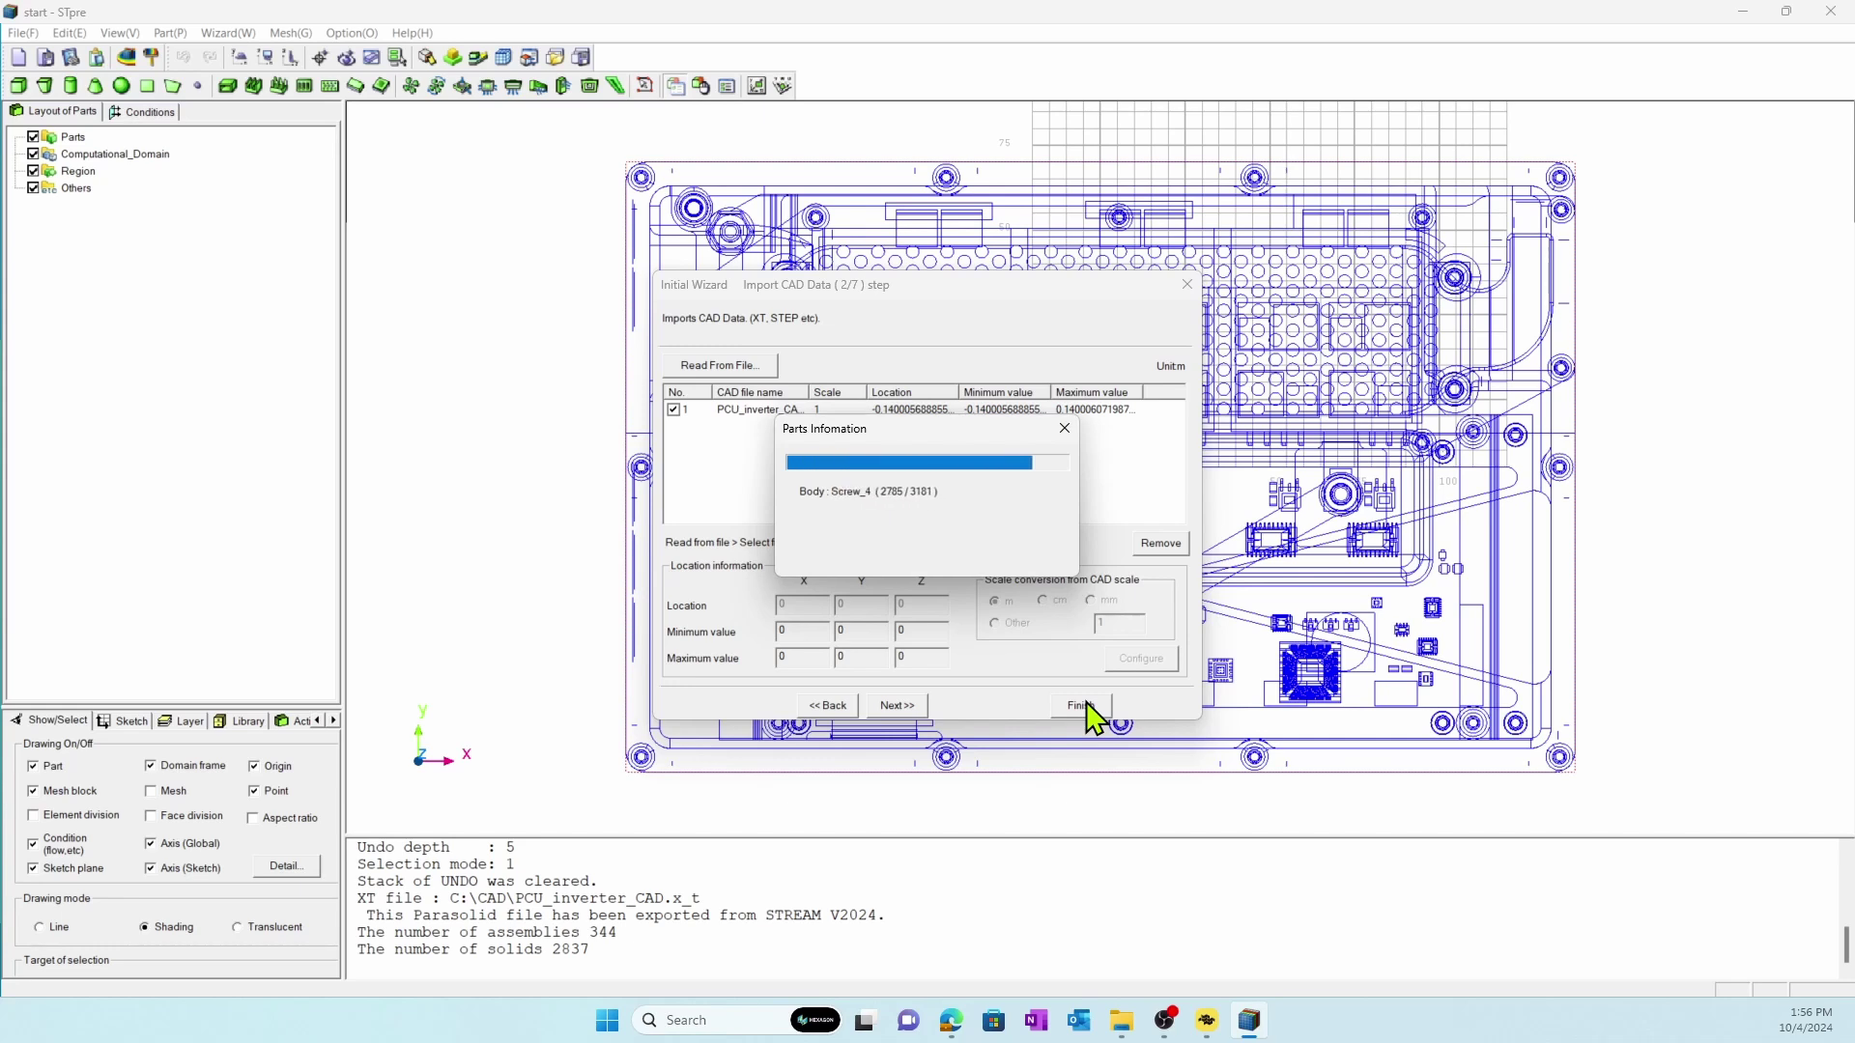
left_click(1086, 703)
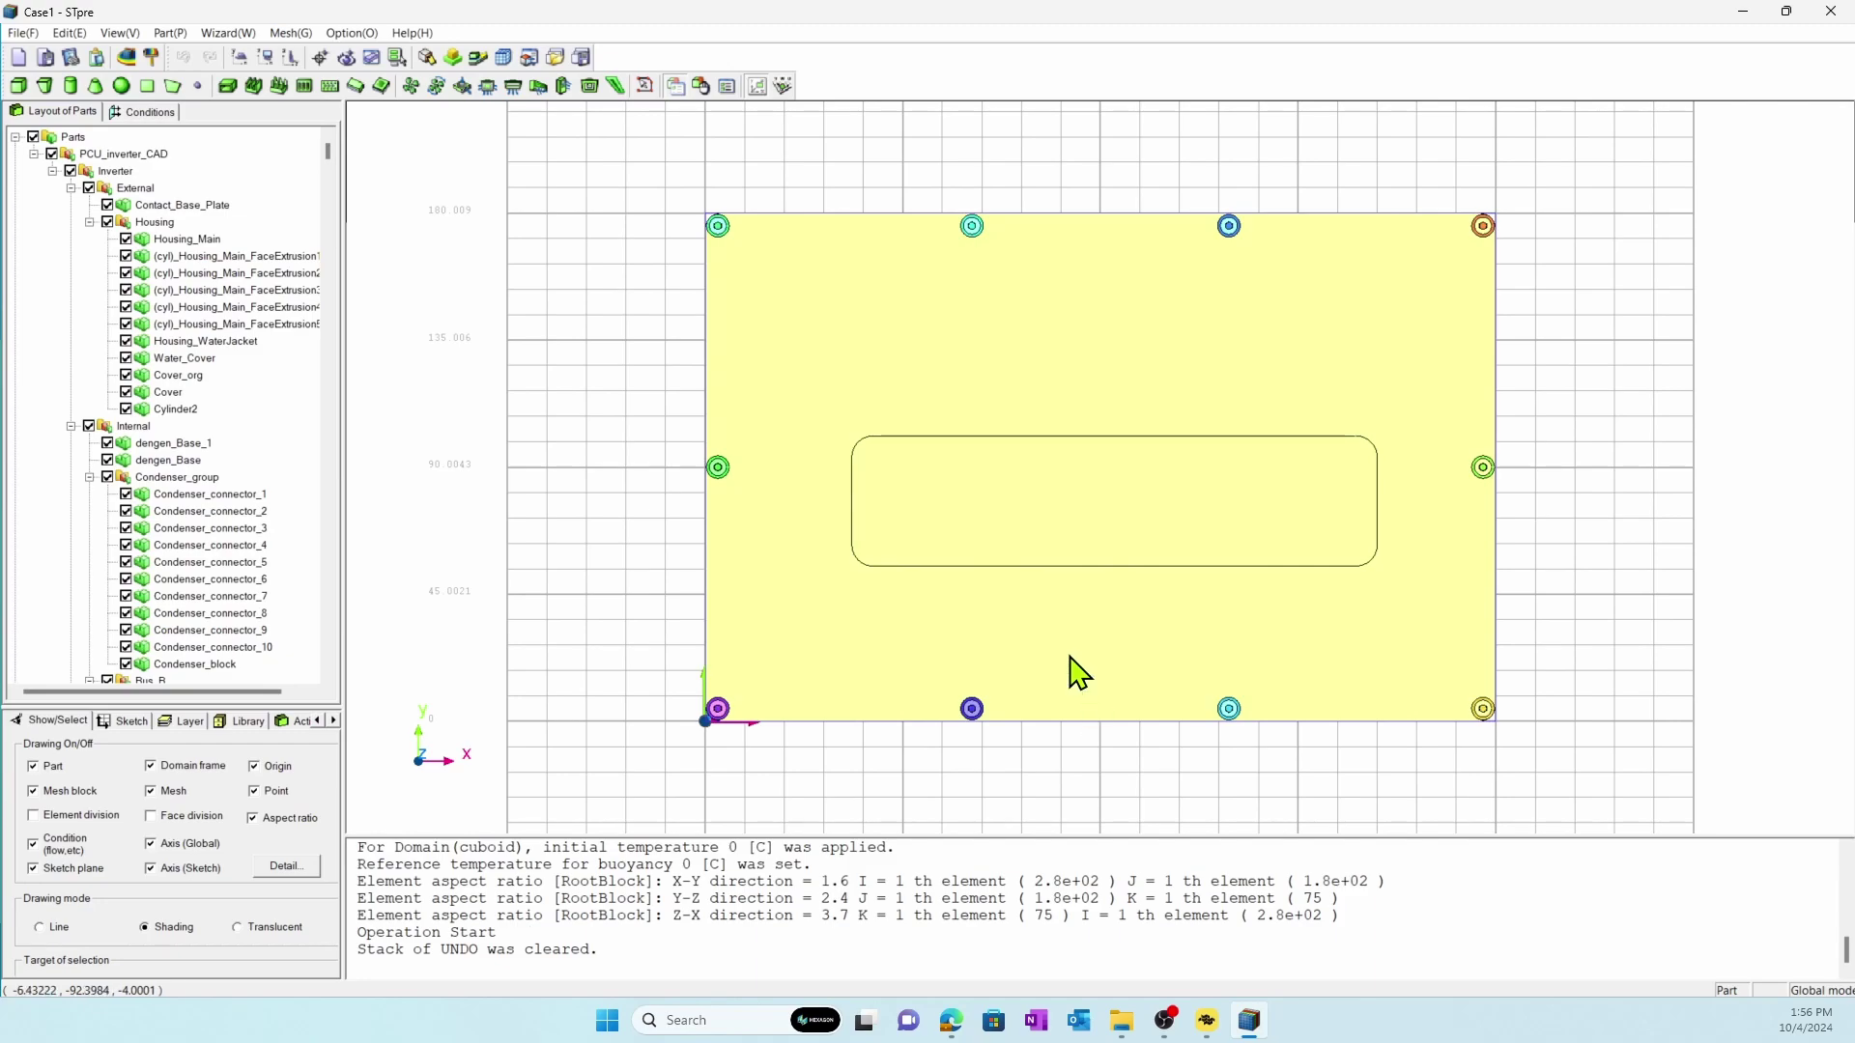
Step: Examine the inverter's internal parts in translucent drawing mode and return to shading
left_click(256, 928)
mouse_move(706, 633)
middle_mouse_down()
mouse_move(716, 513)
mouse_move(770, 465)
mouse_move(811, 381)
mouse_move(734, 454)
middle_mouse_up()
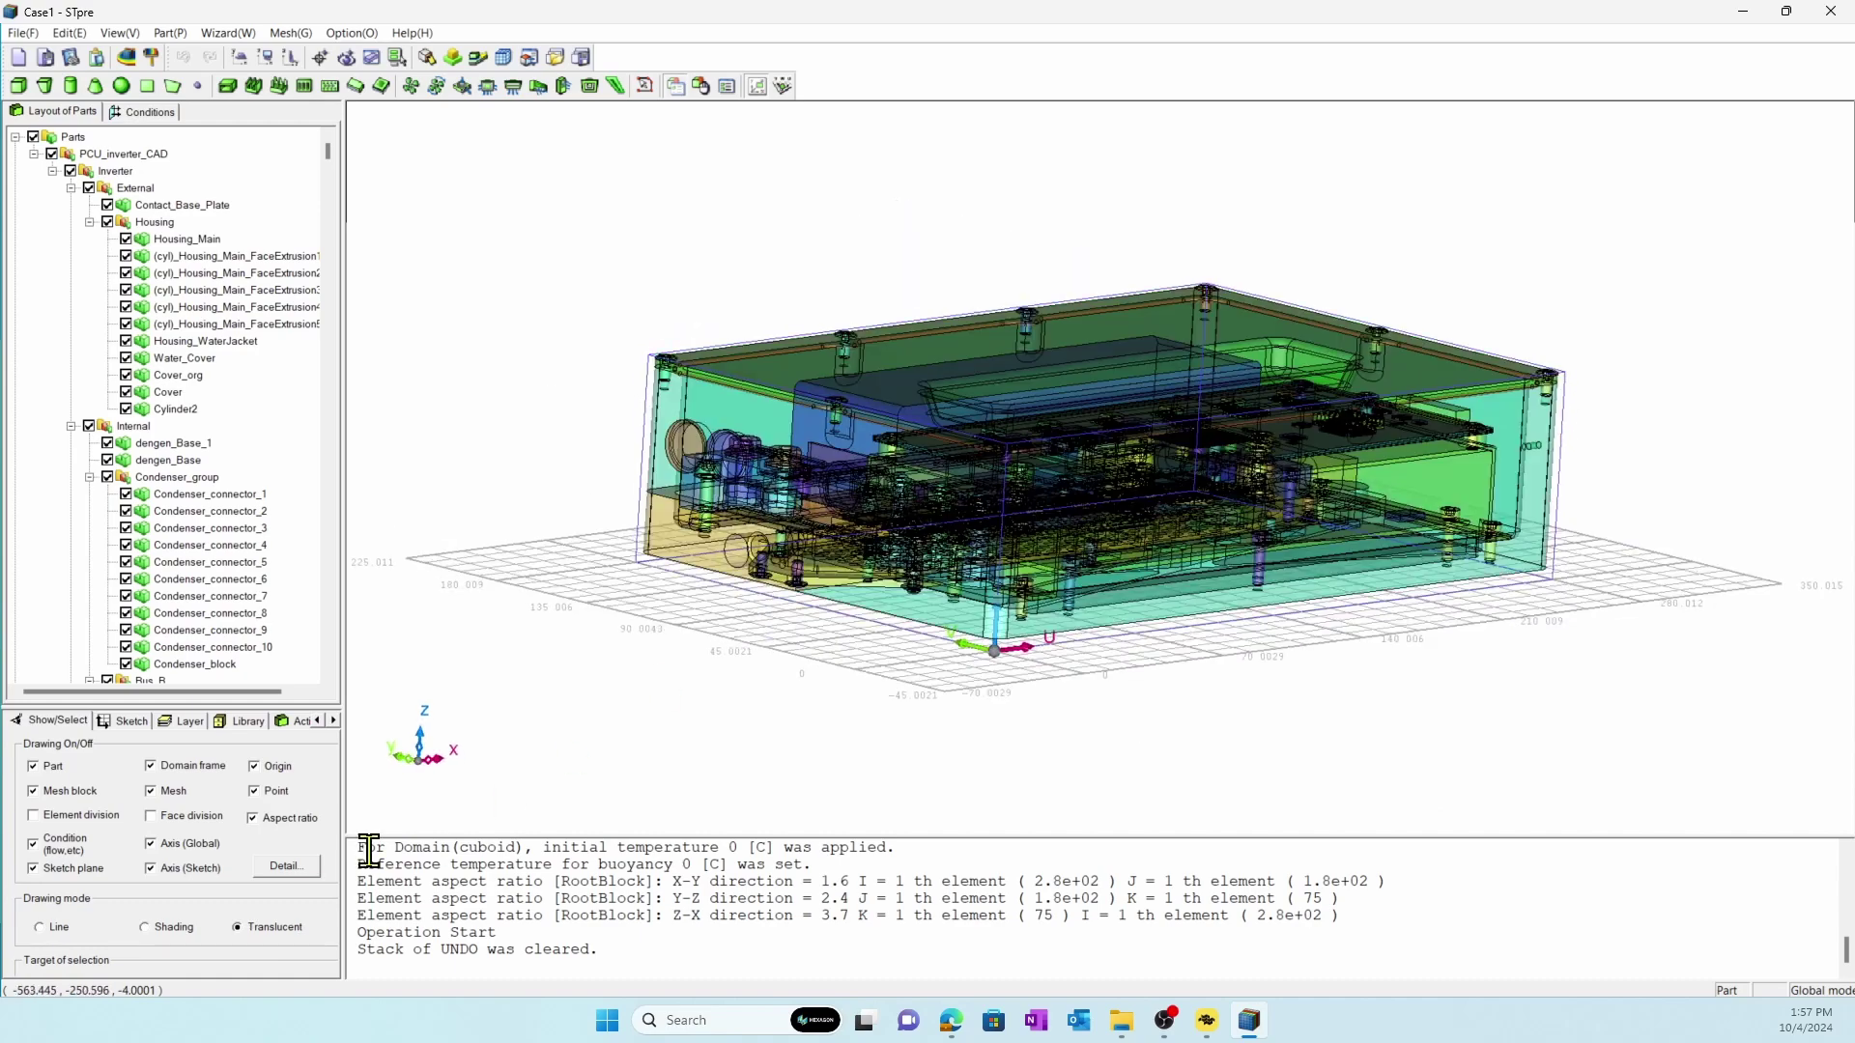
left_click(166, 928)
Step: Copy Housing_WaterJacket and Water_Cover once in place at zero distance with translation only turned off
mouse_move(357, 781)
middle_mouse_down()
mouse_move(828, 373)
mouse_move(878, 415)
mouse_move(948, 374)
middle_mouse_up()
left_click(1007, 400)
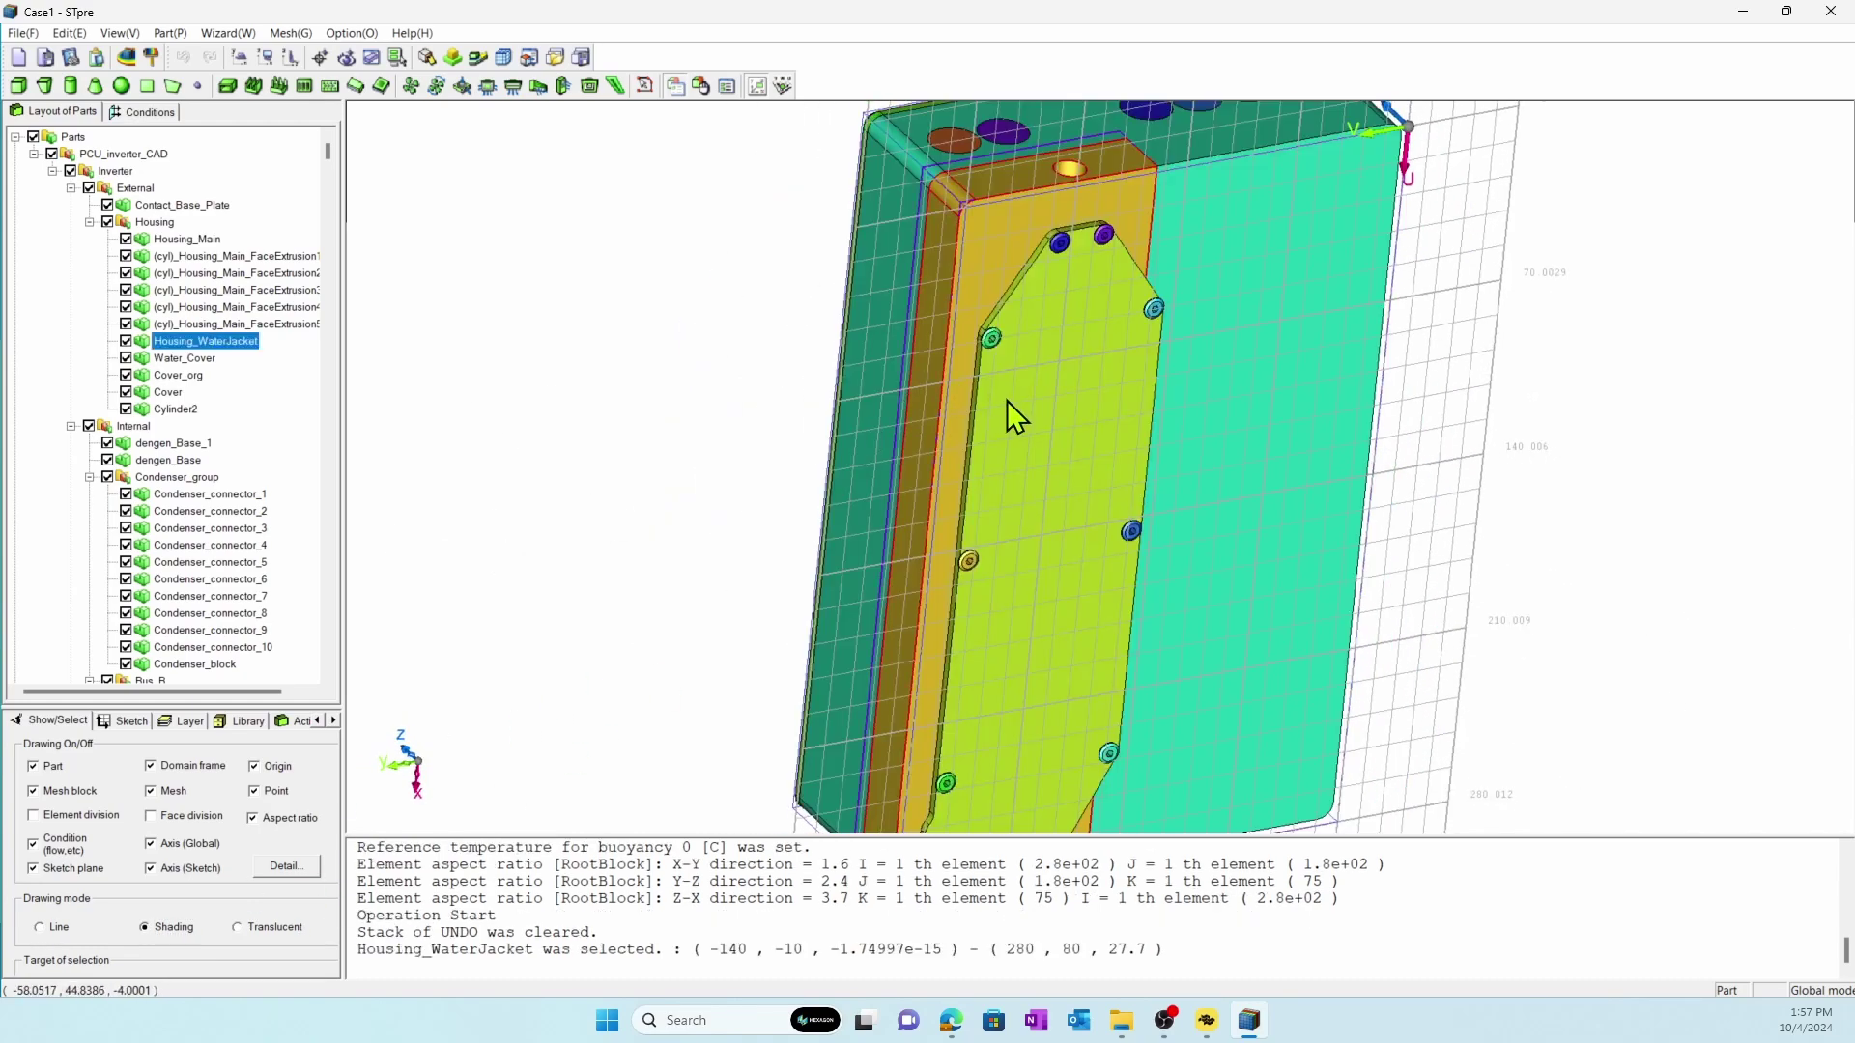
left_click(1007, 400, "ctrl")
right_click(1007, 400)
left_click(1034, 449)
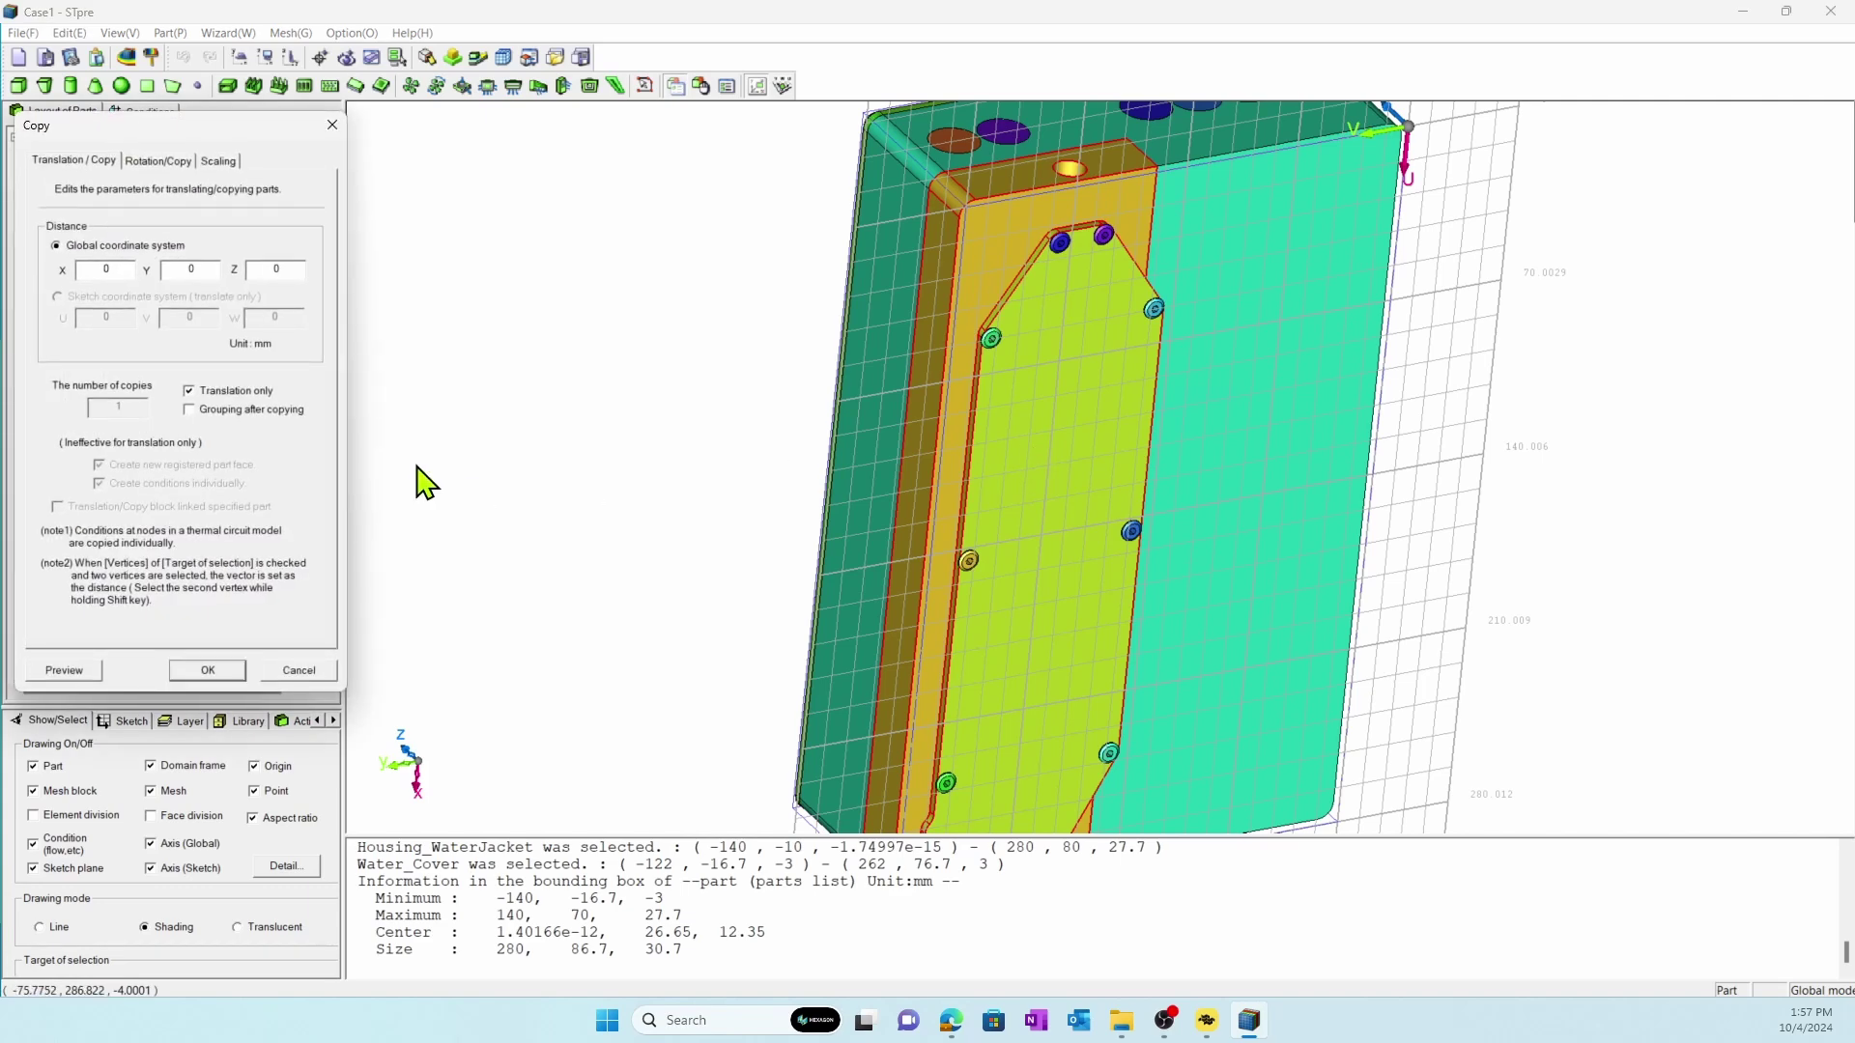
left_click(255, 396)
left_click(207, 669)
left_click(898, 579)
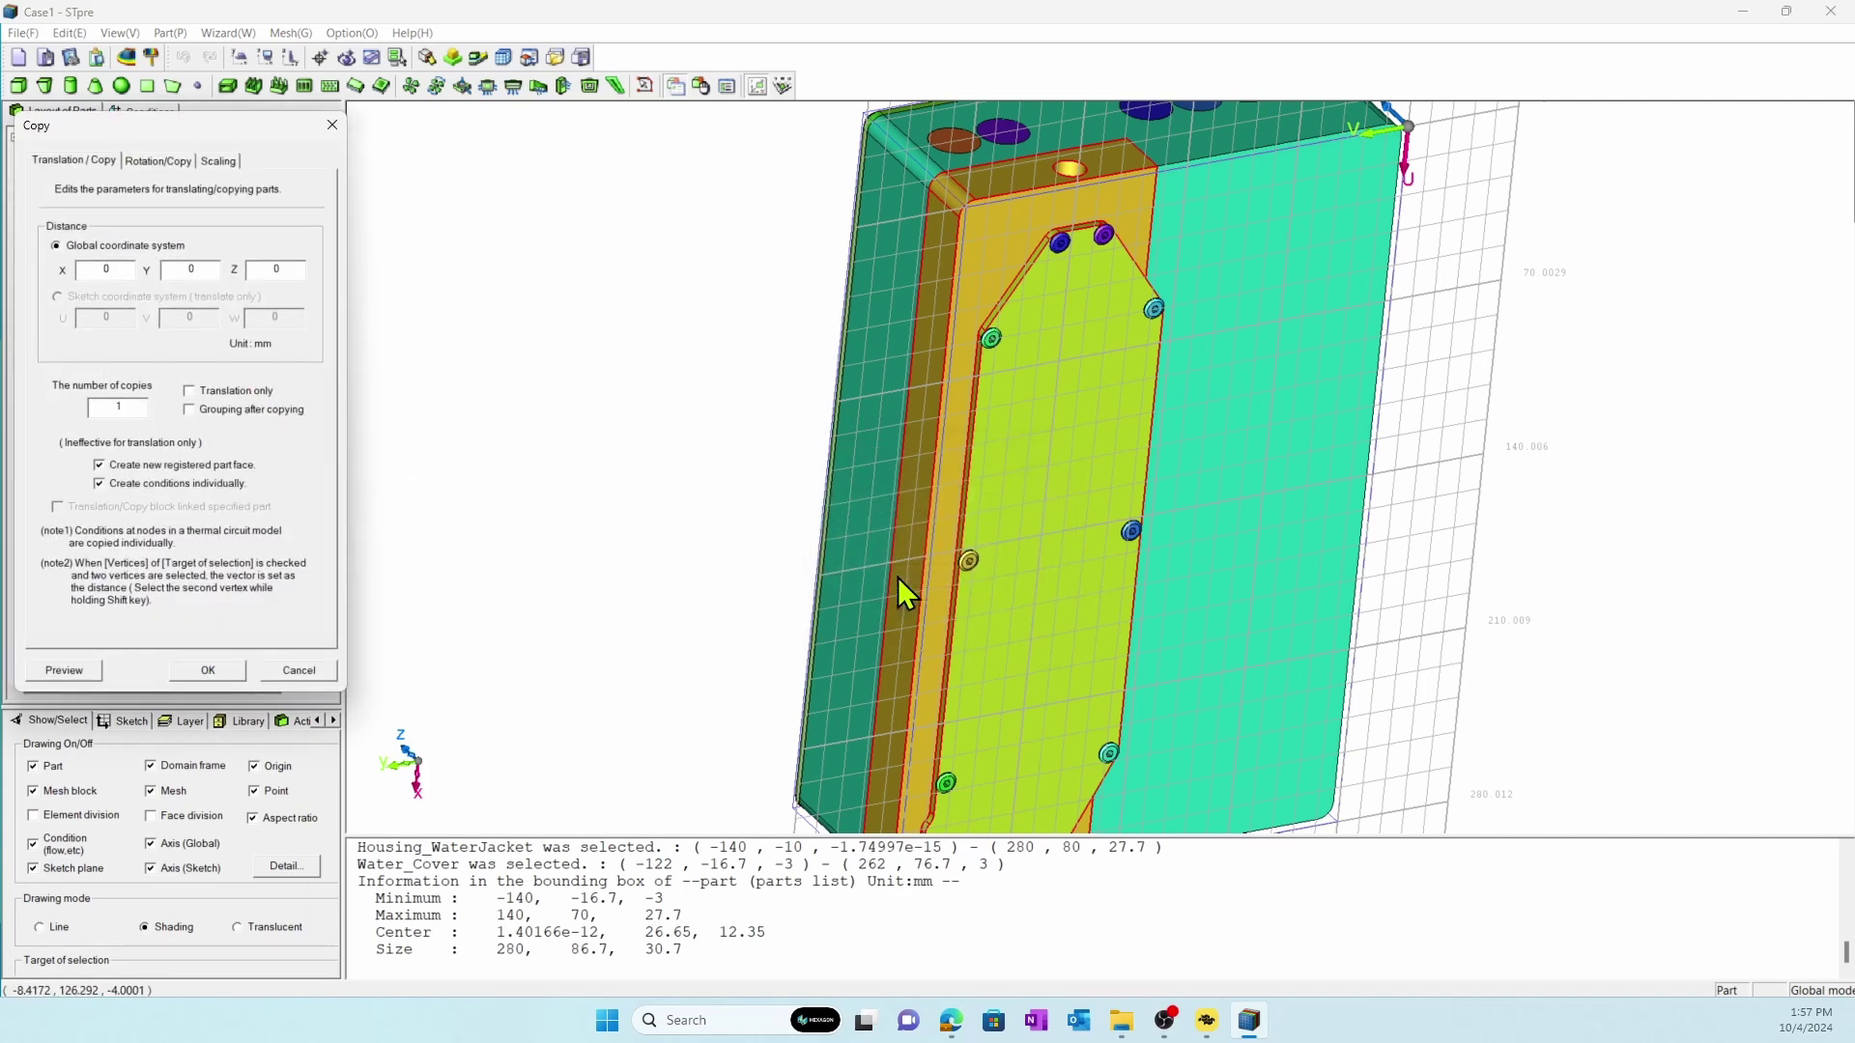
Step: Hide all parts except the copies Housing_WaterJacket[2] and Water_Cover[2]
left_click(33, 138)
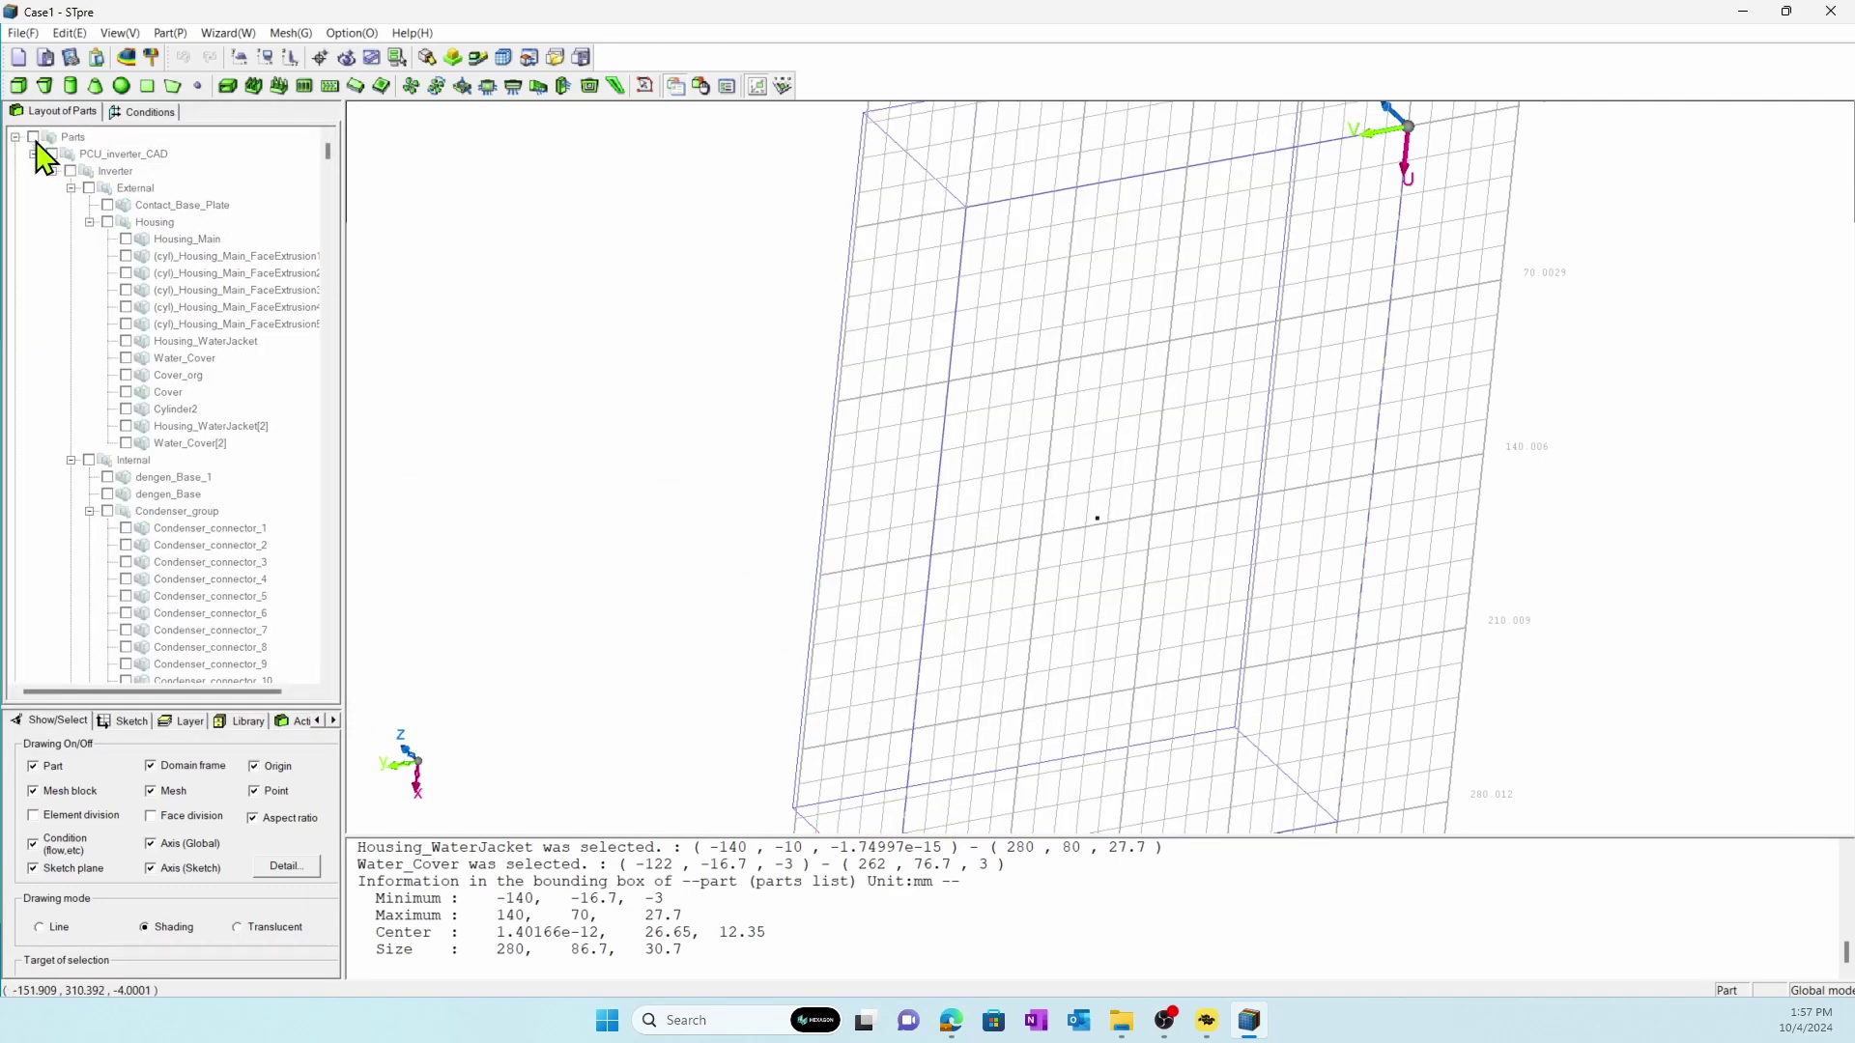
left_click(126, 426)
left_click(125, 442)
mouse_move(818, 433)
middle_mouse_down()
mouse_move(885, 407)
mouse_move(995, 484)
mouse_move(1038, 452)
mouse_move(1101, 468)
mouse_move(918, 463)
middle_mouse_up()
Step: Create 1 mm thick covers over the copied water jacket's long side face and end face that contain the pipe openings
left_click(69, 33)
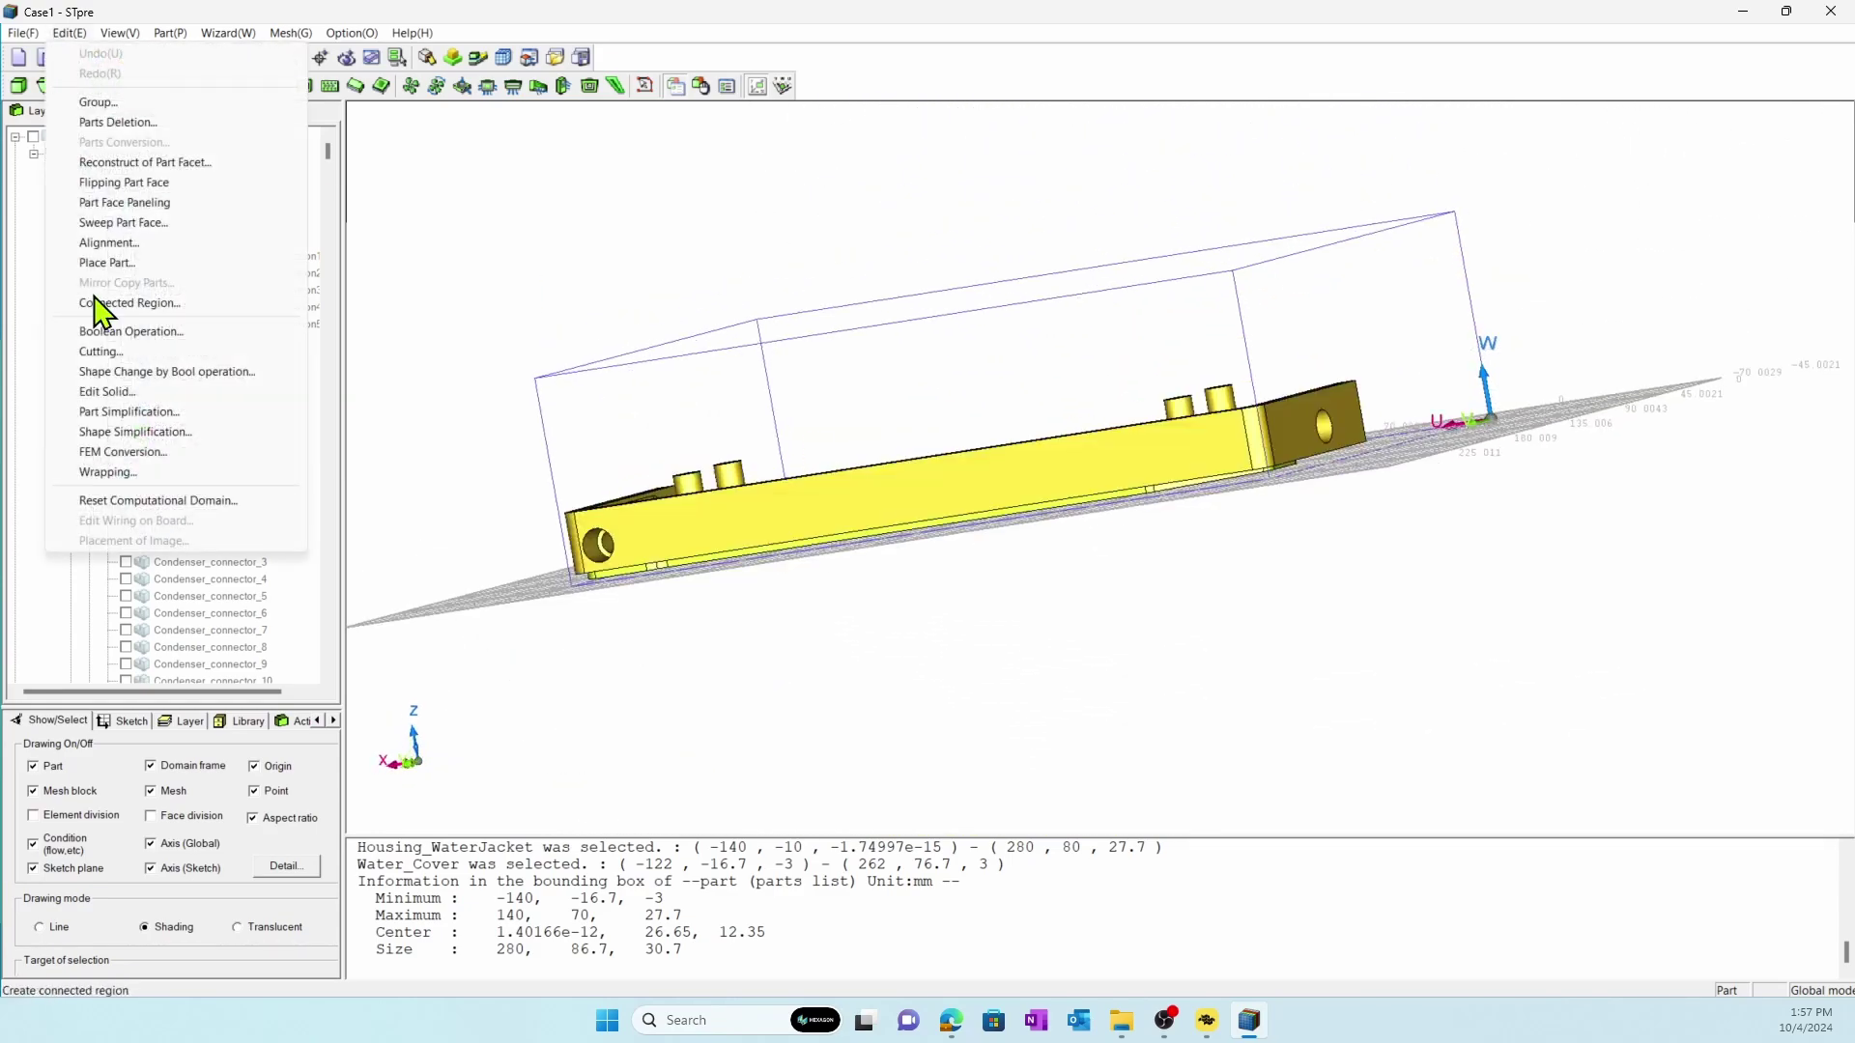
left_click(105, 392)
left_click(89, 370)
left_click(696, 551)
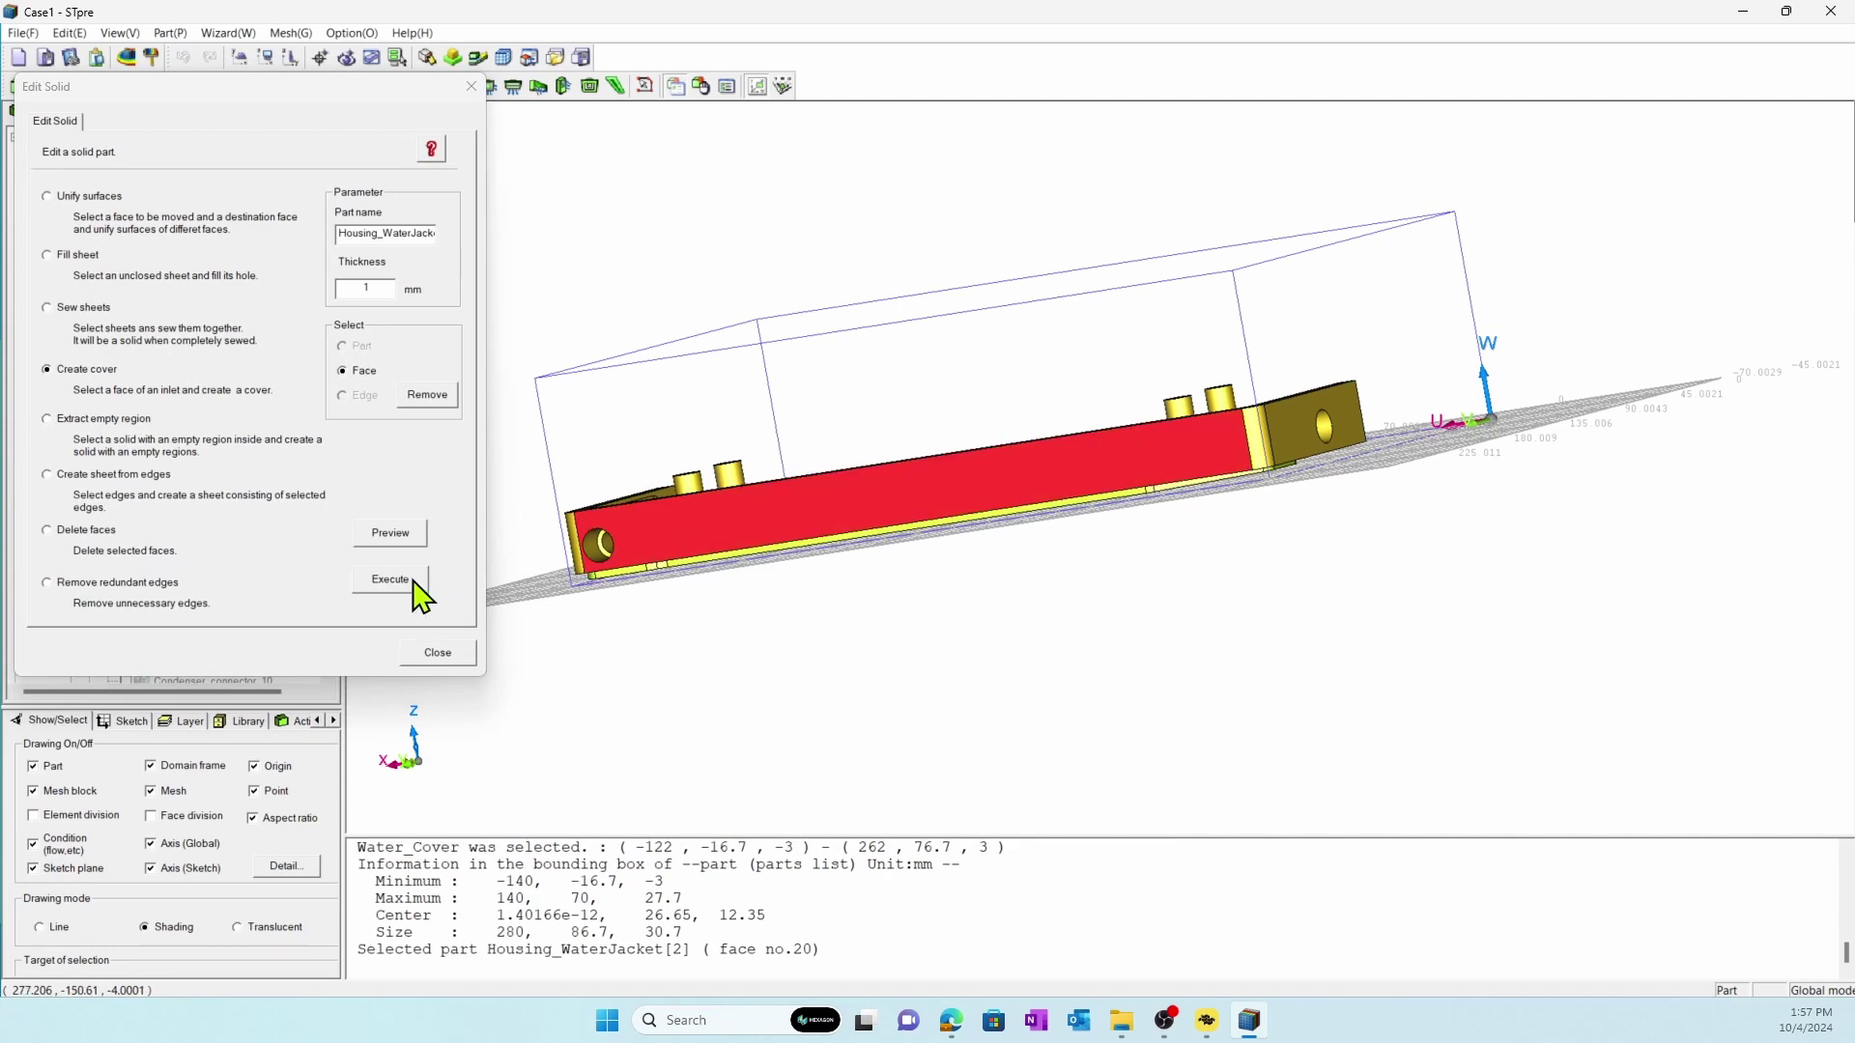
left_click(416, 582)
left_click(1289, 436)
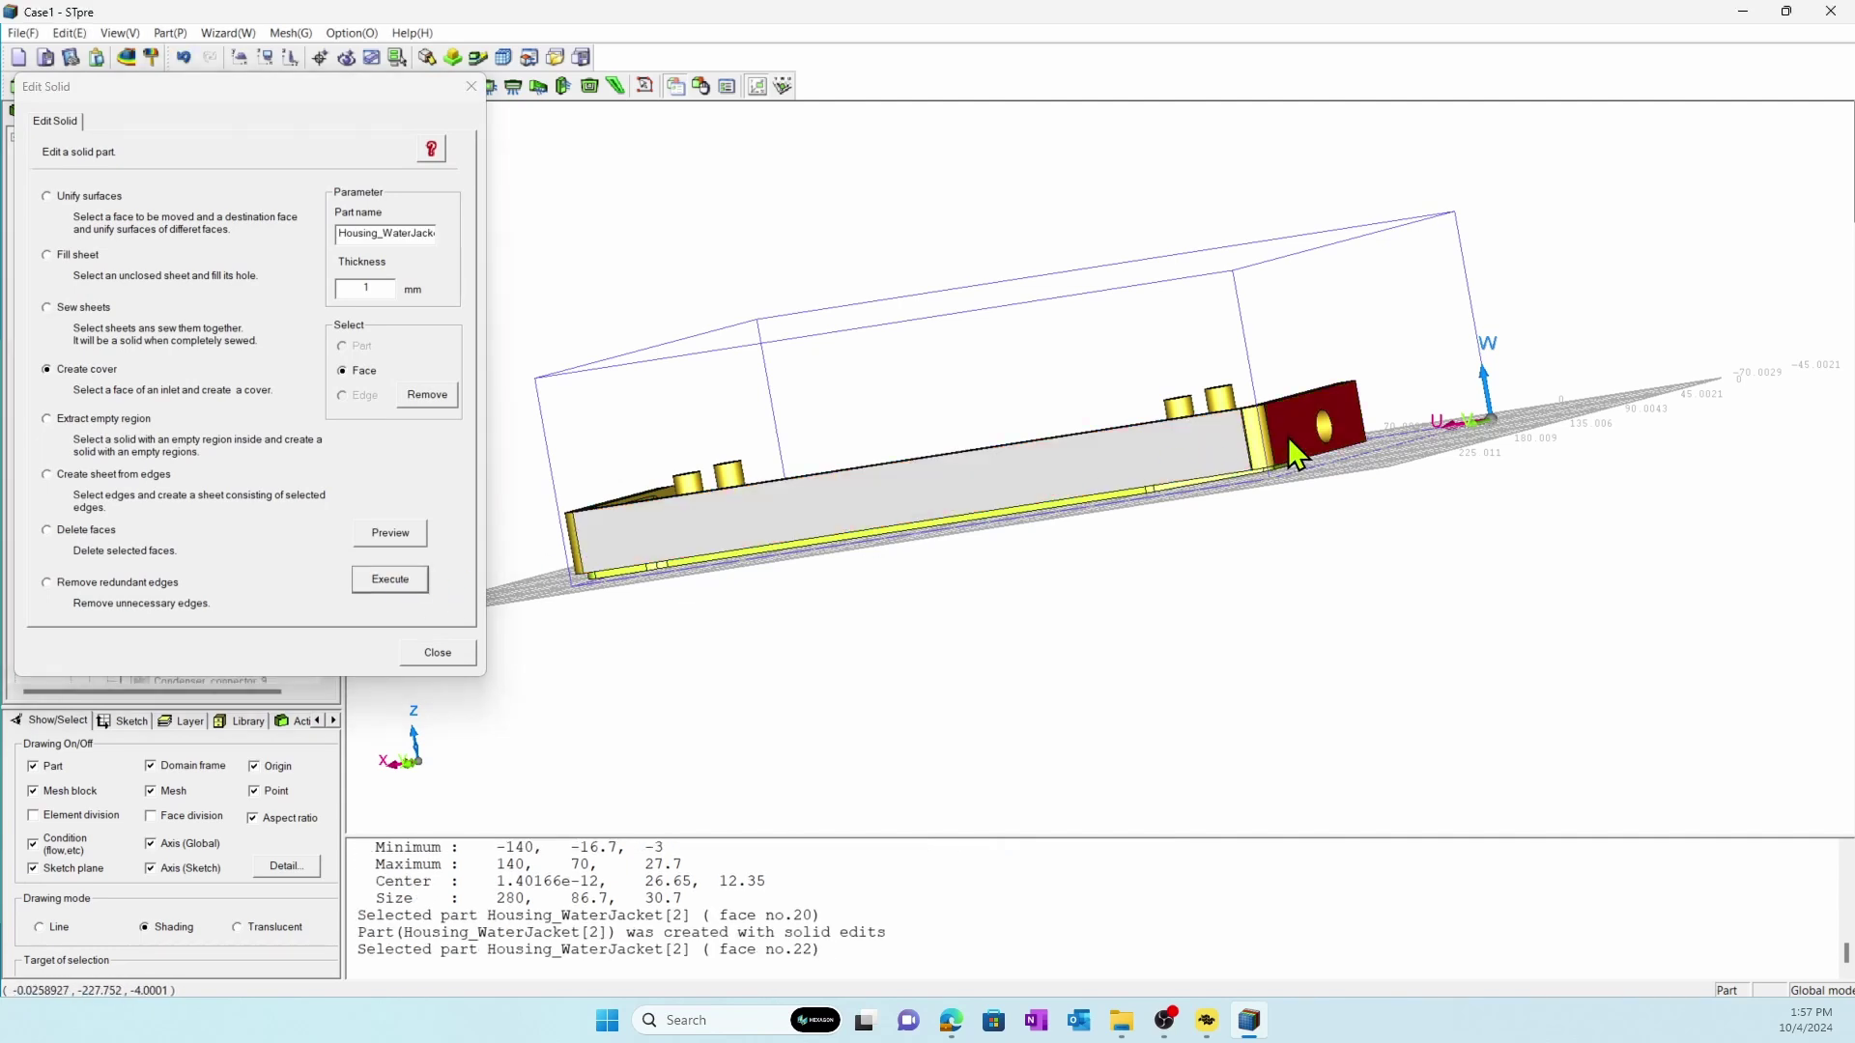
left_click(406, 582)
left_click(425, 654)
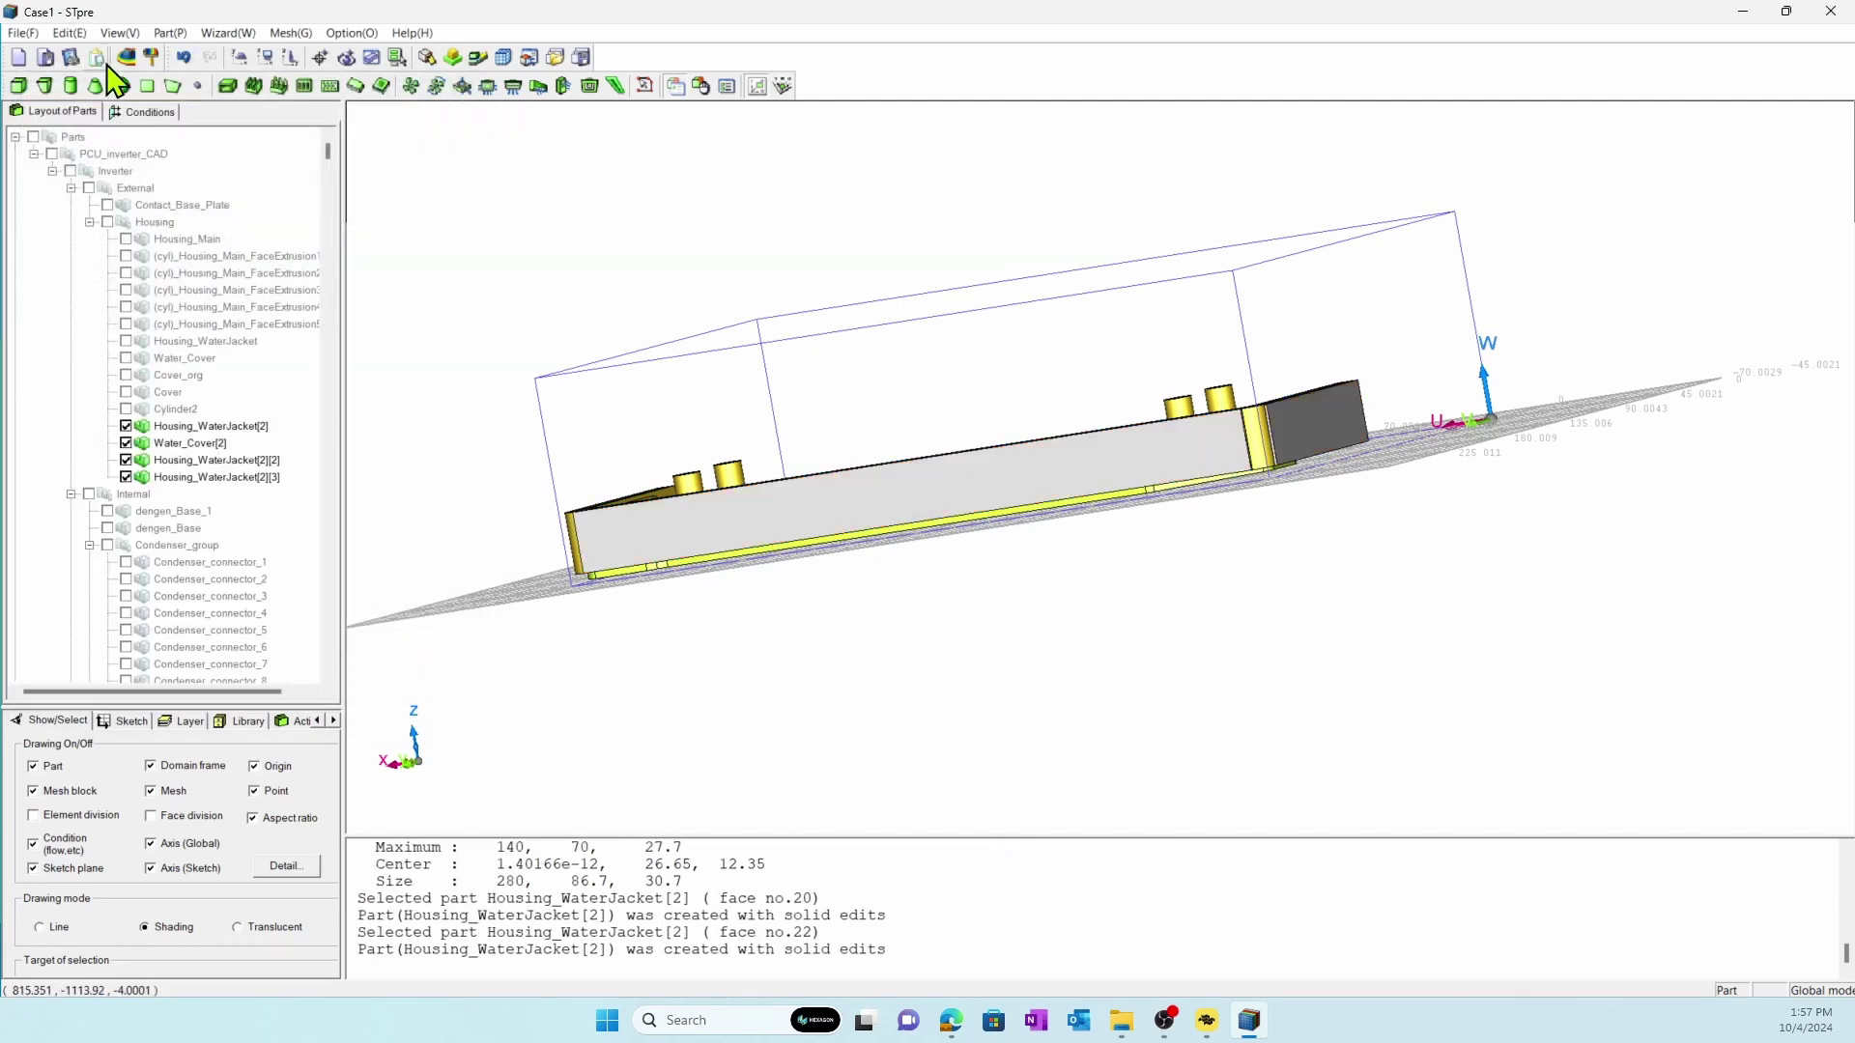
Step: Unite the copied water jacket with the cover on its long side using a Boolean operation
left_click(69, 33)
left_click(124, 330)
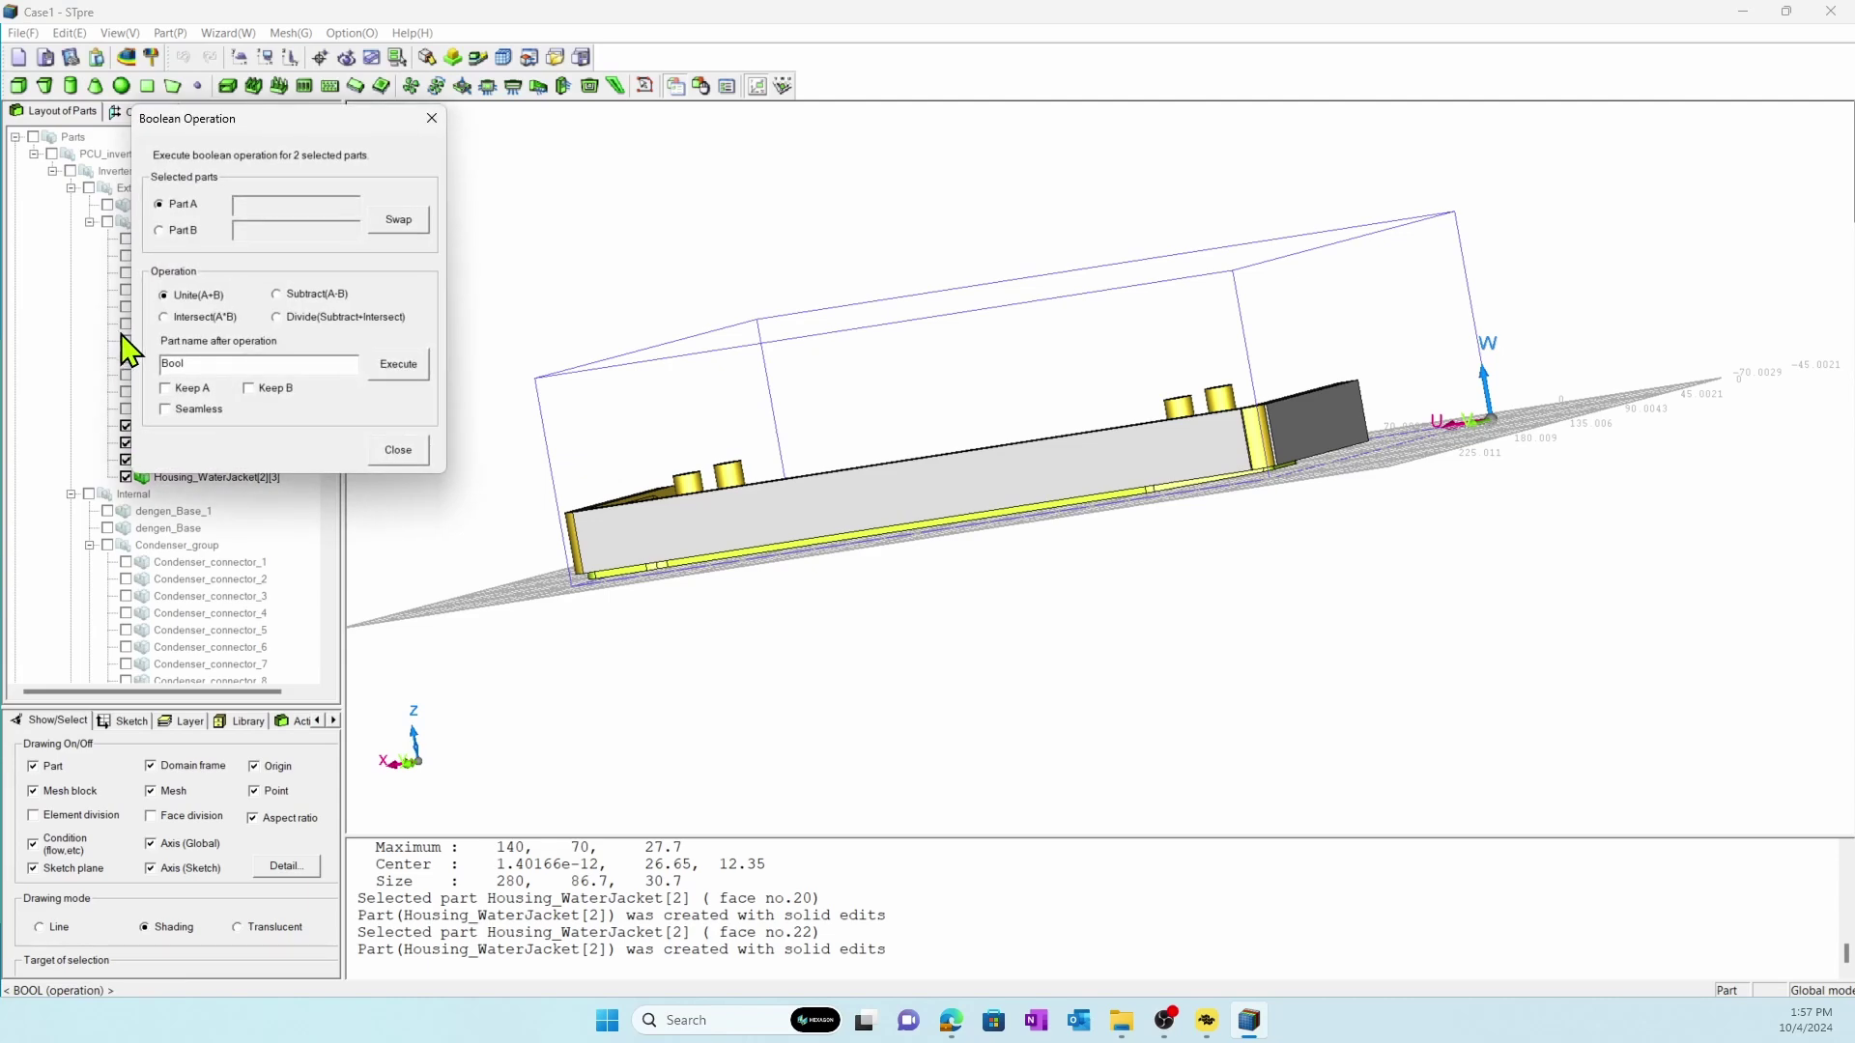
middle_click_drag(1101, 529, 1070, 407)
left_click(1185, 286)
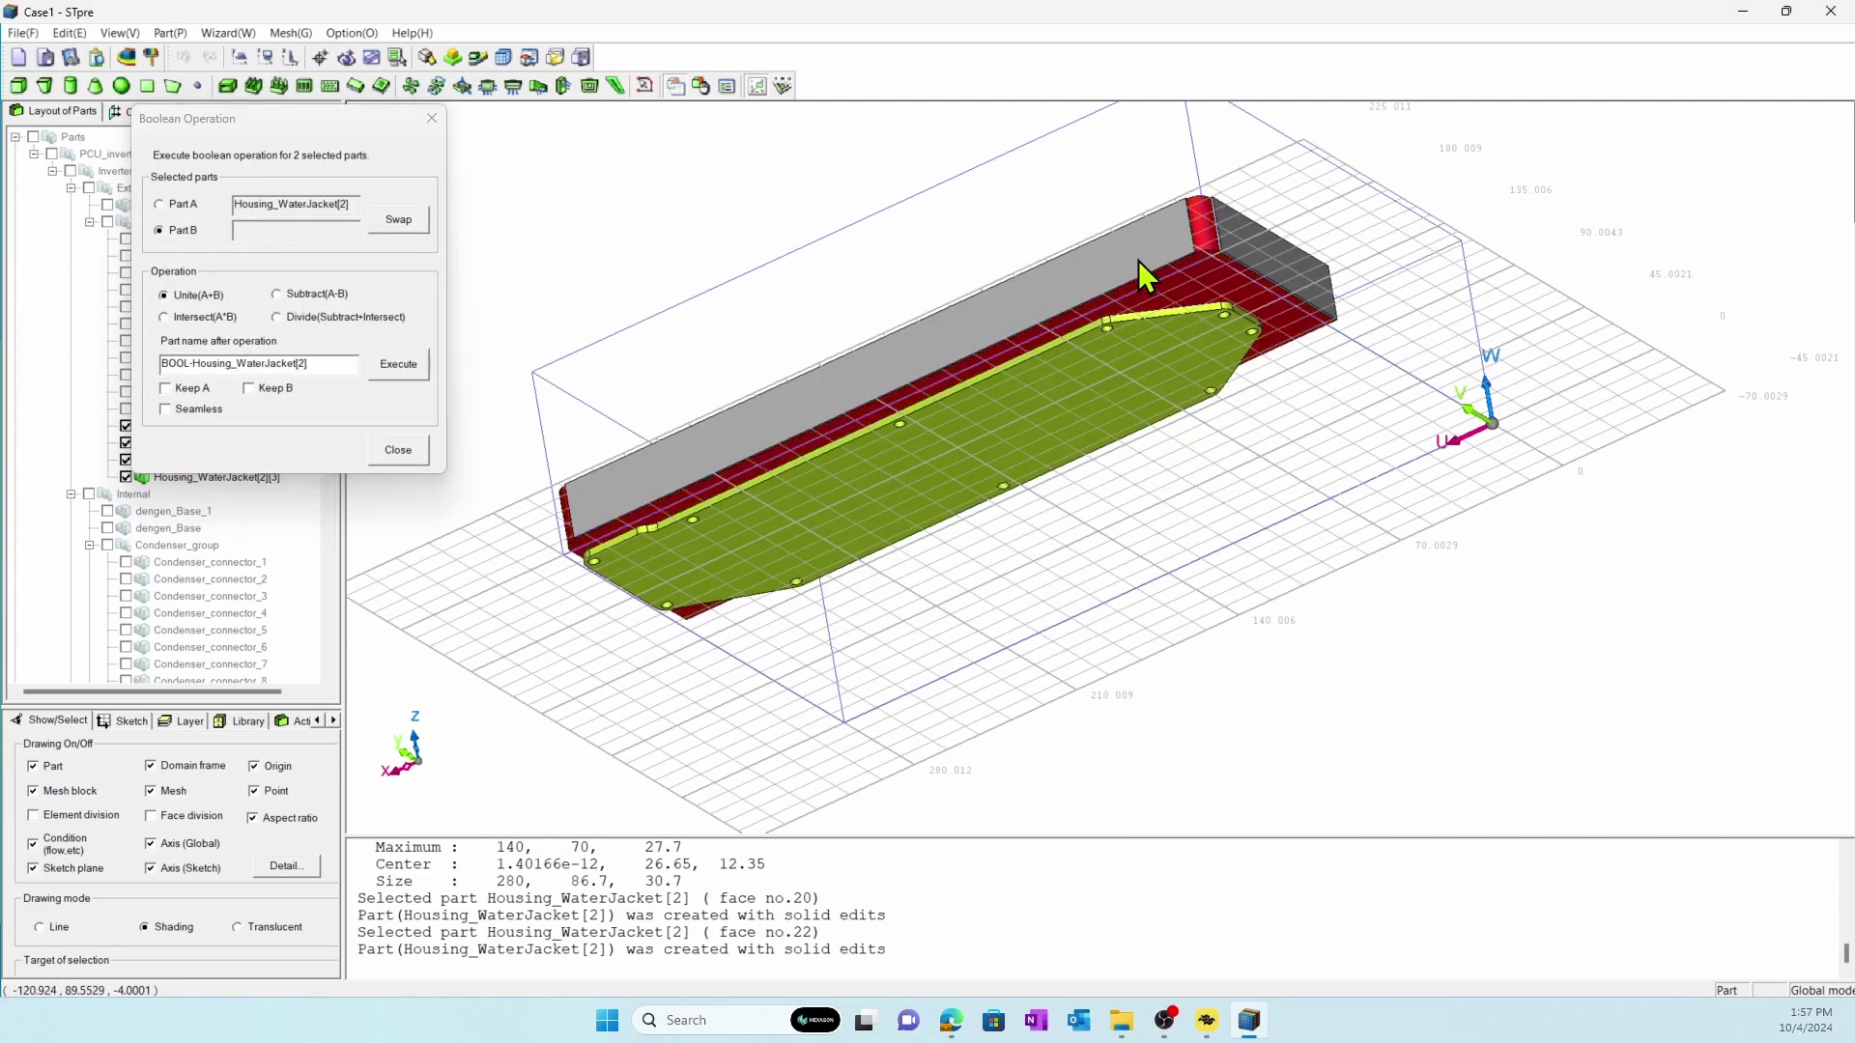
left_click(1138, 261)
left_click(418, 364)
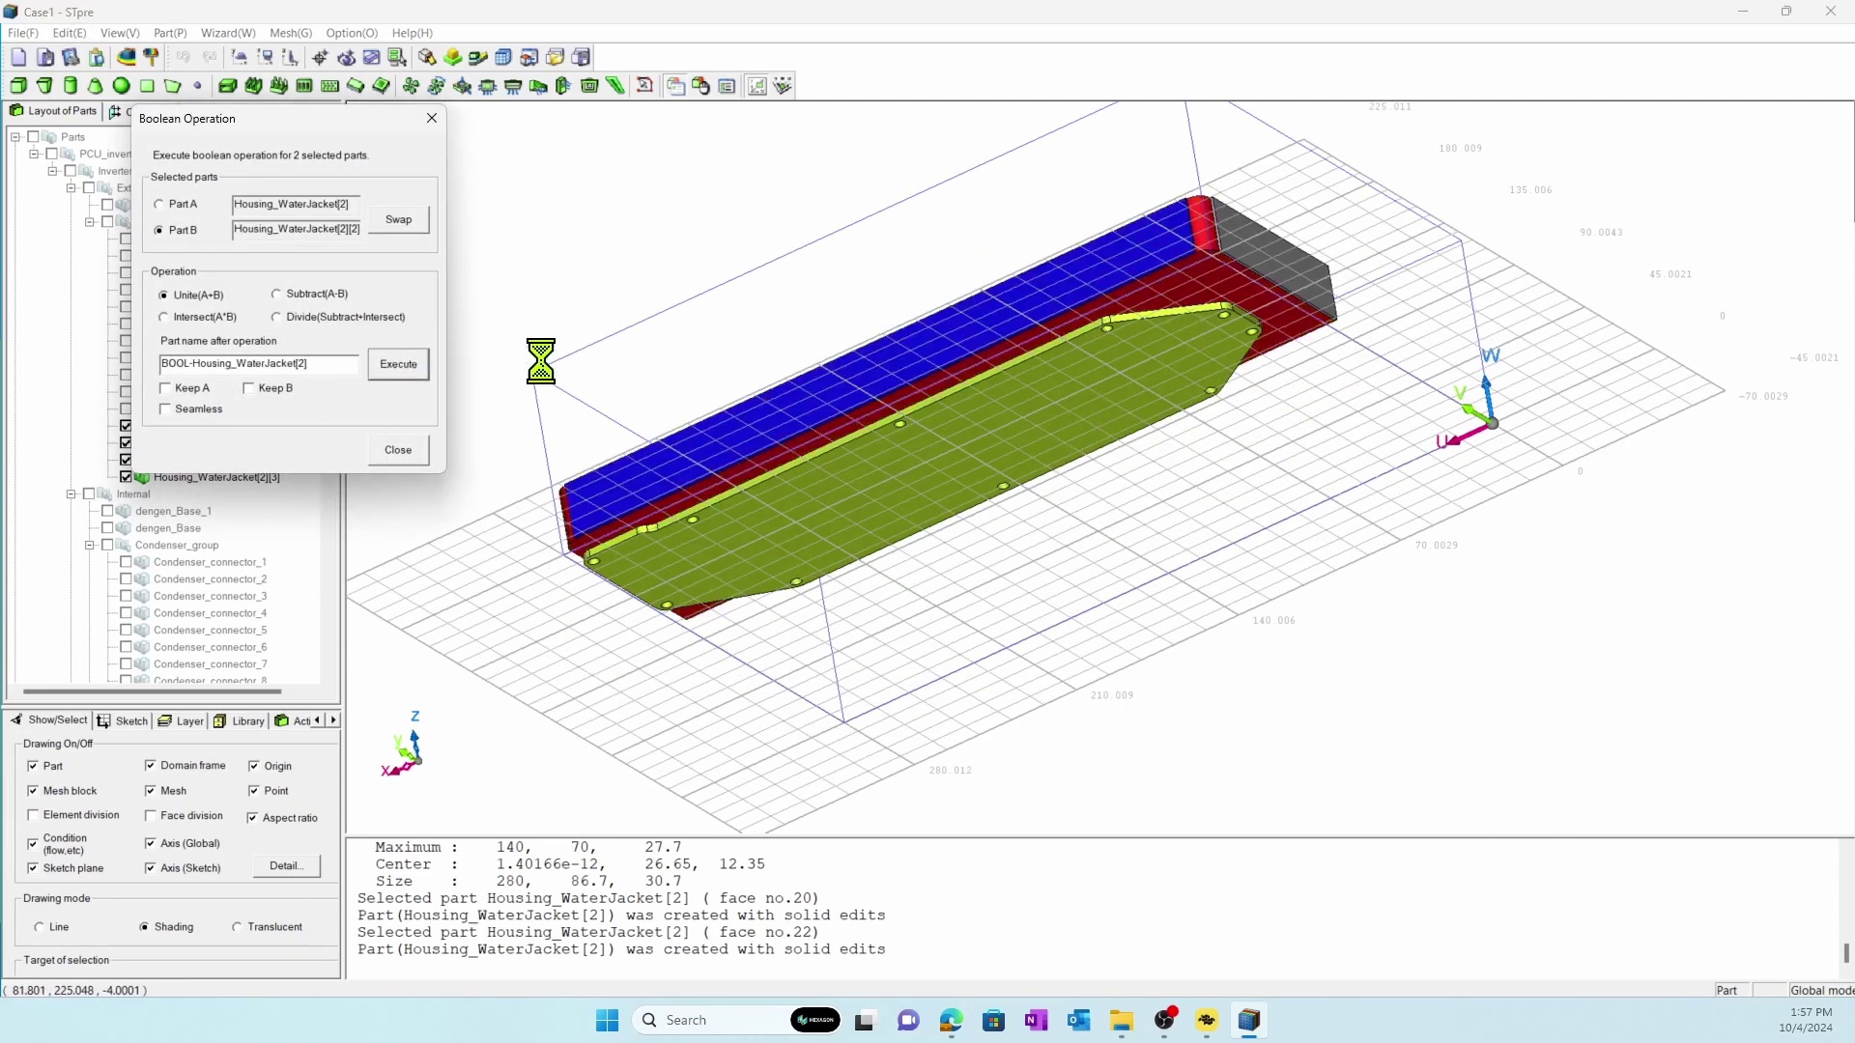
Step: Unite the combined water jacket with the end-face cover and with Water_Cover[2]
left_click(1184, 282)
left_click(1248, 241)
left_click(397, 365)
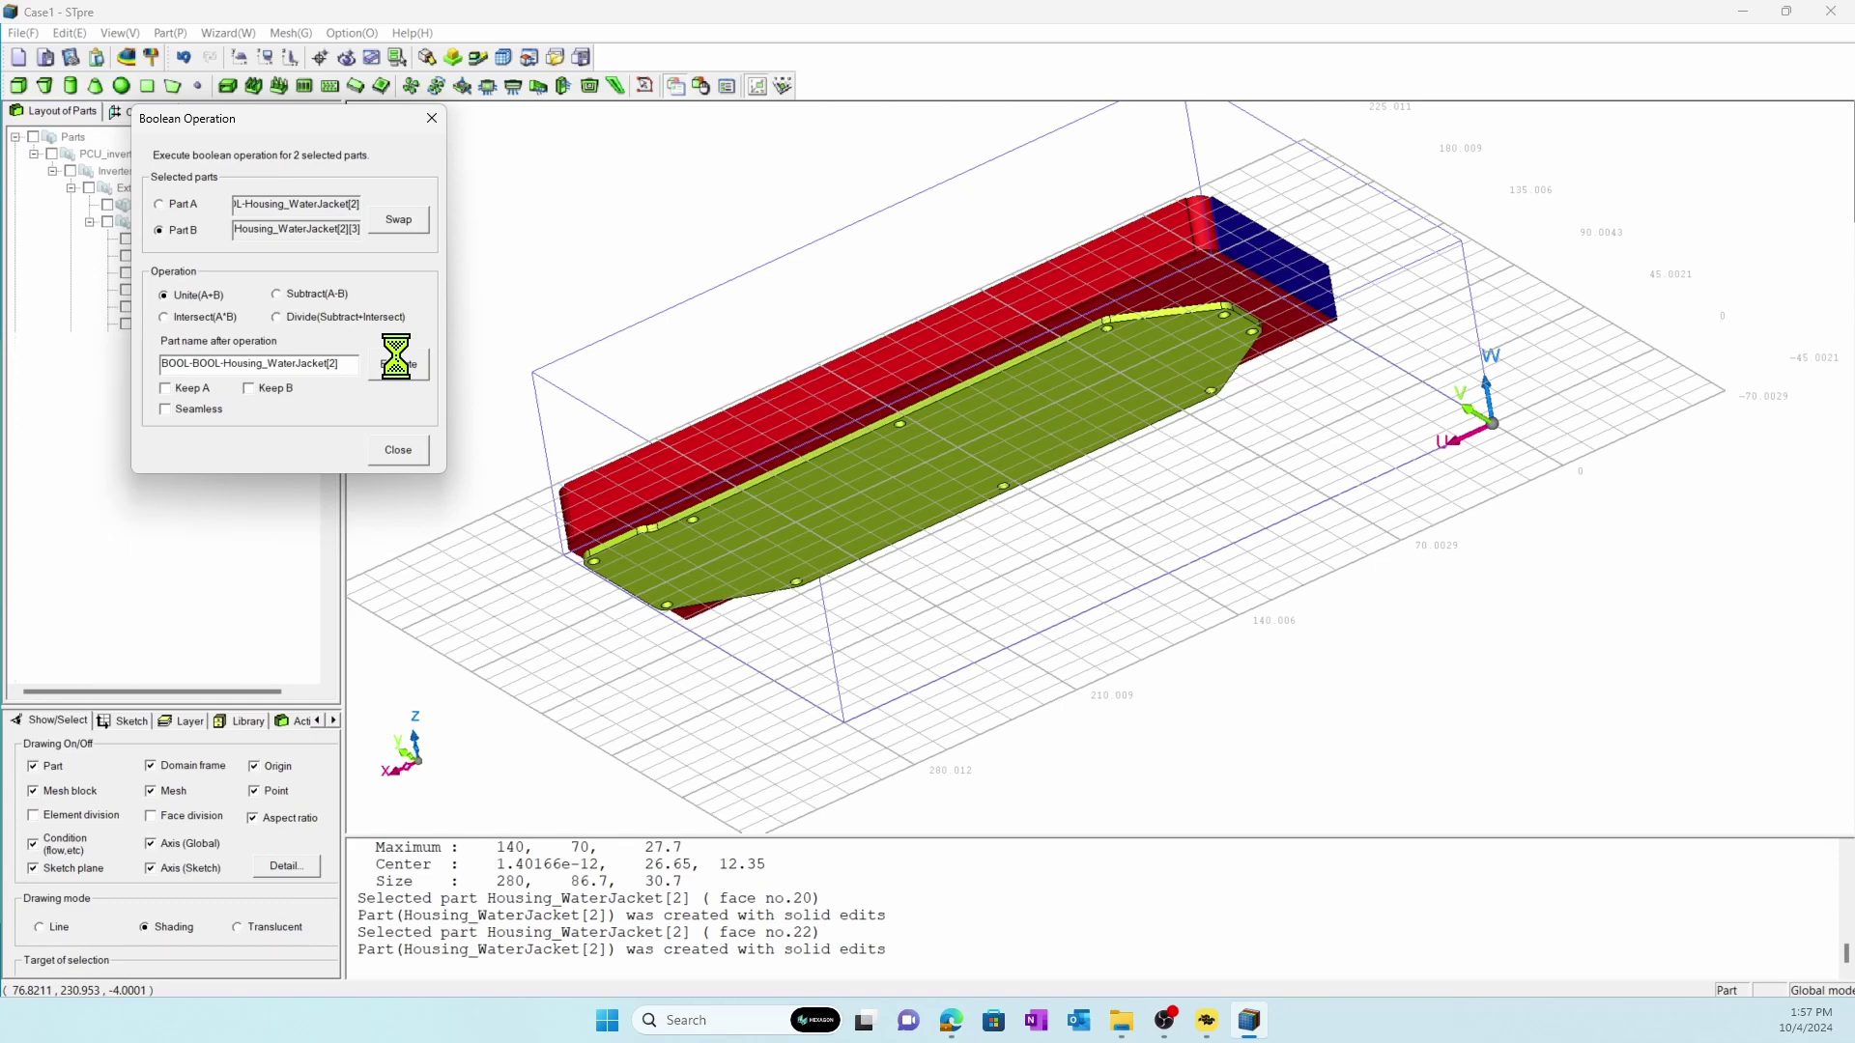
left_click(703, 414)
left_click(796, 483)
left_click(417, 365)
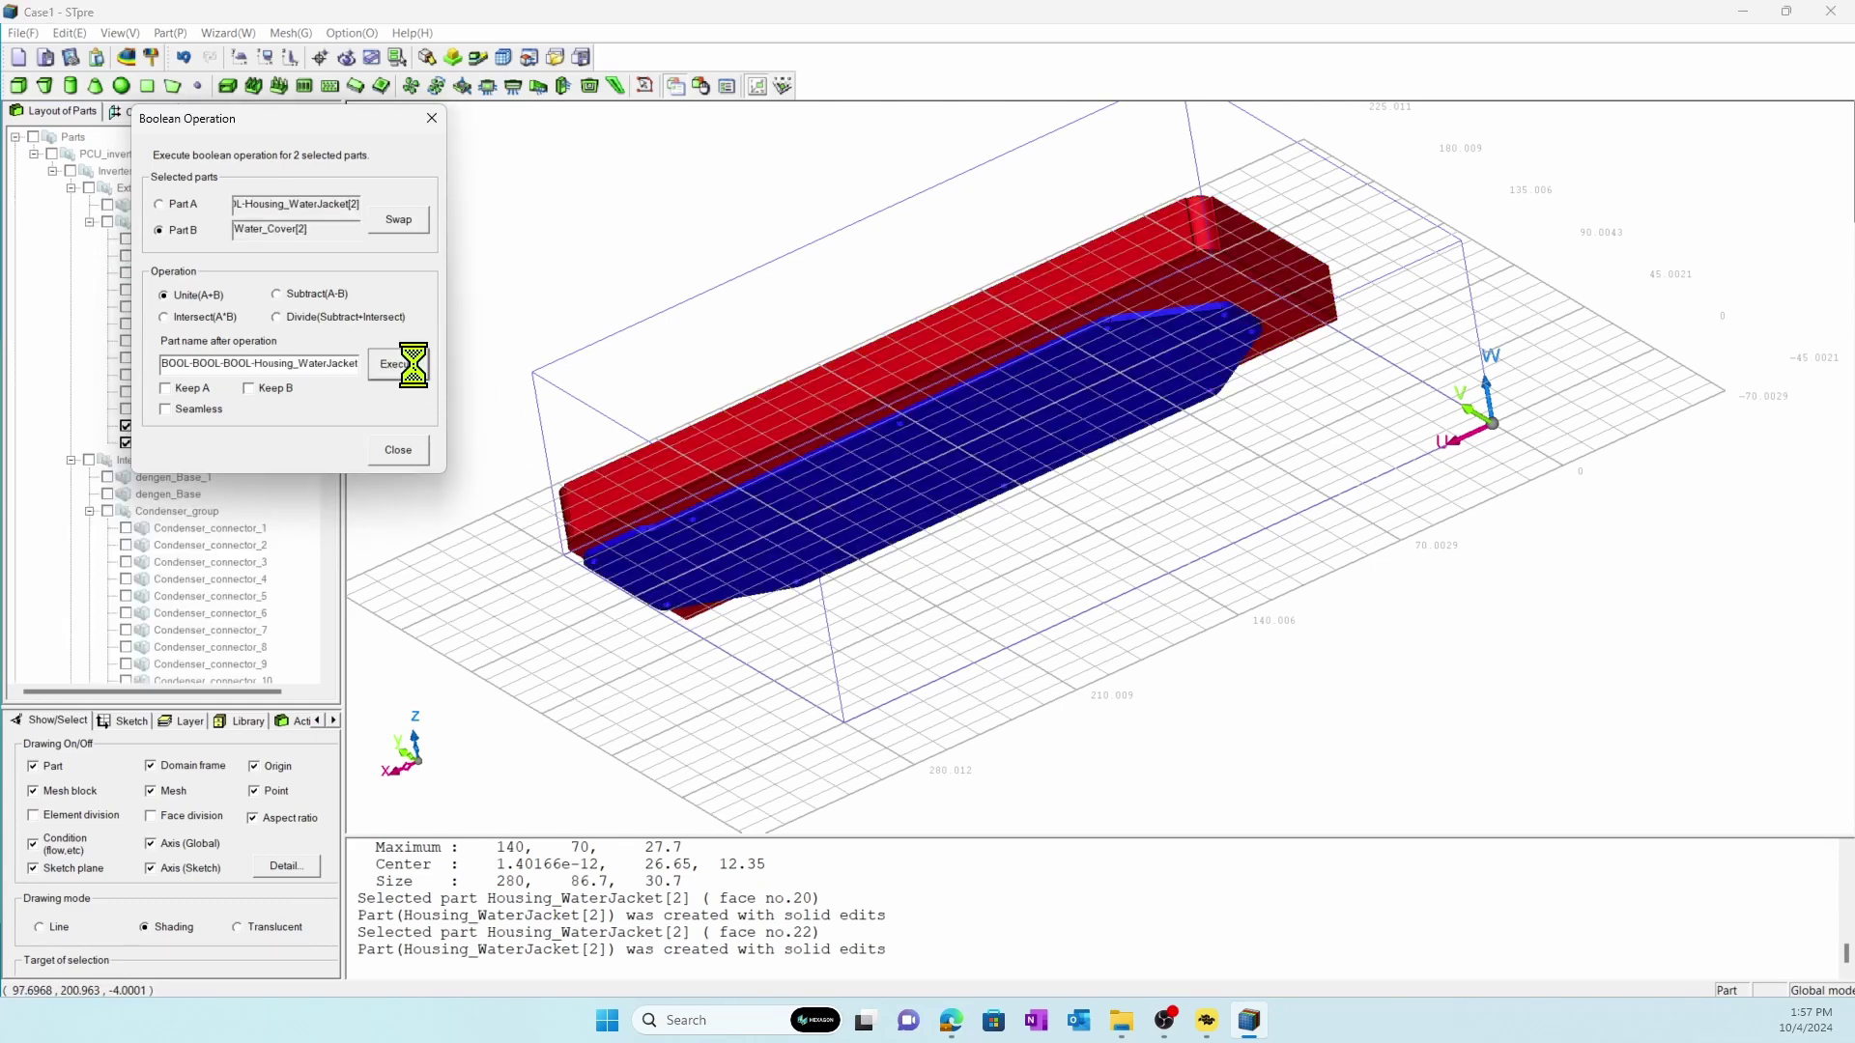
left_click(399, 452)
Step: Extract the empty region inside the united water jacket solid as a separate part, previewing it first
middle_click_drag(599, 399, 737, 422)
left_click(292, 426)
left_click(70, 30)
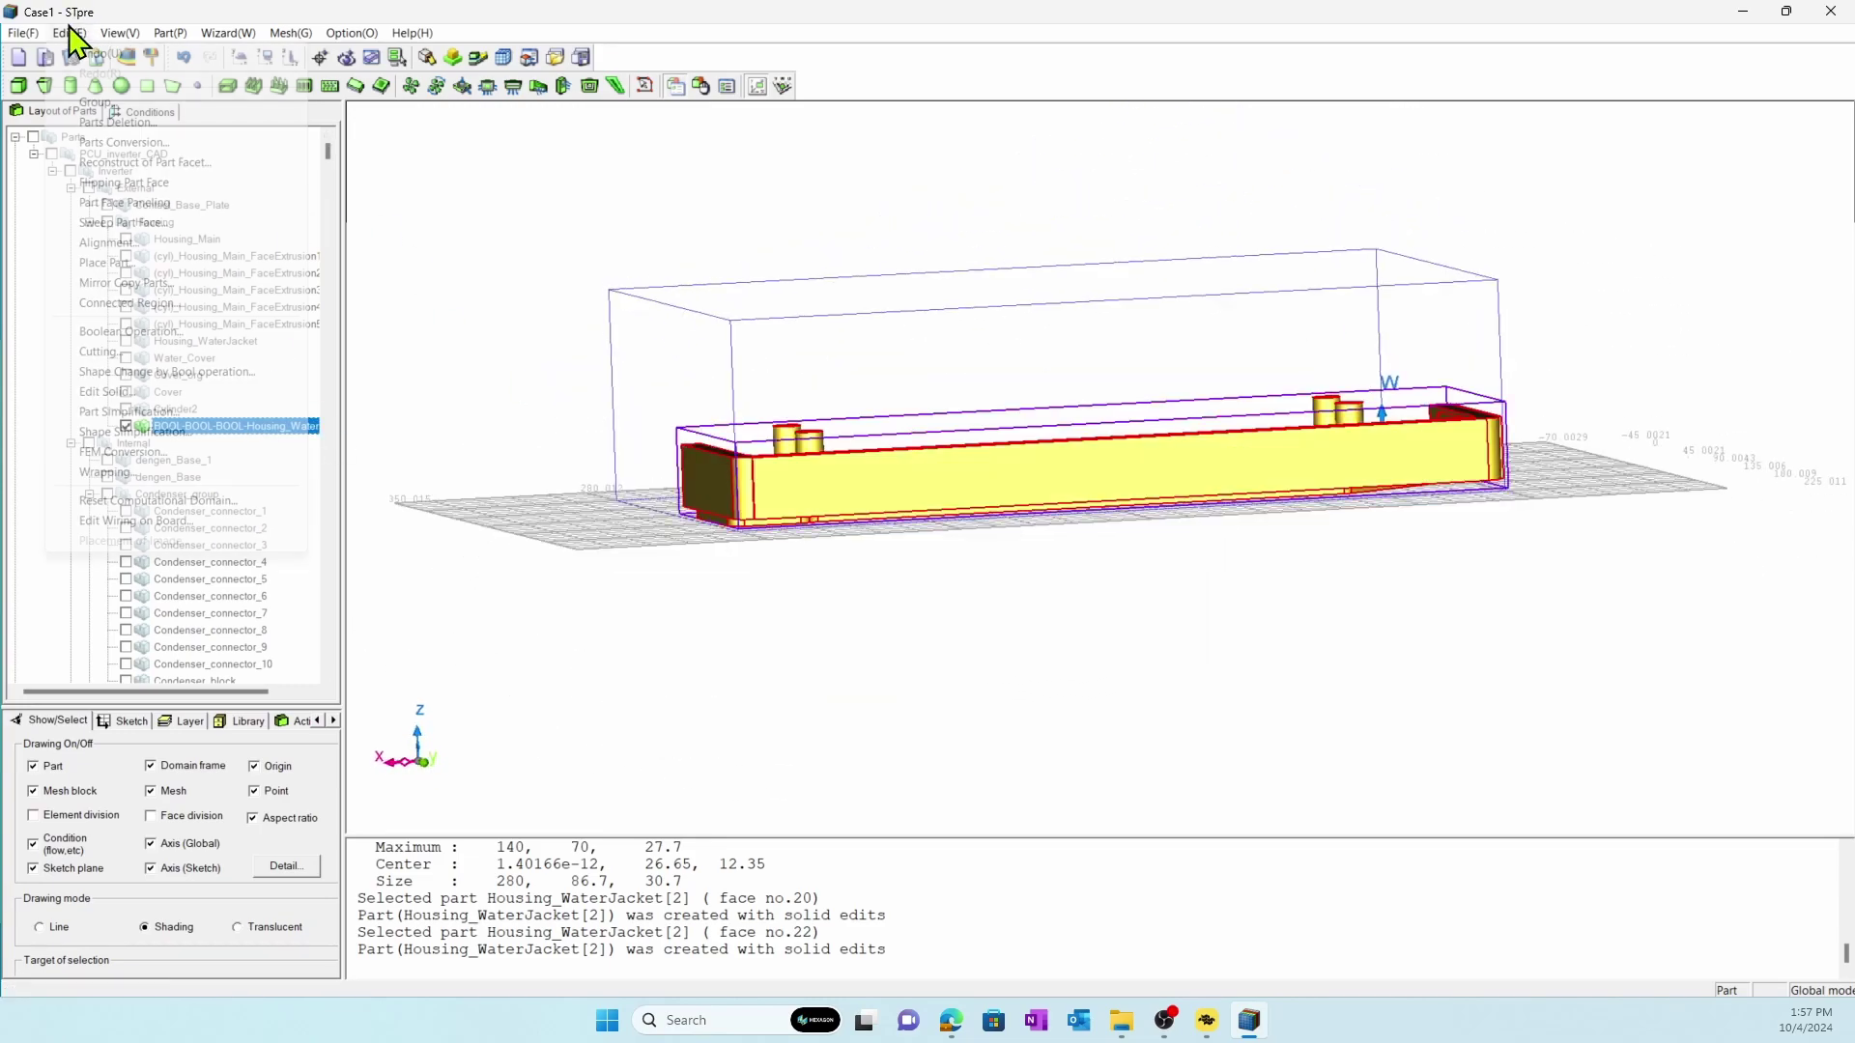
left_click(88, 389)
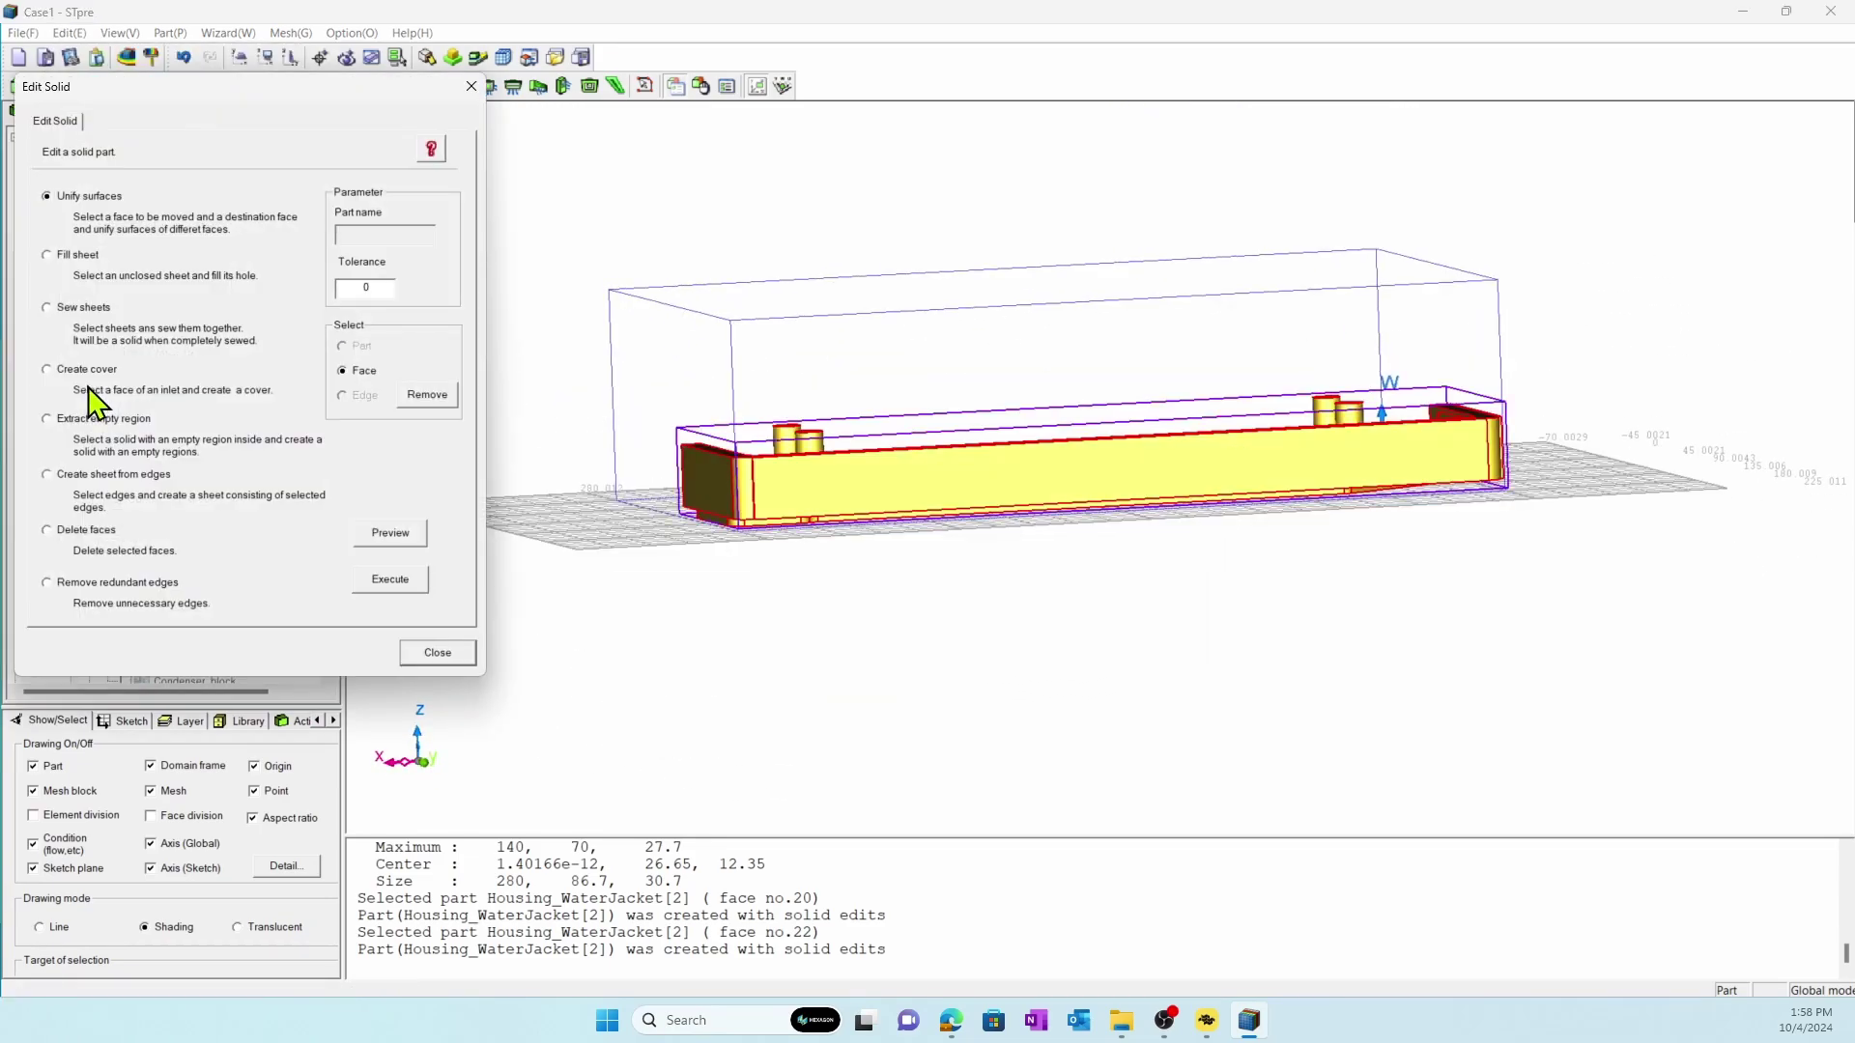
left_click(85, 419)
left_click(850, 486)
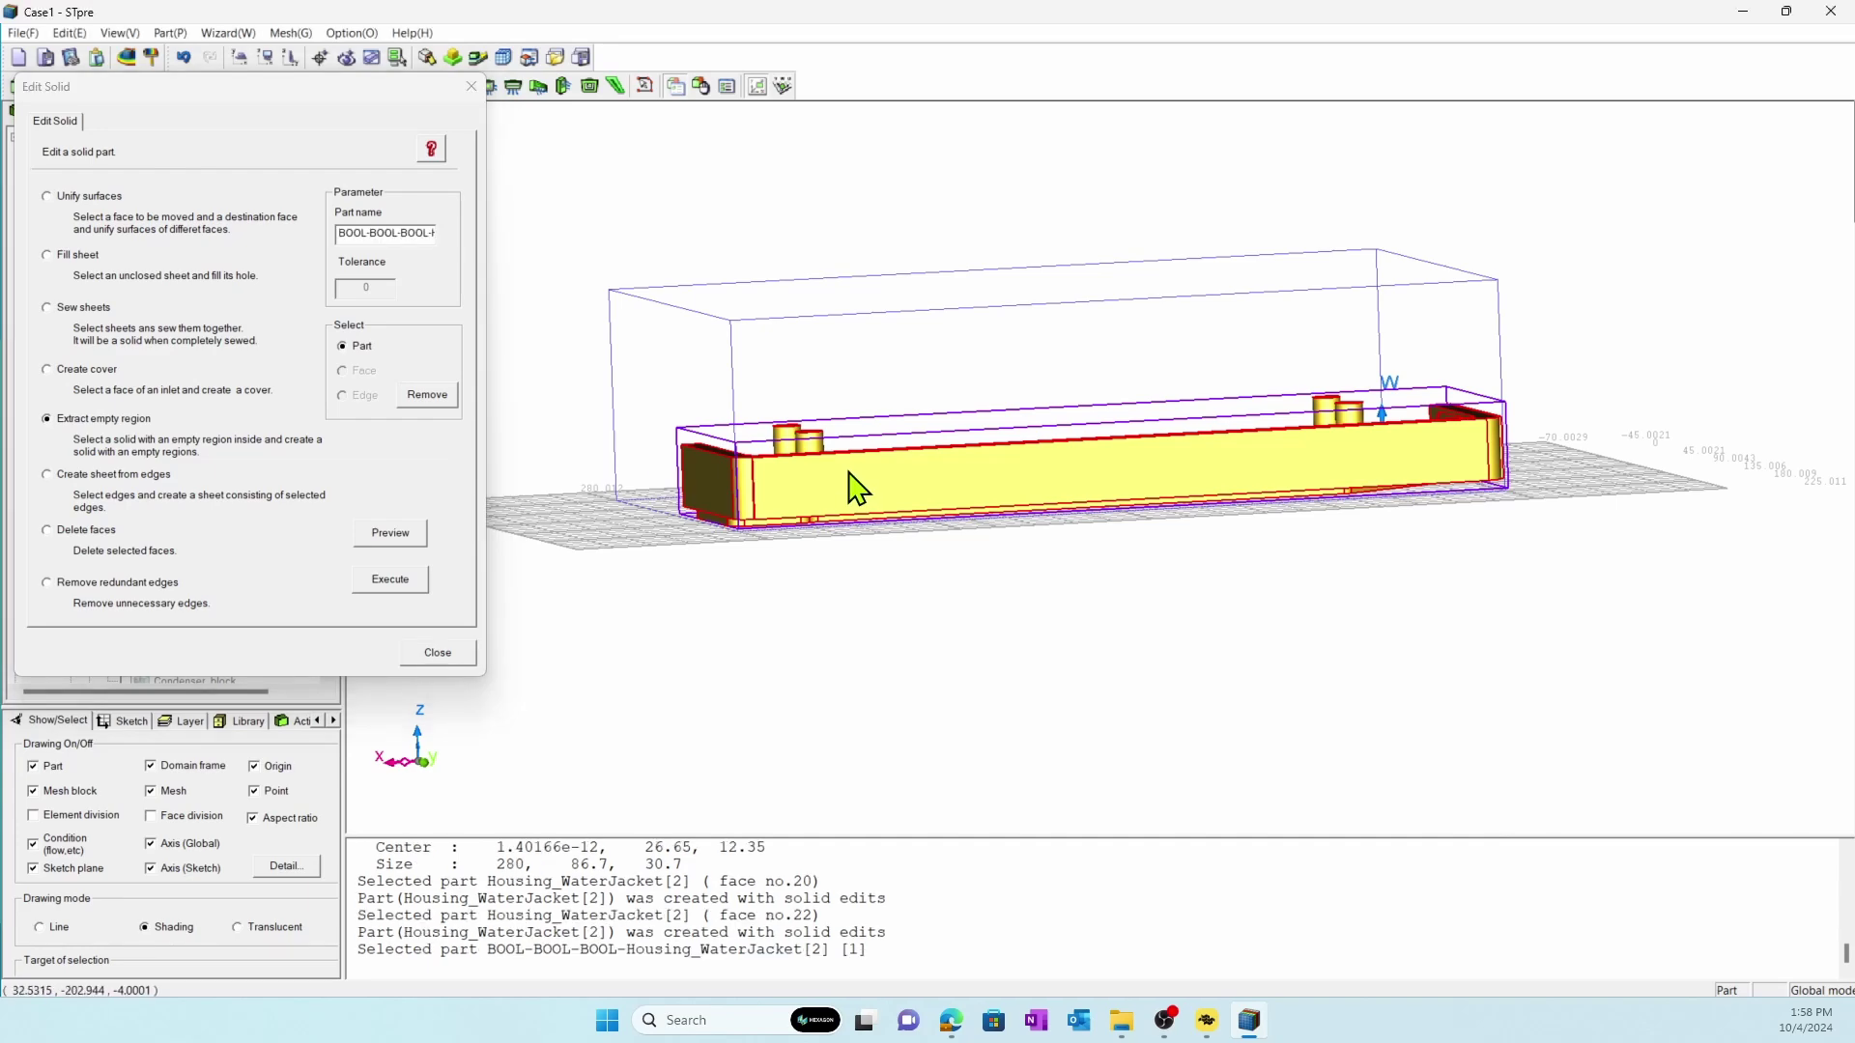
left_click(403, 535)
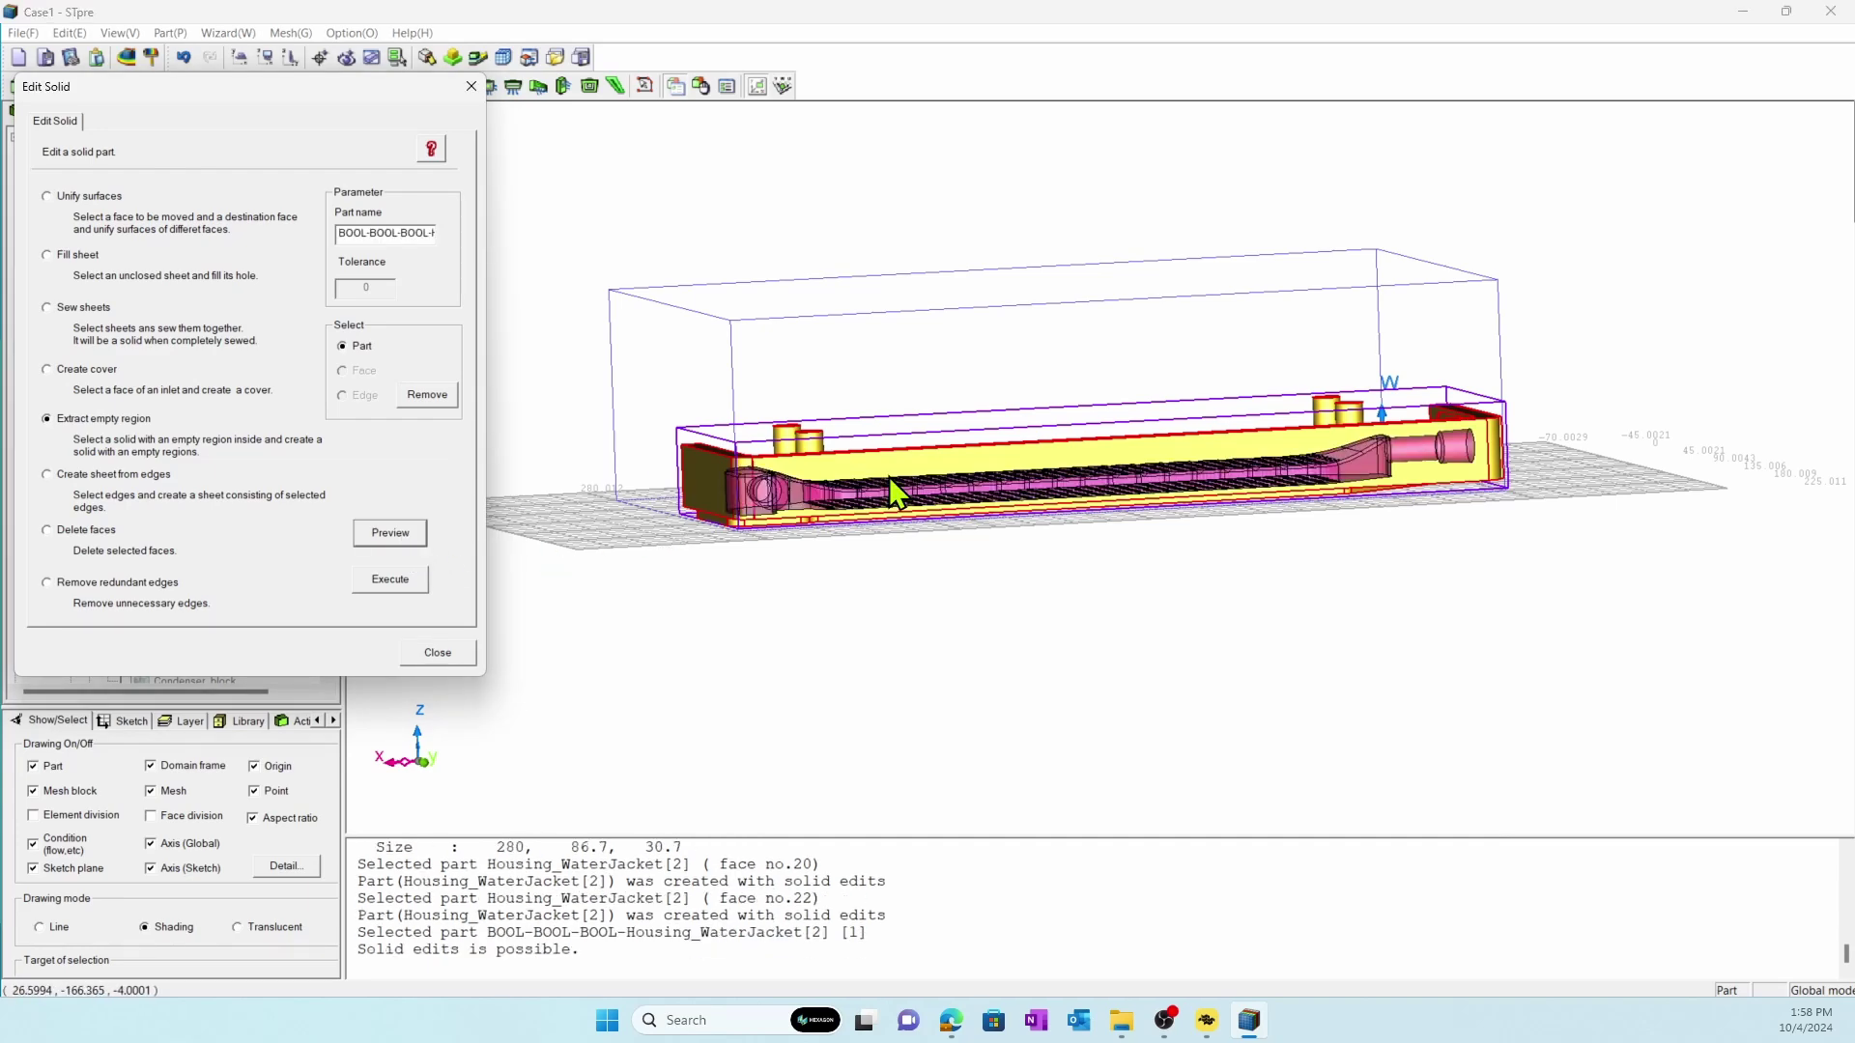
middle_click_drag(889, 479, 838, 647)
left_click(389, 581)
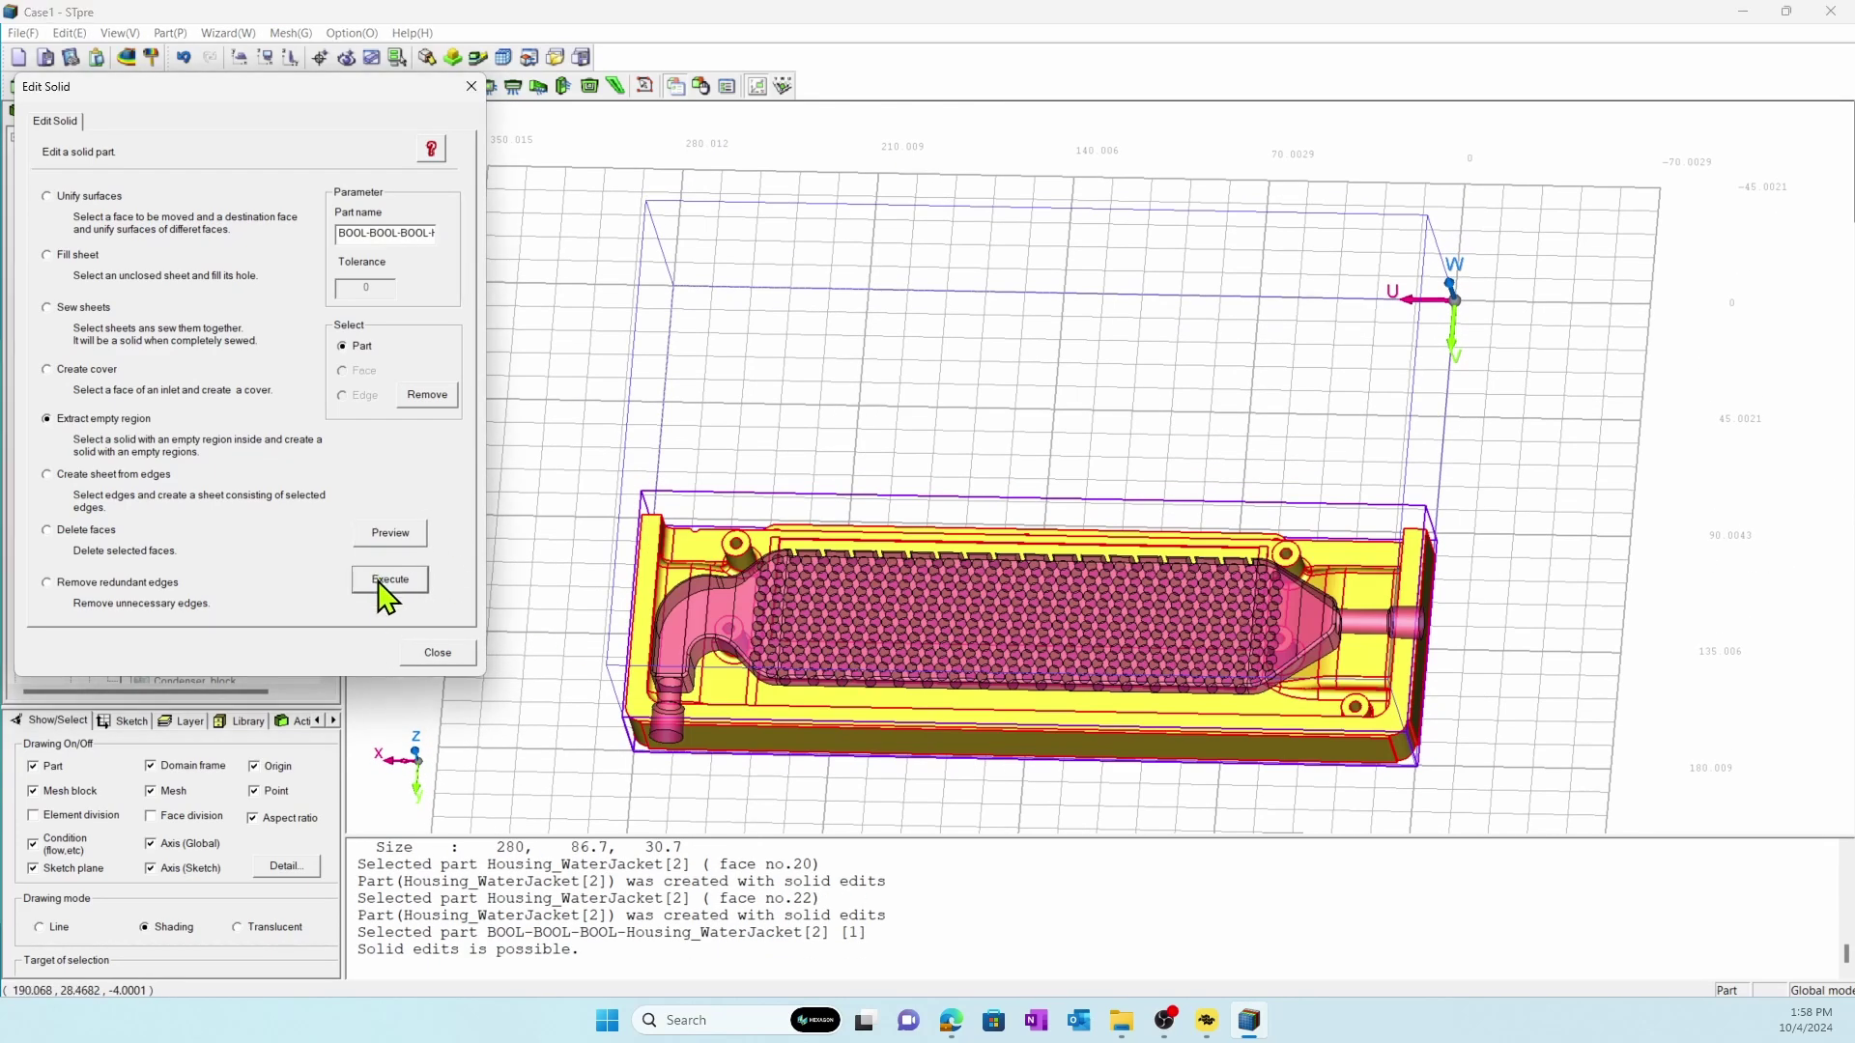
left_click(470, 659)
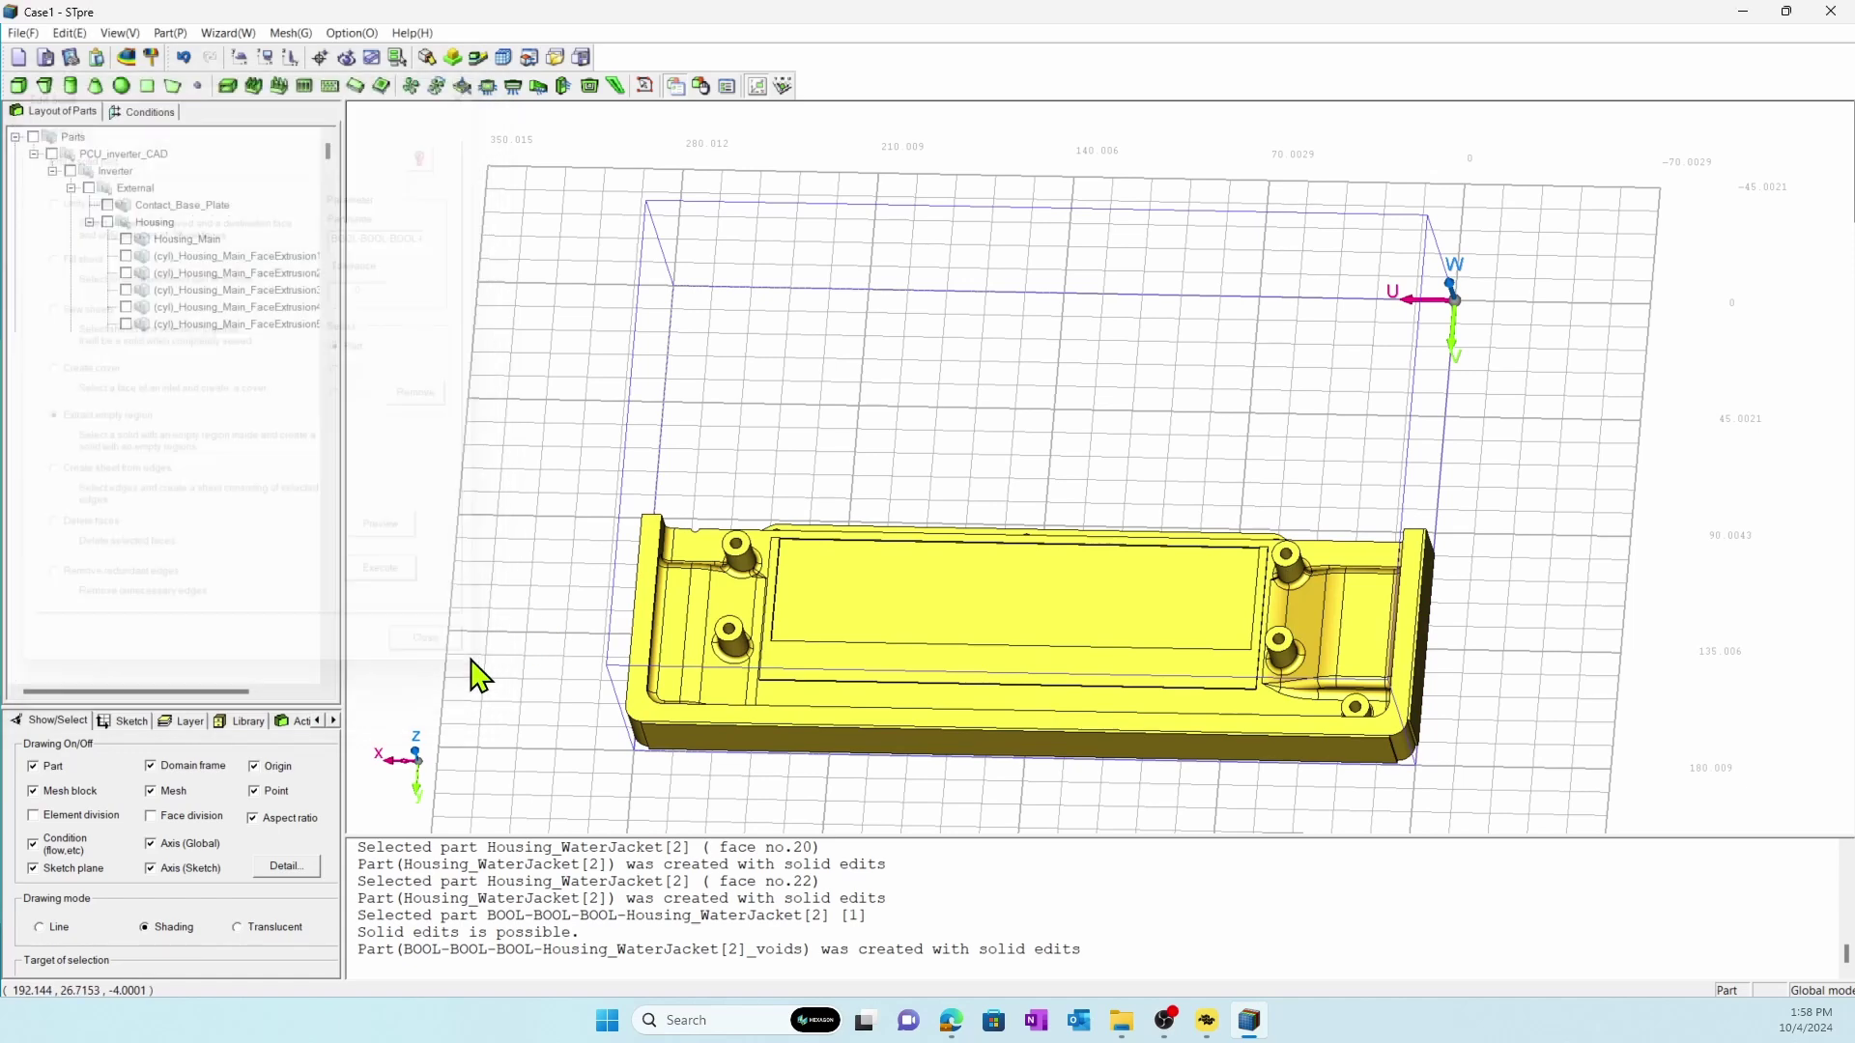
Step: Delete the united water jacket solid, keeping the extracted coolant channel volume
middle_click_drag(638, 680, 700, 584)
left_click(699, 583)
right_click(699, 584)
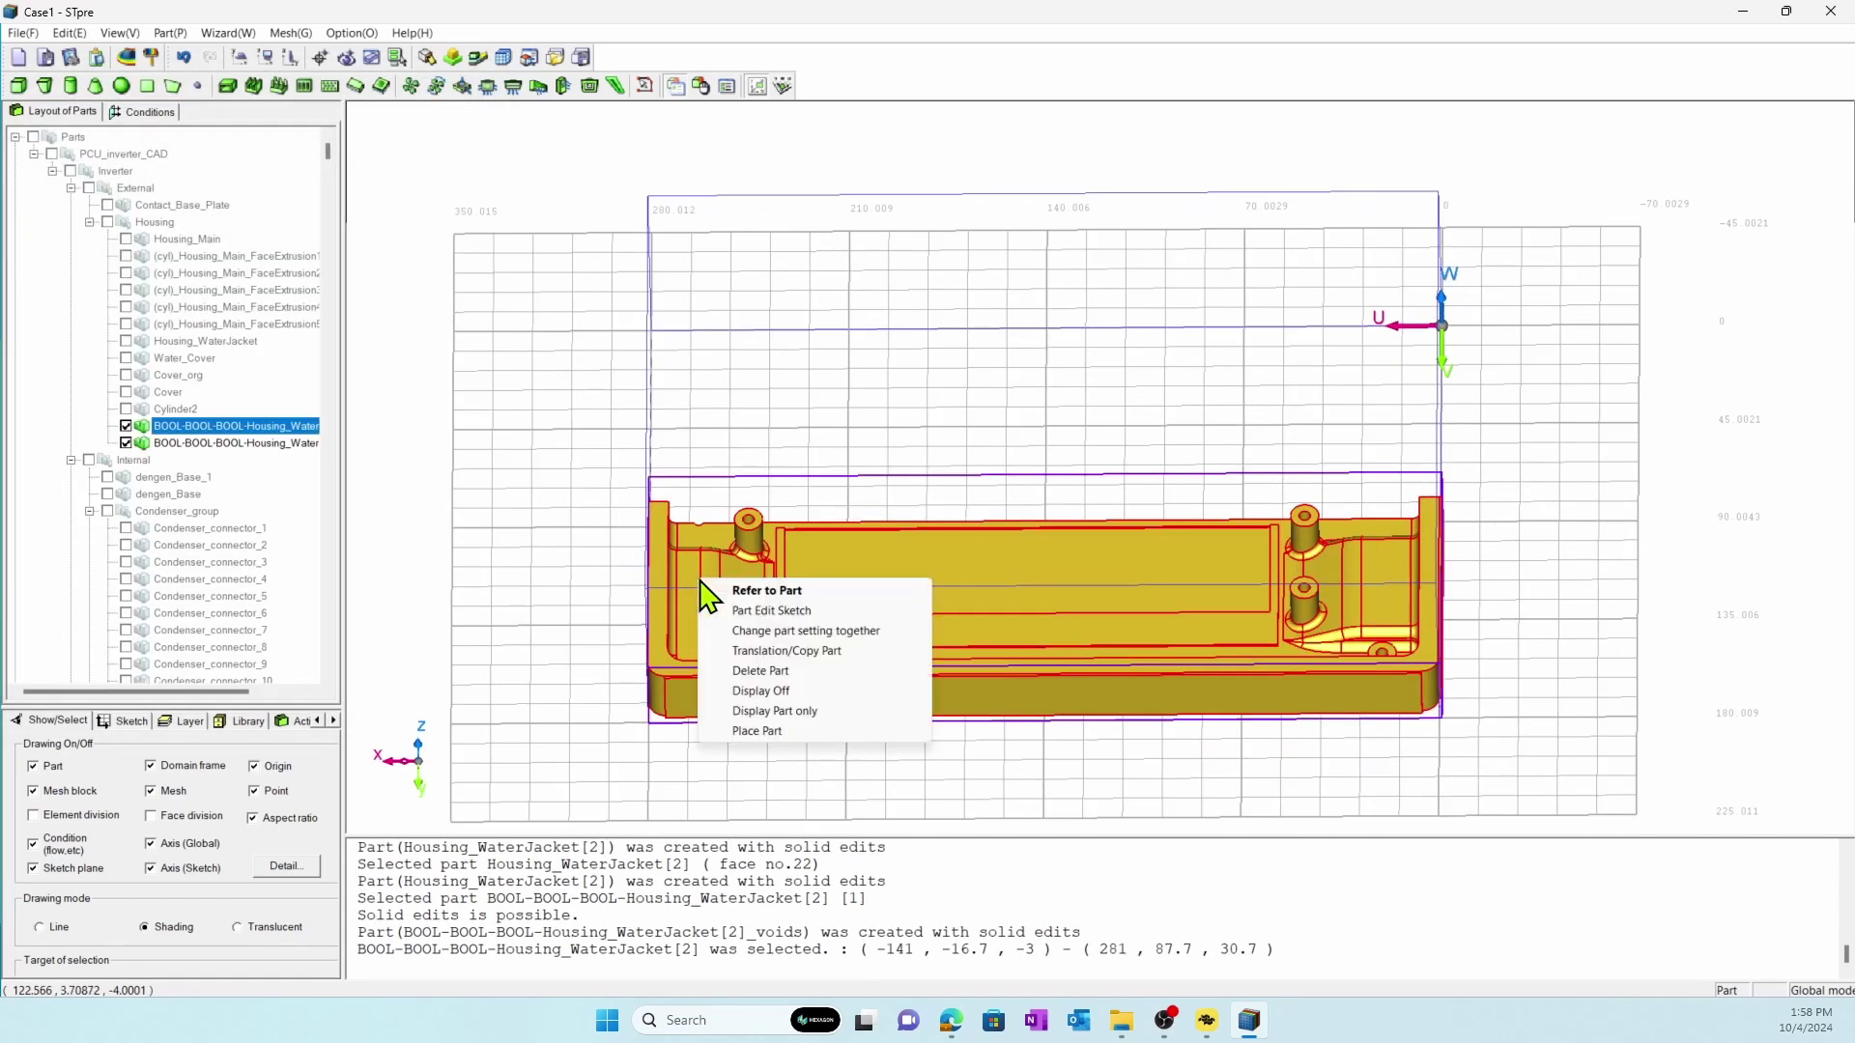
left_click(735, 670)
left_click(855, 548)
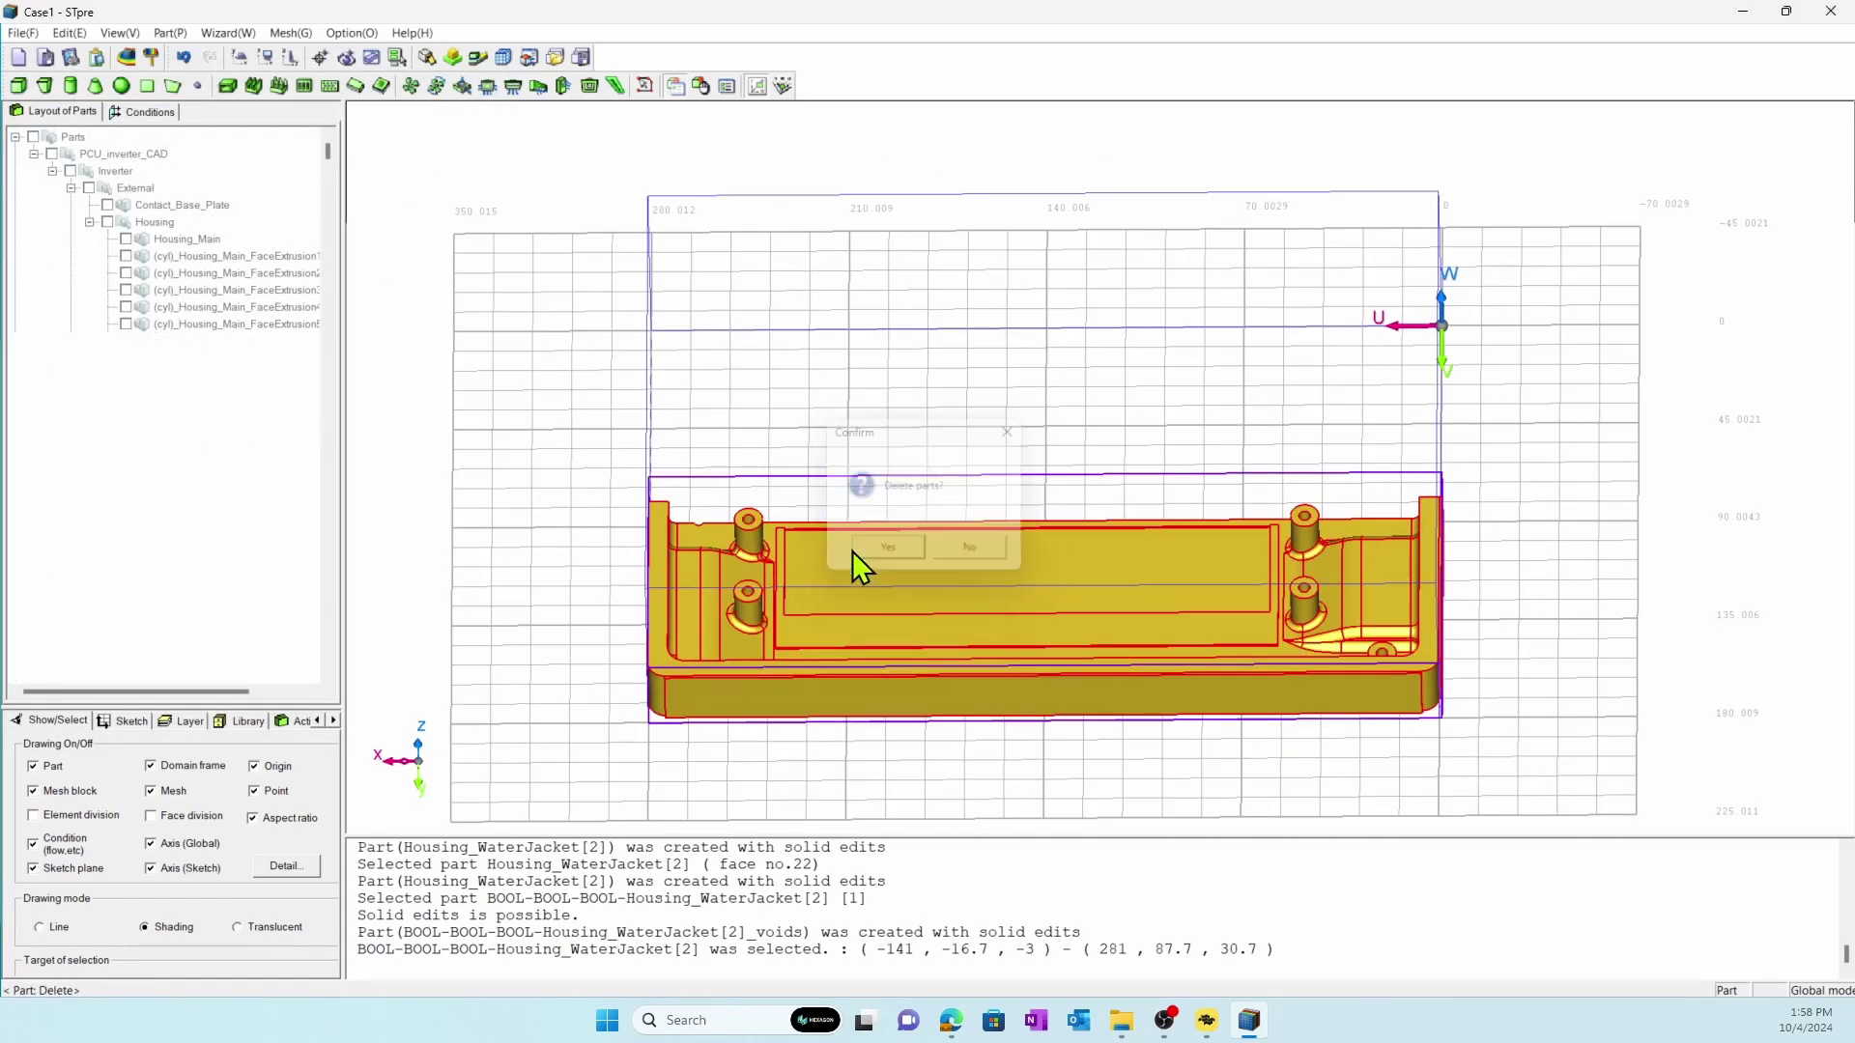
Step: Cut the coolant volume with a plane parallel to the outlet pipe's end face at Y = 65 mm, keeping both sides
left_click(71, 34)
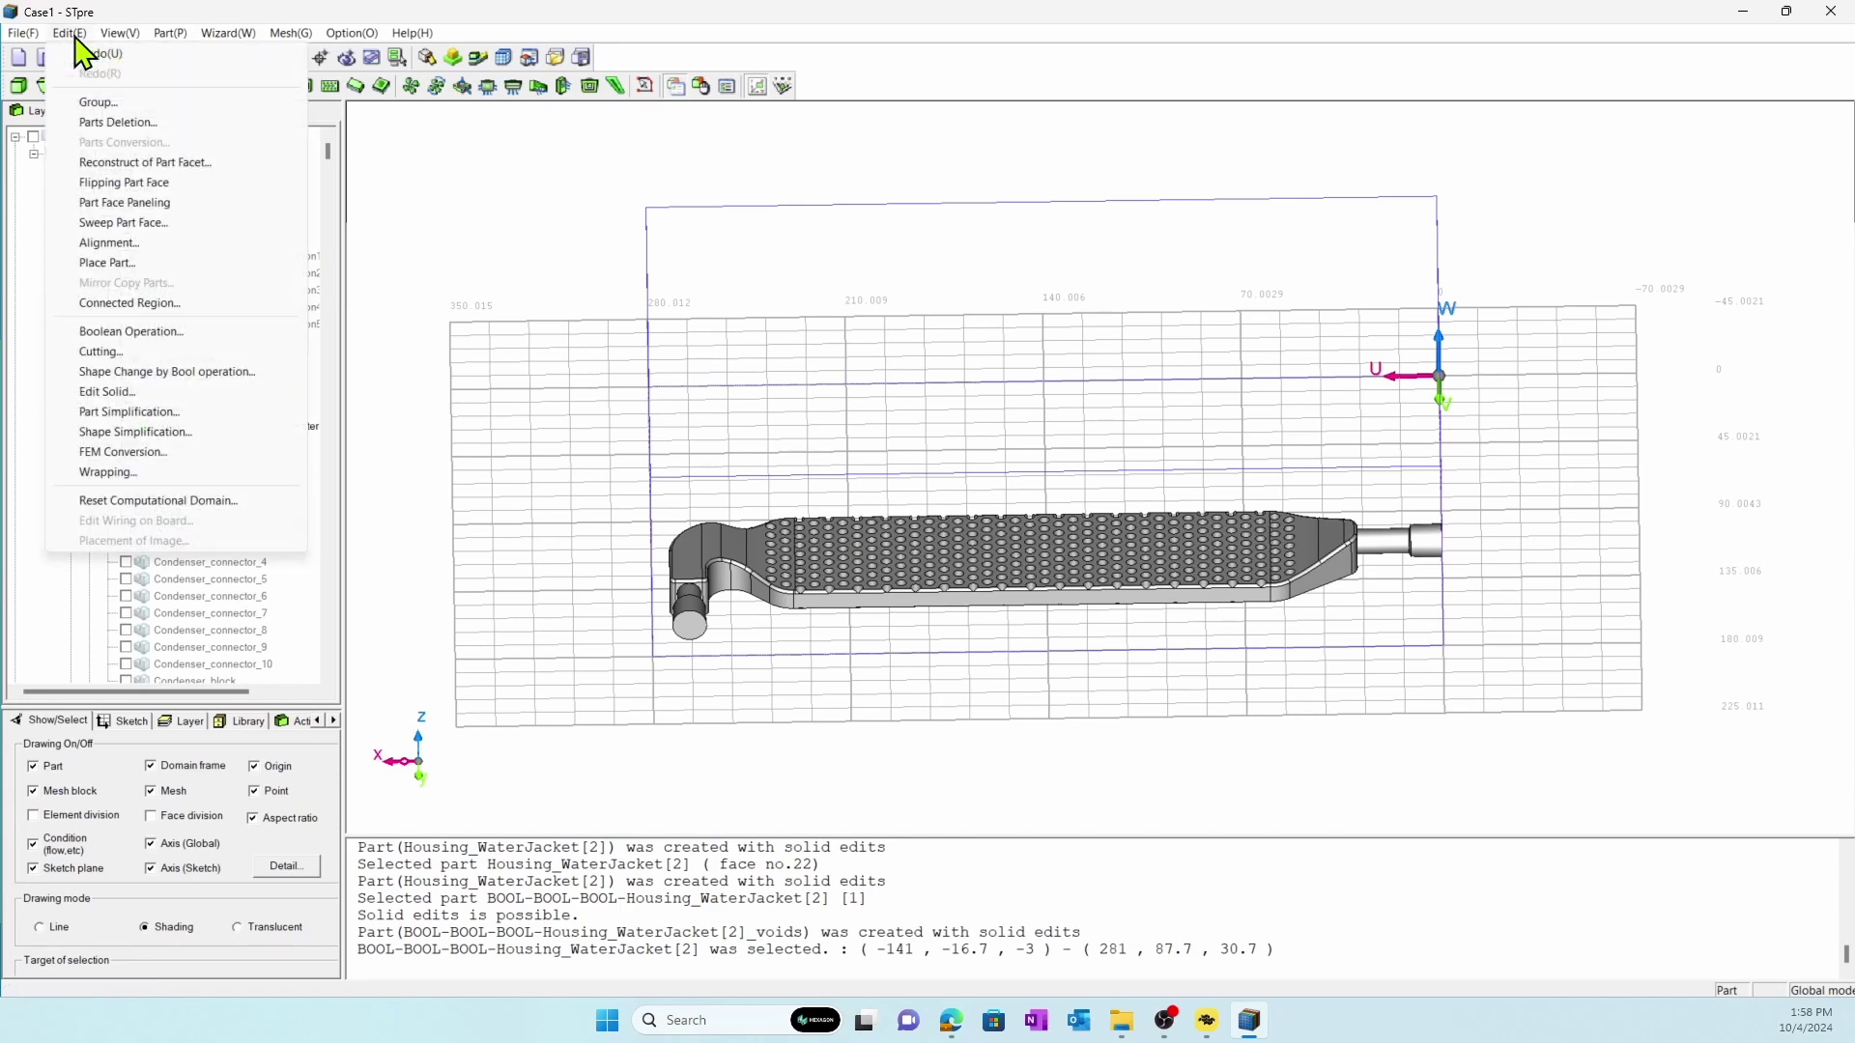
left_click(120, 353)
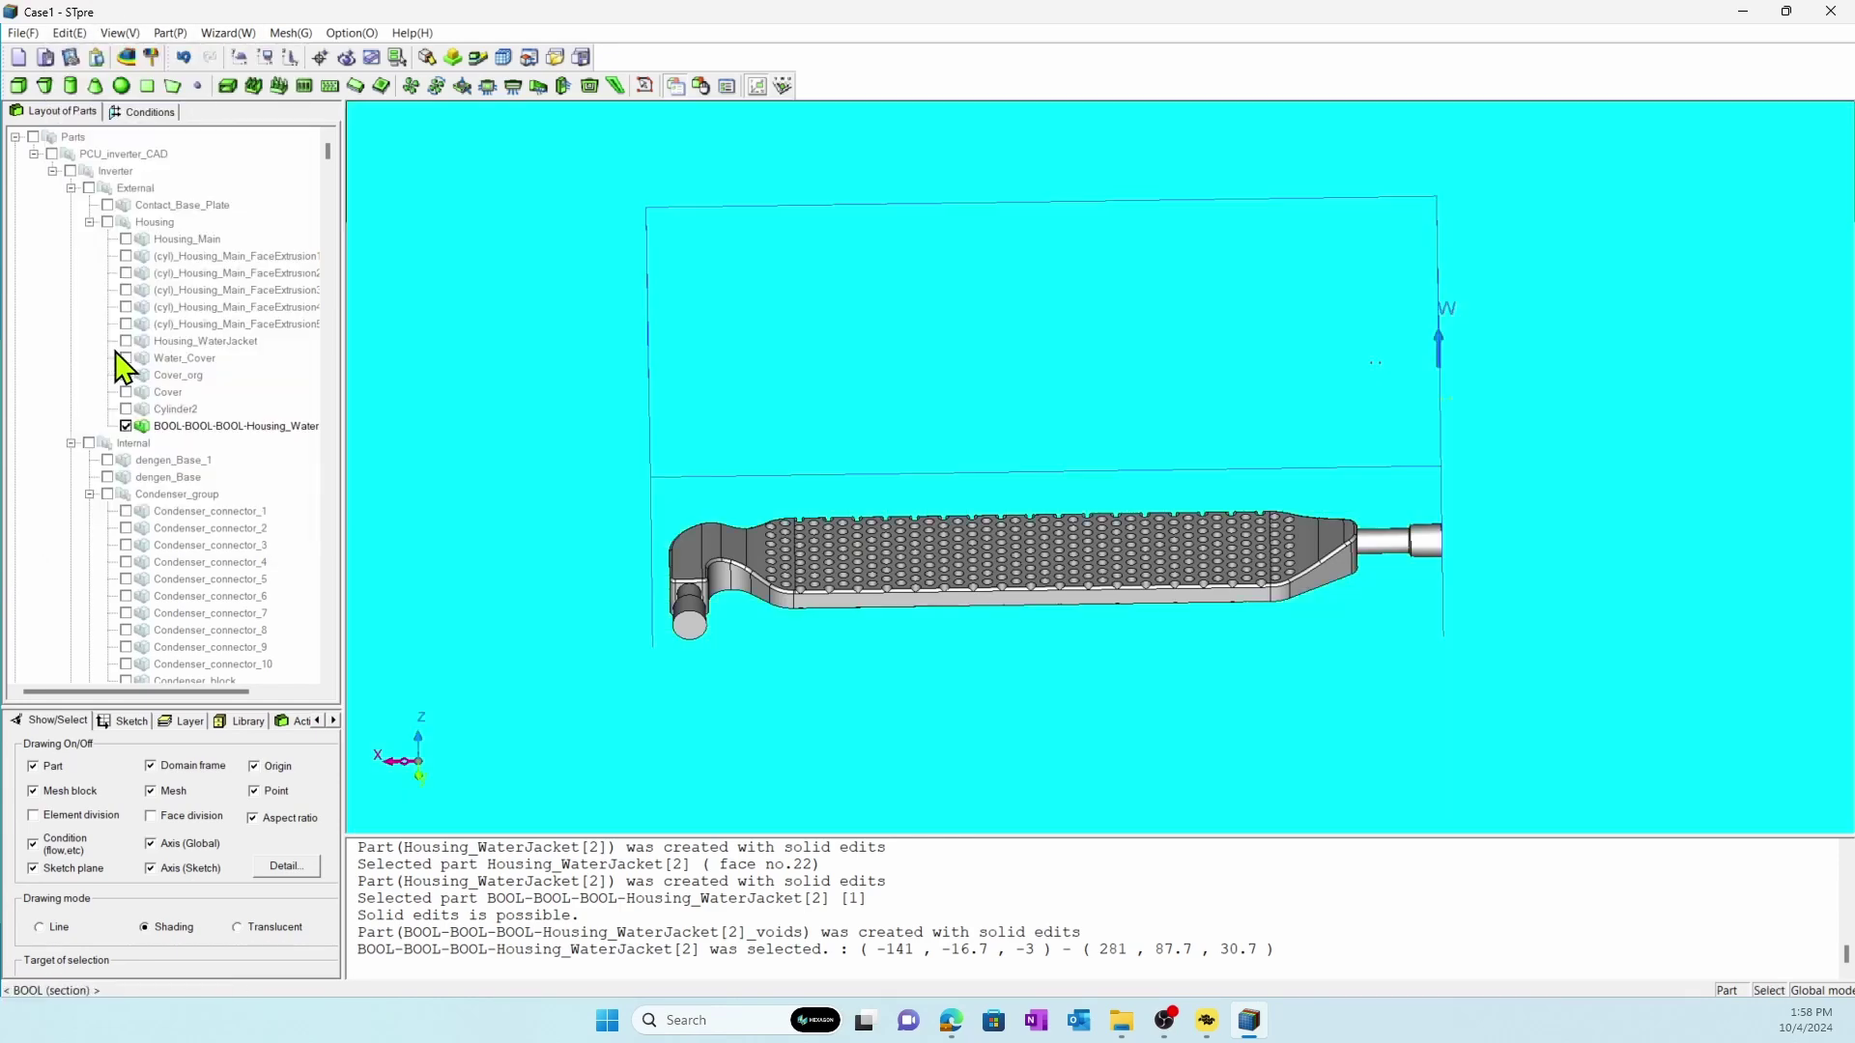
left_click(689, 629)
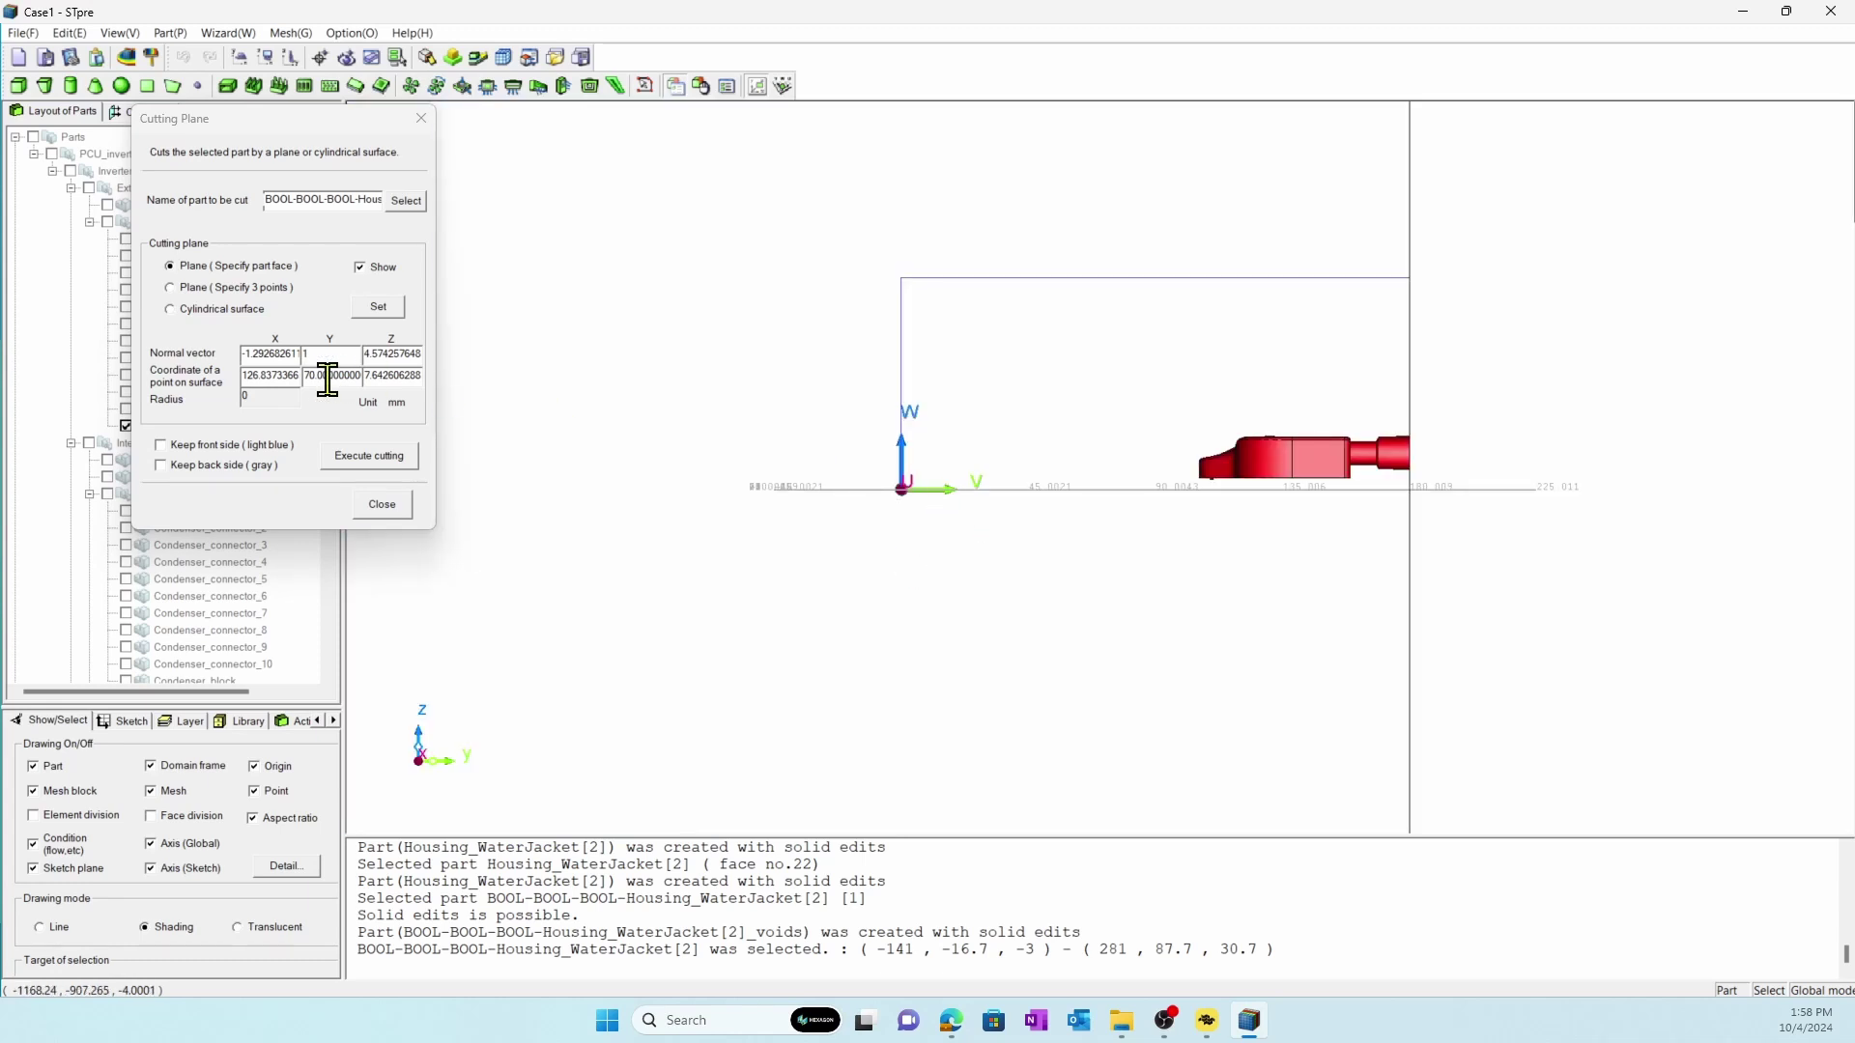
double_click(328, 380)
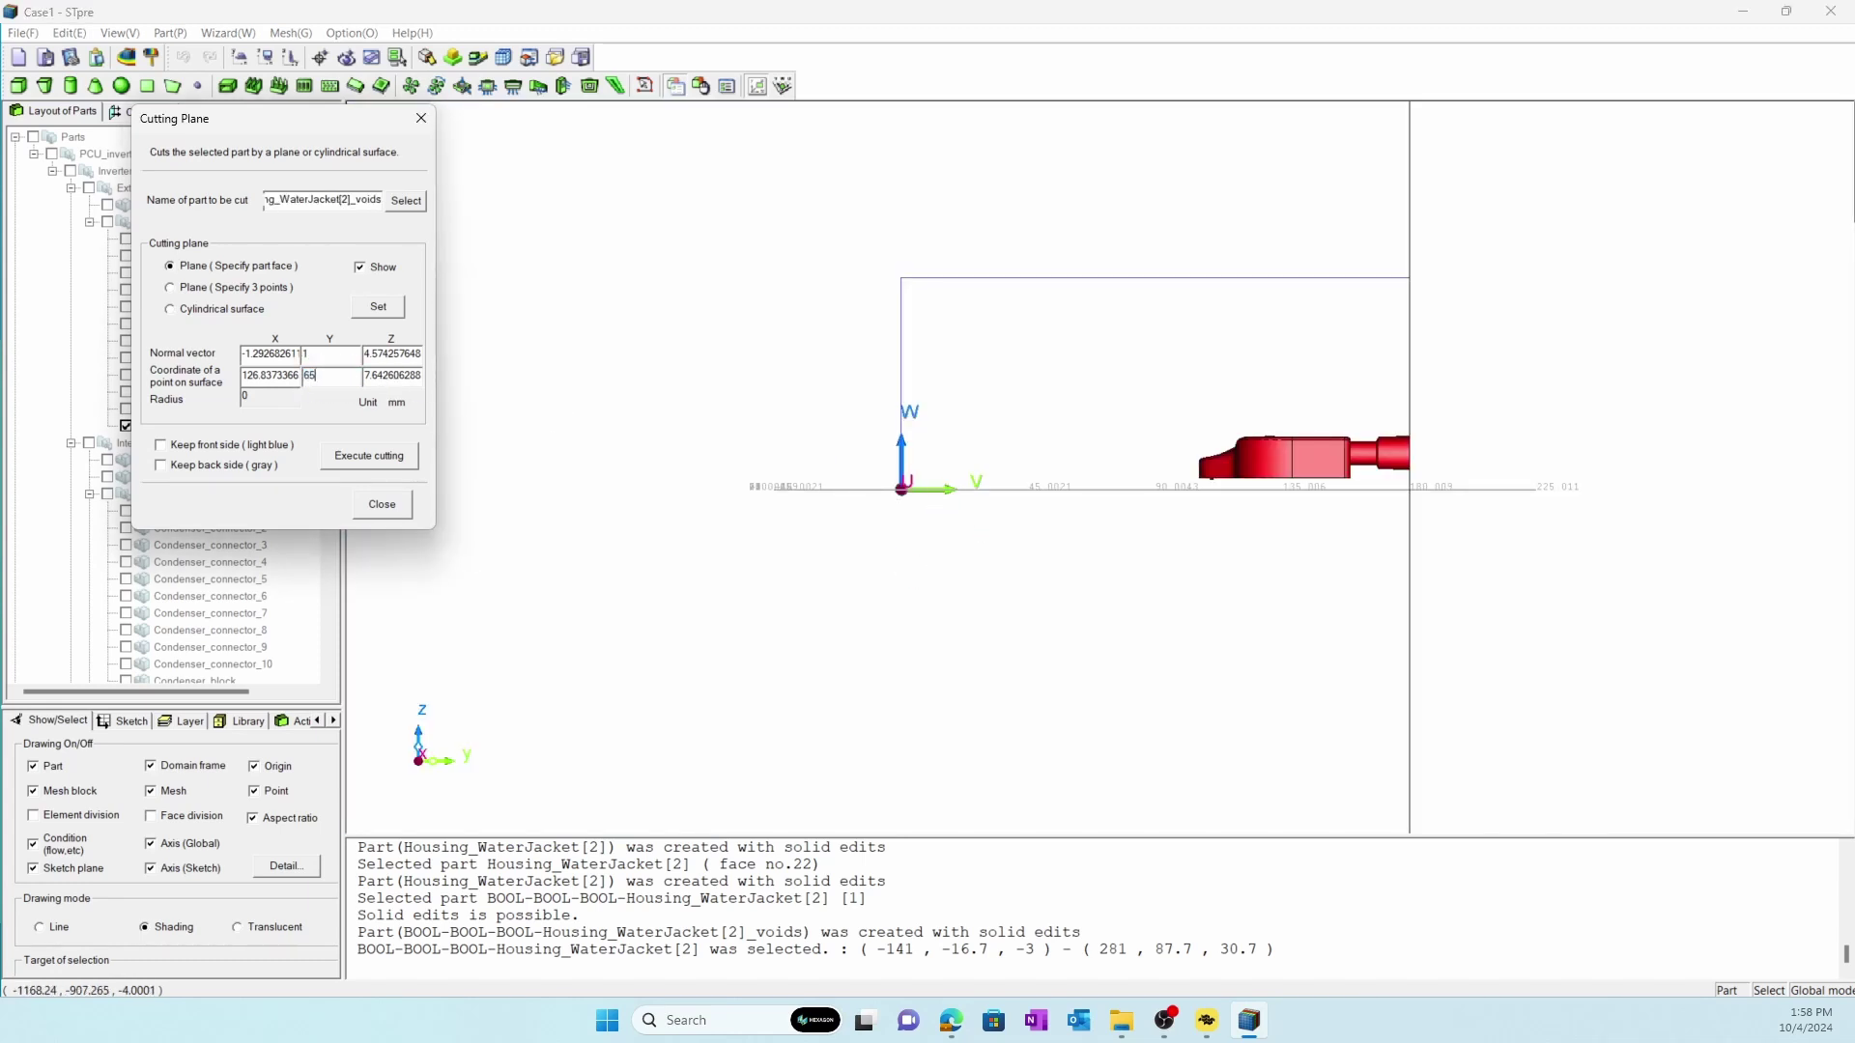
left_click(387, 315)
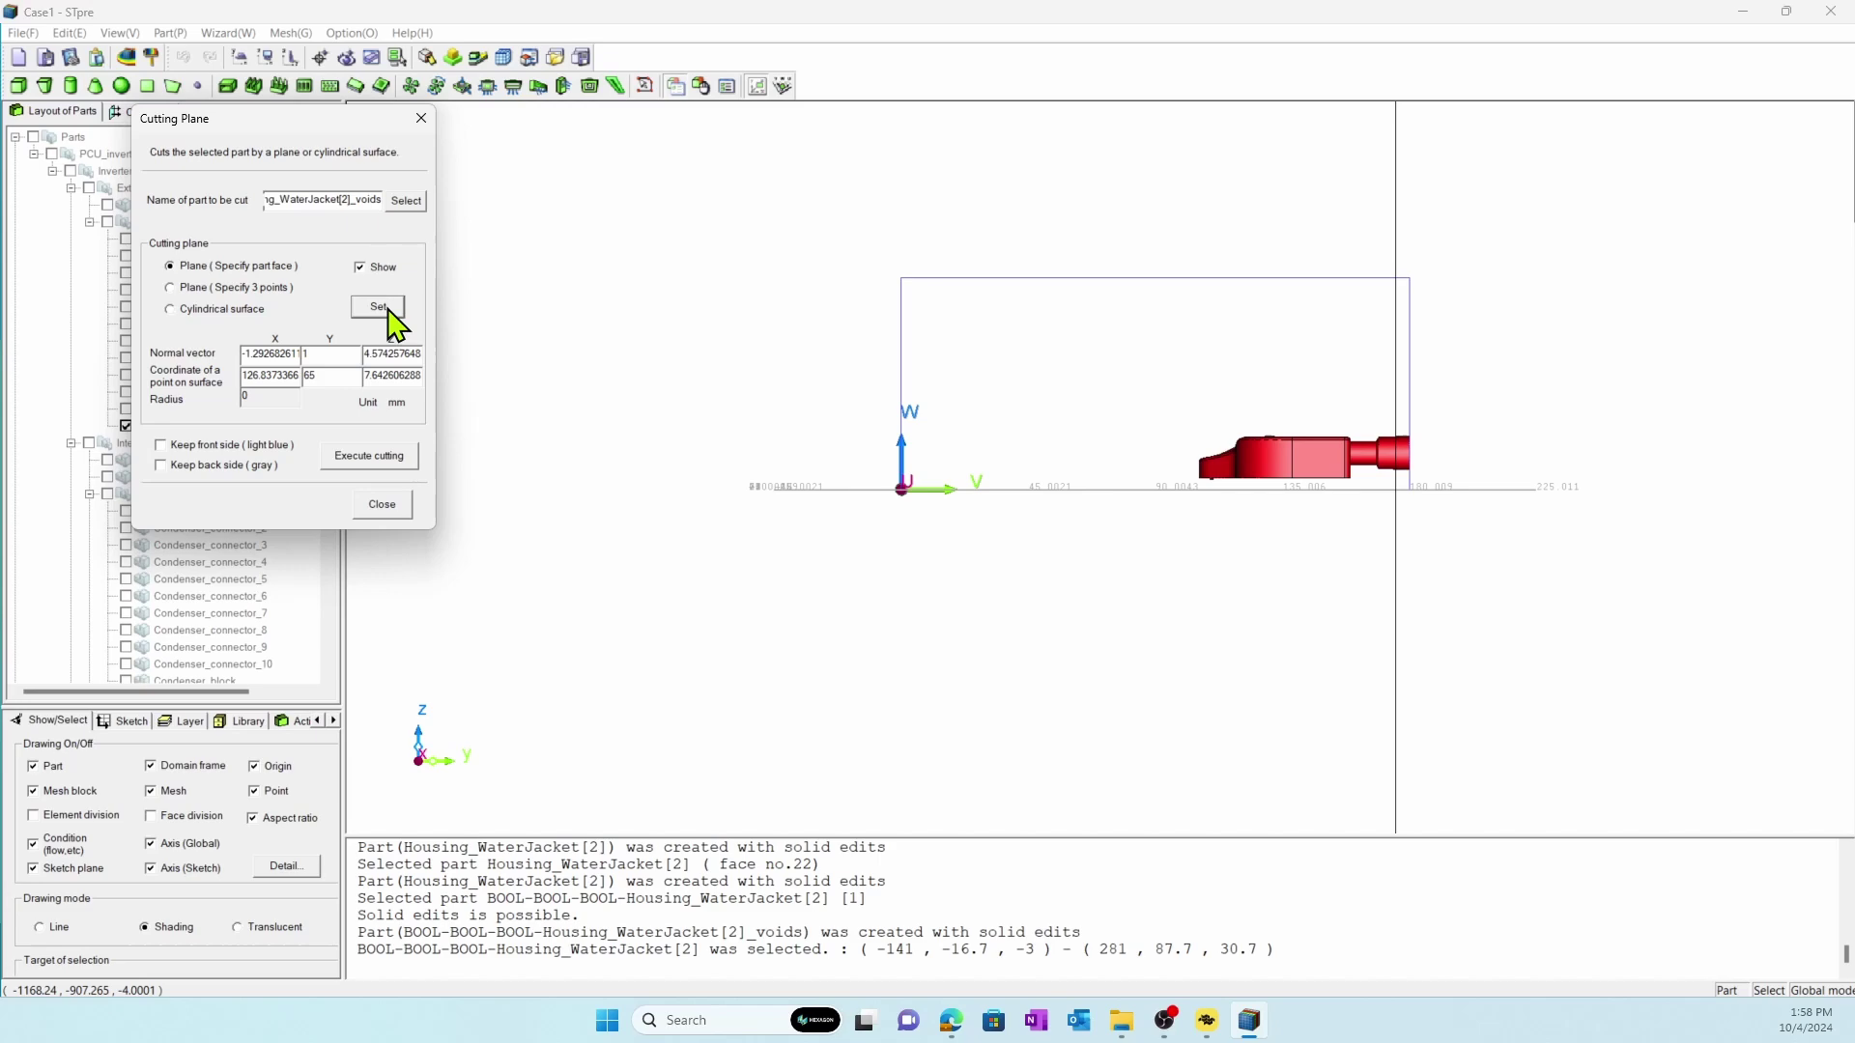
left_click(273, 447)
left_click(262, 468)
left_click(371, 461)
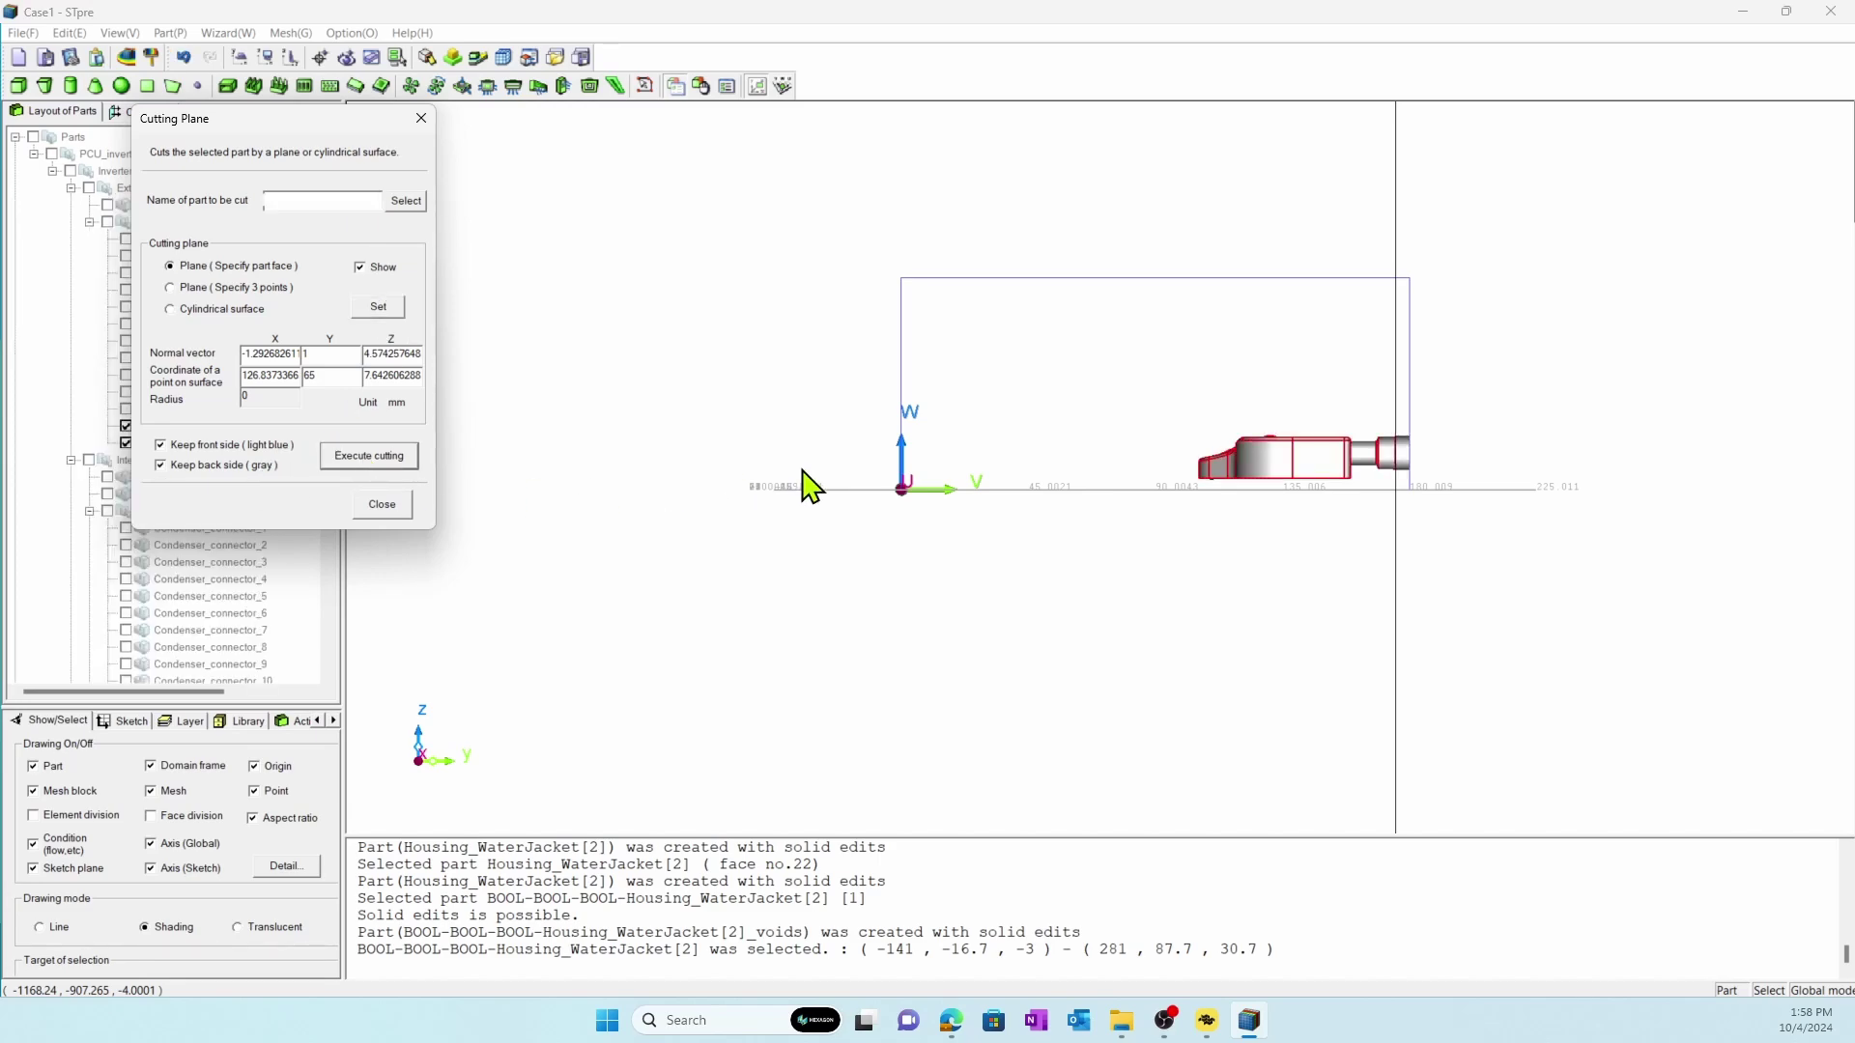
Step: Cut the main coolant volume with a plane parallel to the other pipe's end face at X = -135 mm, keeping both sides
mouse_move(1203, 541)
middle_mouse_down()
mouse_move(879, 556)
mouse_move(1260, 439)
middle_mouse_up()
left_click(966, 518)
left_click(965, 516)
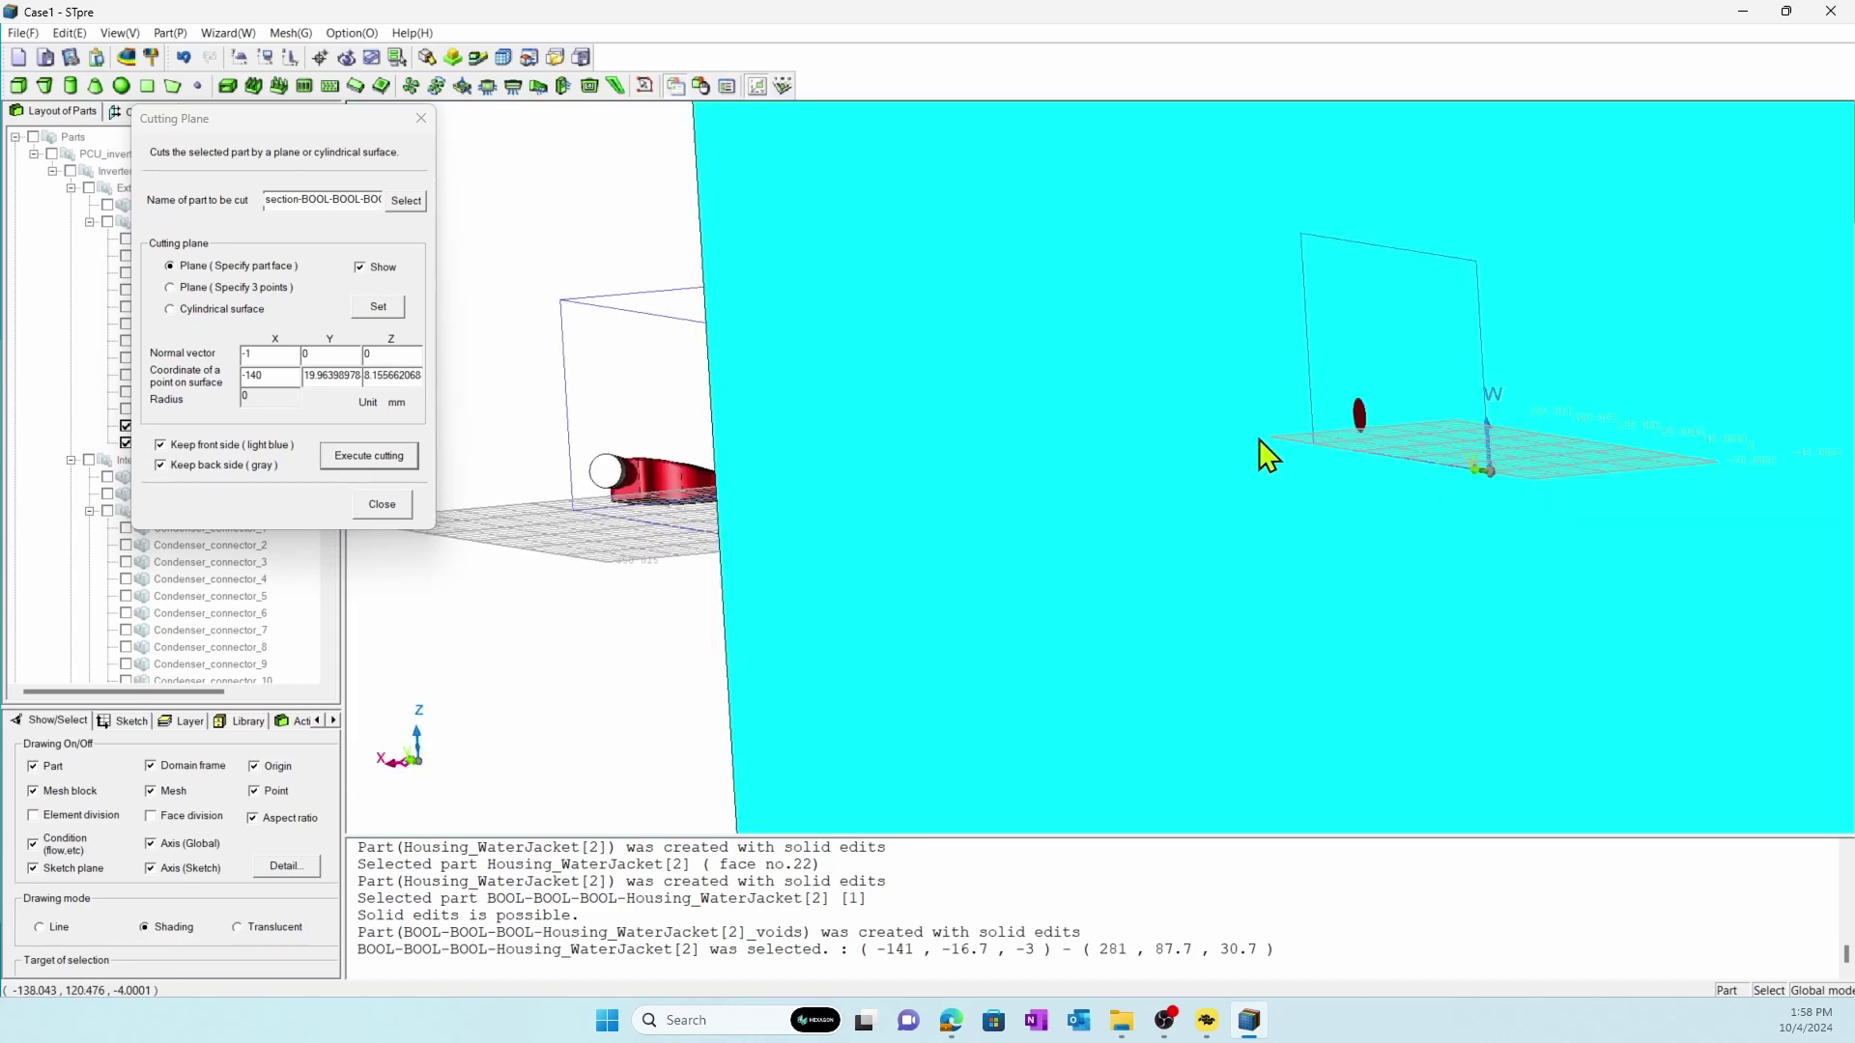
key("y")
left_click(298, 376)
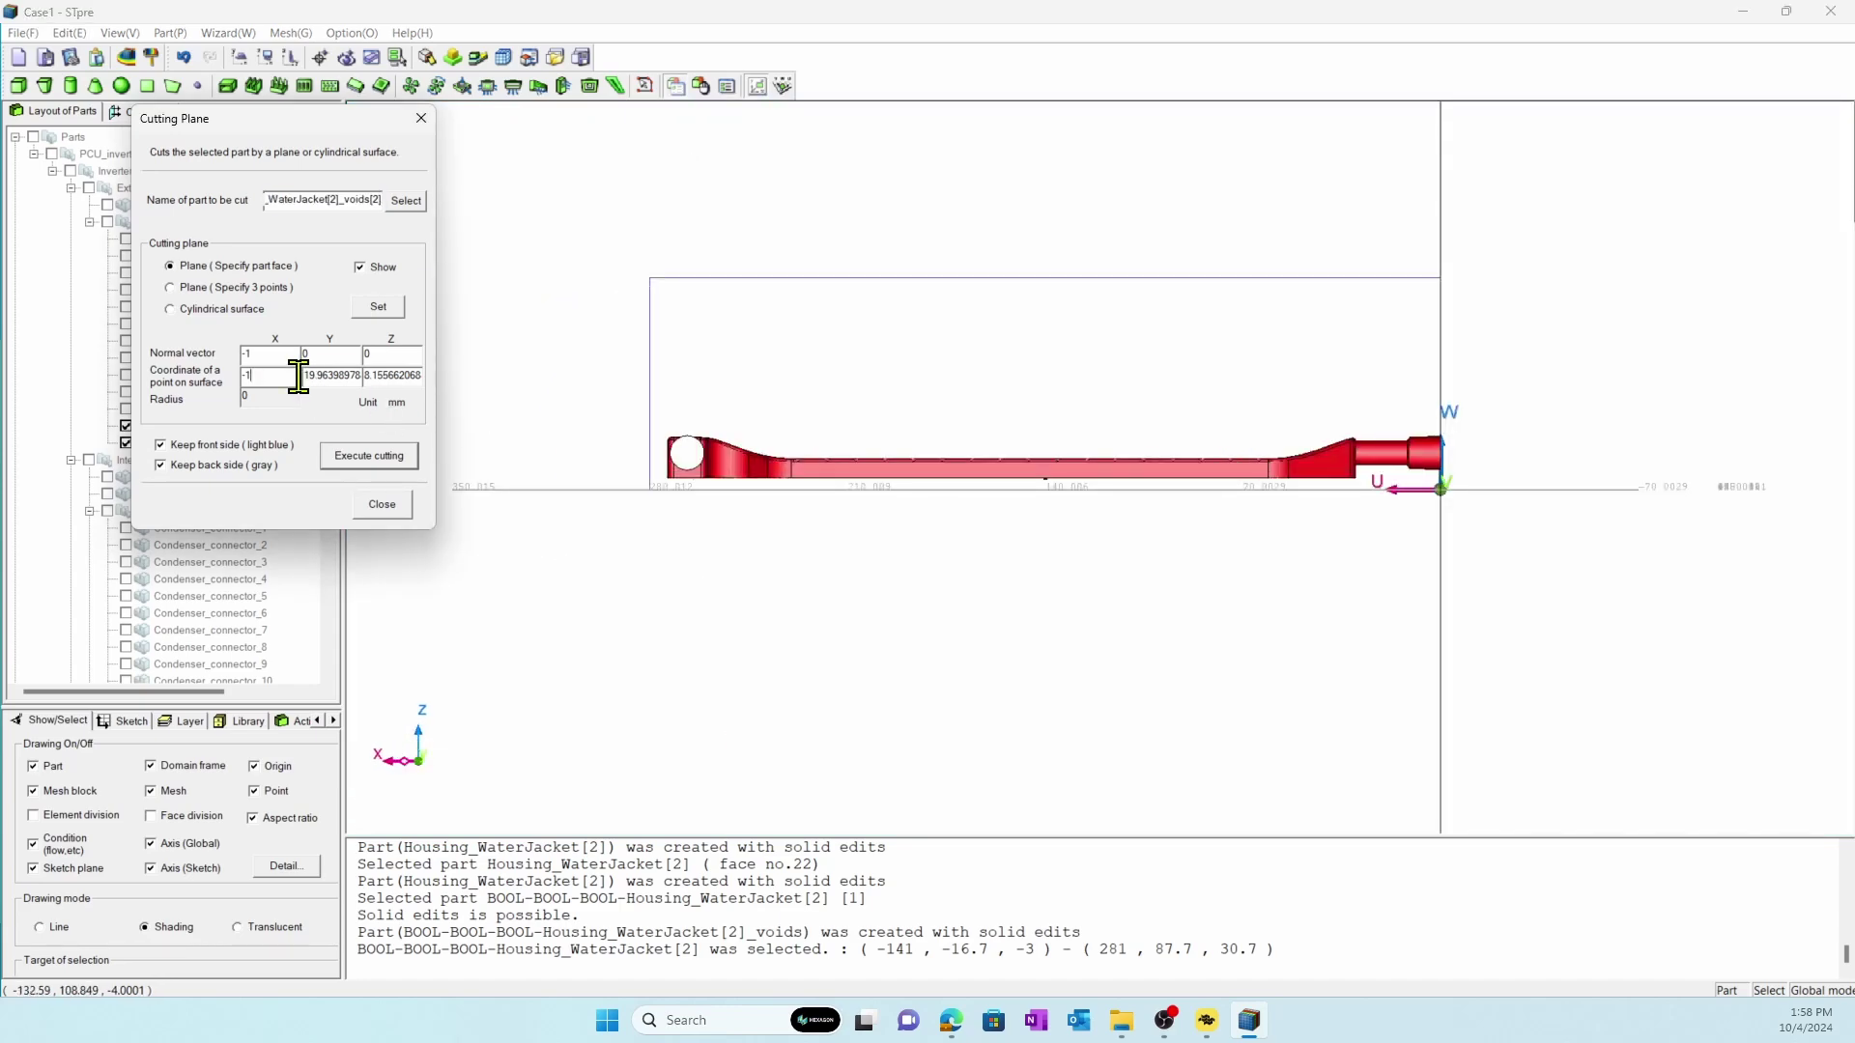
left_click(376, 308)
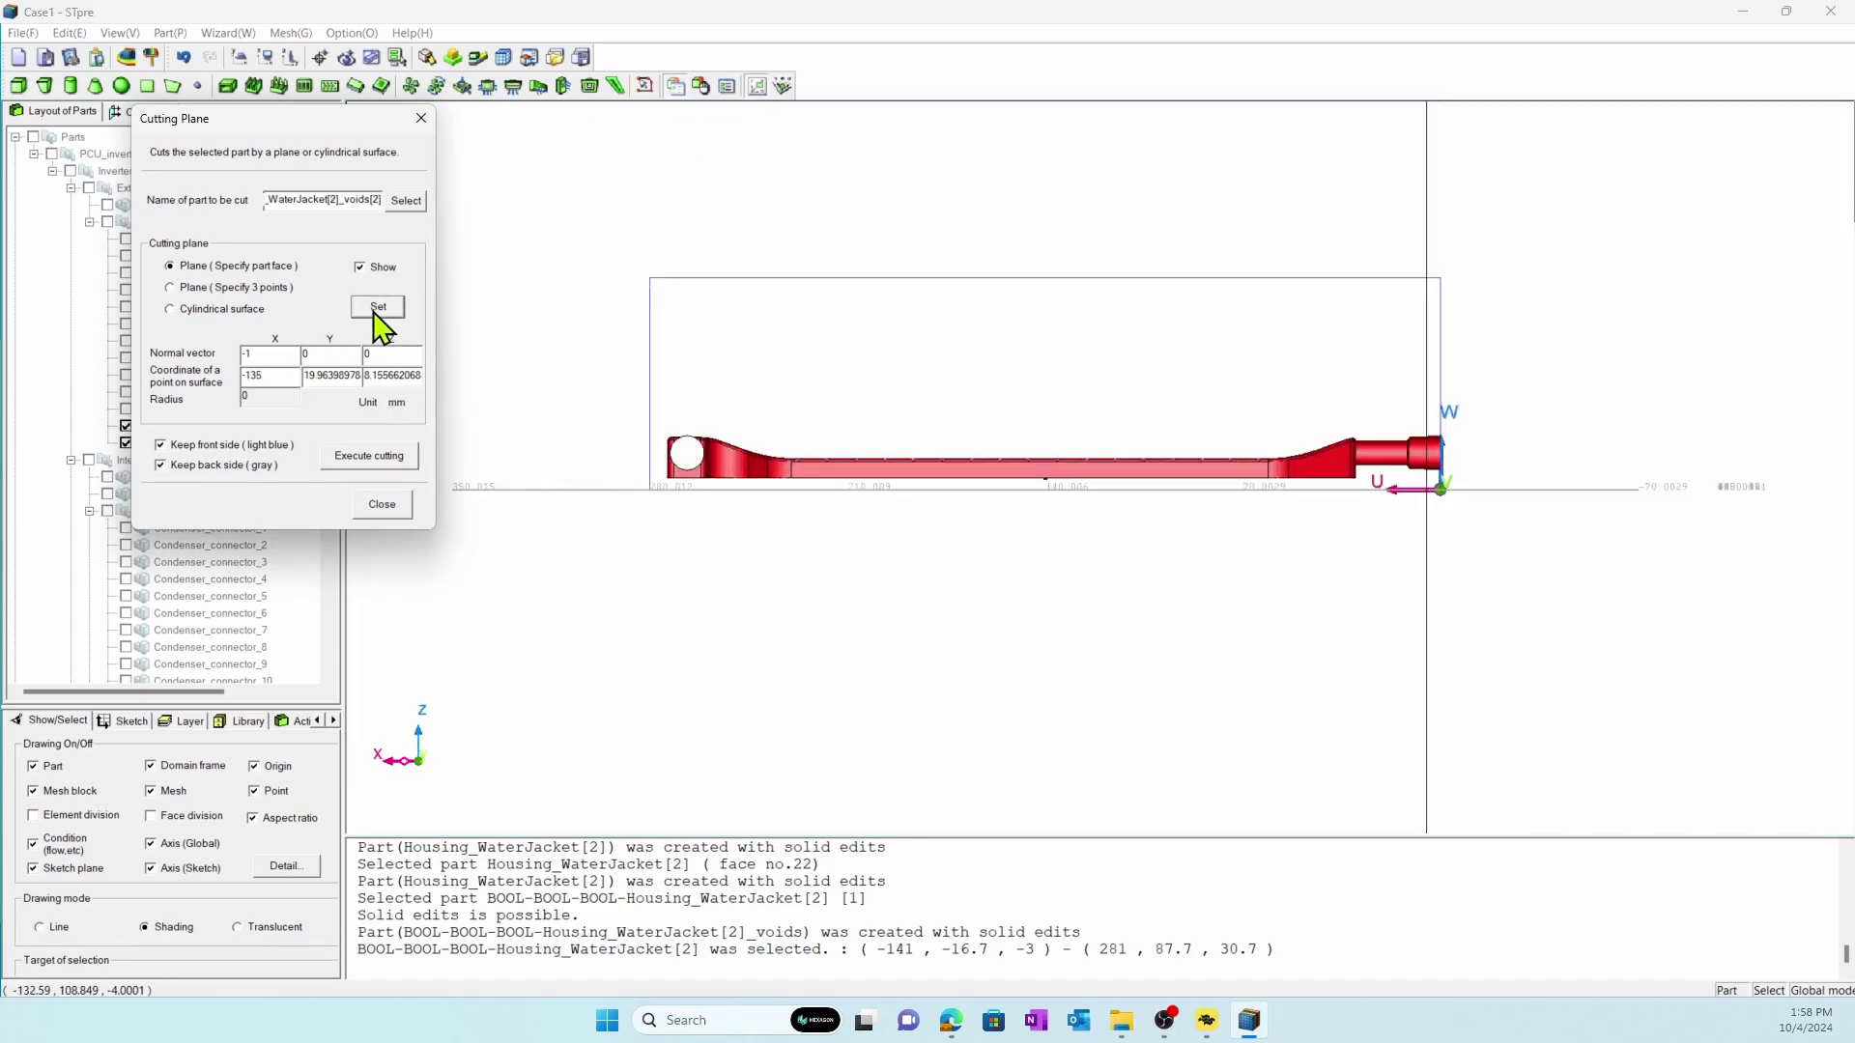
left_click(349, 467)
left_click(377, 507)
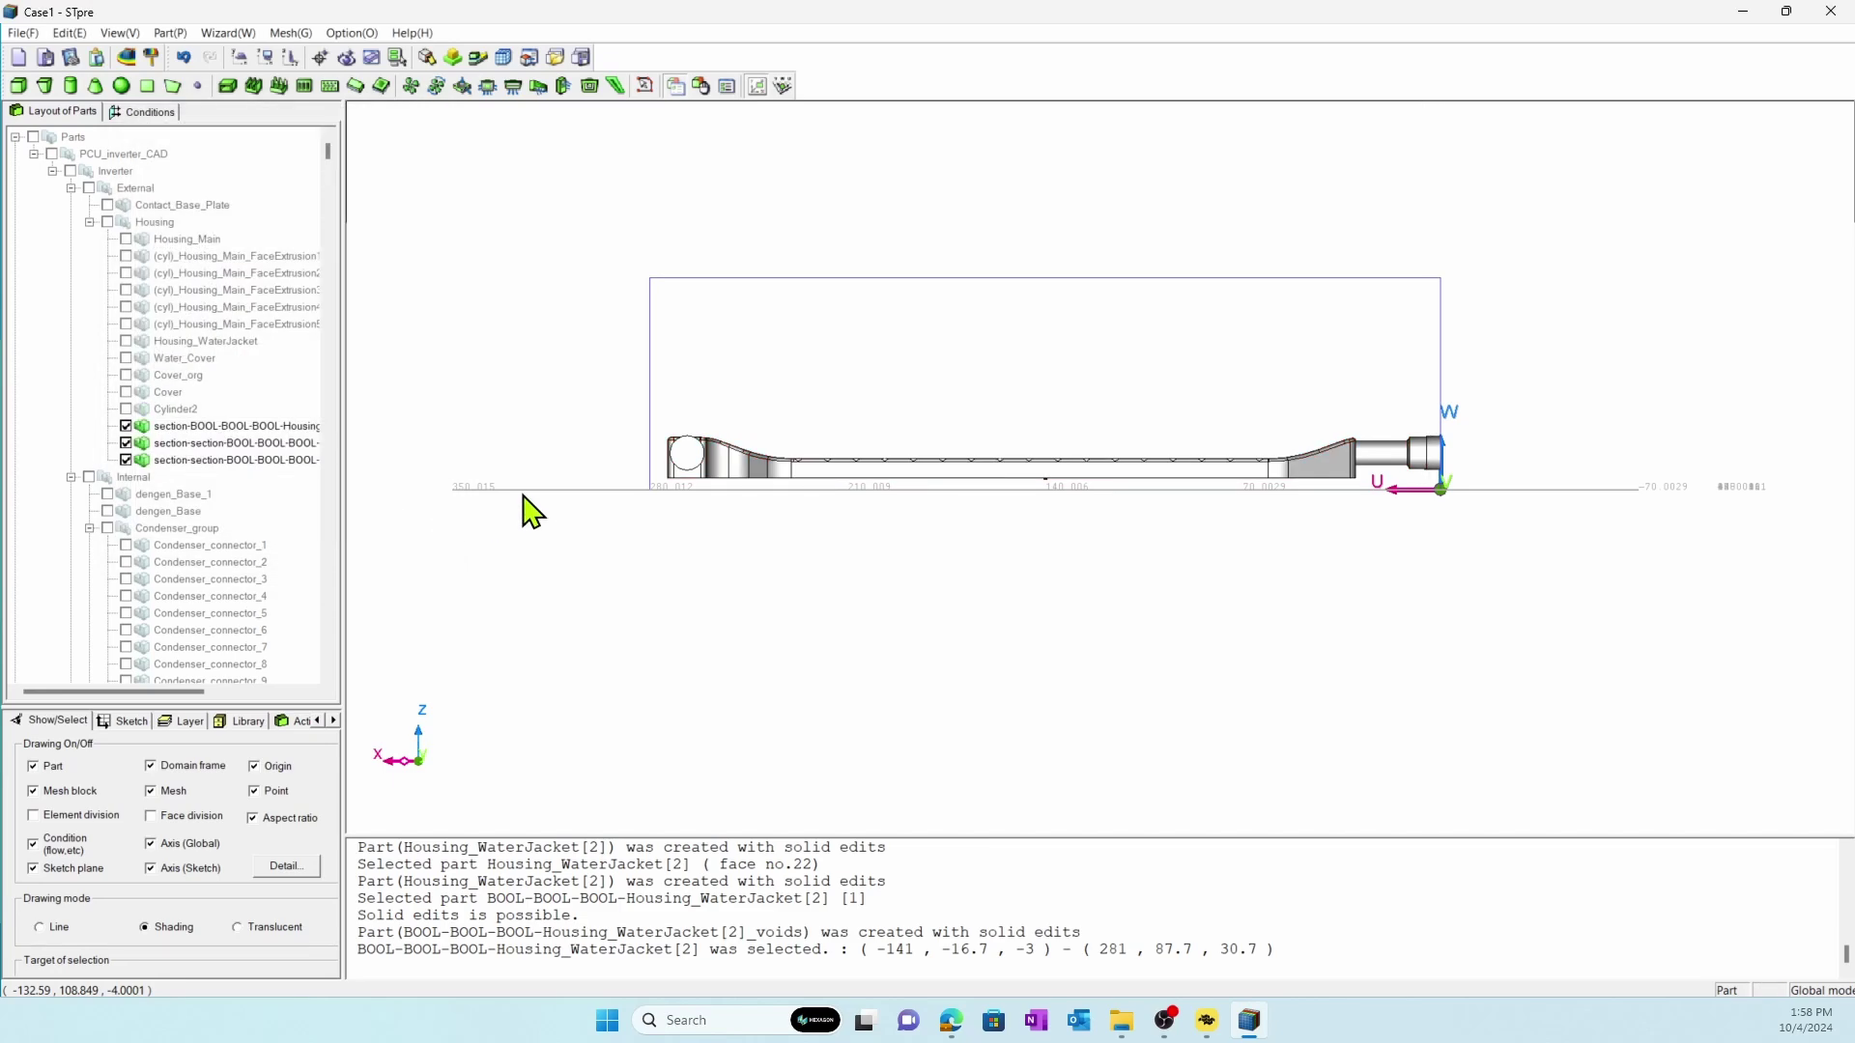
Step: Rename the small piece cut off at the Y-side pipe end as Outlet_part
left_click(204, 428)
middle_click_drag(703, 420, 606, 606)
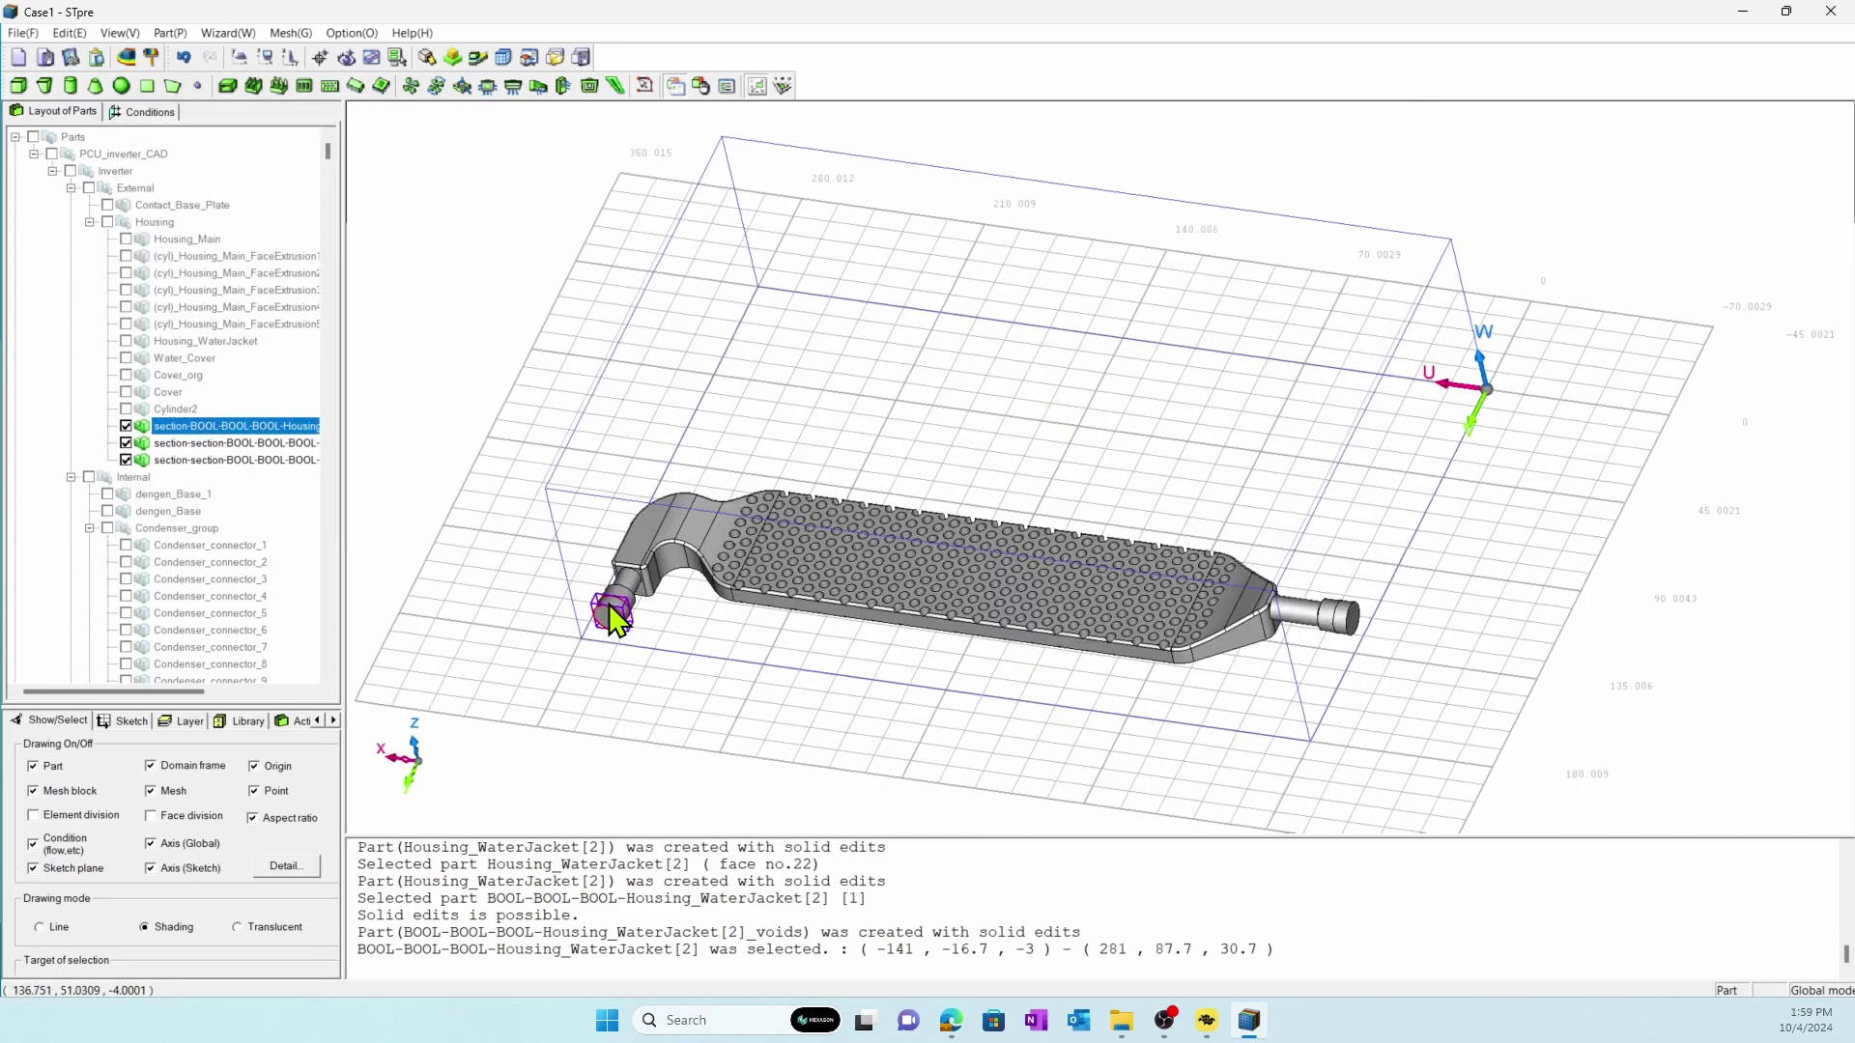
left_click(255, 423)
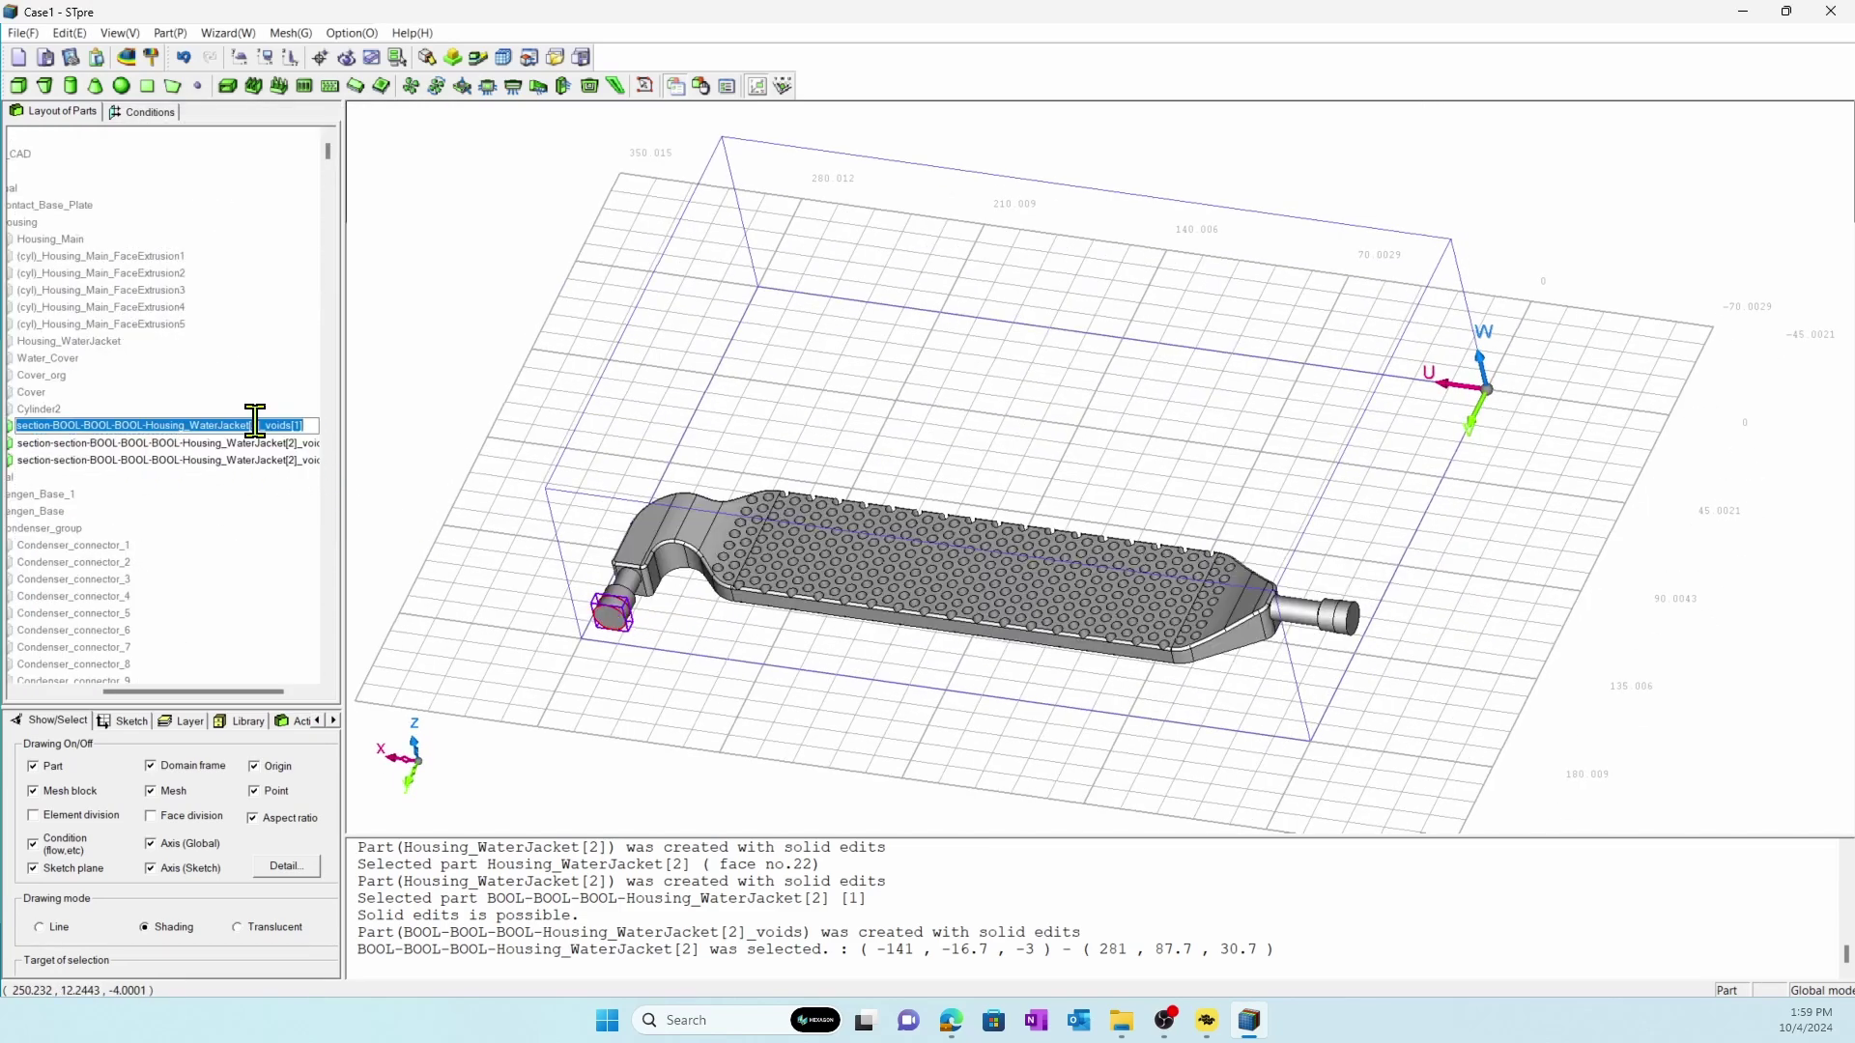
type("Outlet_part")
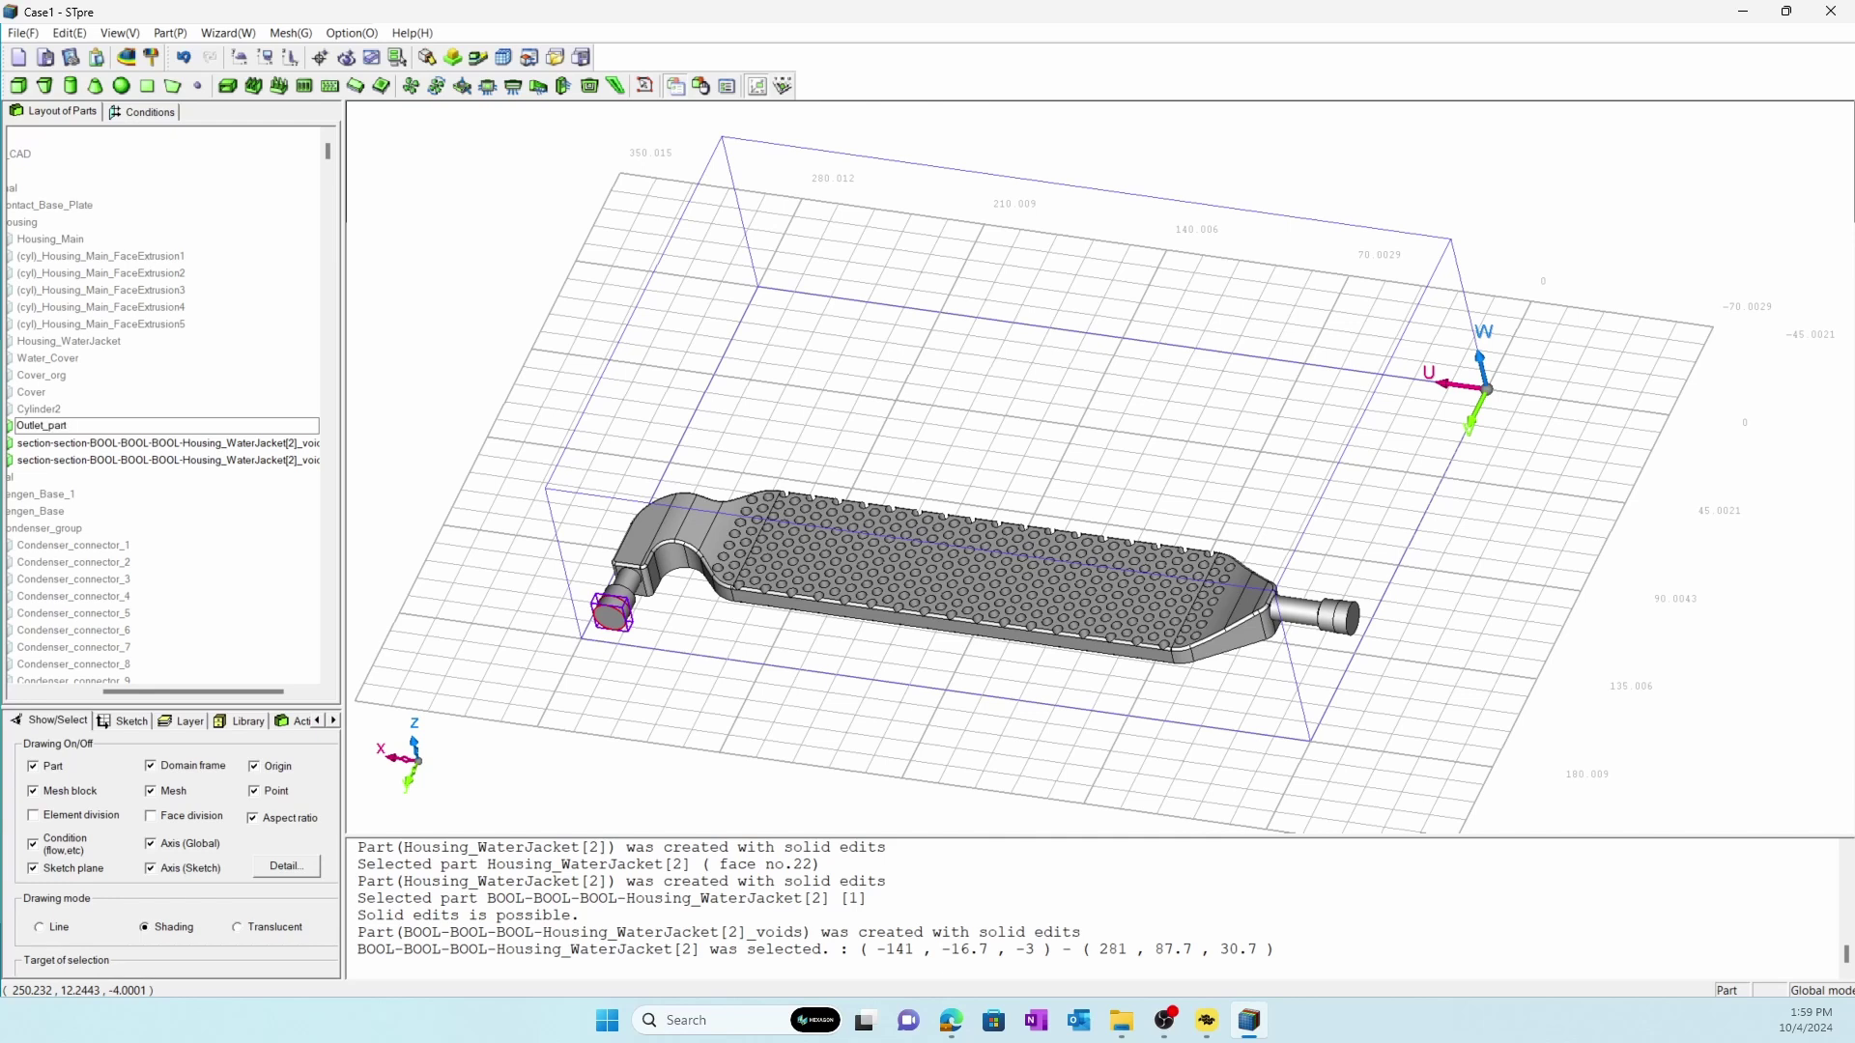
key("Return")
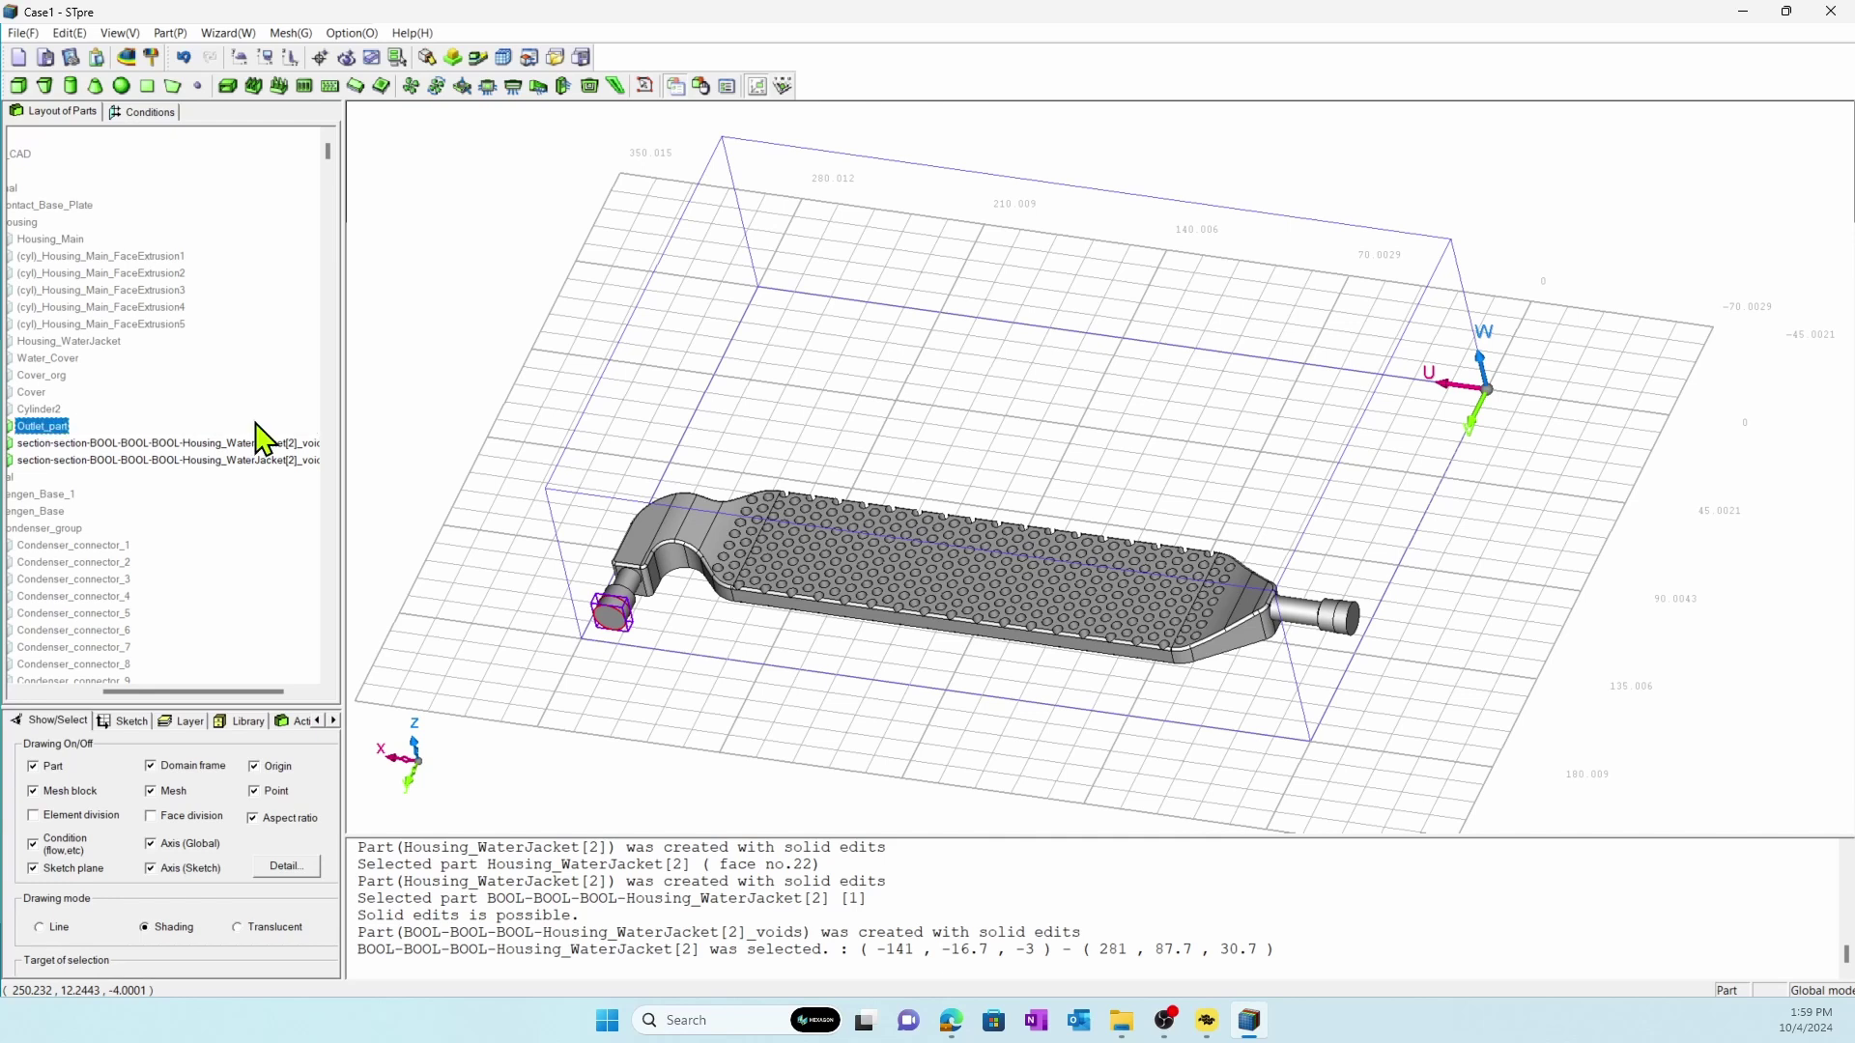
Step: Rename the small piece cut off at the X-side pipe end as Inlet_part
left_click(229, 446)
left_click(230, 445)
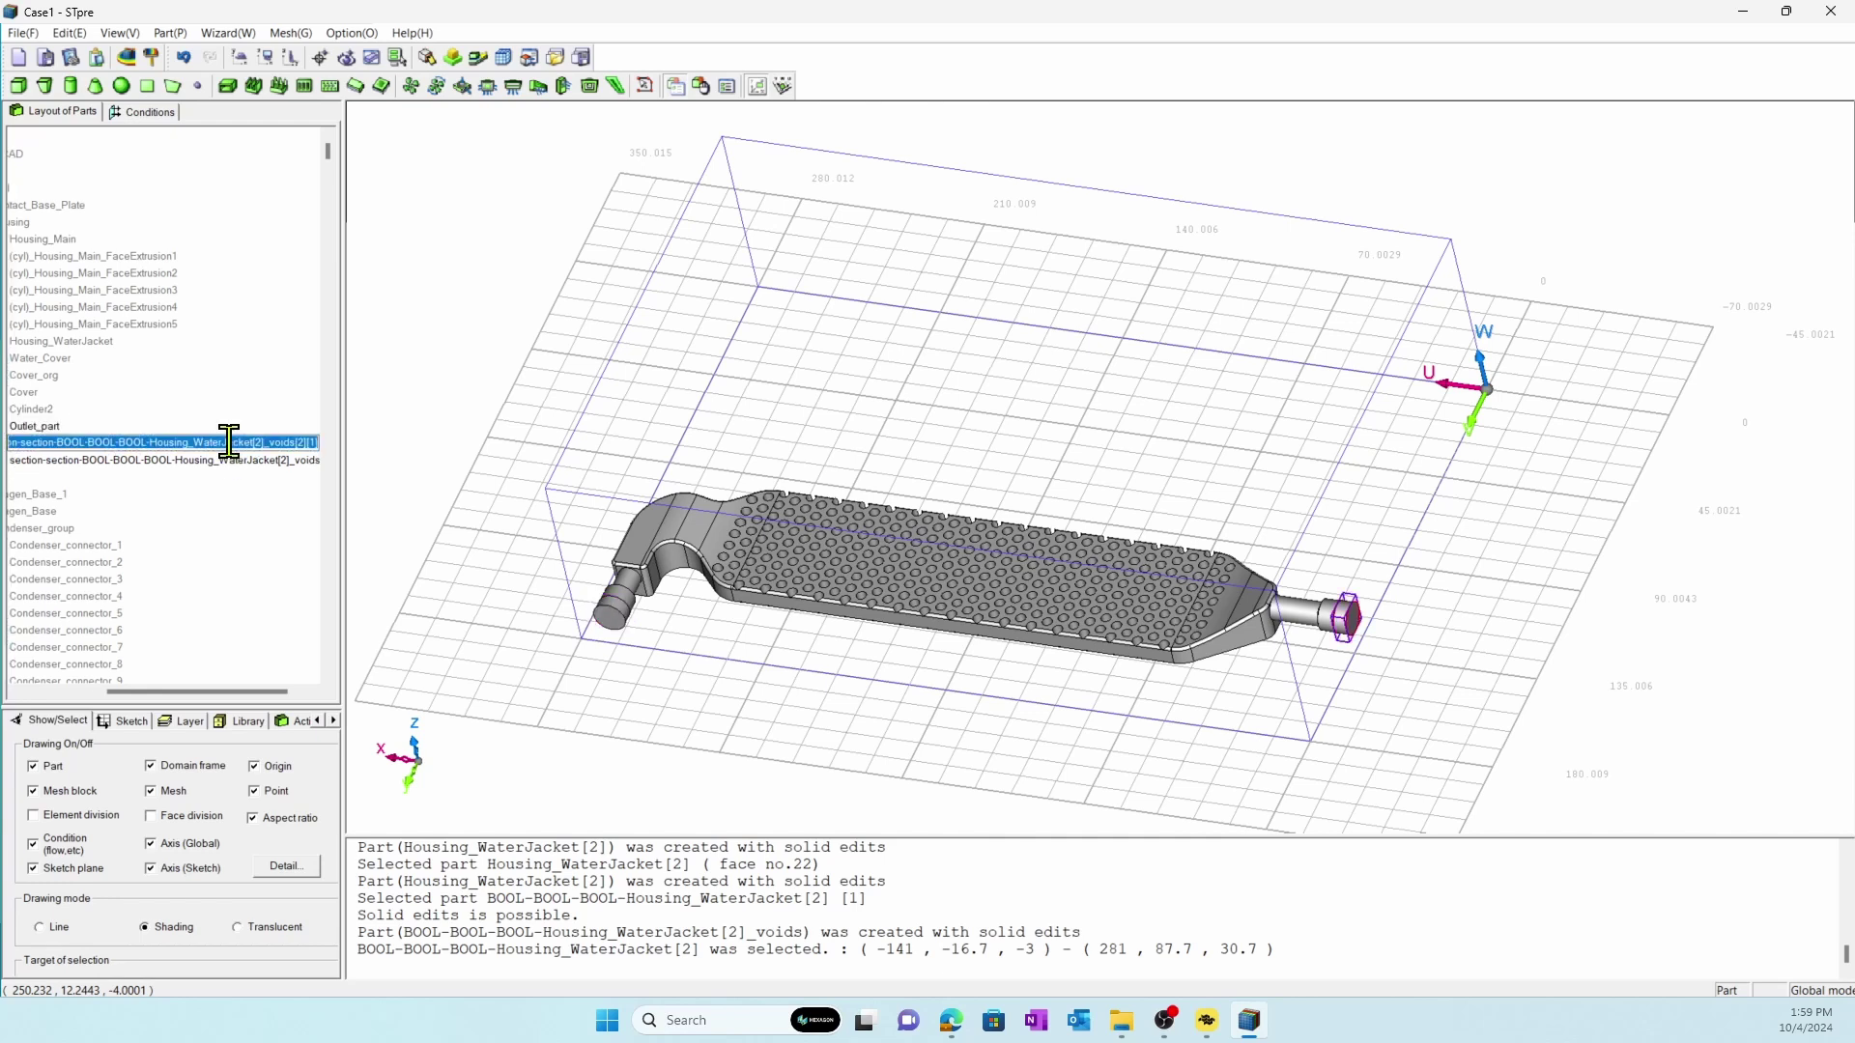
type("Inlet_part")
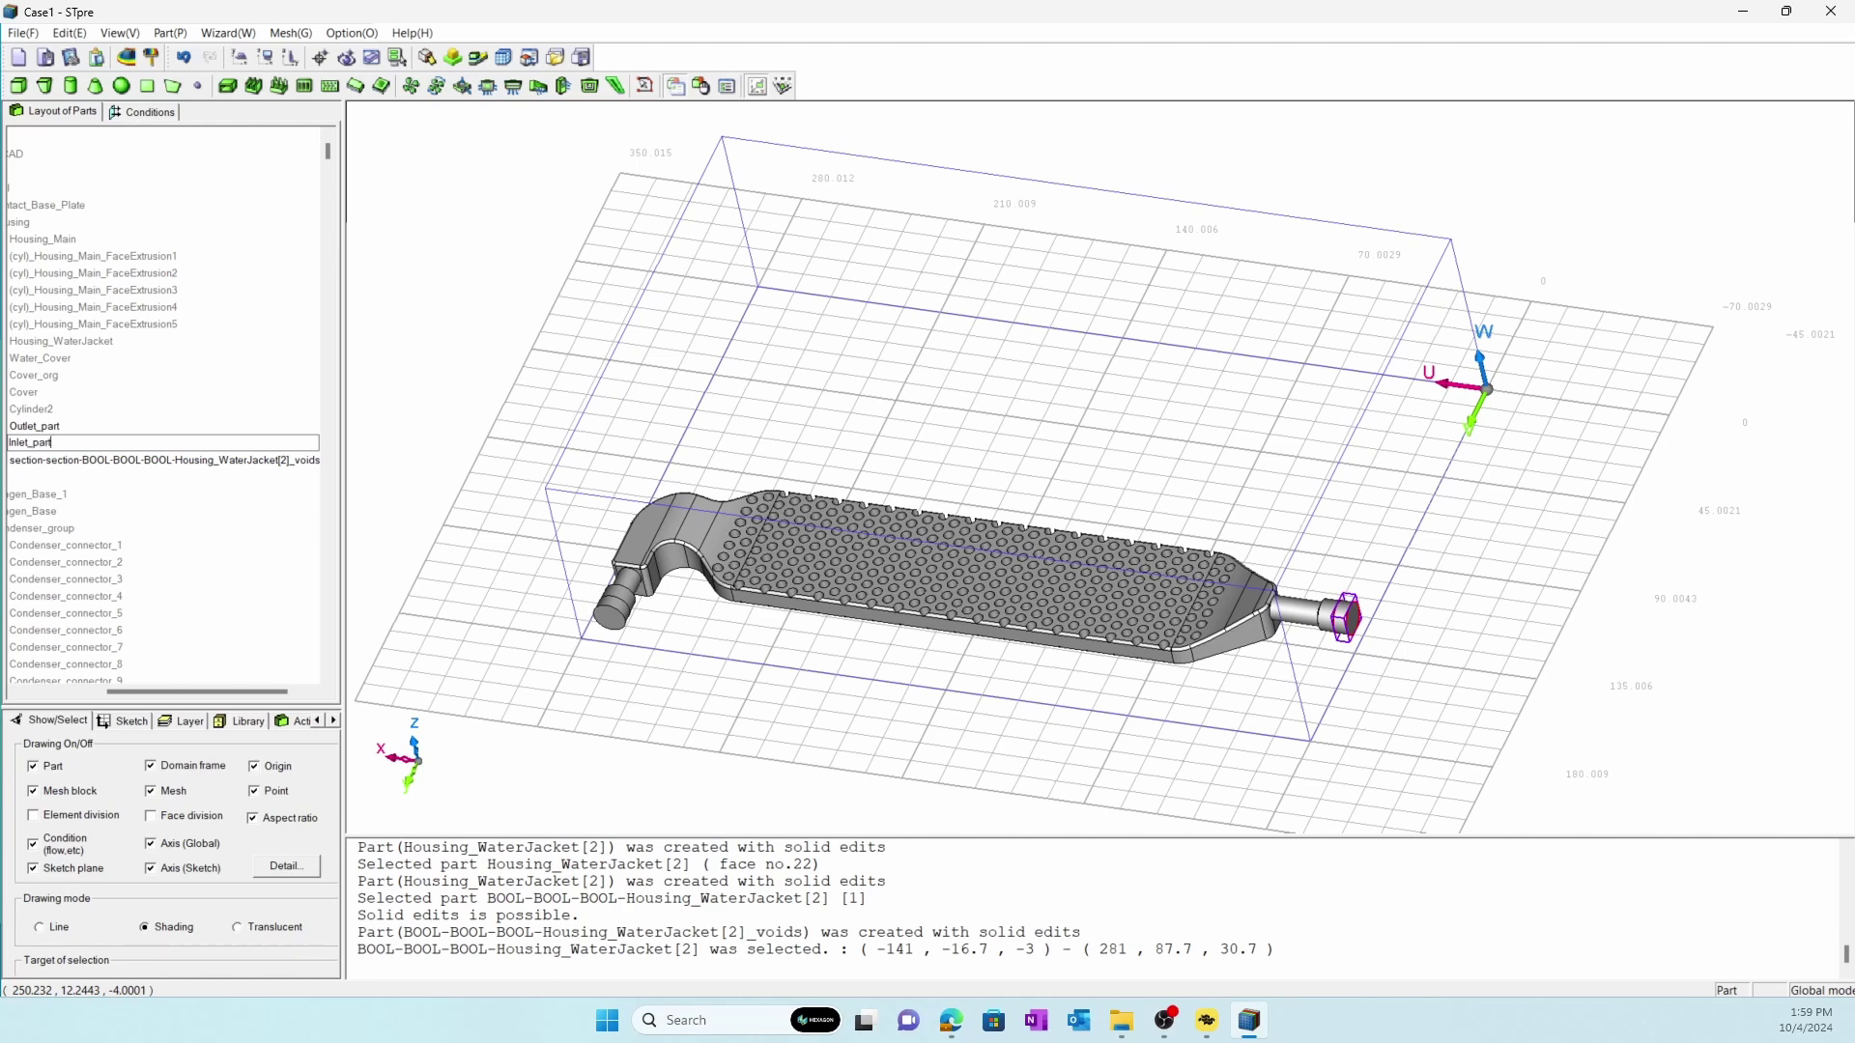
key("Return")
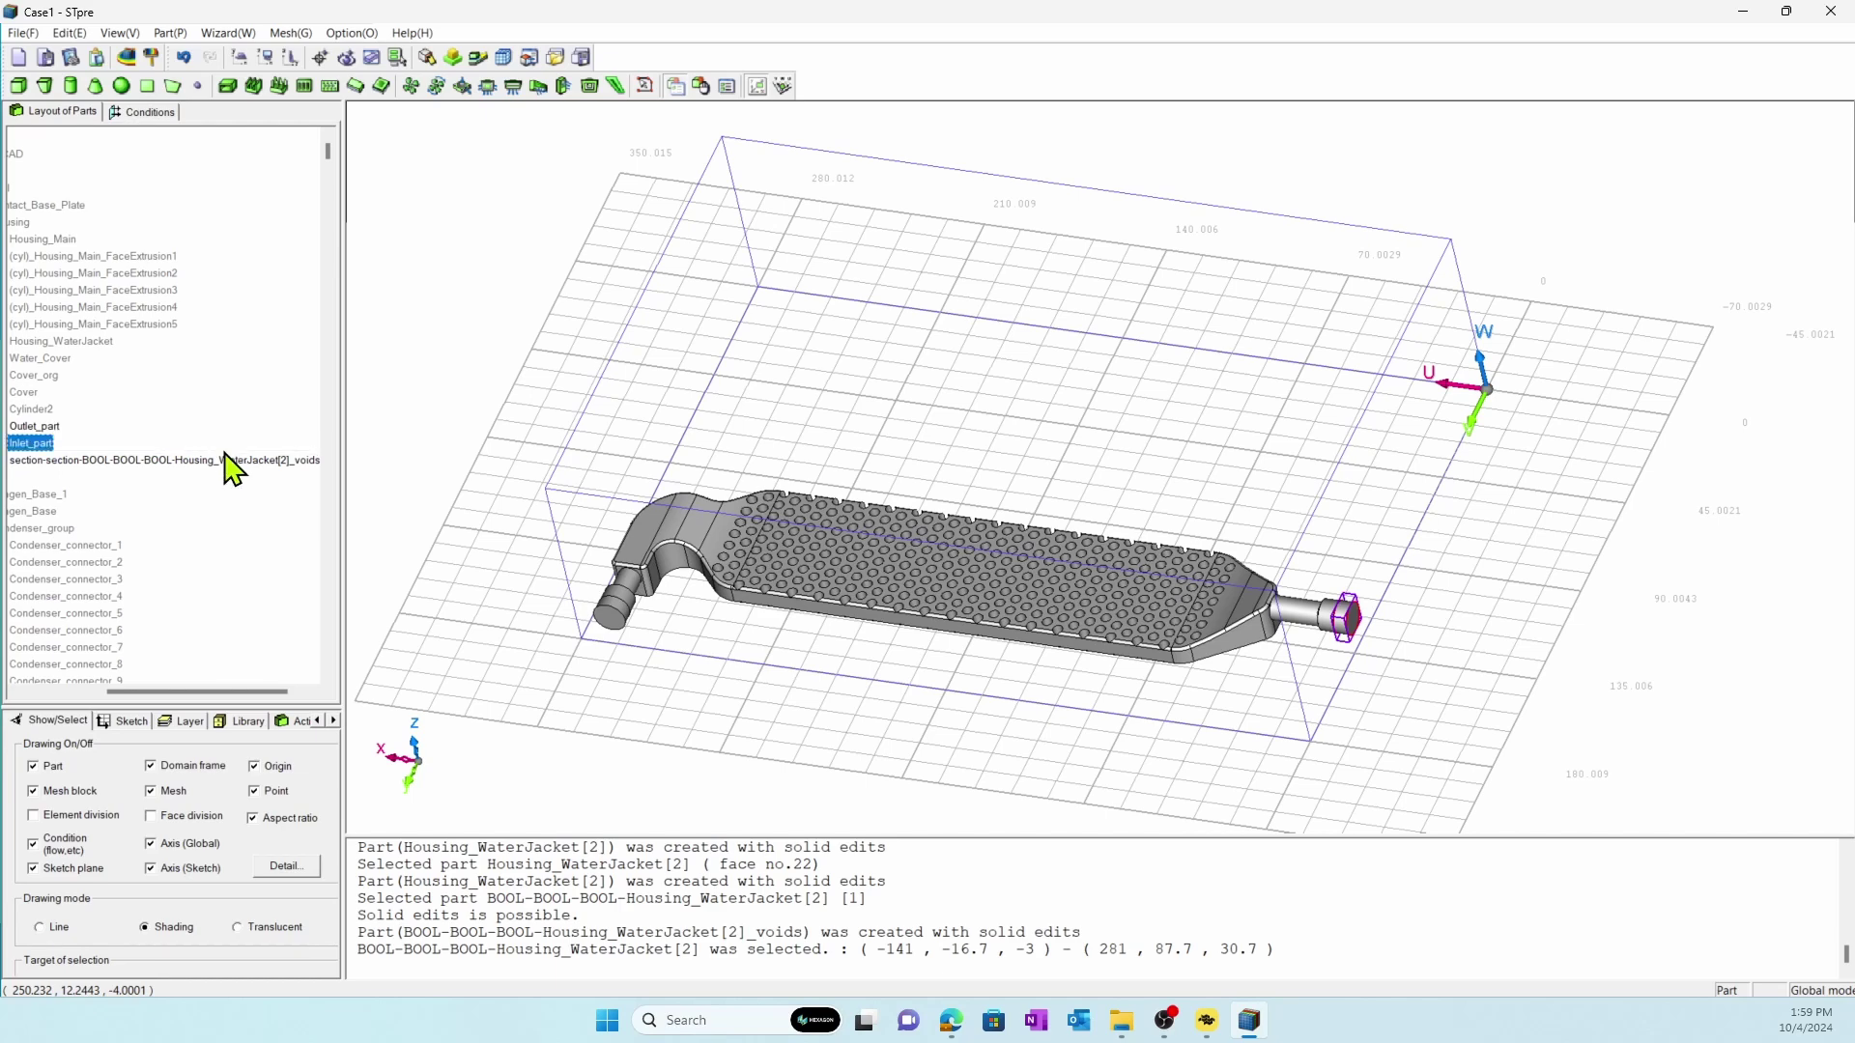
Step: Rename the remaining main coolant channel volume as Water_Jacket
left_click(232, 461)
left_click(221, 459)
type("W")
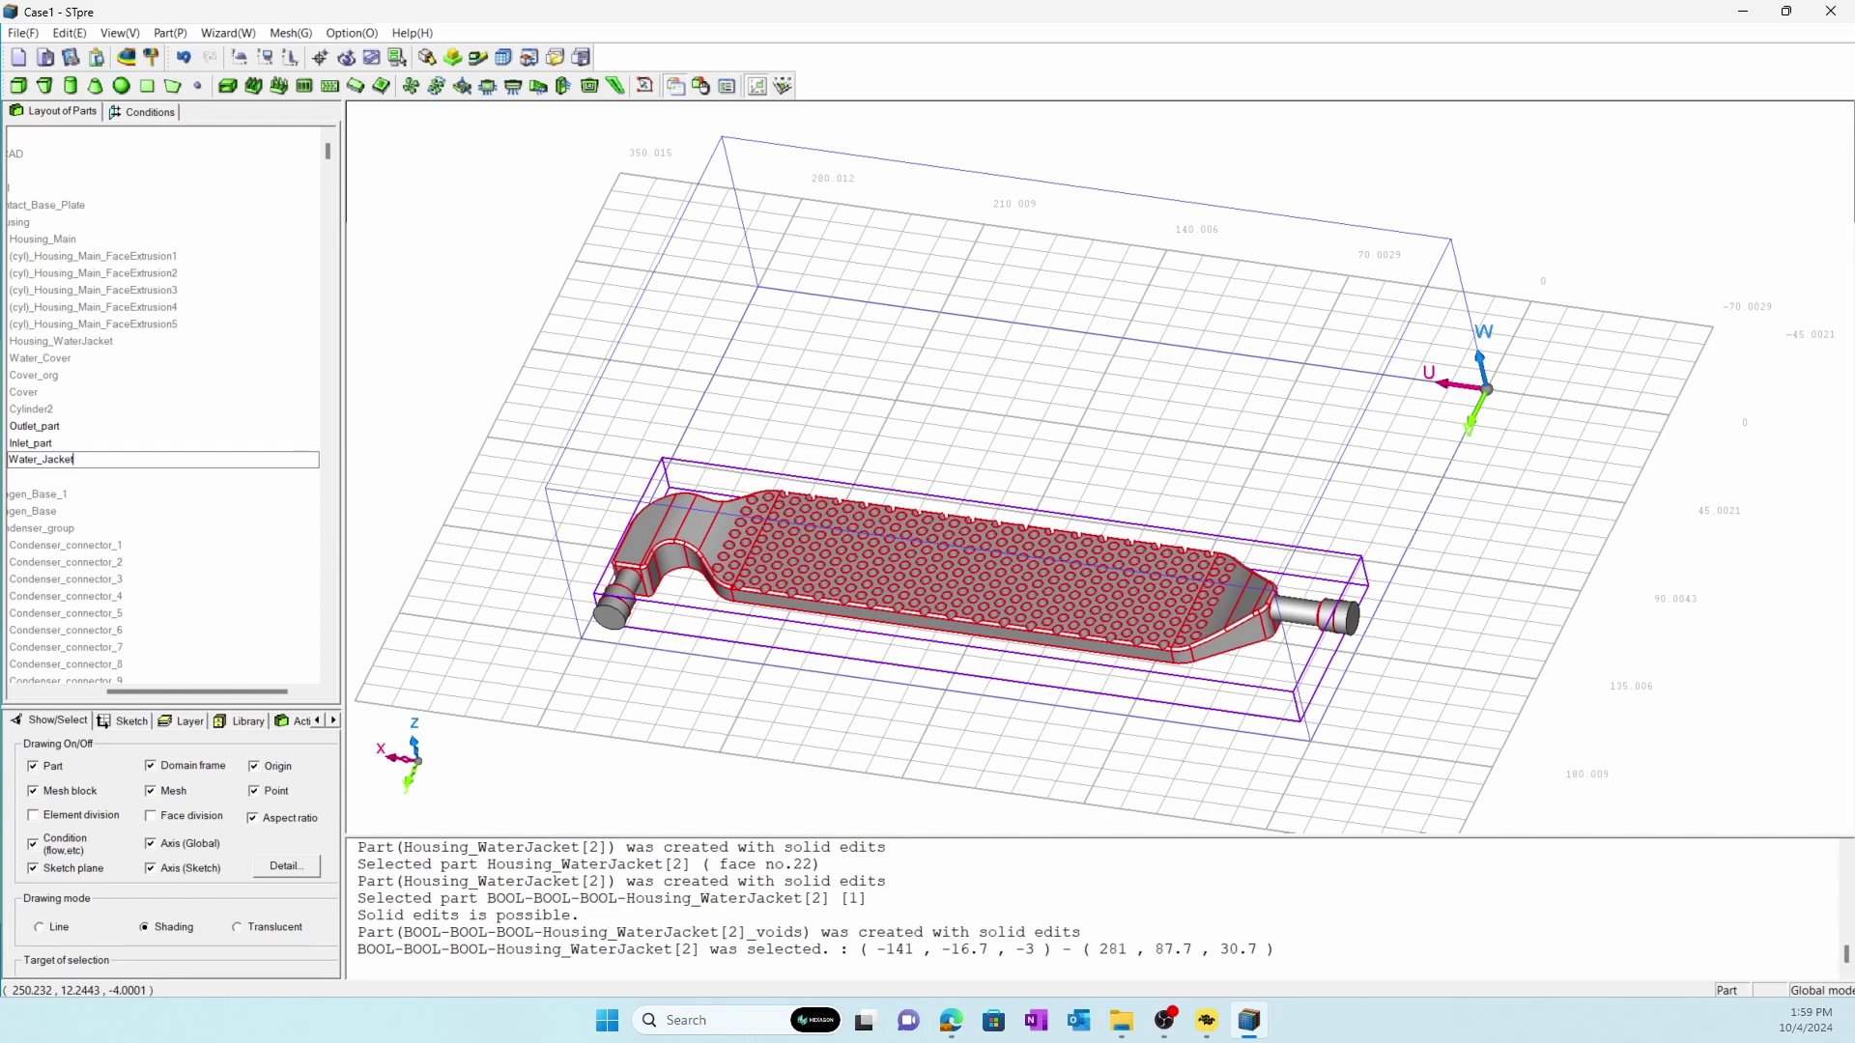
type("ater_Jacket")
key("Return")
Step: Create a group containing Water_Jacket and name it Water_domain
left_click(155, 427)
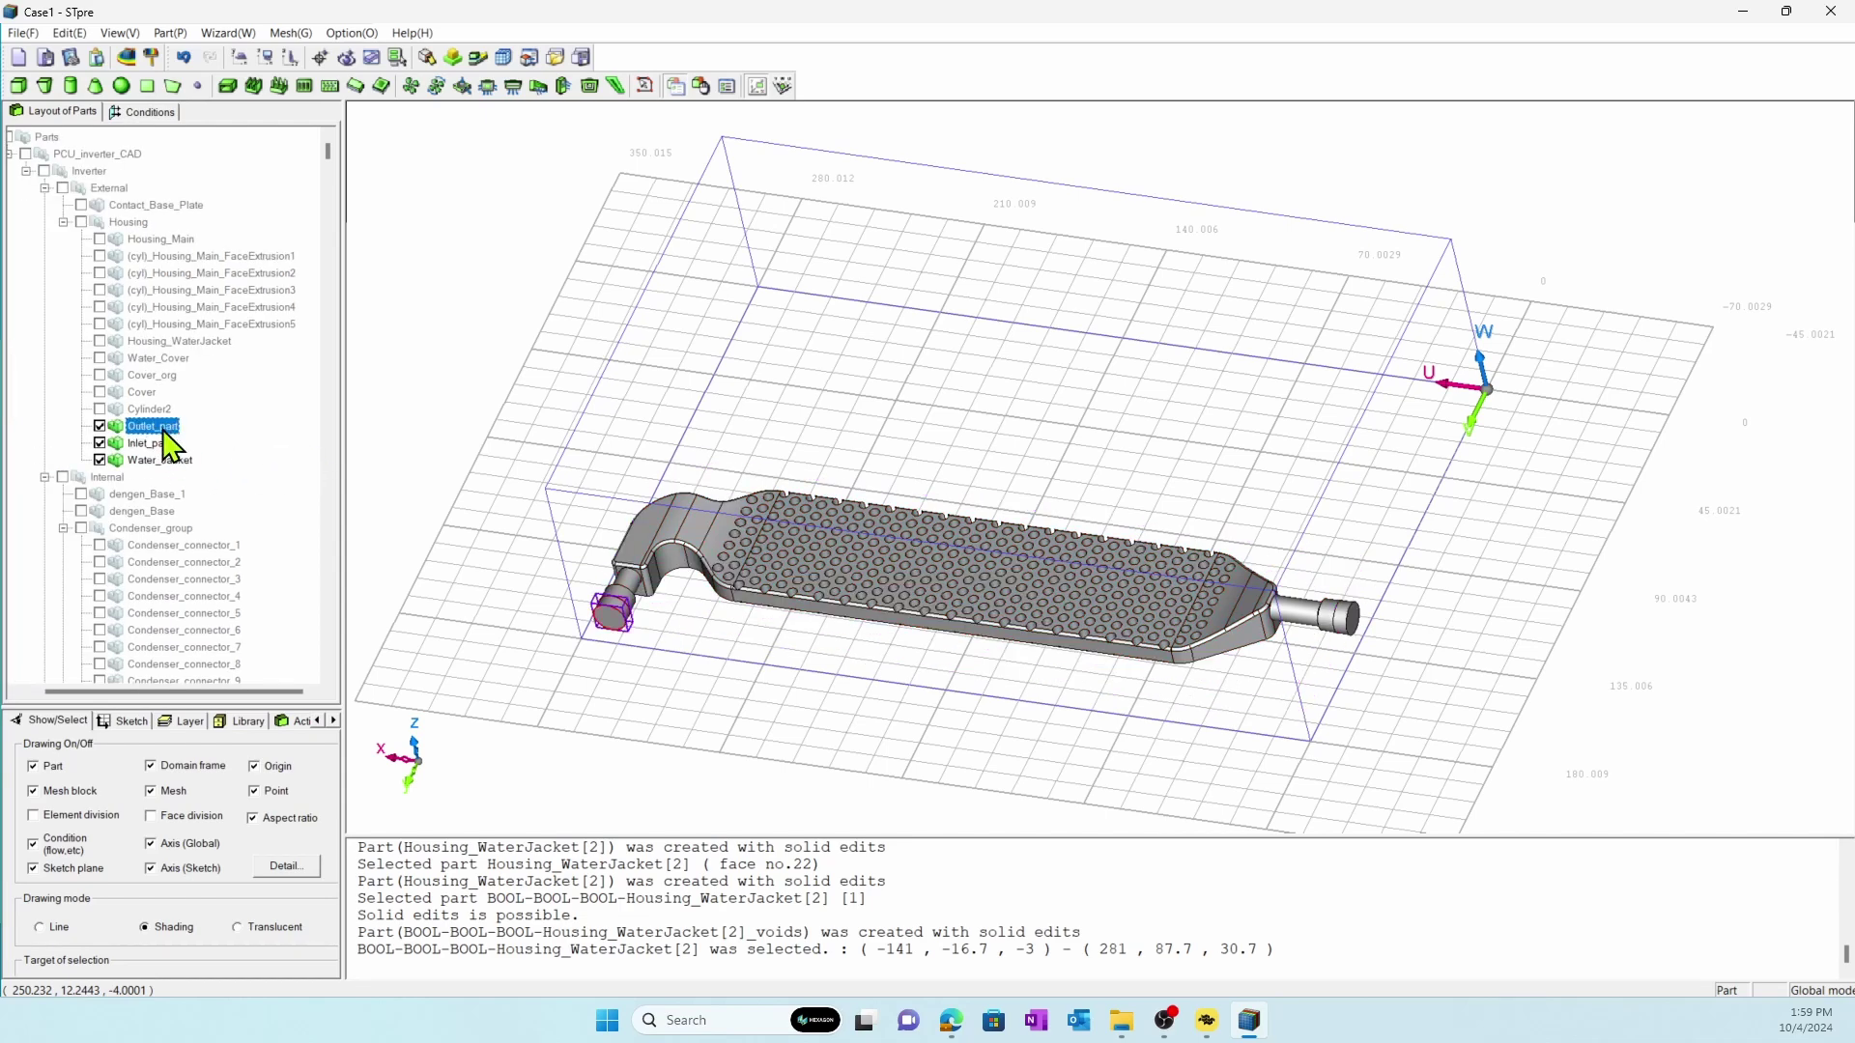
left_click(157, 461)
right_click(158, 461)
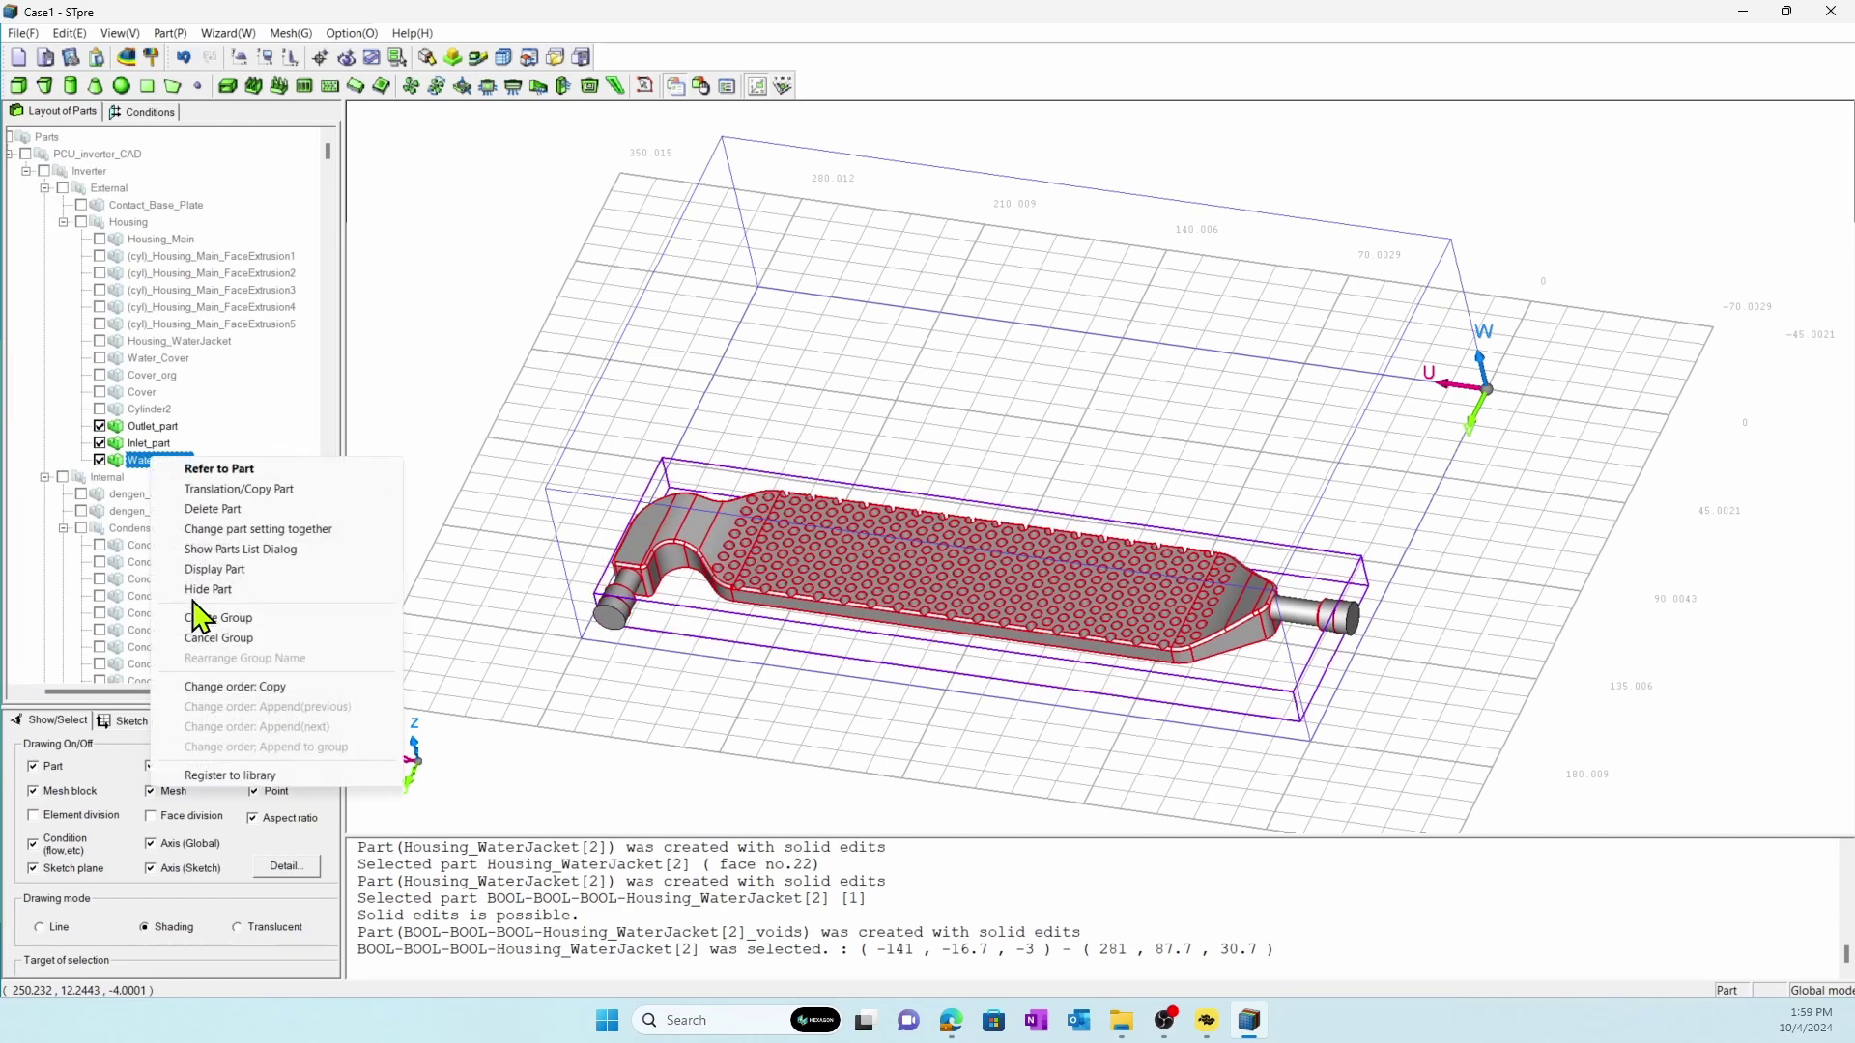
left_click(205, 629)
left_click(147, 461)
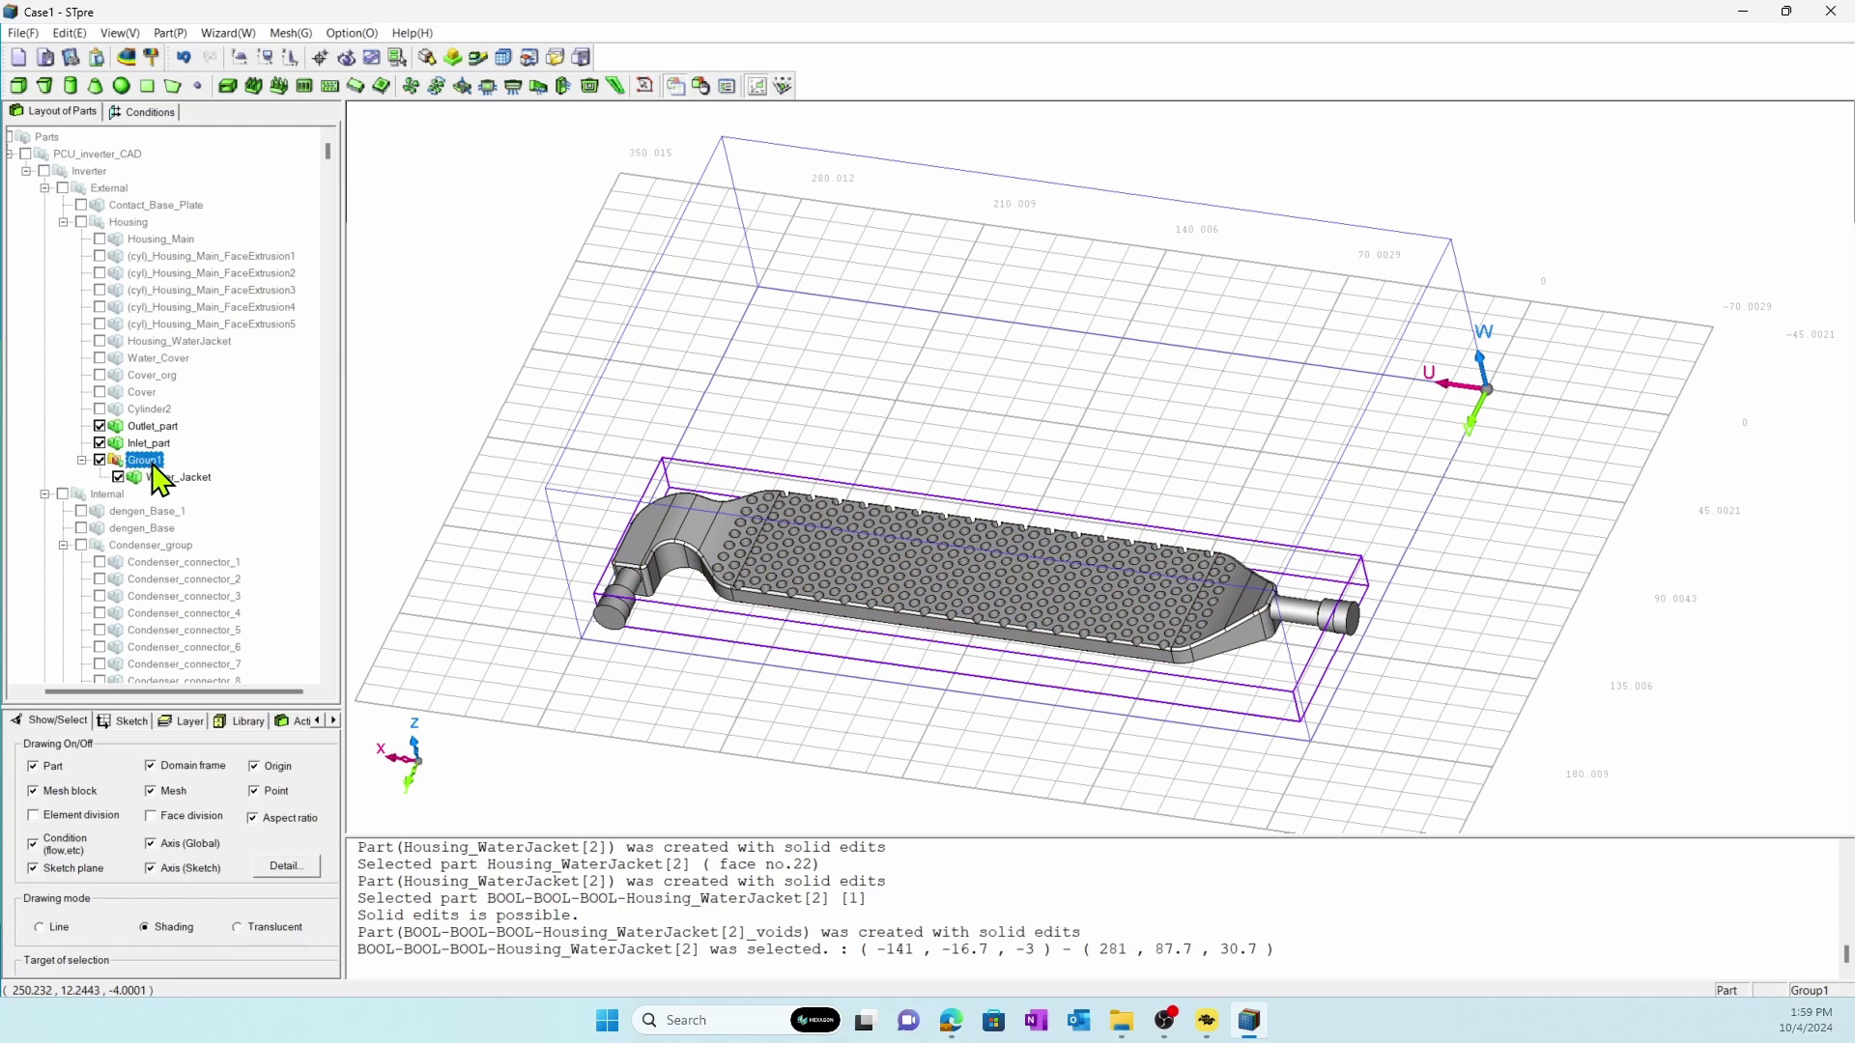
left_click(150, 461)
type("Water_domai")
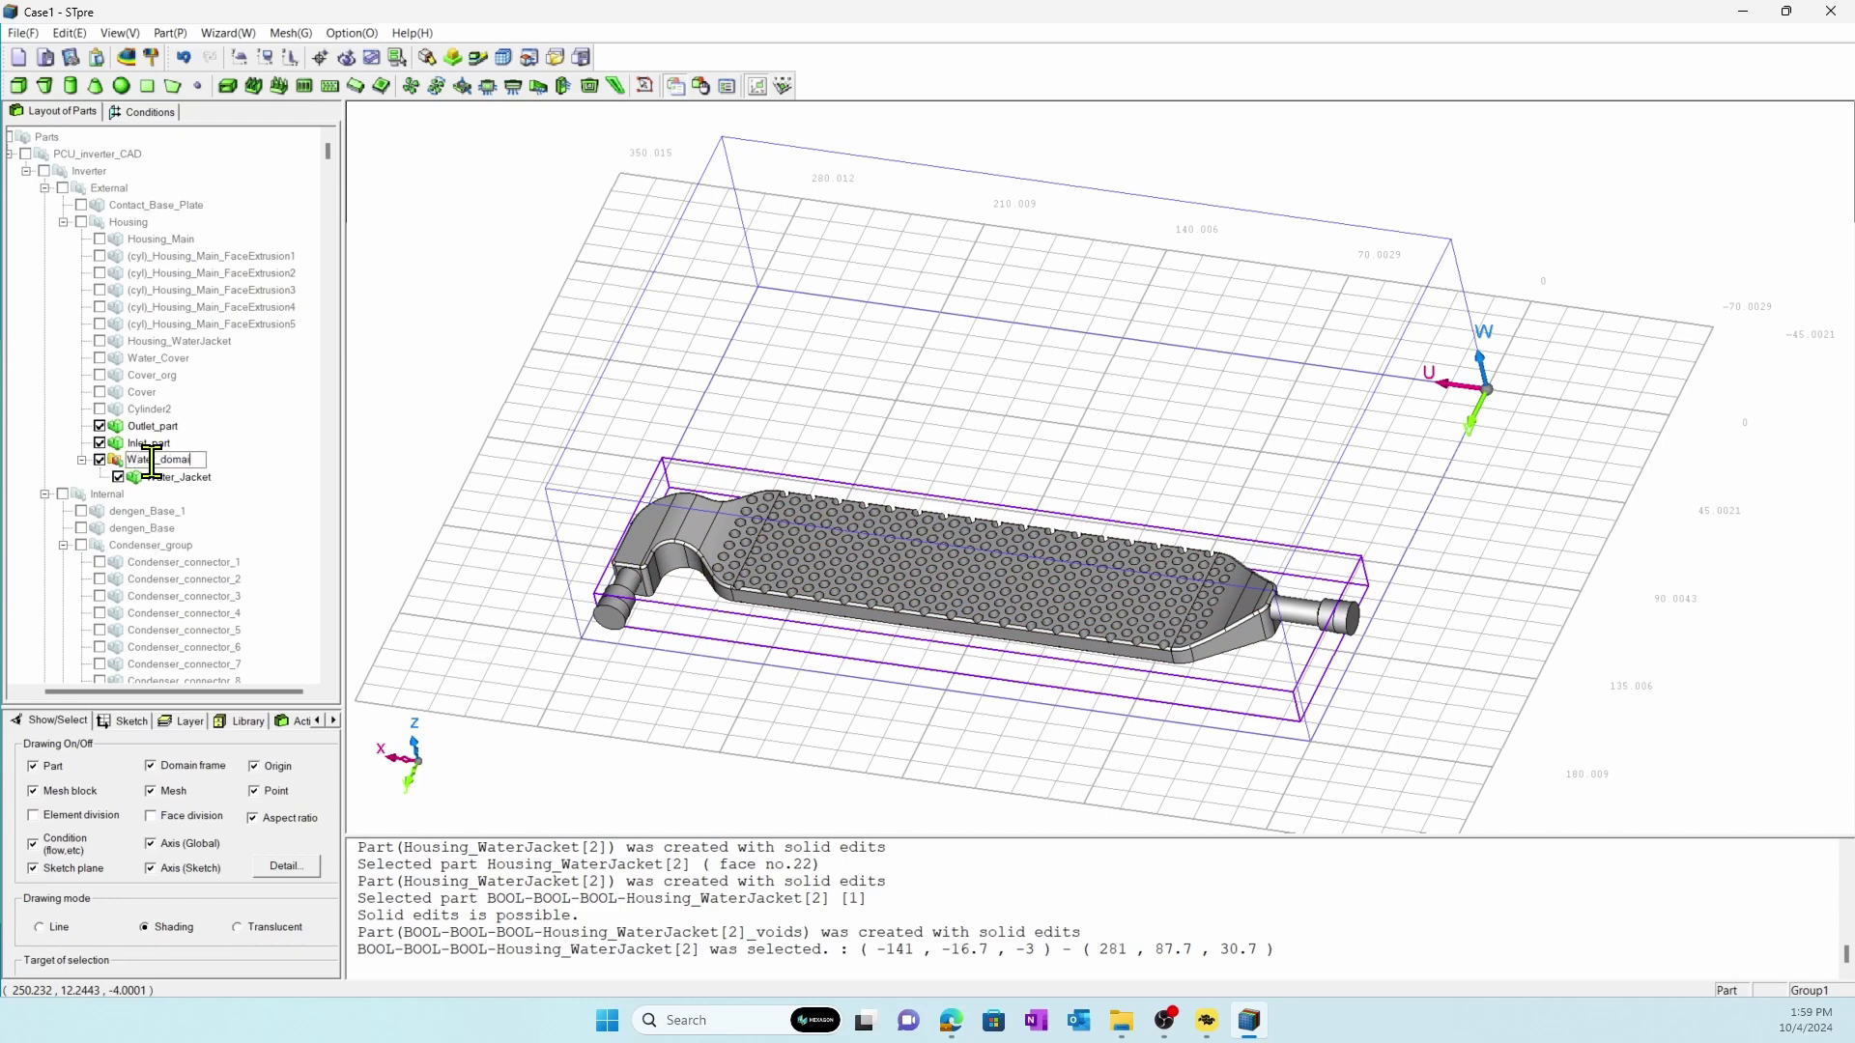
type("n")
key("Return")
Step: Move the Water_domain group directly before PCU_inverter_CAD in the part order
right_click(154, 473)
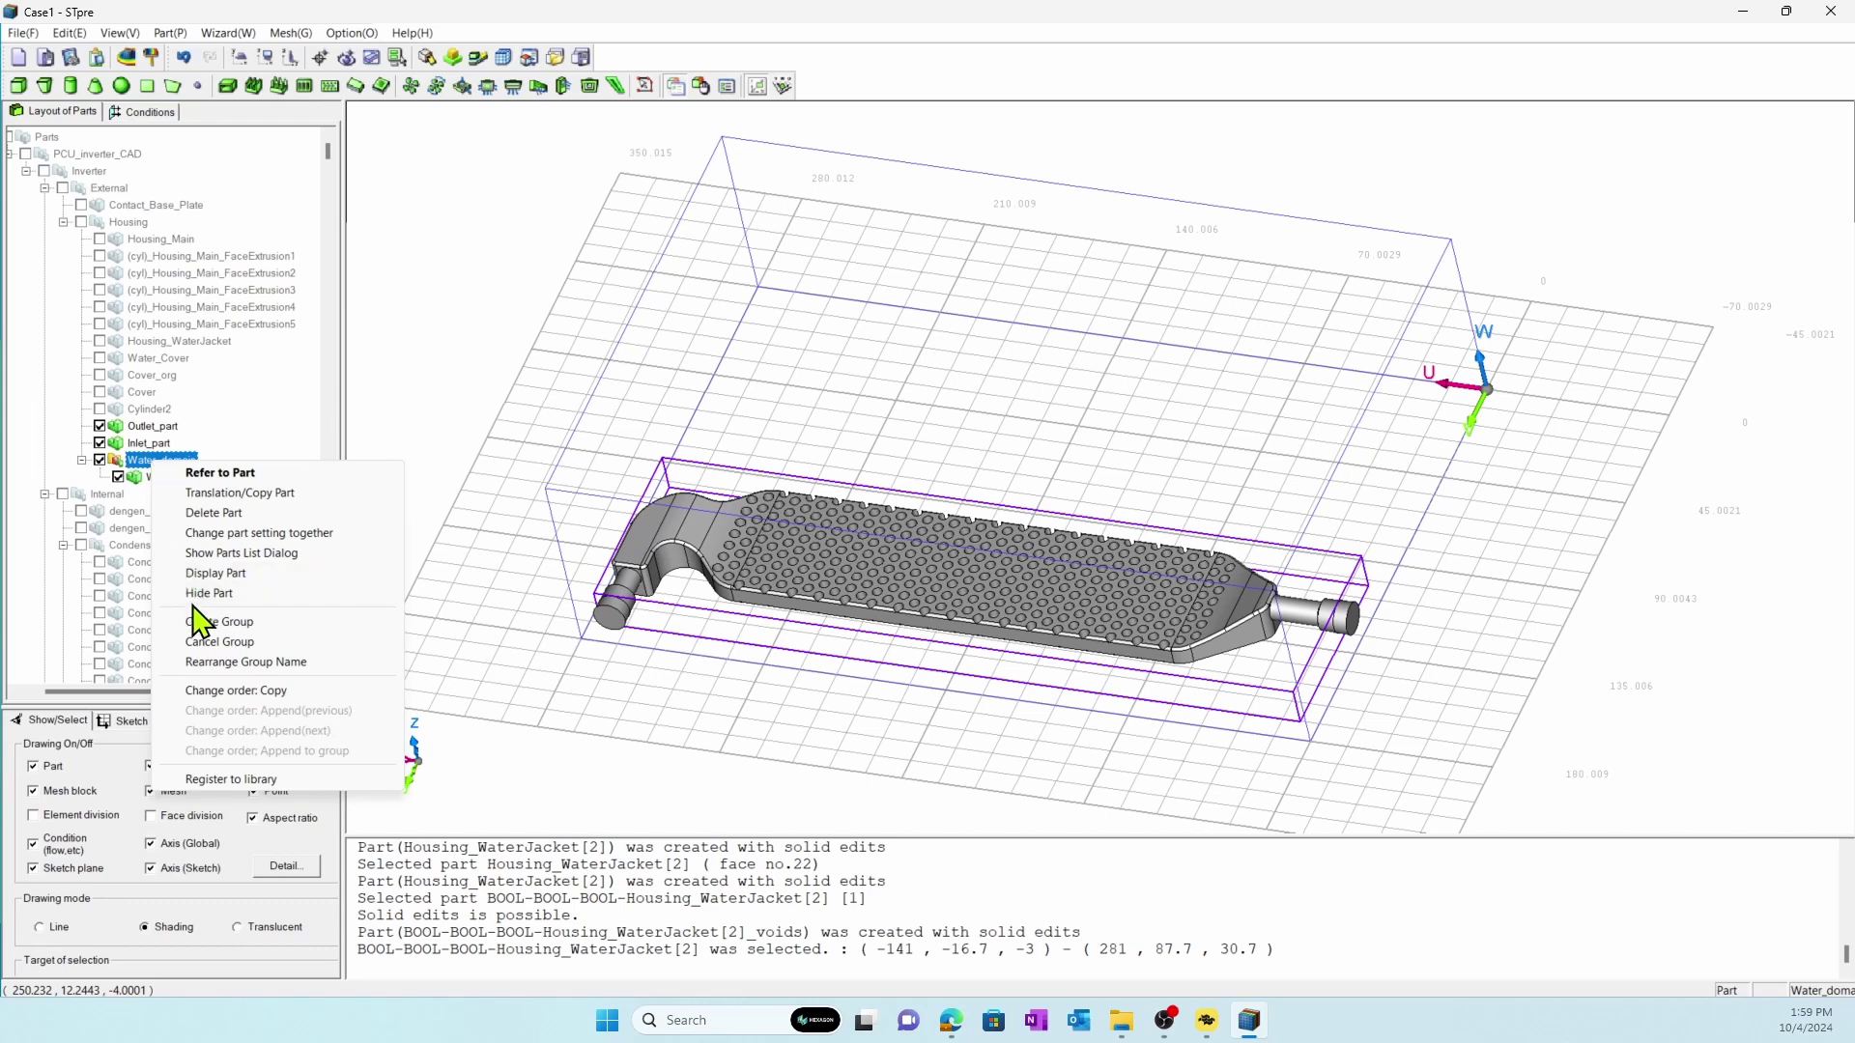
left_click(216, 693)
right_click(100, 155)
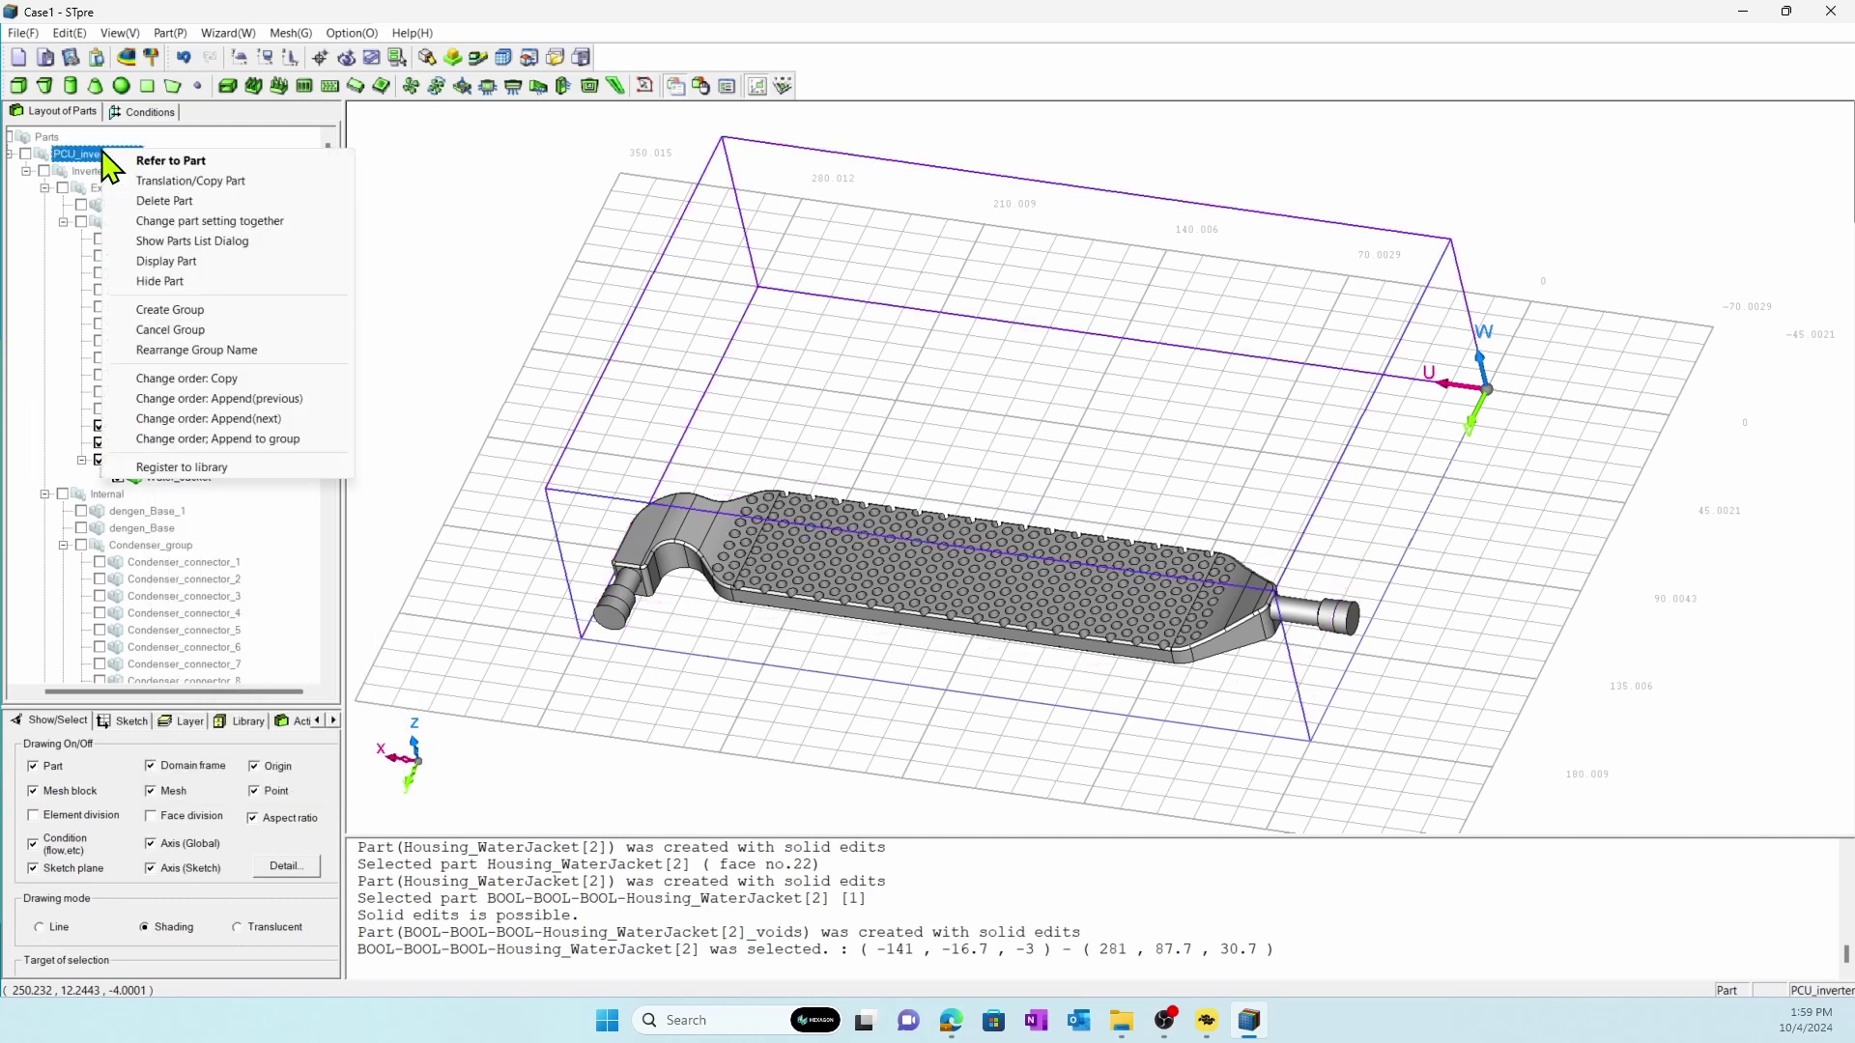
left_click(212, 396)
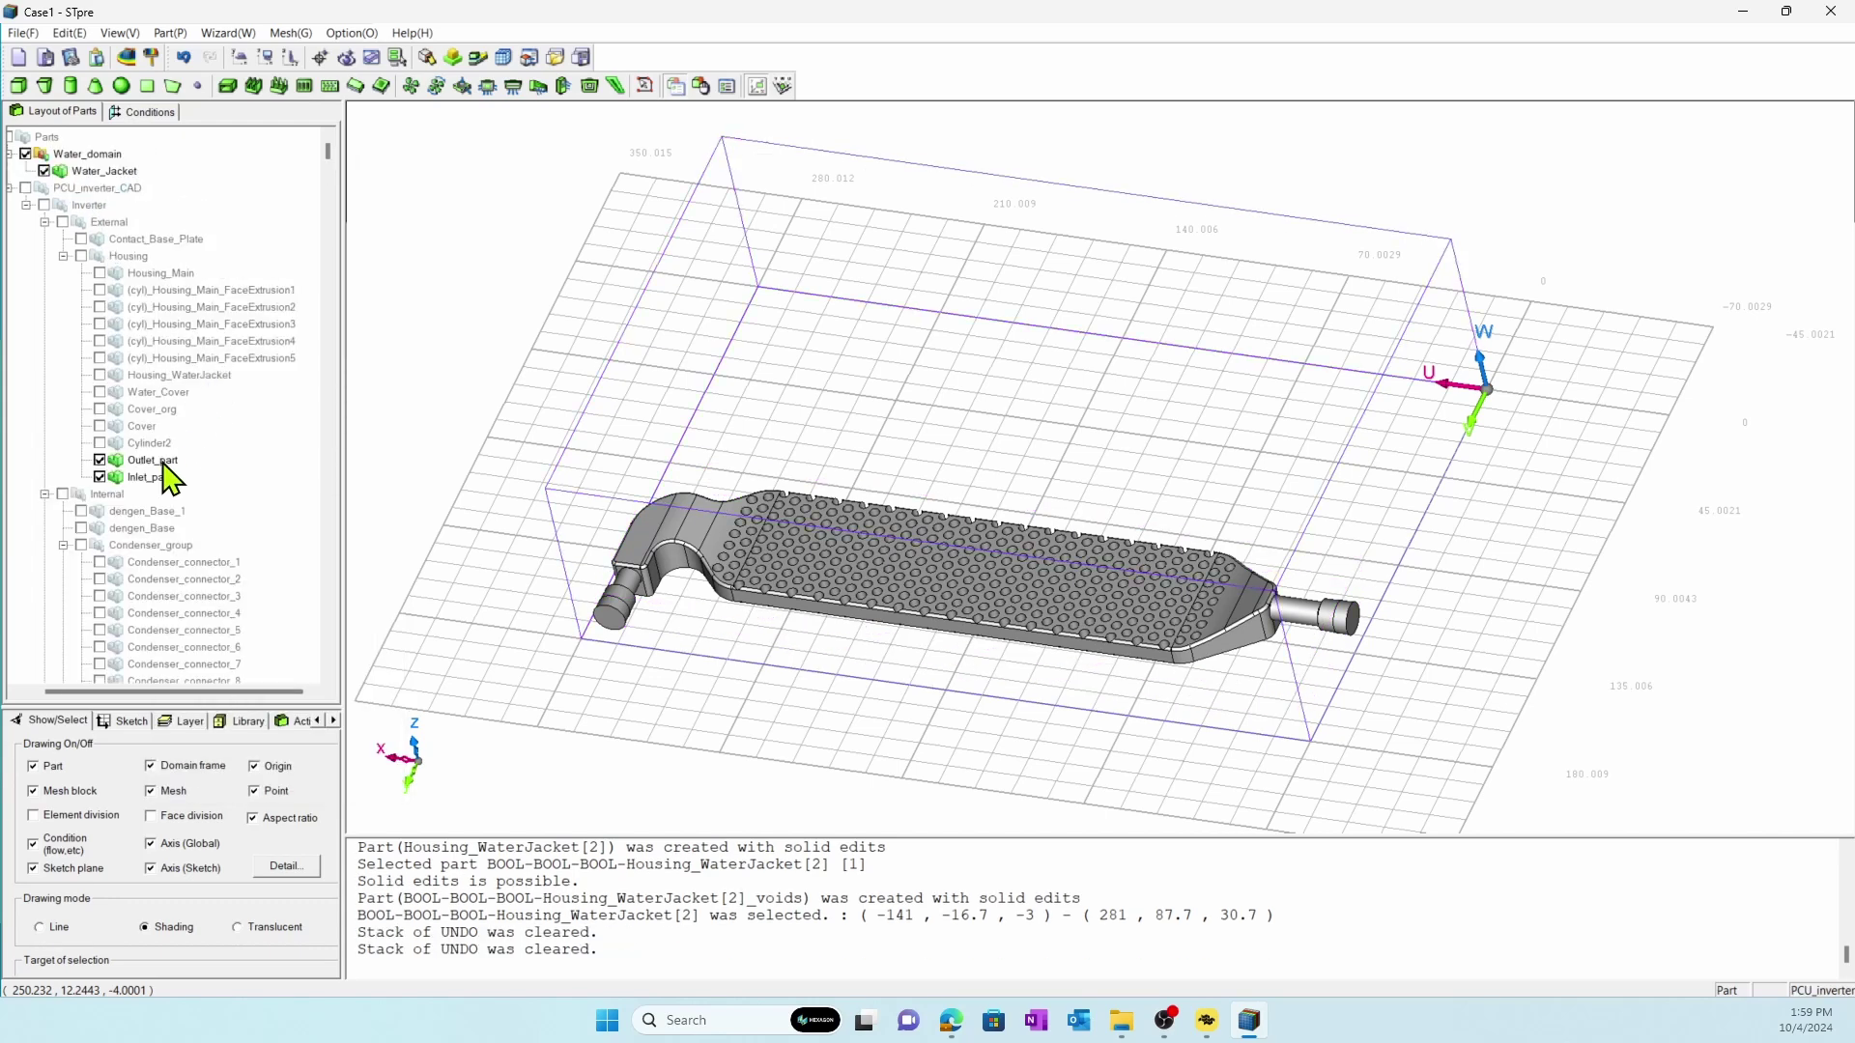
Step: Move Outlet_part and Inlet_part directly after PCU_inverter_CAD in the part order and collapse the PCU_inverter_CAD group
left_click(152, 461)
left_click(150, 478, "ctrl")
right_click(162, 488)
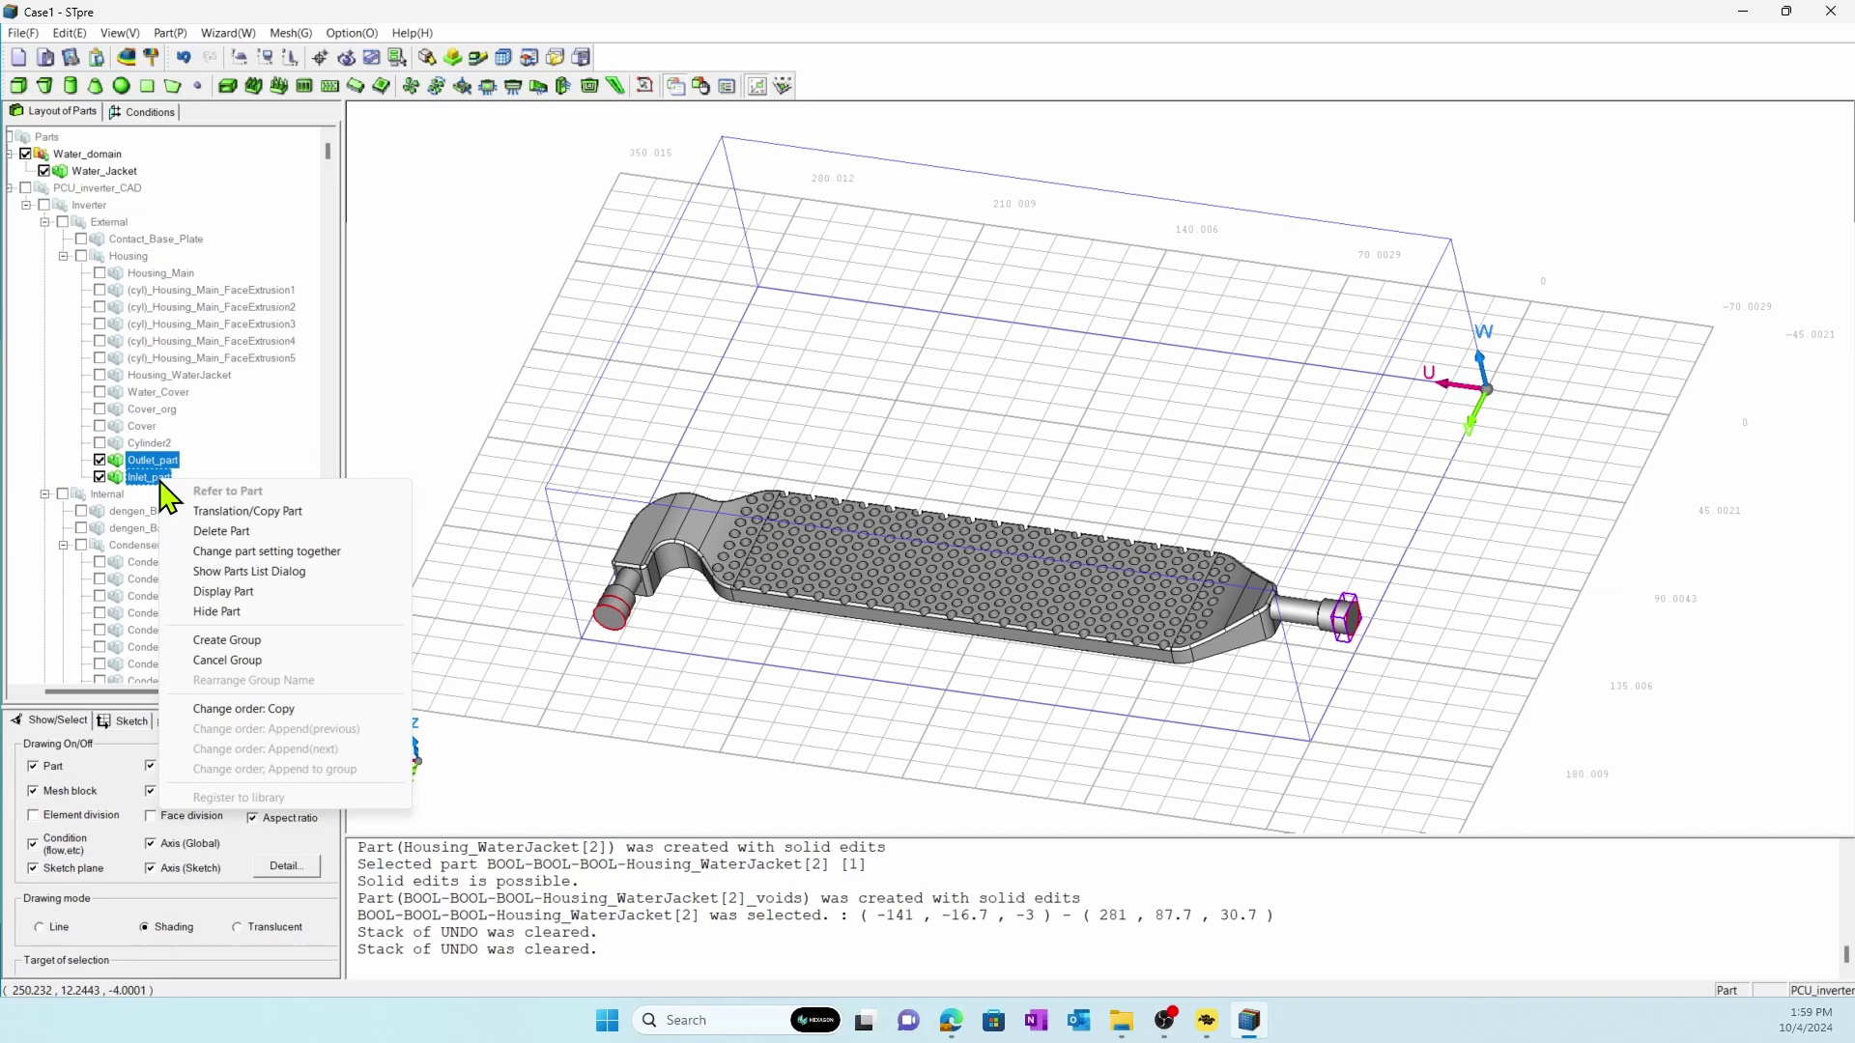
left_click(219, 707)
right_click(76, 185)
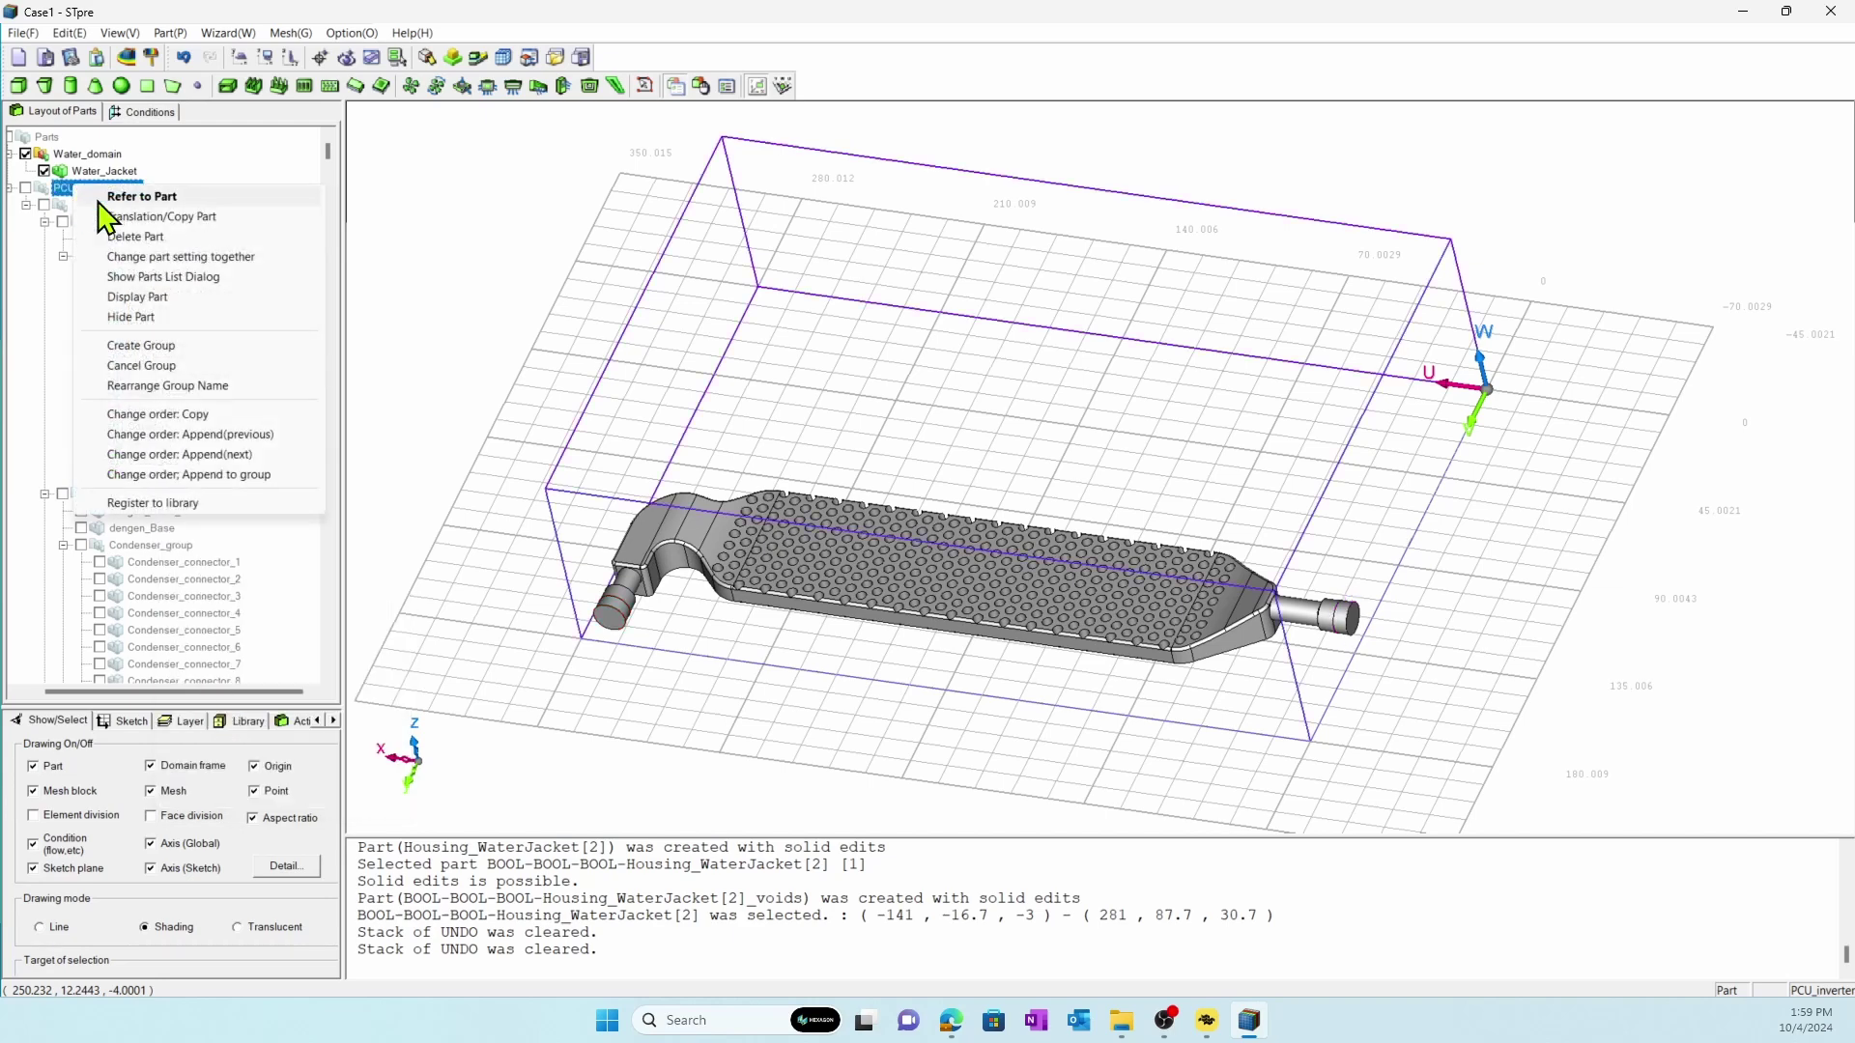
left_click(190, 467)
left_click_drag(328, 660, 331, 165)
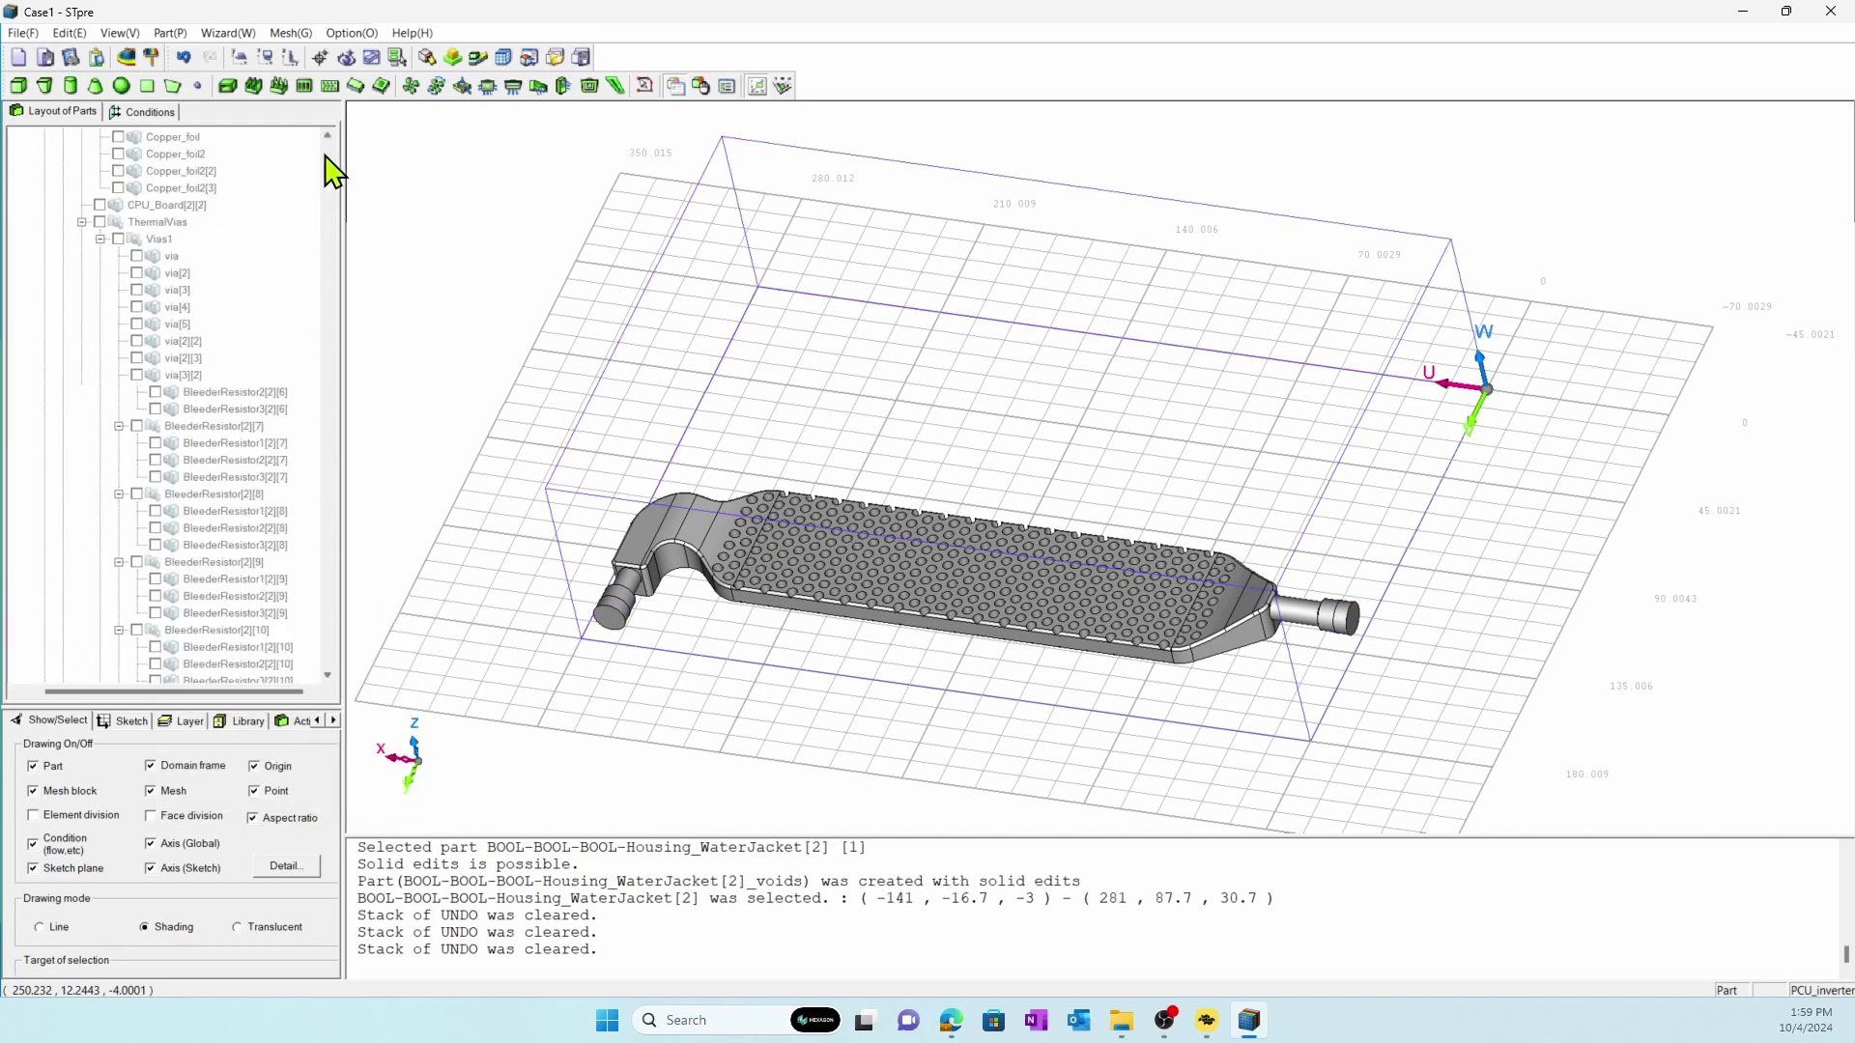
left_click(10, 189)
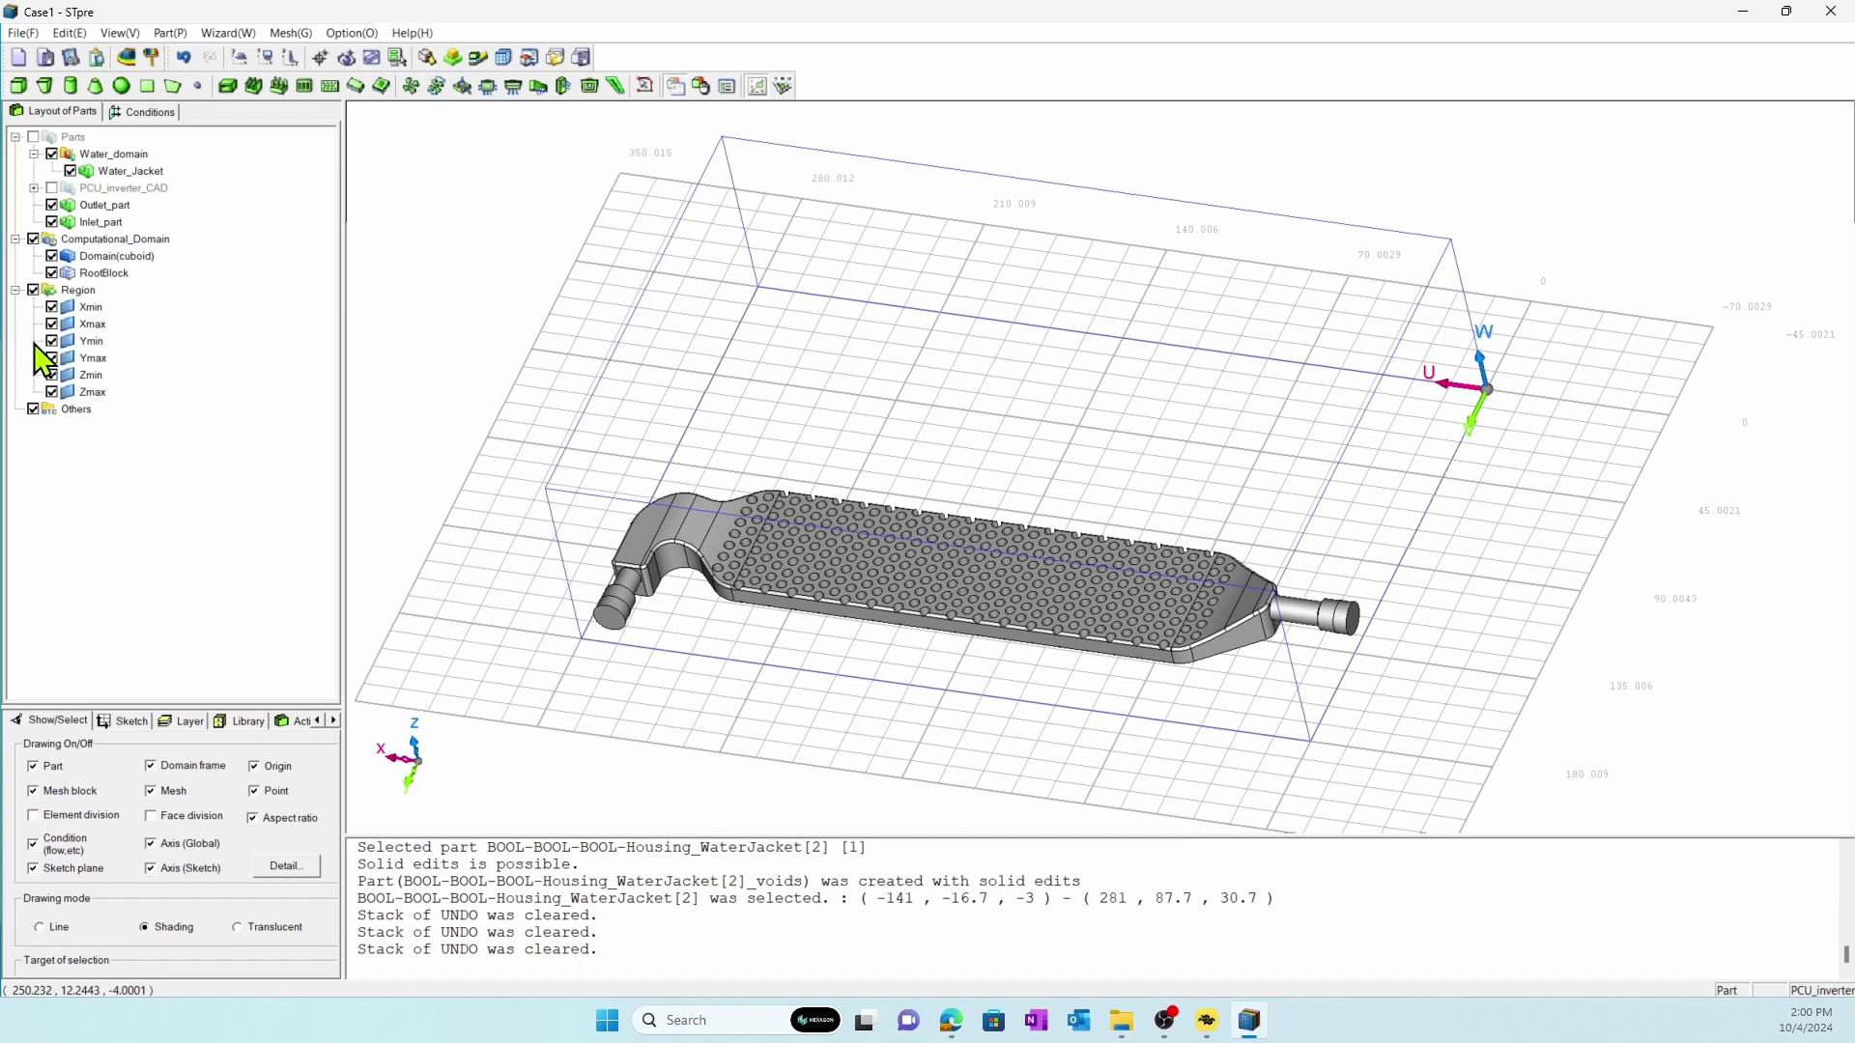
Step: Set the Water_domain group's attribute to Fluid with the material water(incompressible/20C)
double_click(128, 156)
left_click(362, 160)
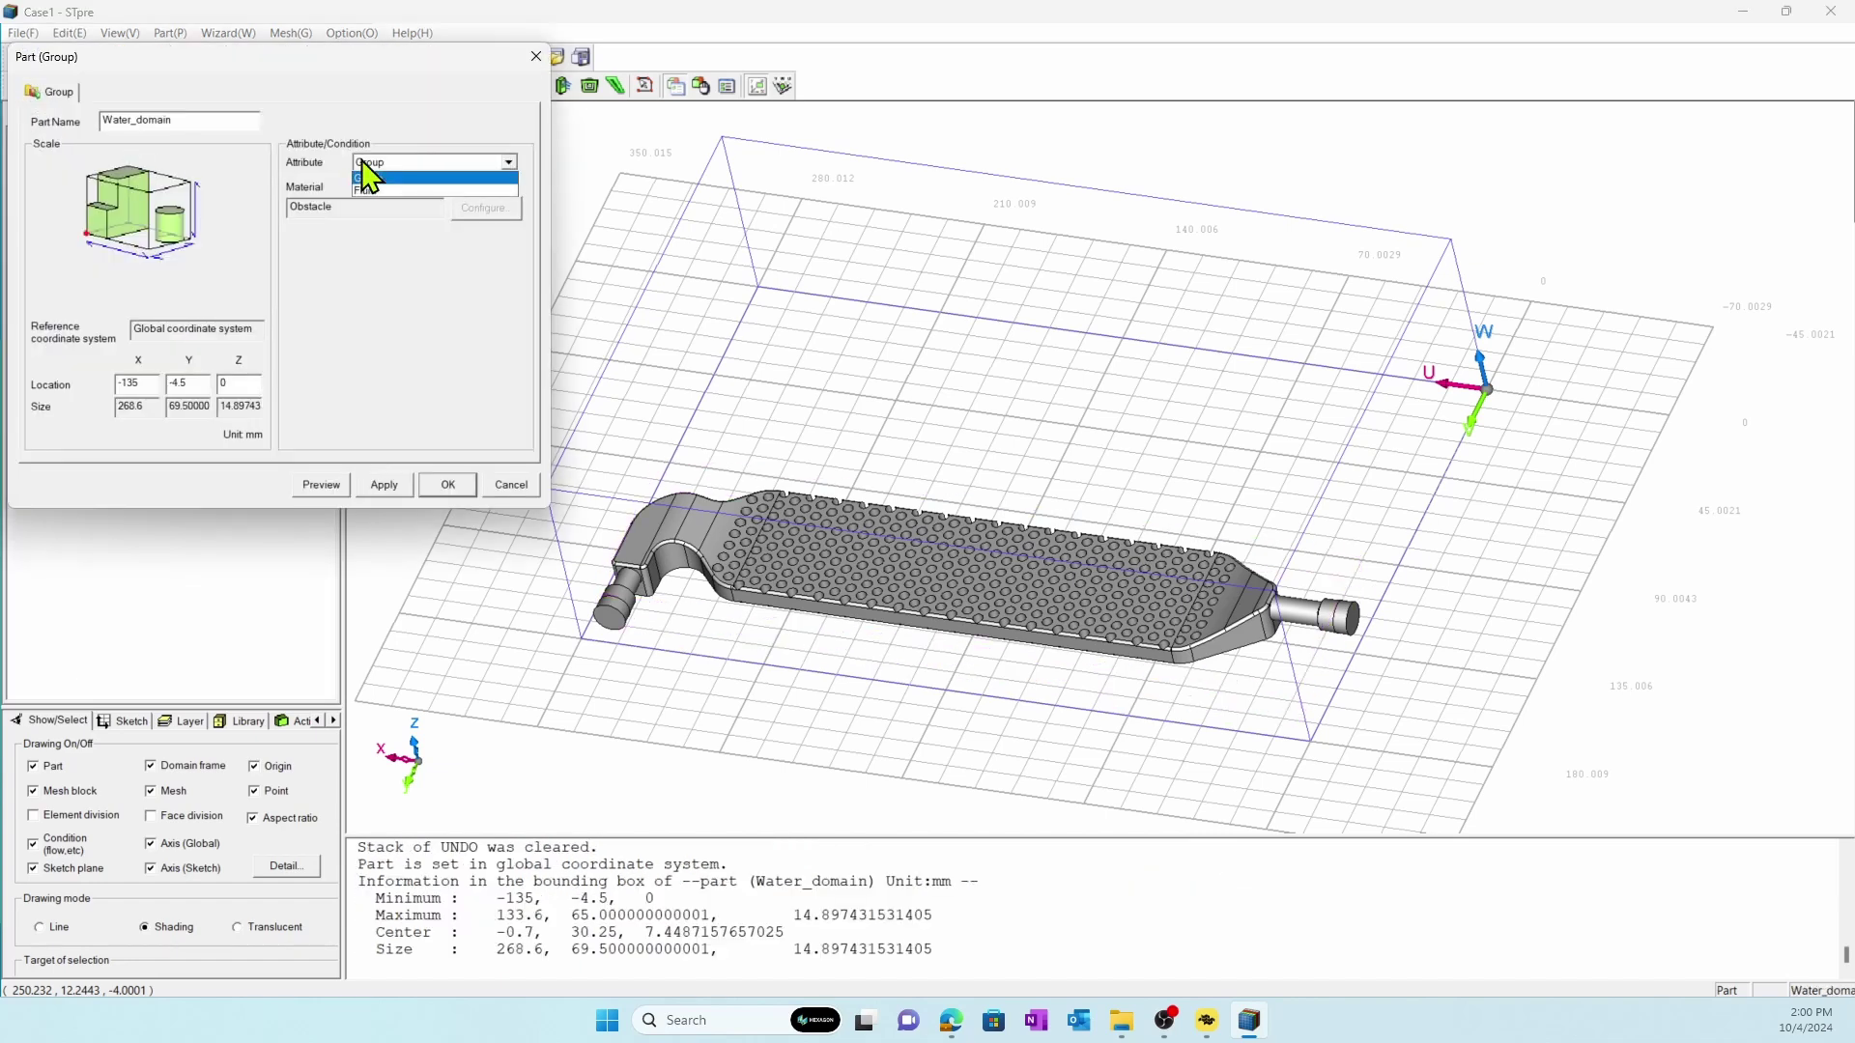
left_click(367, 189)
left_click(485, 208)
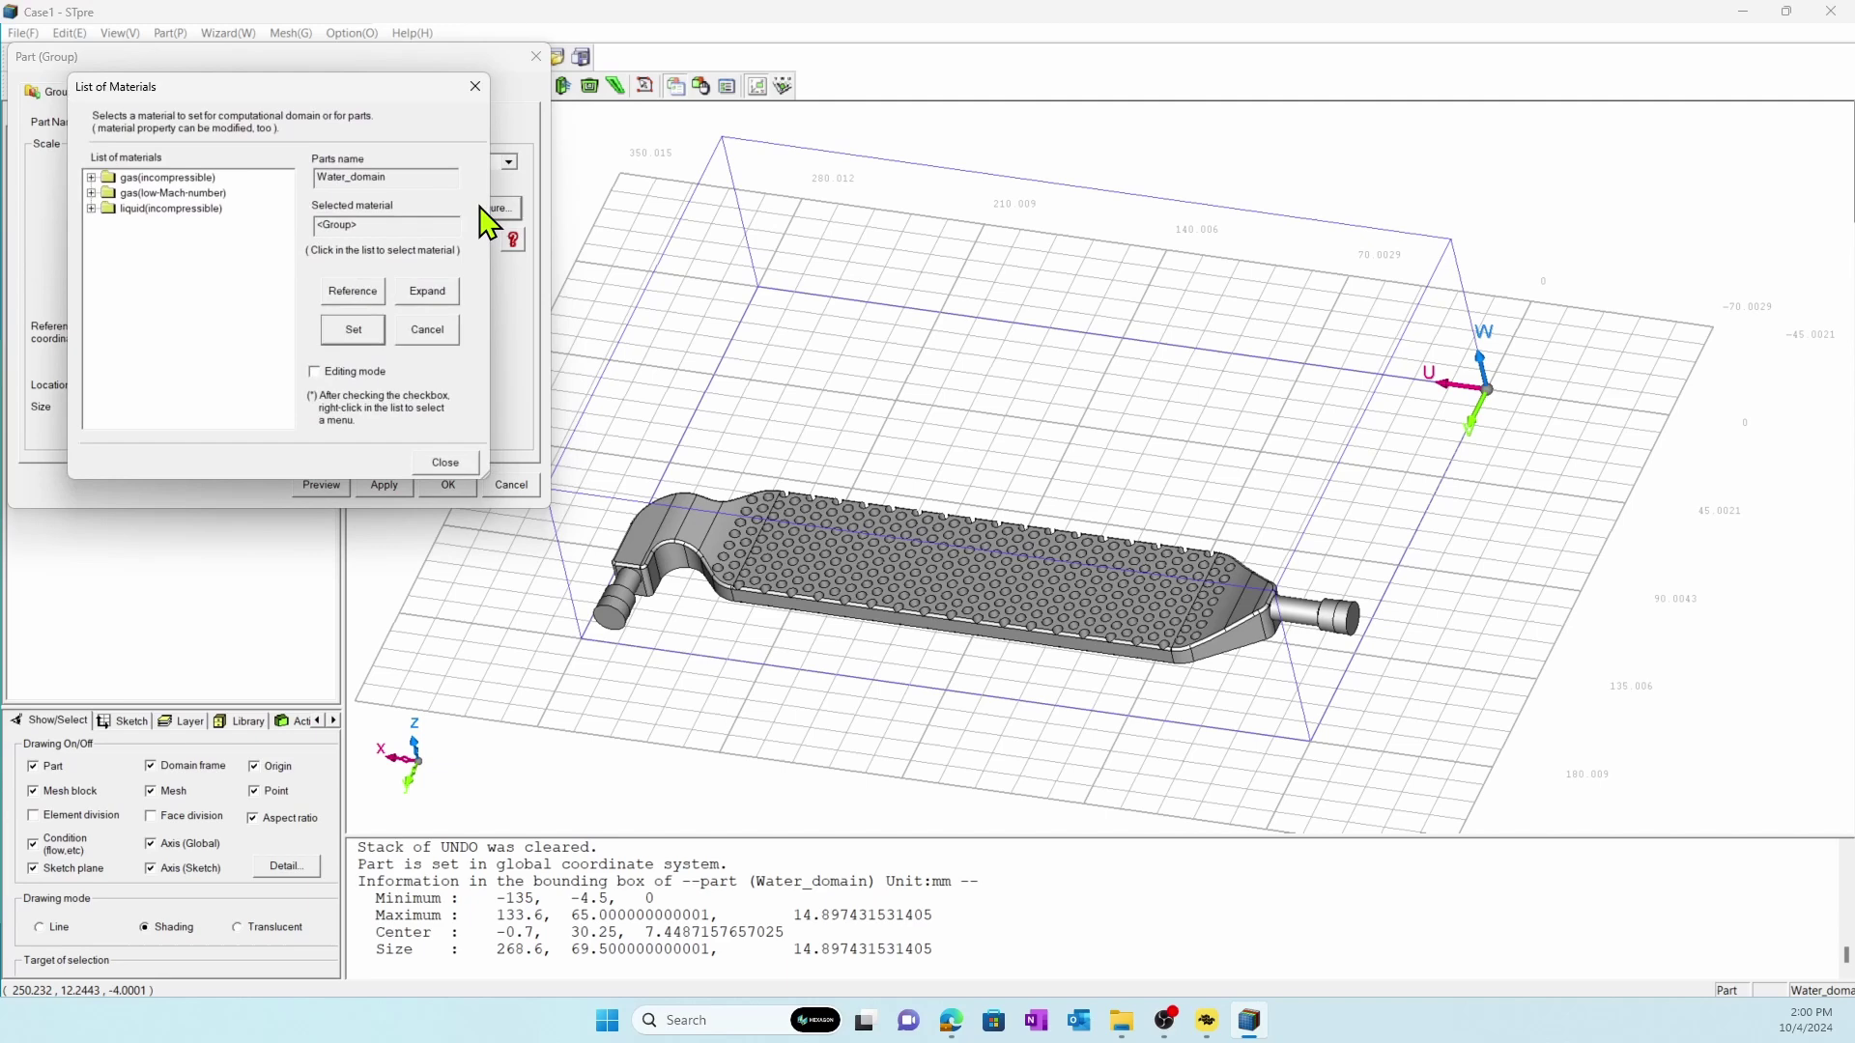
double_click(219, 209)
left_click(196, 194)
left_click(353, 329)
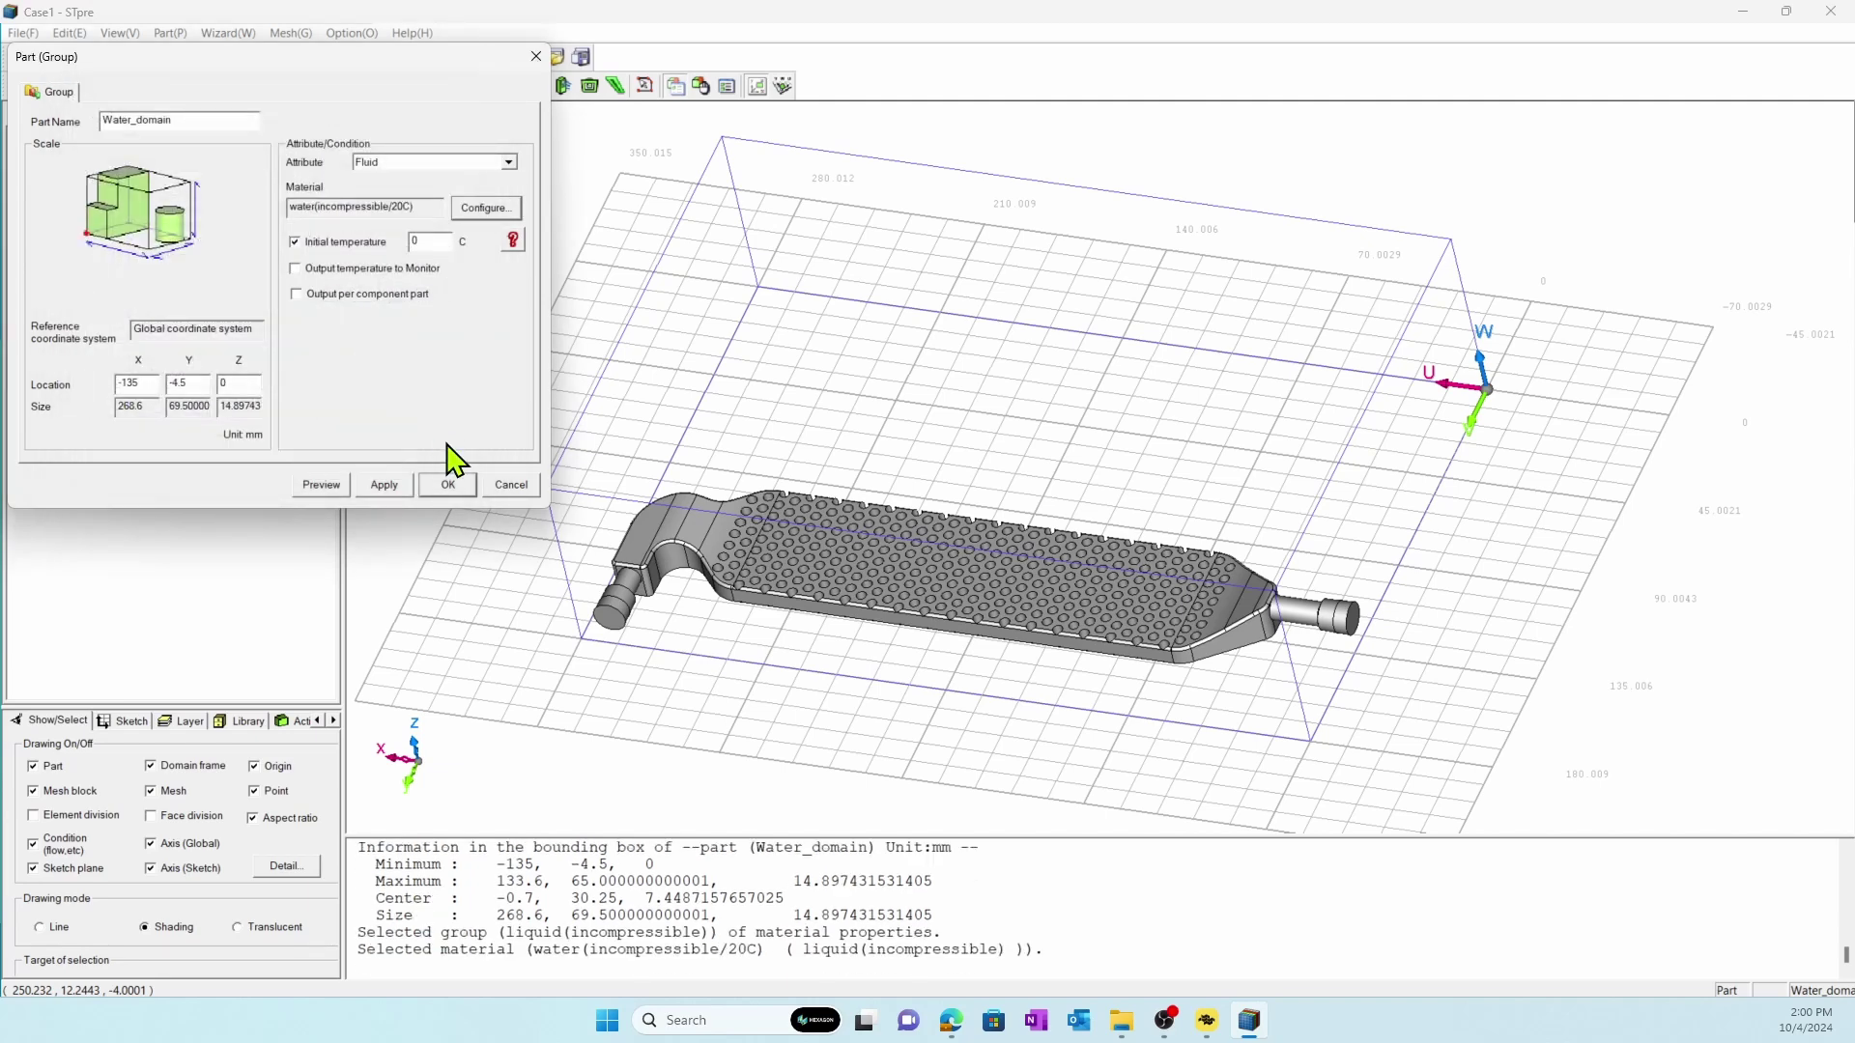
left_click(450, 486)
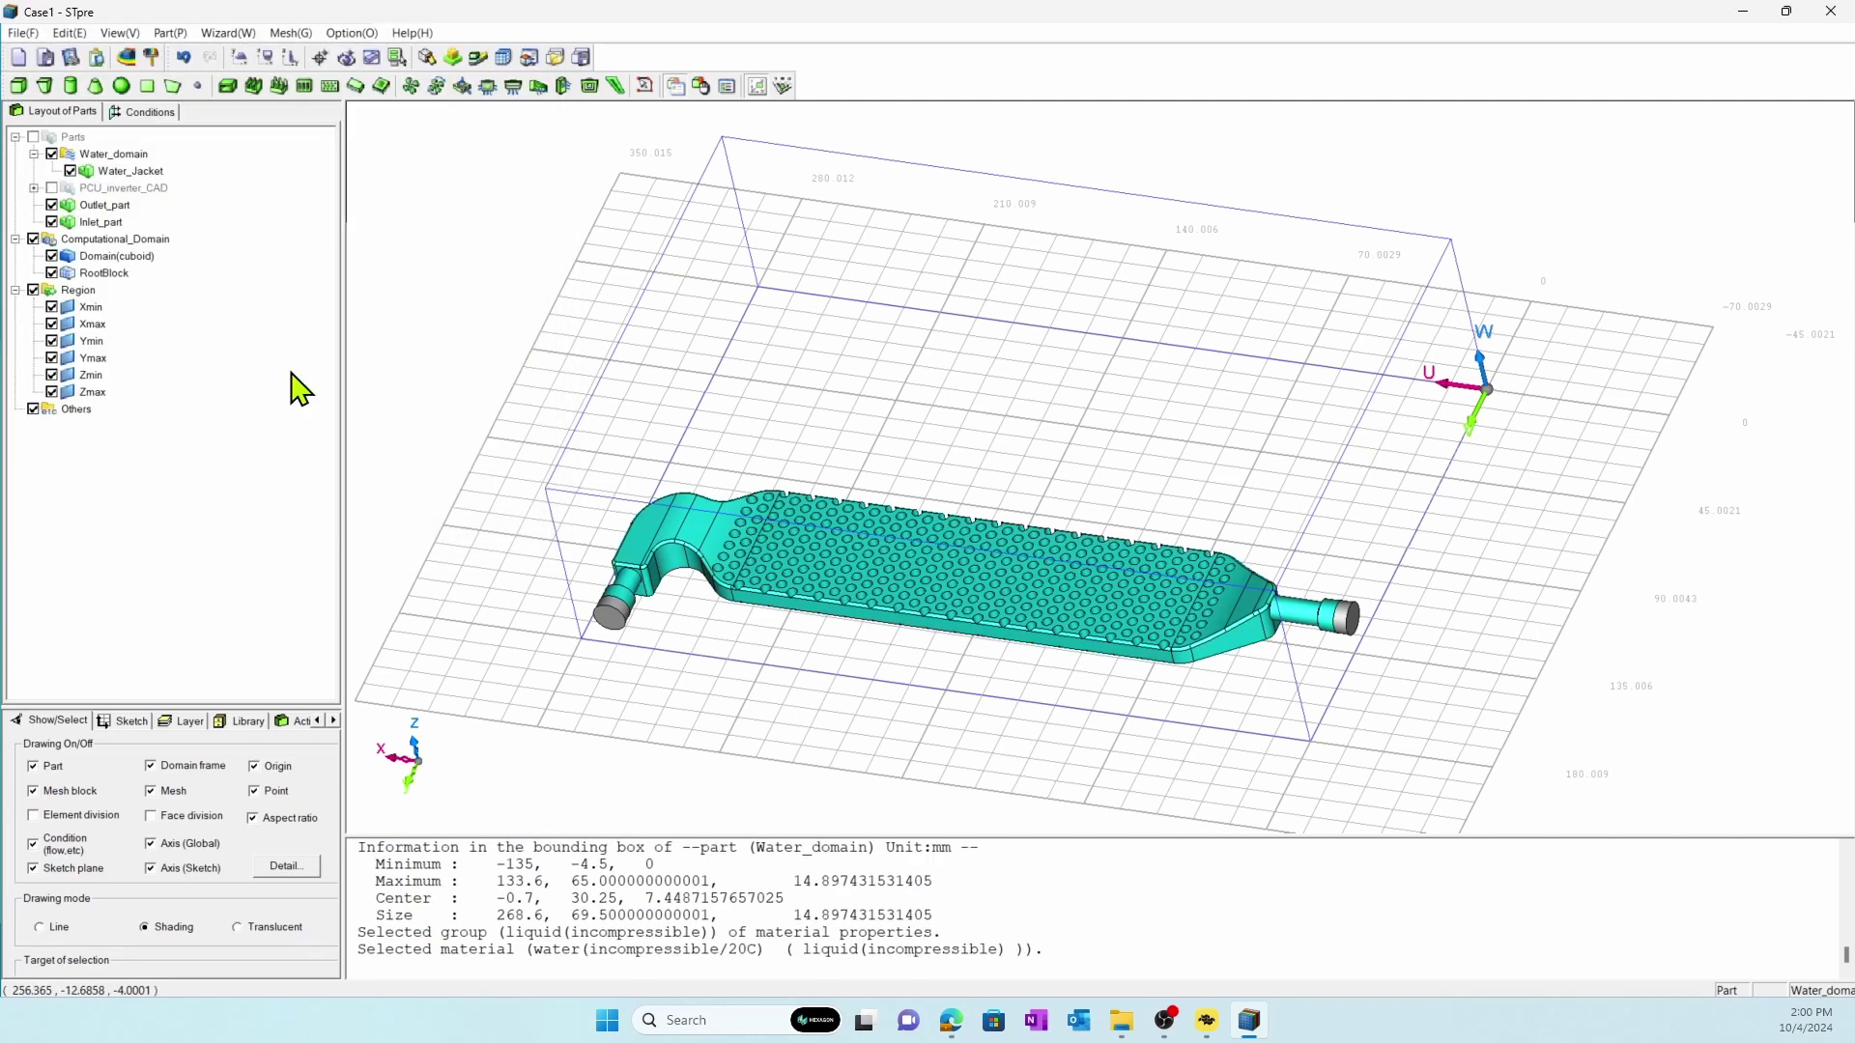
Step: Hide Outlet_part and Inlet_part and register the end face of Water_Jacket's straight inlet pipe as part face water_inlet
left_click(52, 205)
left_click(52, 222)
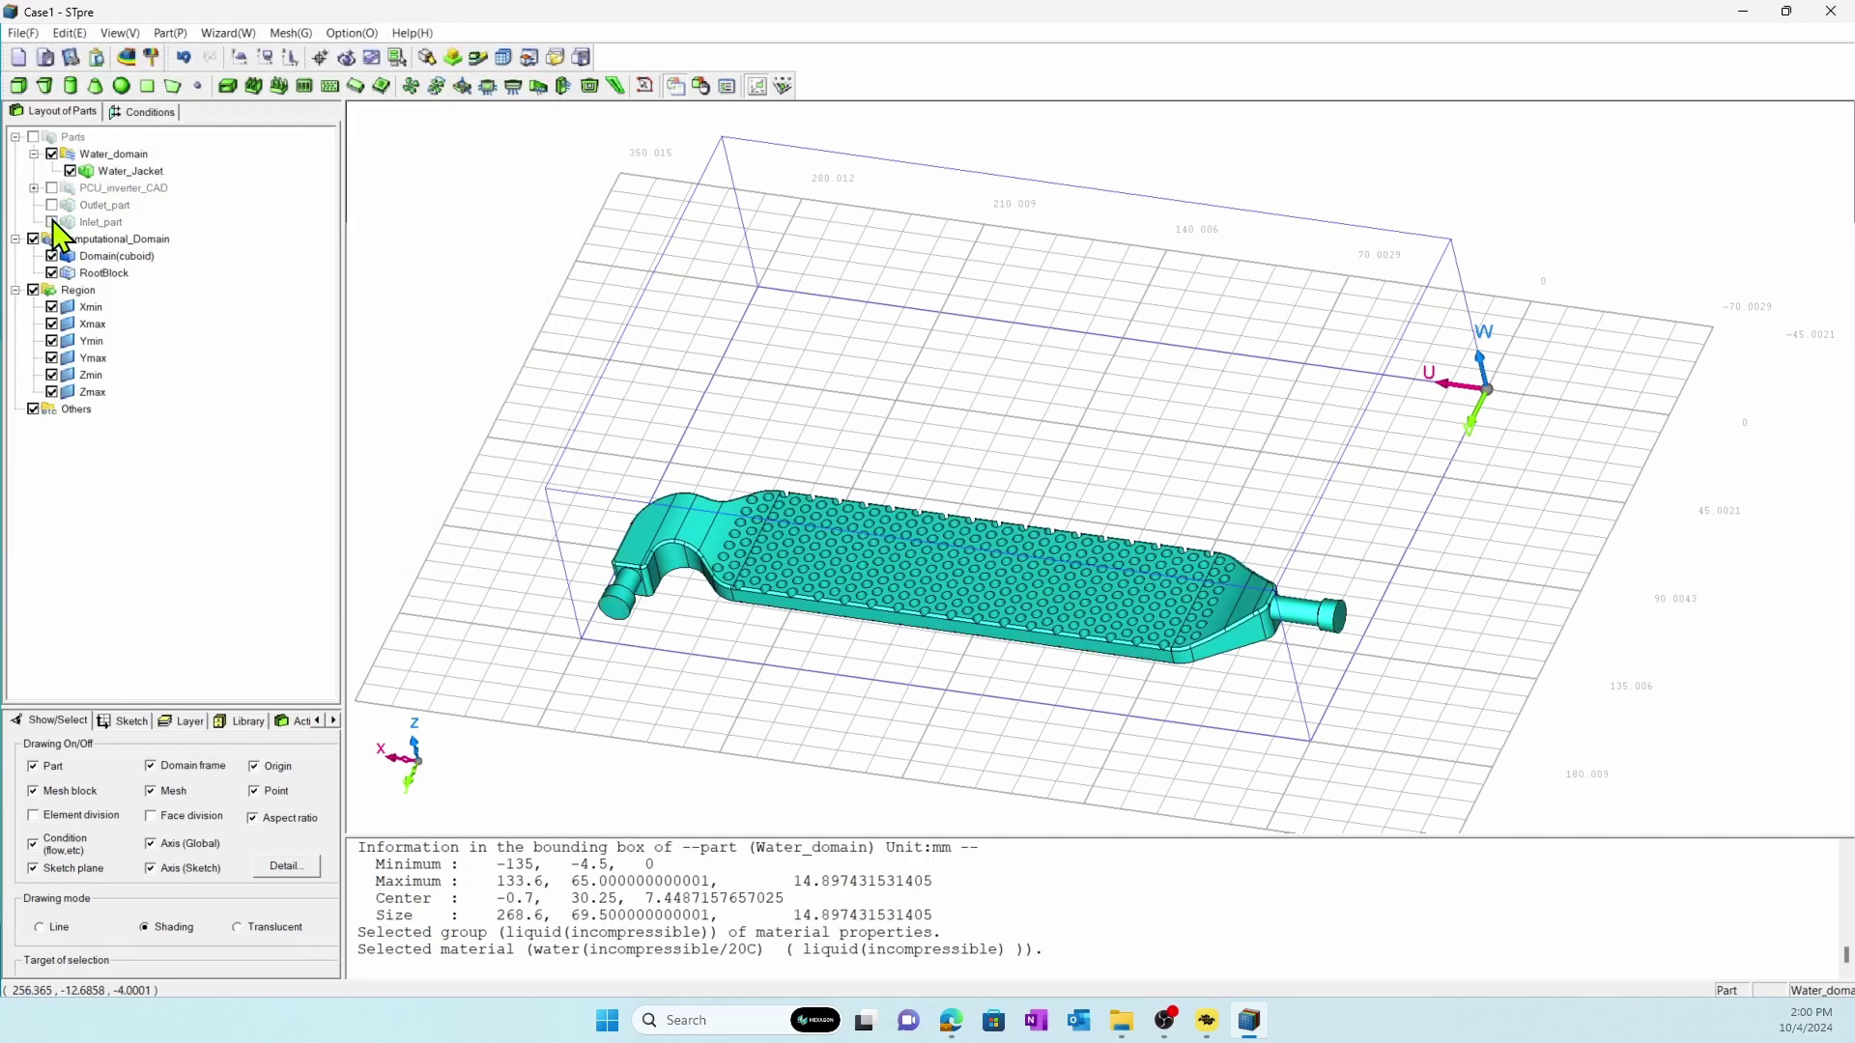
left_click(427, 57)
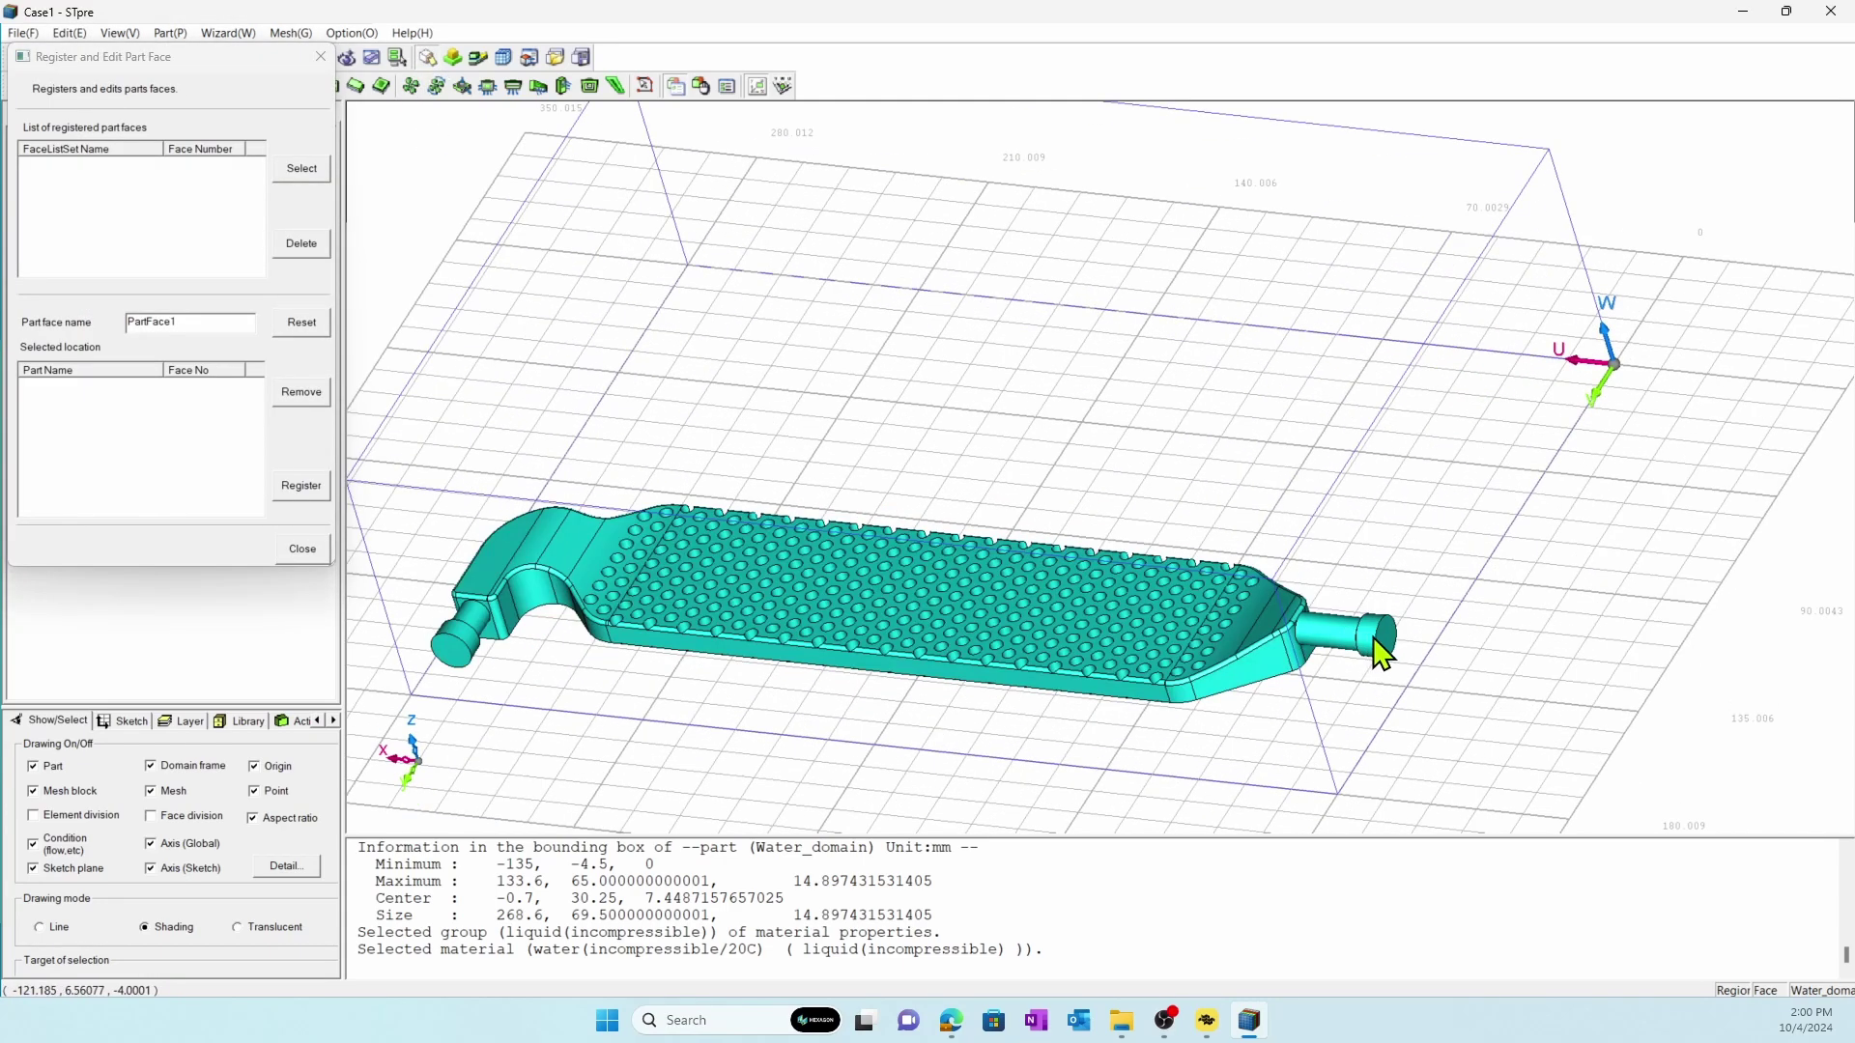
left_click(1386, 643)
left_click(1398, 641)
left_click_drag(229, 330, 74, 330)
type("water_inlet")
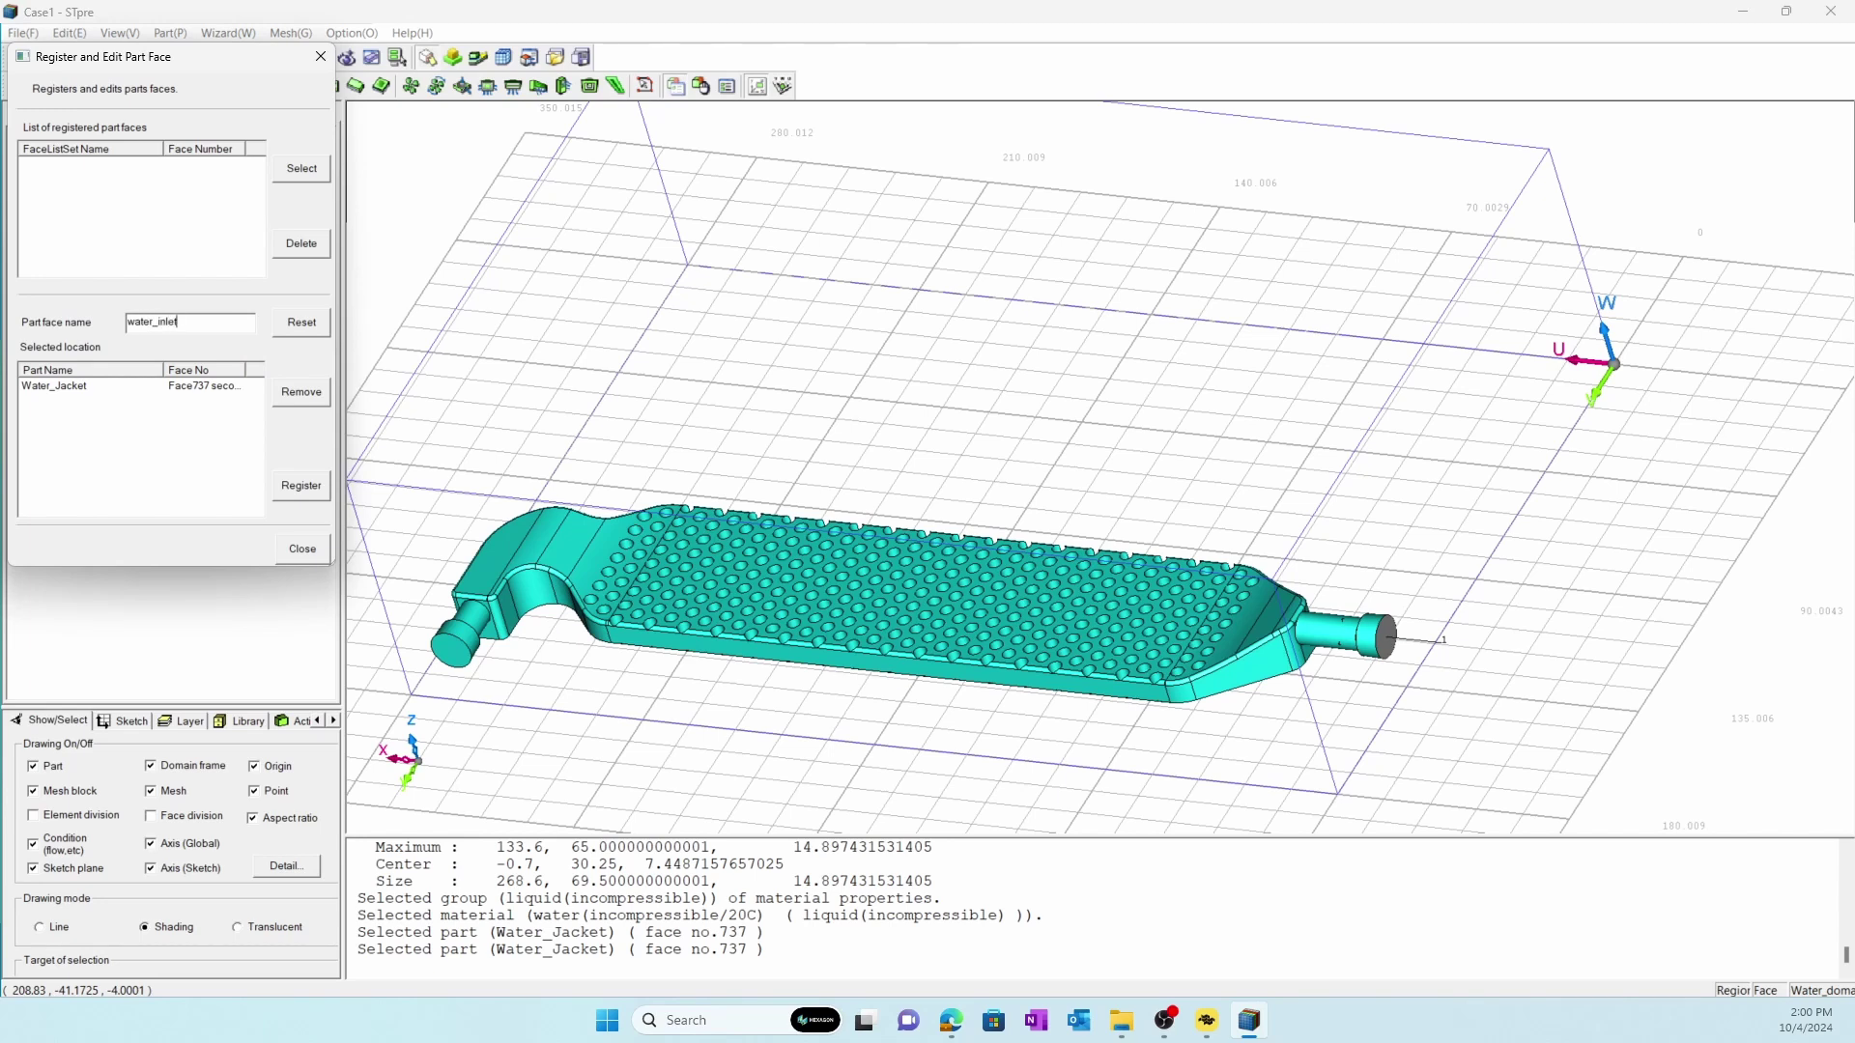
left_click(300, 485)
Step: Register the end face of Water_Jacket's pipe at the curved end as part face water_outlet and finish face registration
left_click(451, 655)
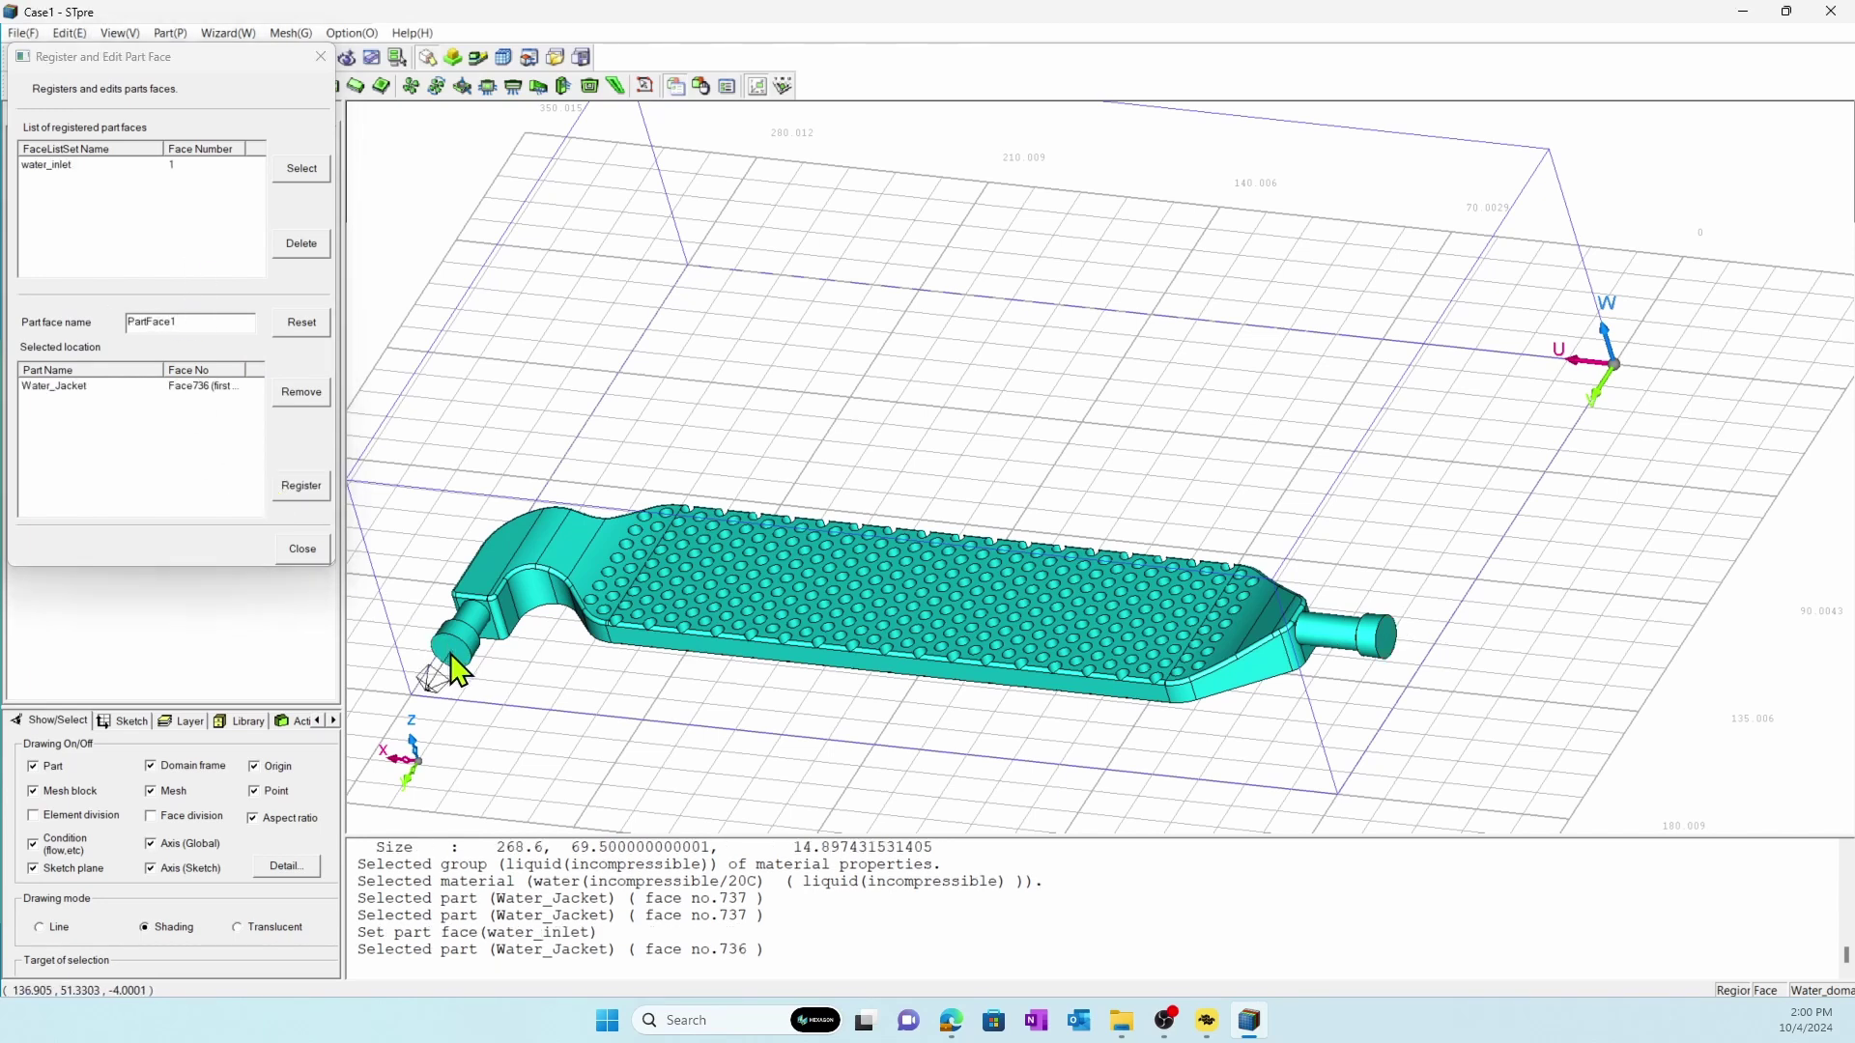
left_click(452, 663)
left_click_drag(198, 324, 58, 320)
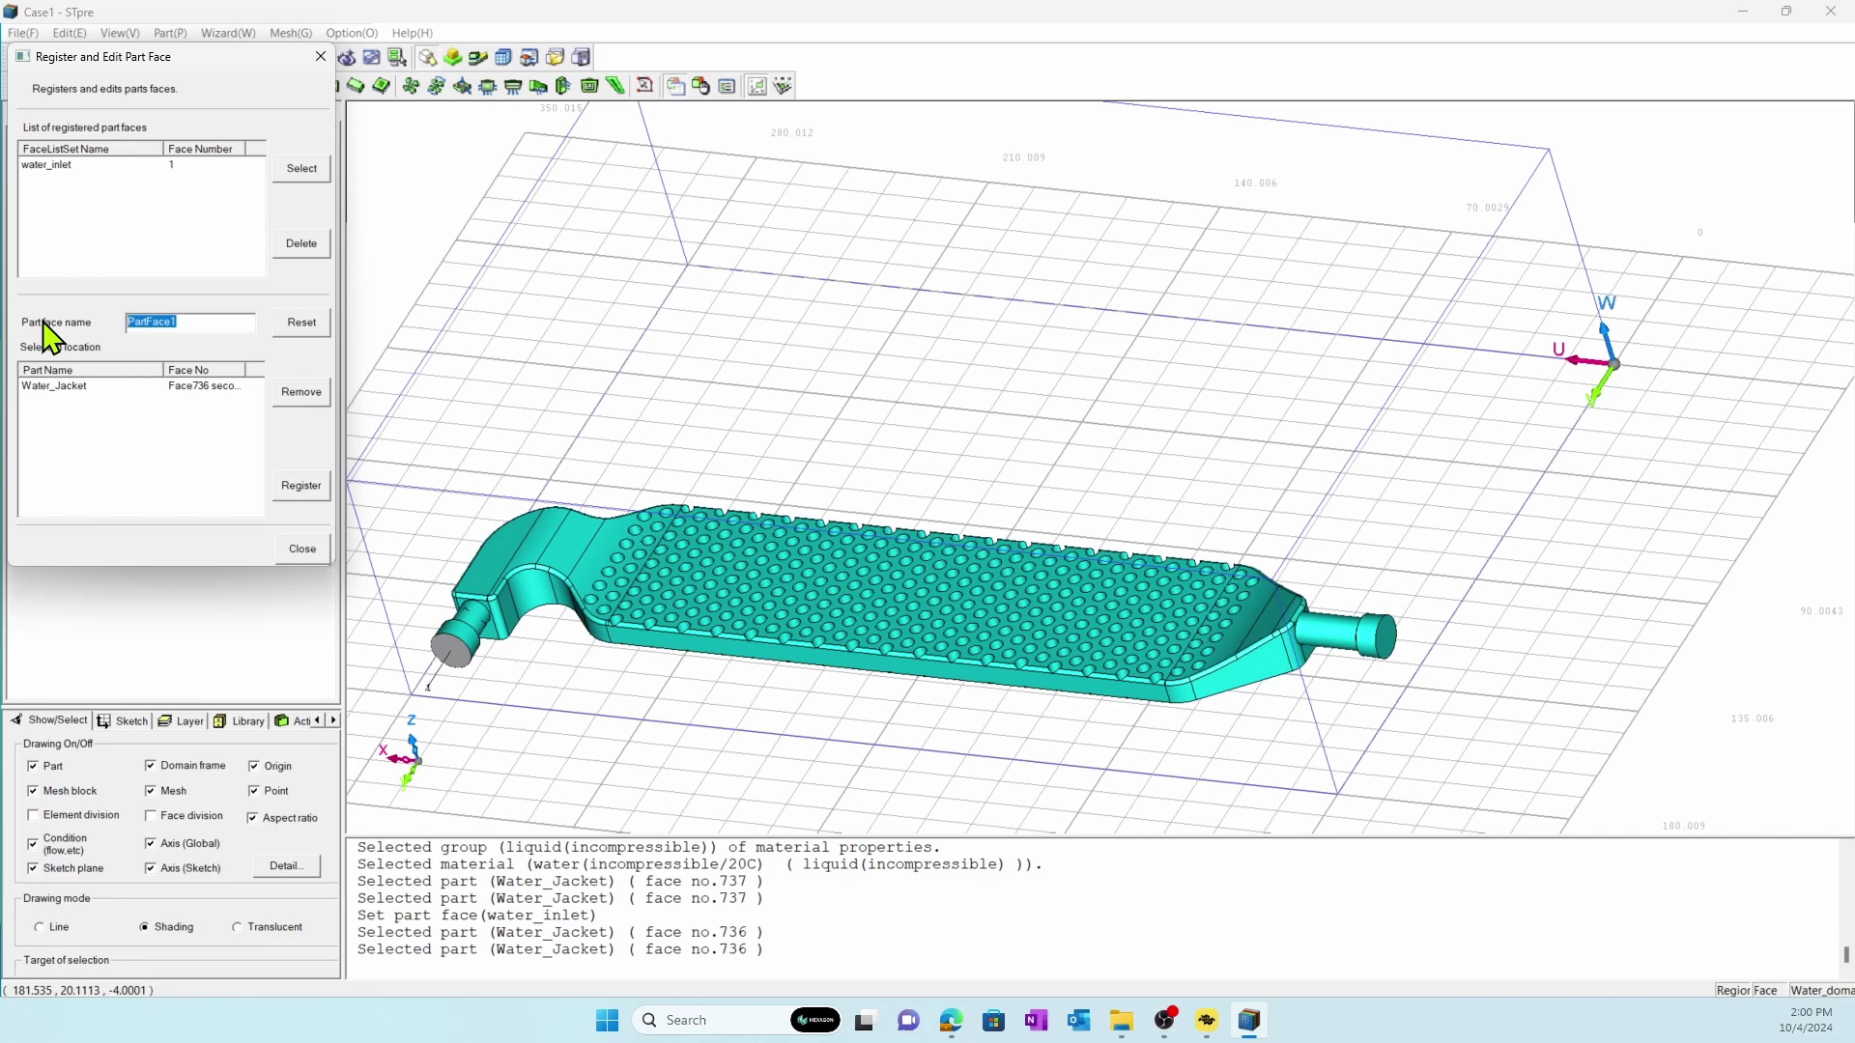
type("water_outlet")
left_click(300, 486)
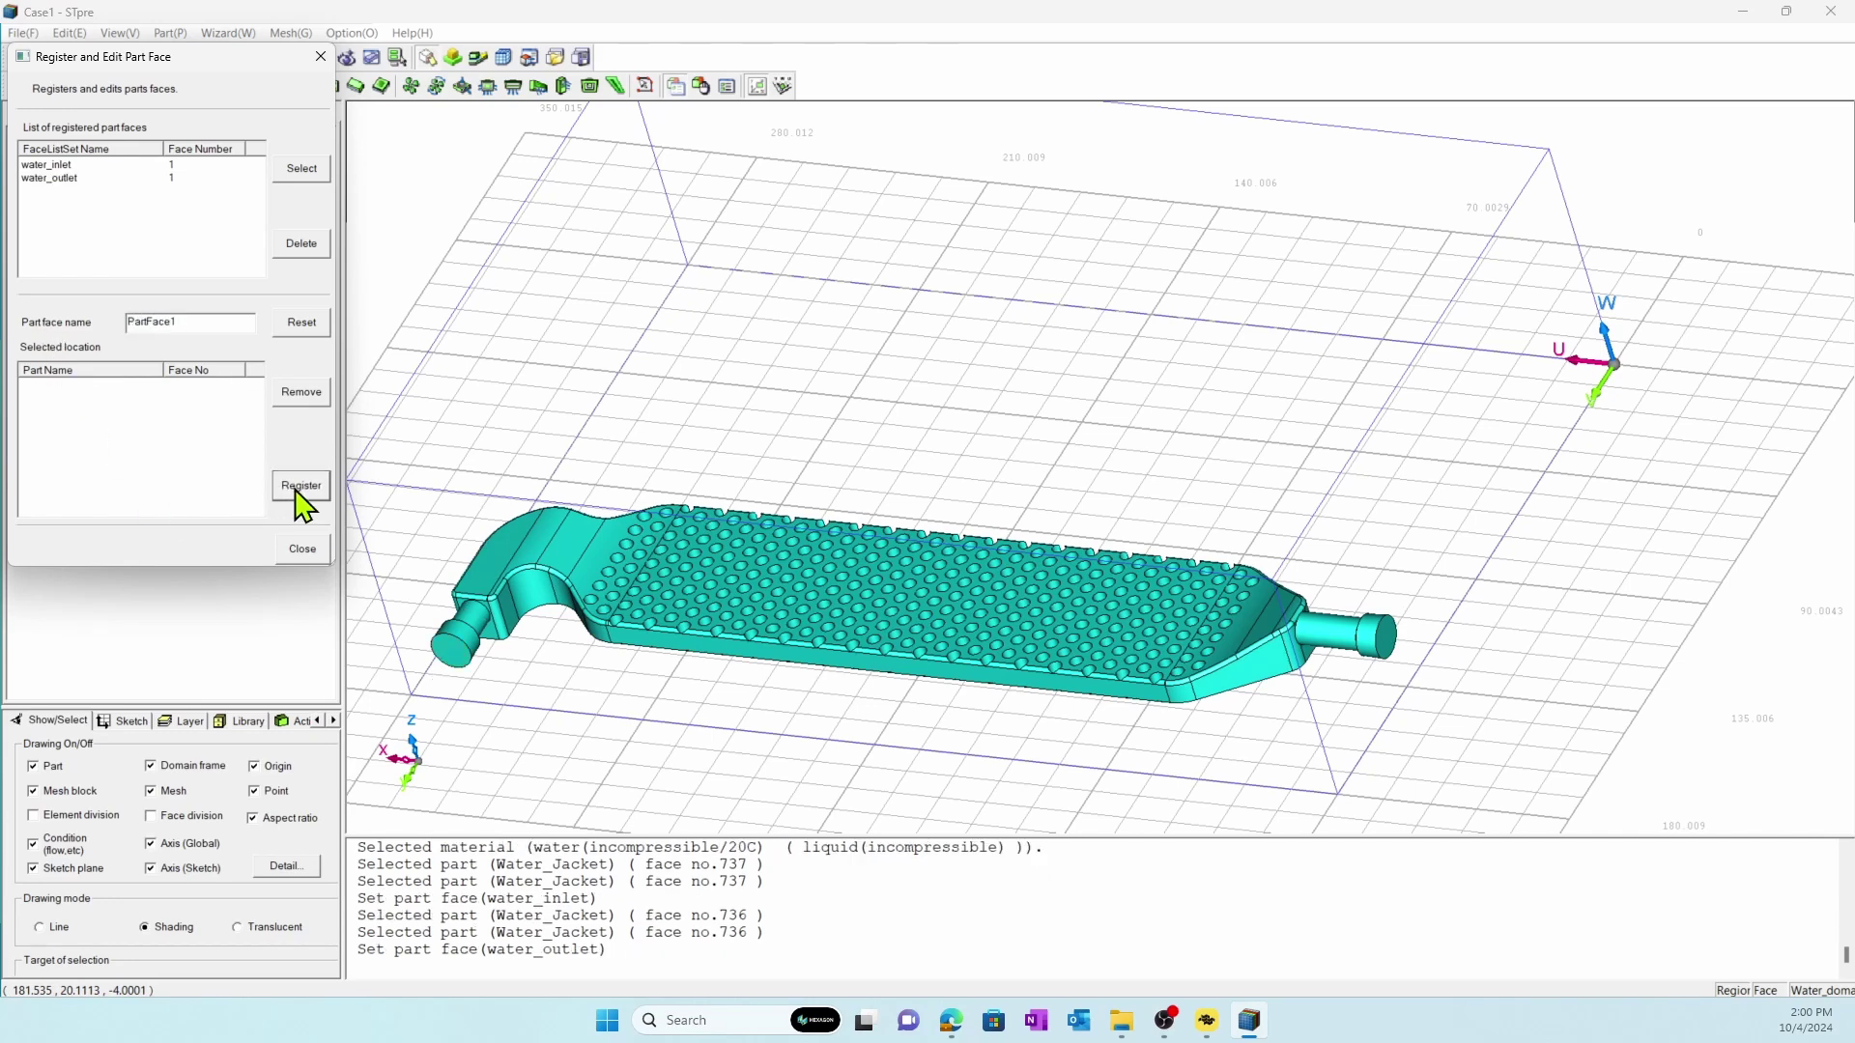
left_click(304, 551)
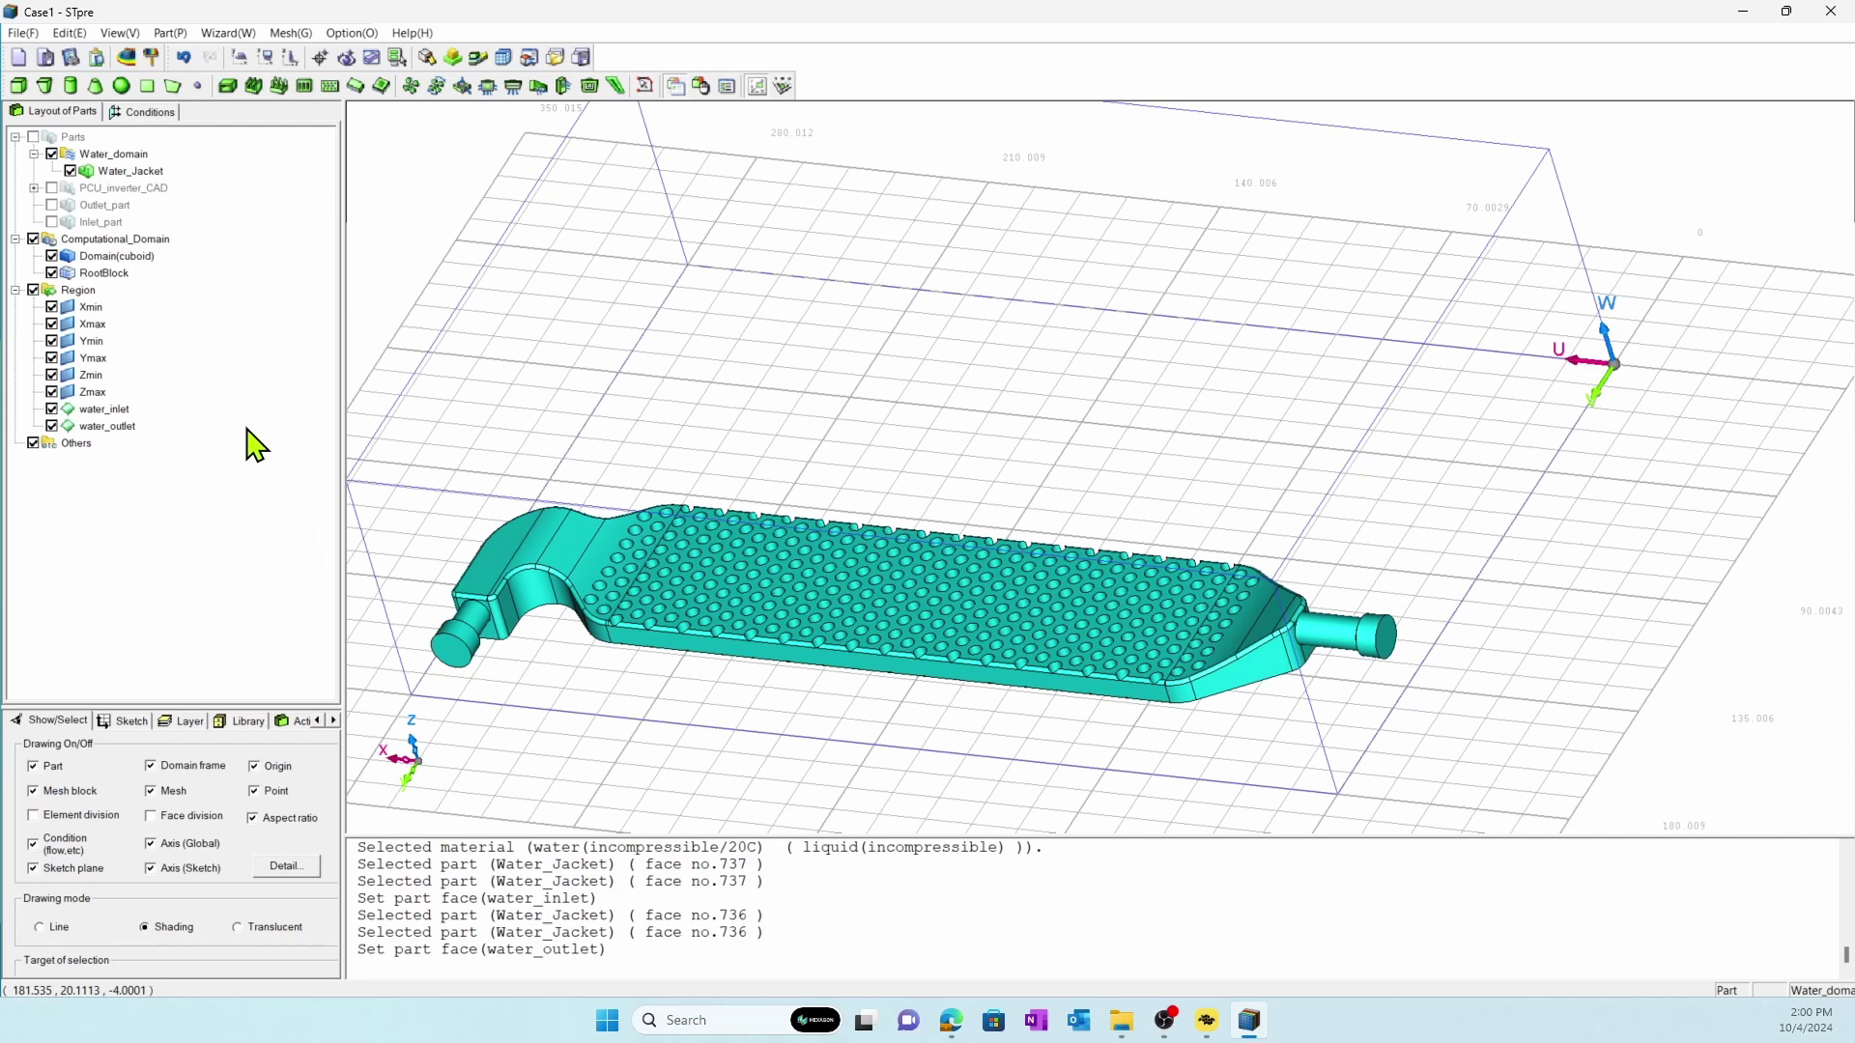
Step: Recalculate the Domain(cuboid) size from the part region, accepting (-140, -110, -4) to (140, 70, 71) mm
double_click(134, 258)
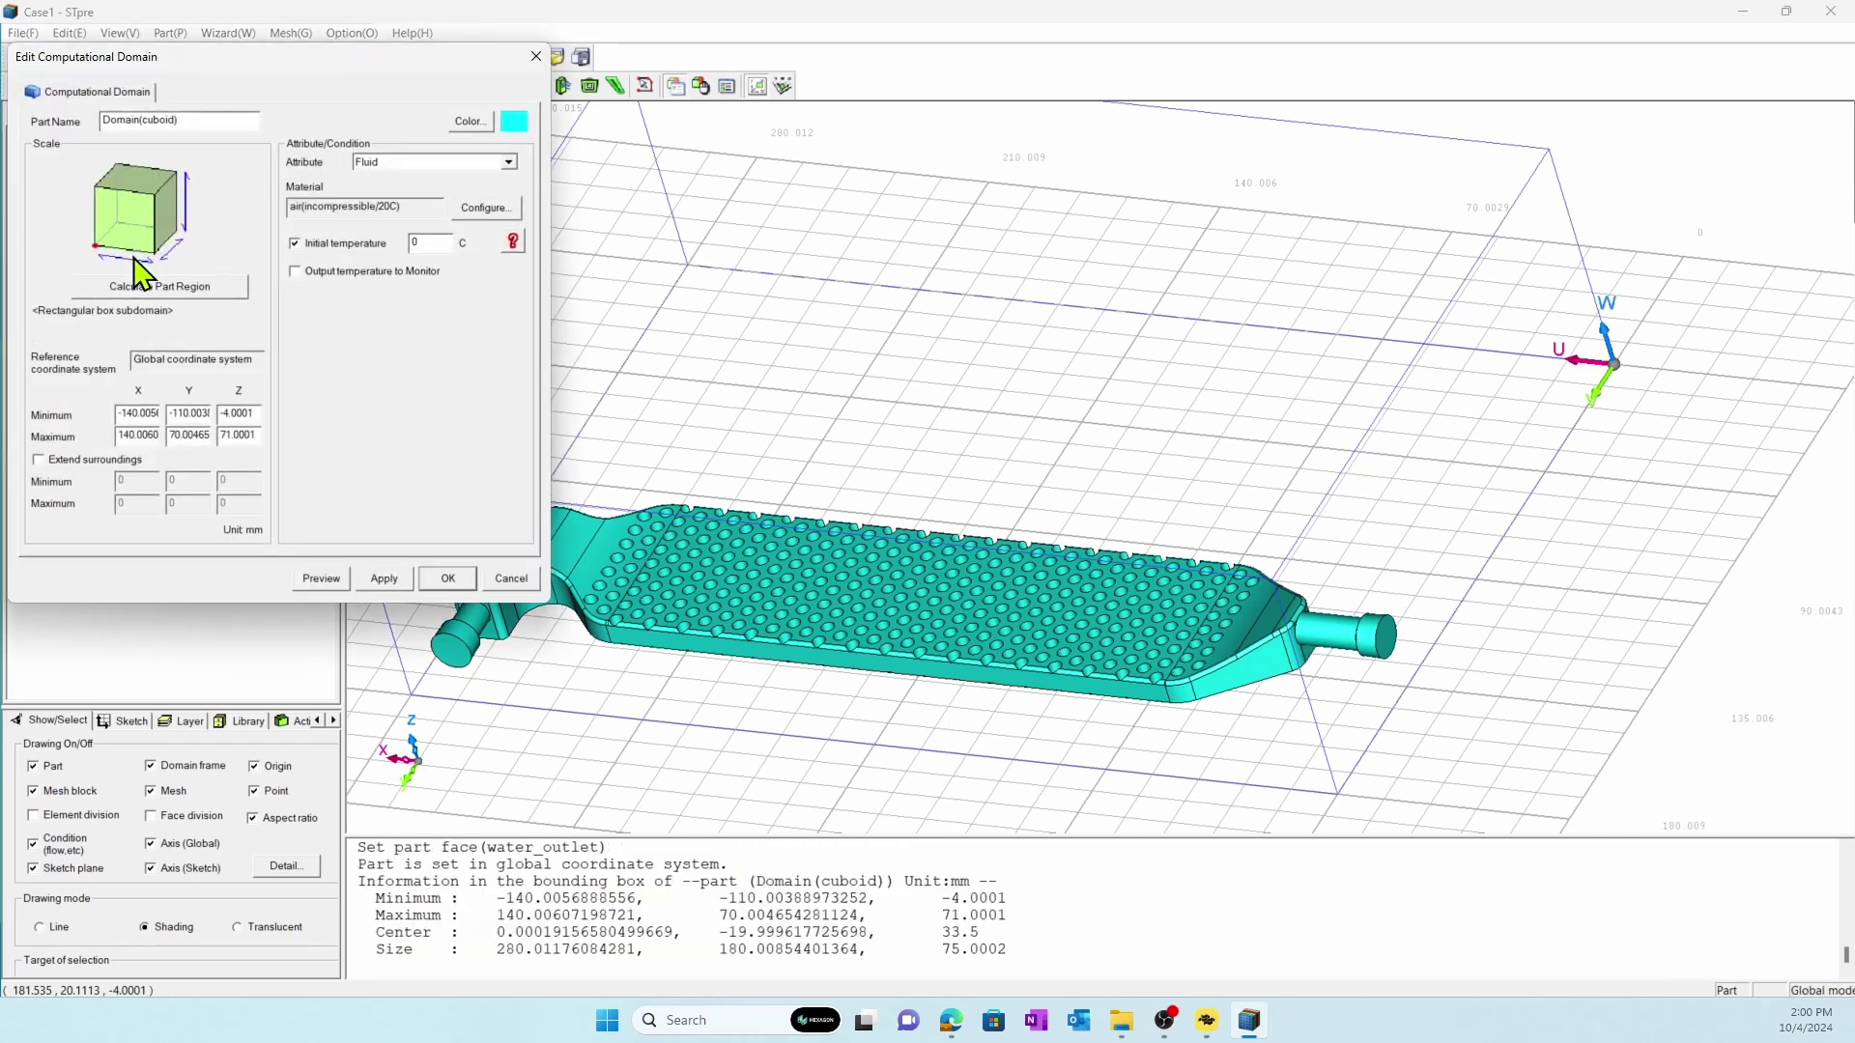
left_click(184, 288)
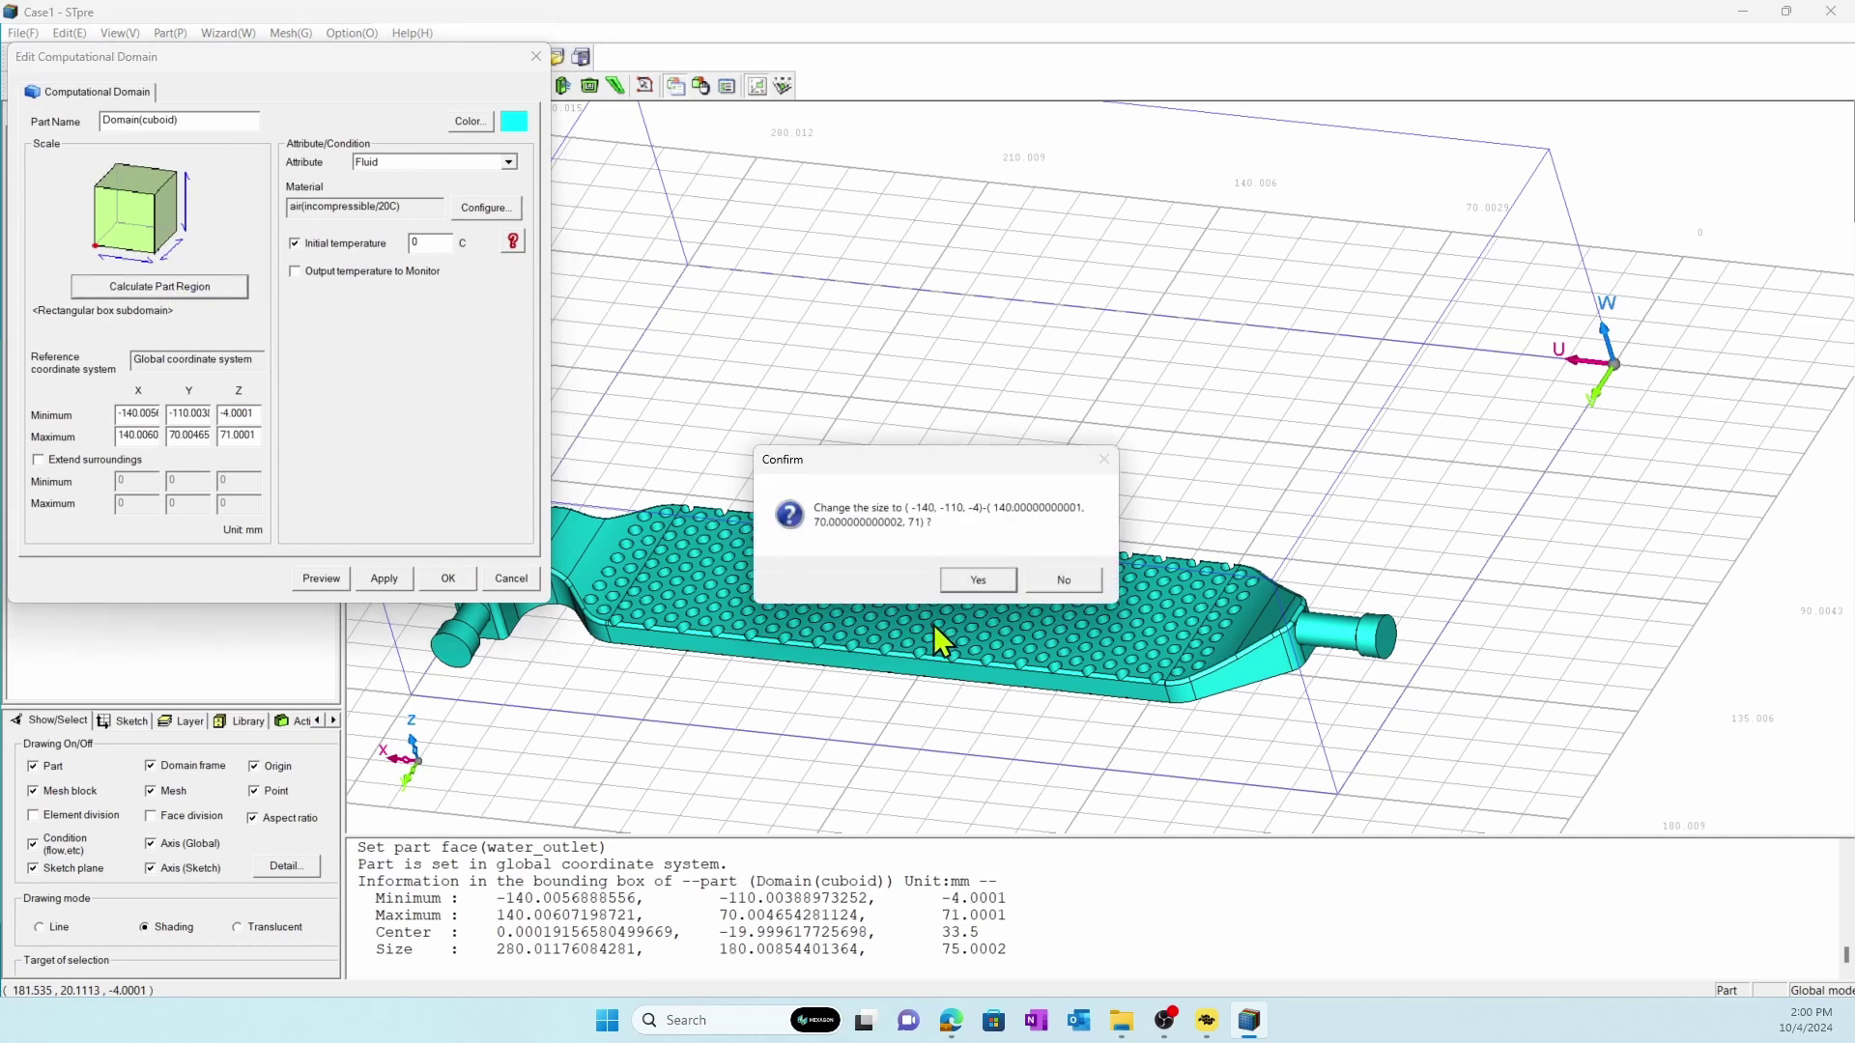
left_click(978, 581)
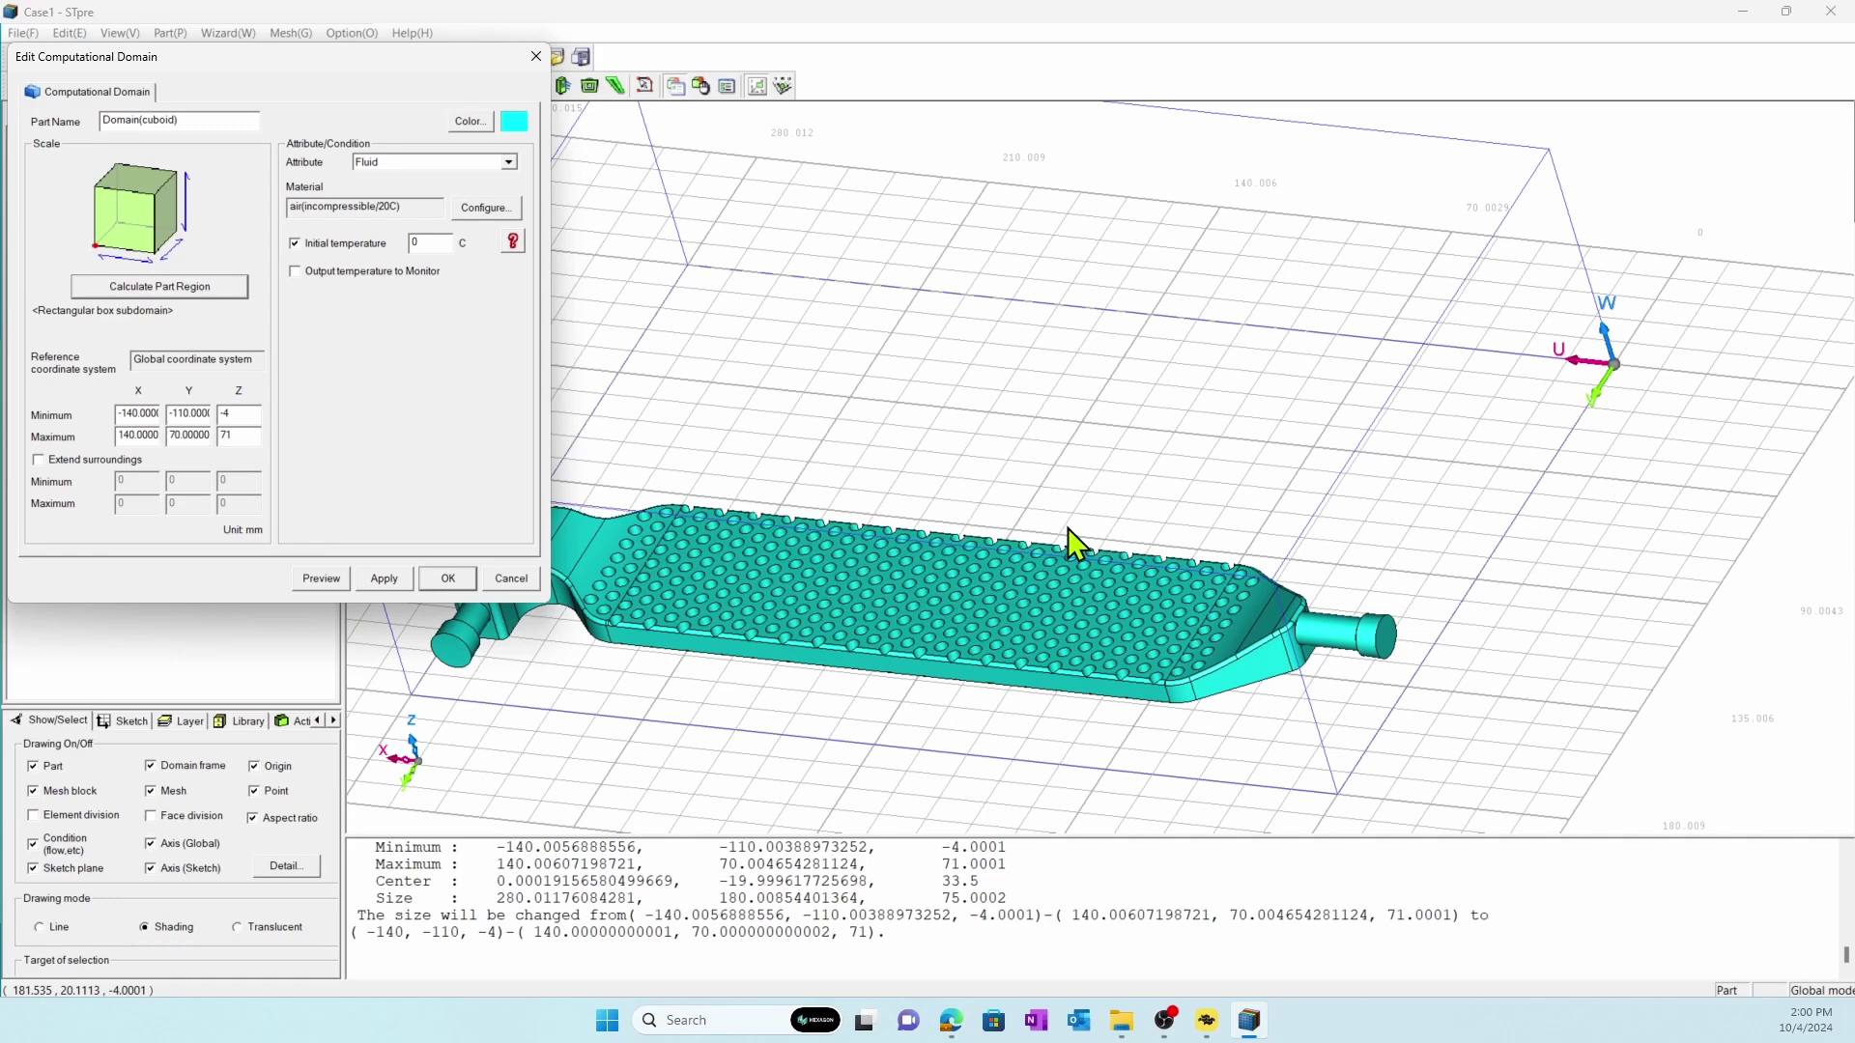
Step: Show all parts, extend the computational domain's surroundings by 200 mm at every minimum and maximum, preview it and apply
scroll(1229, 465, "down", 5)
left_click_drag(381, 61, 687, 290)
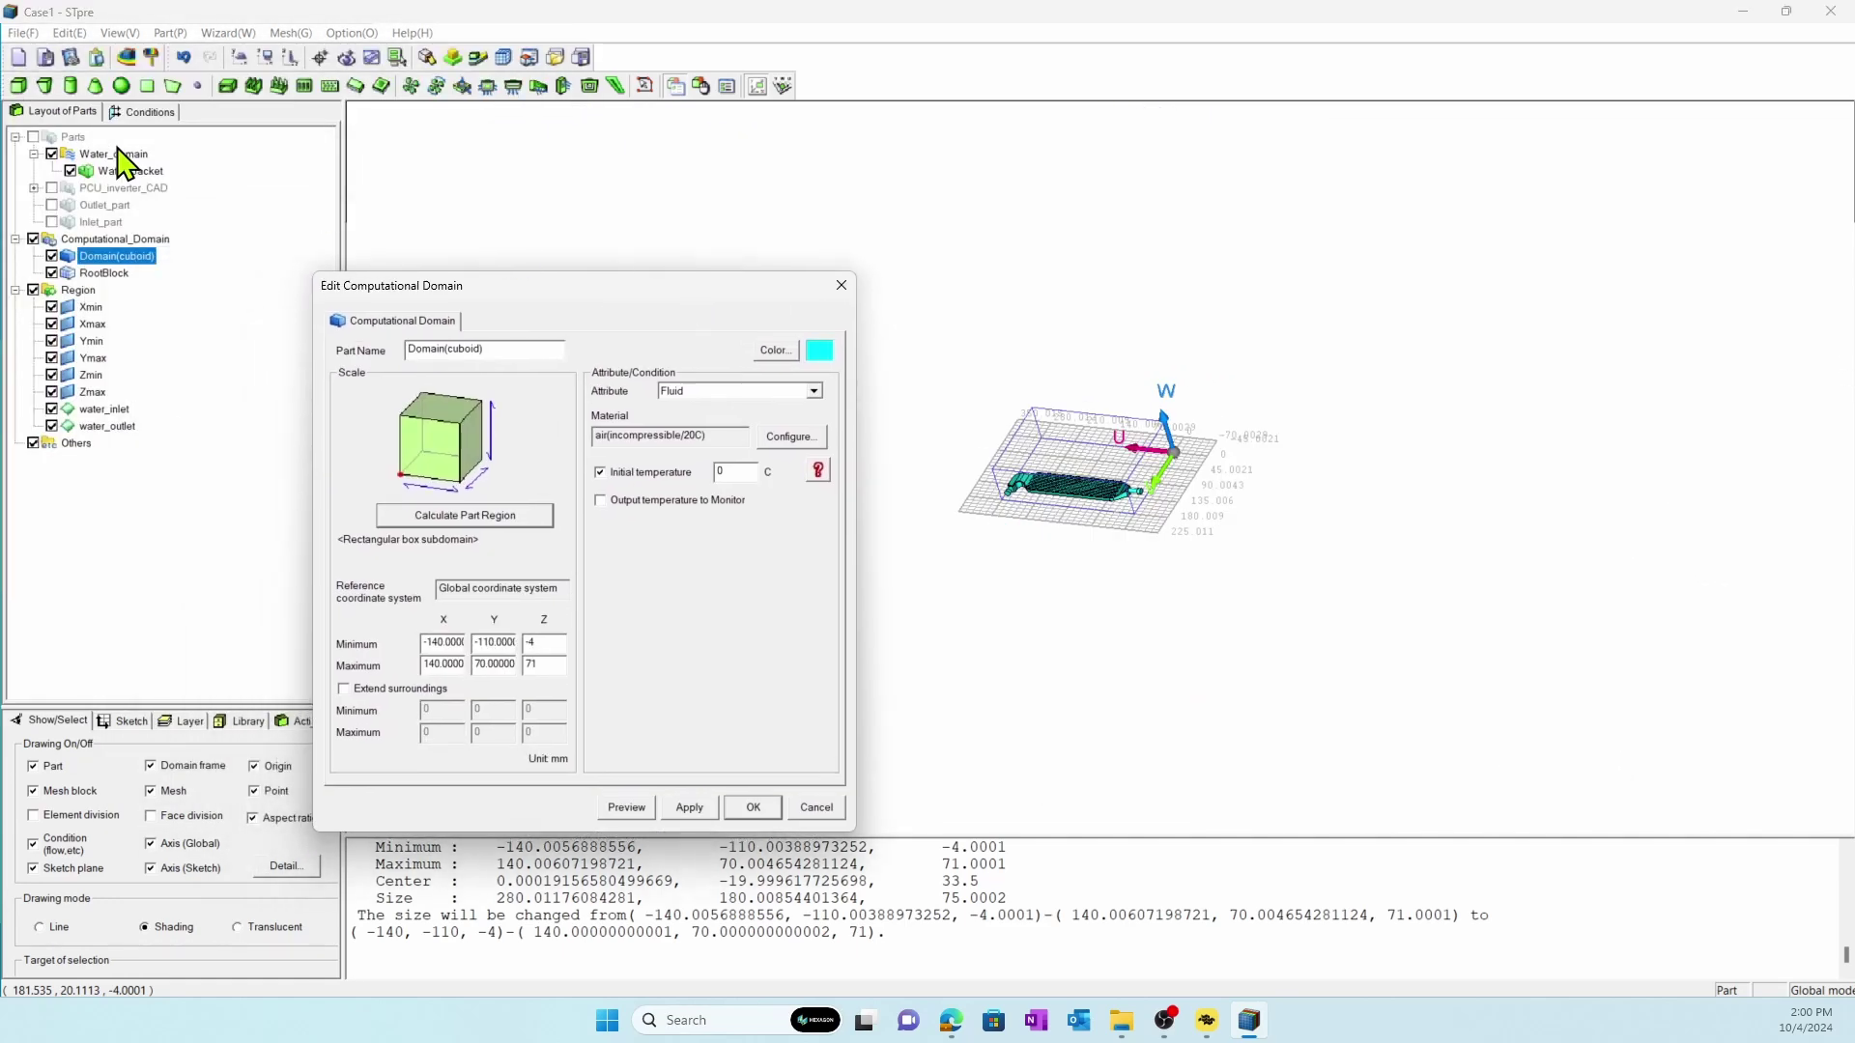
left_click(32, 136)
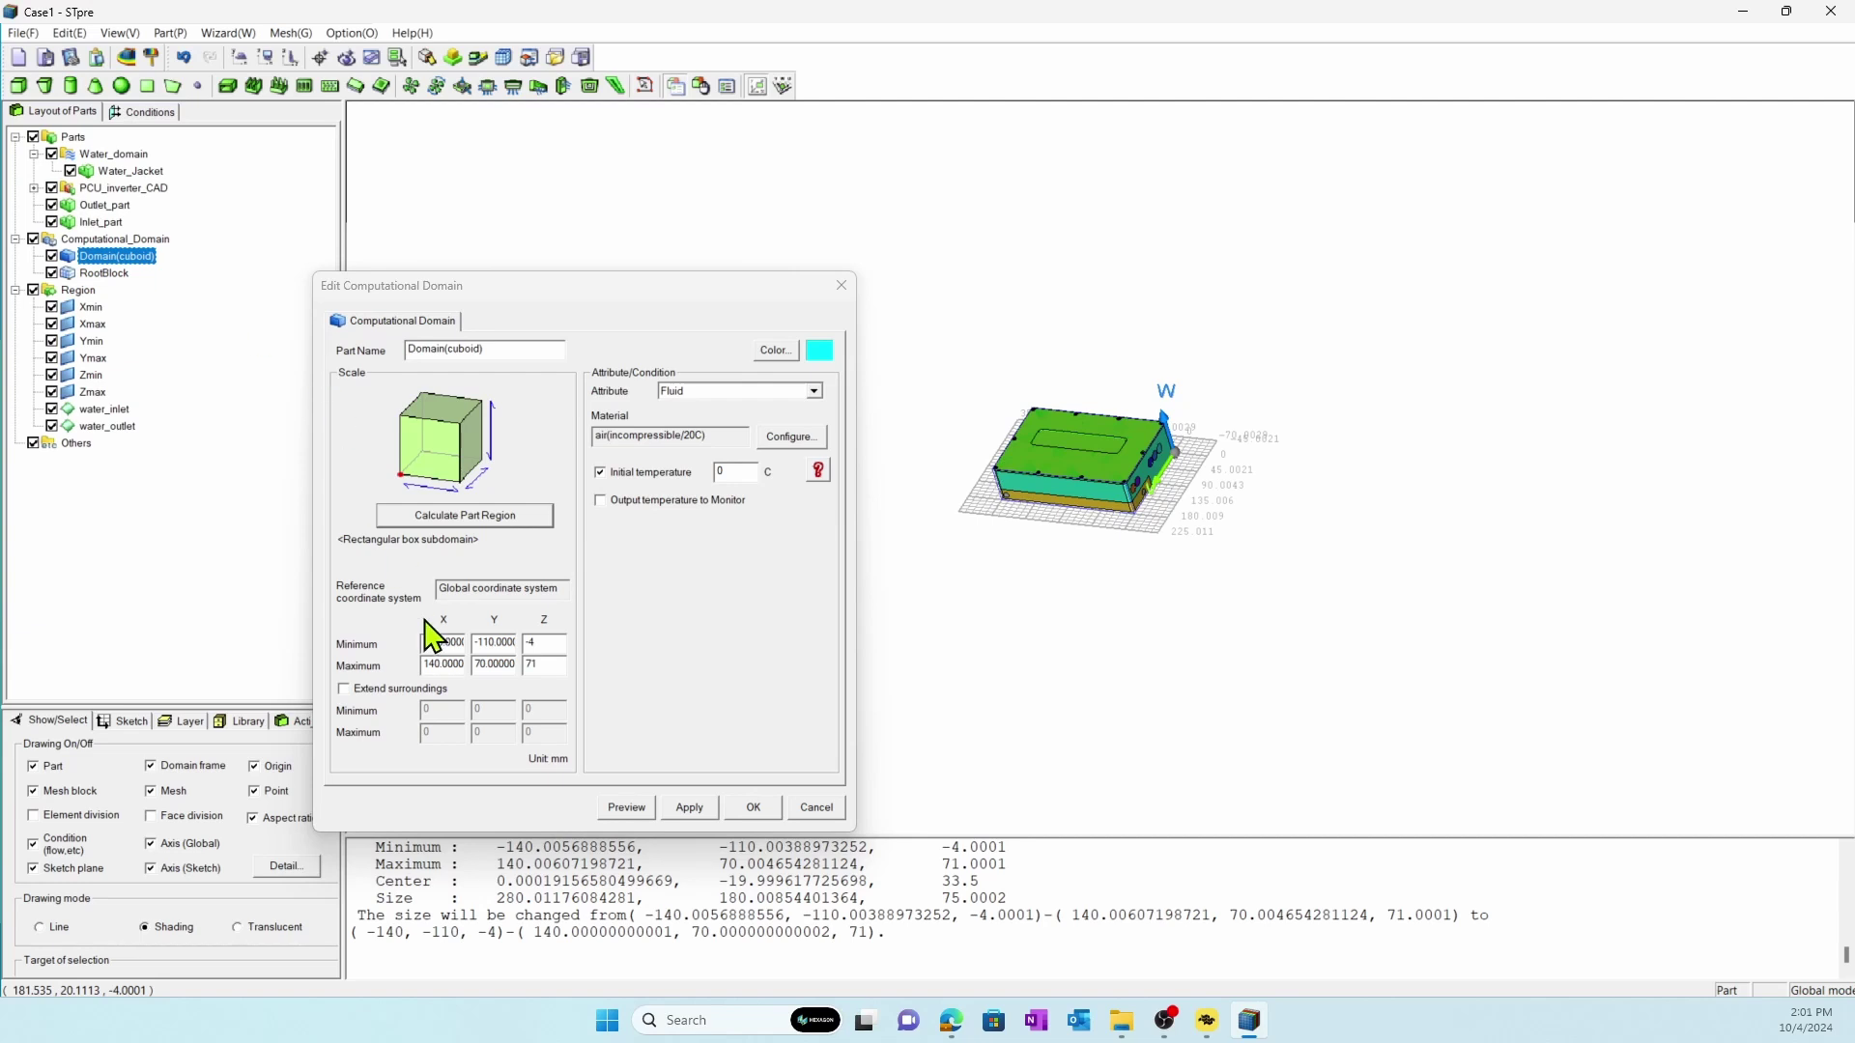
left_click(396, 691)
left_click_drag(446, 711, 326, 712)
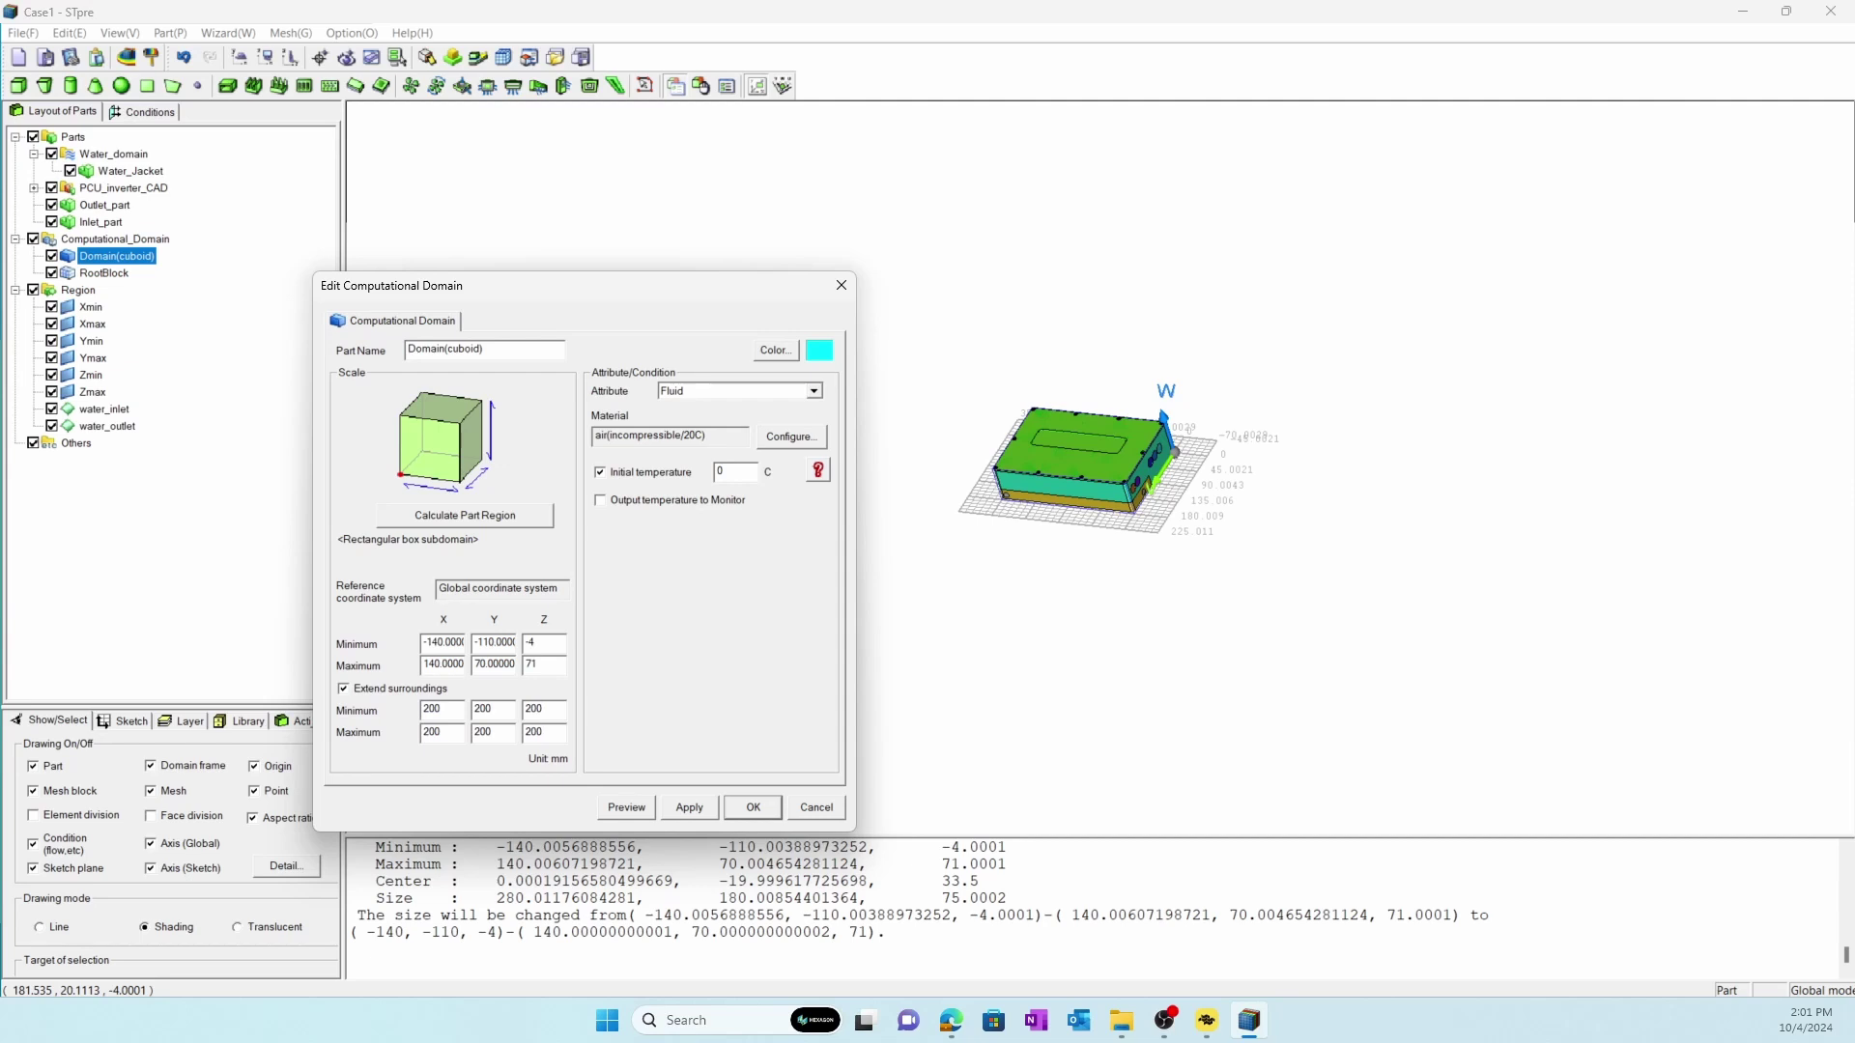
left_click(621, 809)
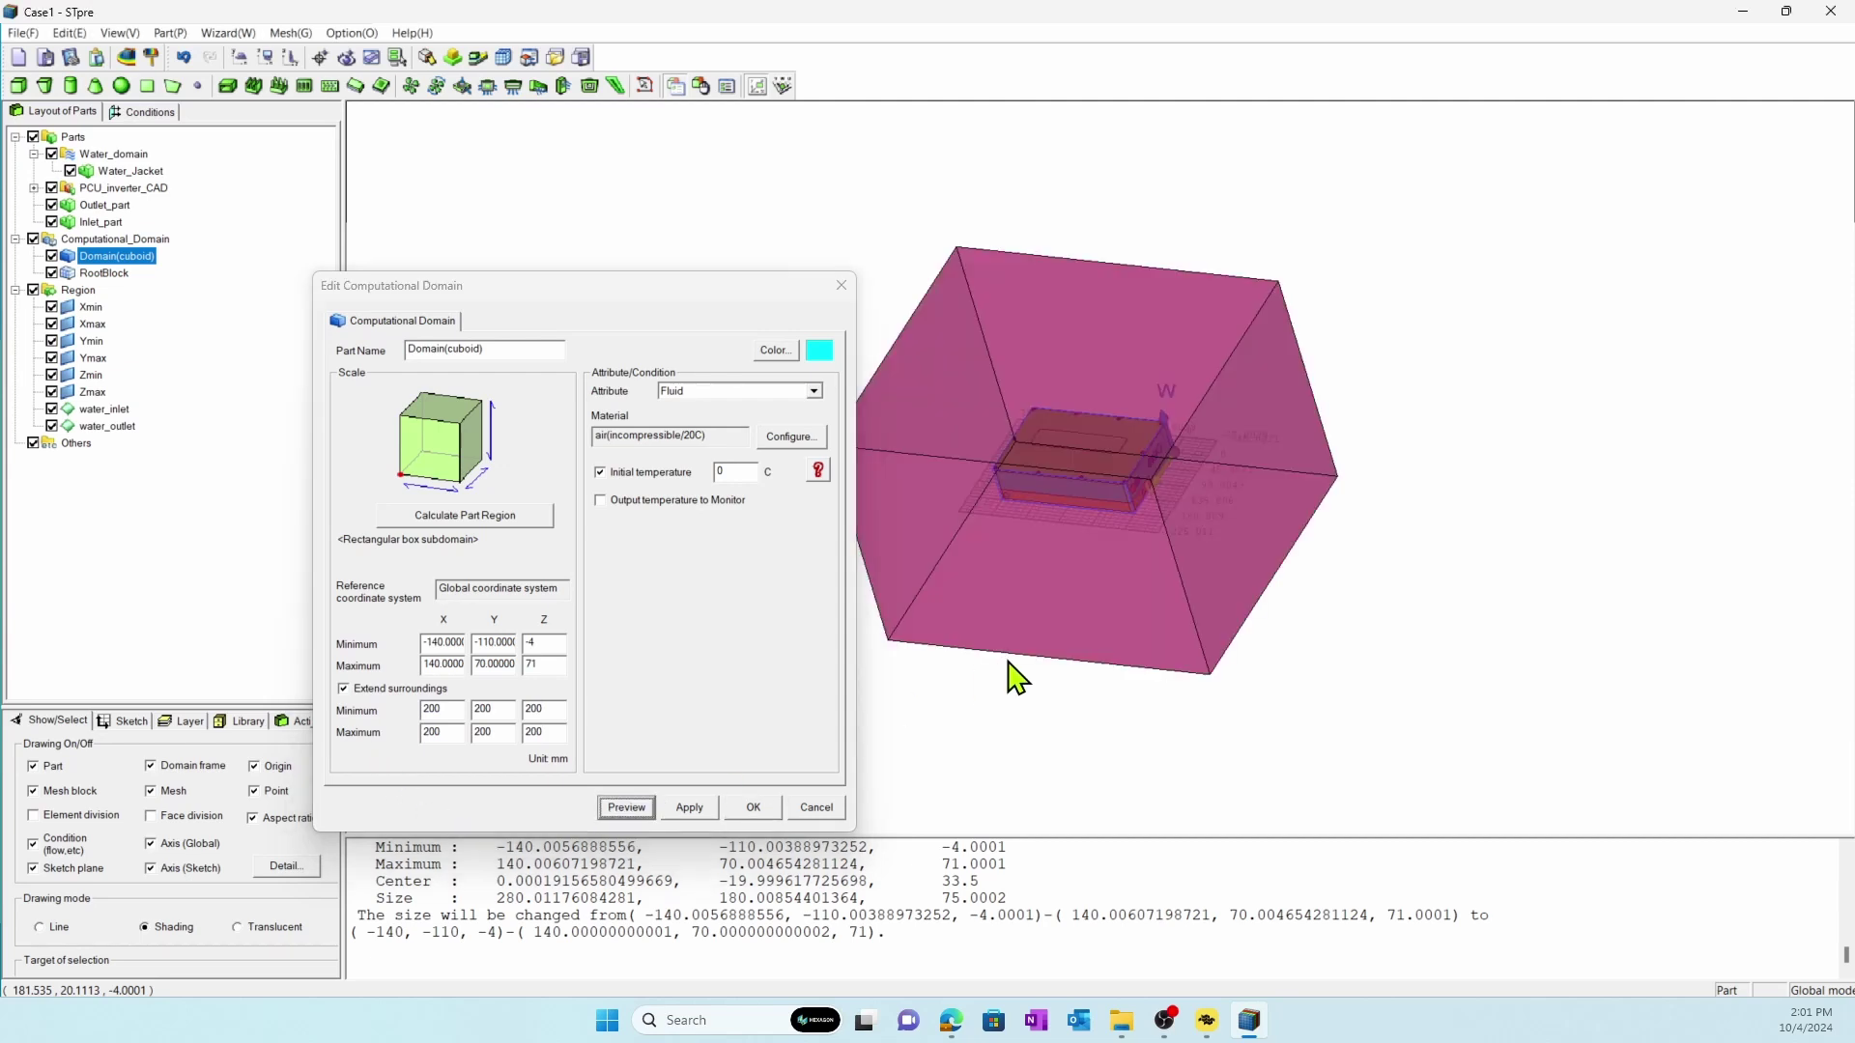
left_click(753, 808)
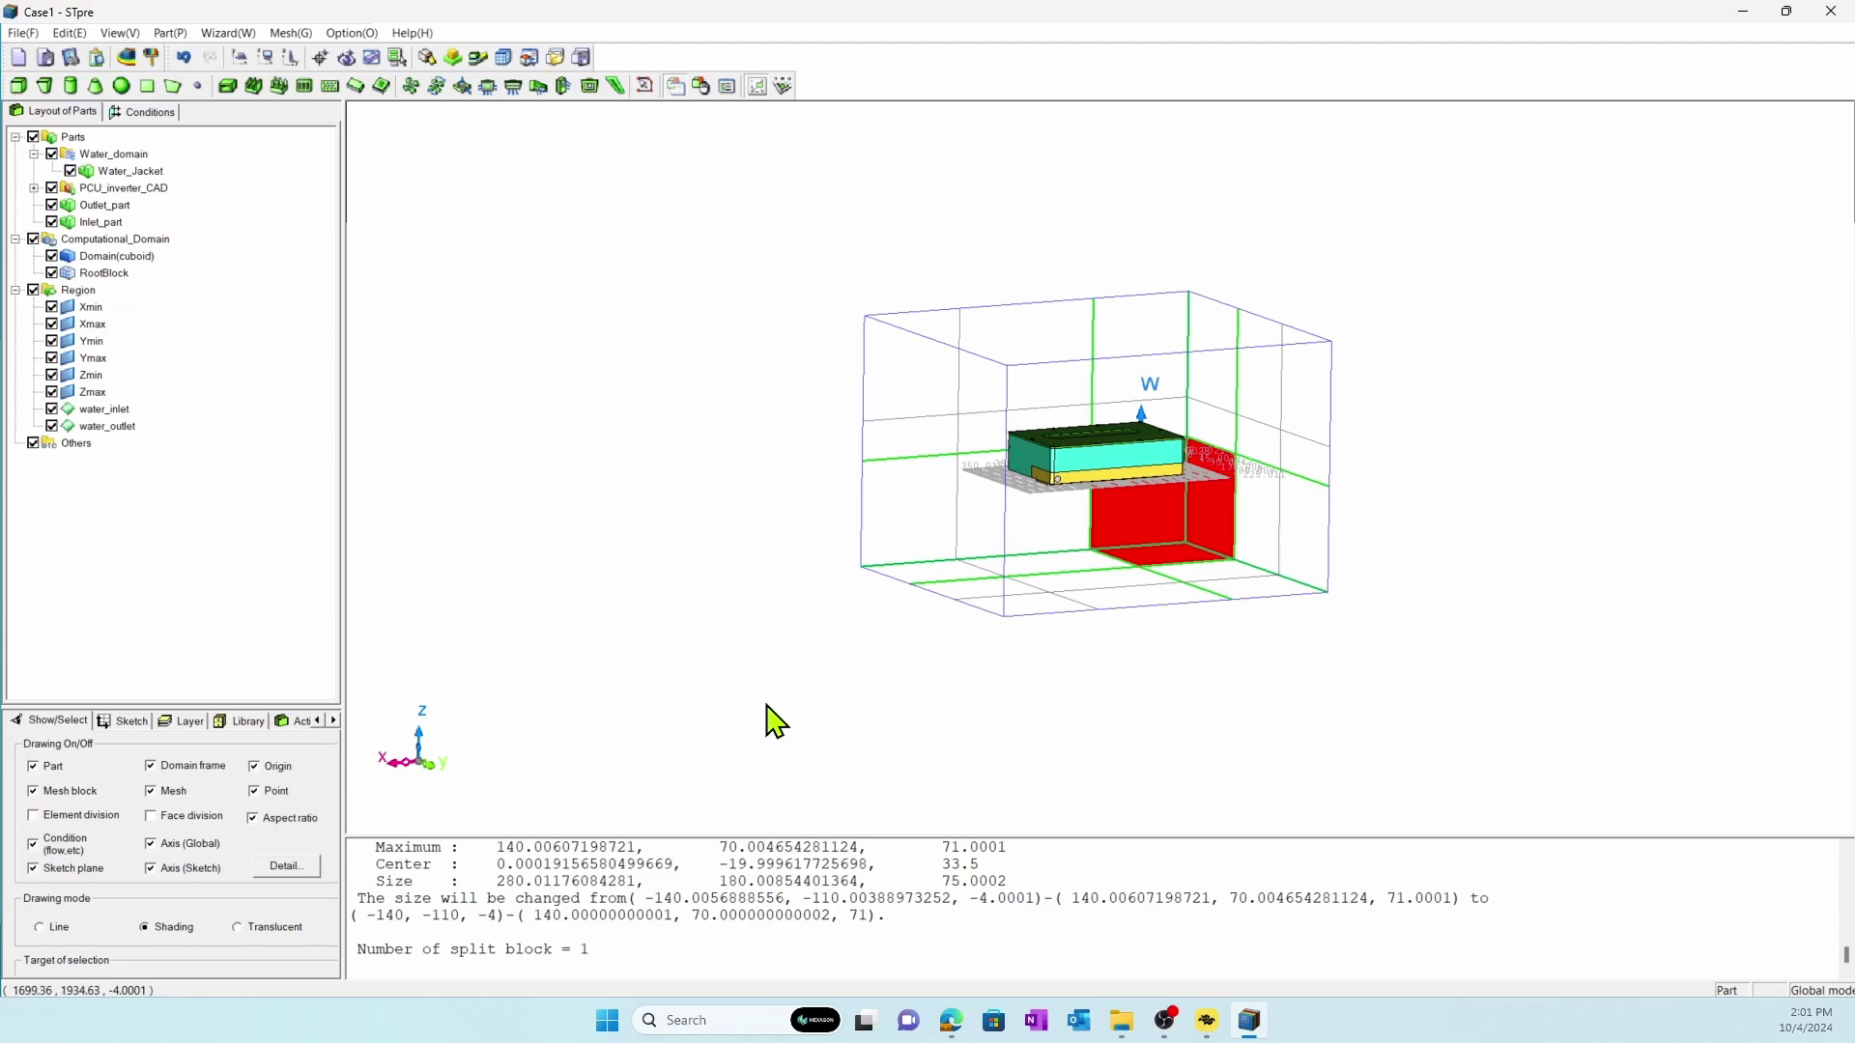
Step: Select the inverter's top cover, show only Cover_org, and turn off the aspect ratio display
middle_click_drag(767, 660, 783, 745)
scroll(835, 591, "up", 8)
scroll(945, 594, "down", 8)
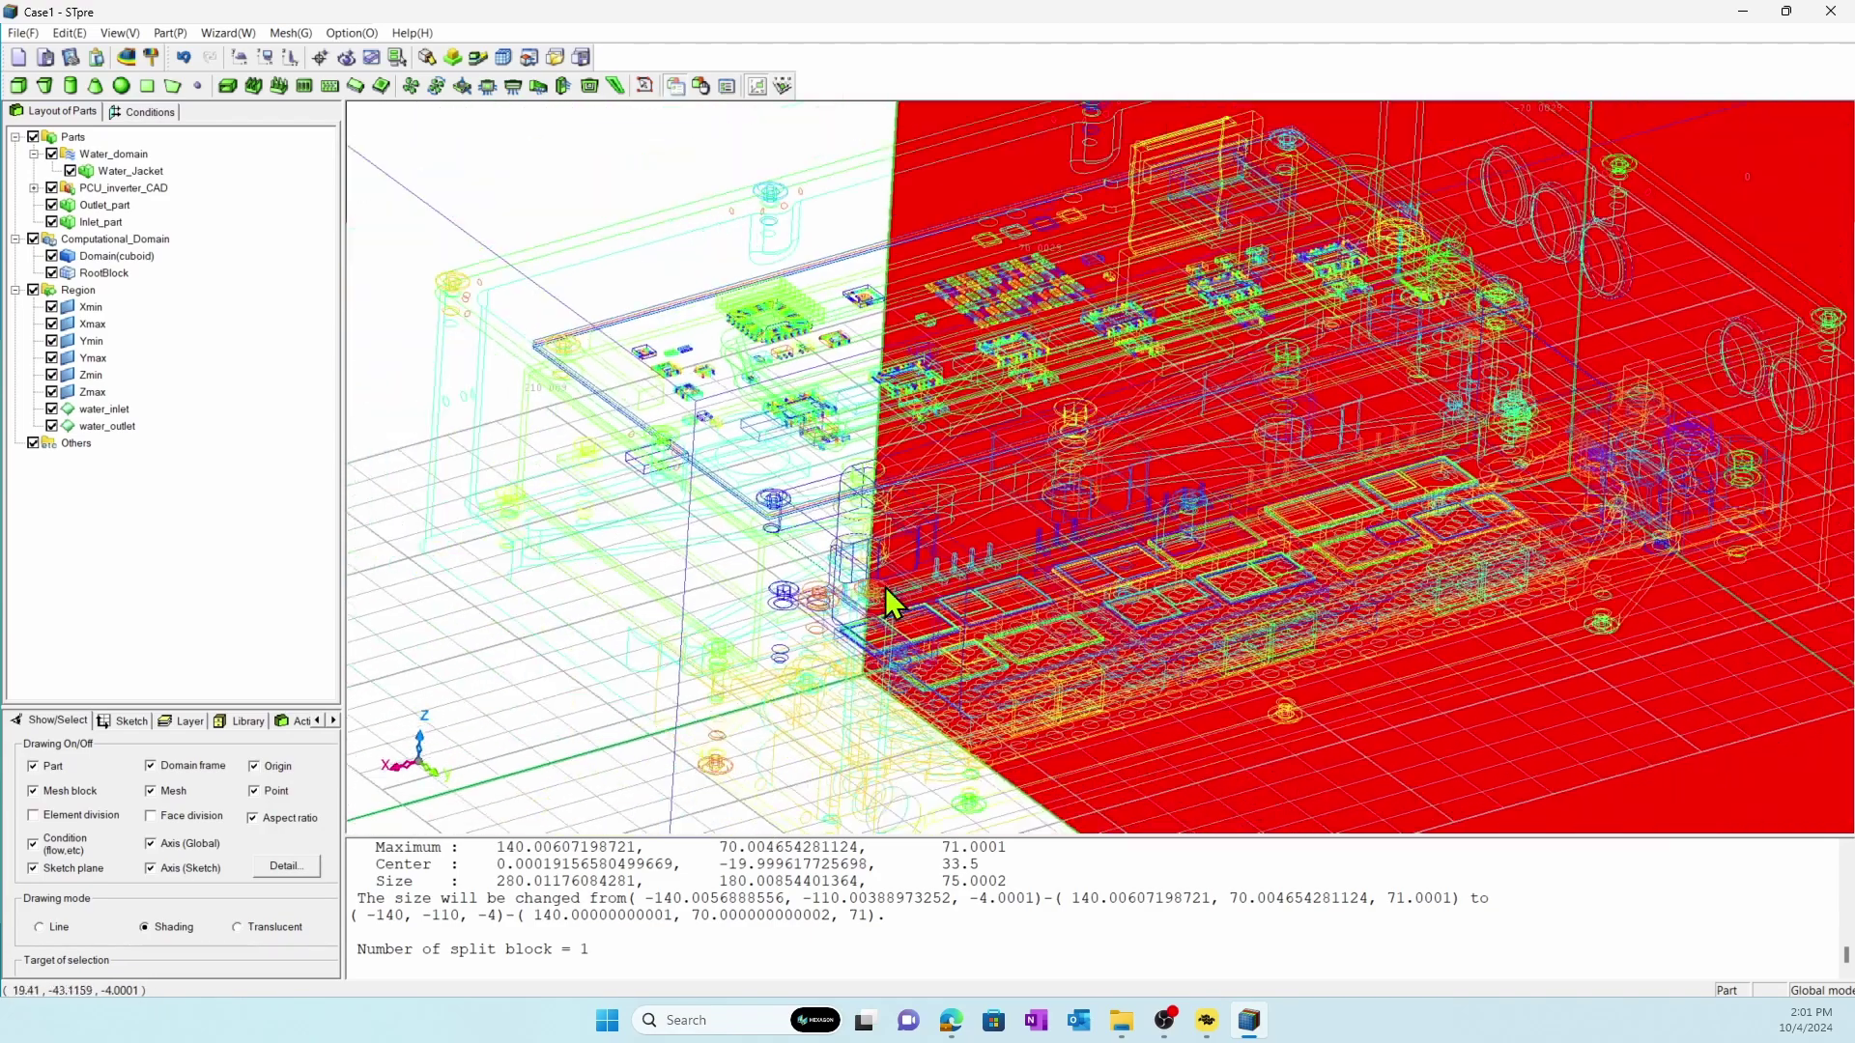
left_click(925, 444)
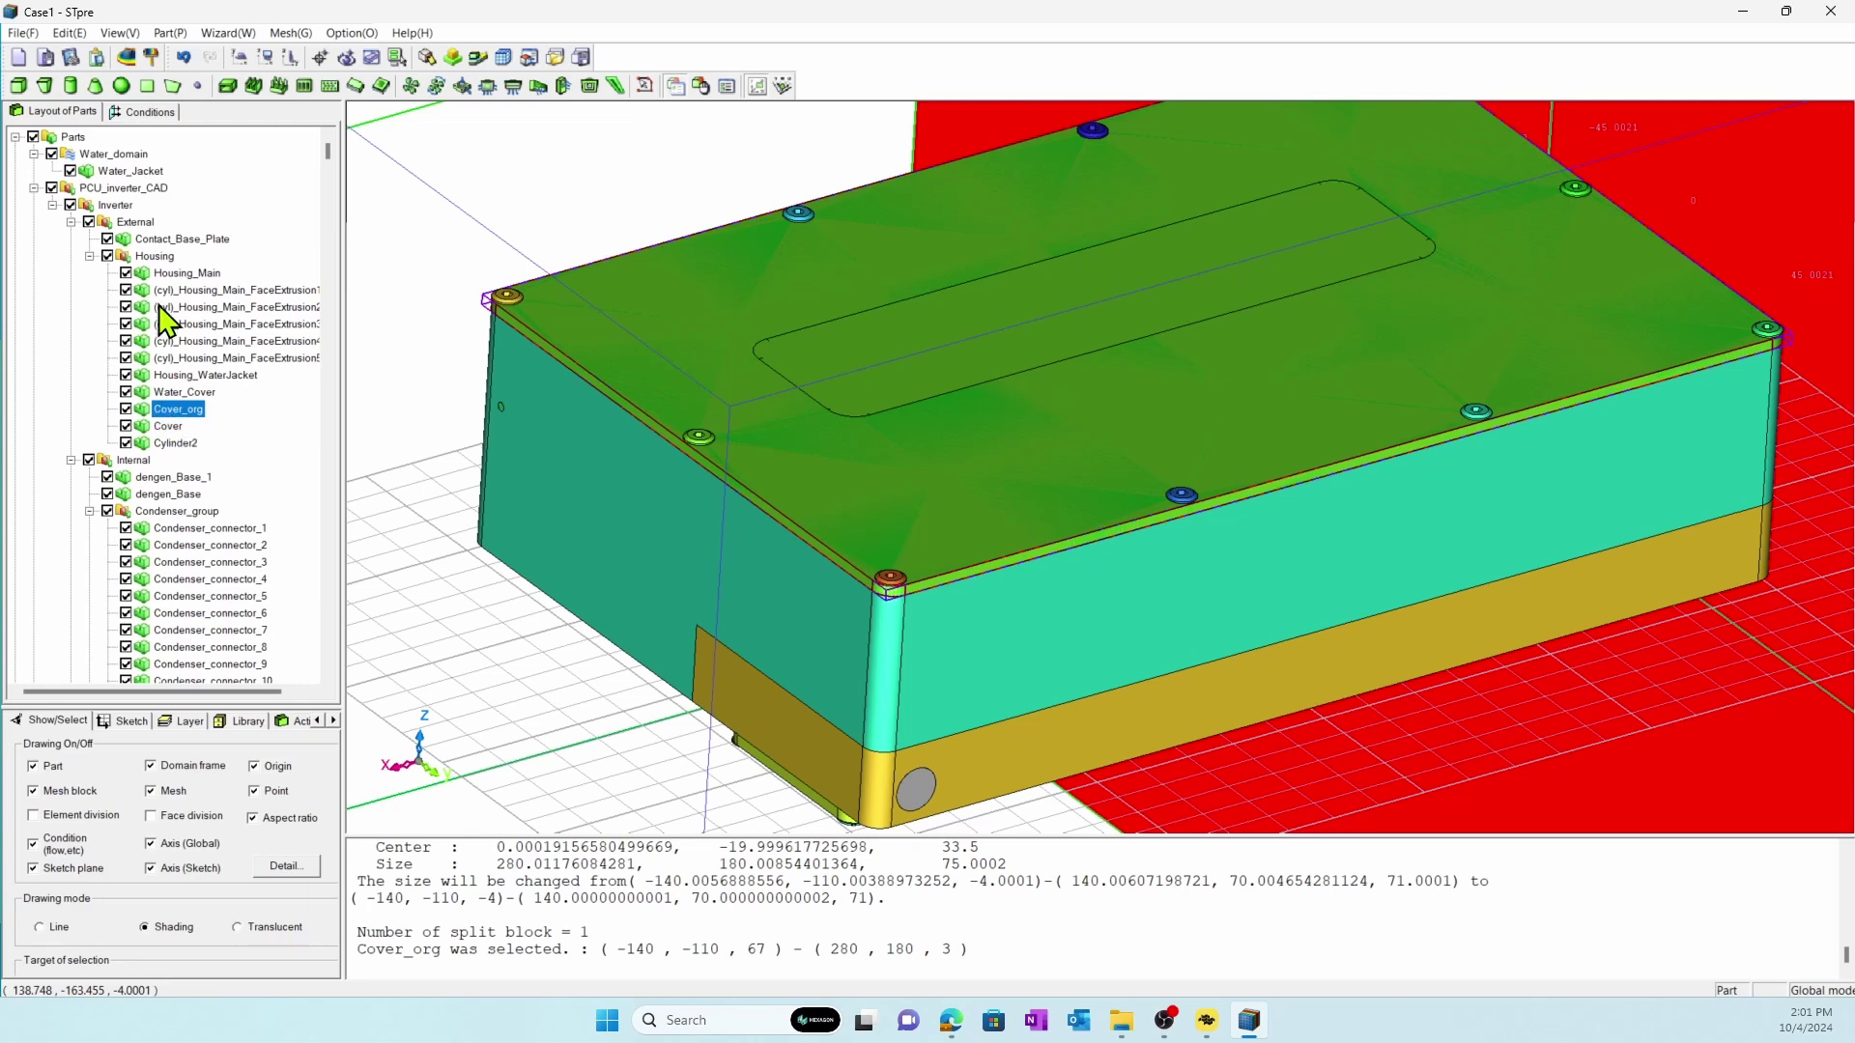
left_click(33, 136)
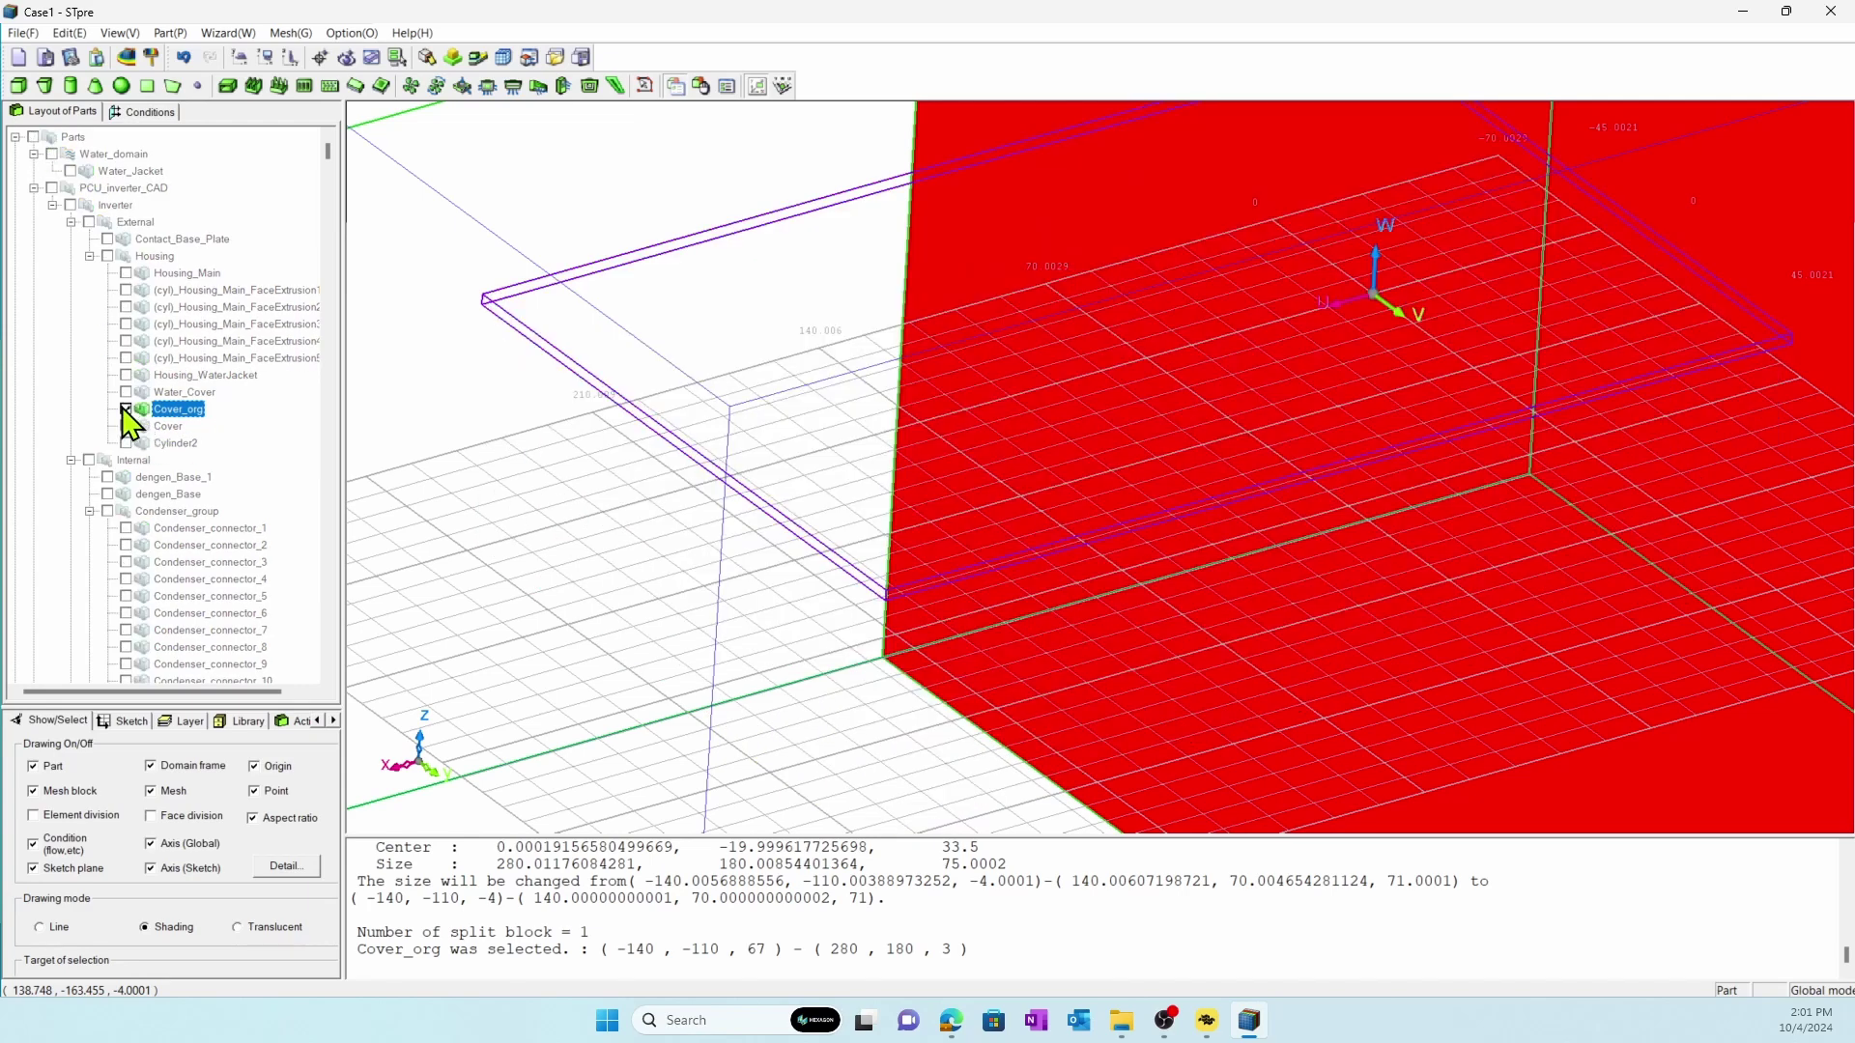
left_click(126, 409)
left_click(253, 818)
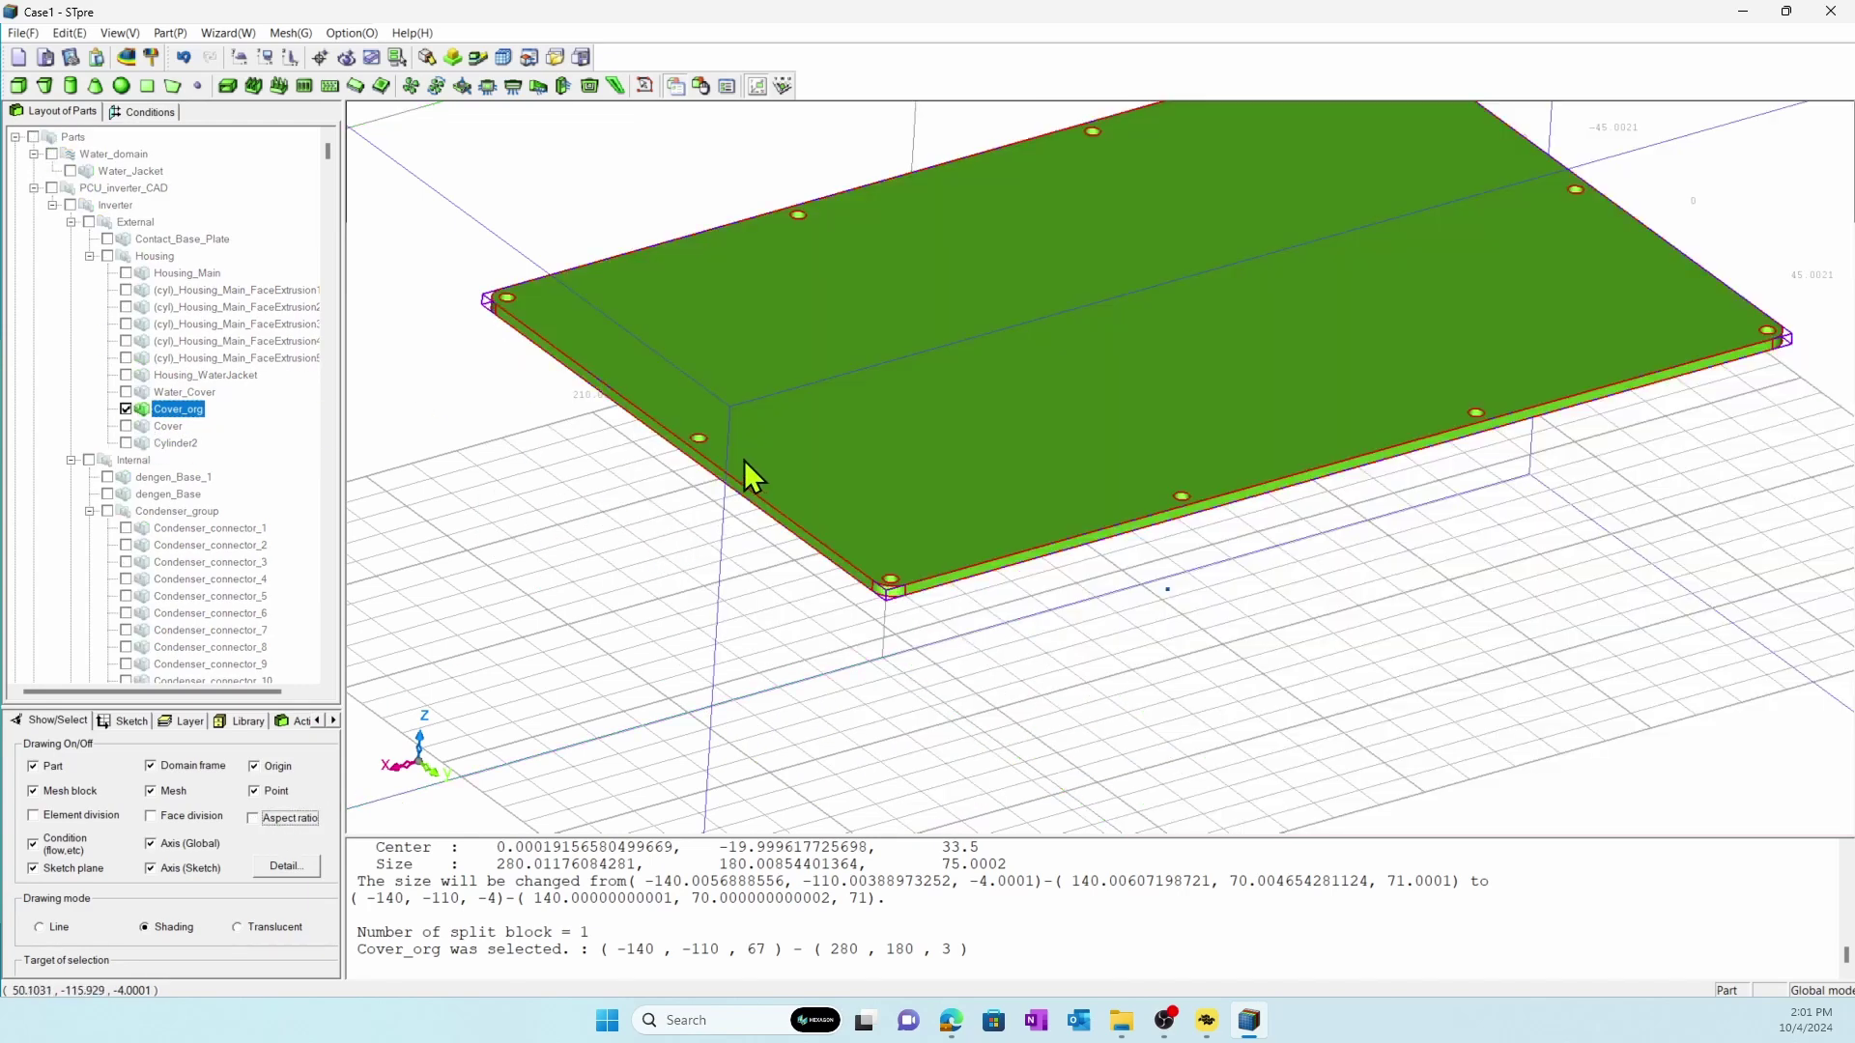
right_click_drag(744, 460, 771, 535)
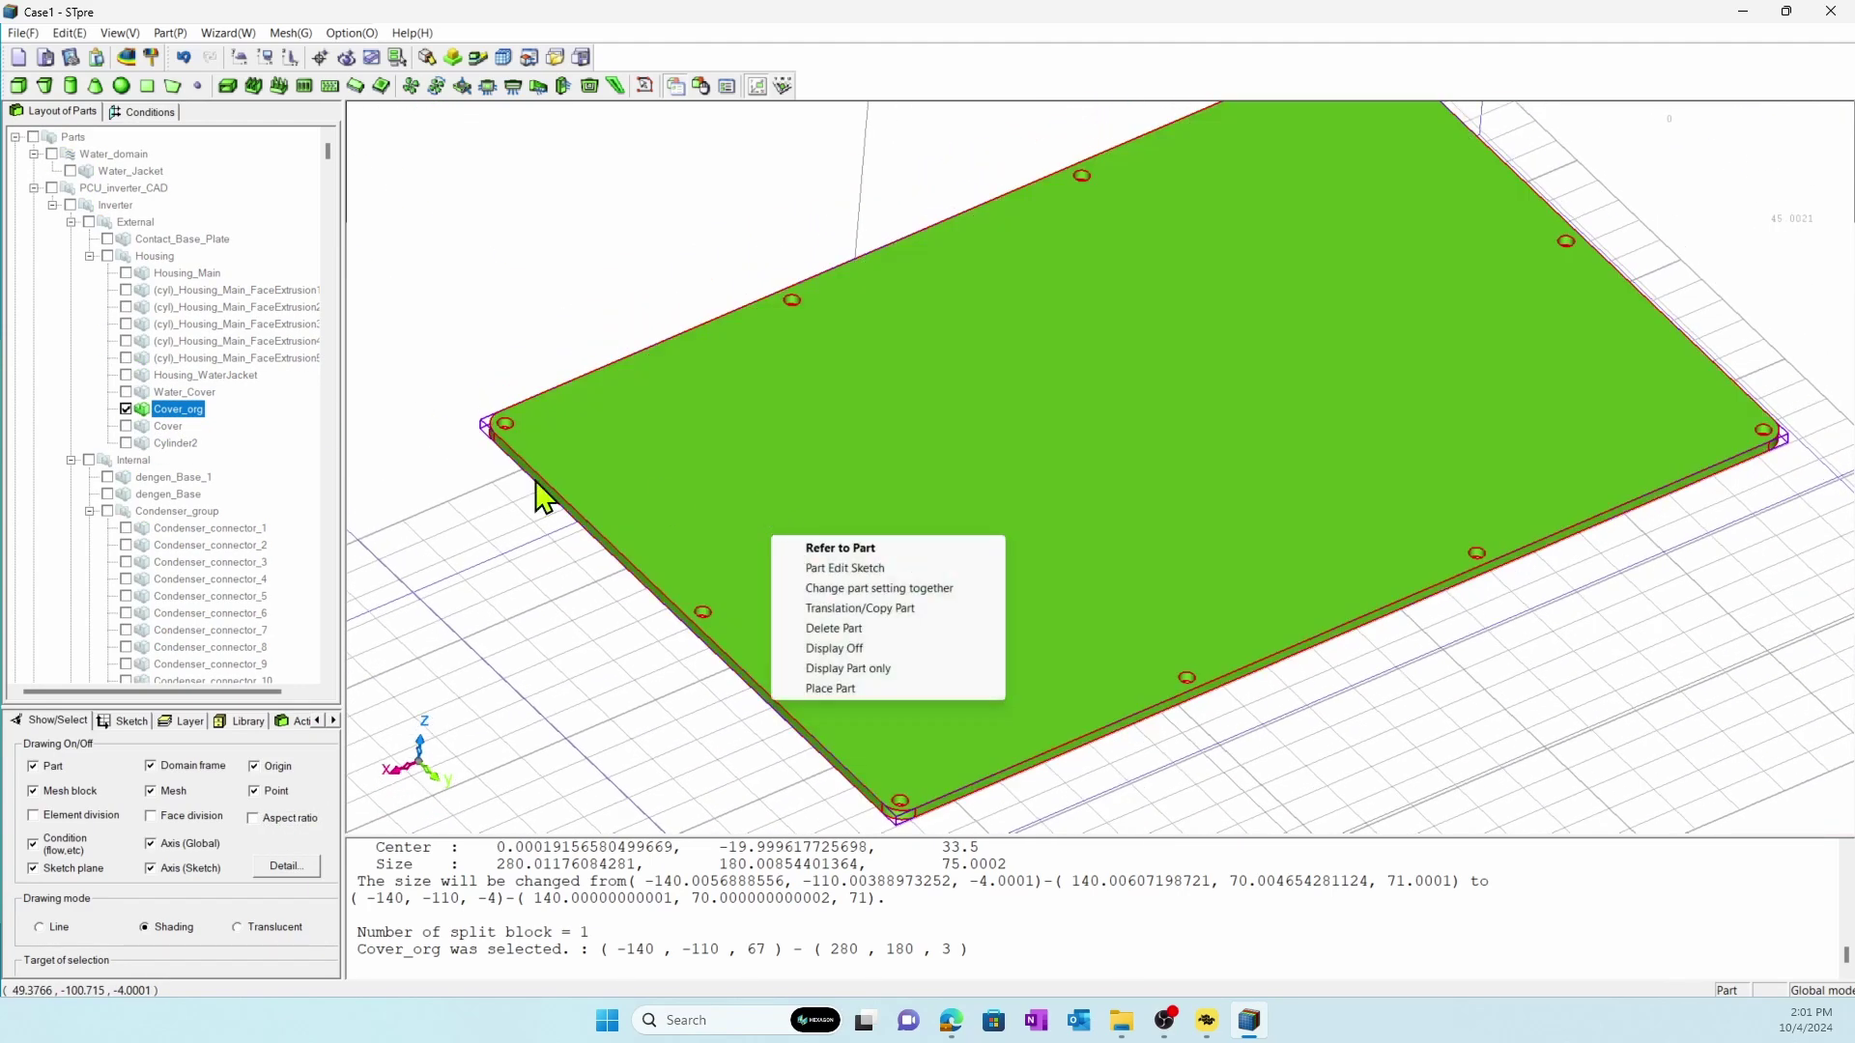
Step: Display Cover instead of Cover_org and make the Cover part a virtual part
left_click(126, 426)
left_click(126, 409)
right_click_drag(703, 478, 286, 538)
double_click(174, 427)
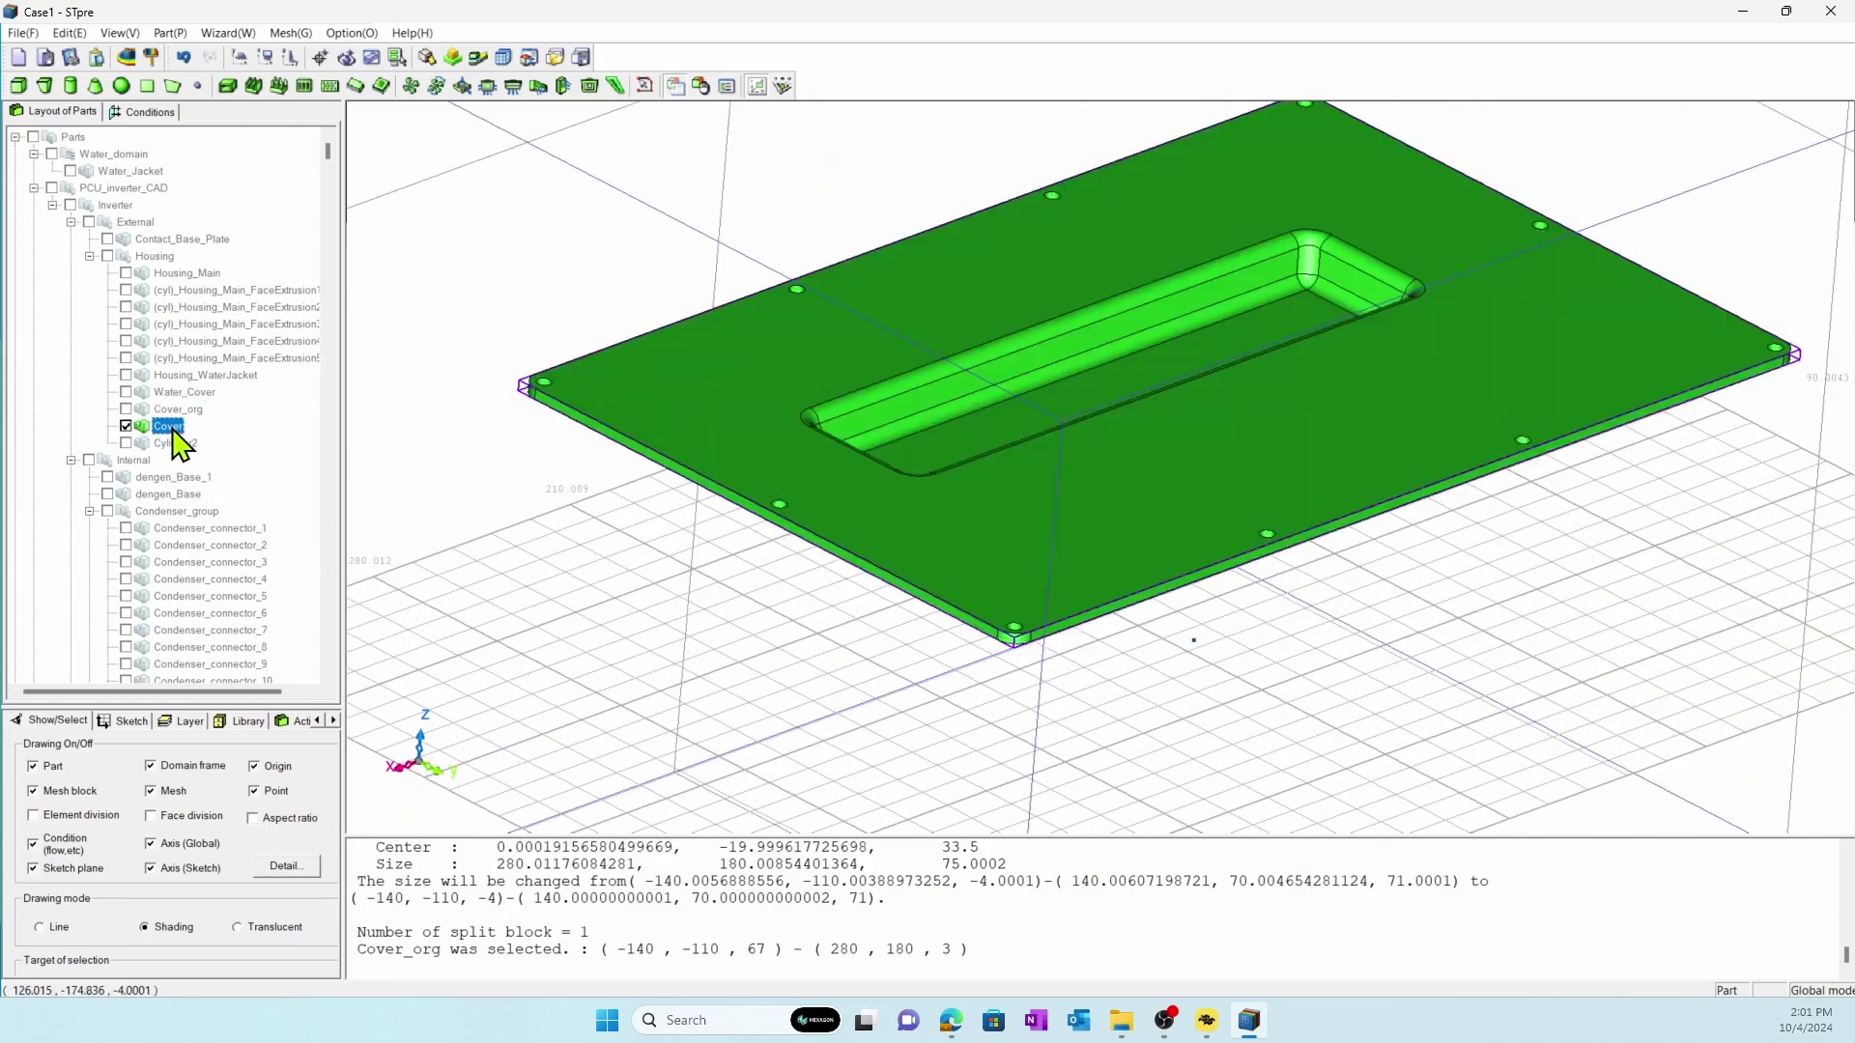
left_click(296, 522)
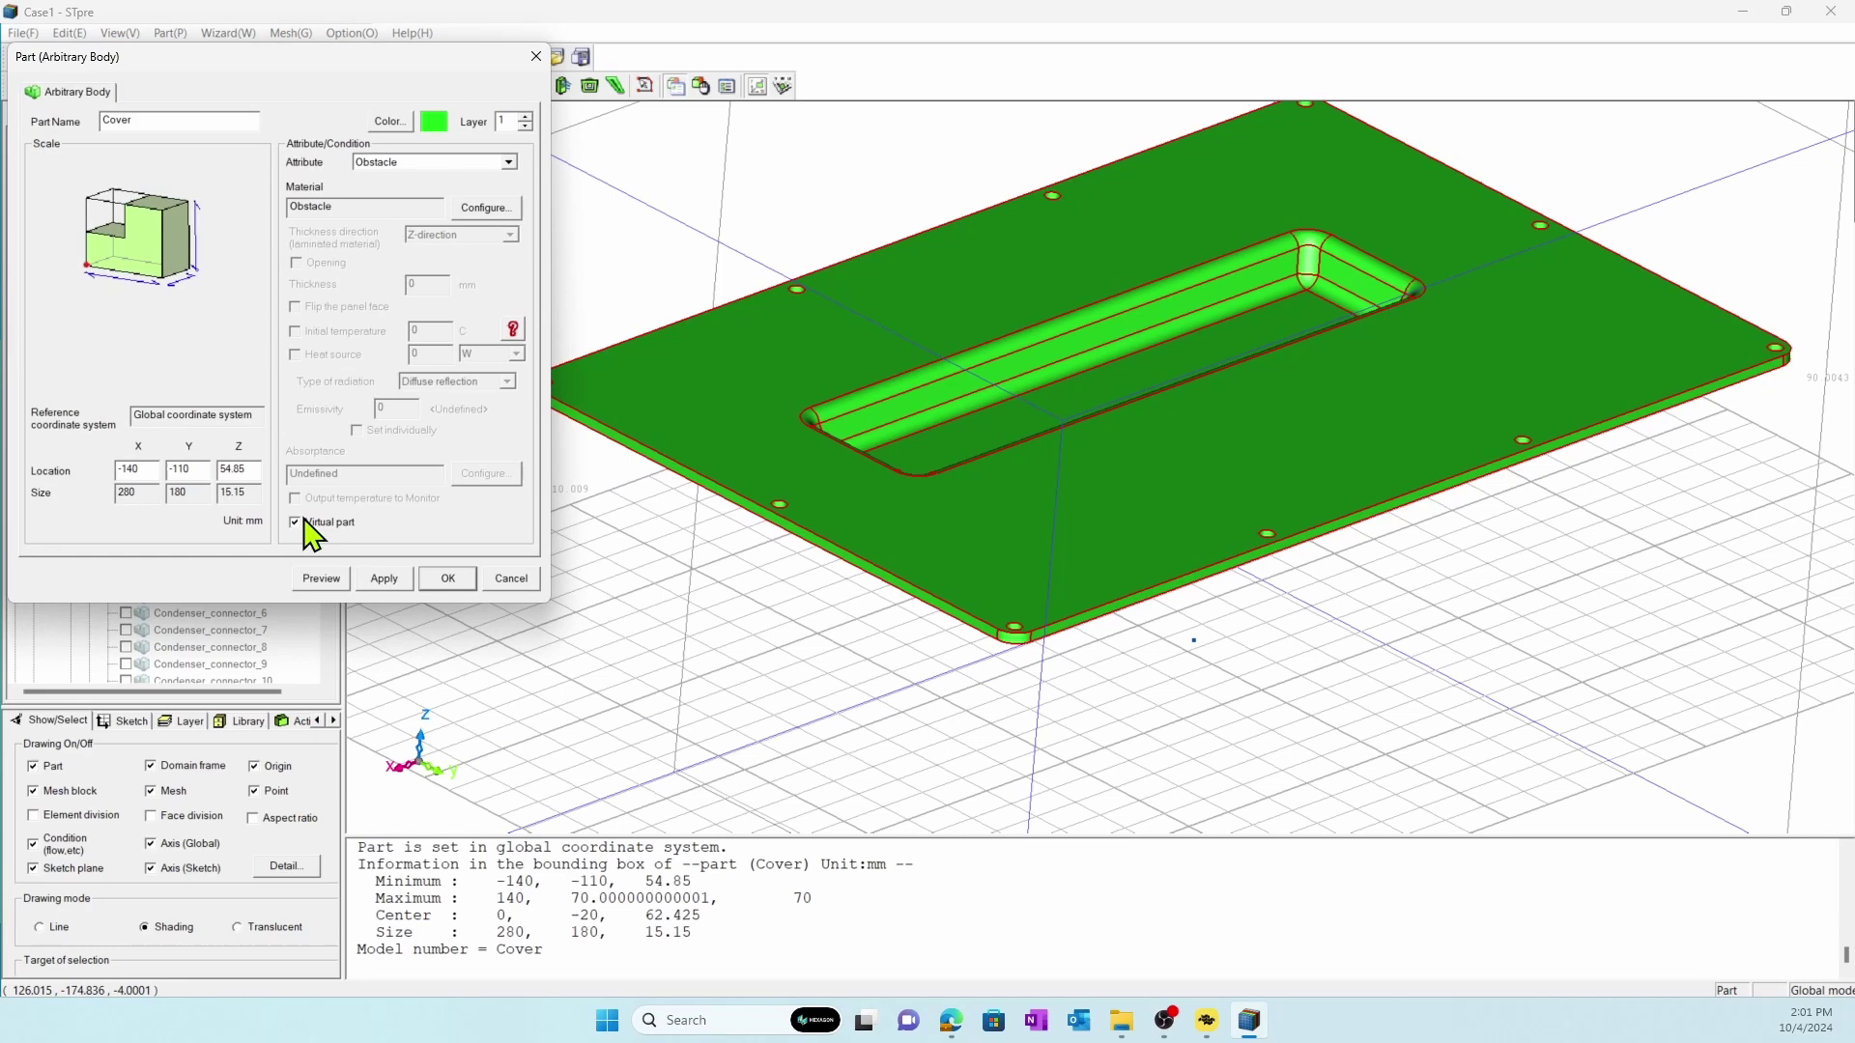
left_click(449, 578)
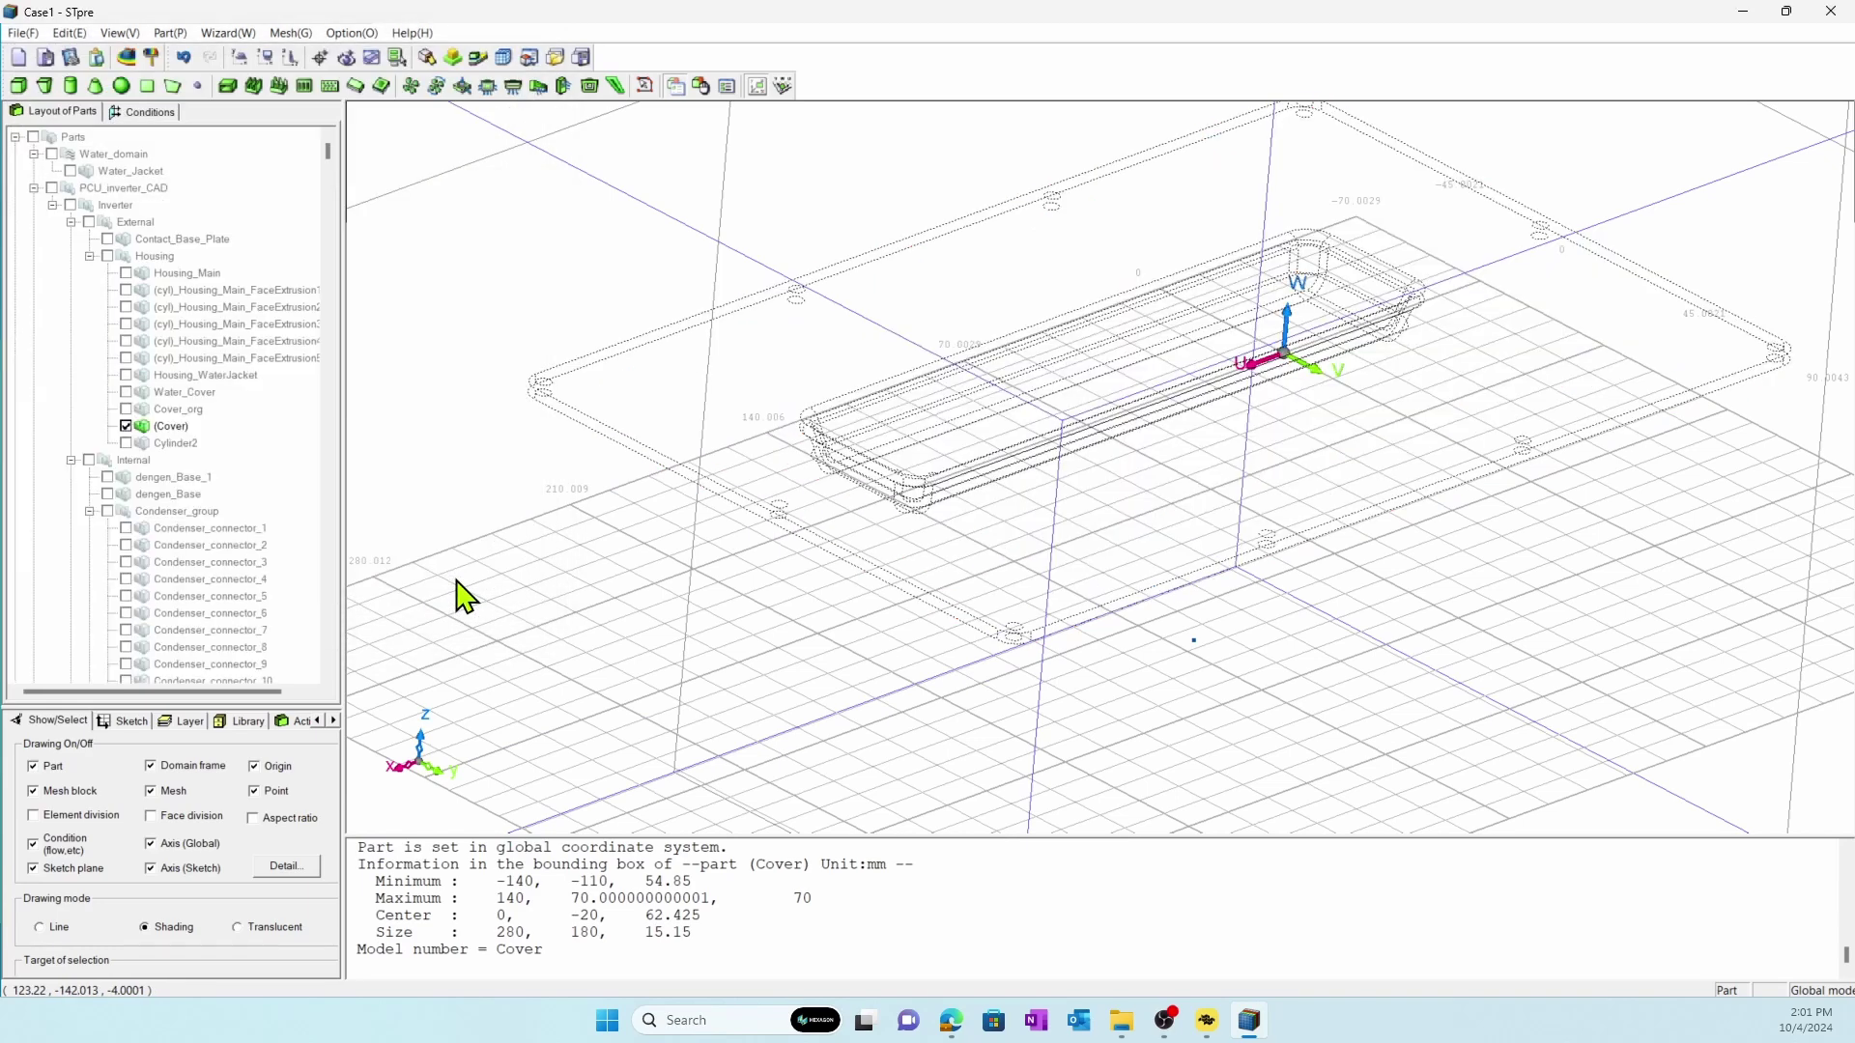
Step: Hide the virtual Cover, show Cover_org, and display the entire PCU_inverter_CAD group again
left_click(126, 426)
left_click(126, 409)
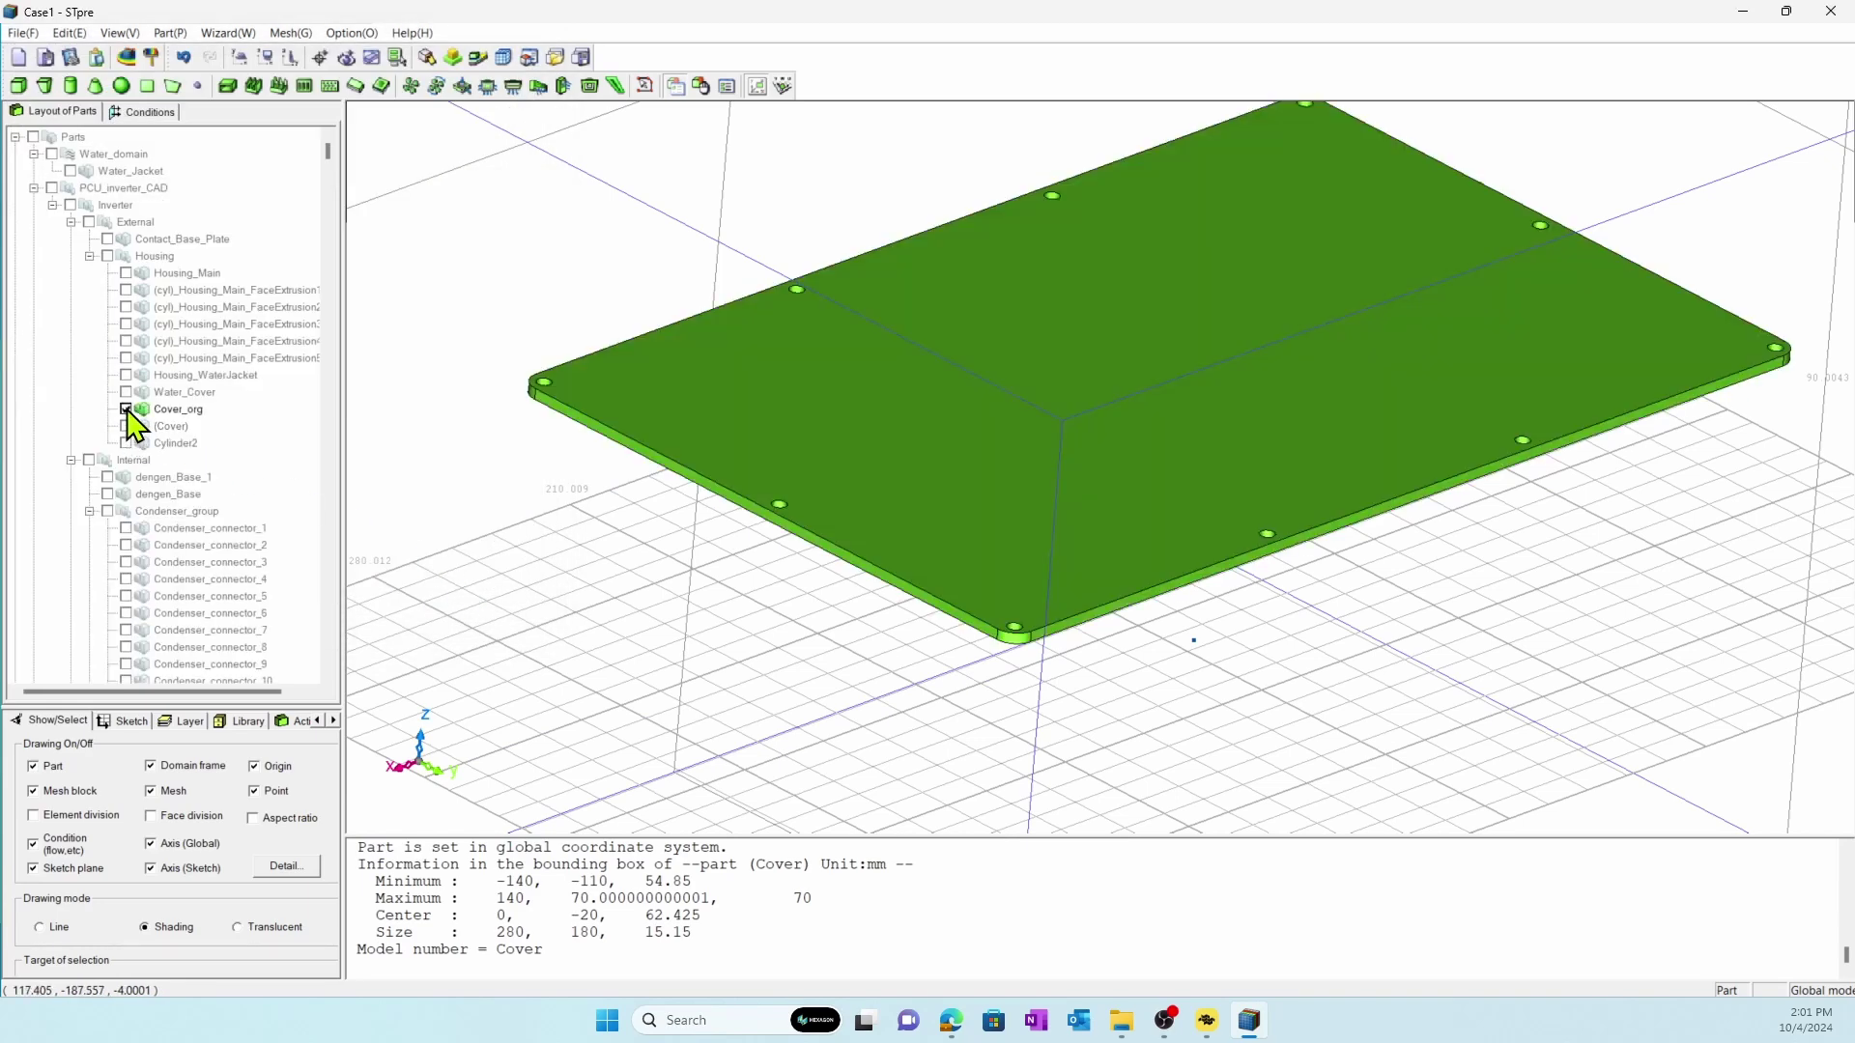
left_click(51, 189)
middle_click_drag(694, 474, 687, 451)
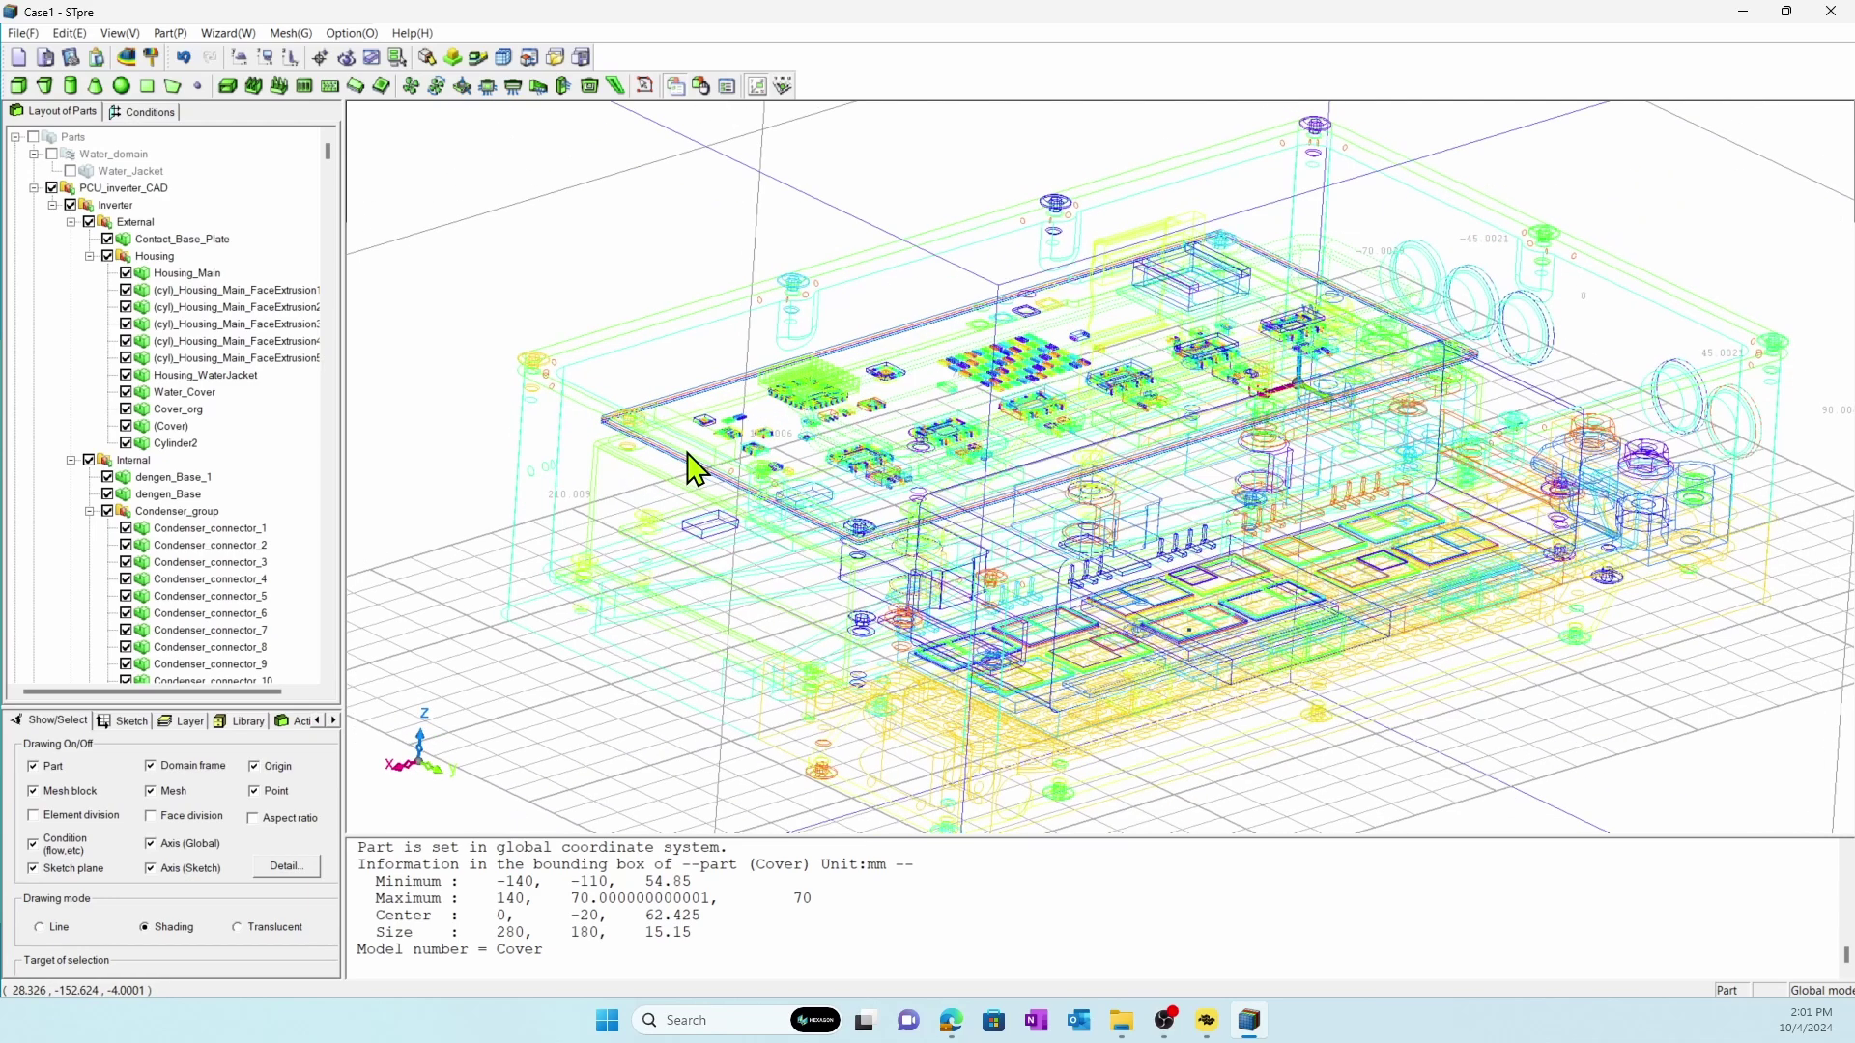
Step: Set Cover_org's attribute to Solid with the pure_metal material aluminum(Al)(300K)
double_click(720, 398)
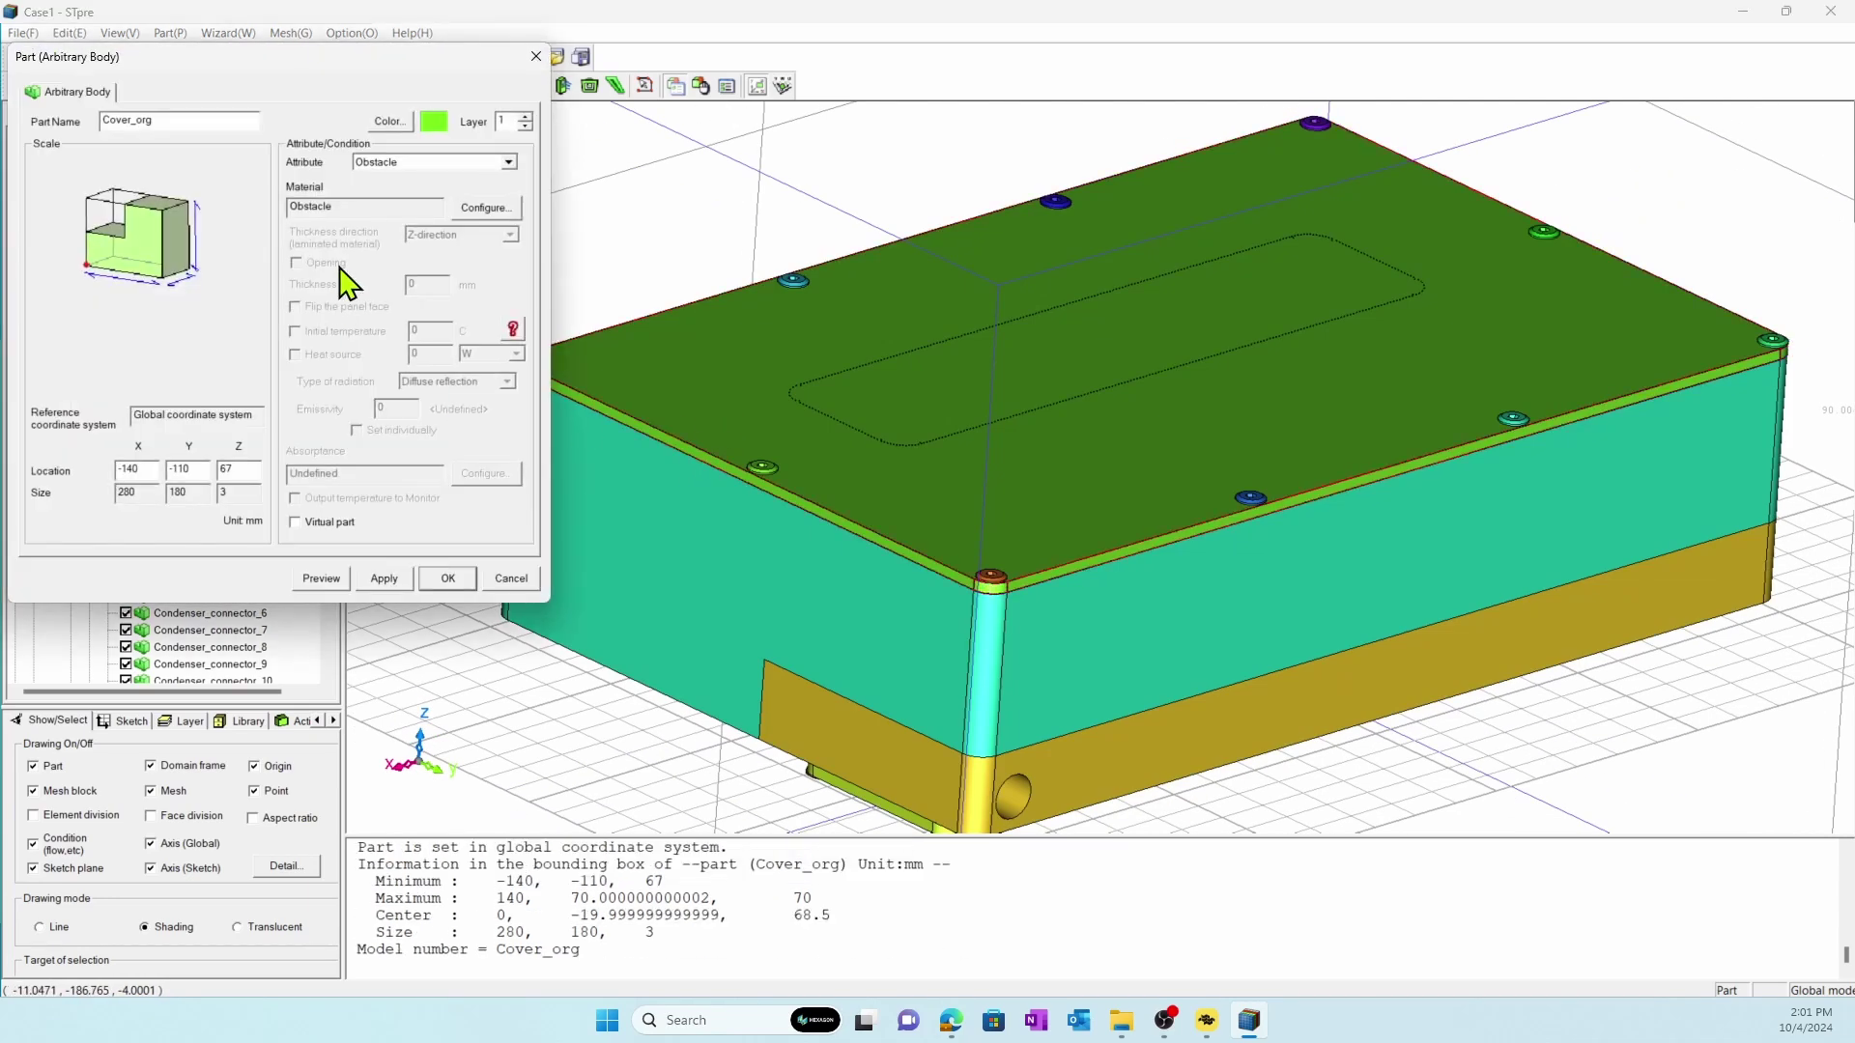
left_click(466, 170)
left_click(454, 189)
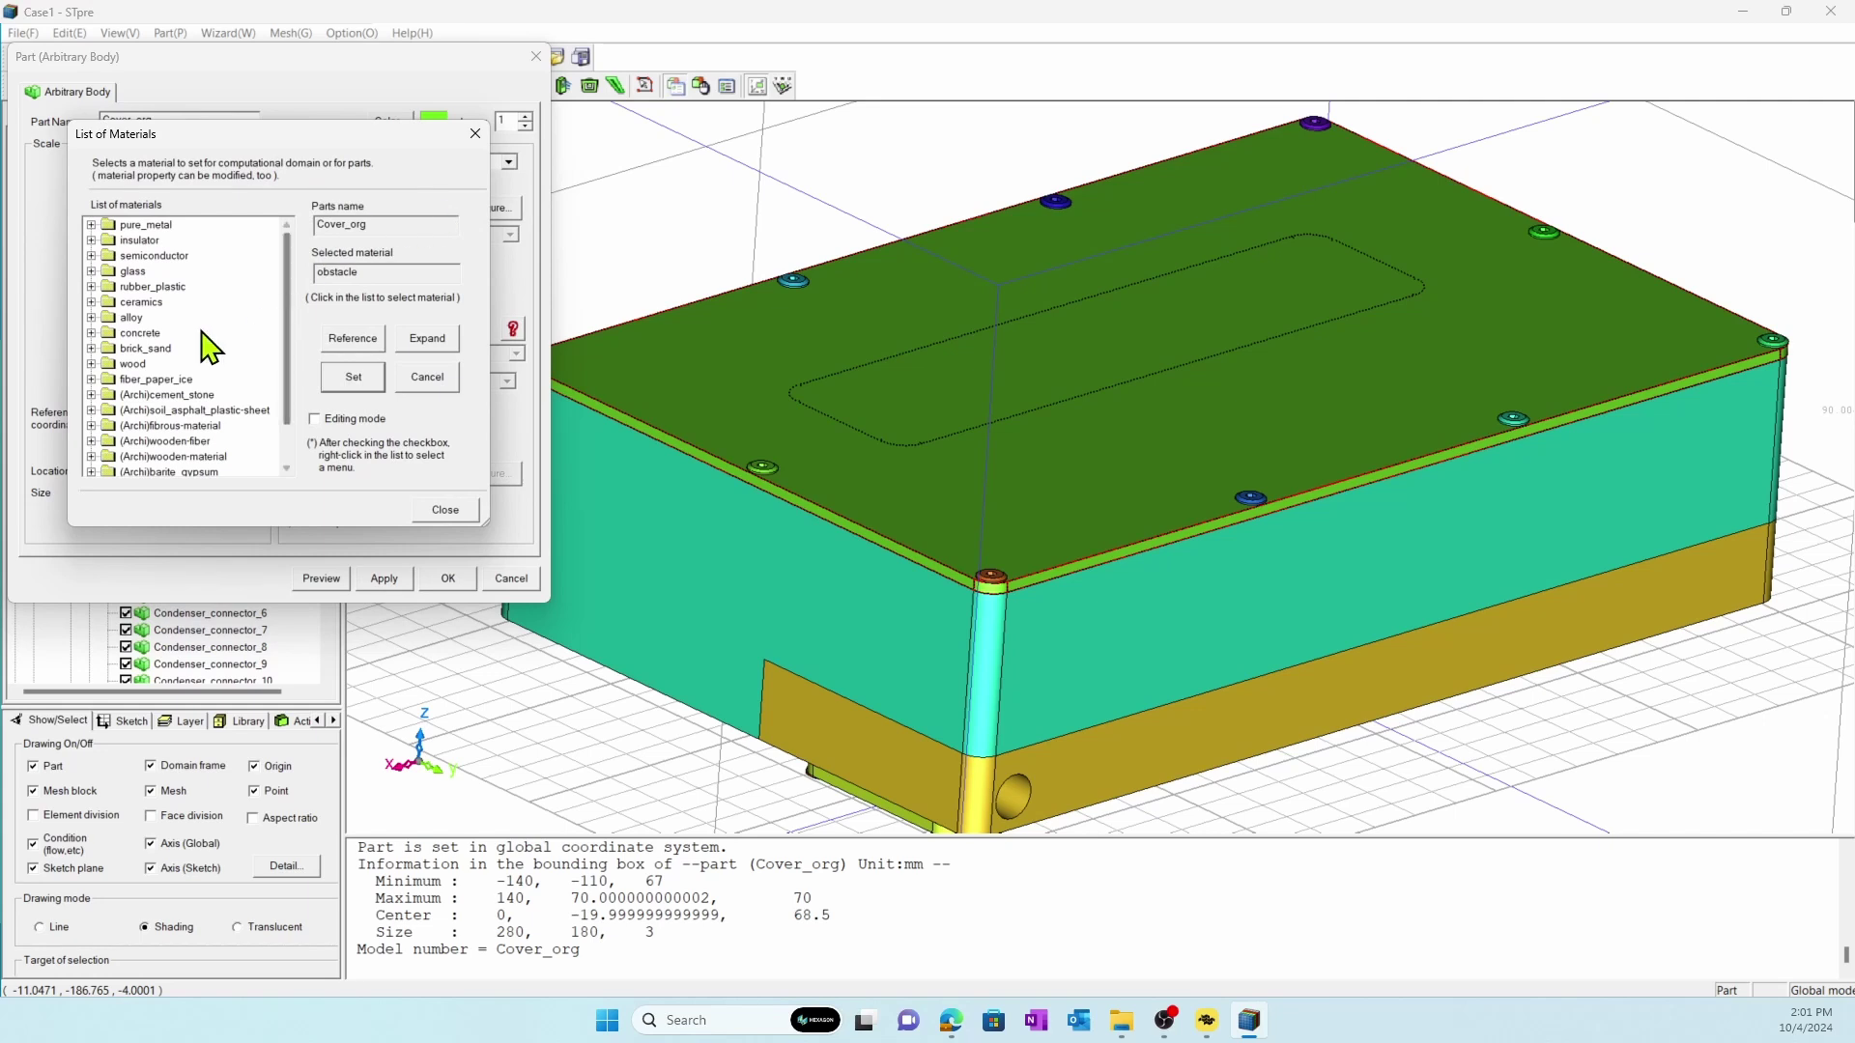
scroll(207, 348, "down", 1)
scroll(198, 375, "up", 1)
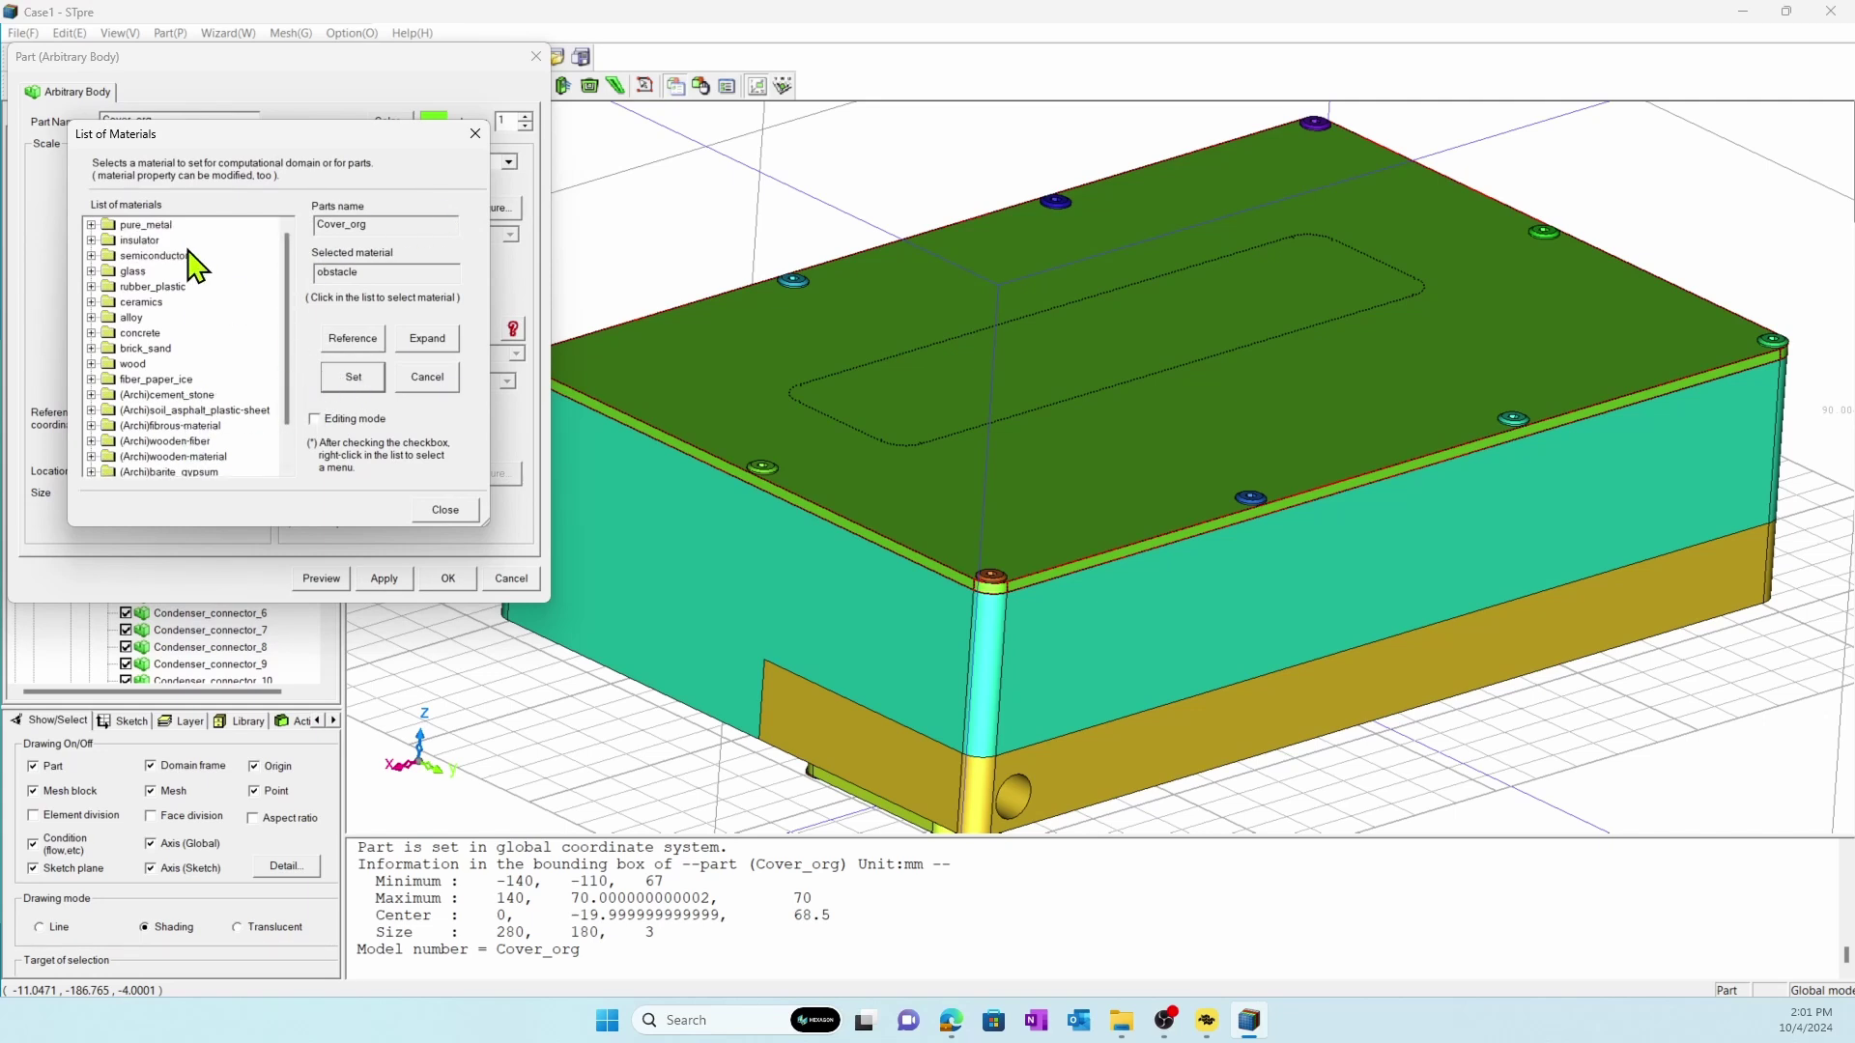
double_click(163, 228)
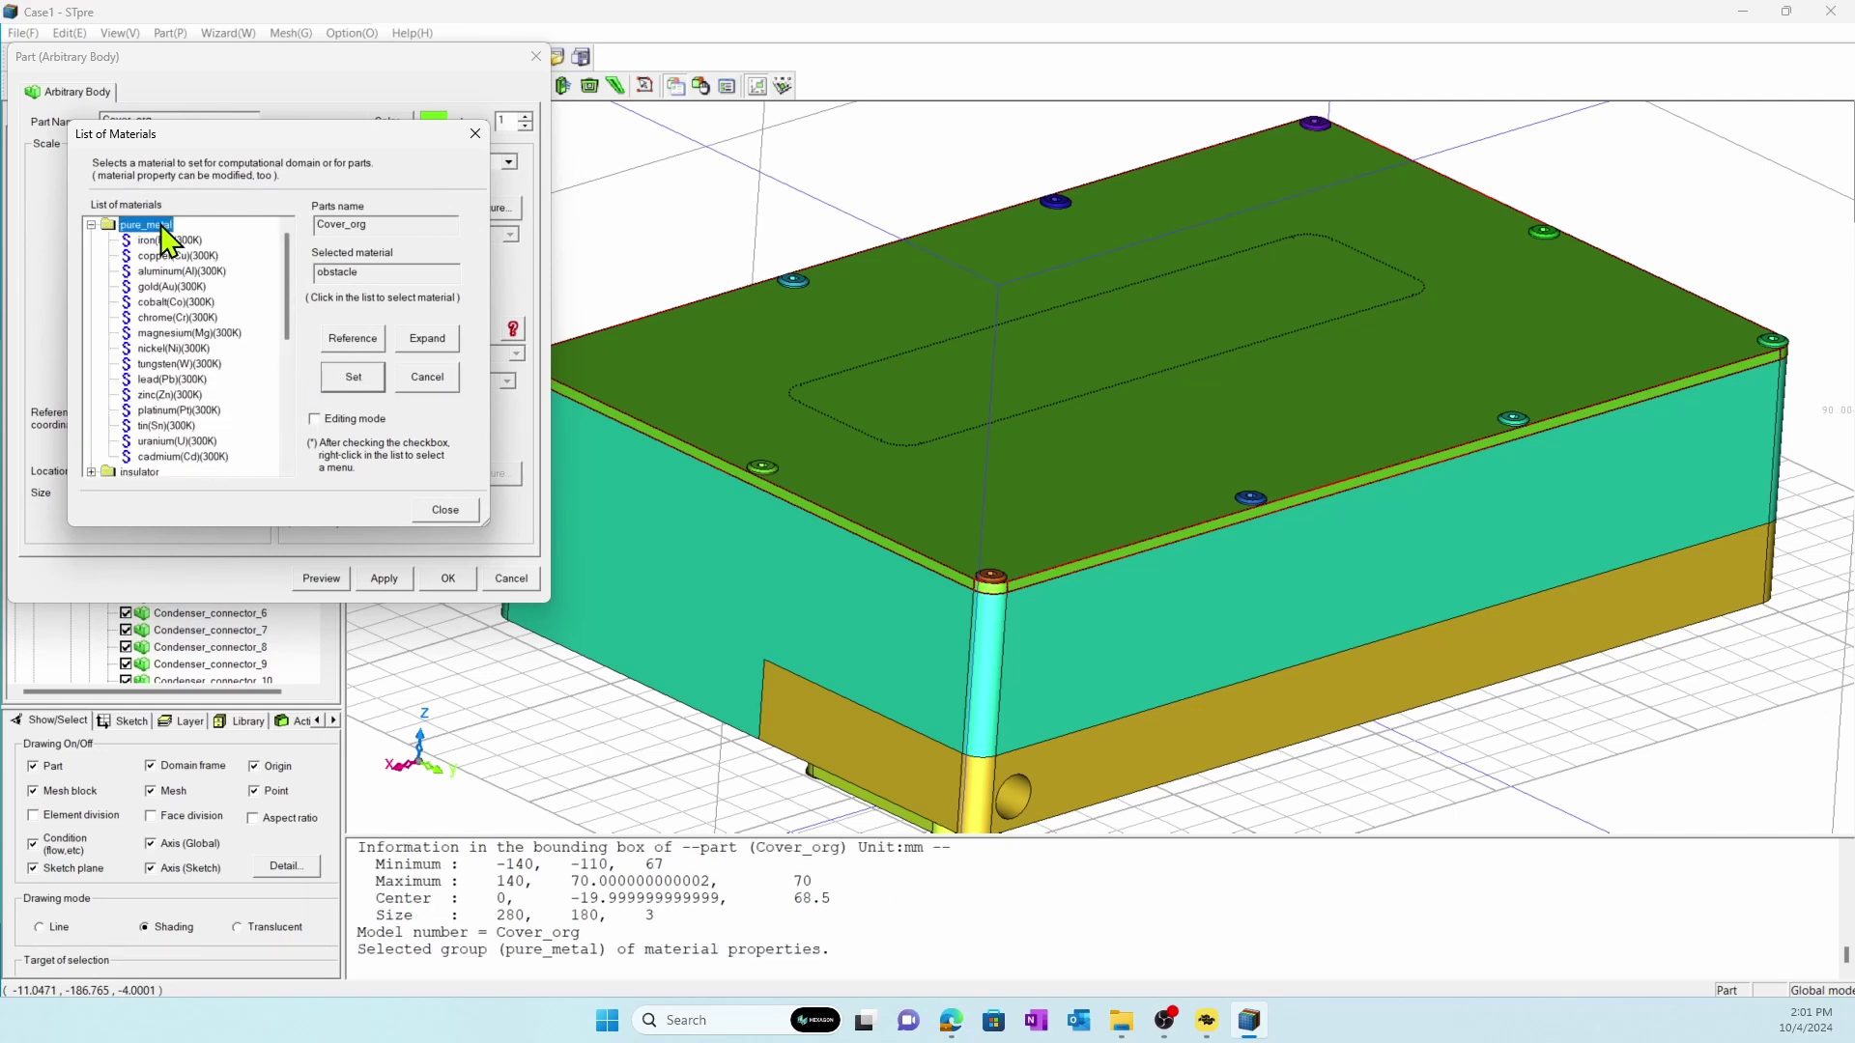
left_click(174, 272)
left_click(354, 377)
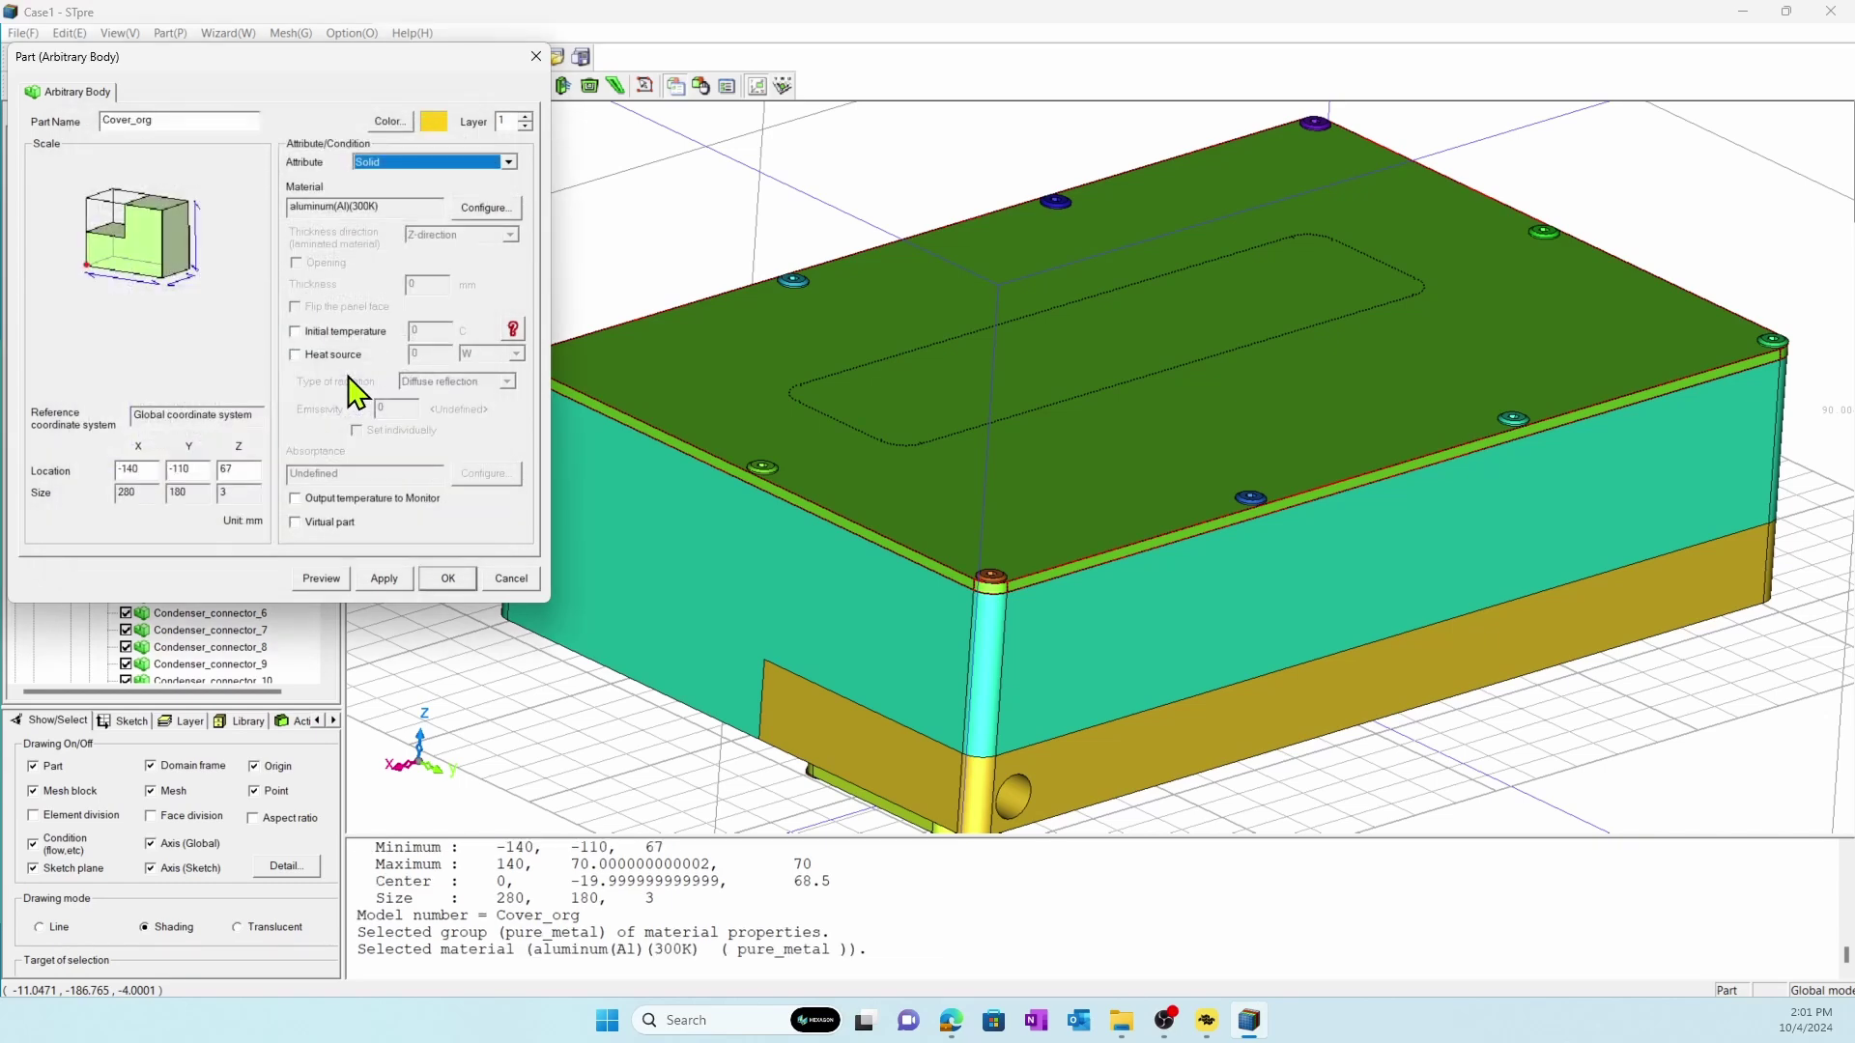
left_click(447, 577)
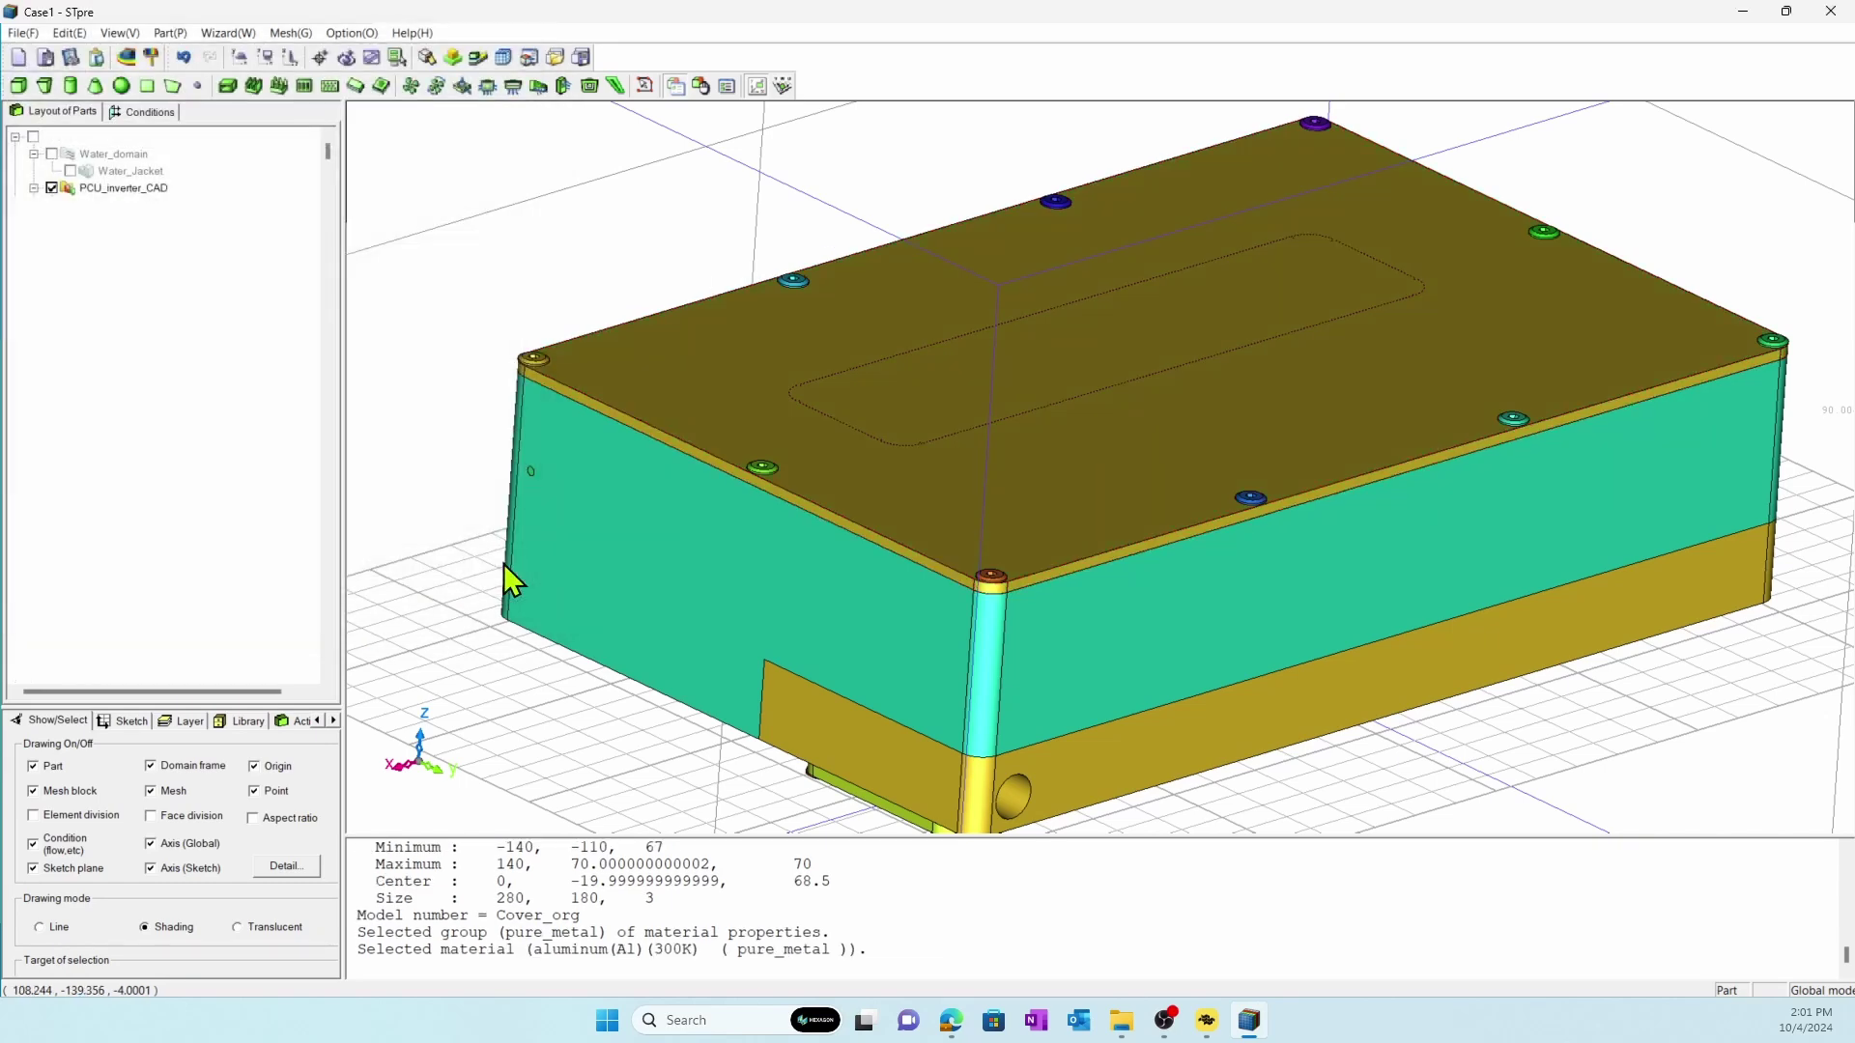
Step: Open the list of all parts, filter it to the Part type, and look through its entries and material properties
scroll(812, 519, "down", 4)
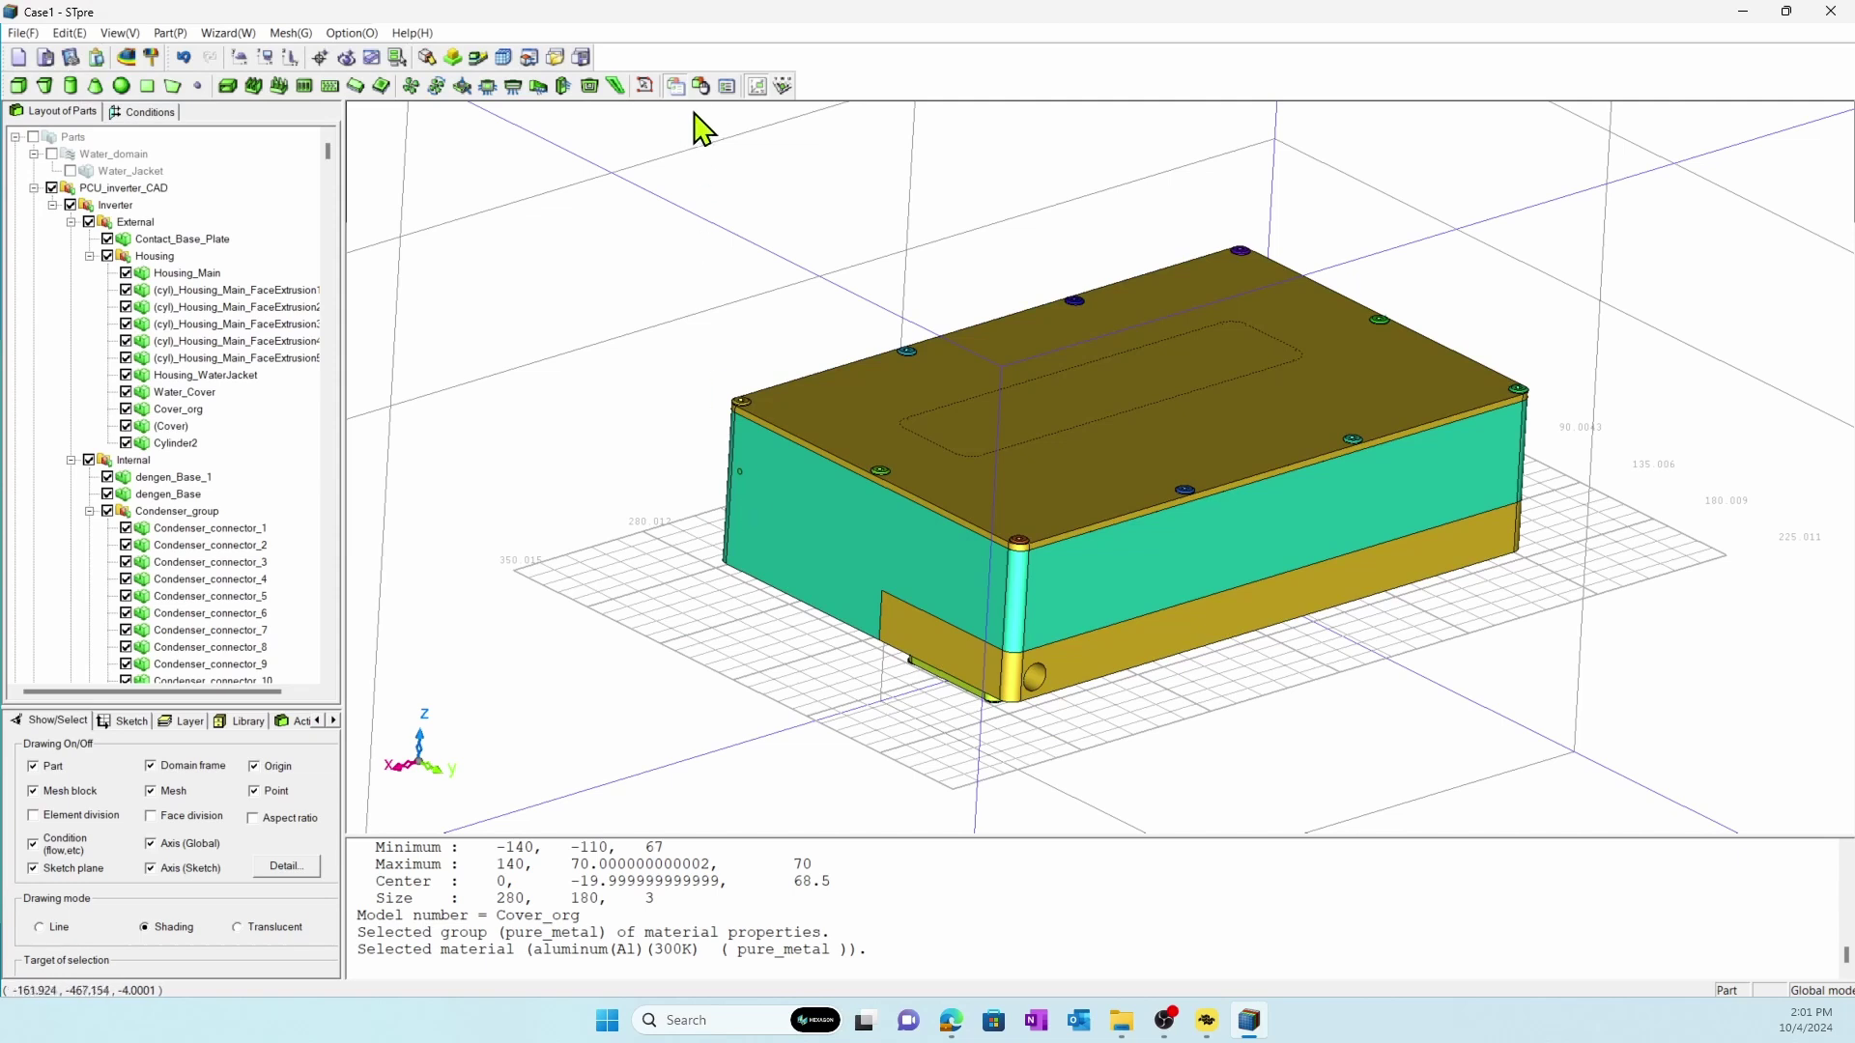
left_click(729, 87)
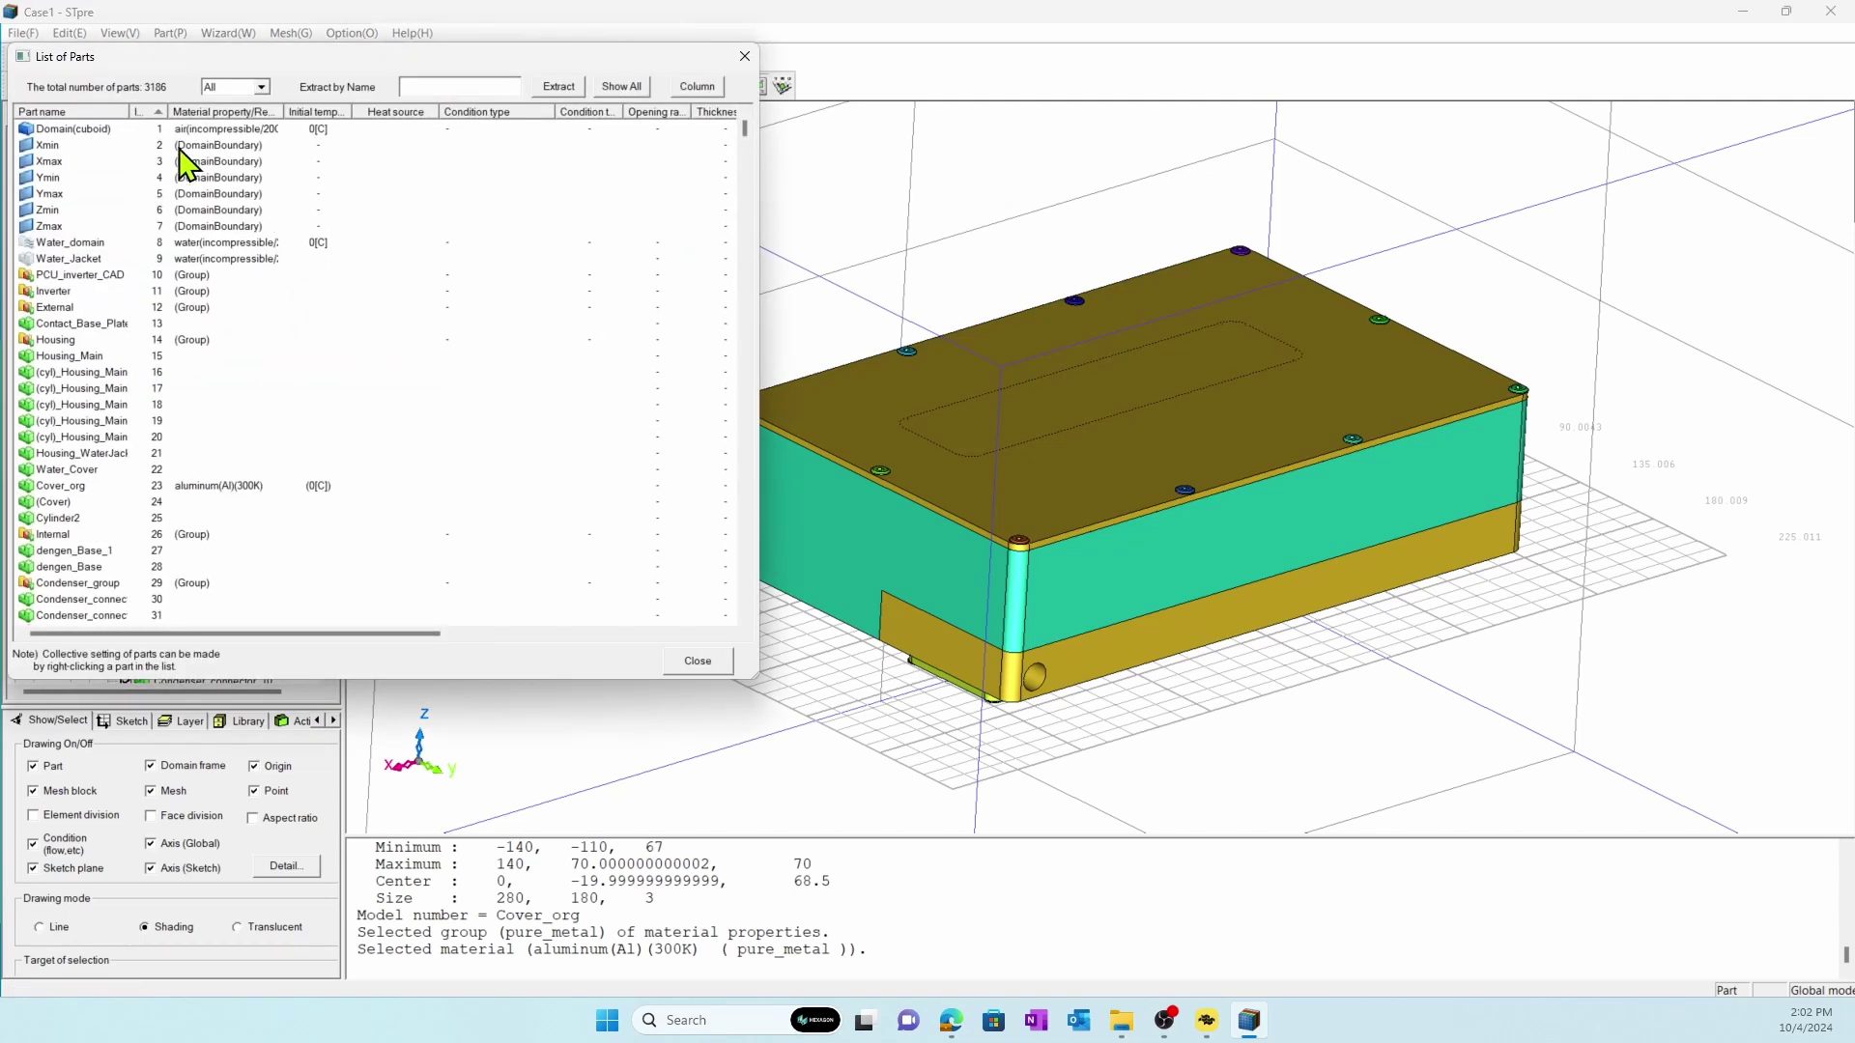
left_click(232, 91)
left_click(249, 227)
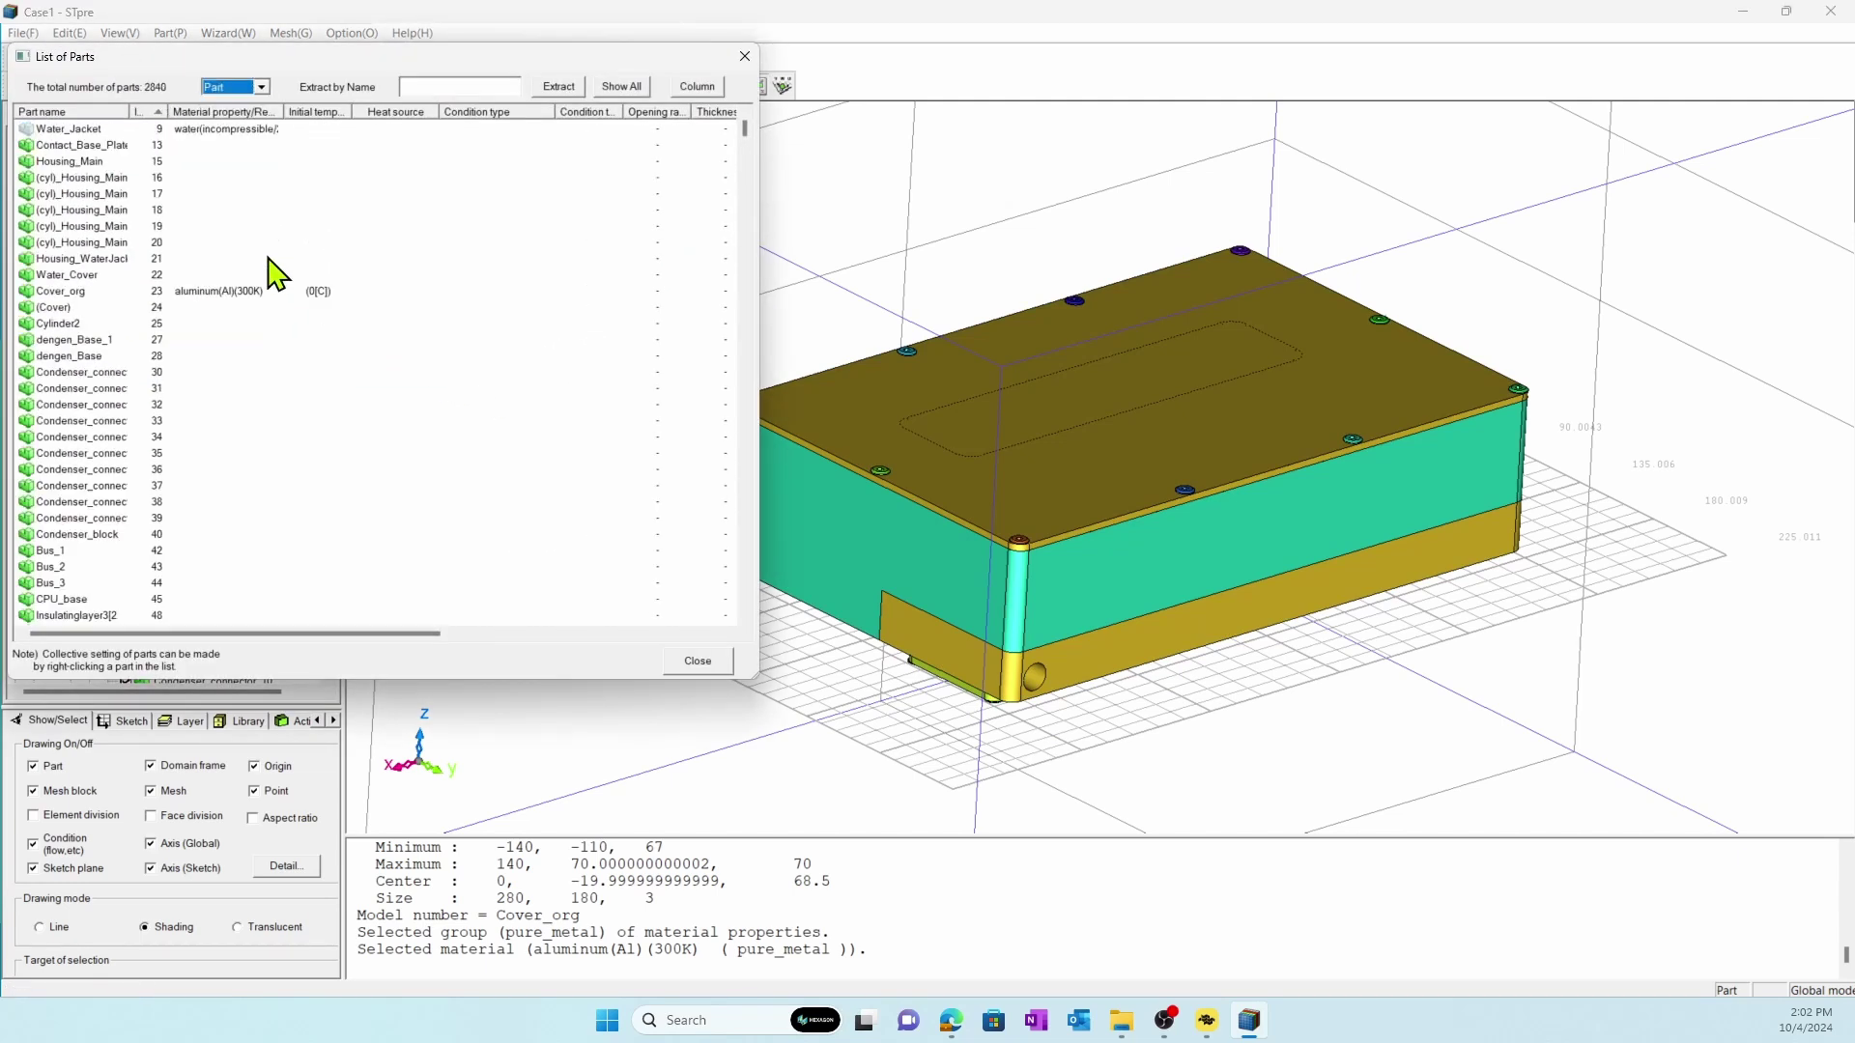
scroll(216, 364, "down", 15)
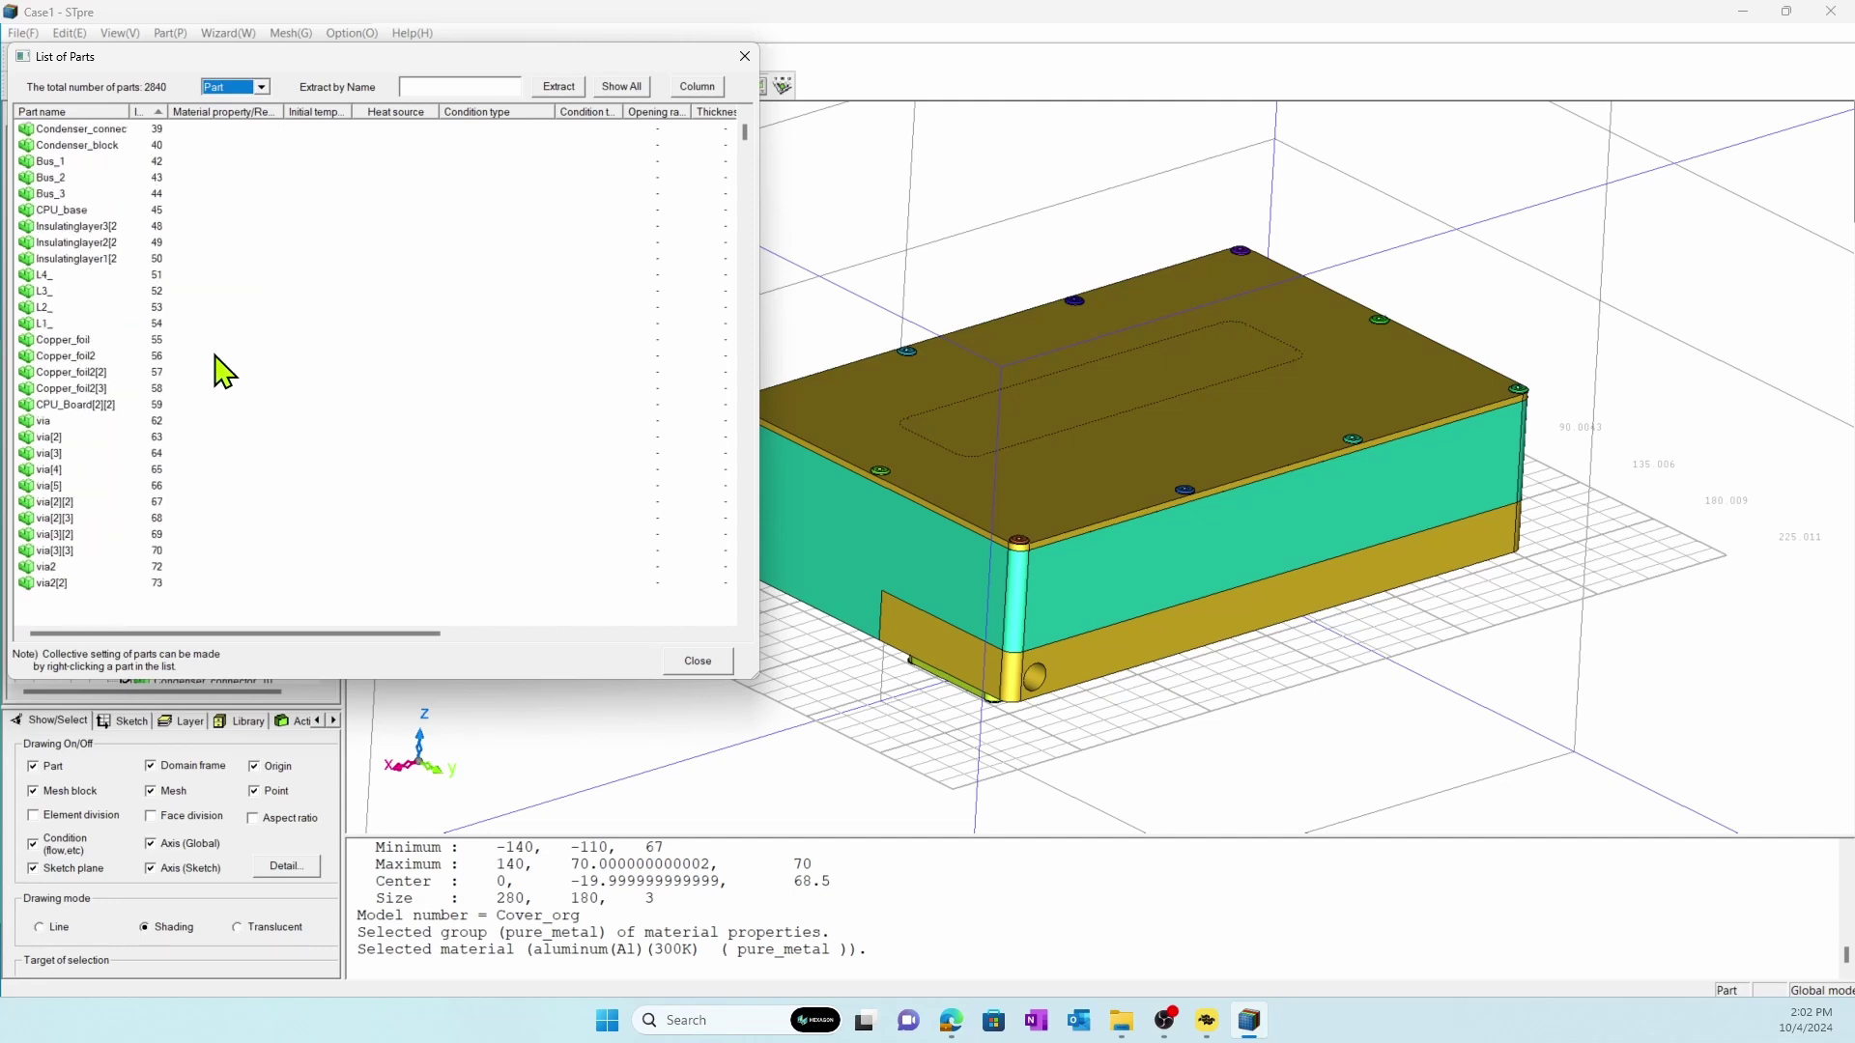
Step: Look over the first entries in the list of parts again and close it
left_click_drag(745, 145, 687, 484)
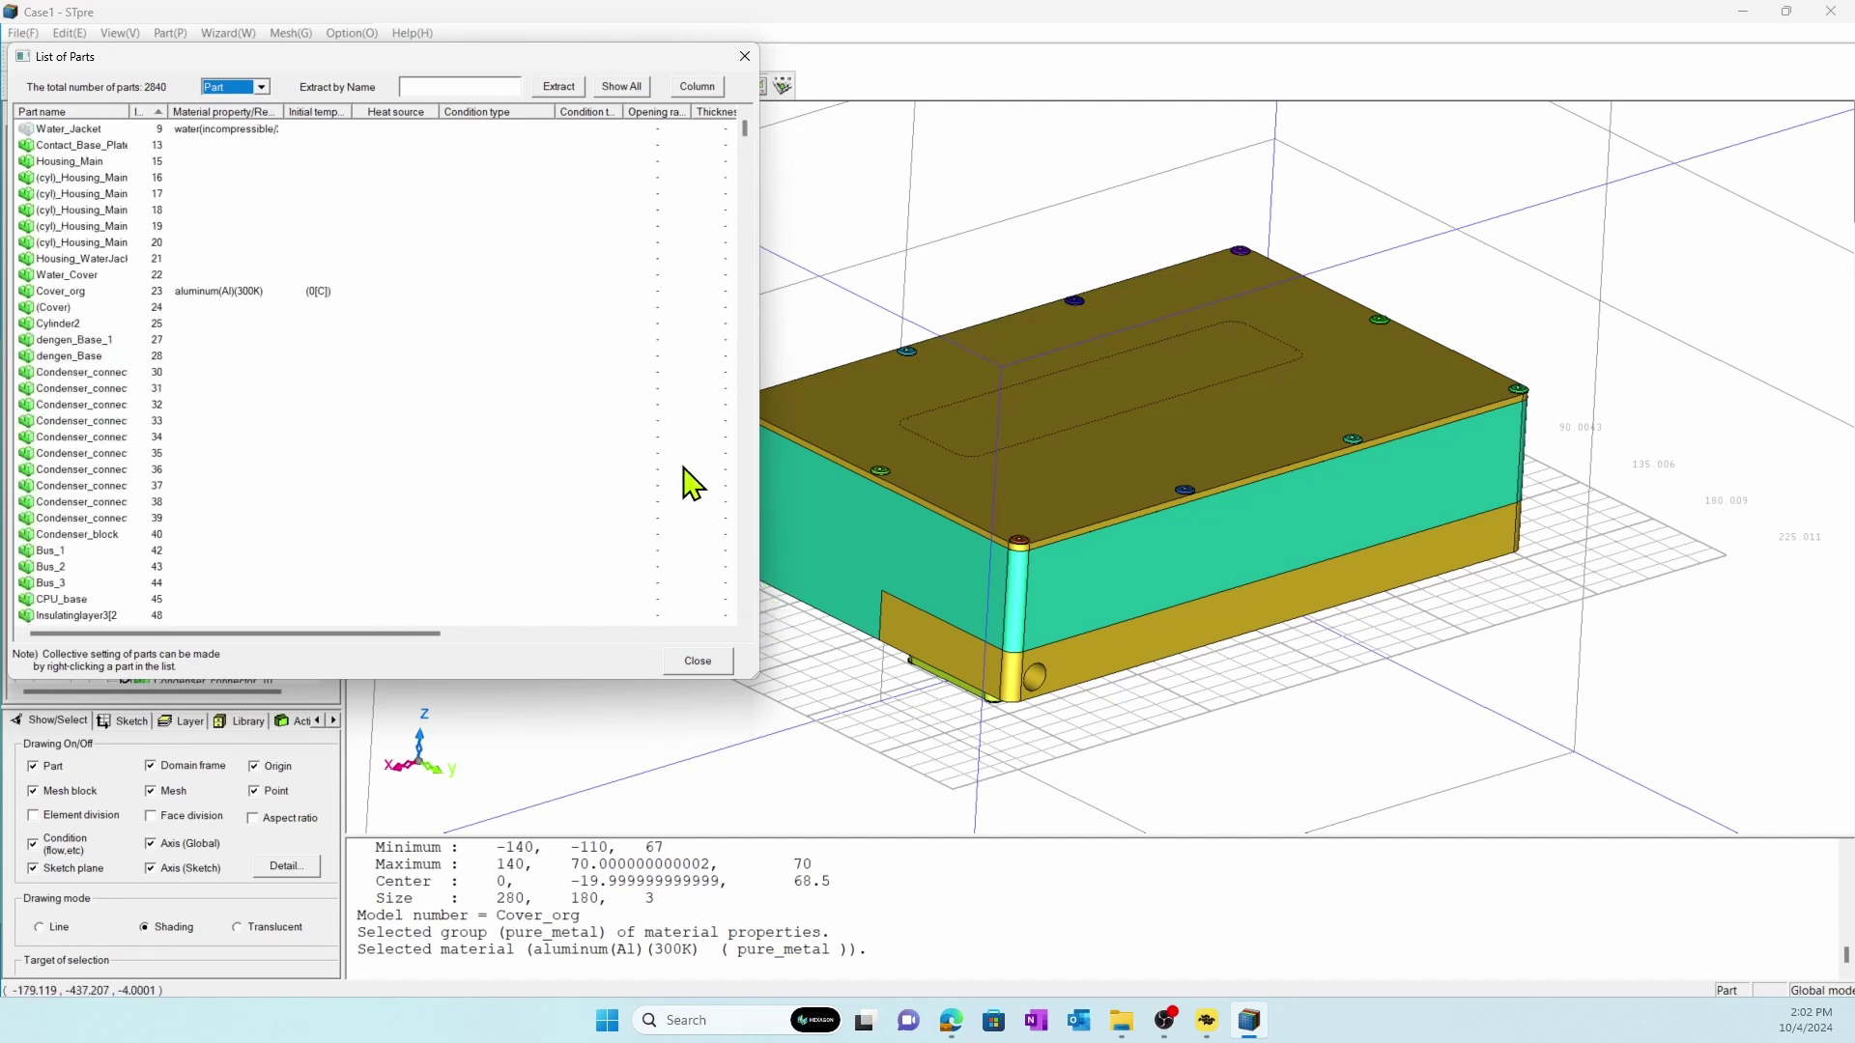
left_click(705, 663)
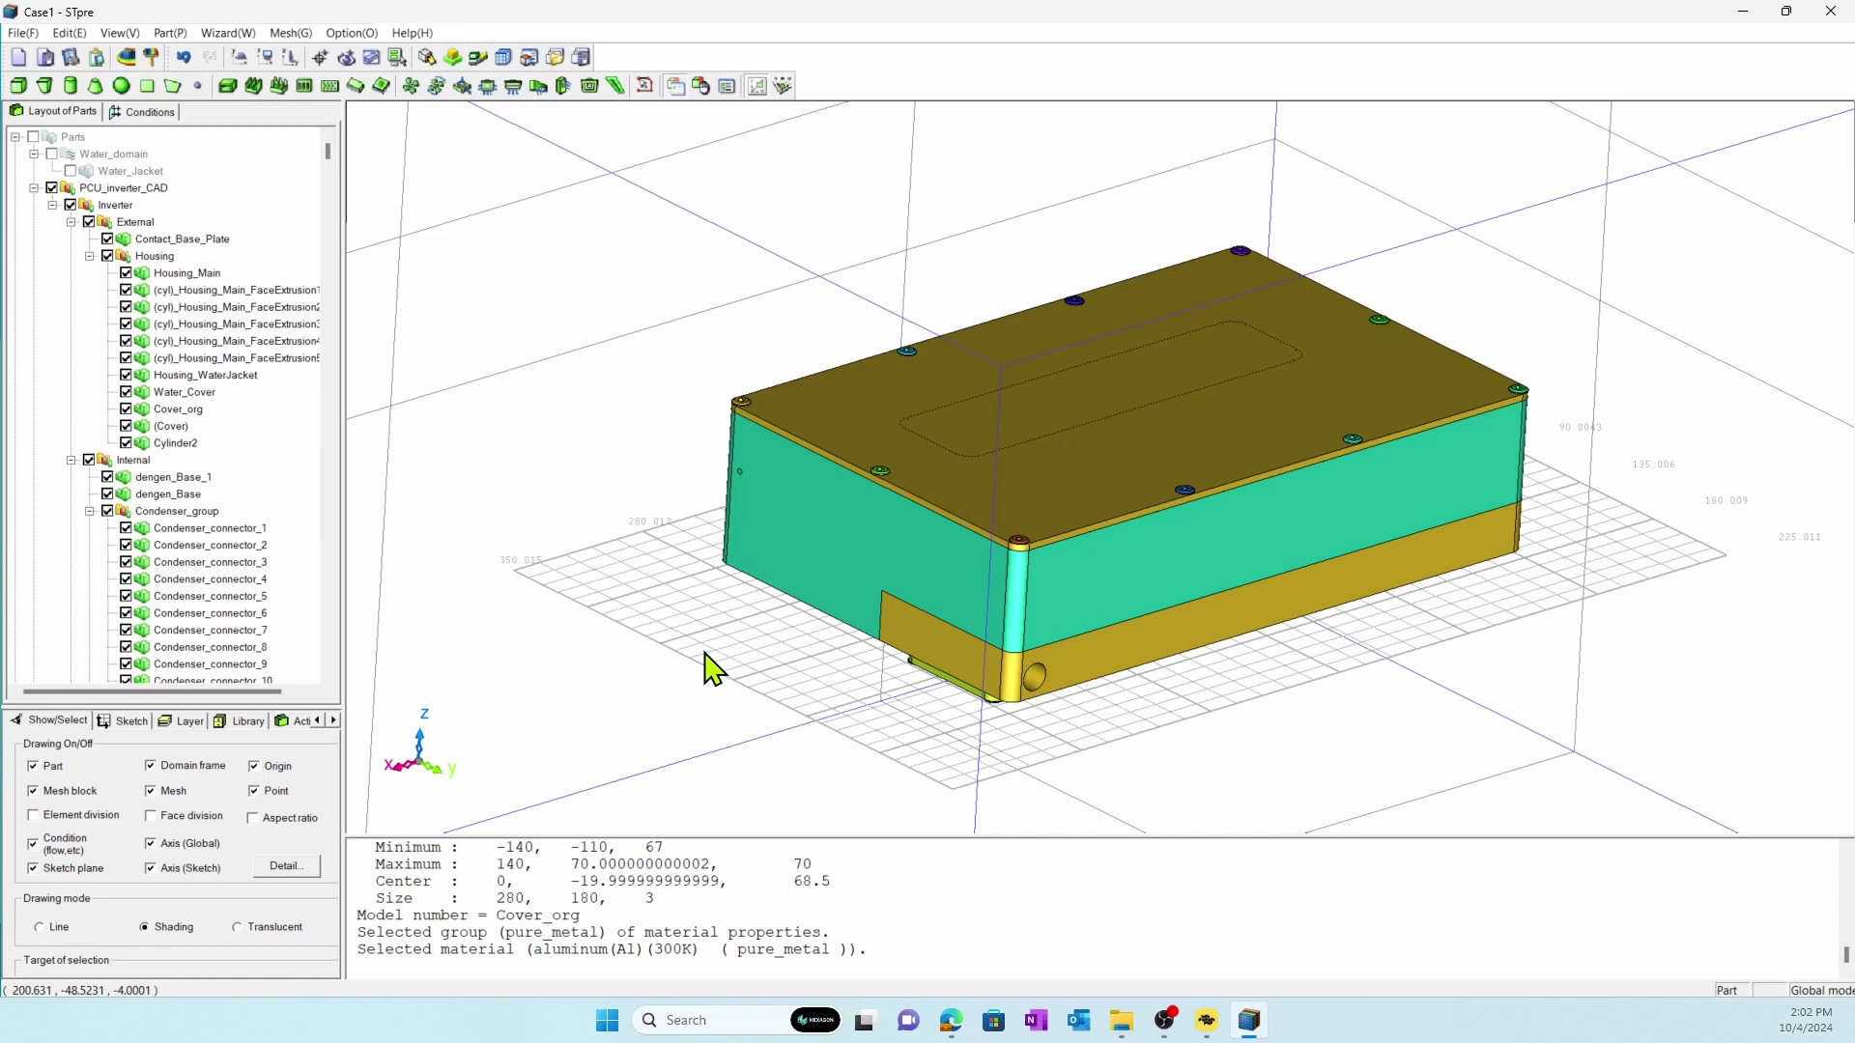
Step: Import Material_Property.xml and Simple_input_file.csv from the C:\CAD folder into the model
left_click(1122, 1021)
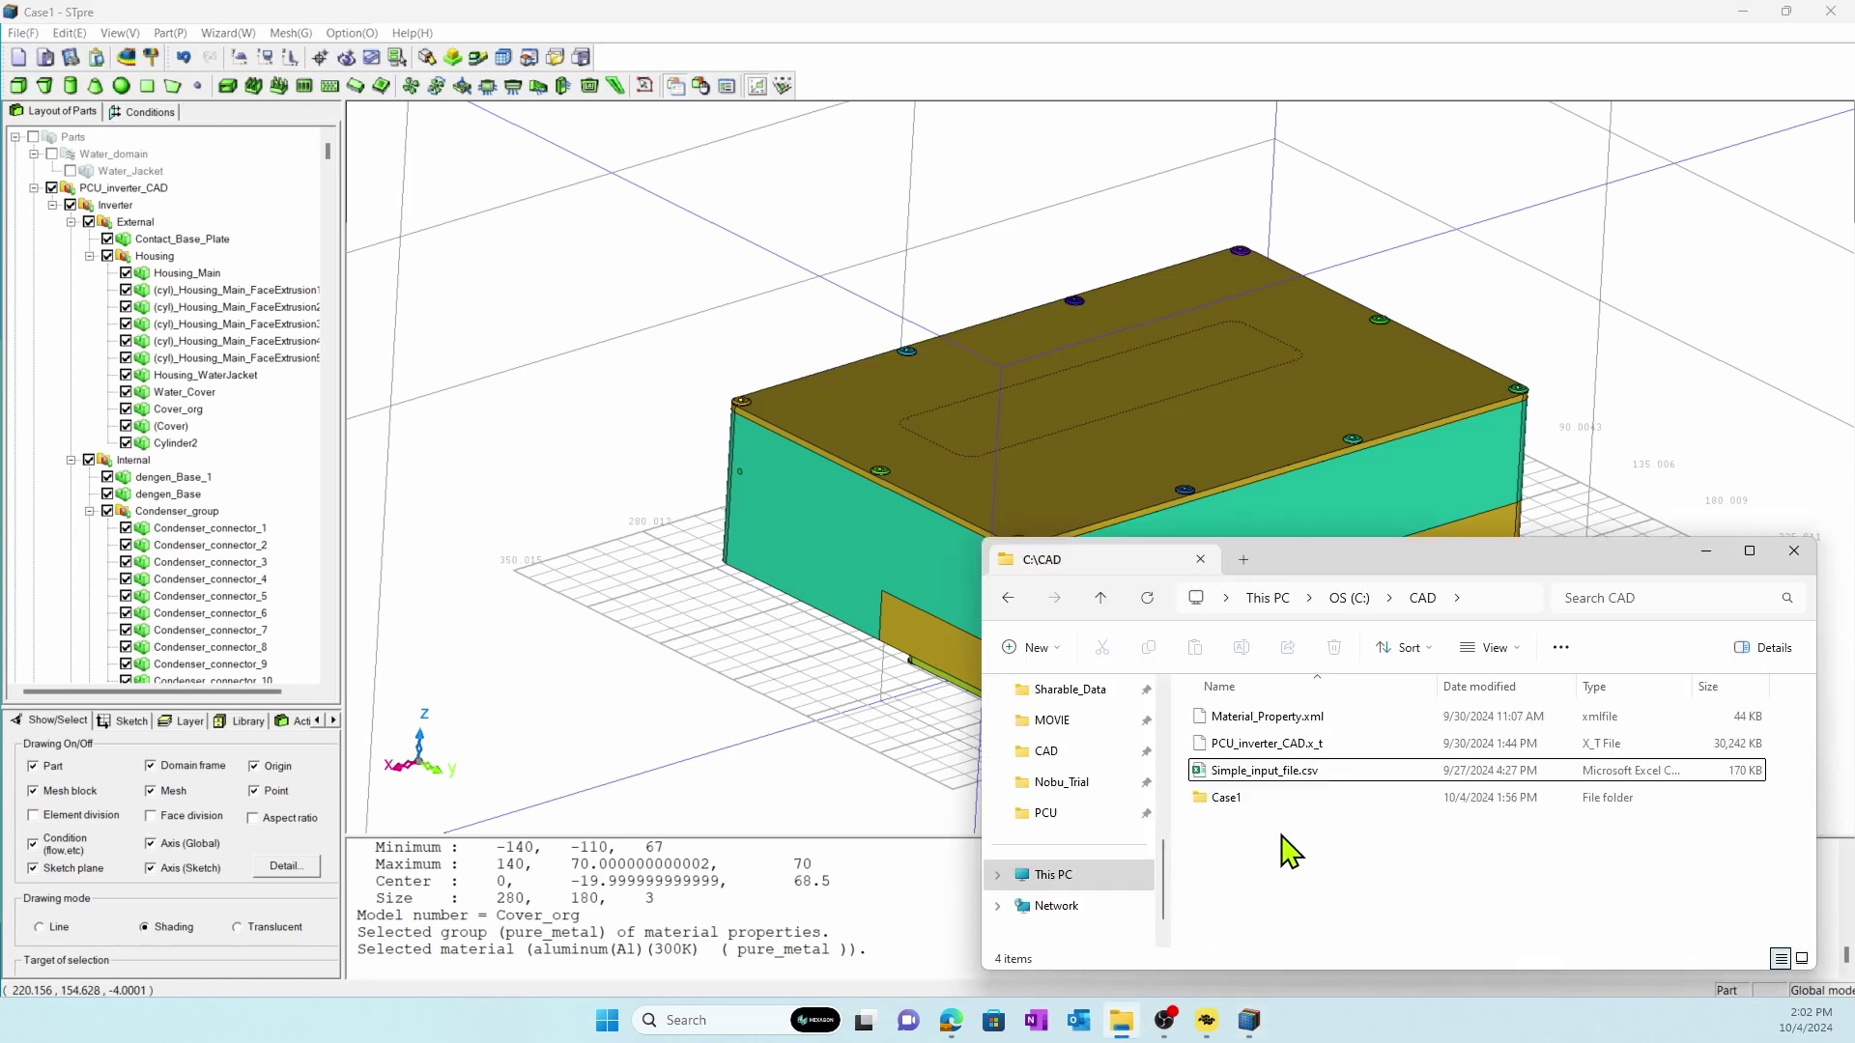
left_click(1285, 720)
left_click_drag(1286, 725, 773, 694)
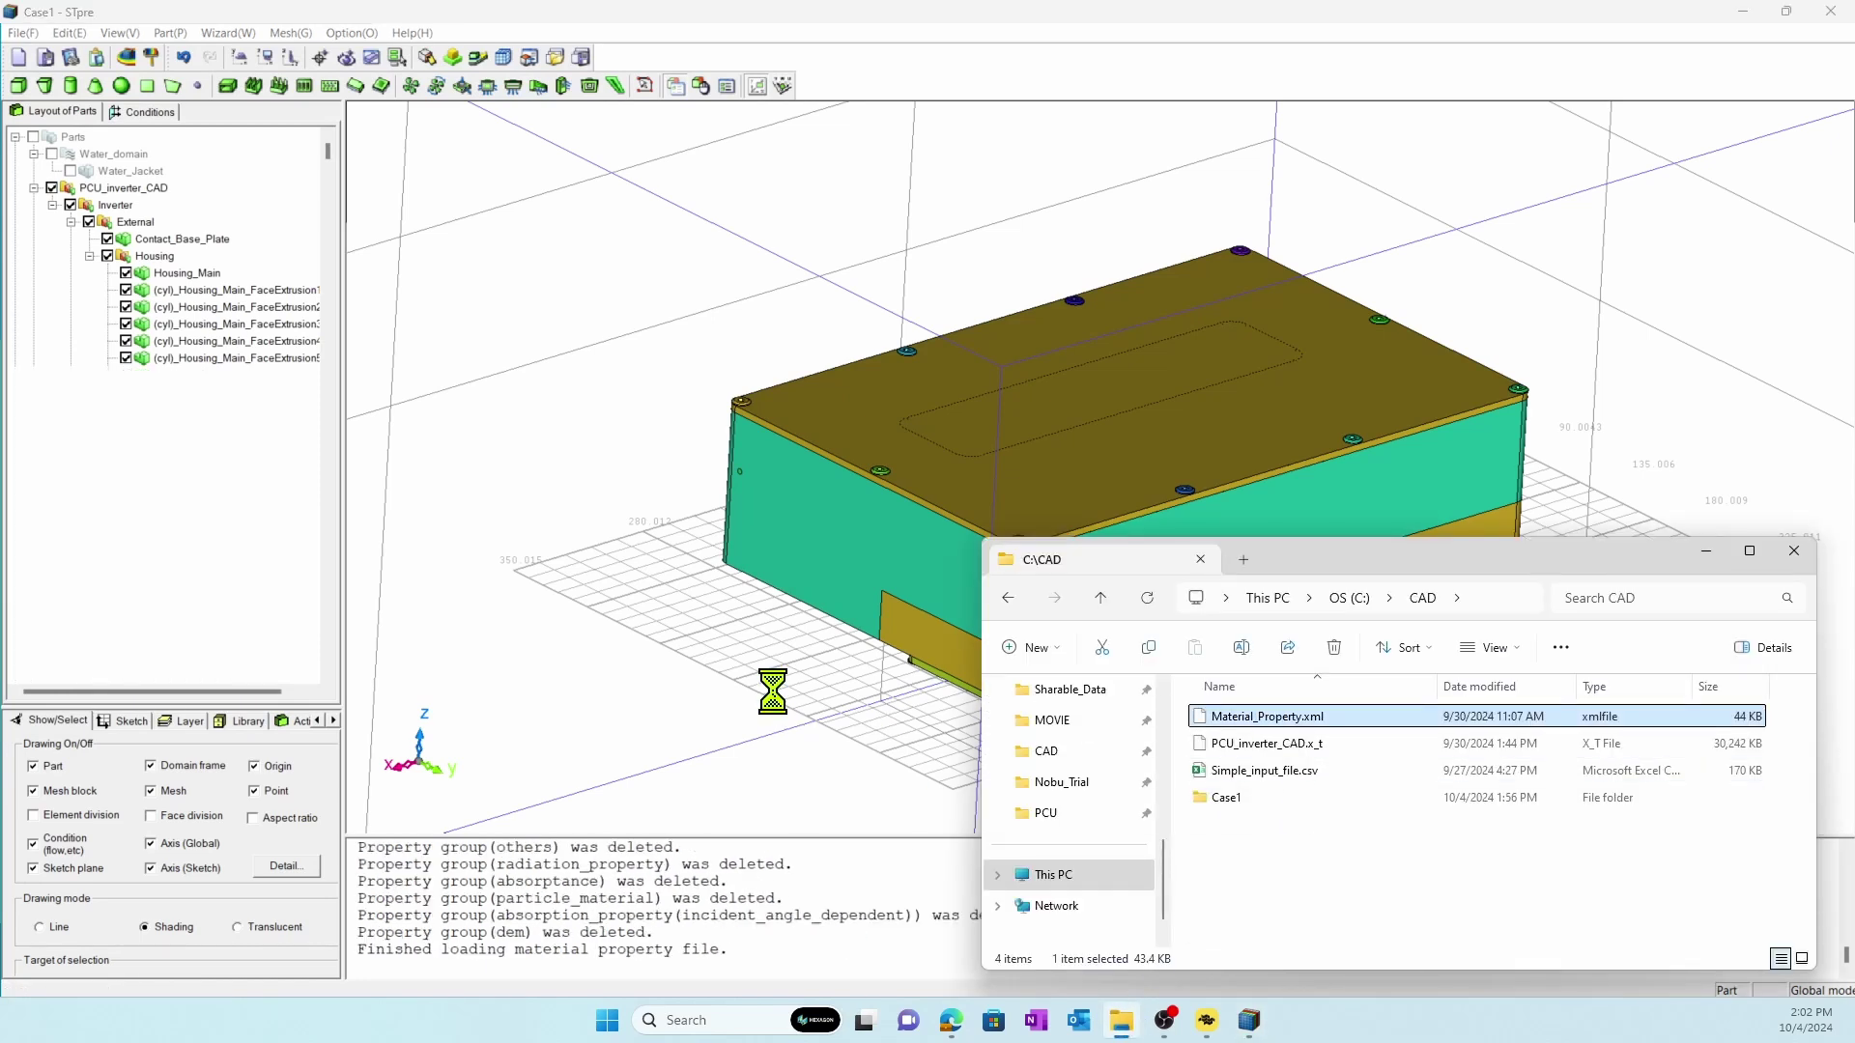
left_click(1269, 778)
left_click_drag(715, 732, 715, 733)
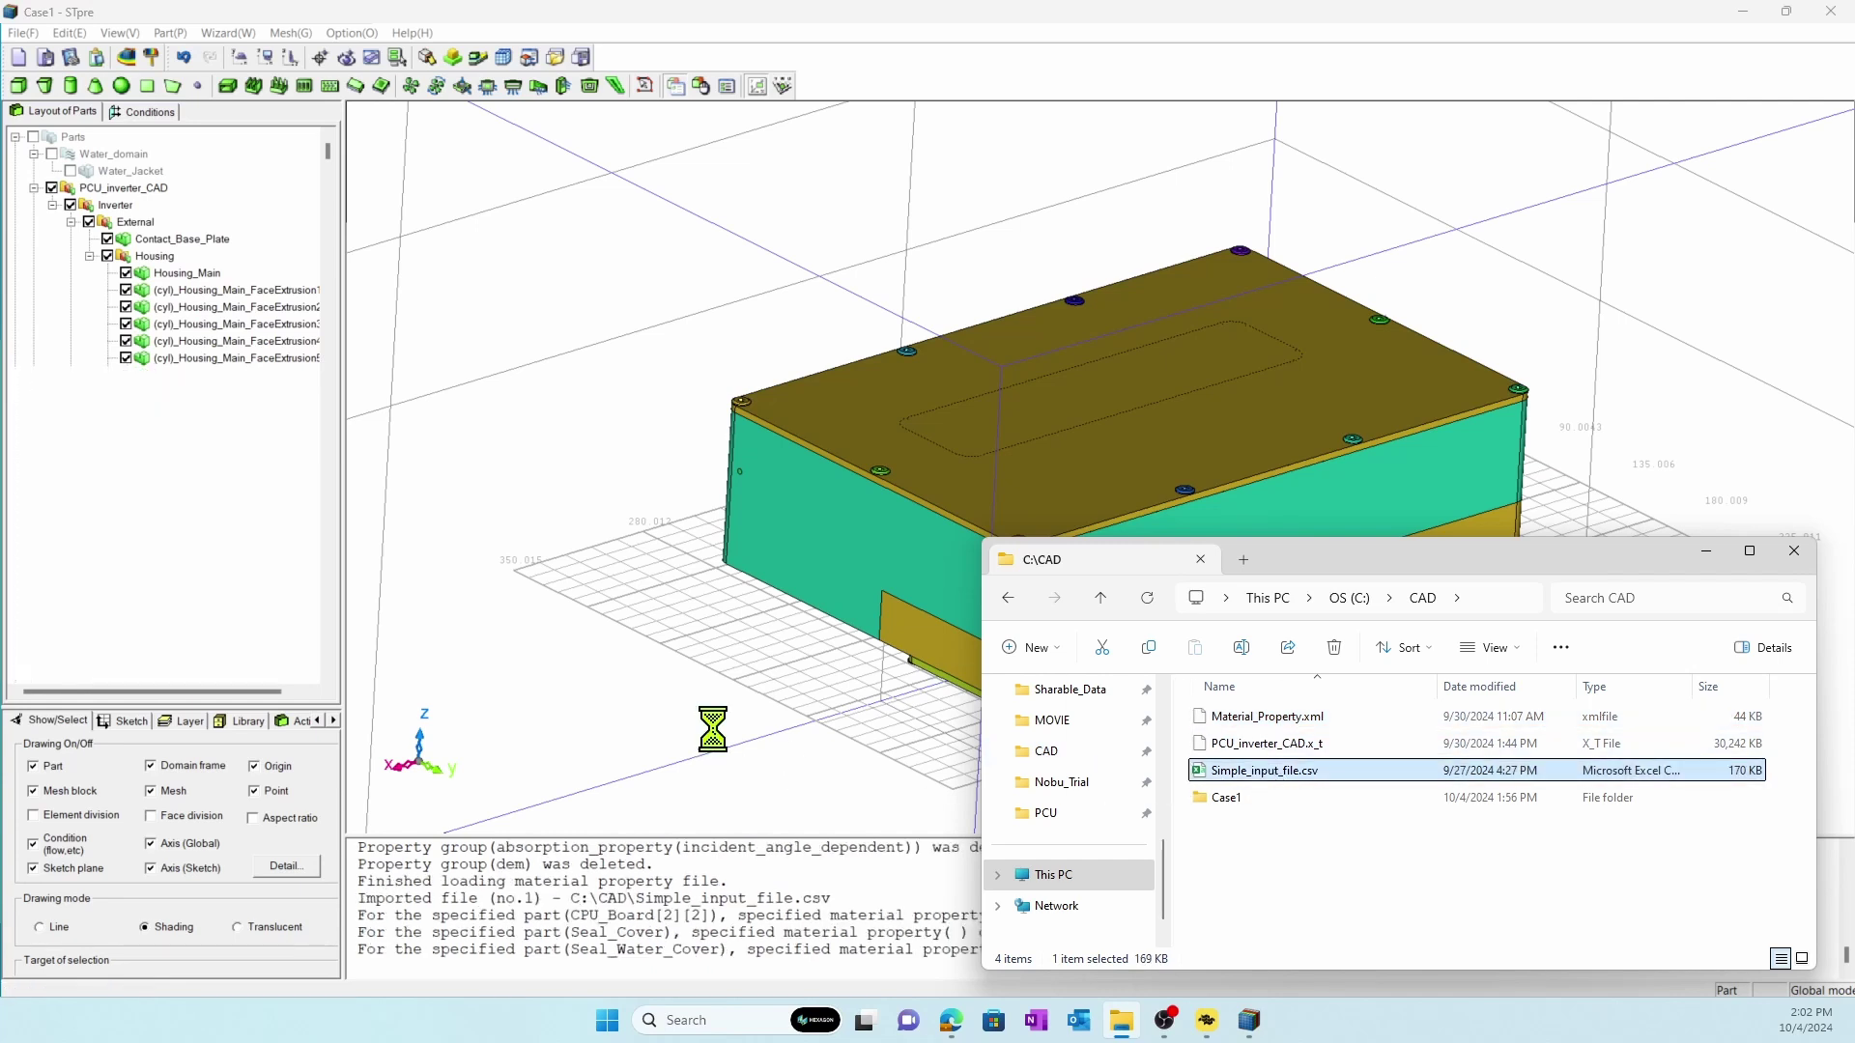
left_click(1056, 29)
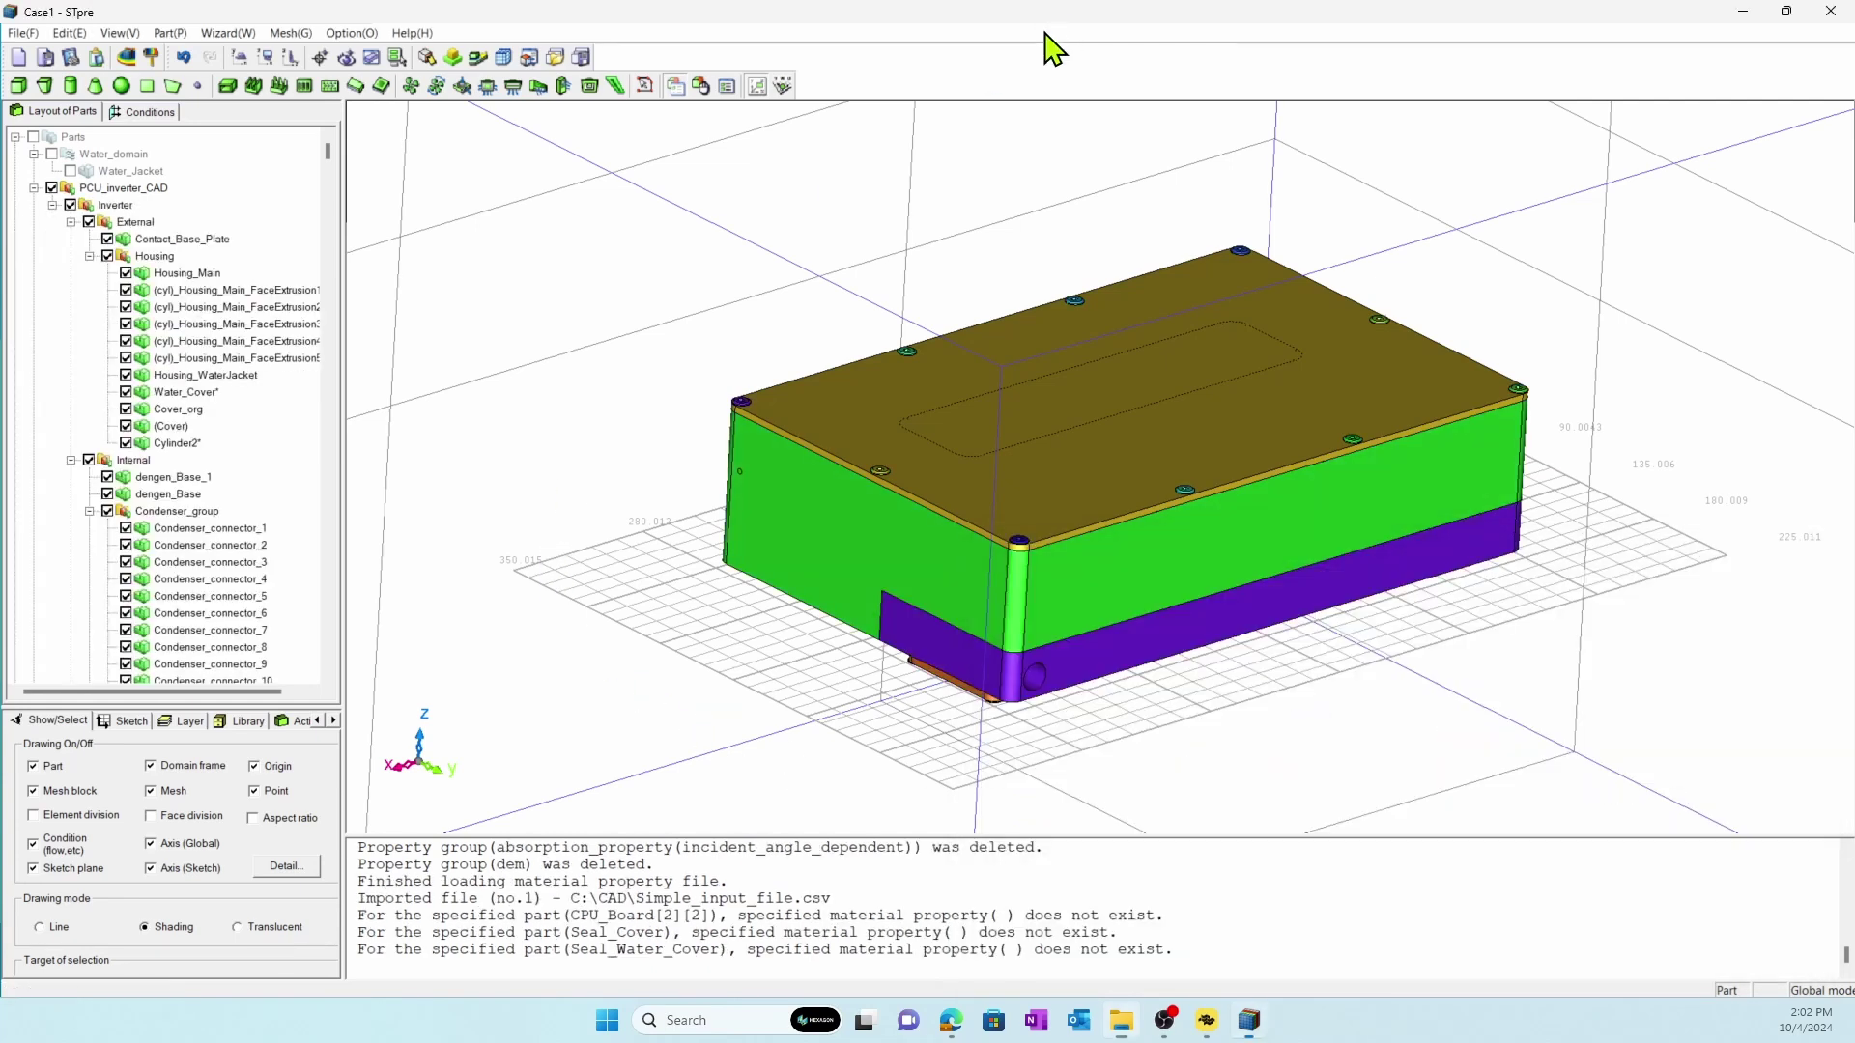
Step: Check Housing_Main's material in its properties and review the materials of all entries in the list of parts filtered to Part
double_click(817, 512)
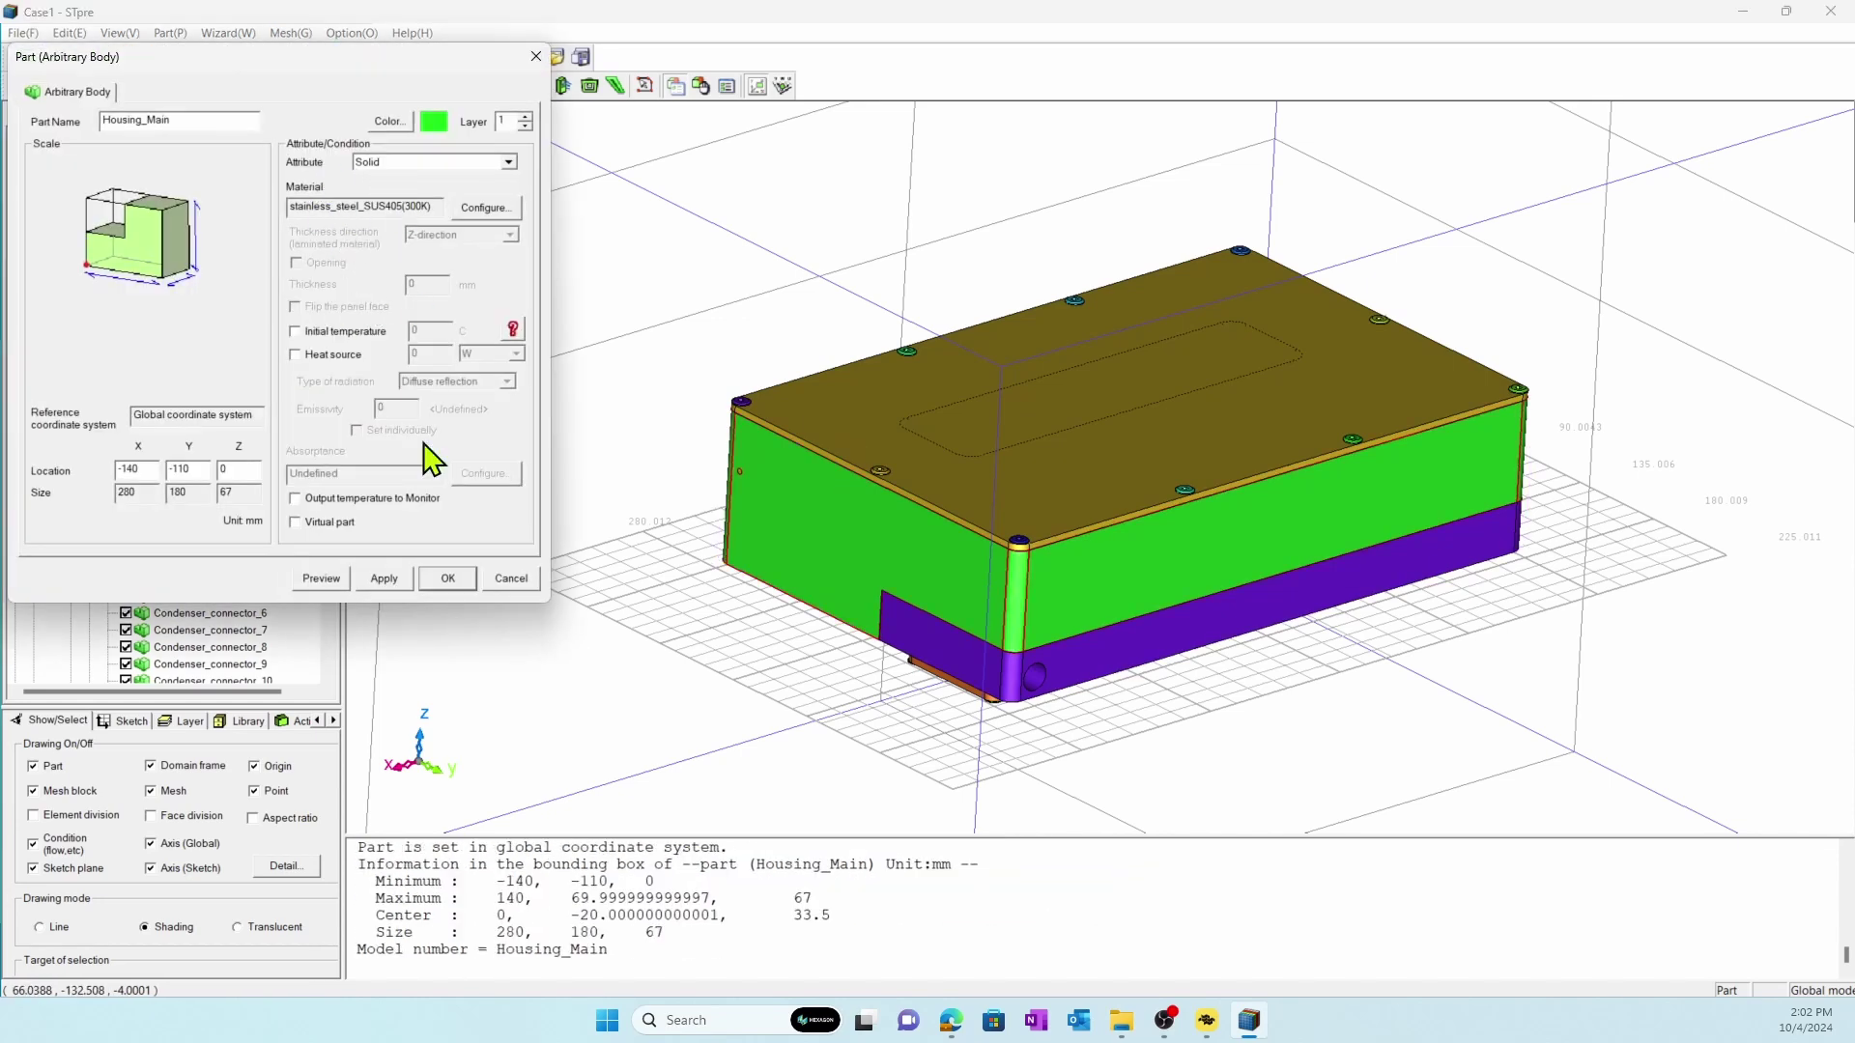
left_click(498, 578)
left_click(725, 86)
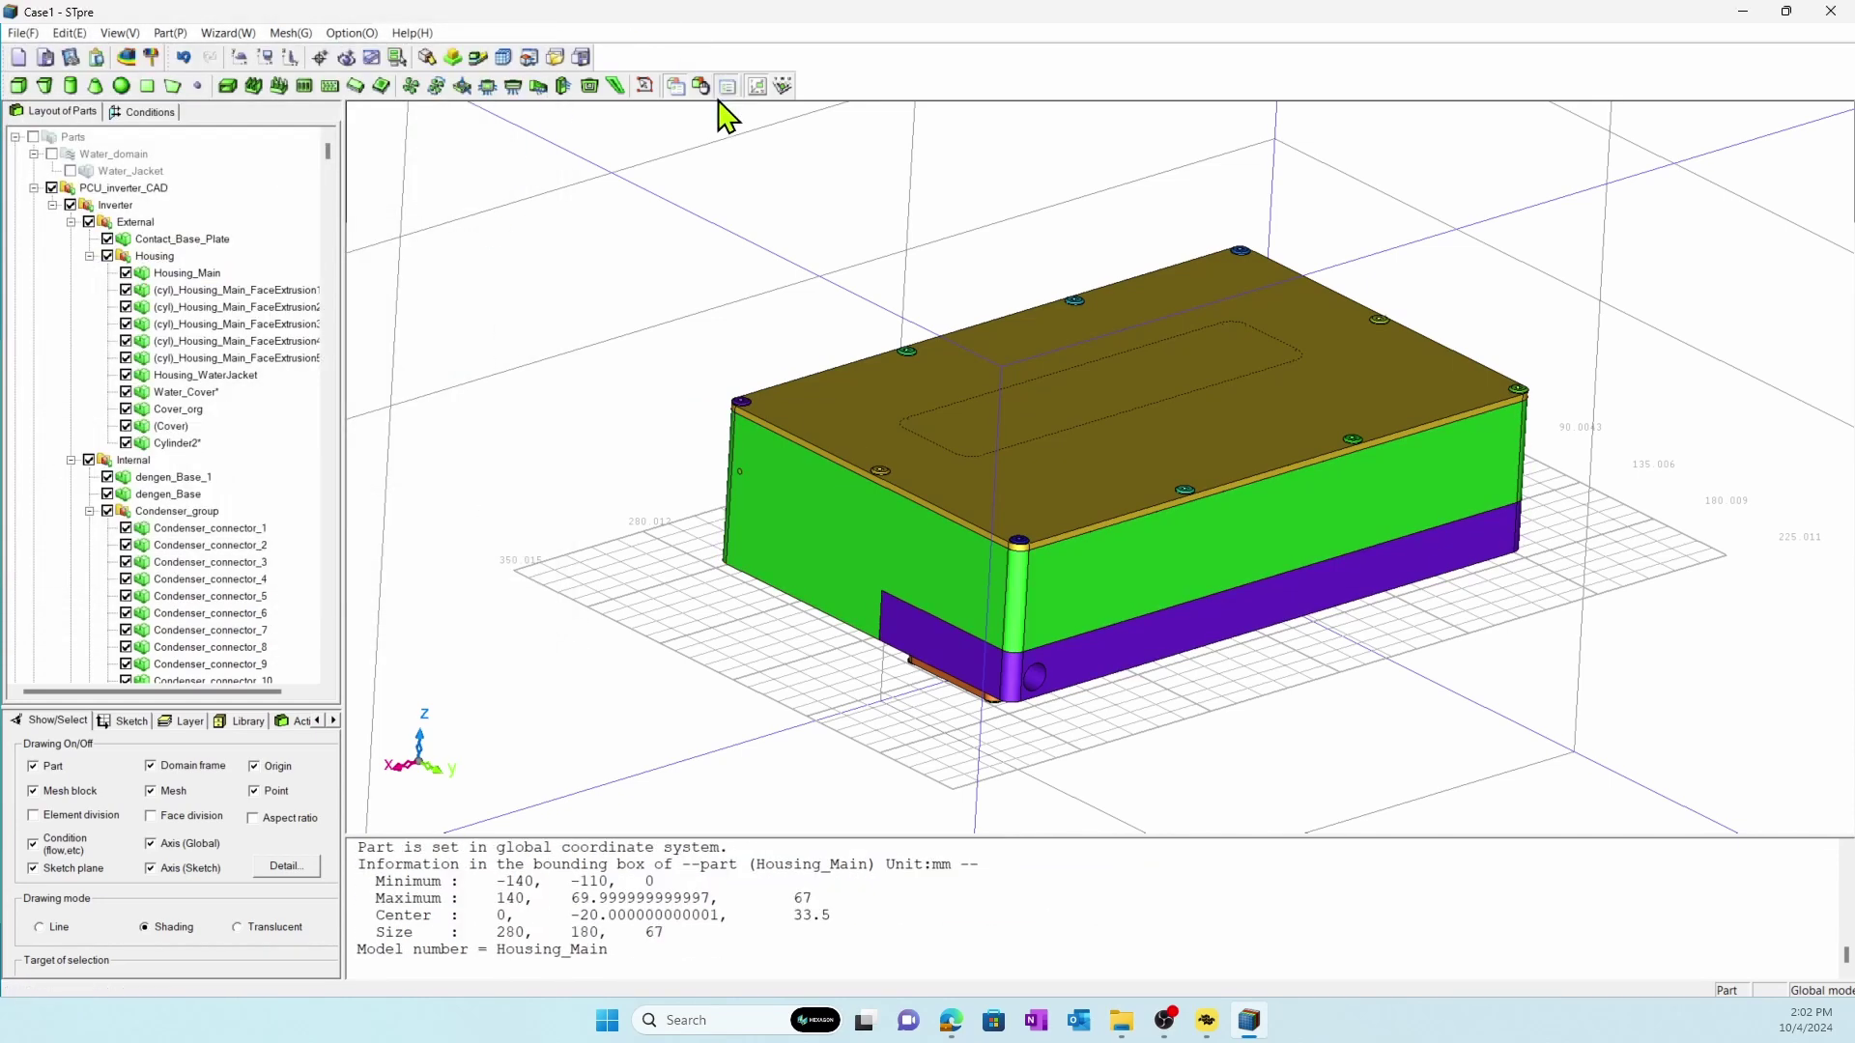
left_click(232, 87)
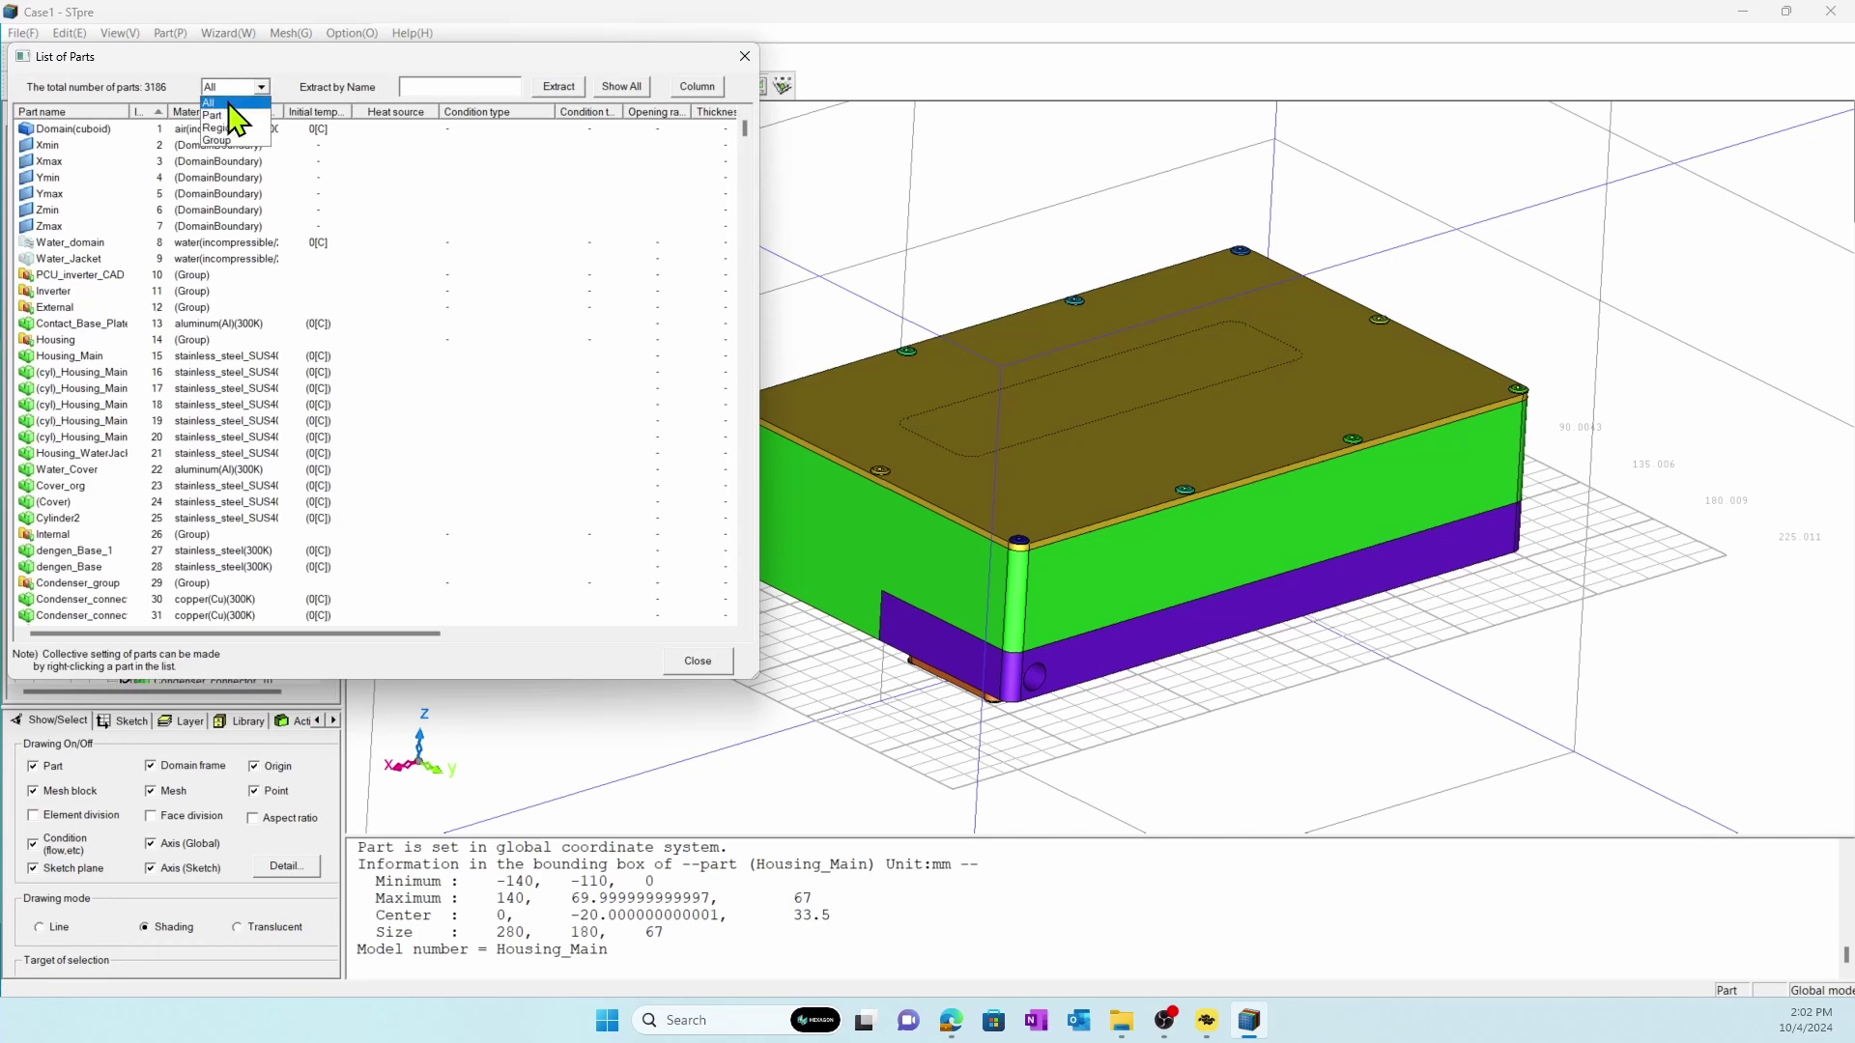
left_click(235, 123)
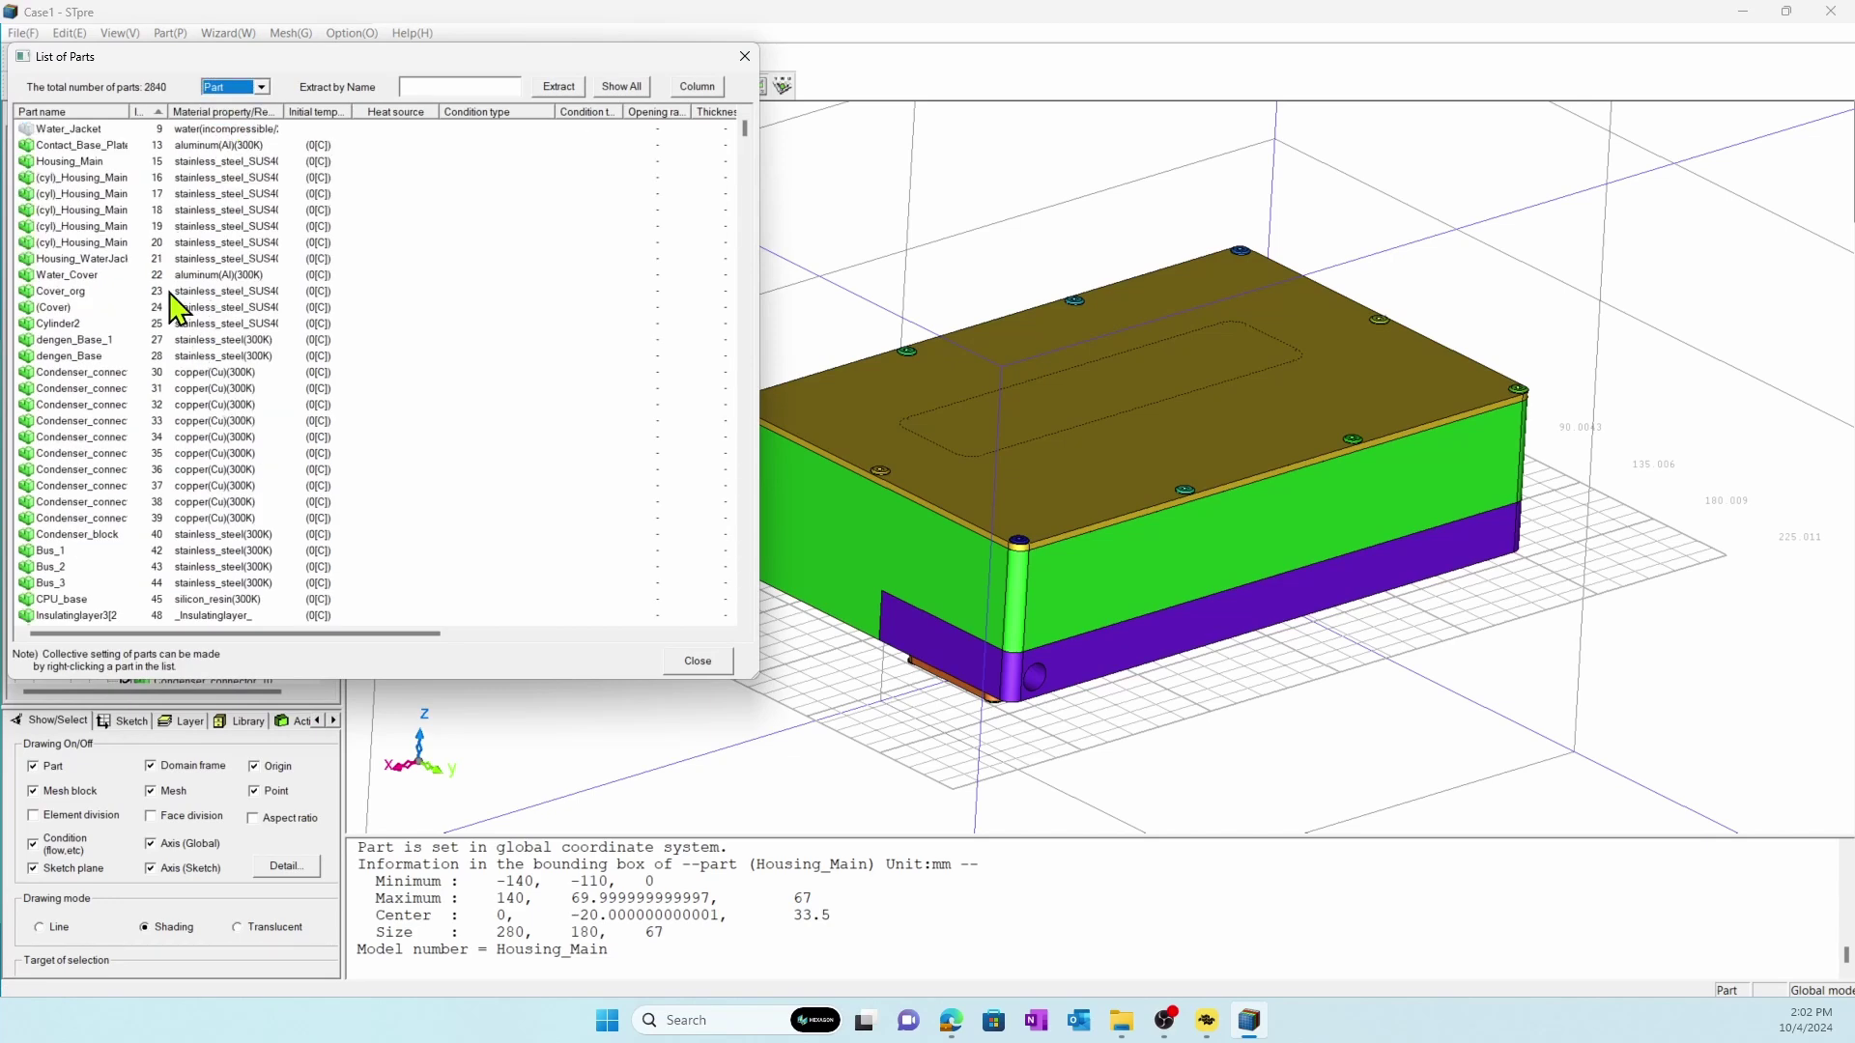
scroll(220, 367, "down", 15)
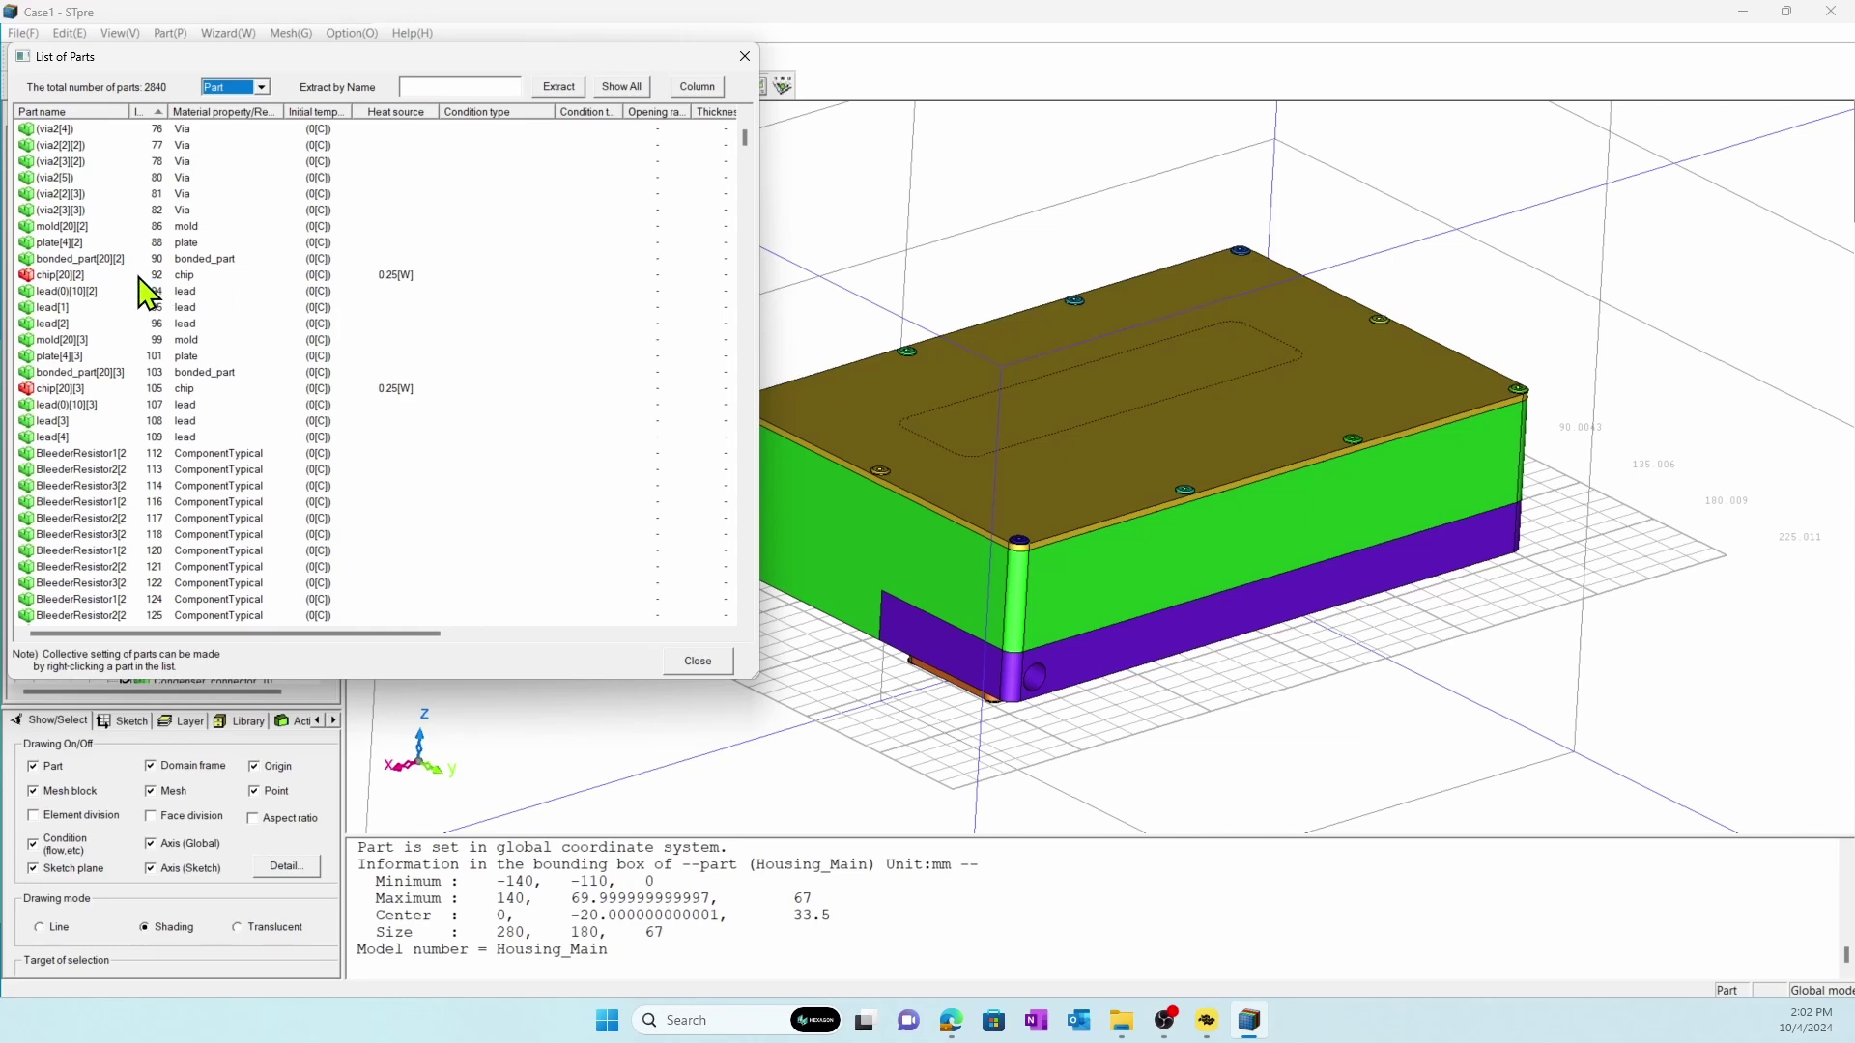
Step: Examine the heat sources of the two chip parts and the heat-source totals at the end of the list of parts
left_click(417, 389)
left_click(409, 275)
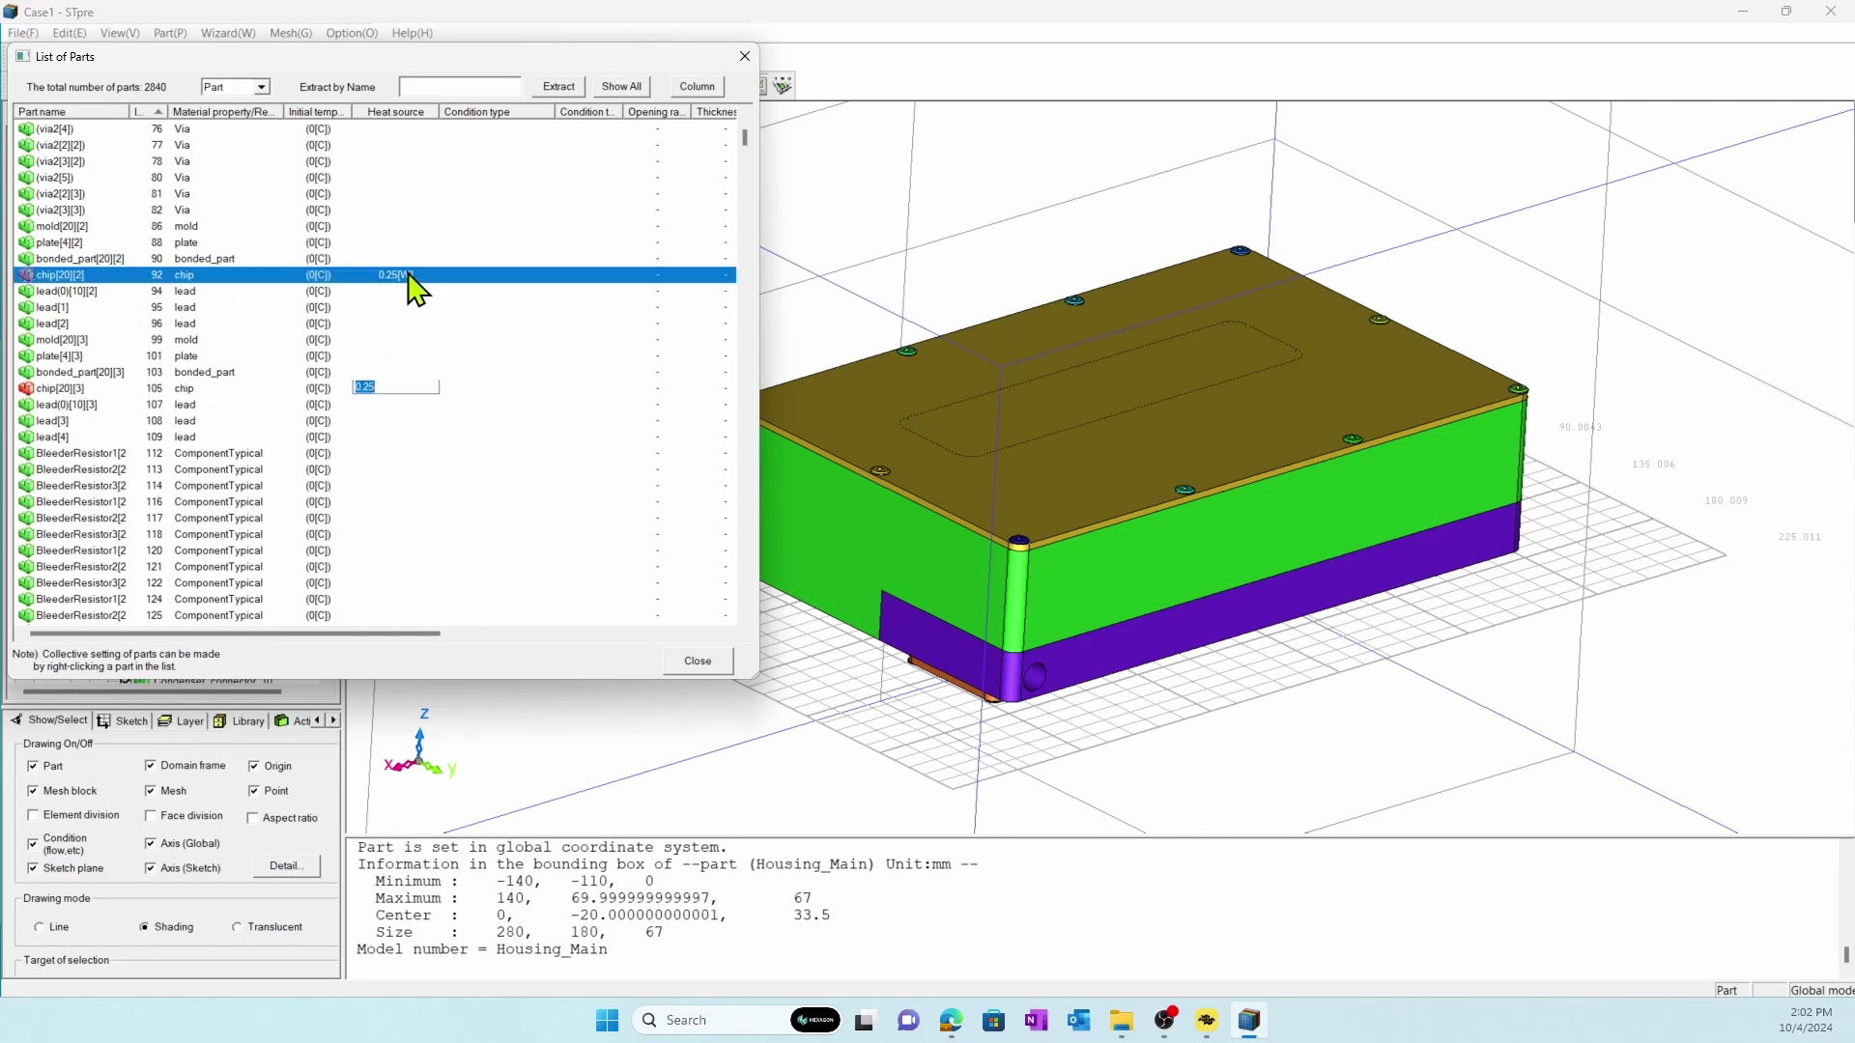
left_click(456, 421)
left_click(490, 534)
left_click_drag(744, 137, 757, 641)
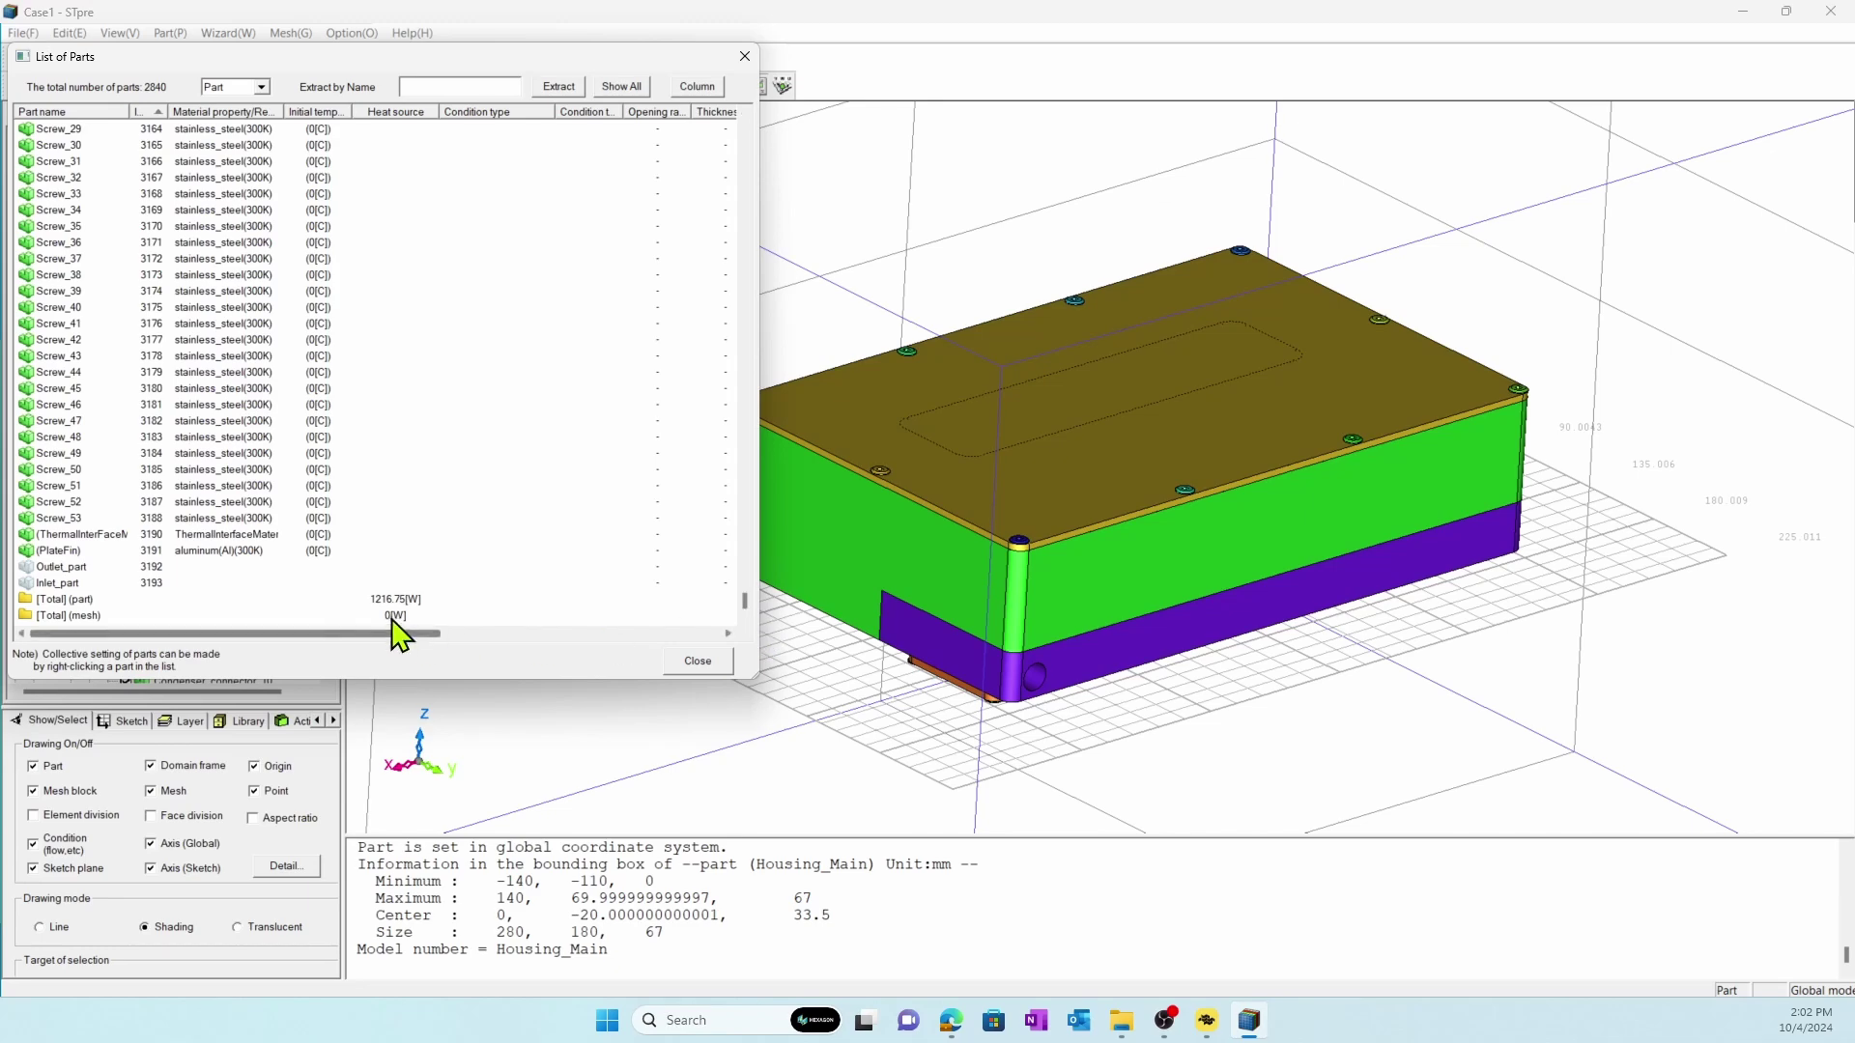
left_click(690, 660)
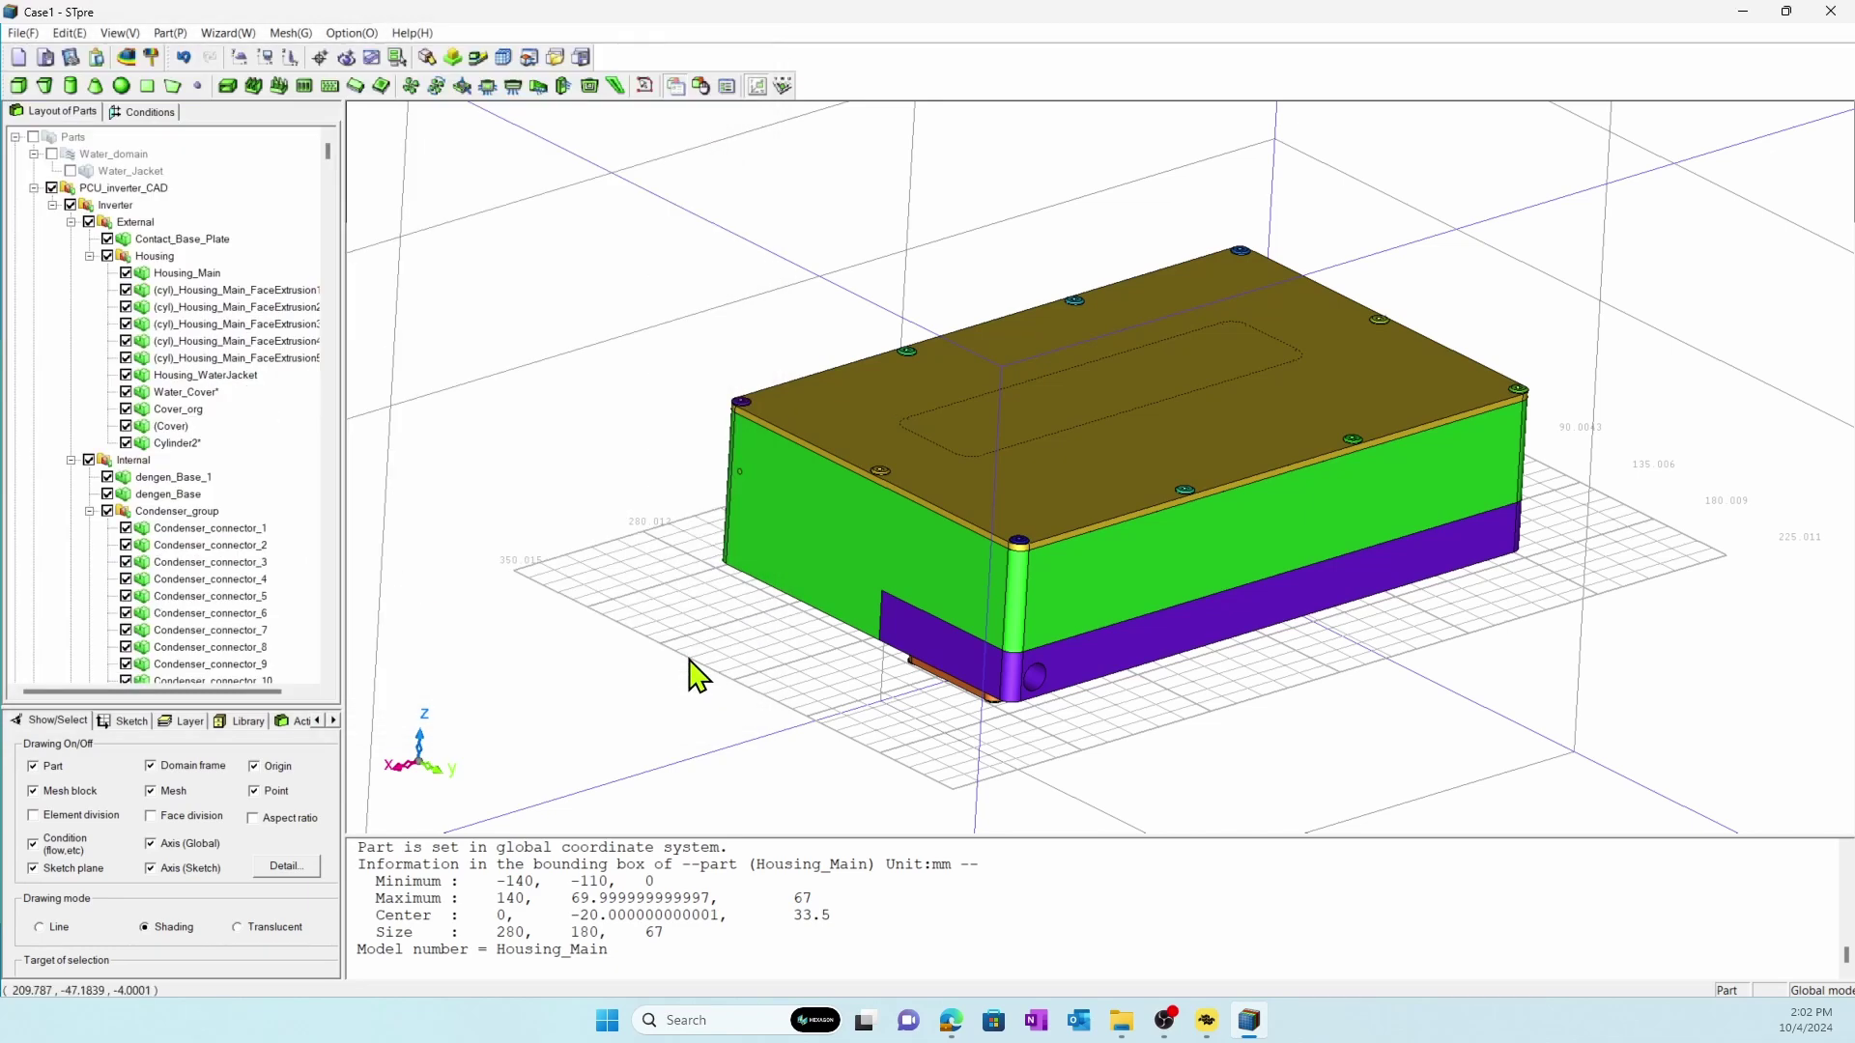
Step: Start the Condition Wizard, set the flow field to Laminar flow and include Radiation with the VF method
left_click(228, 33)
left_click(254, 73)
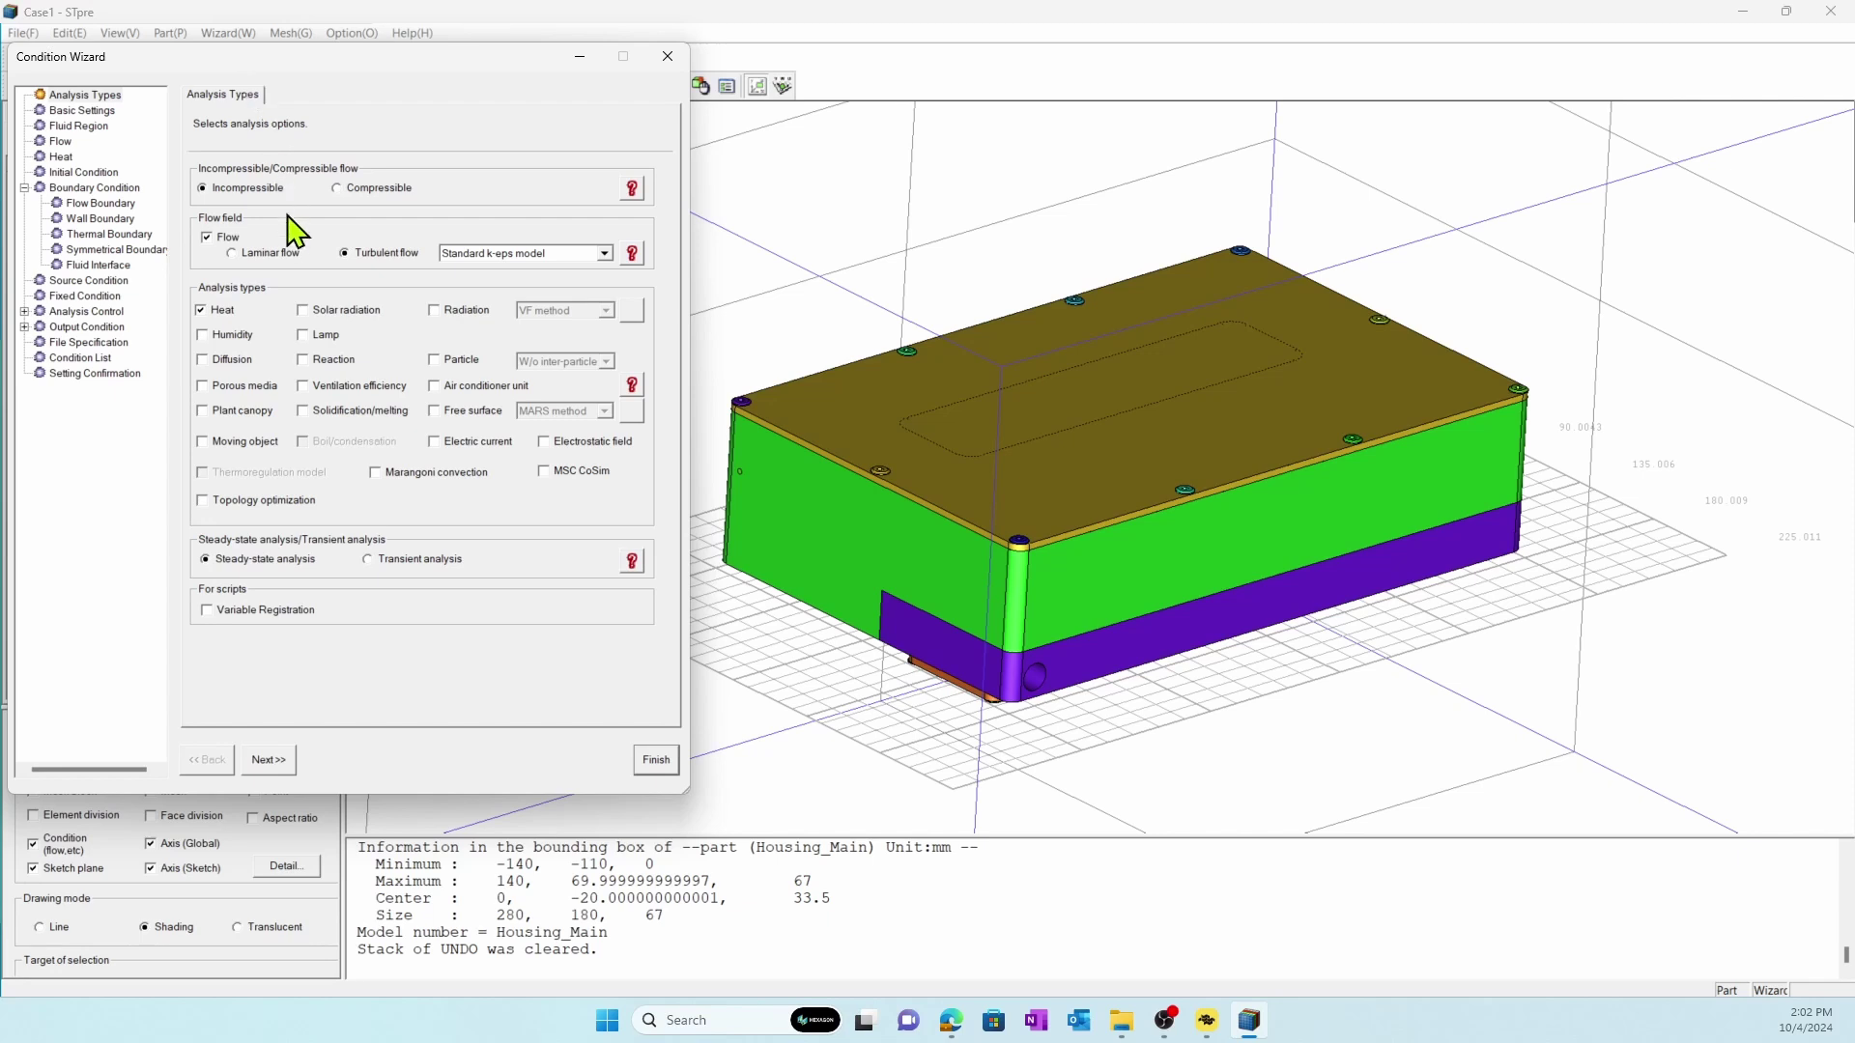
left_click(289, 257)
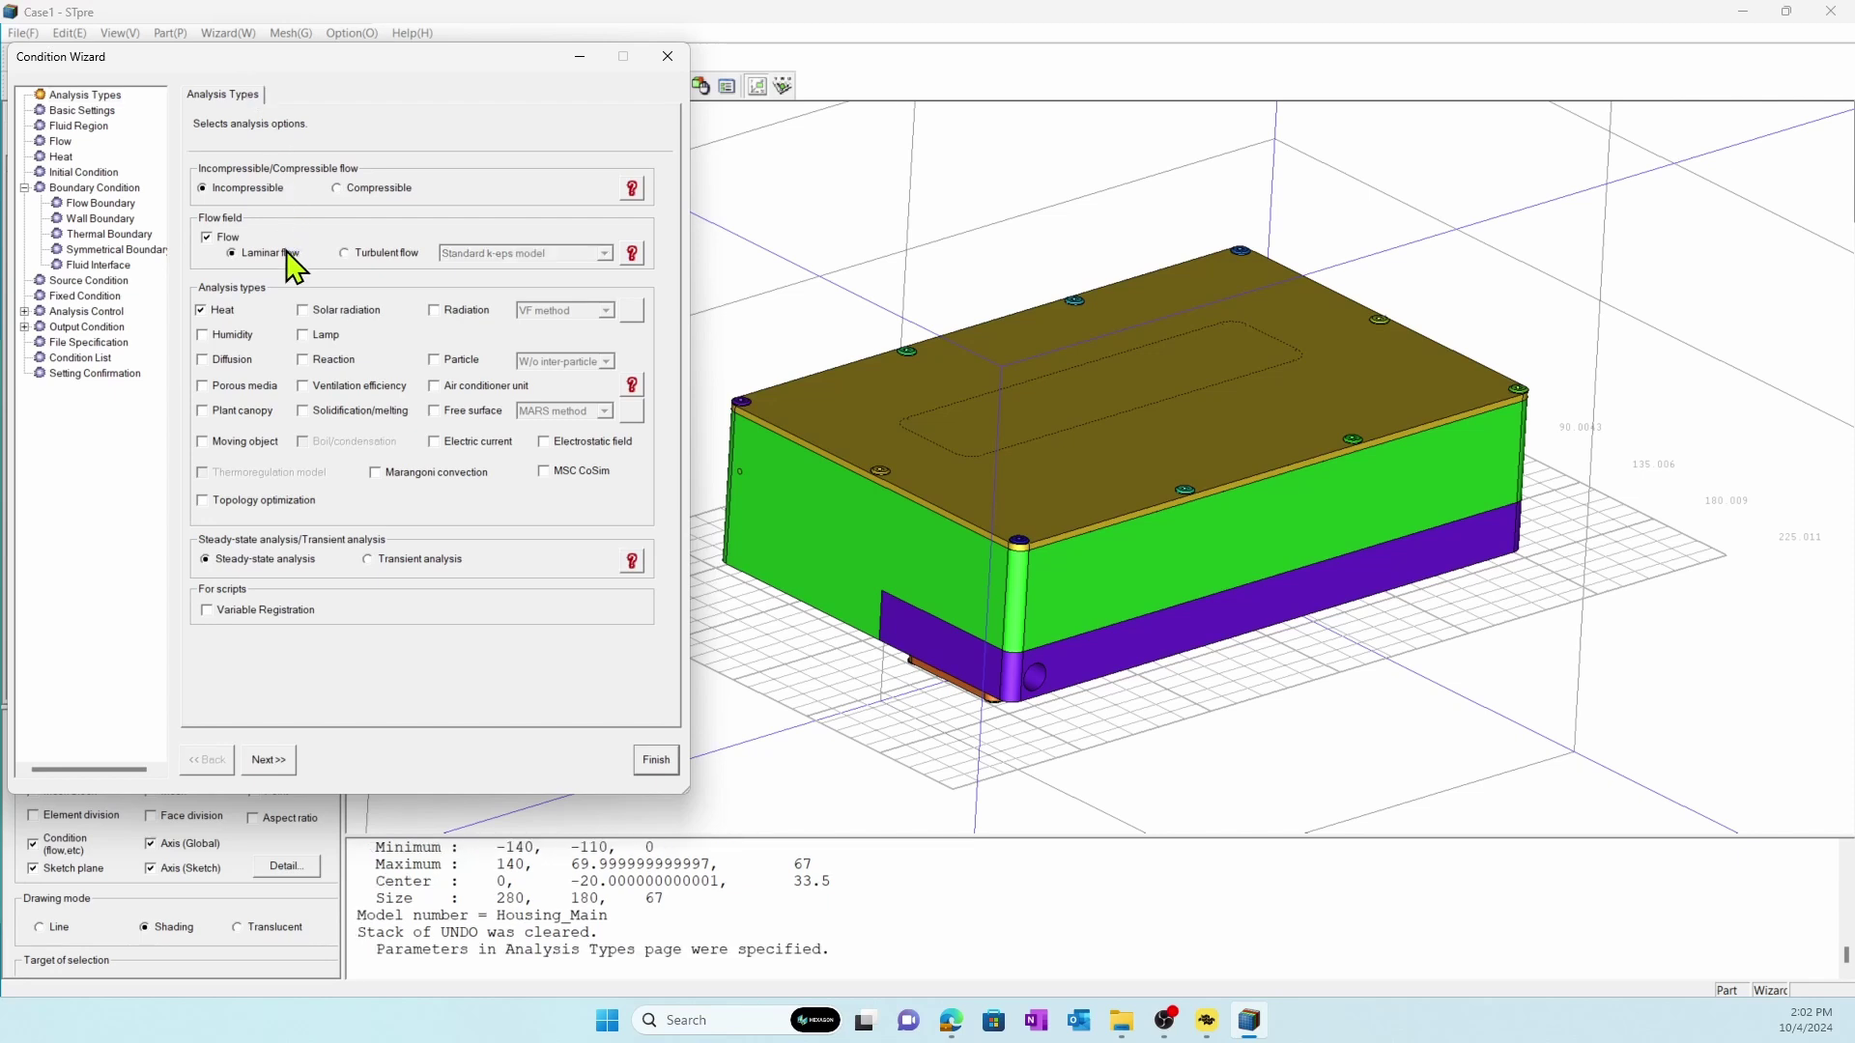
left_click(462, 309)
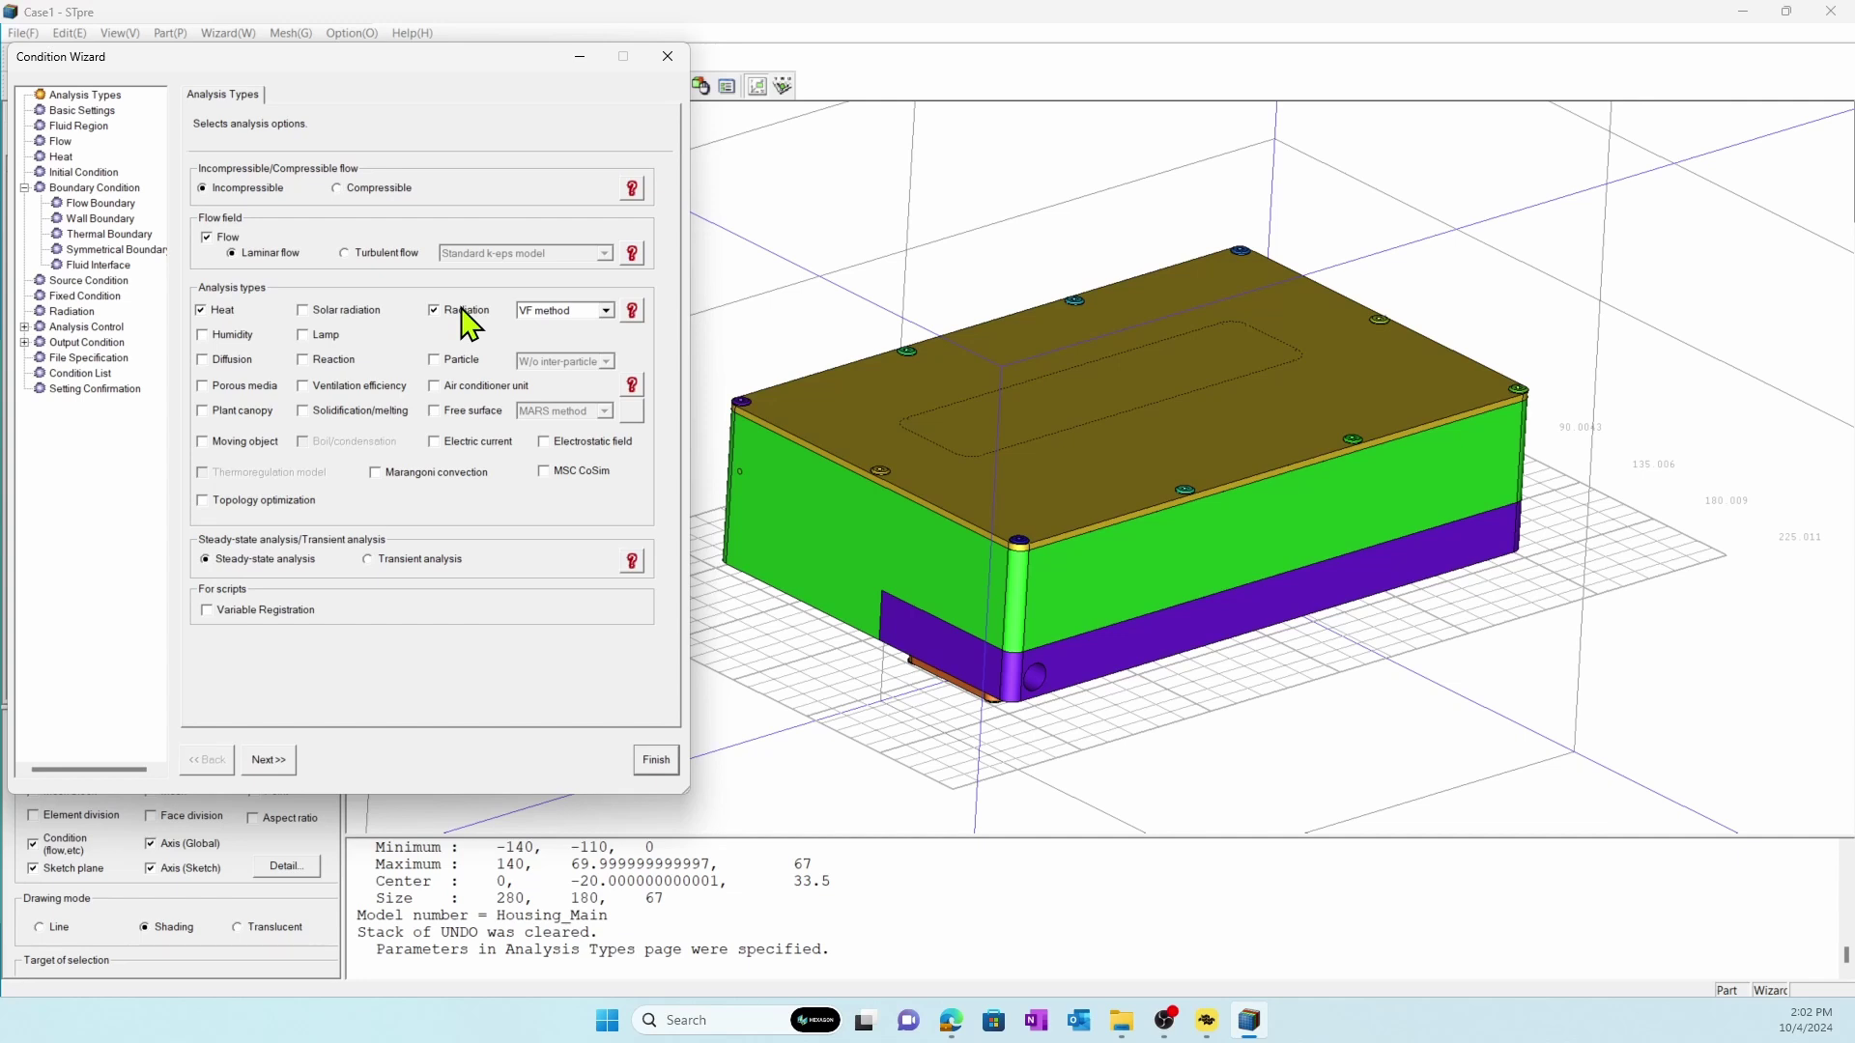
Step: Set the ambient temperature to 80 C in the basic settings and apply it collectively to the parts and boundaries
left_click(269, 761)
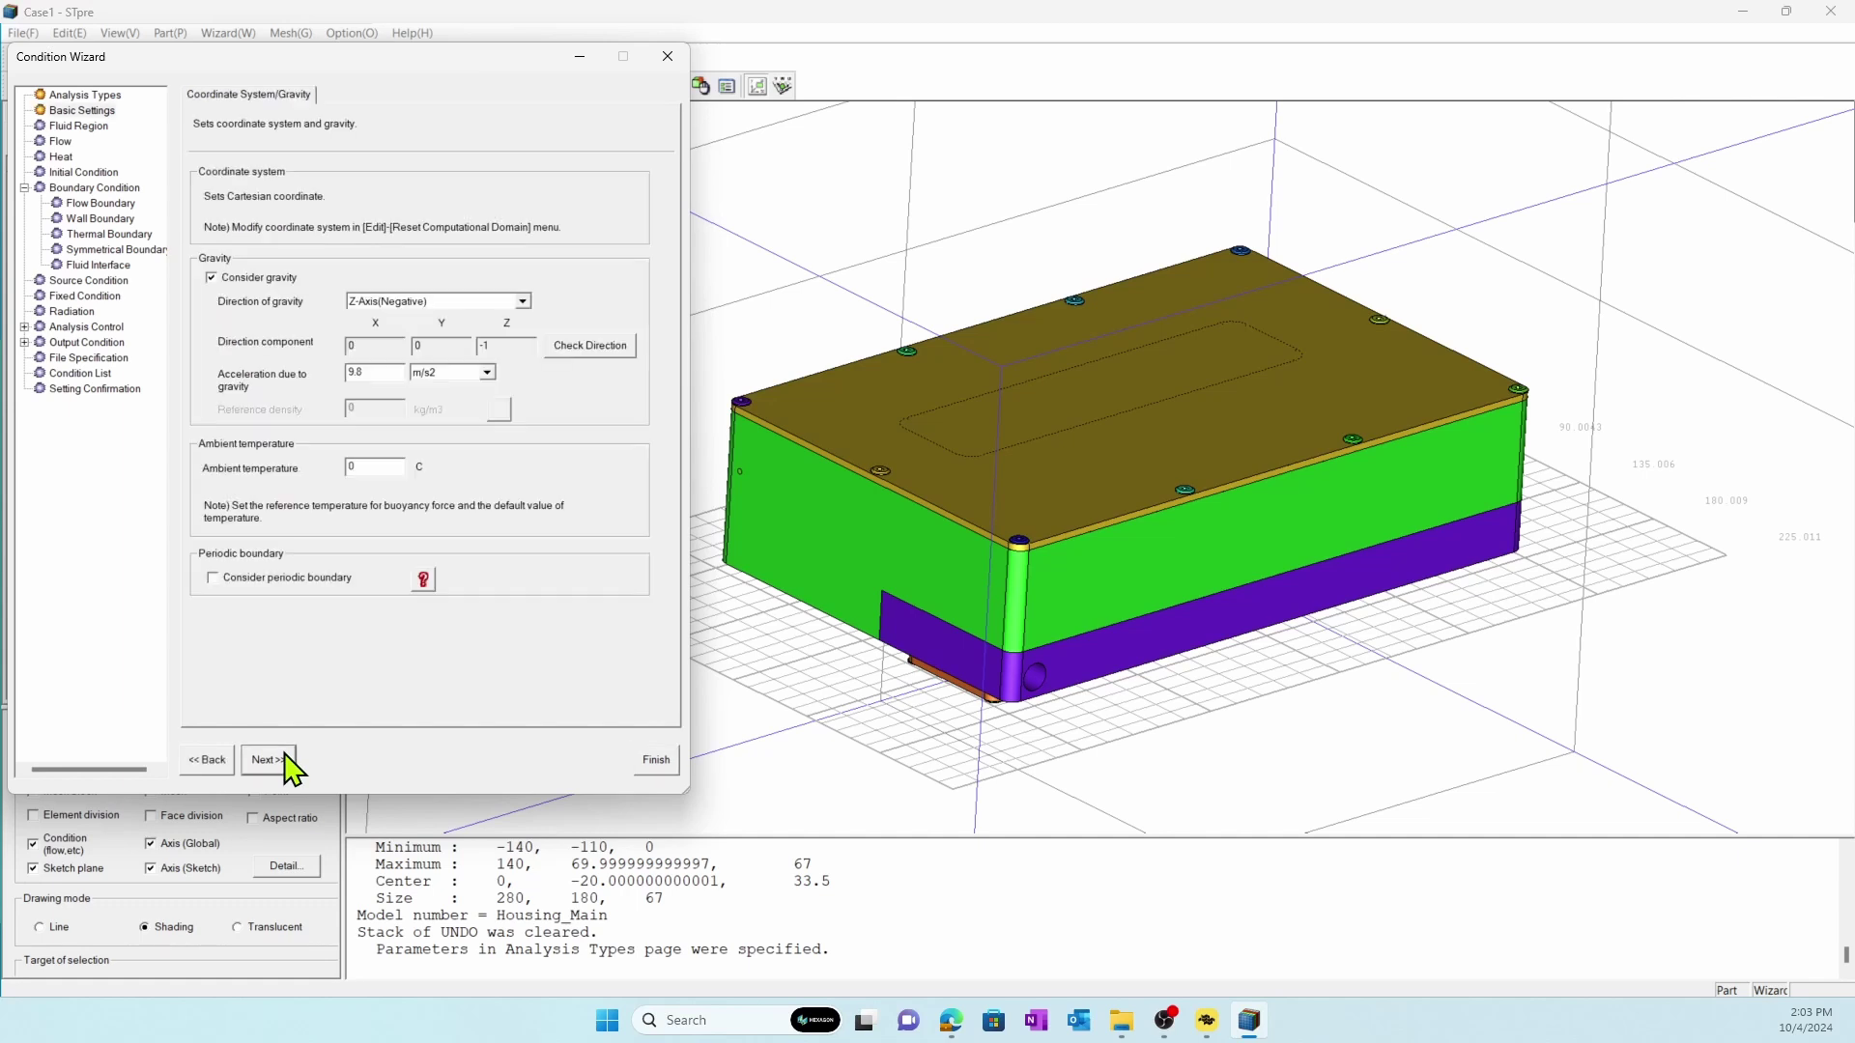
double_click(350, 467)
left_click(108, 218)
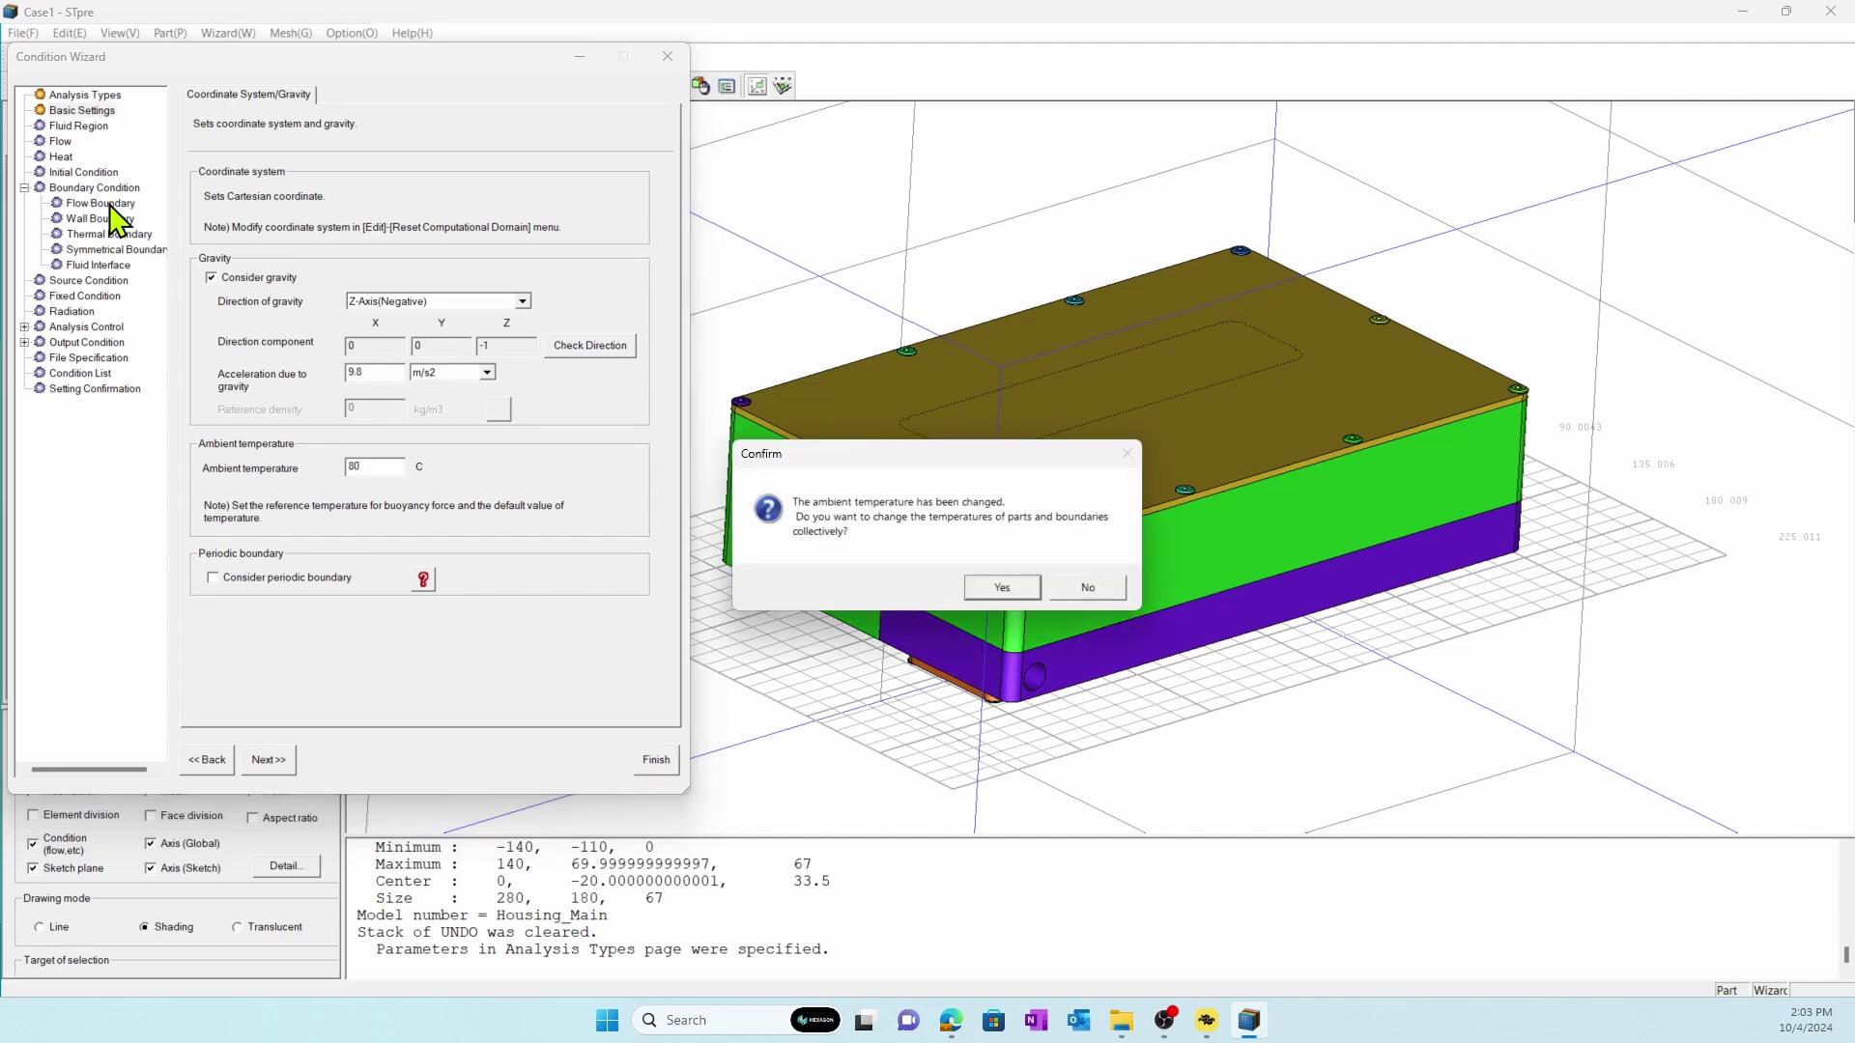
left_click(1010, 590)
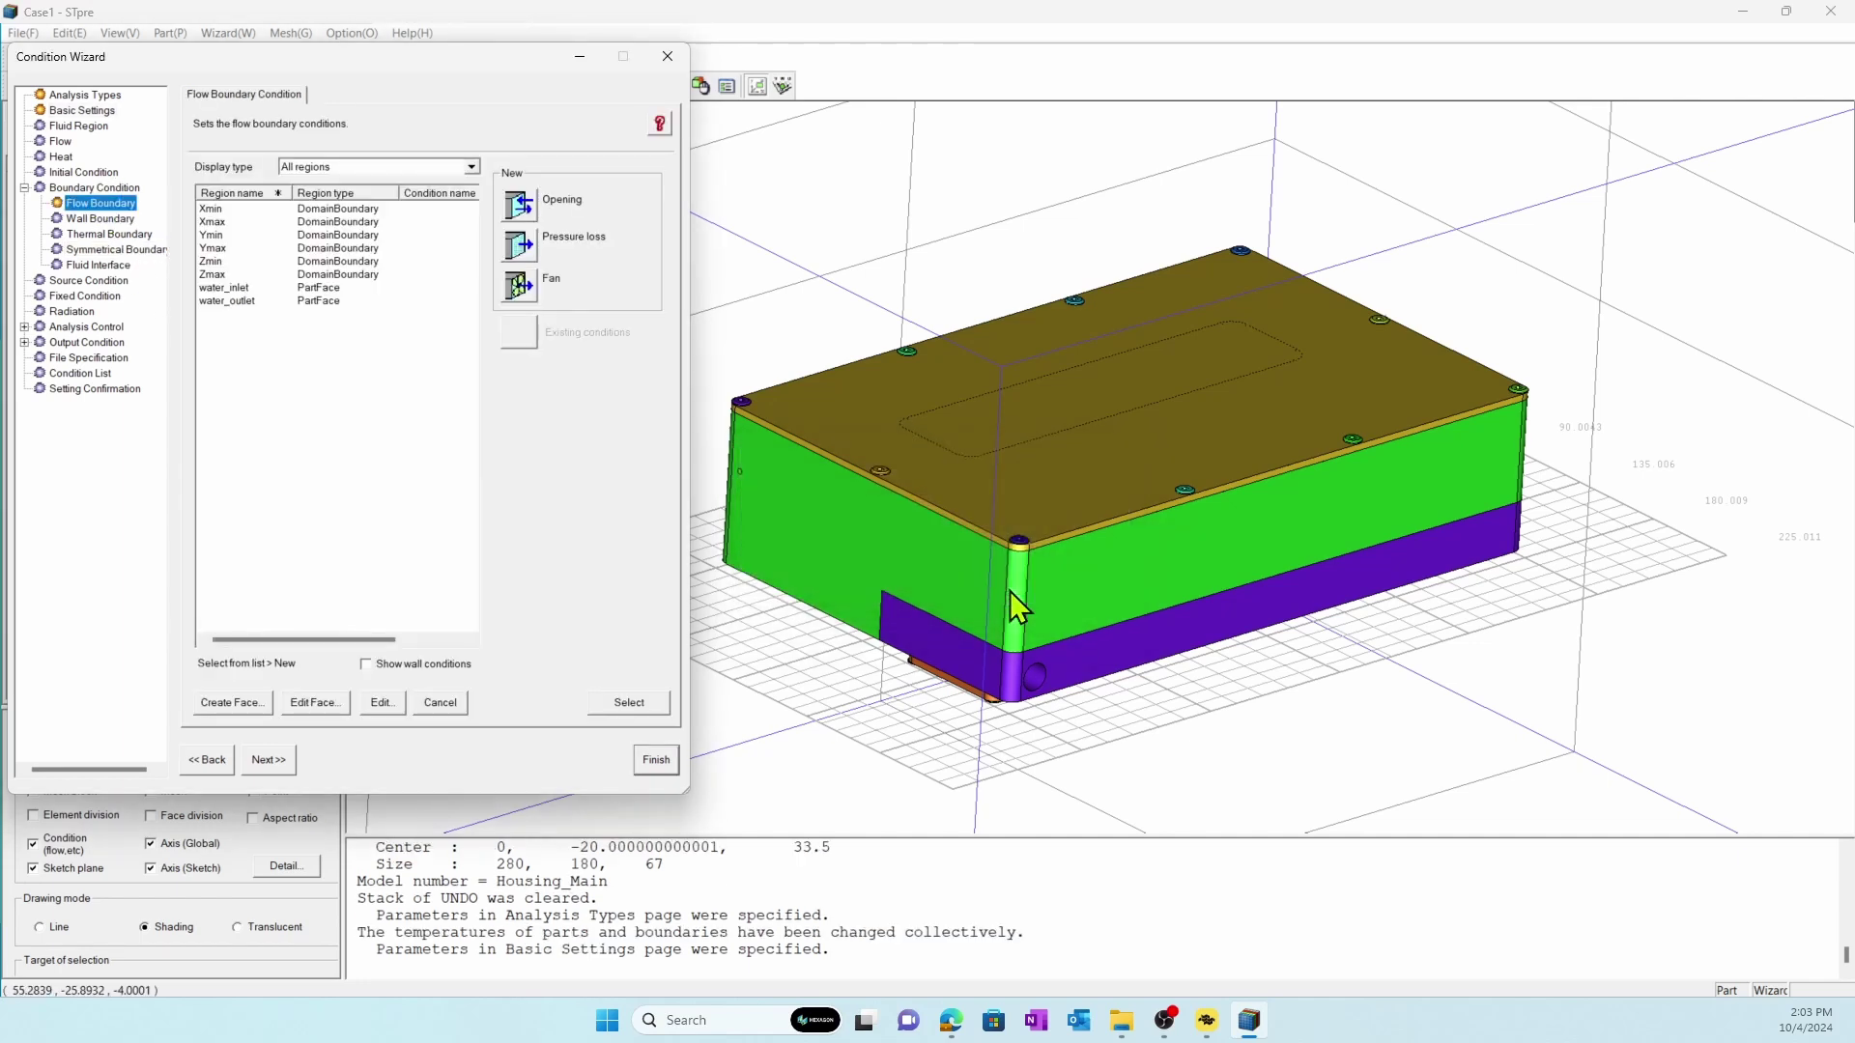
Step: Assign an Opening flow condition to Zmin with a fixed total pressure of 0 Pa and an inflow temperature of 80 C
left_click(344, 261)
left_click(520, 205)
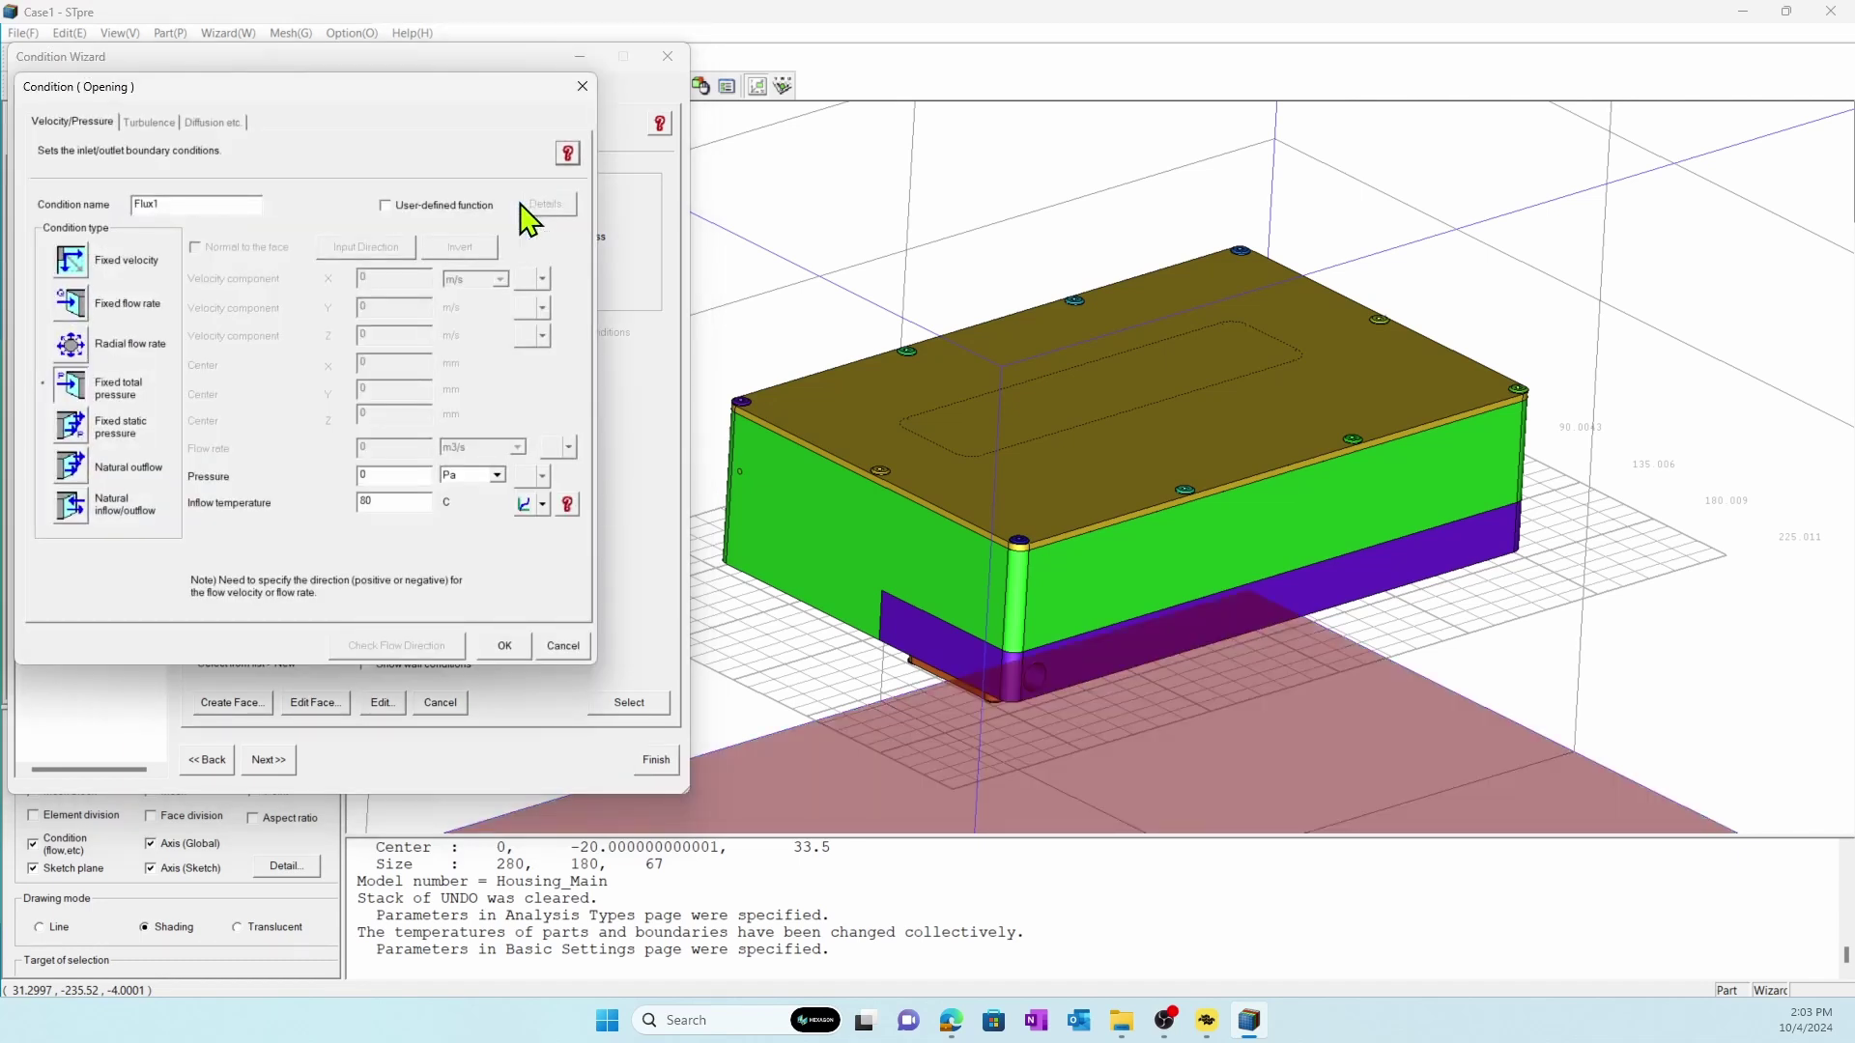
left_click(493, 642)
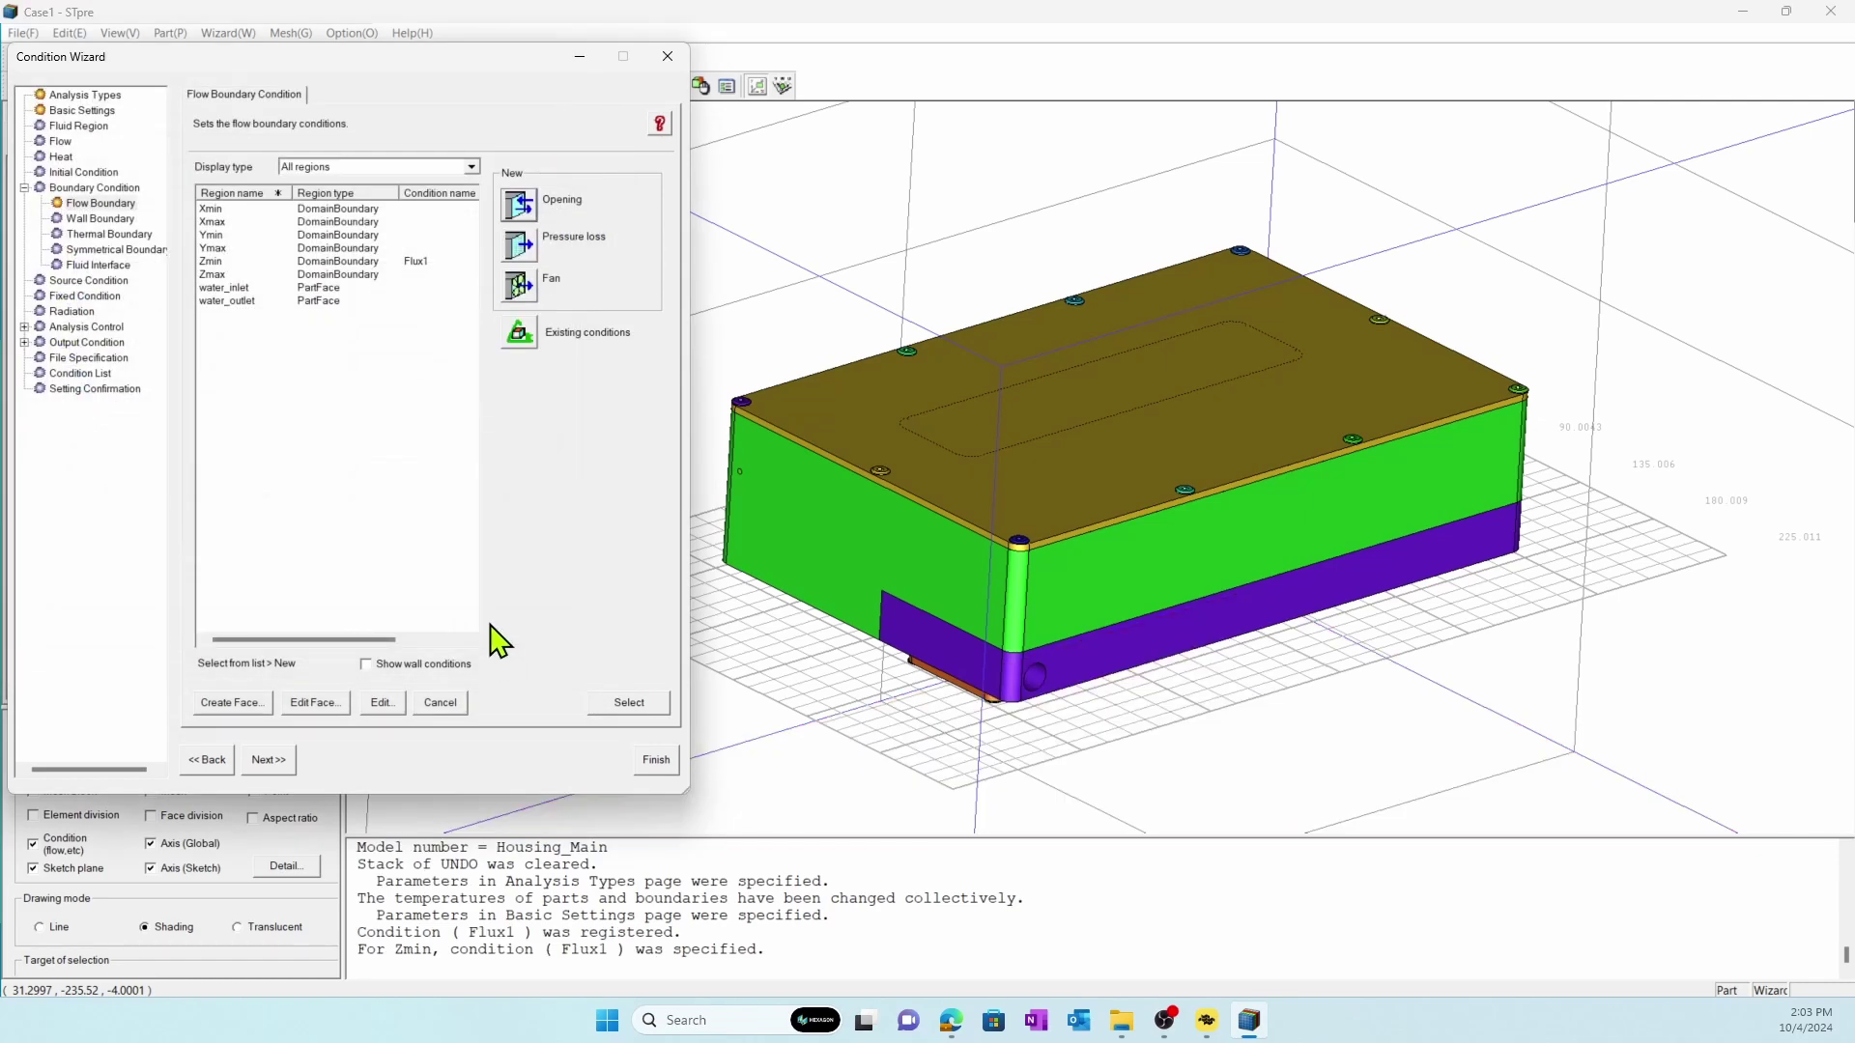
Step: Assign an Opening flow condition to Zmax with a fixed static pressure of 0 Pa and an inflow temperature of 80 C
left_click(358, 276)
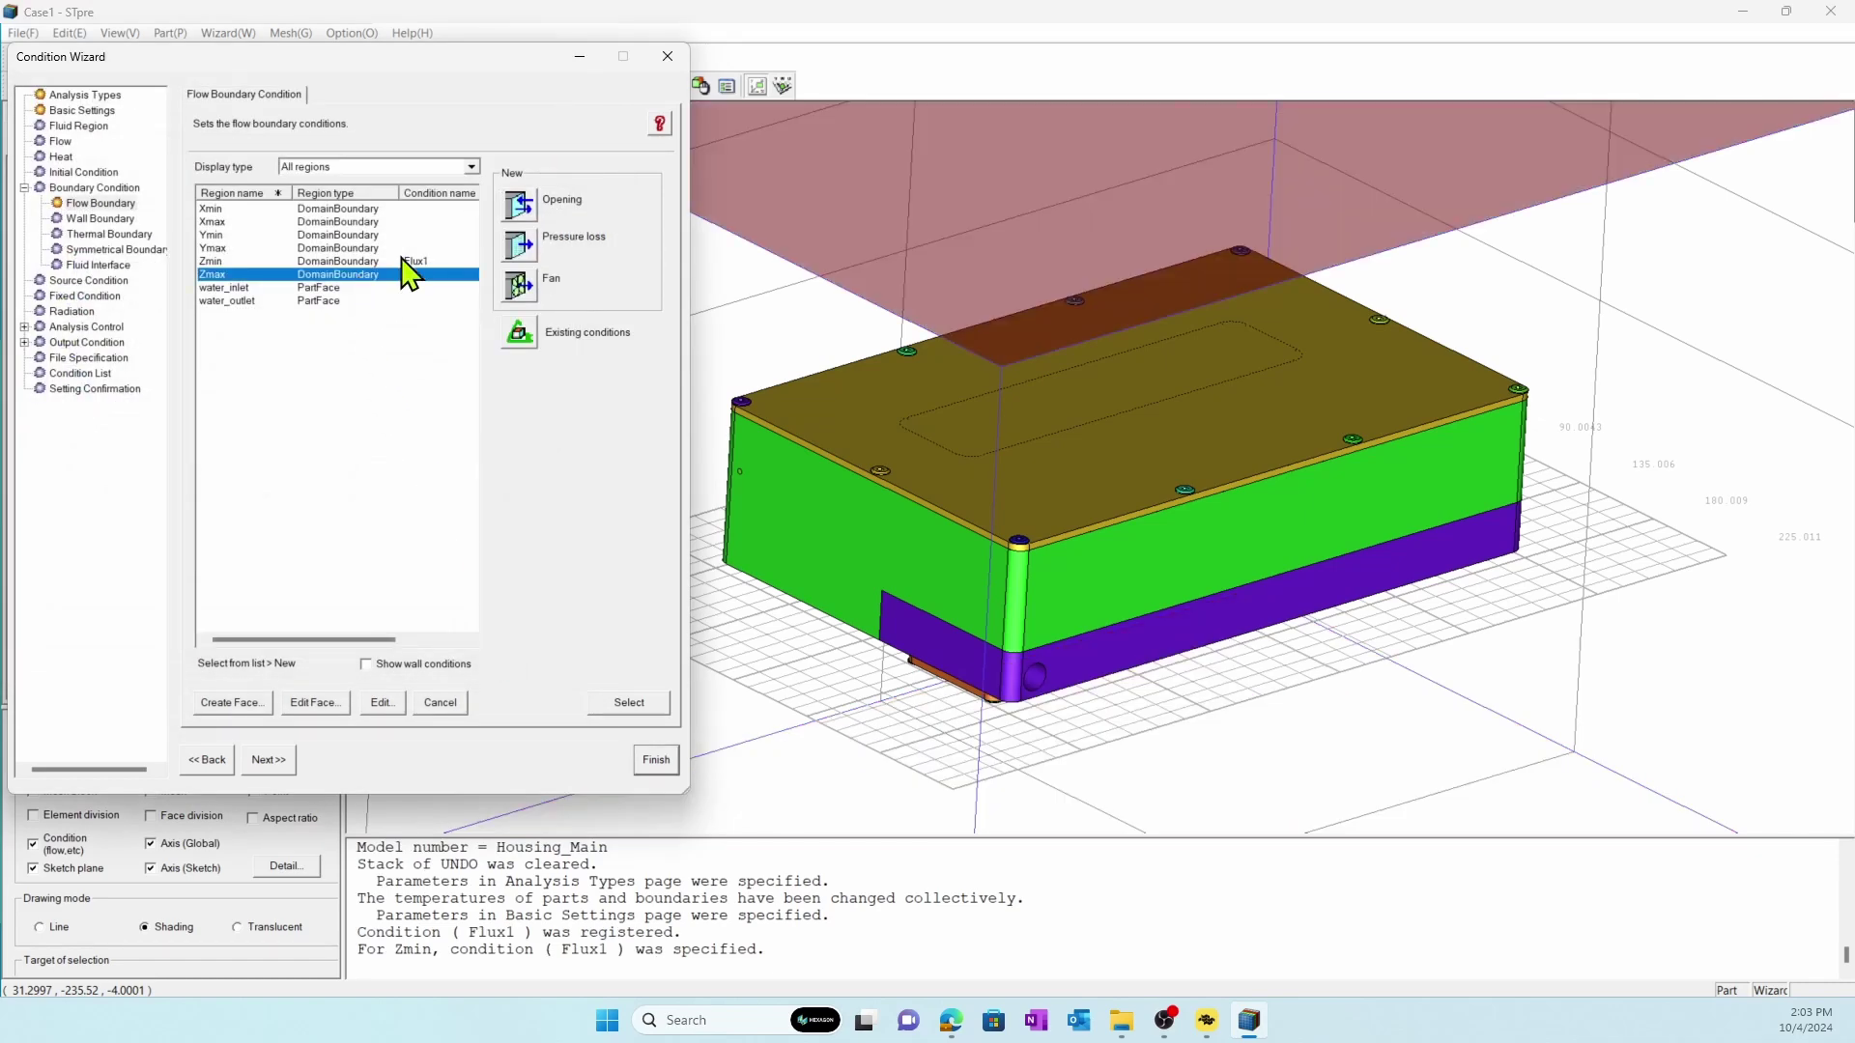
left_click(519, 206)
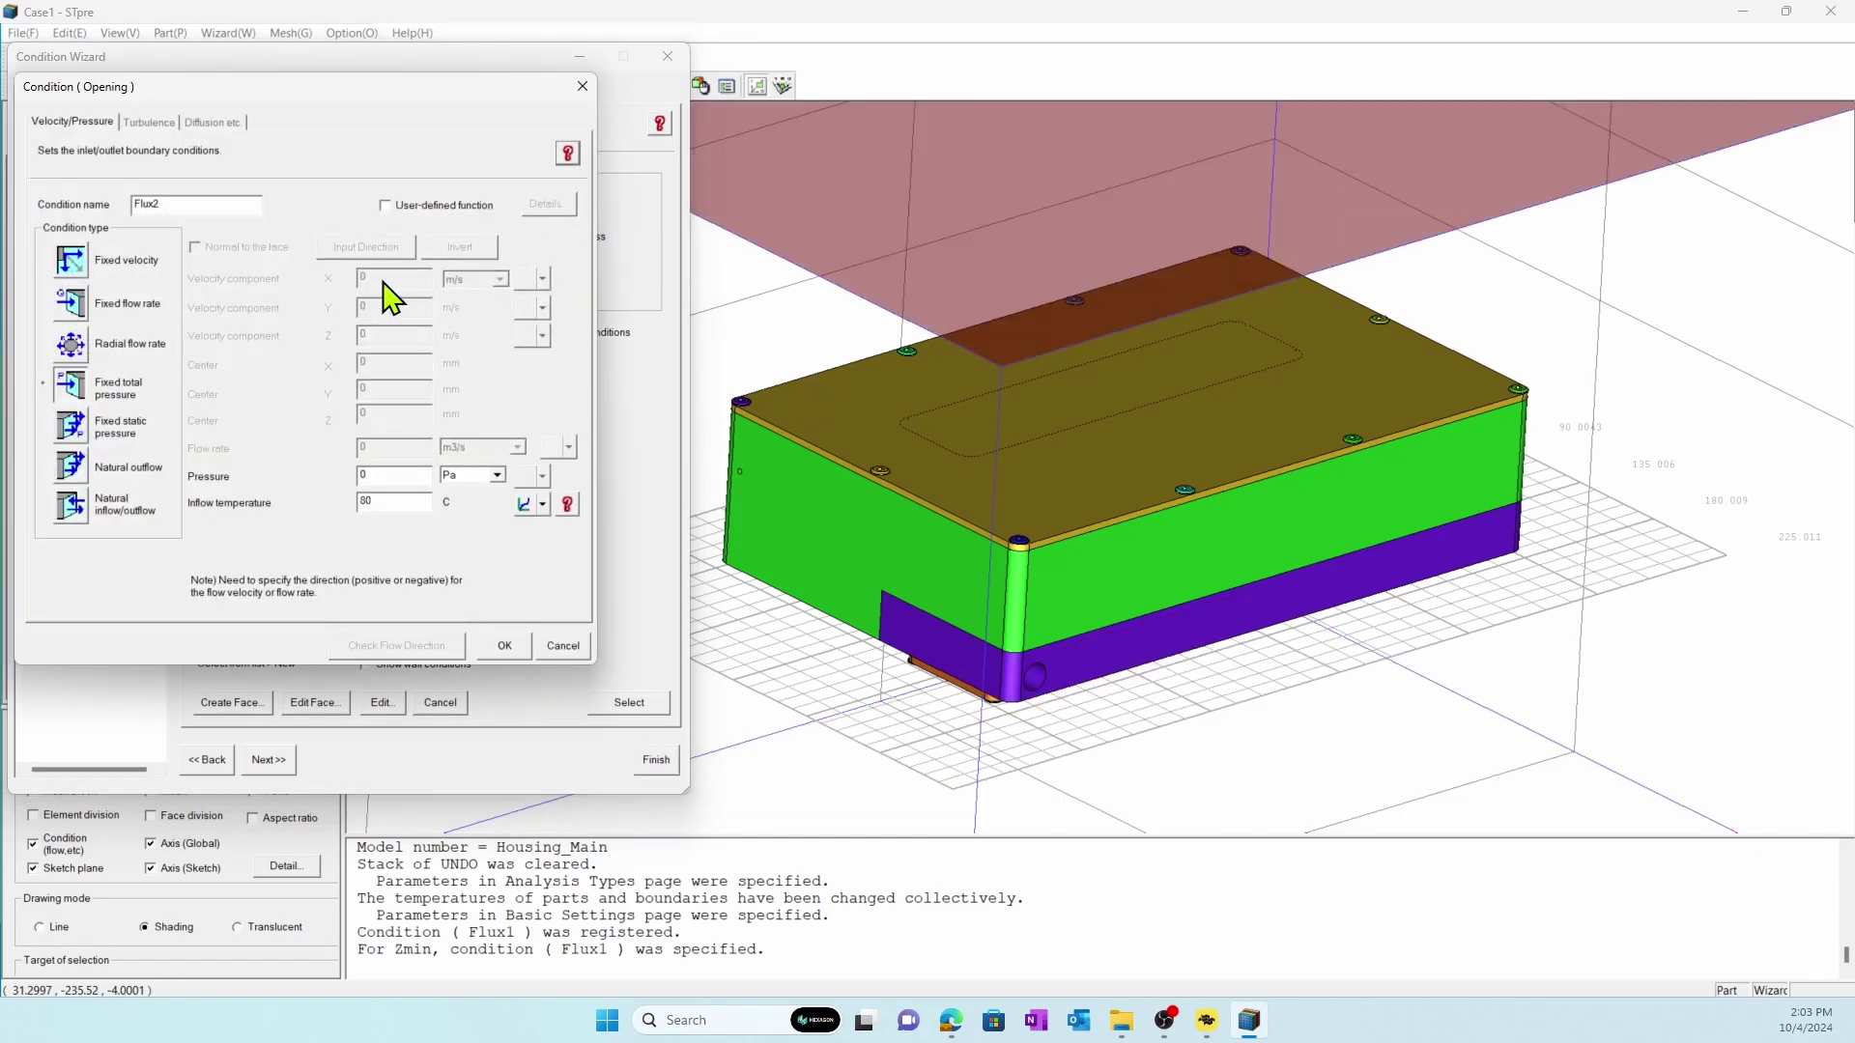
left_click(70, 425)
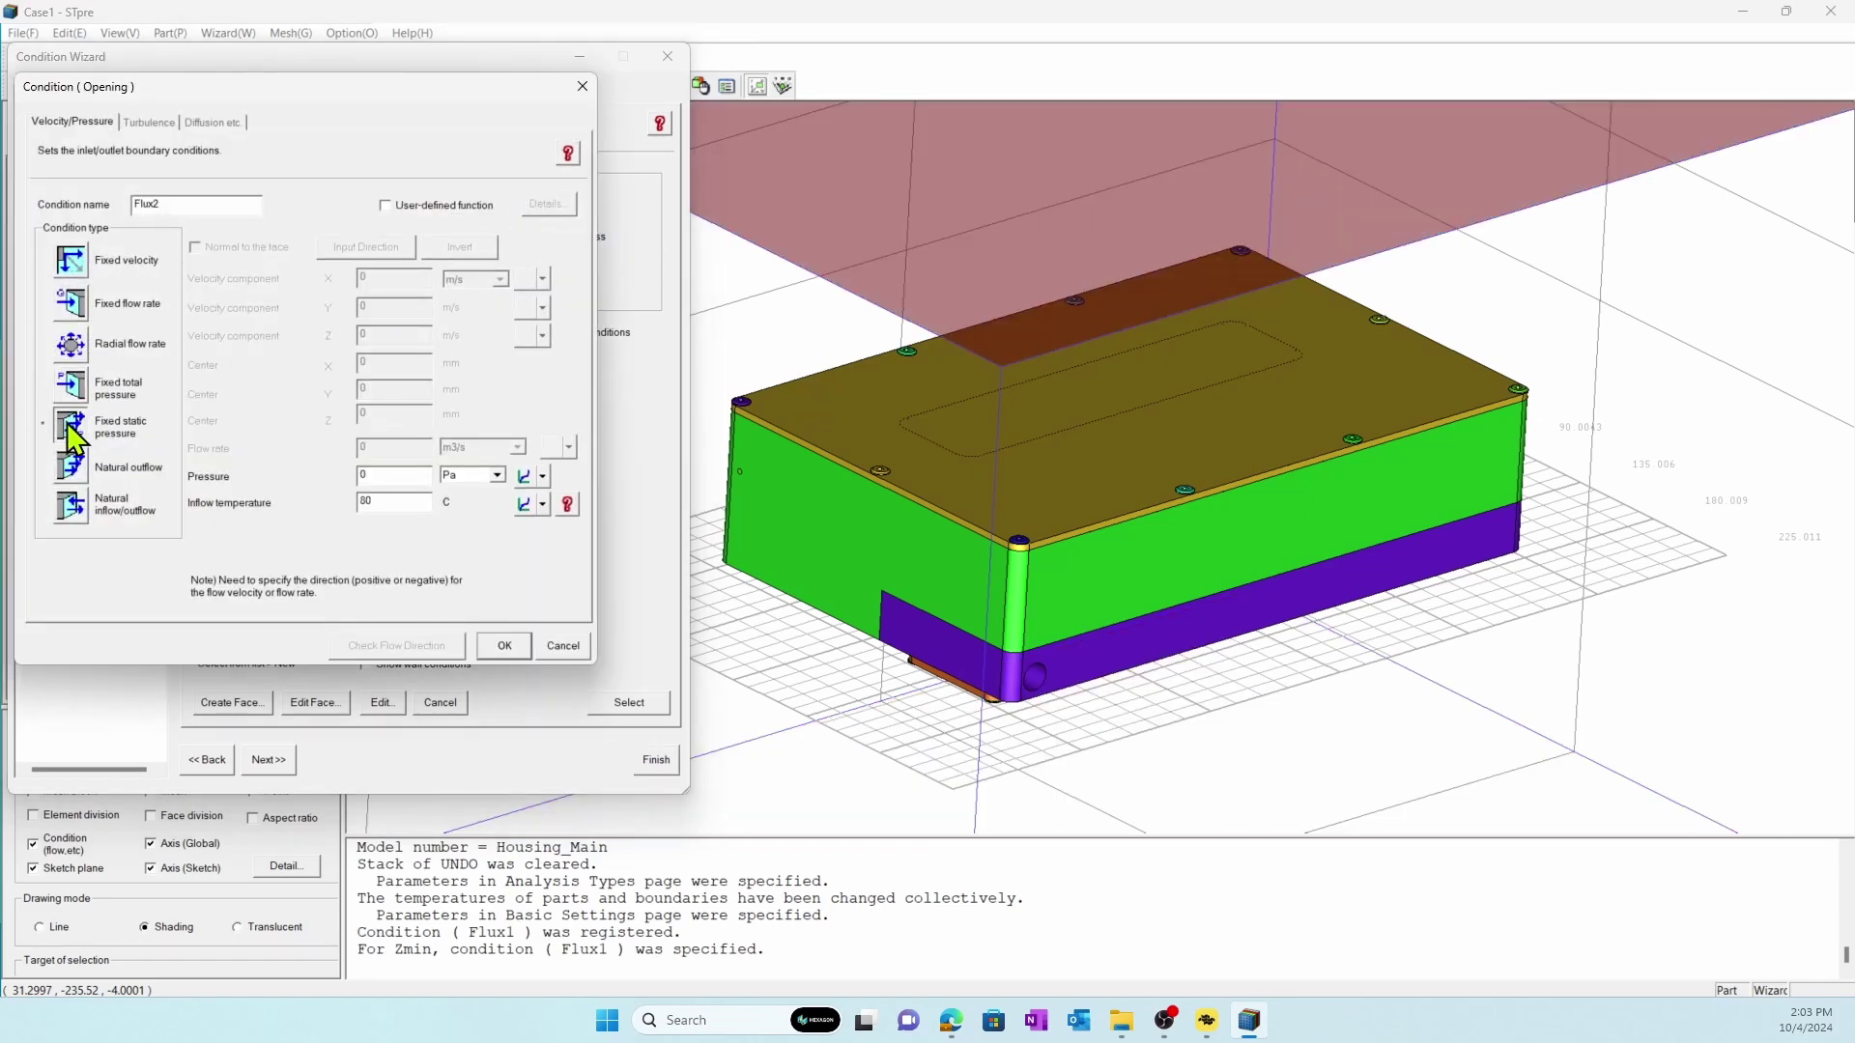
left_click(493, 643)
Step: Define an Opening condition for water_inlet with a fixed flow rate of 2 L/min, direction X 1, Y 0, Z 0 and inflow temperature 60 C
left_click(257, 289)
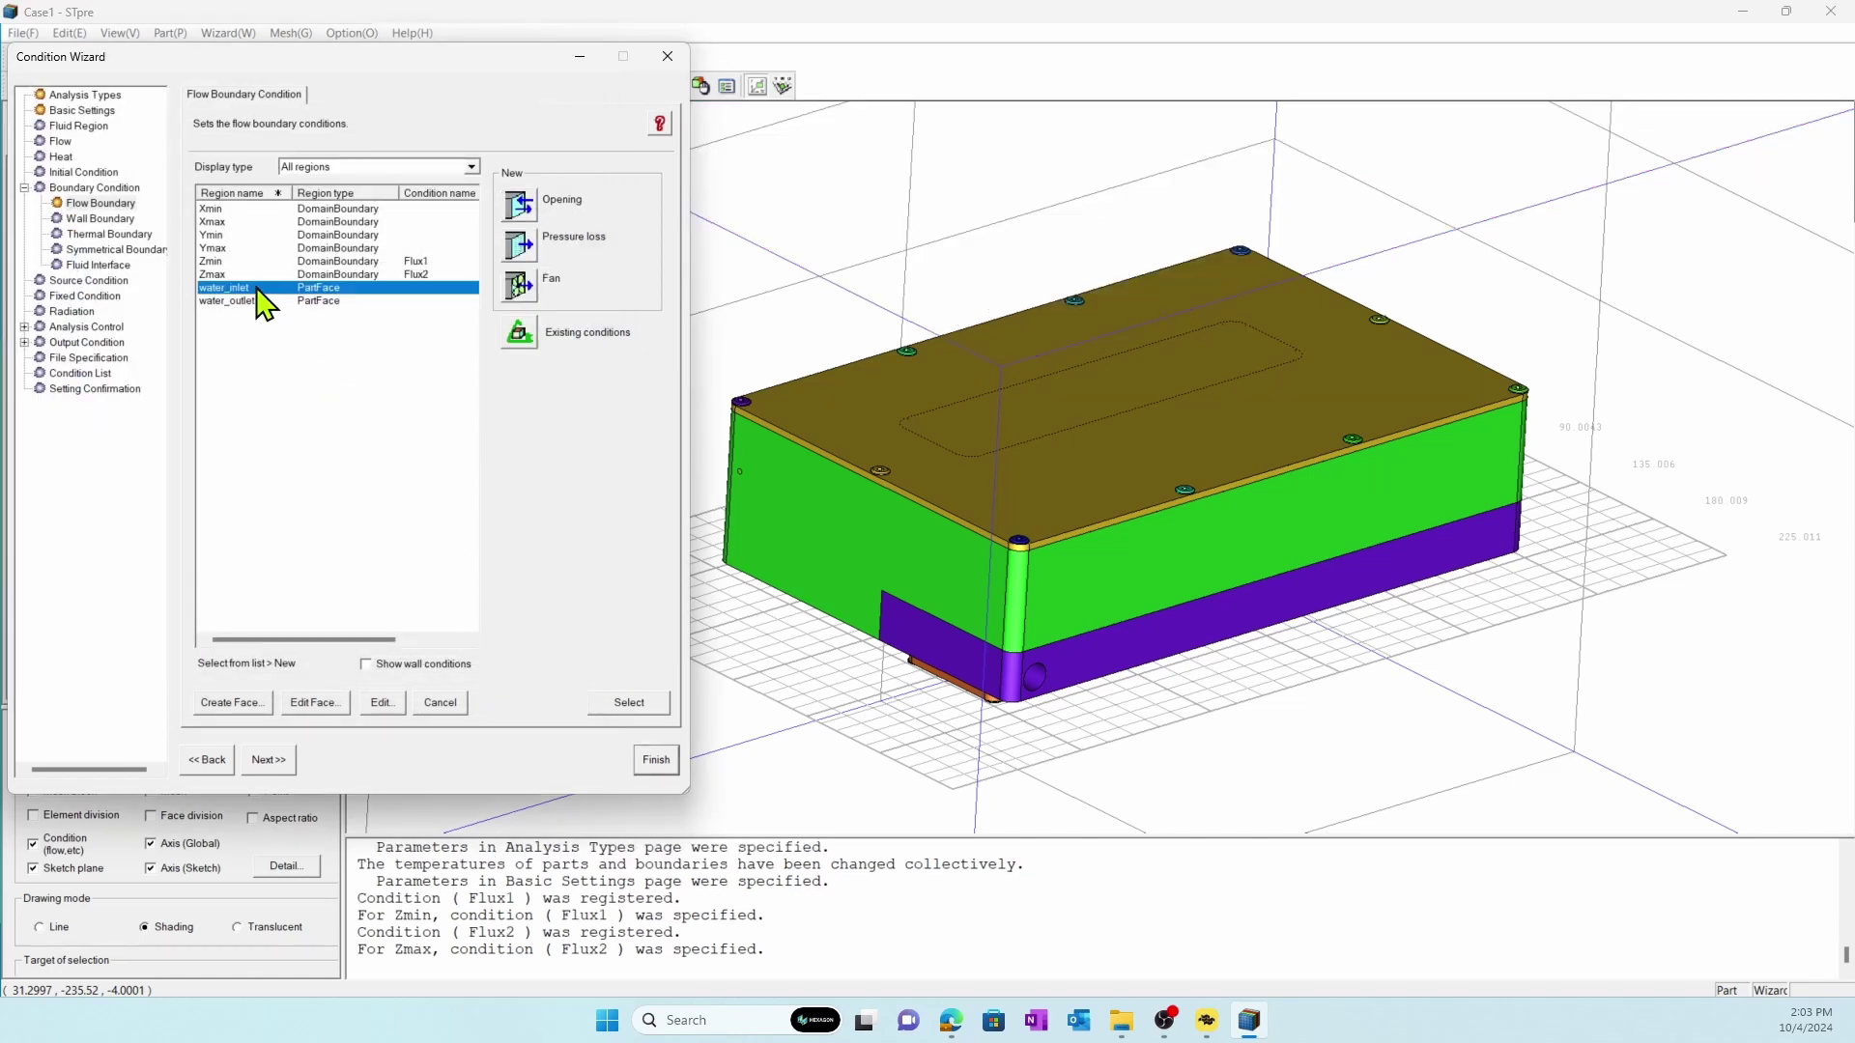
left_click(519, 206)
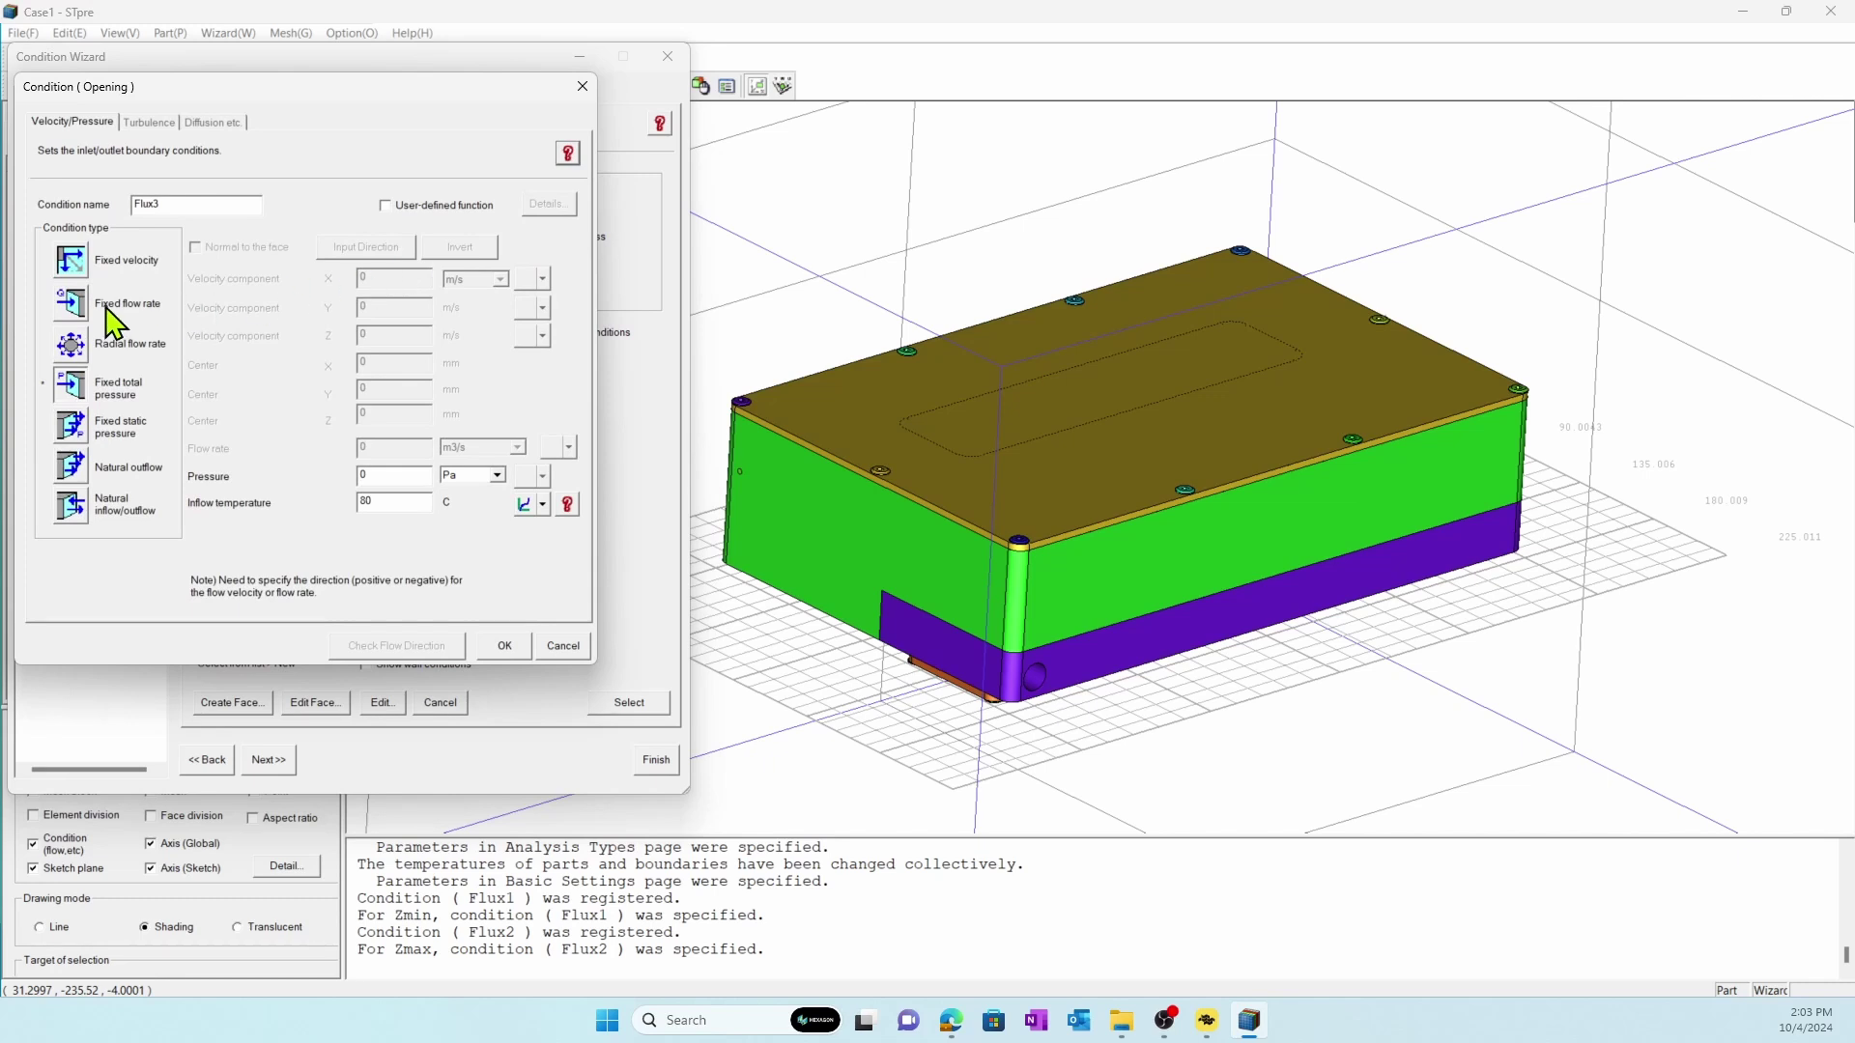
left_click(71, 305)
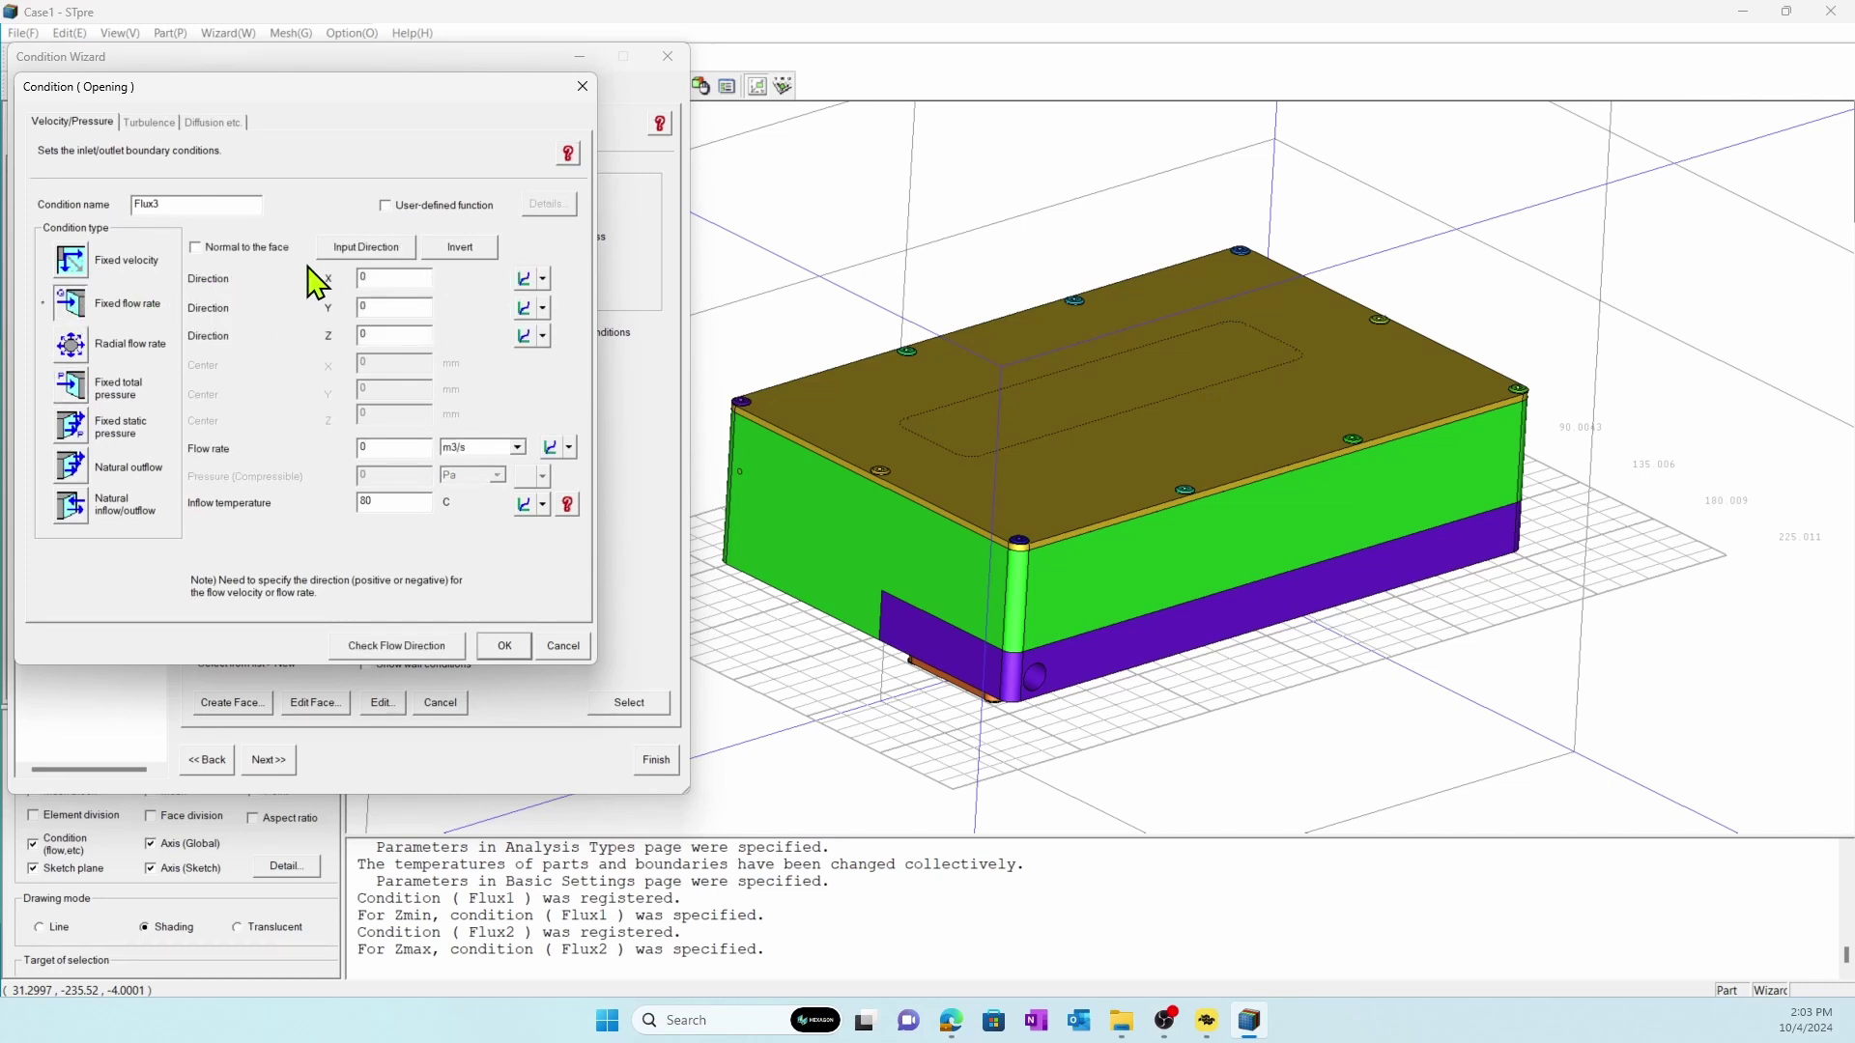
left_click(354, 252)
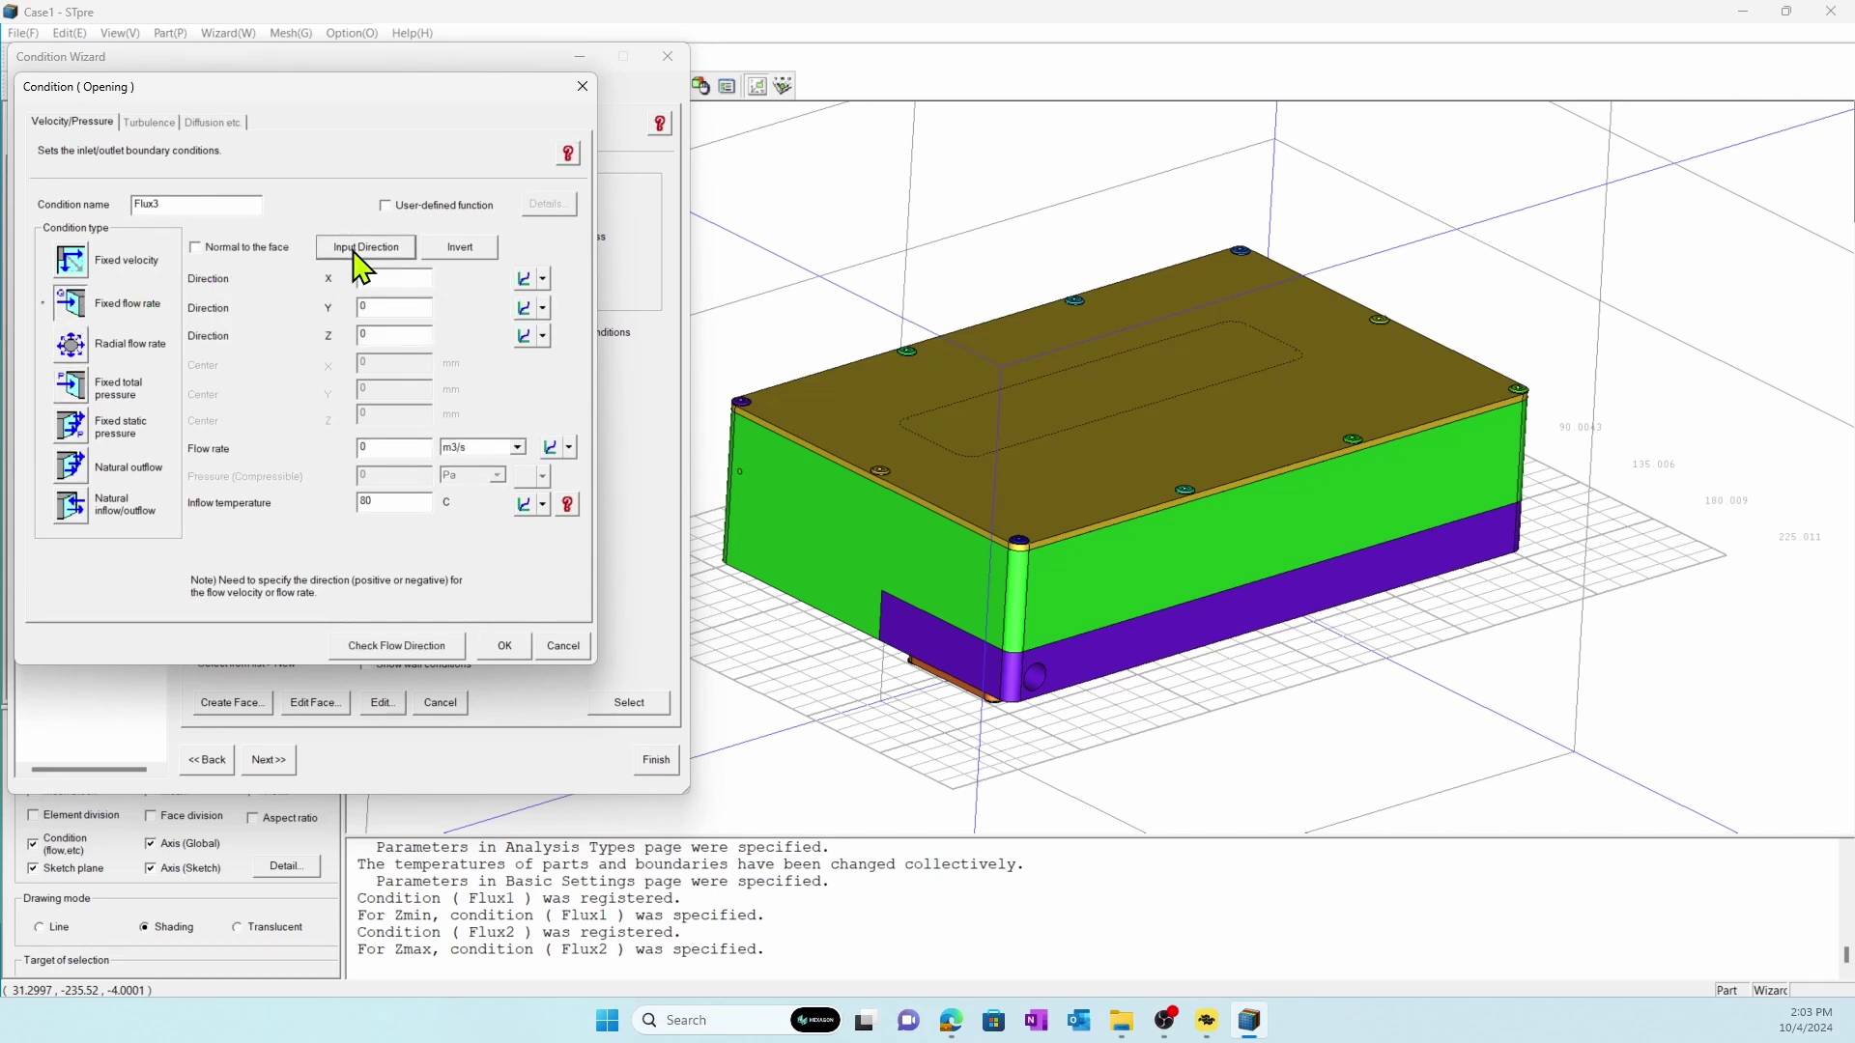
double_click(372, 448)
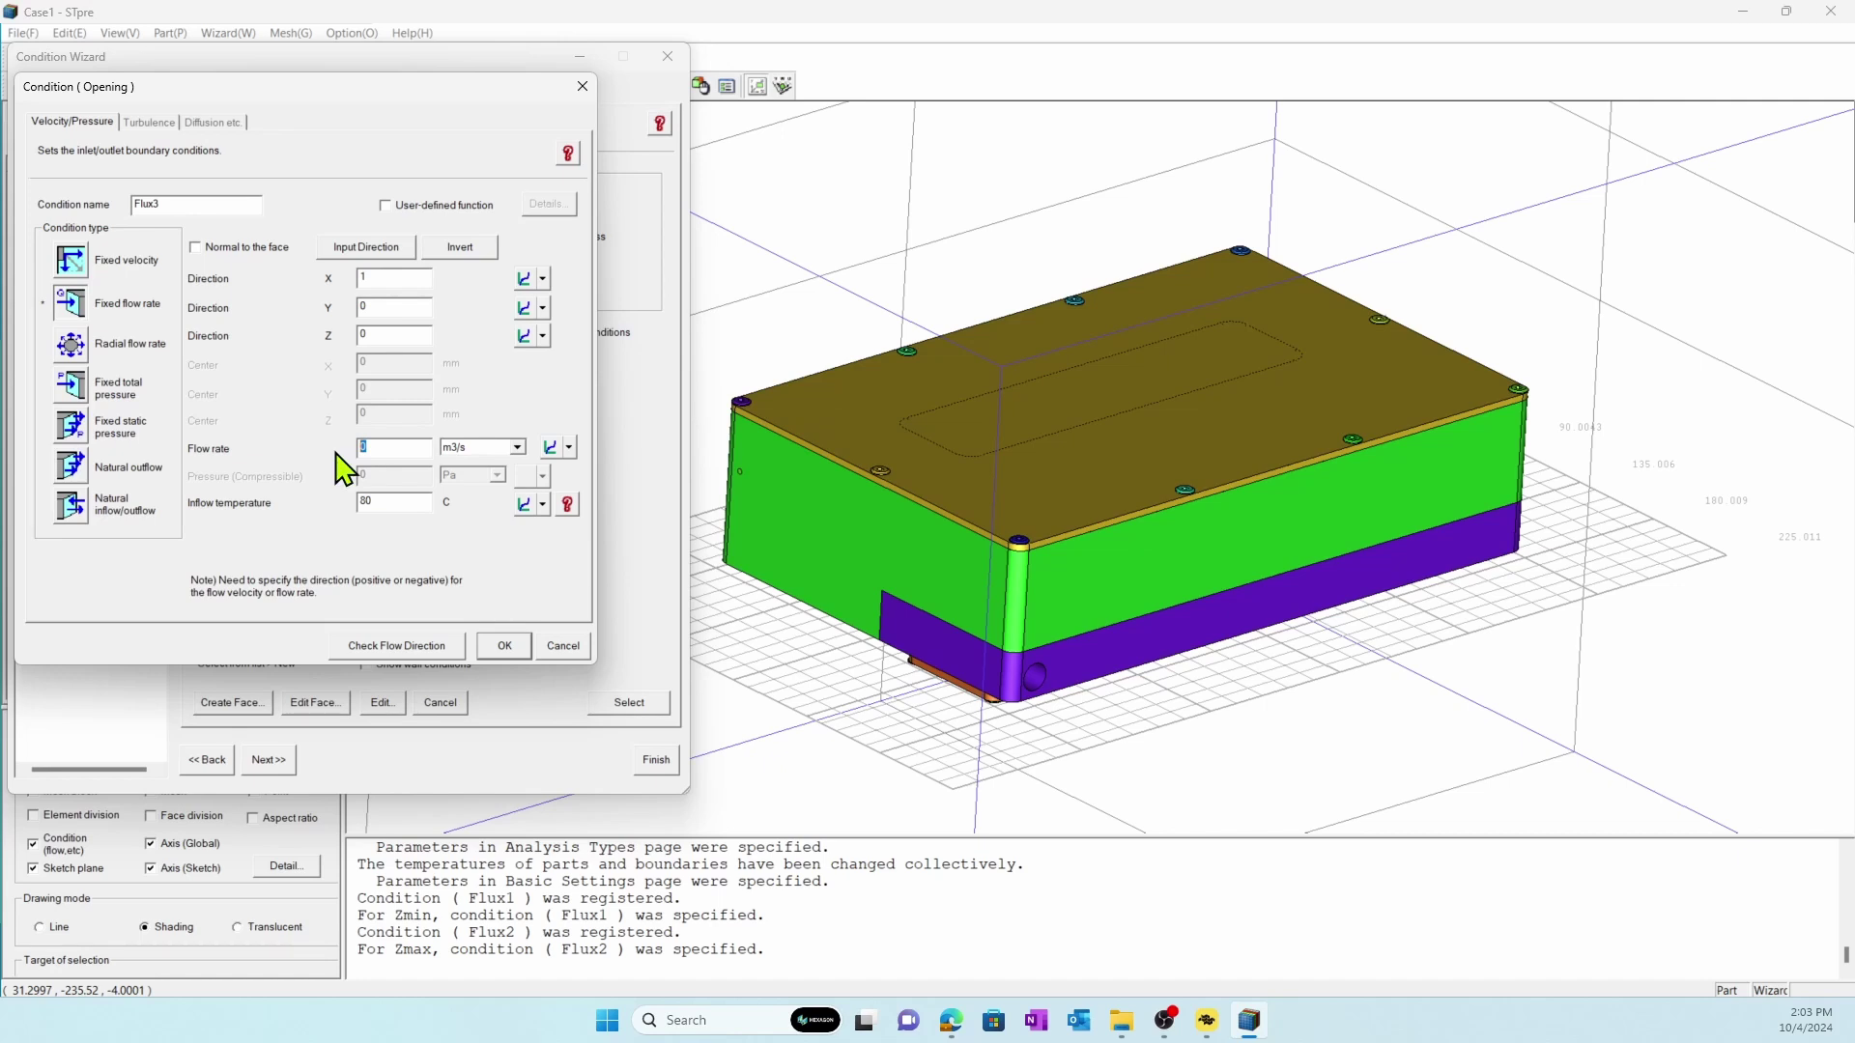
left_click(462, 447)
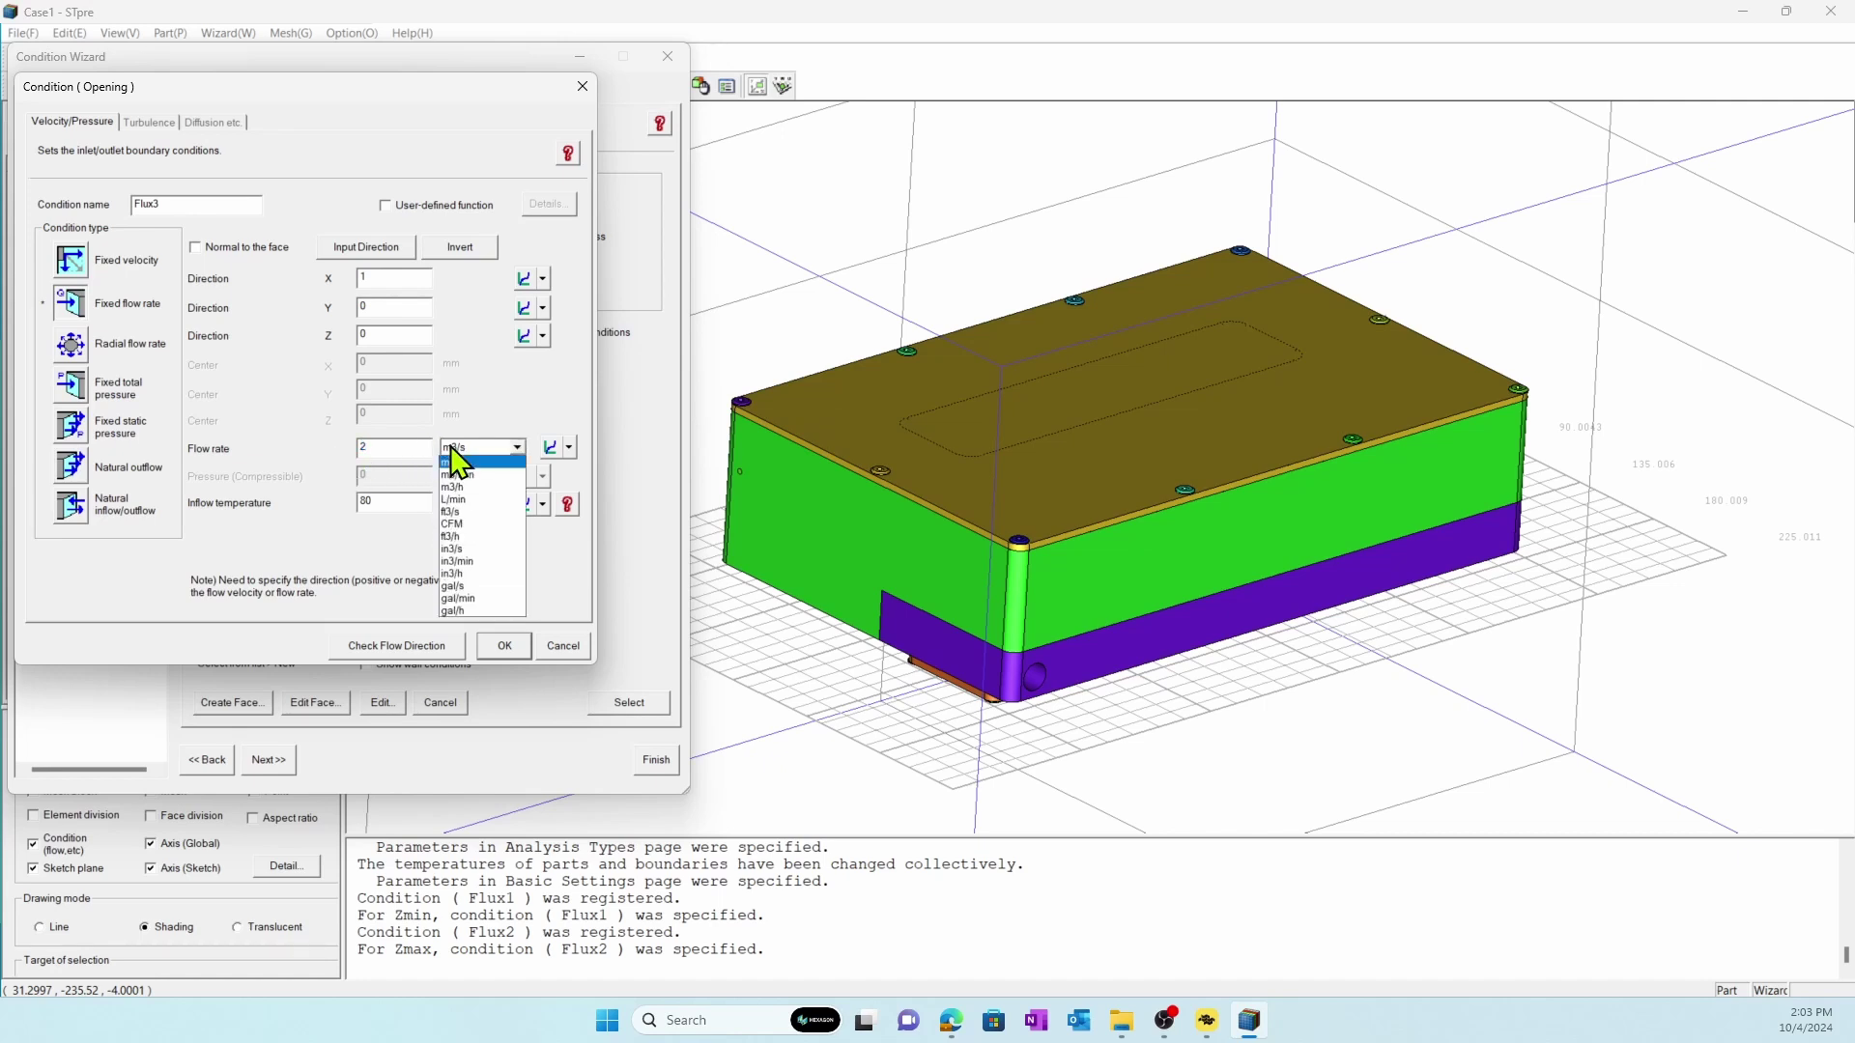
left_click(462, 500)
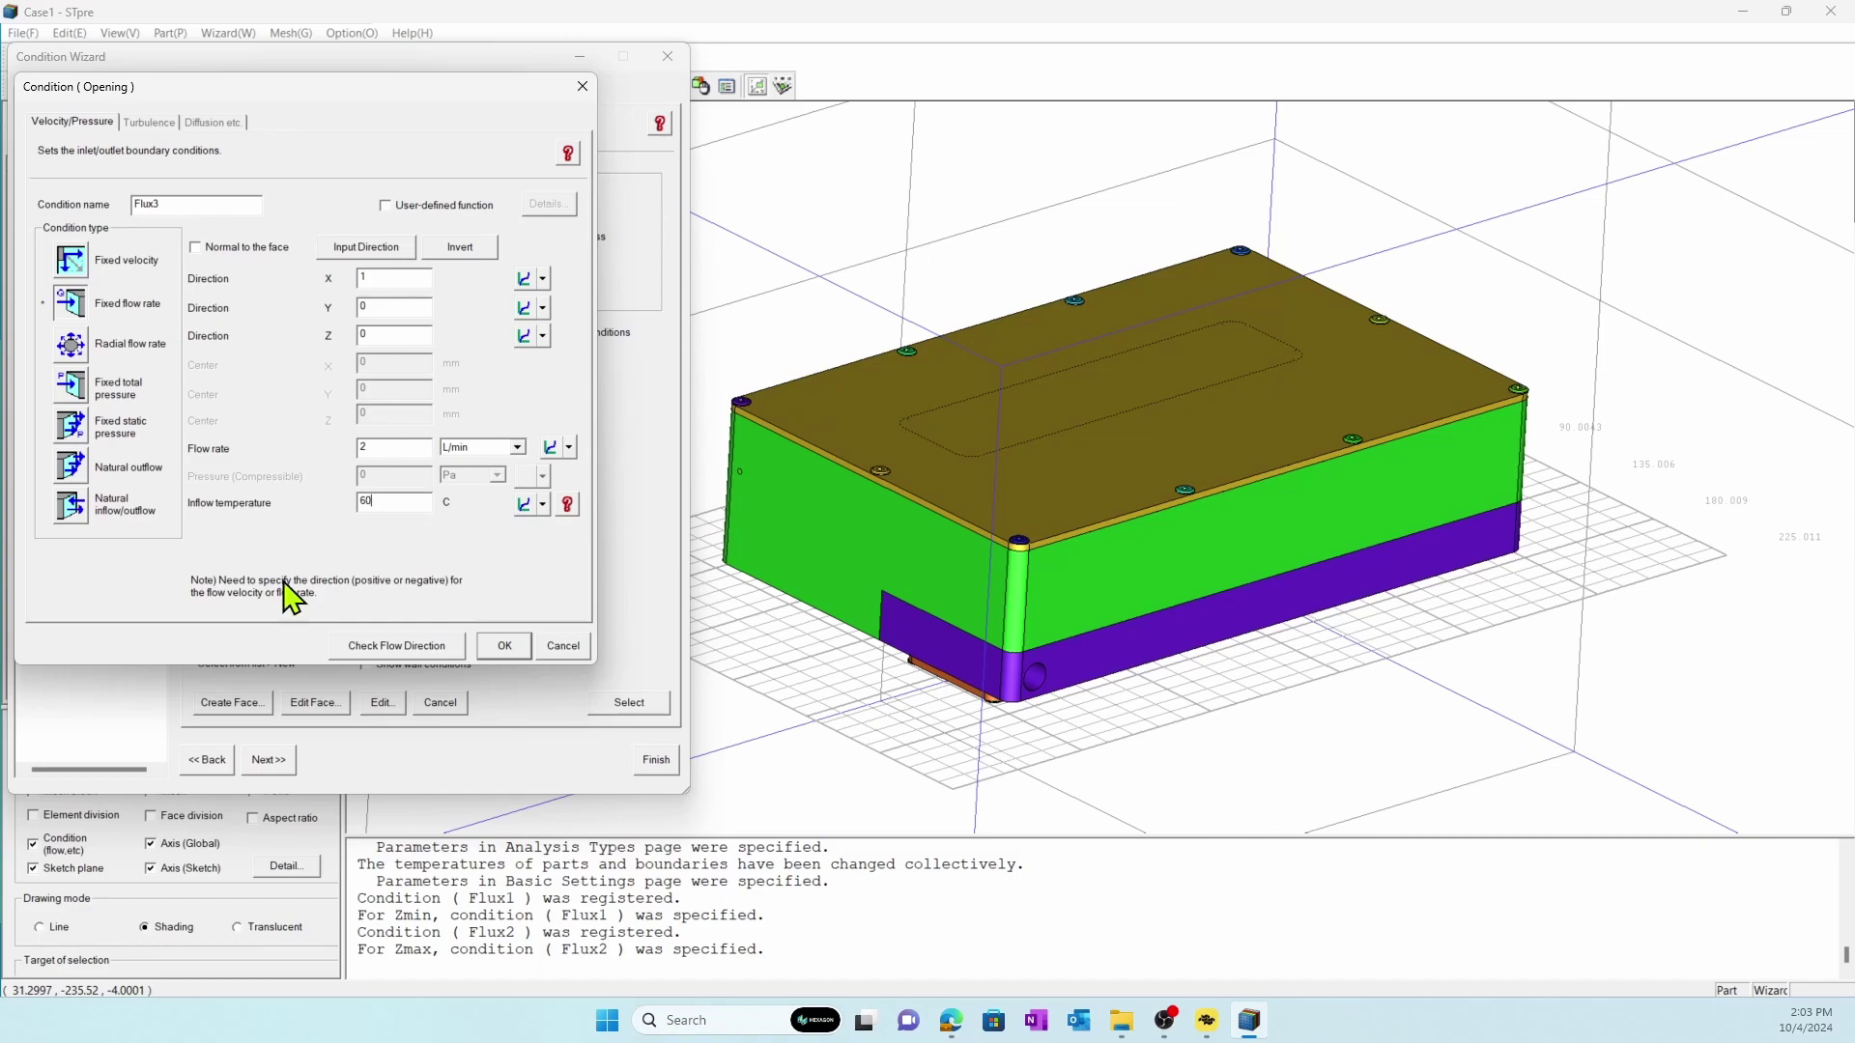
Step: Check the flow direction at water_inlet with the model drawn in Line mode, and accept the Opening condition
left_click(358, 645)
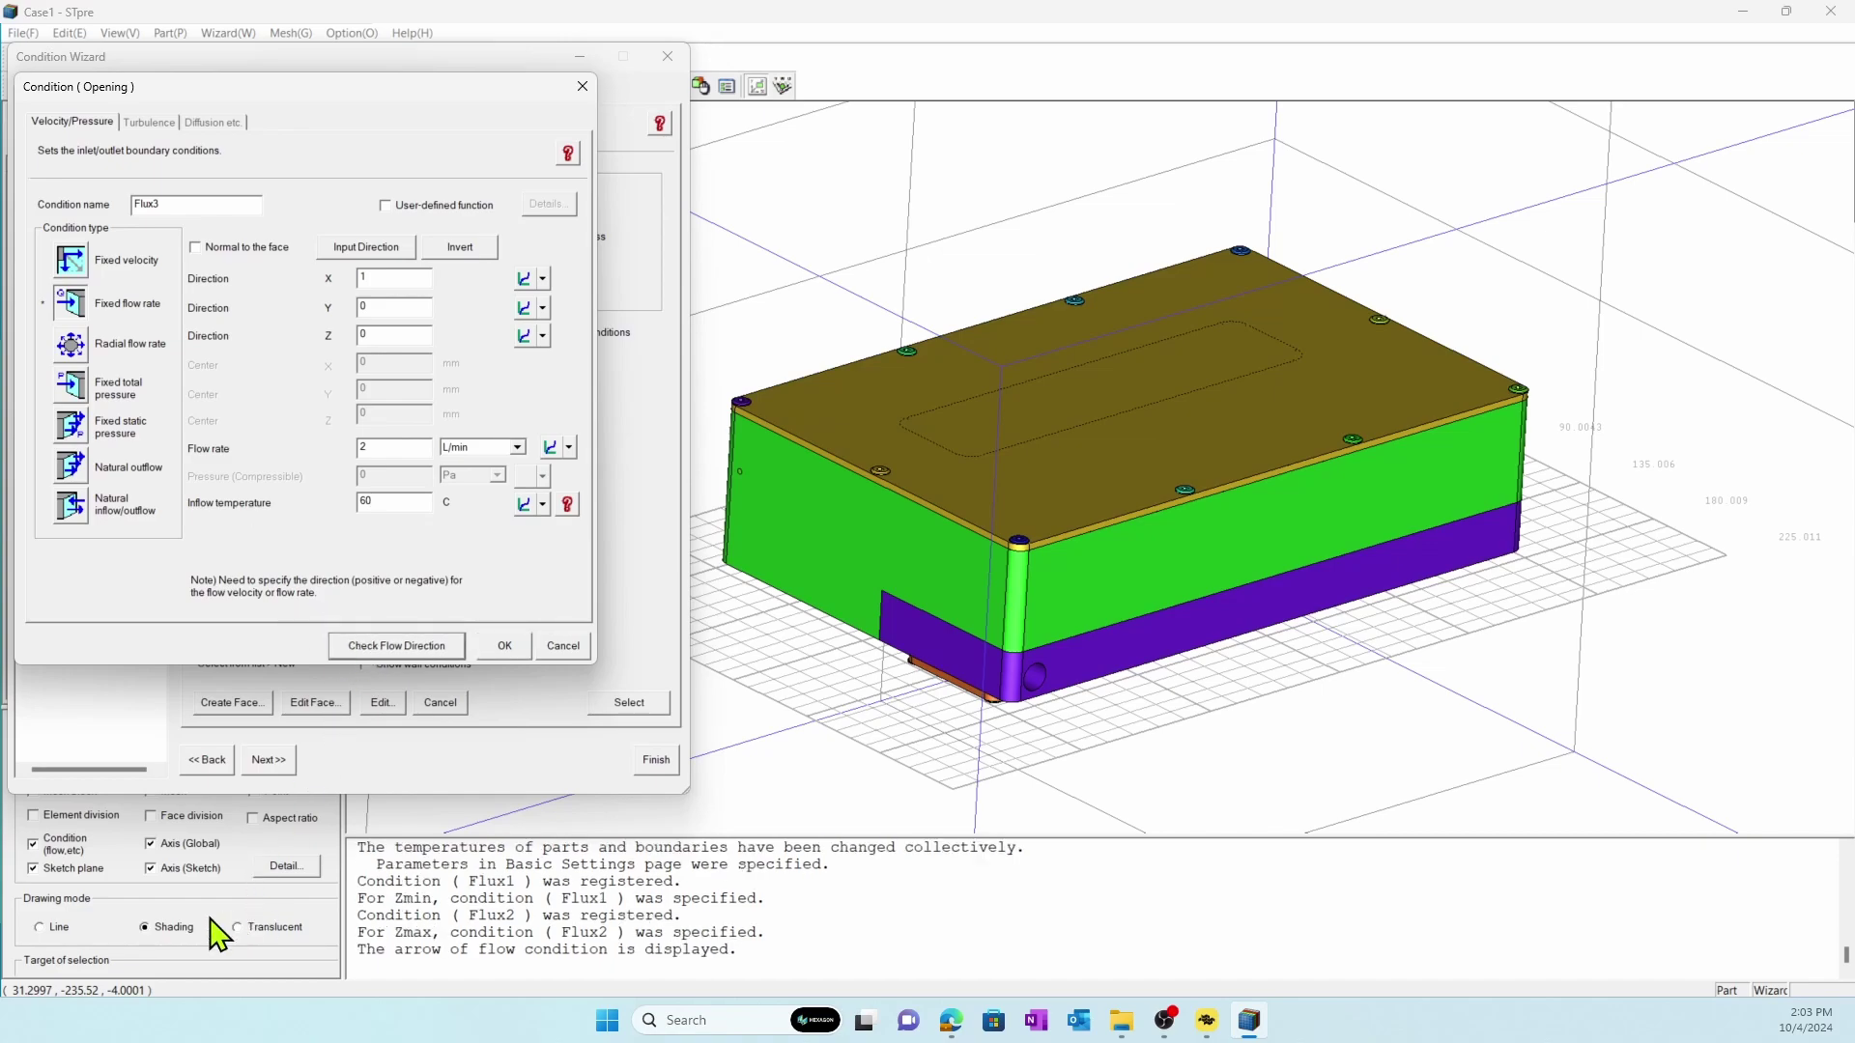
left_click(42, 930)
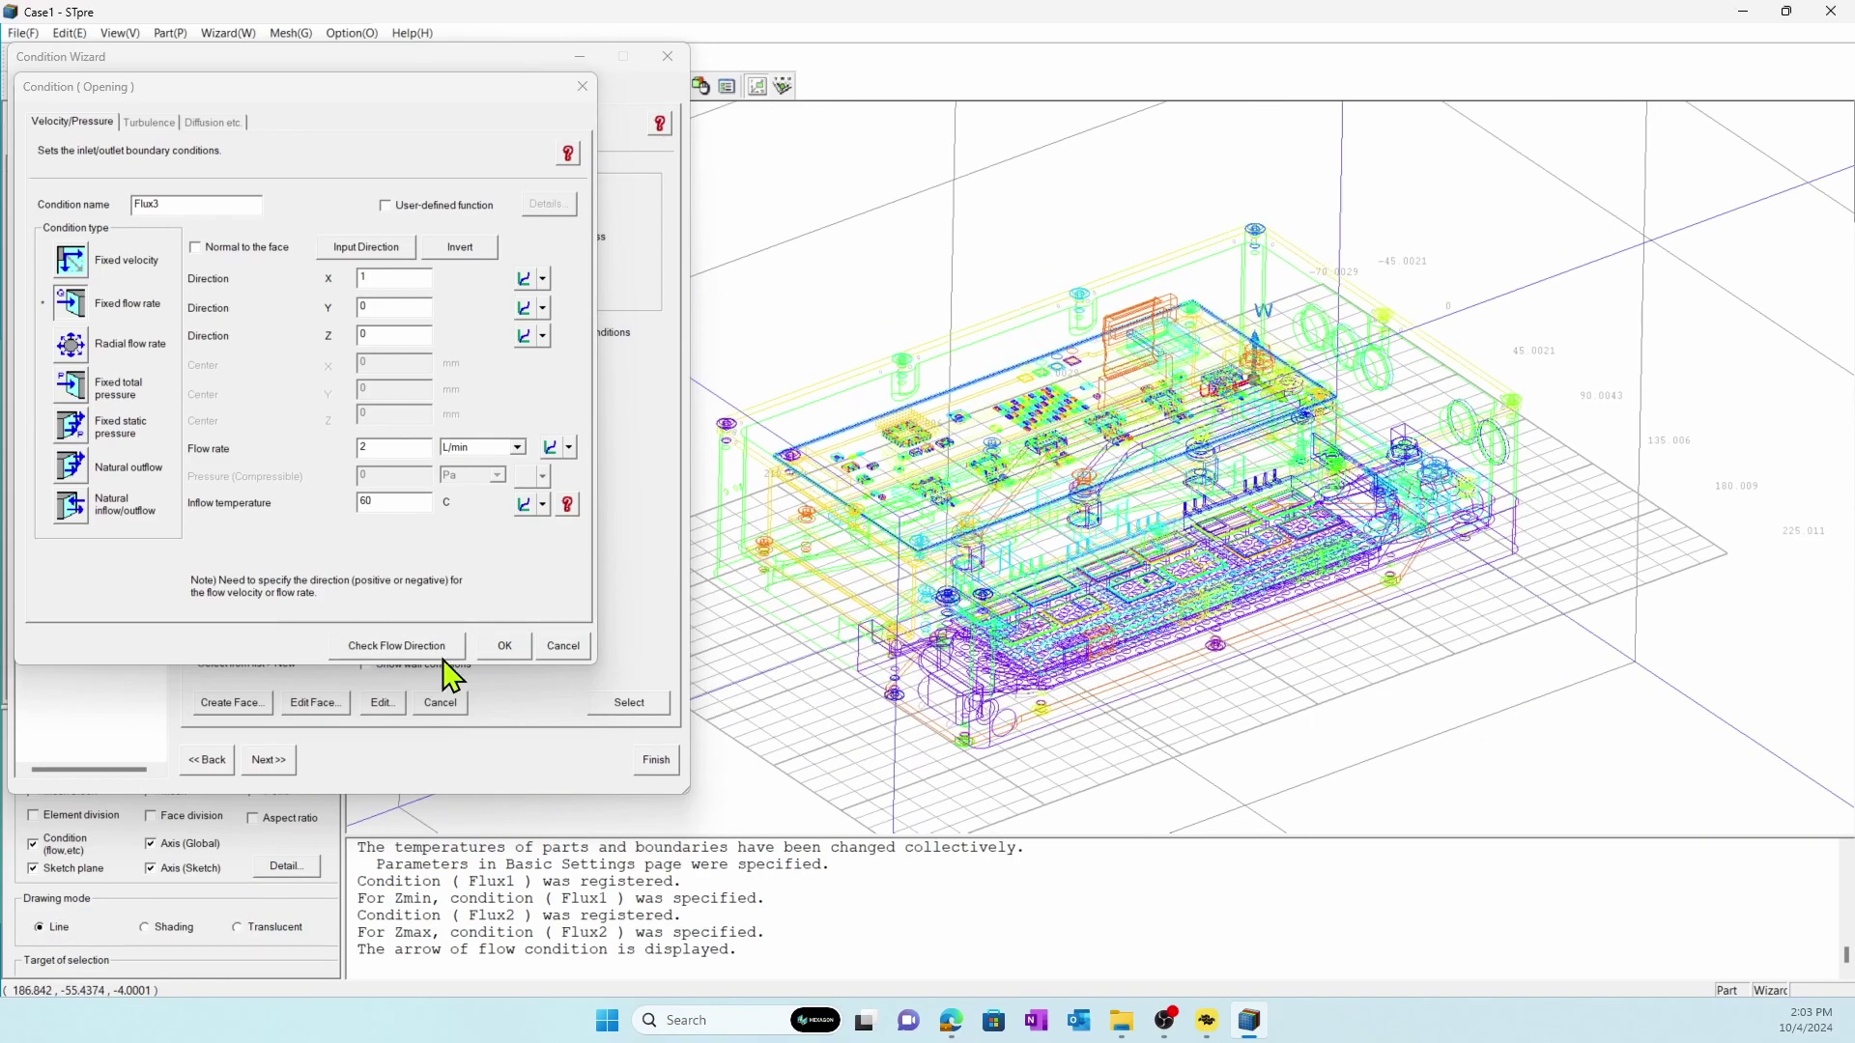
left_click(416, 646)
scroll(1164, 553, "up", 3)
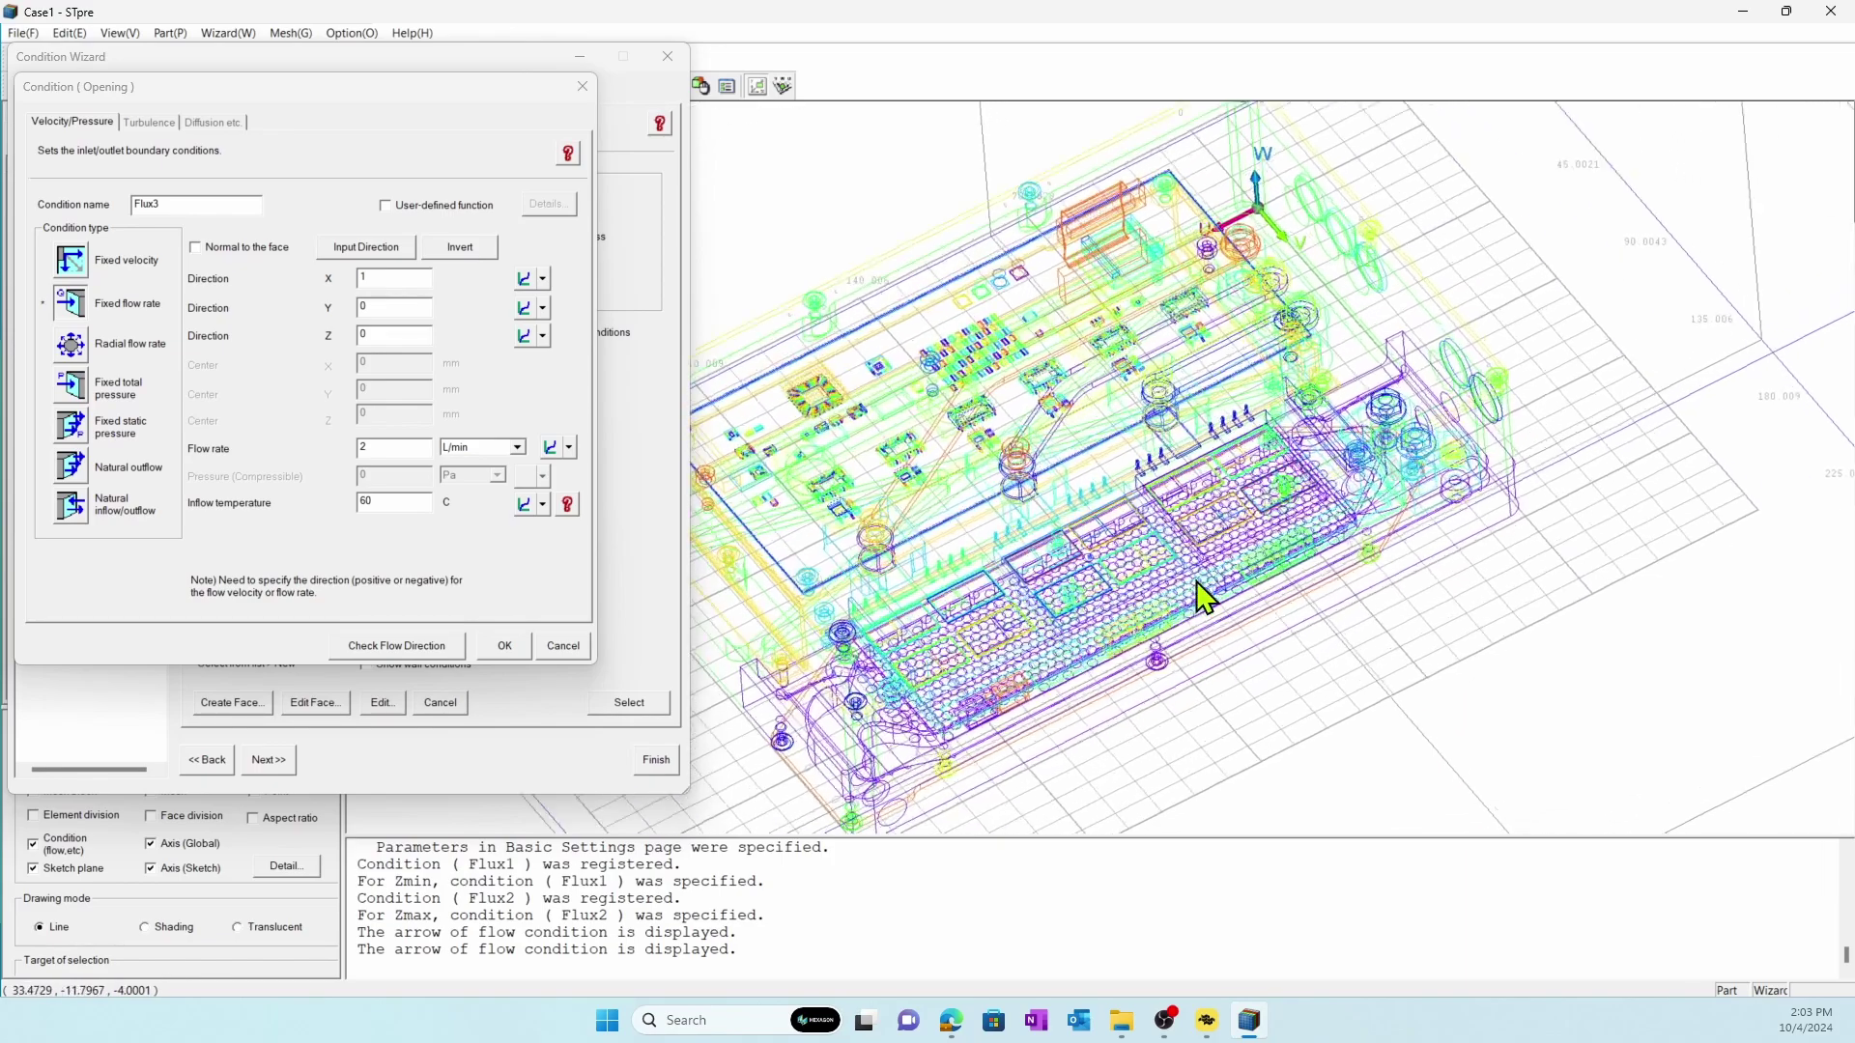
scroll(1205, 598, "up", 2)
scroll(1267, 526, "up", 3)
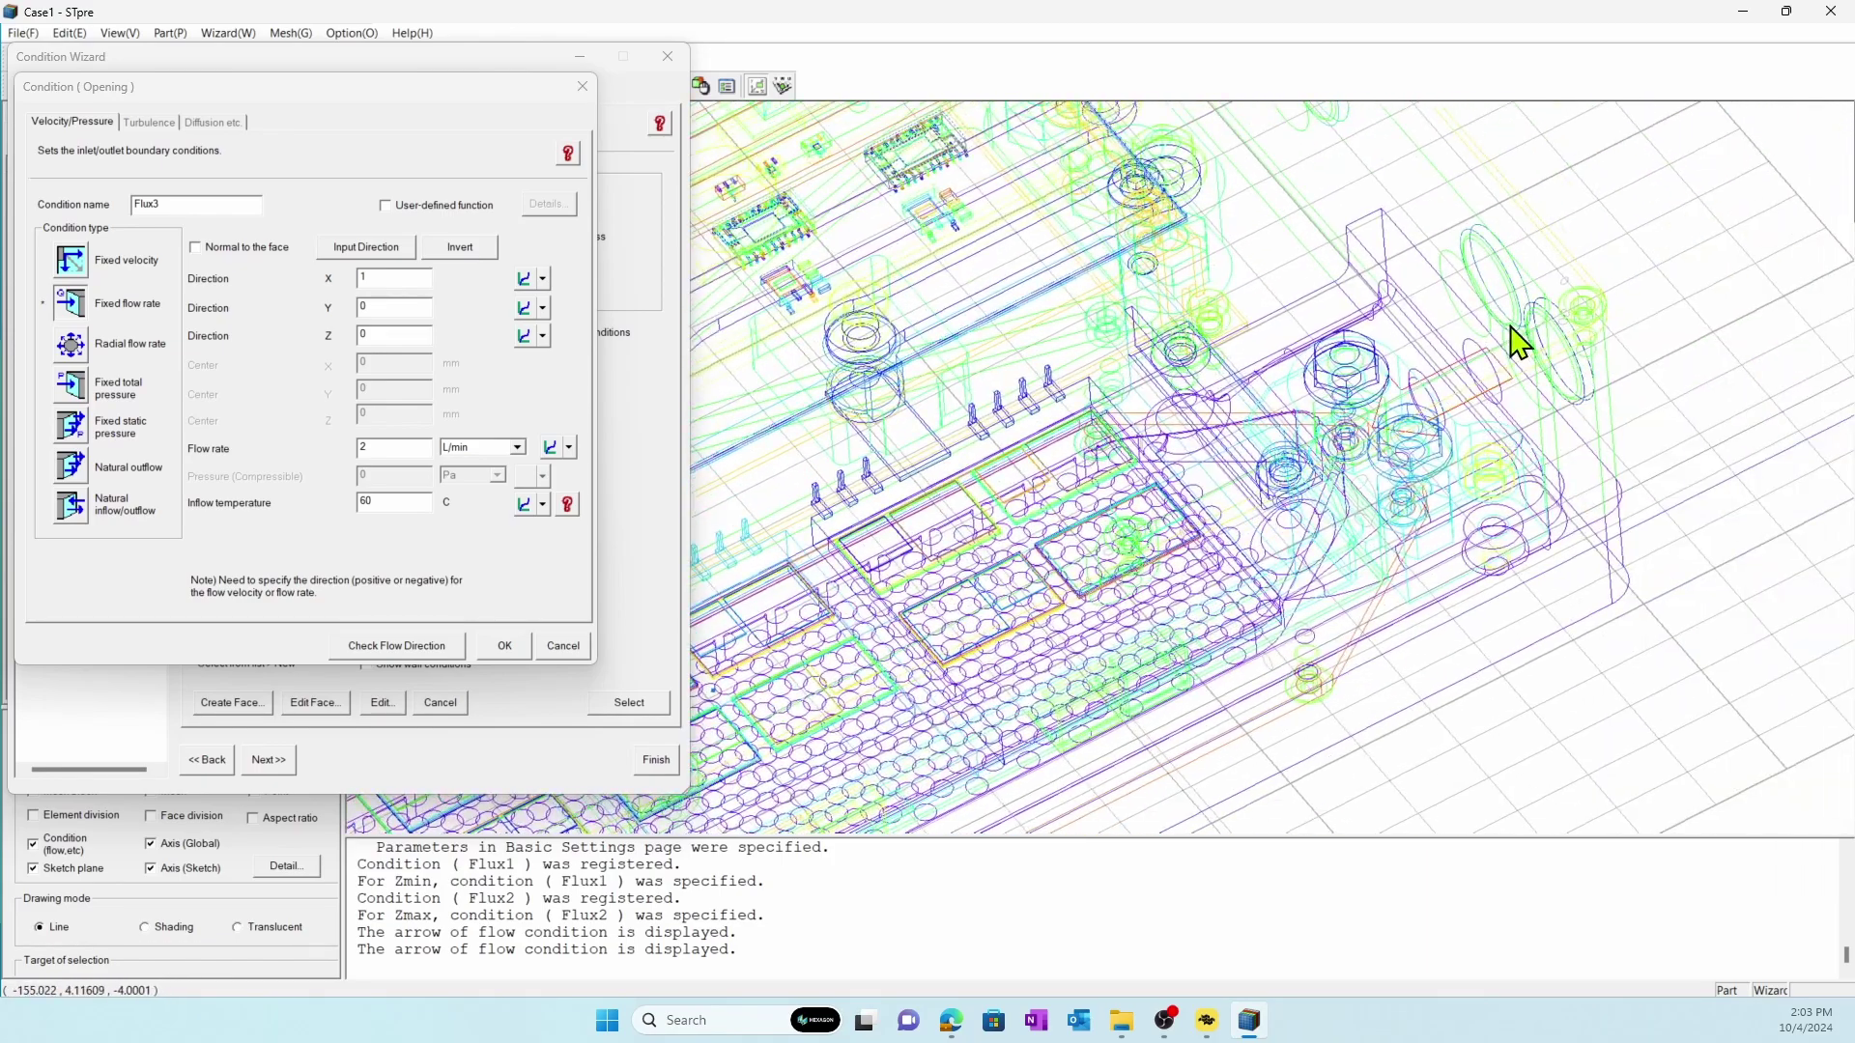
scroll(1060, 509, "down", 6)
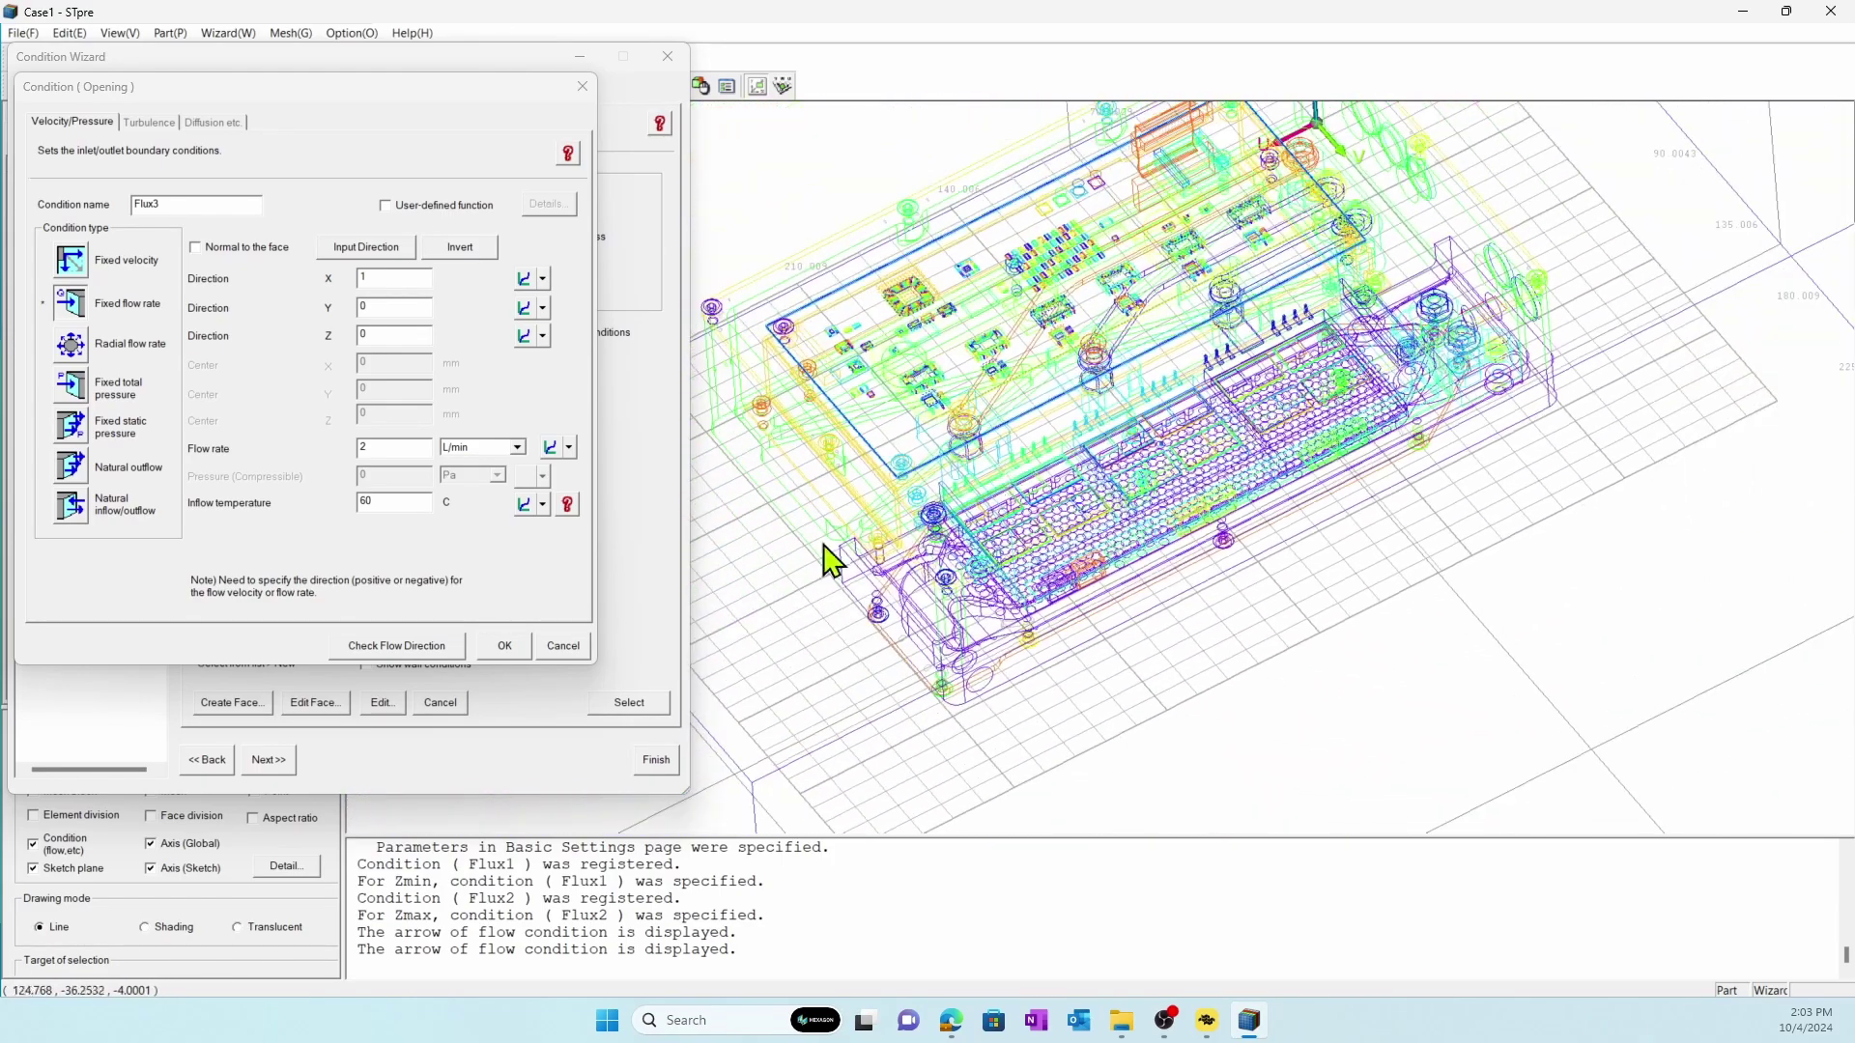
left_click(502, 647)
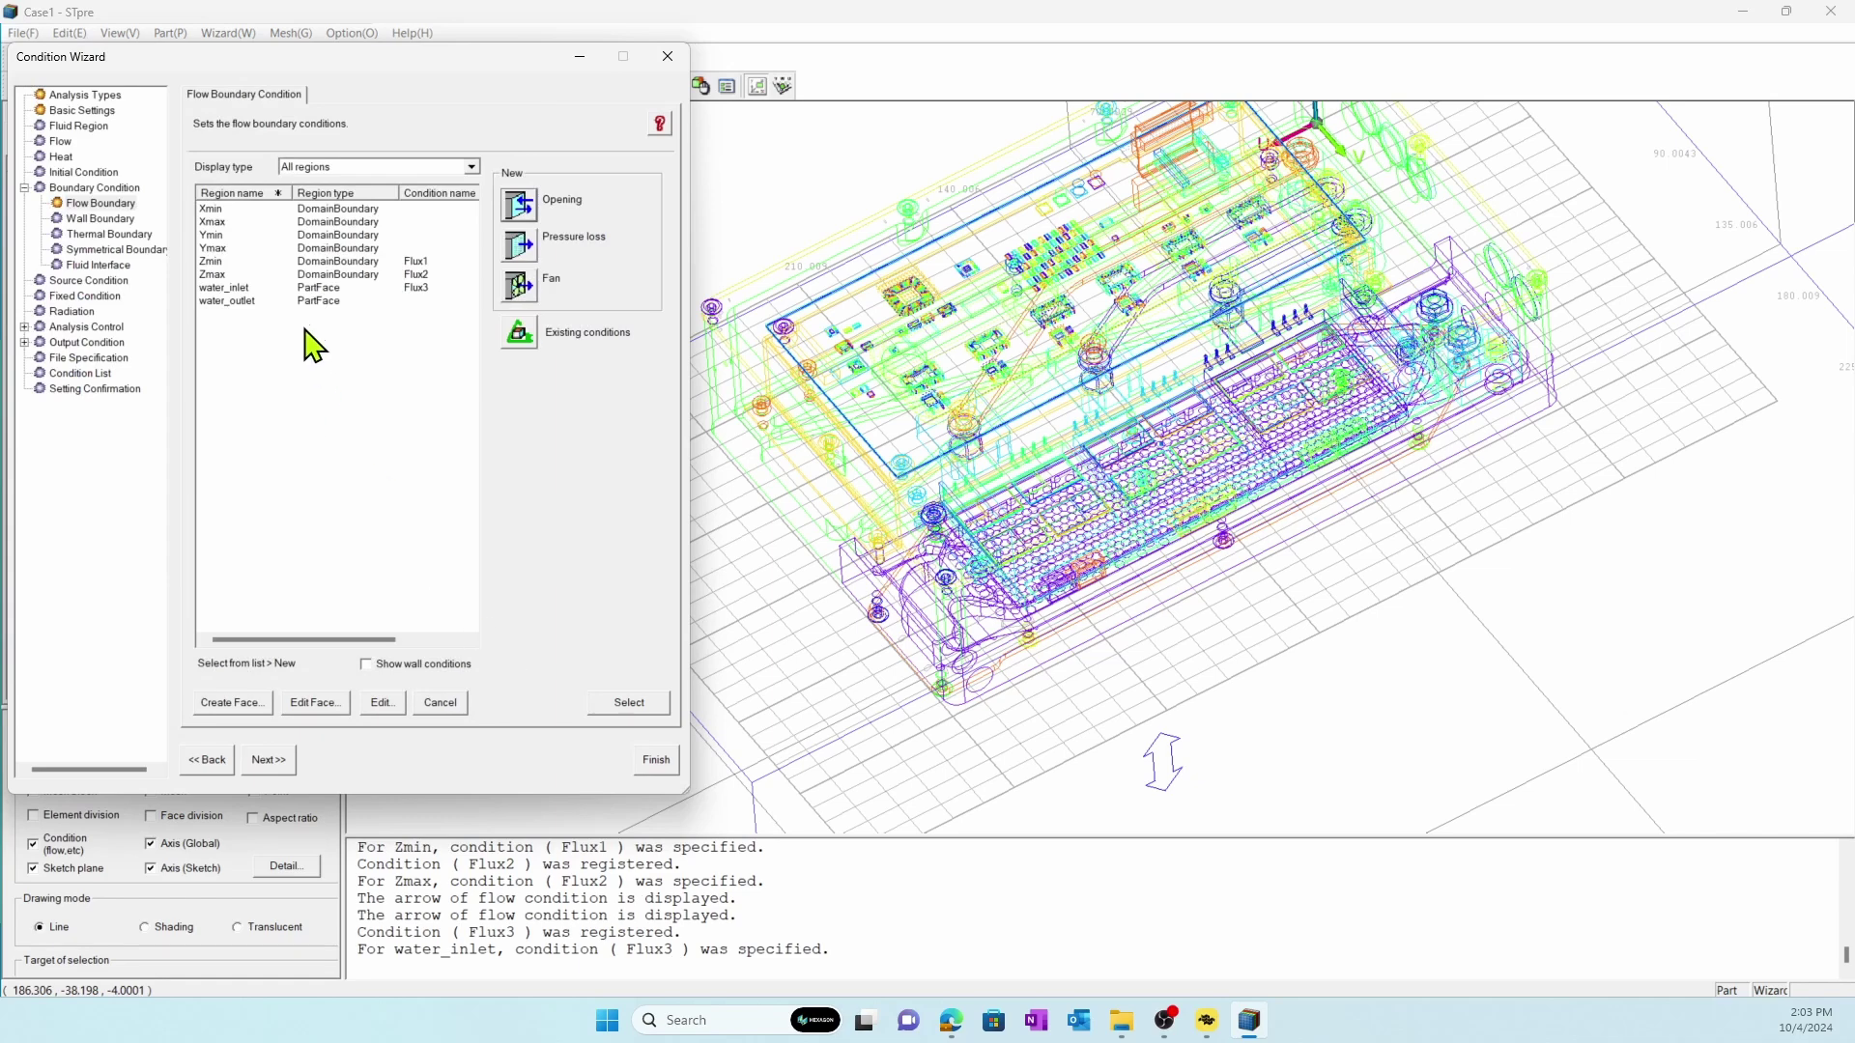
Step: Assign an Opening flow condition to water_outlet with a fixed total pressure of 0 Pa and an inflow temperature of 80 C
left_click(309, 301)
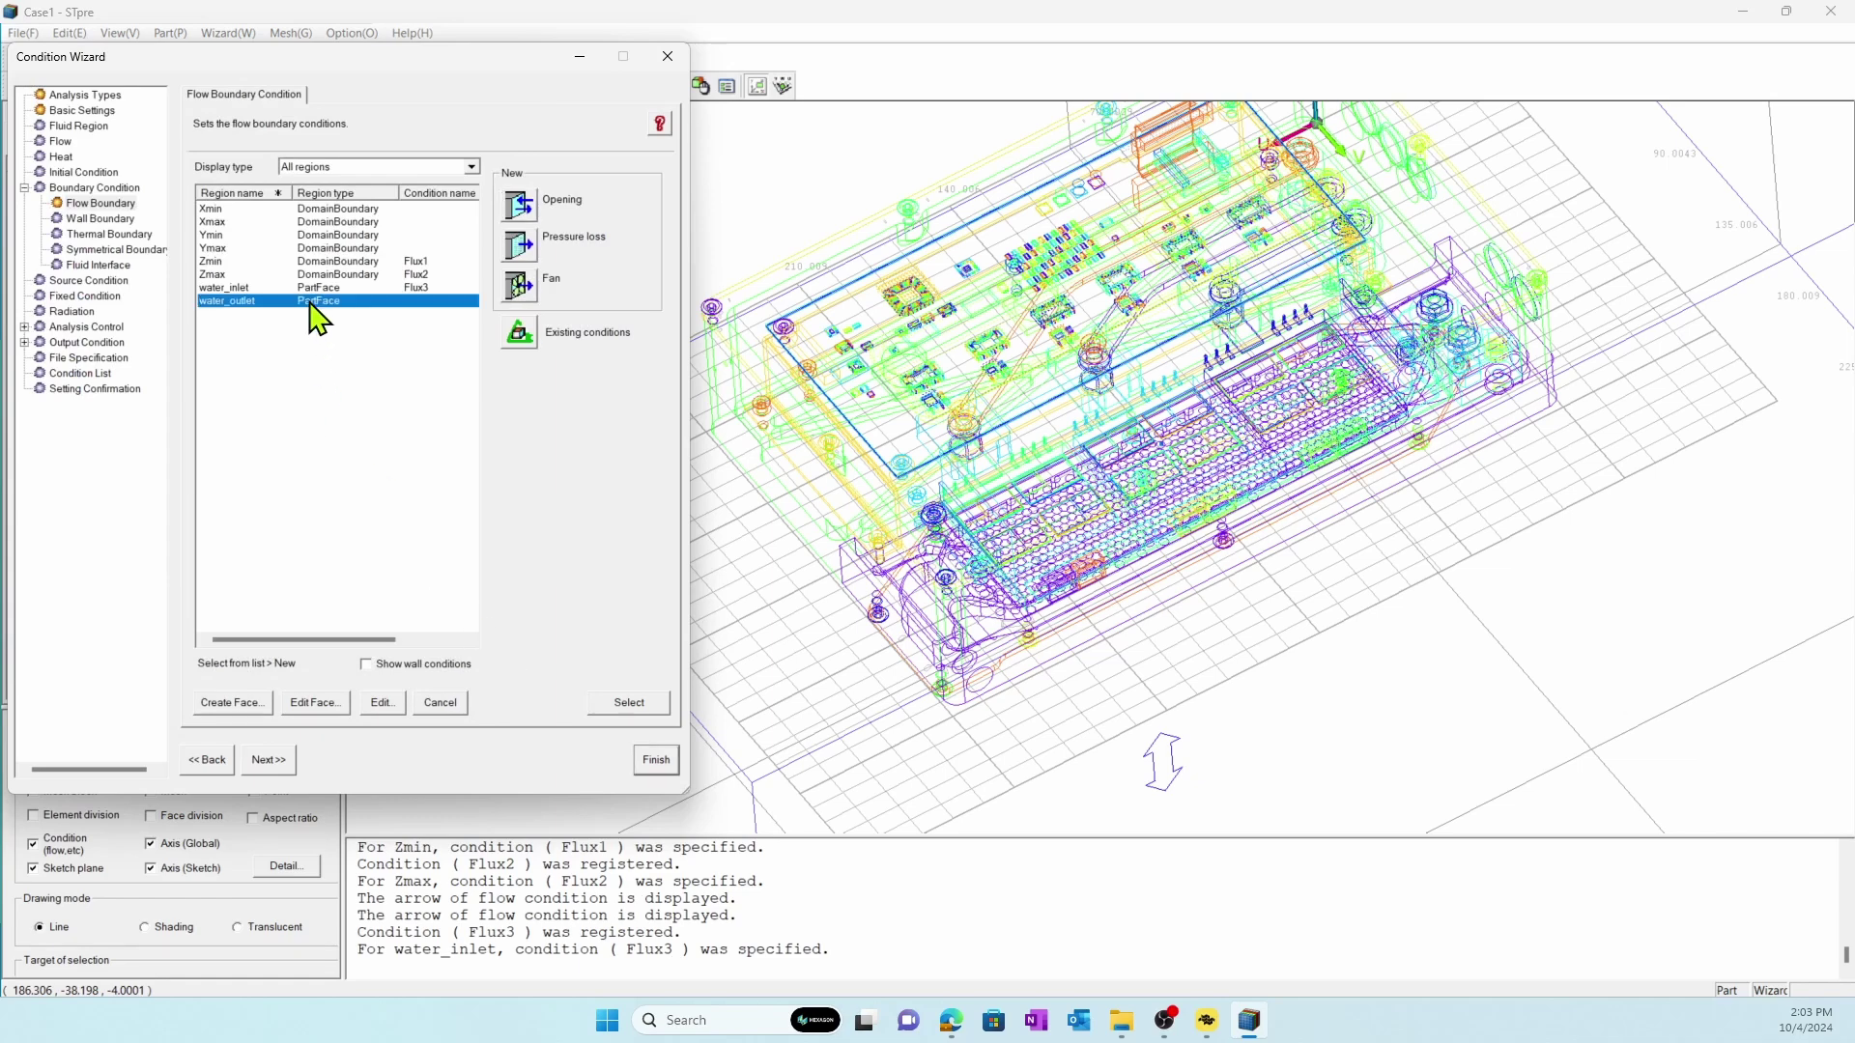
left_click(529, 210)
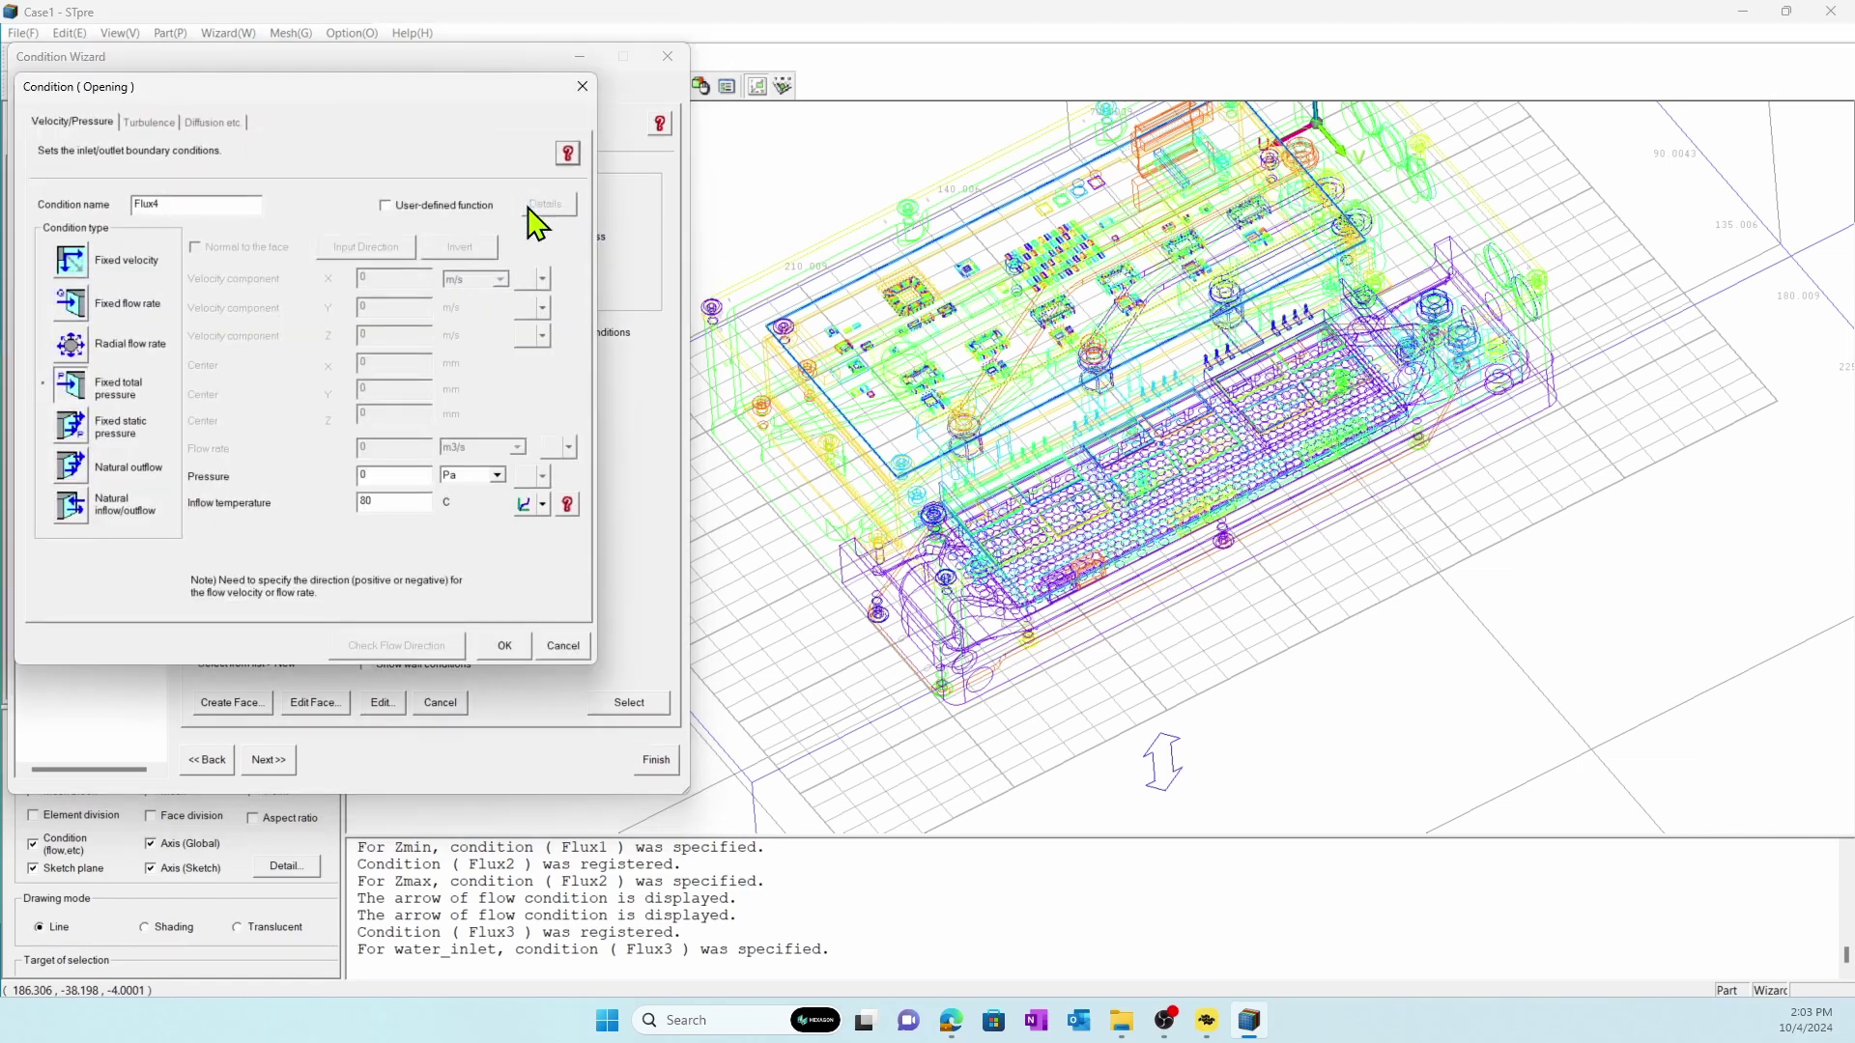
left_click(498, 648)
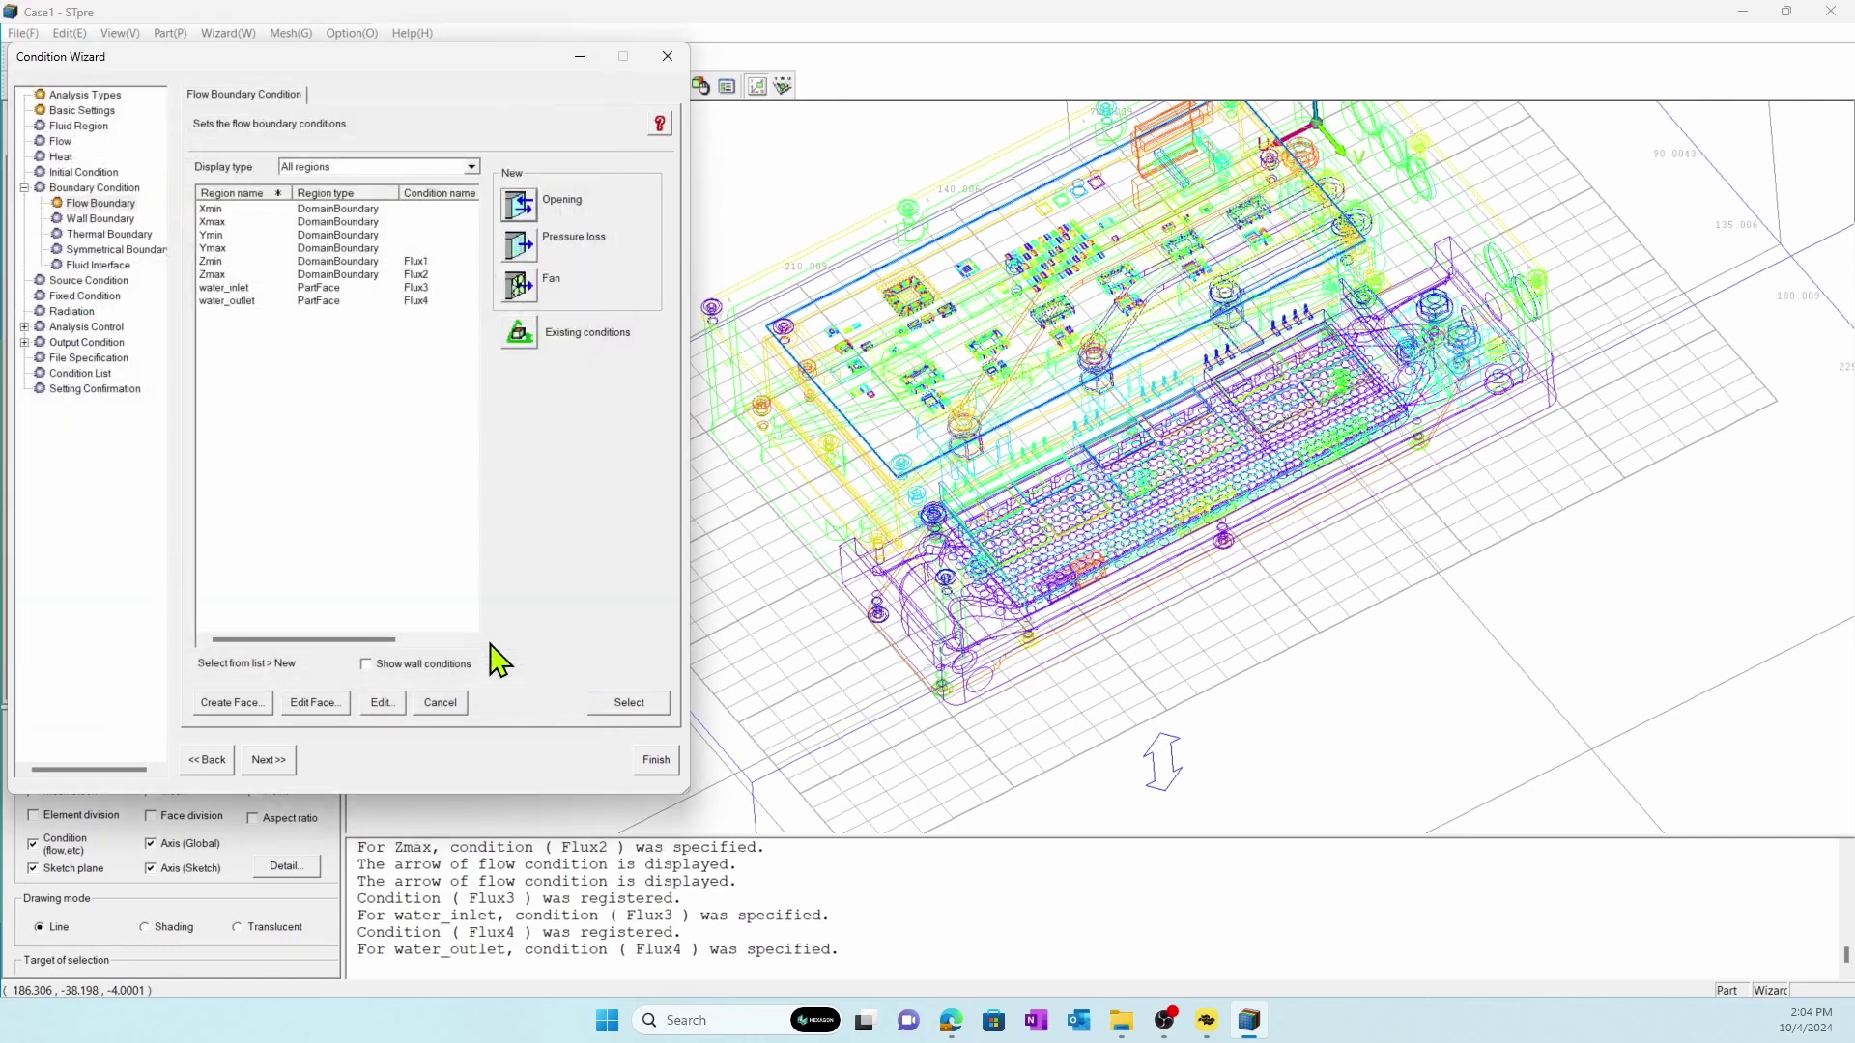
Step: Assign a Freeslip wall boundary condition to the Xmin, Xmax, Ymin and Ymax domain boundaries
left_click(115, 222)
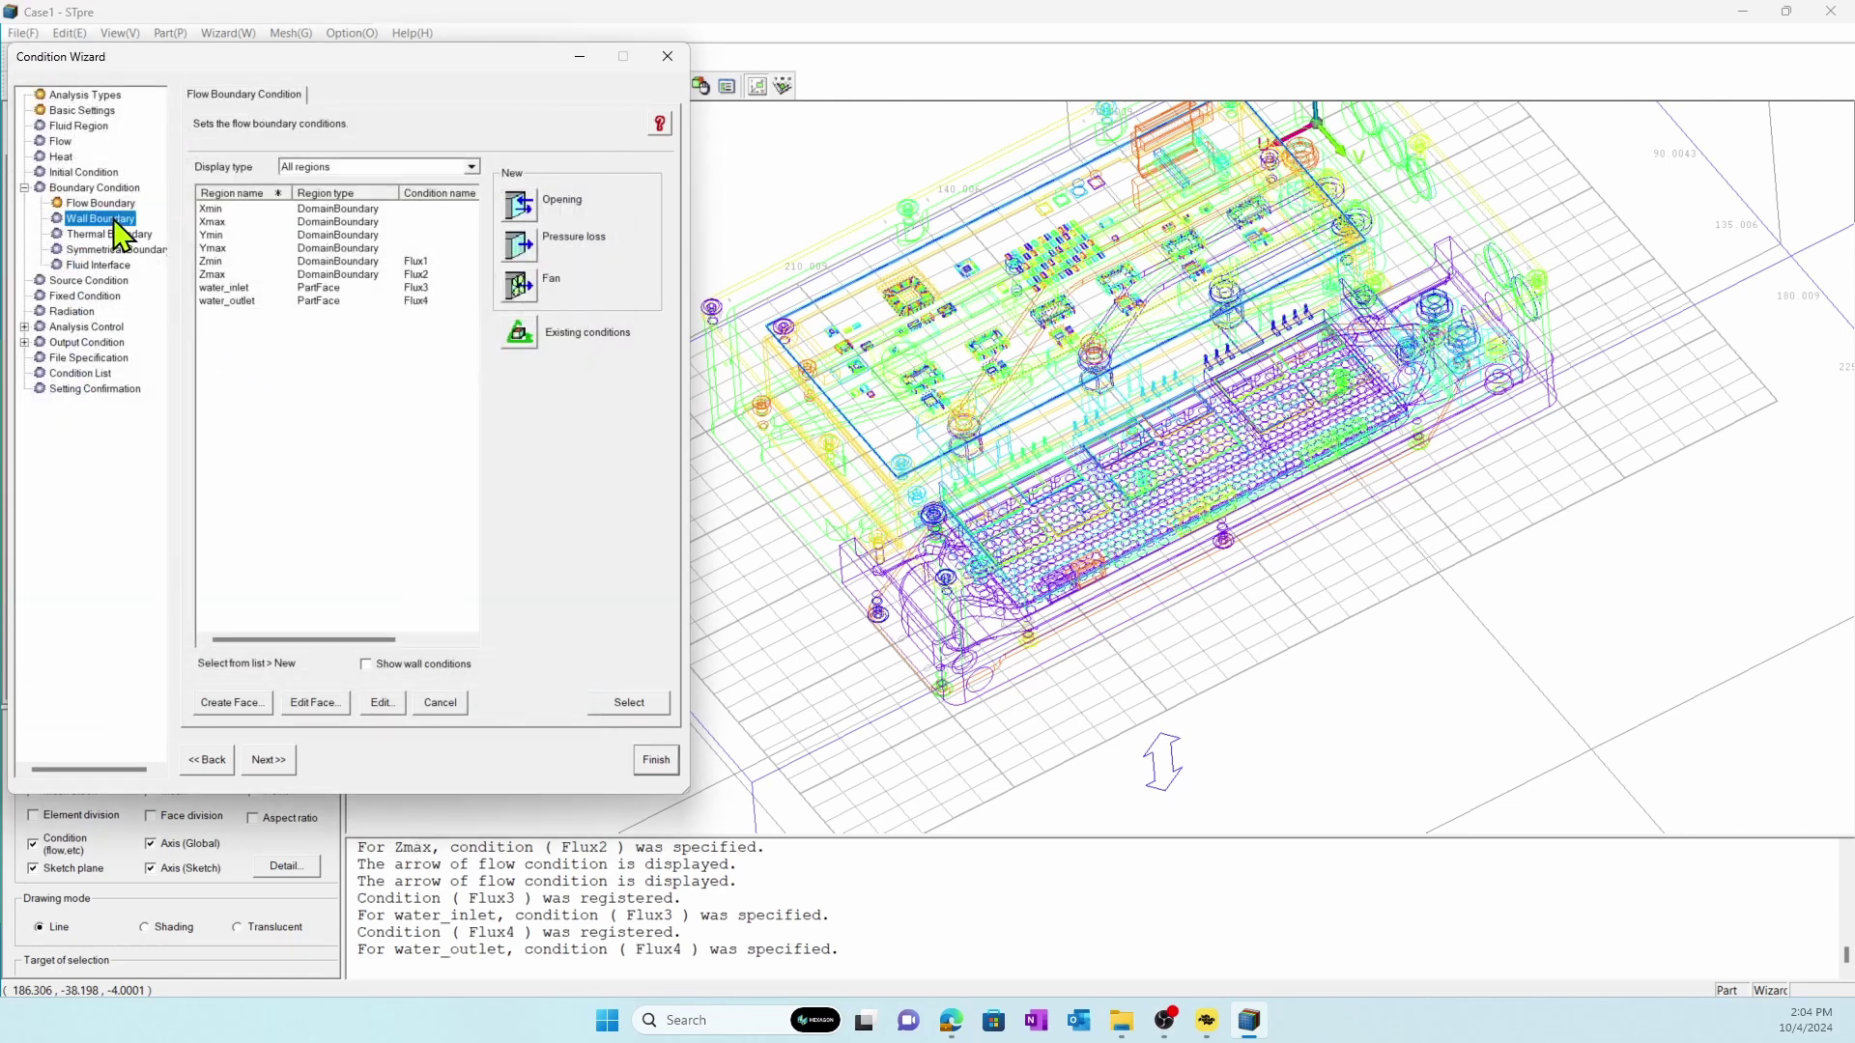
left_click(220, 211)
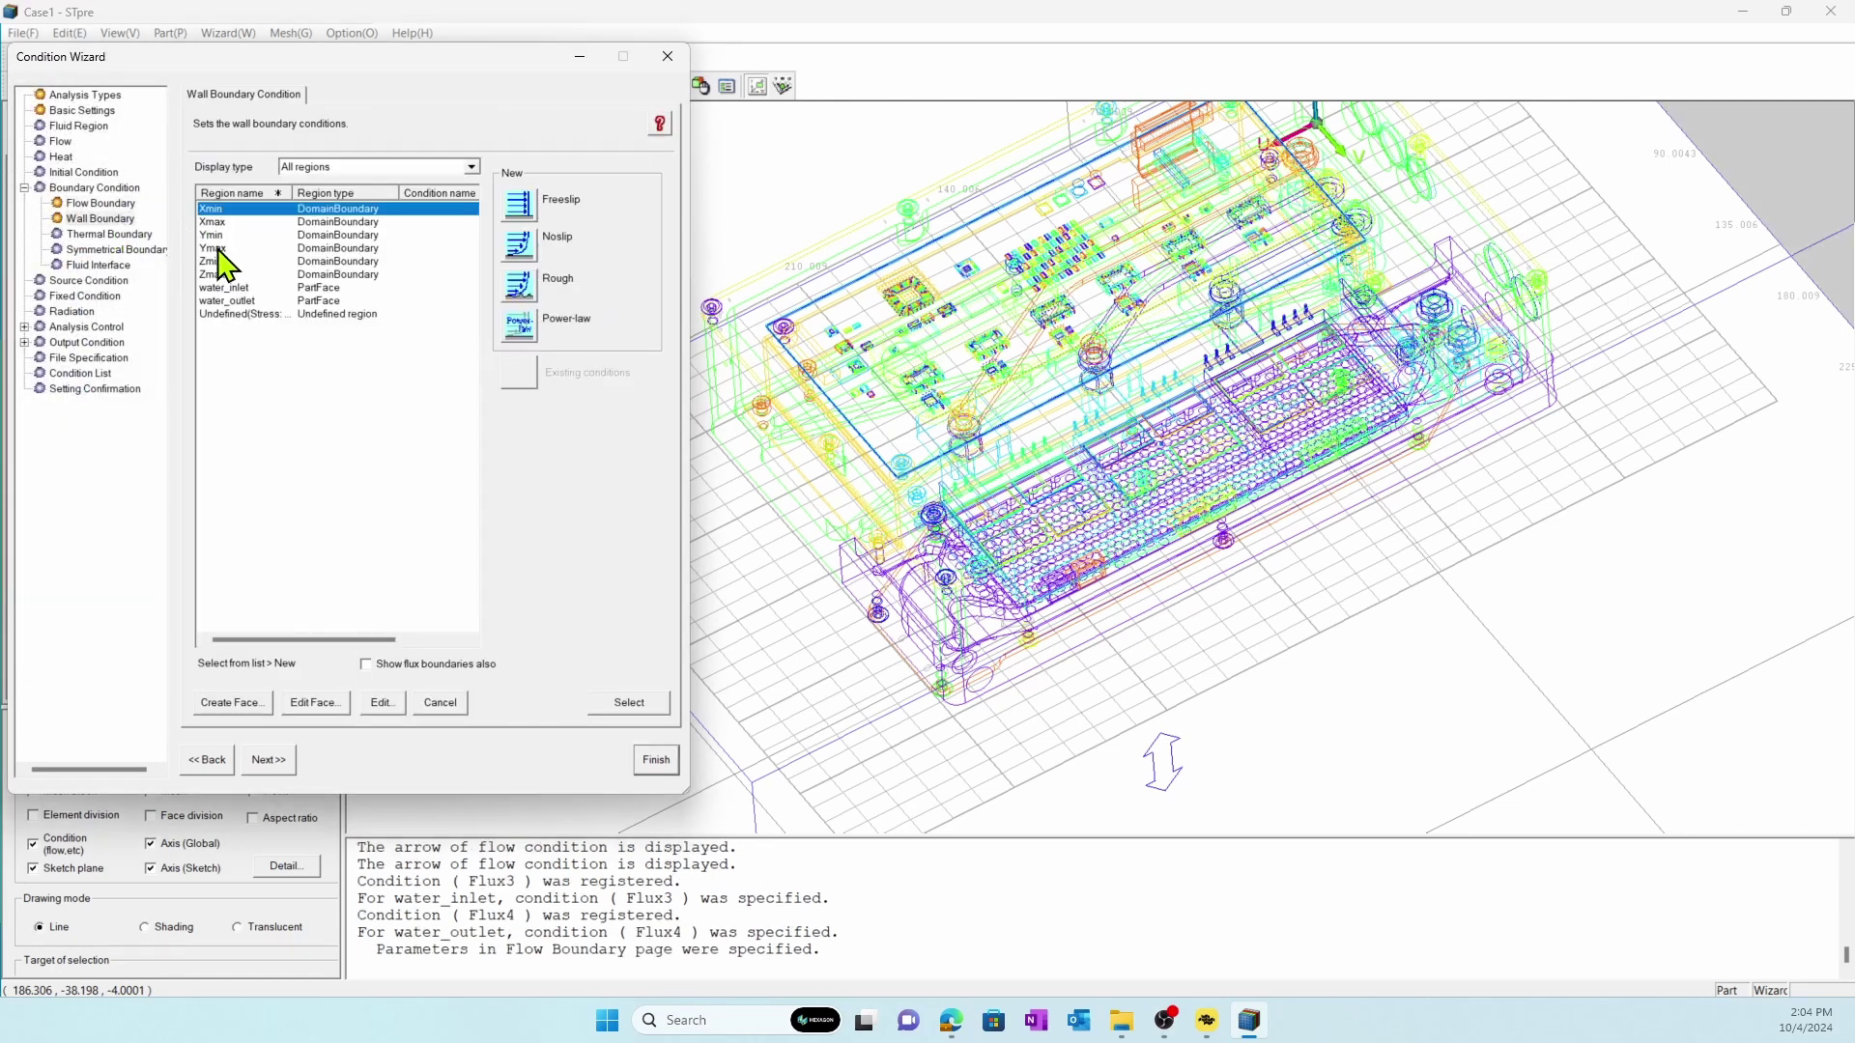
left_click(217, 250, "shift")
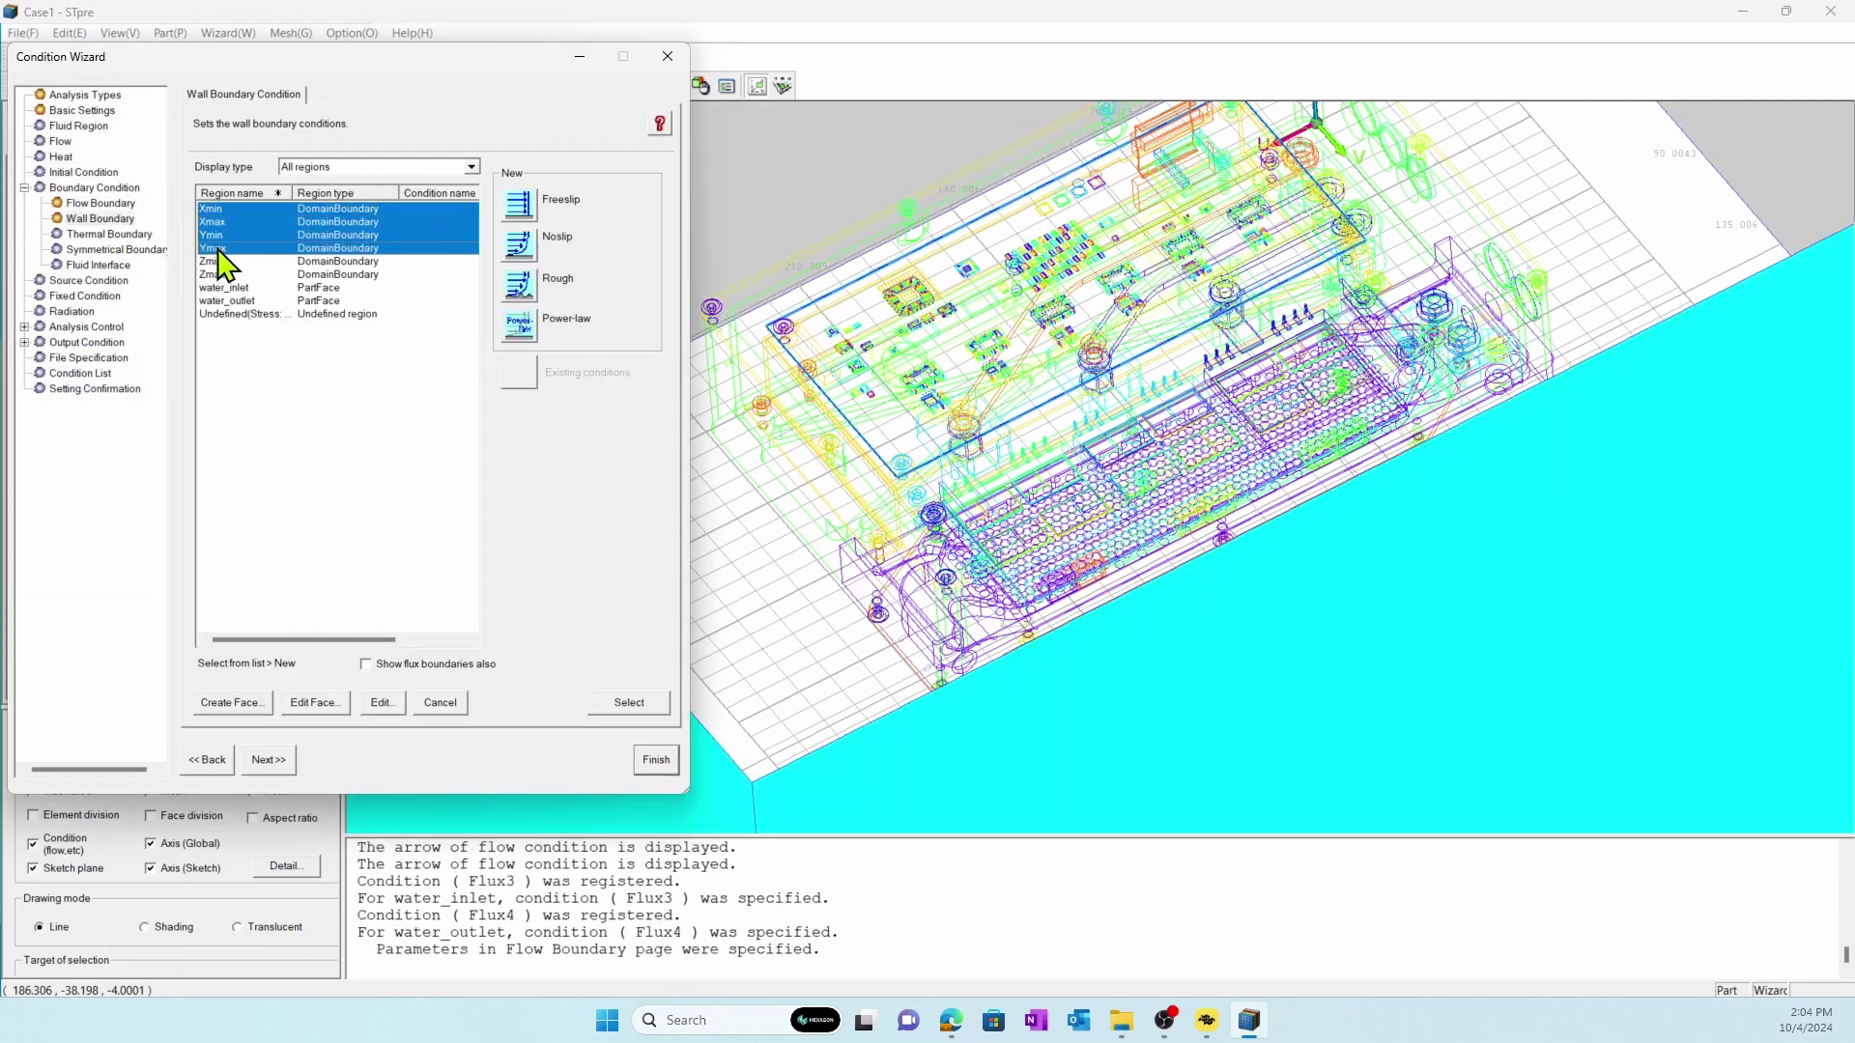
left_click(519, 204)
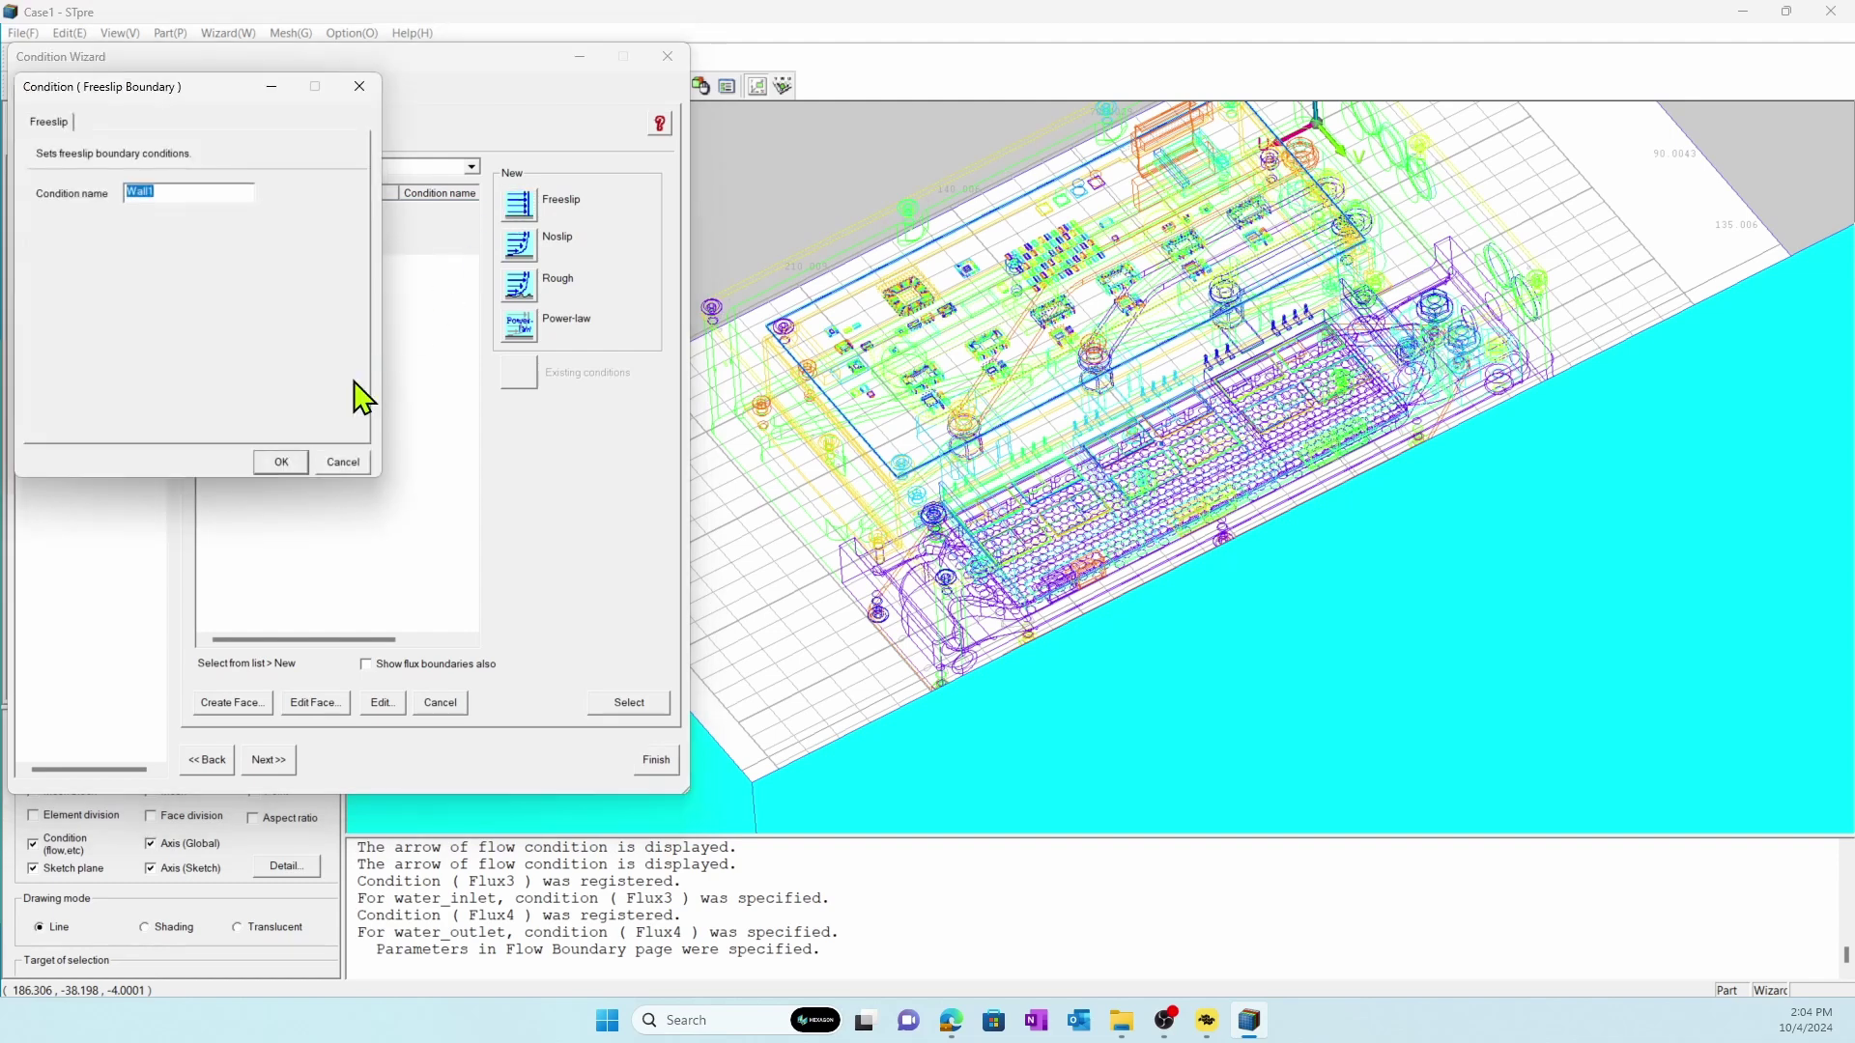
left_click(292, 464)
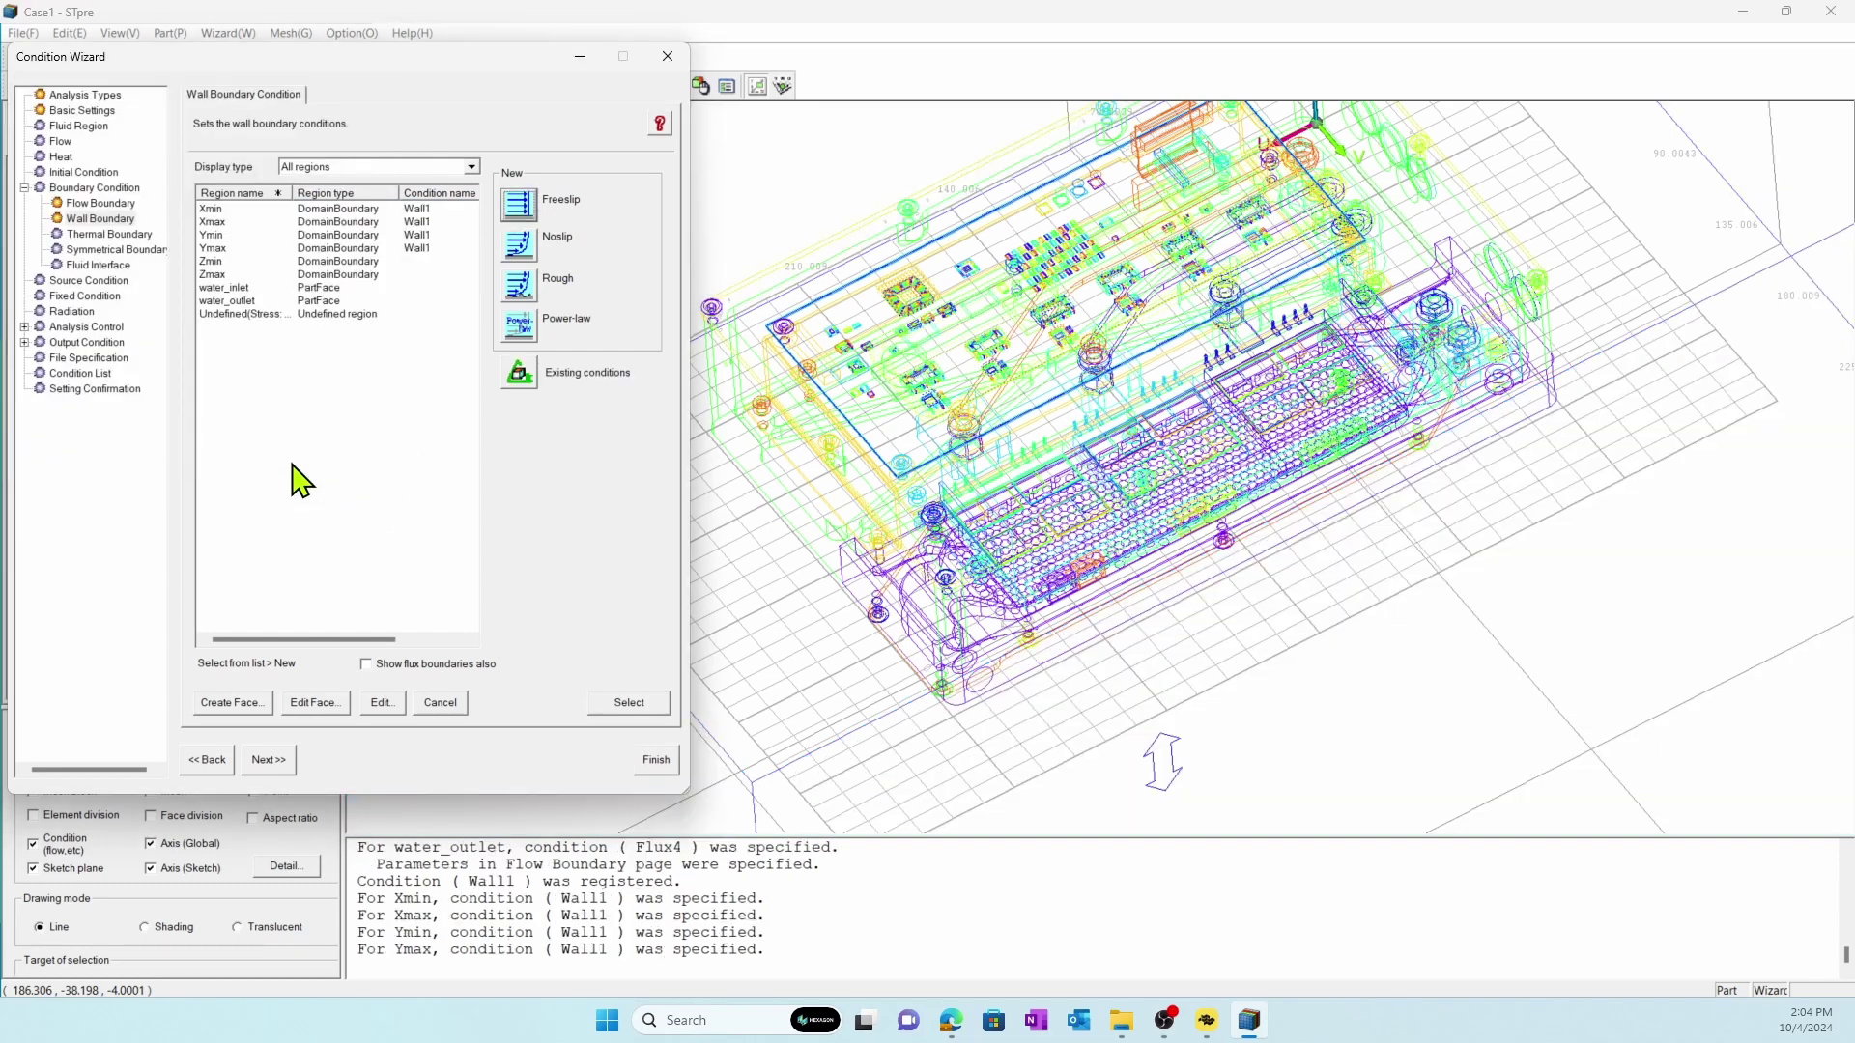
Step: Assign an Open space radiation boundary with external temperature 80 C to all six domain boundaries, Xmin through Zmax
left_click(110, 238)
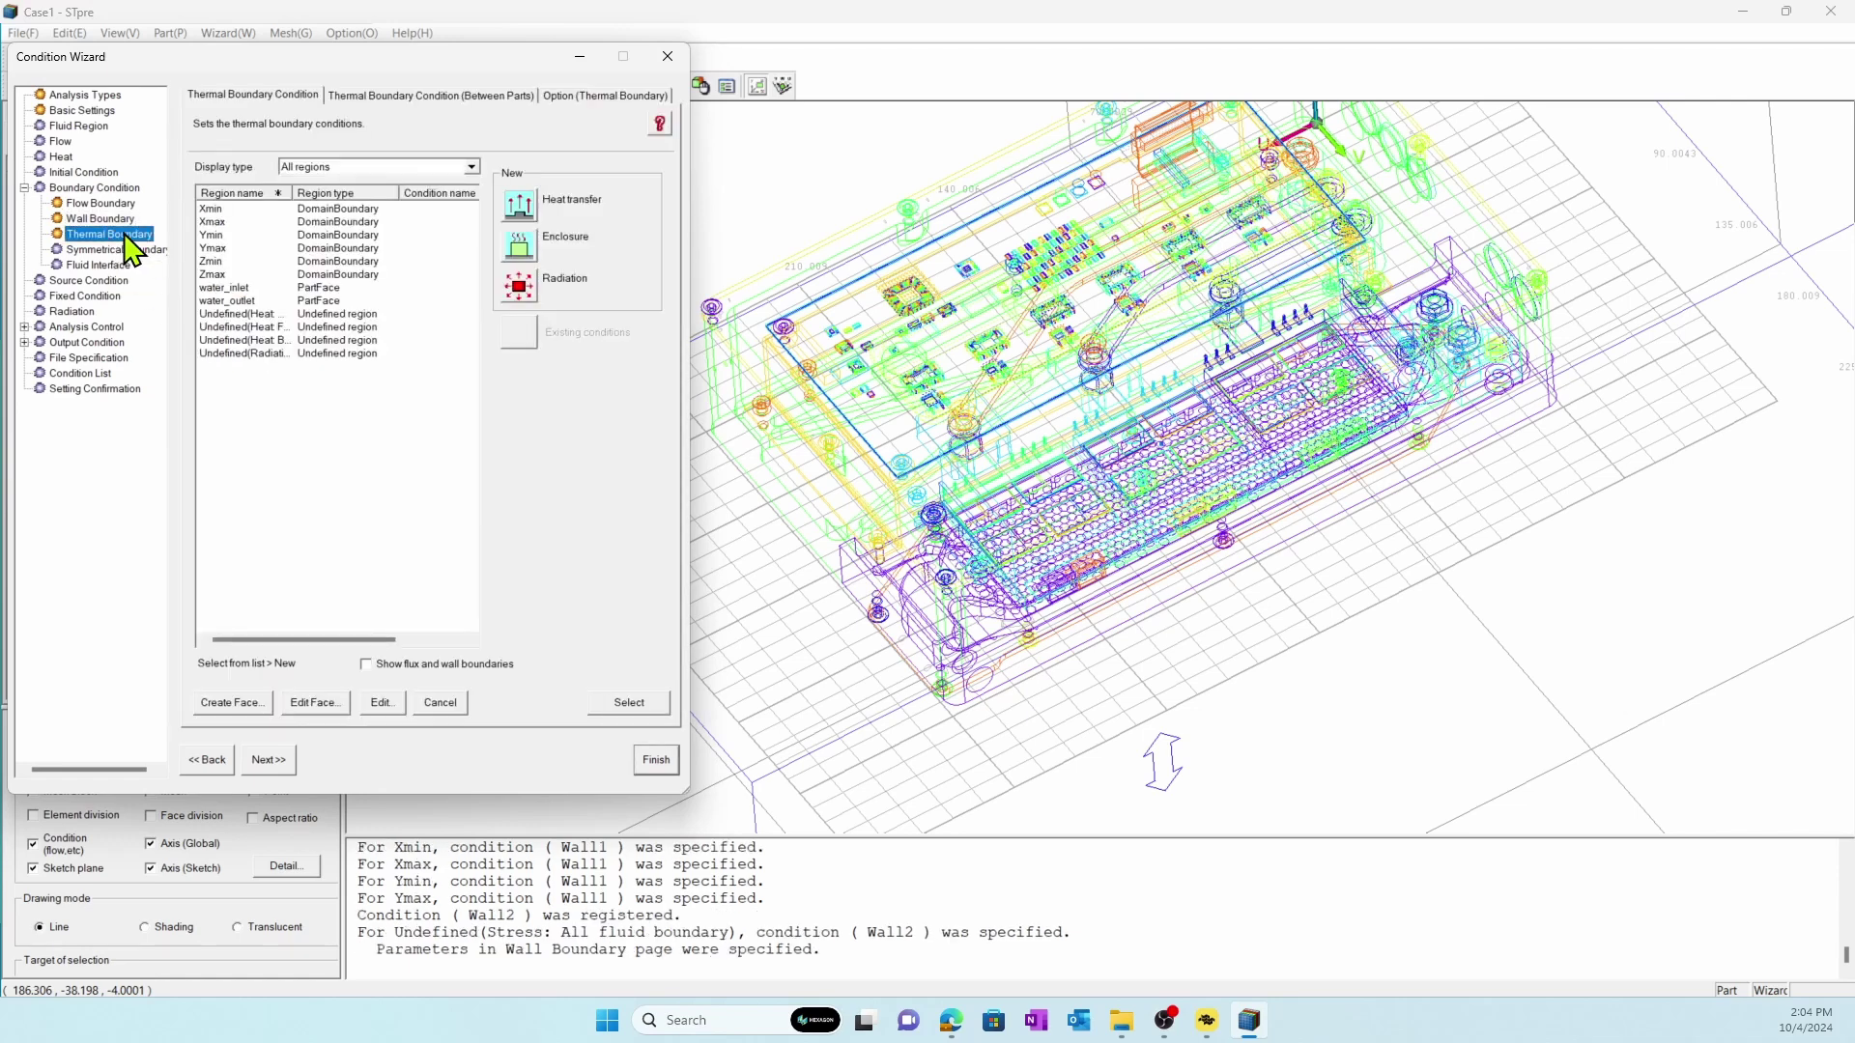
left_click(215, 211)
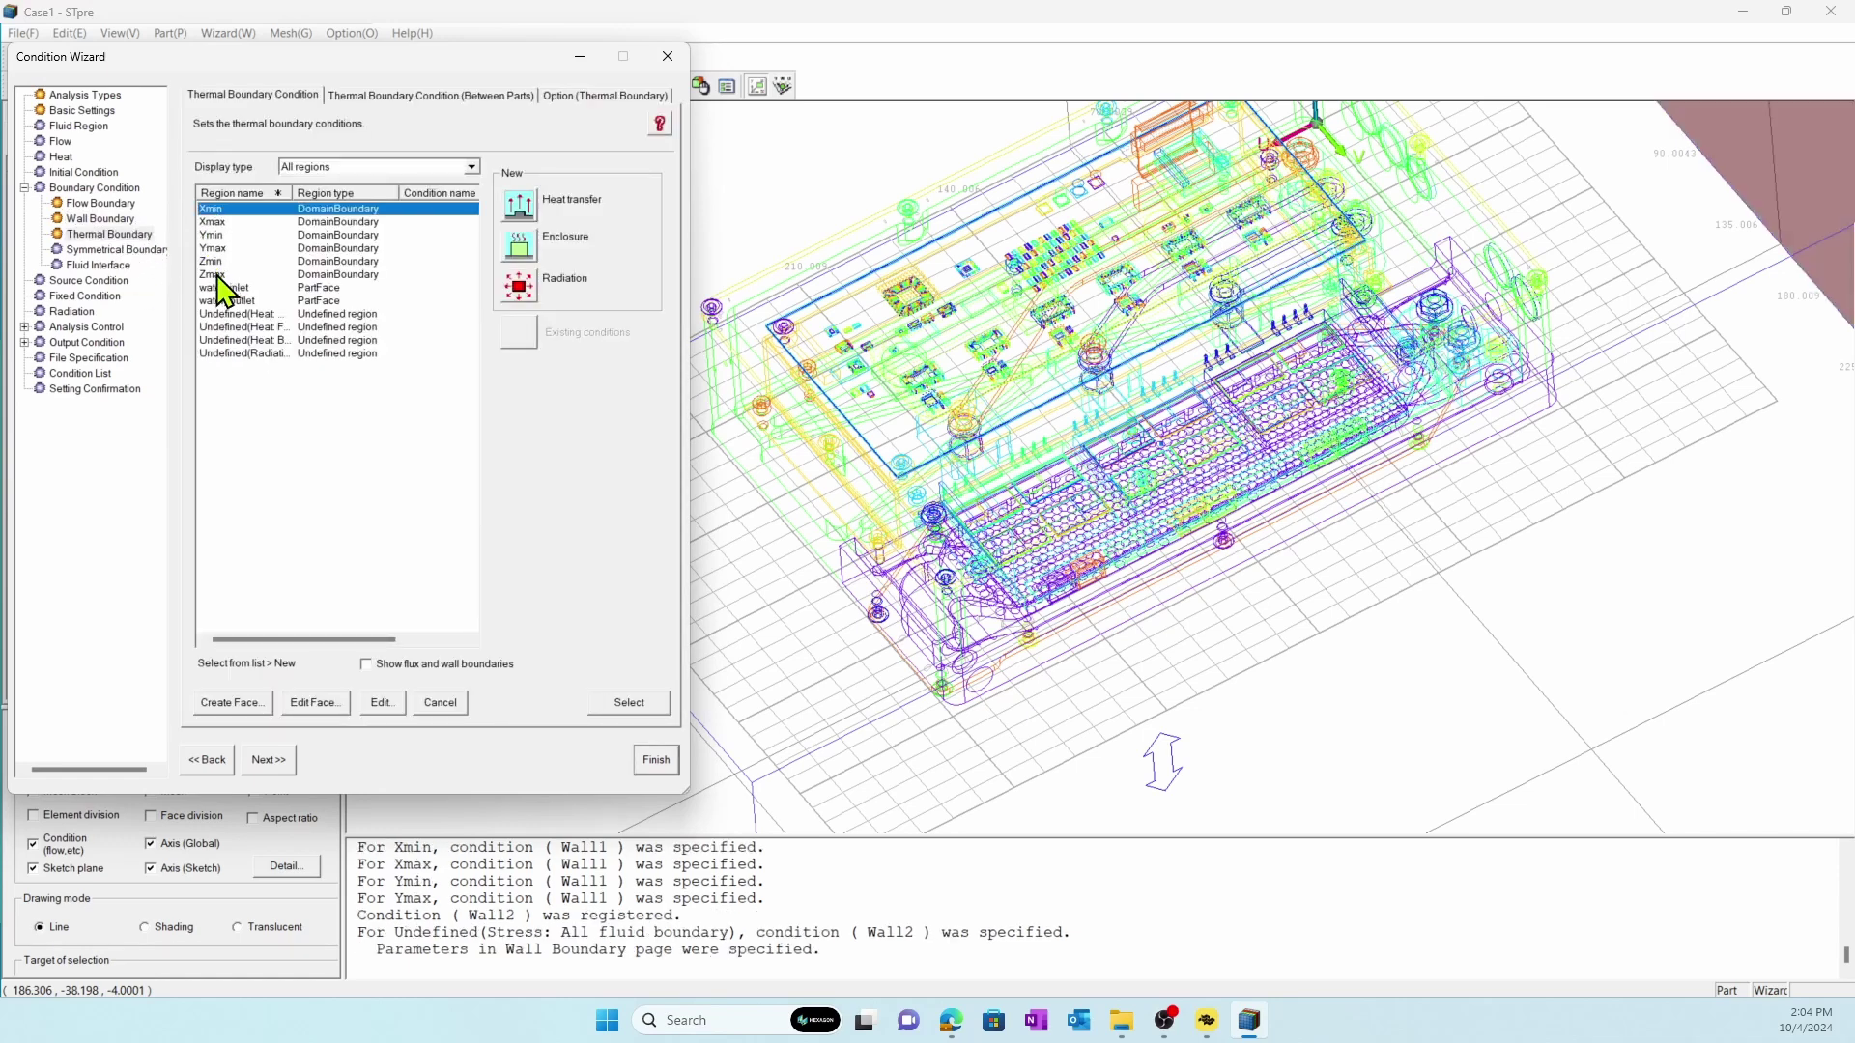
left_click(218, 275, "shift")
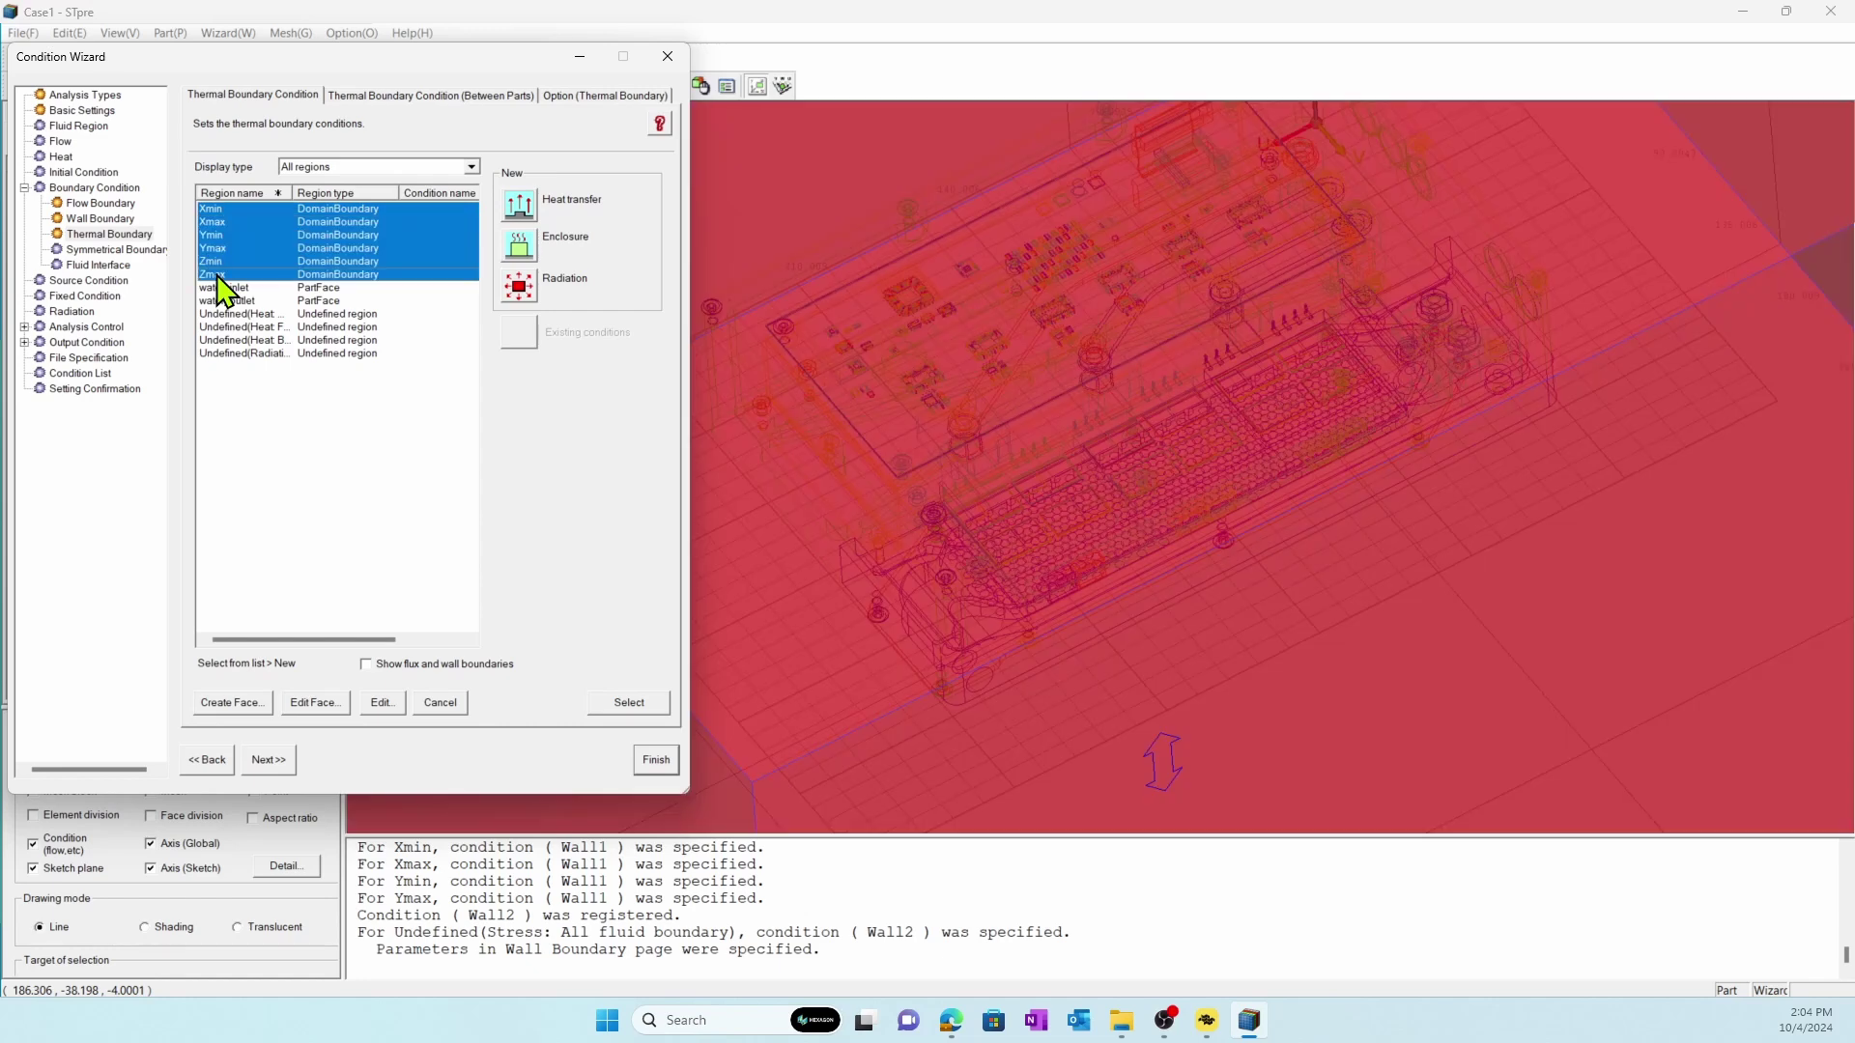
left_click(518, 287)
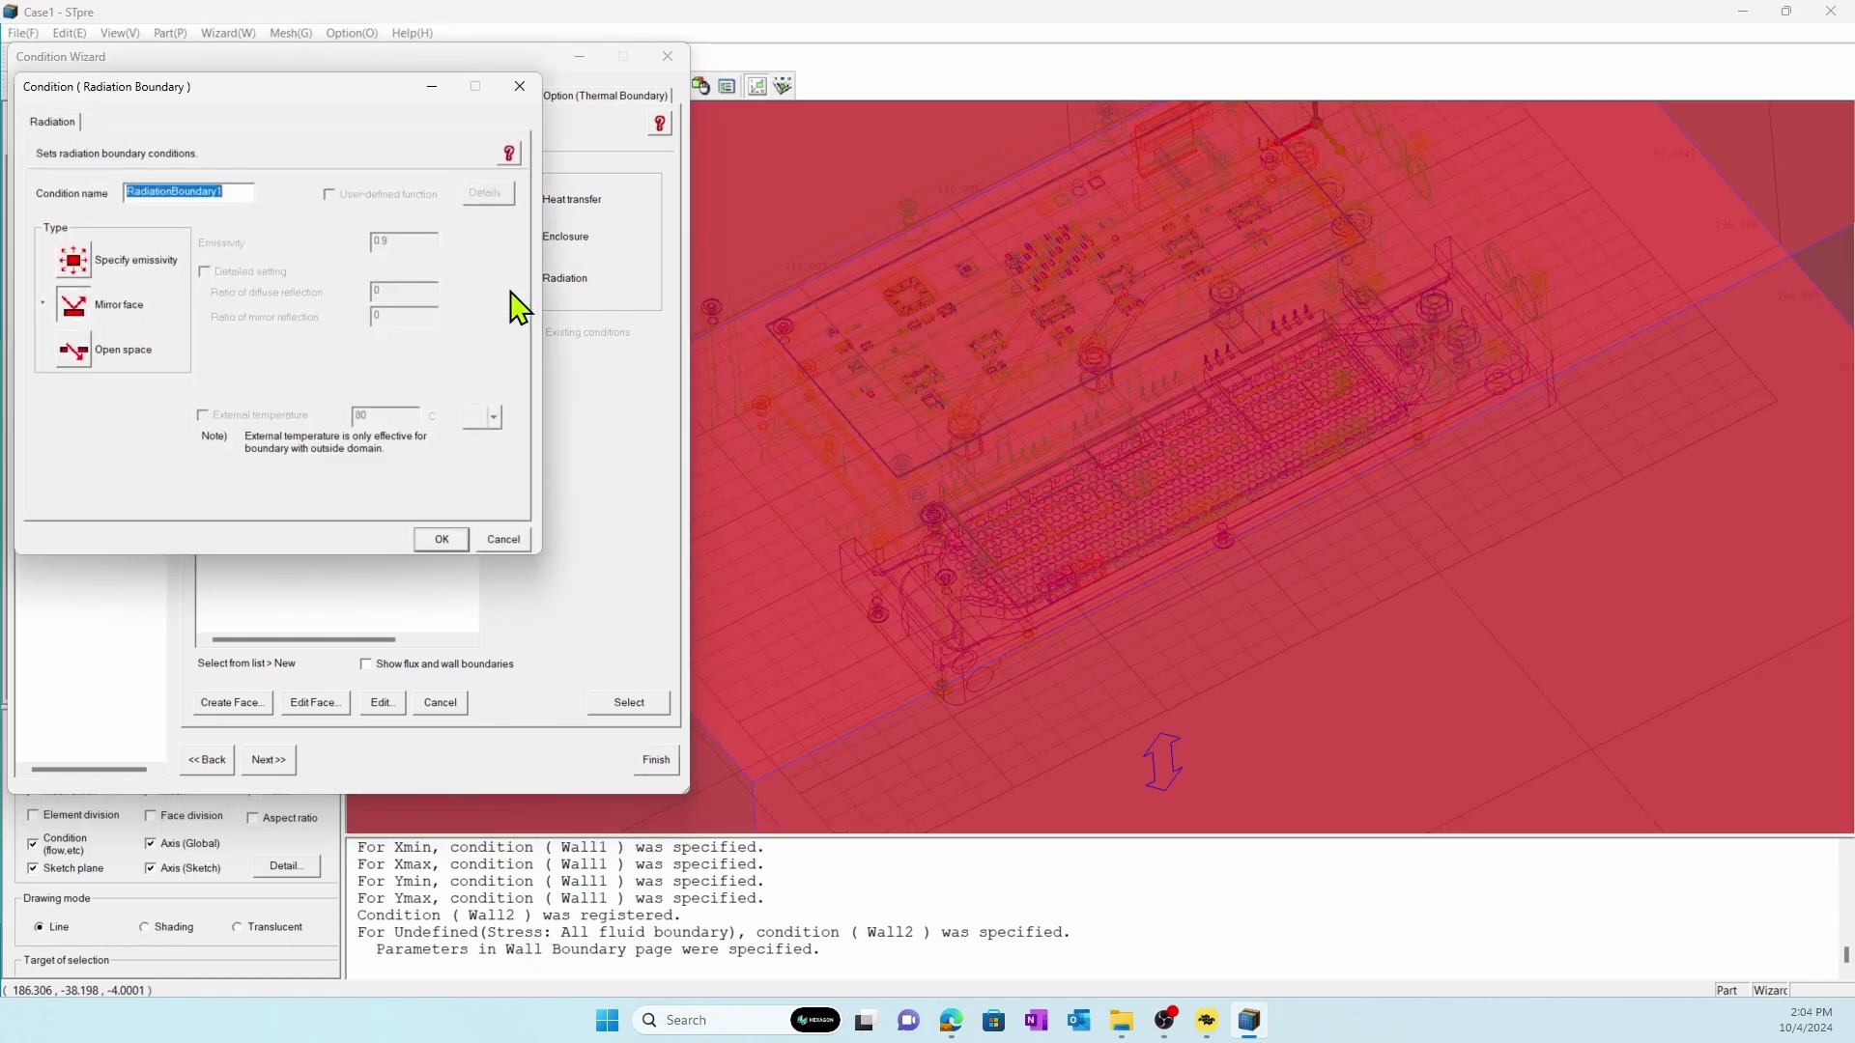
left_click(76, 351)
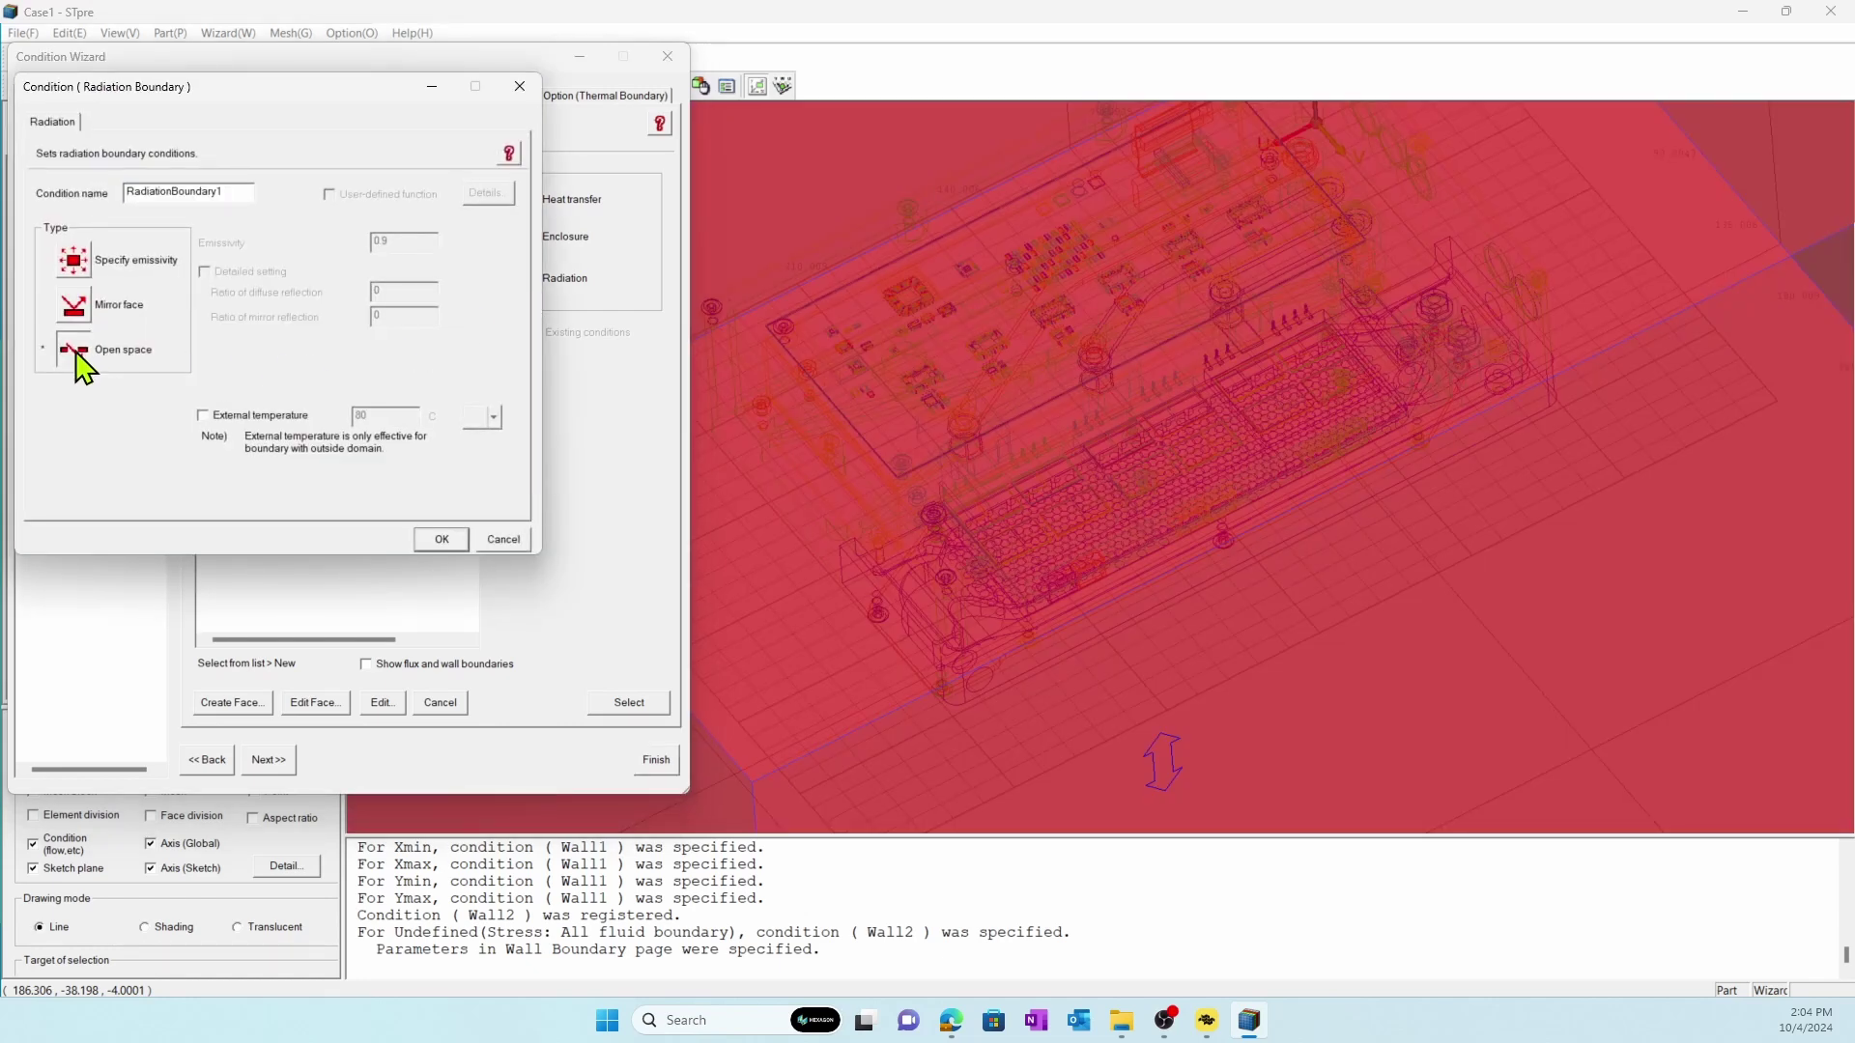
left_click(217, 418)
left_click(432, 539)
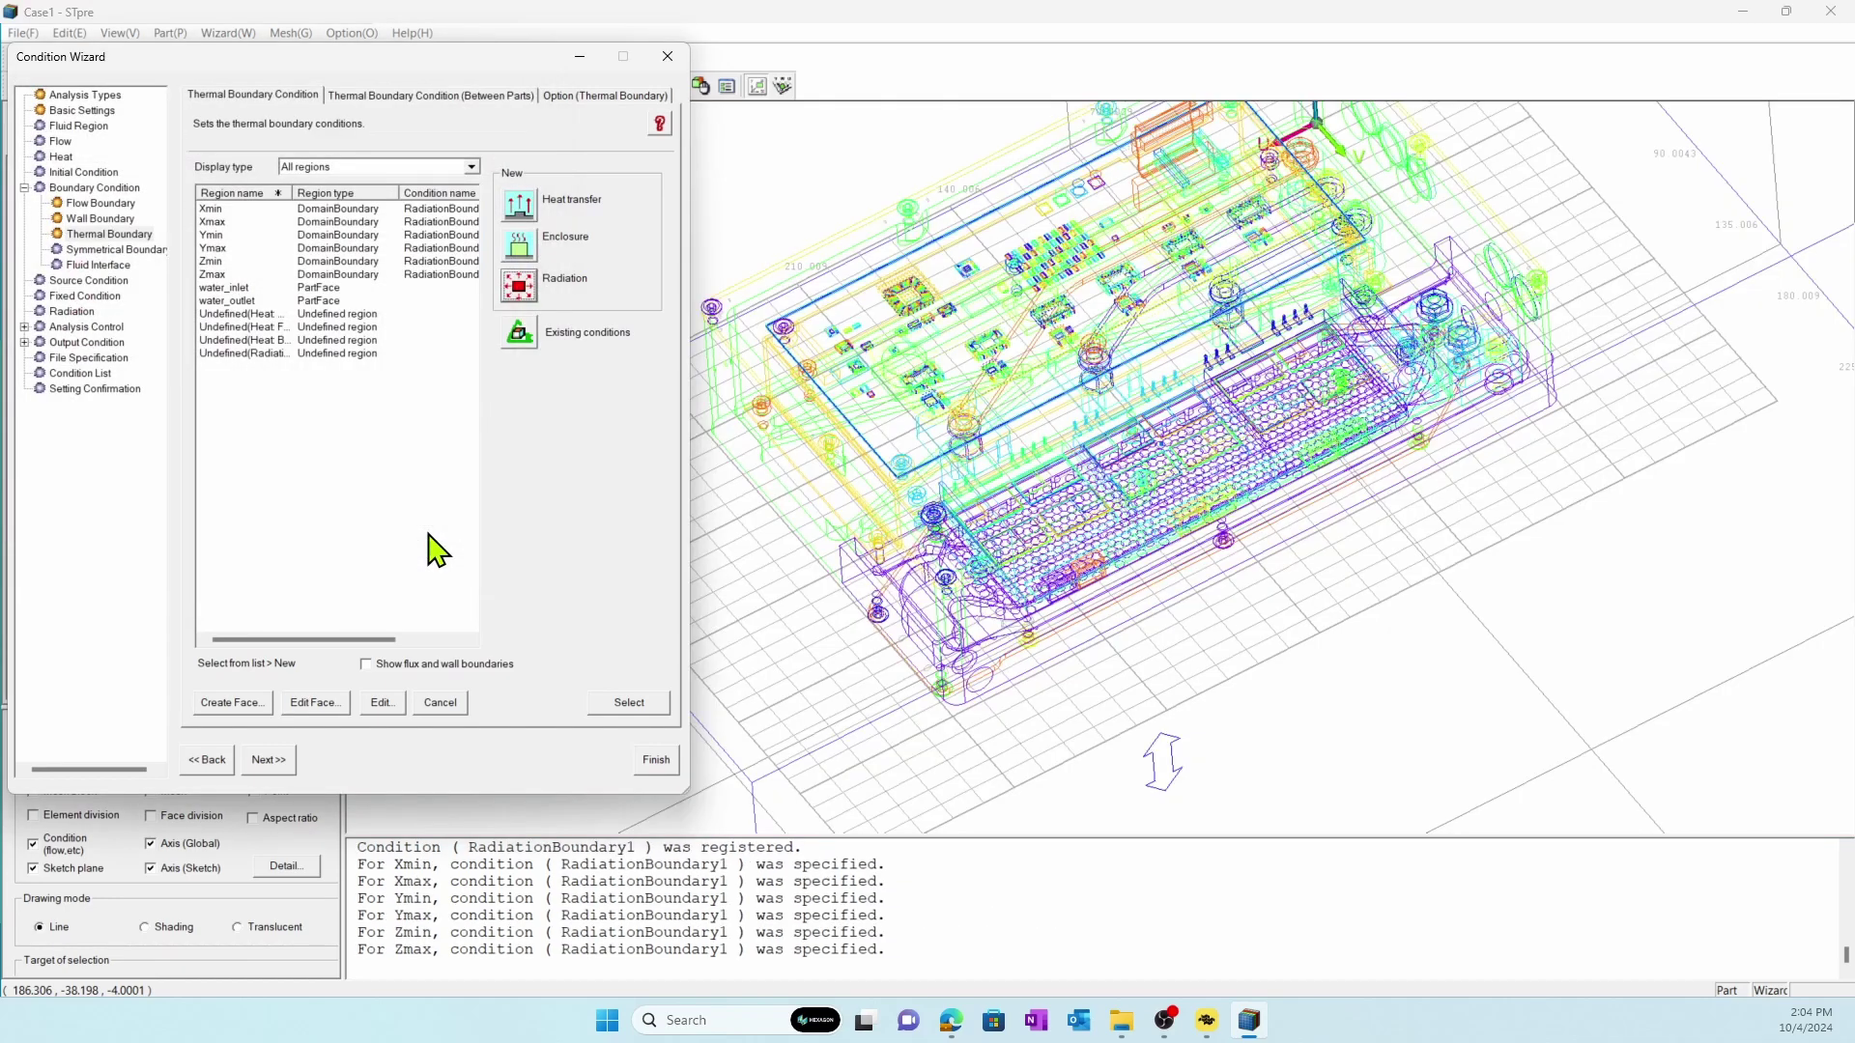
Step: Assign a Heat transfer condition by Conduction with external temperature 80 C to the undefined outer heat boundary
left_click(274, 316)
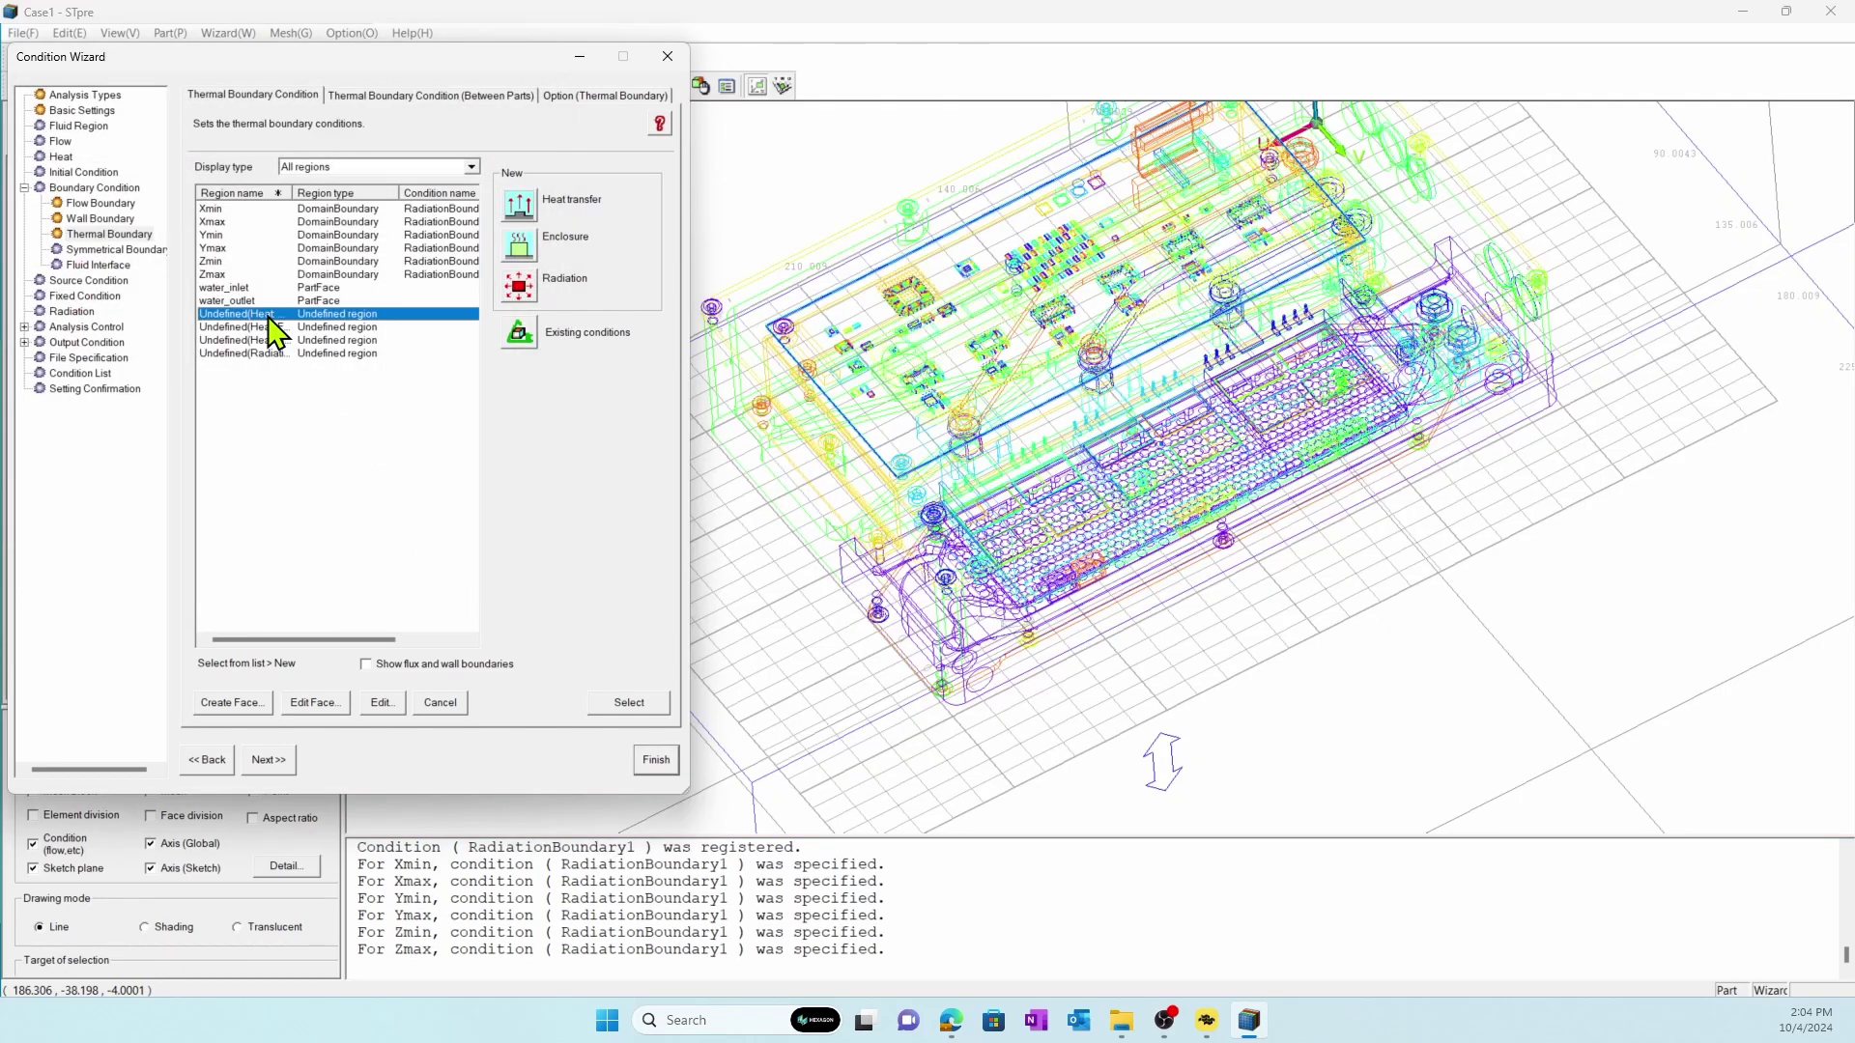
left_click(522, 205)
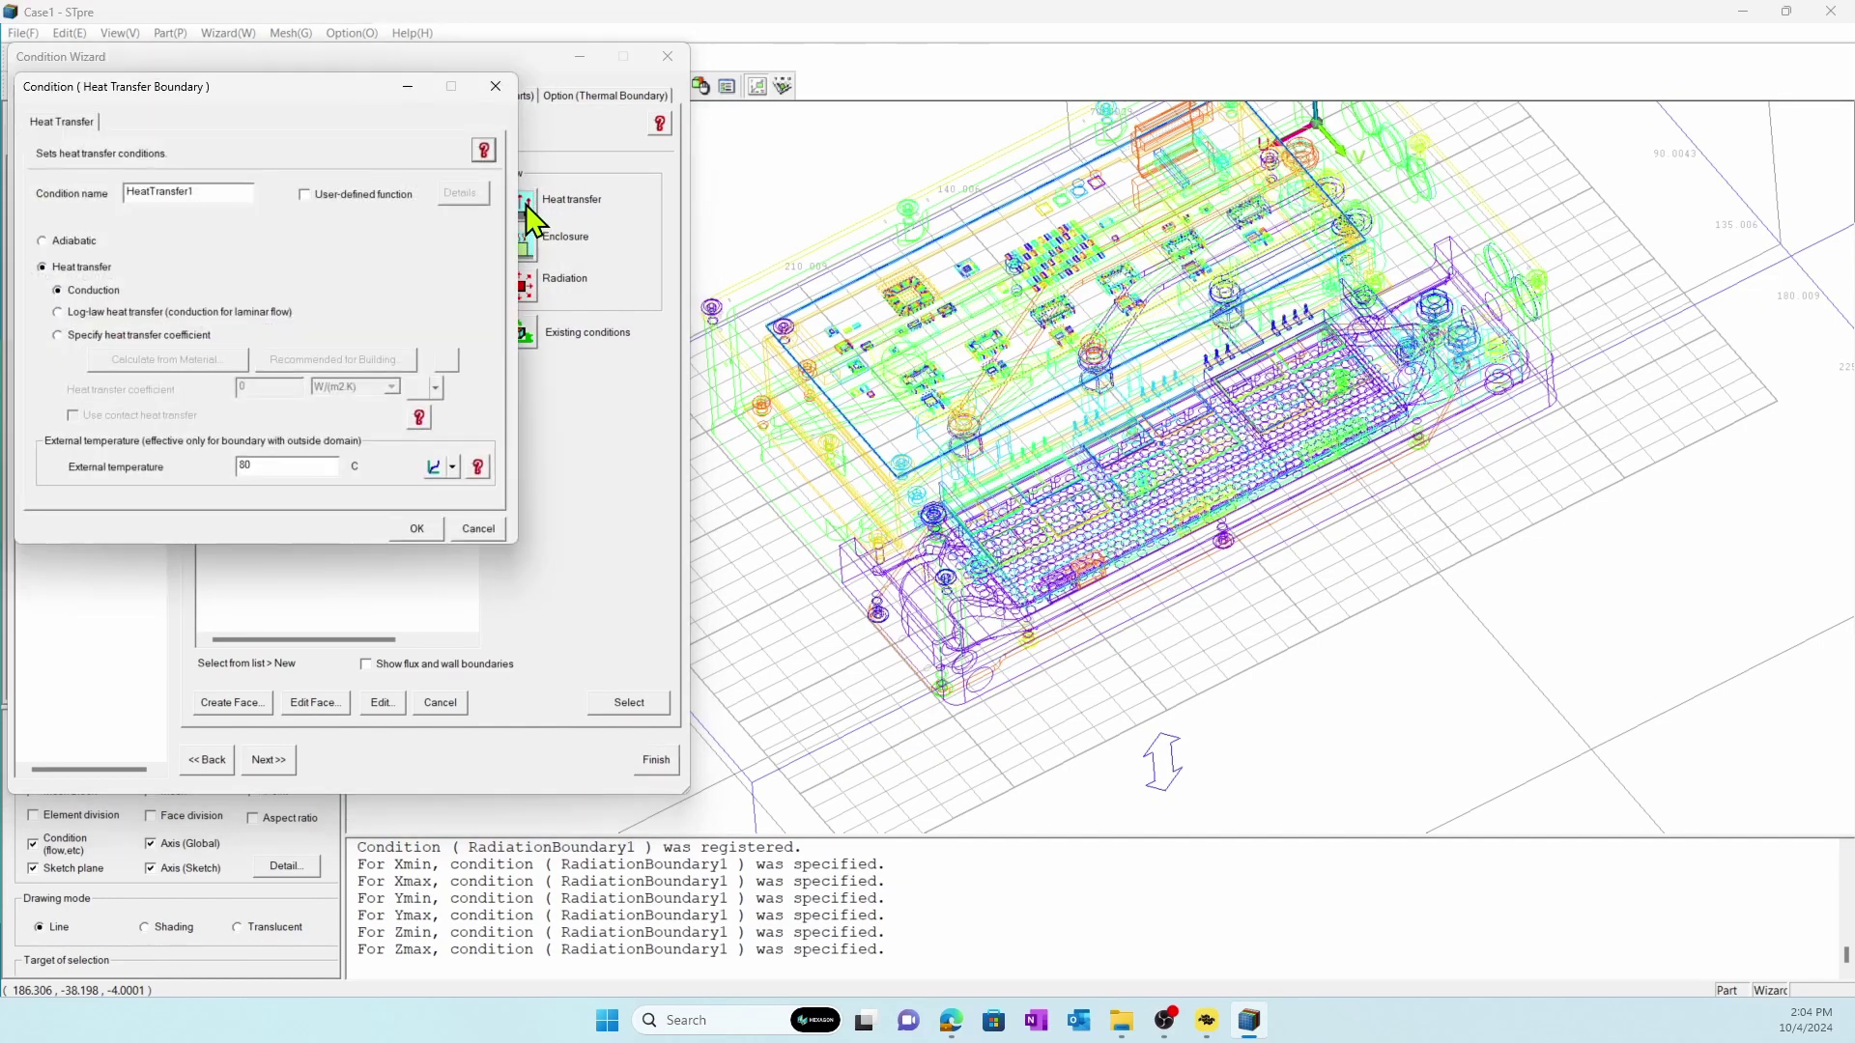
left_click(416, 530)
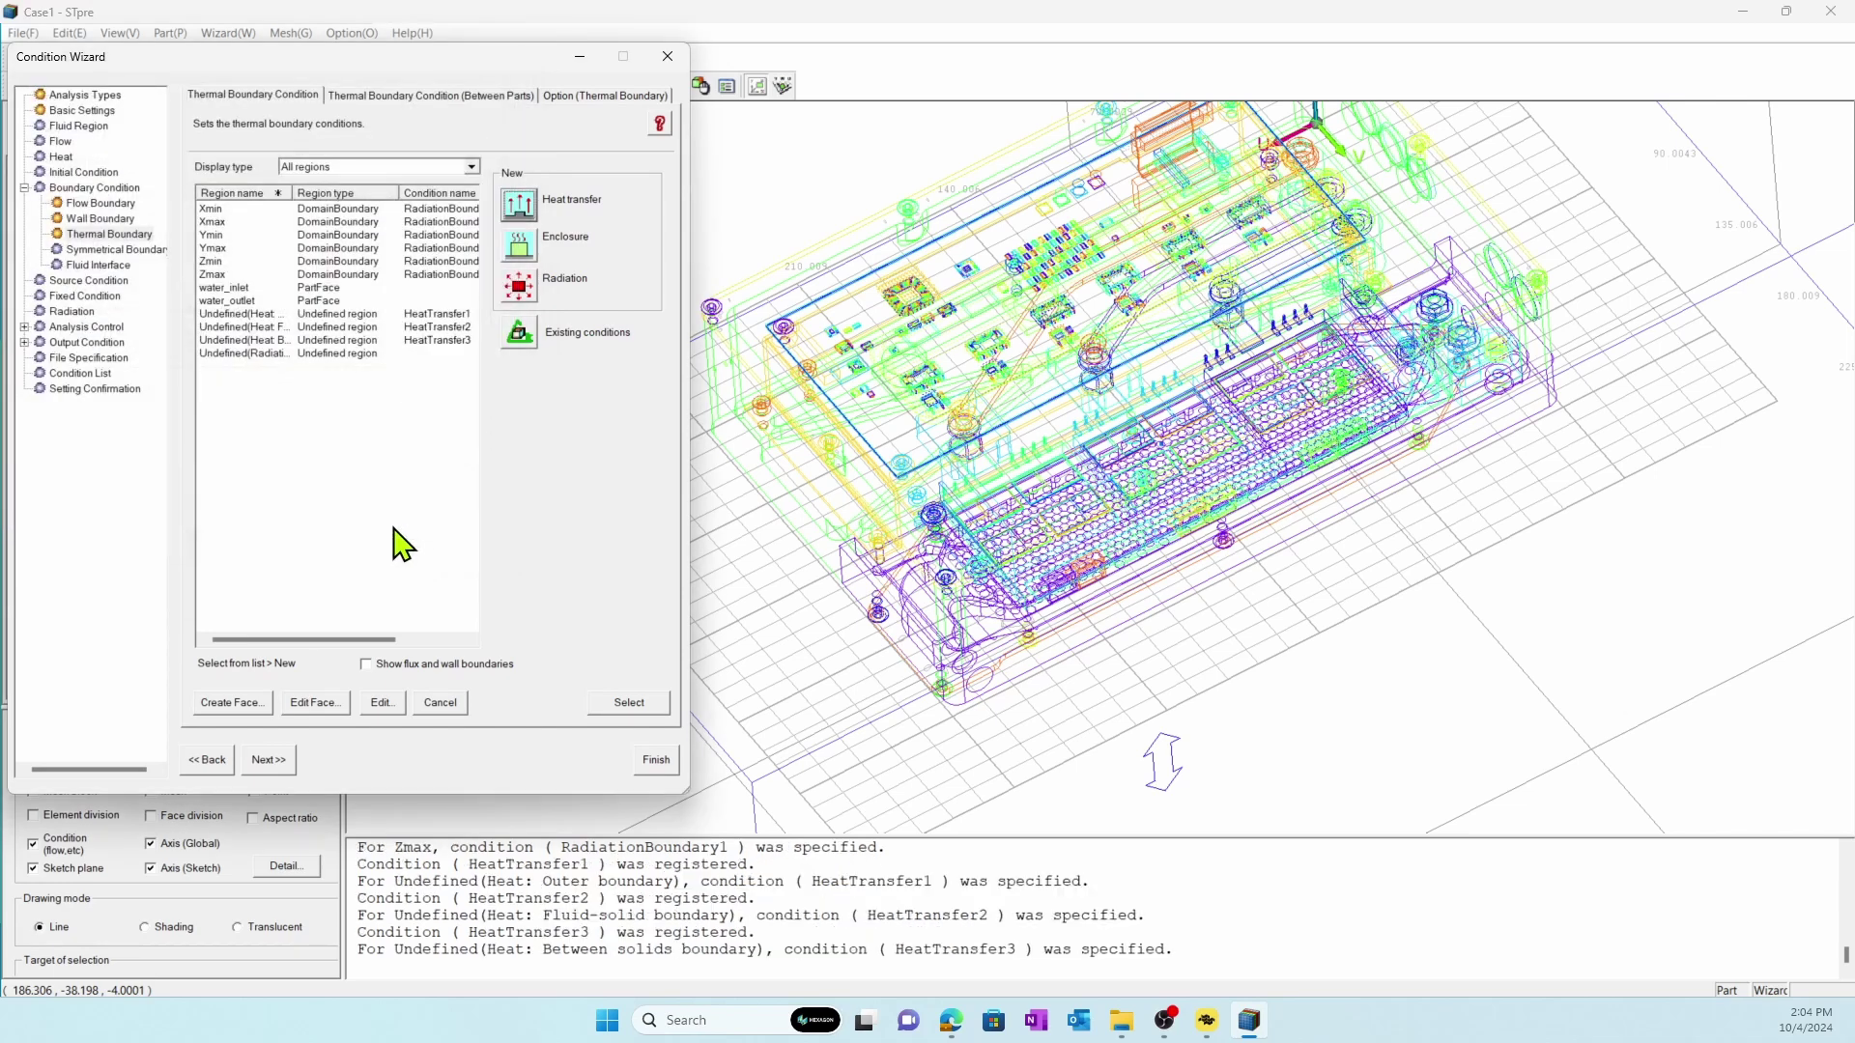
Step: Assign a radiation condition with specified emissivity 0.9 to the undefined radiation region
left_click(292, 353)
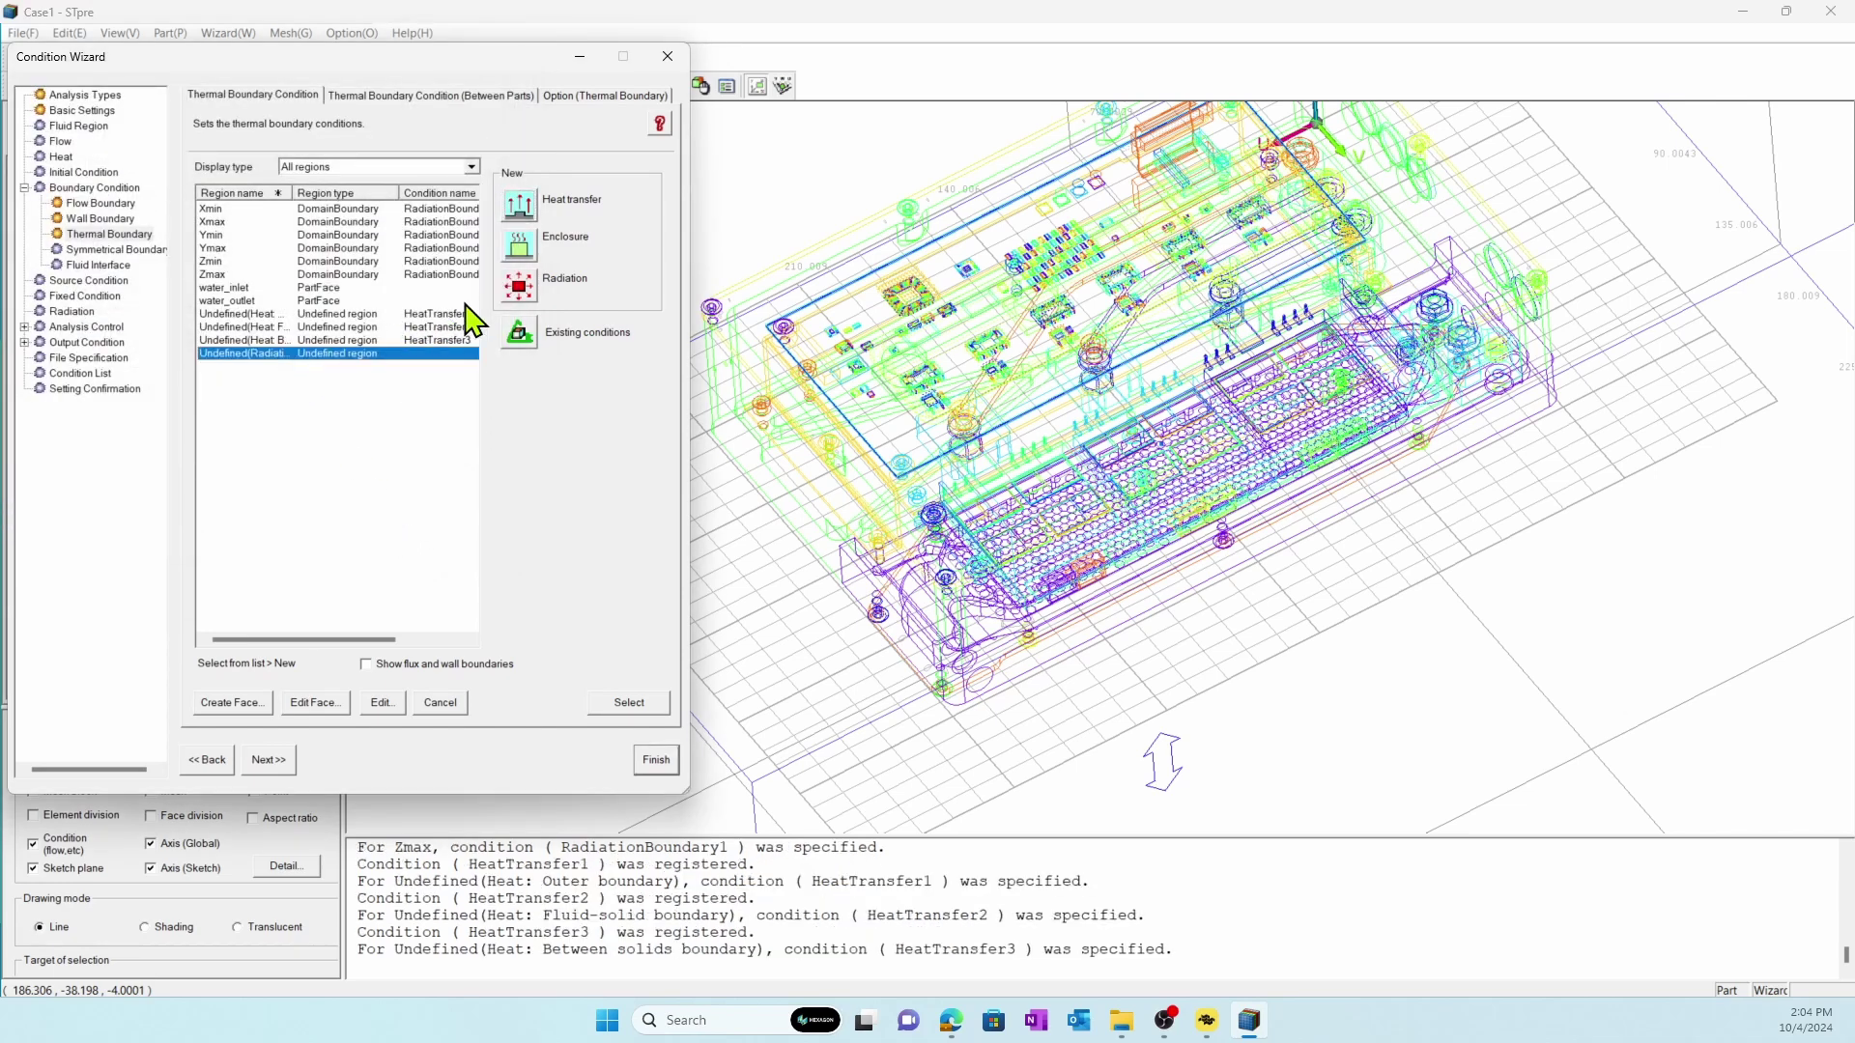
left_click(518, 286)
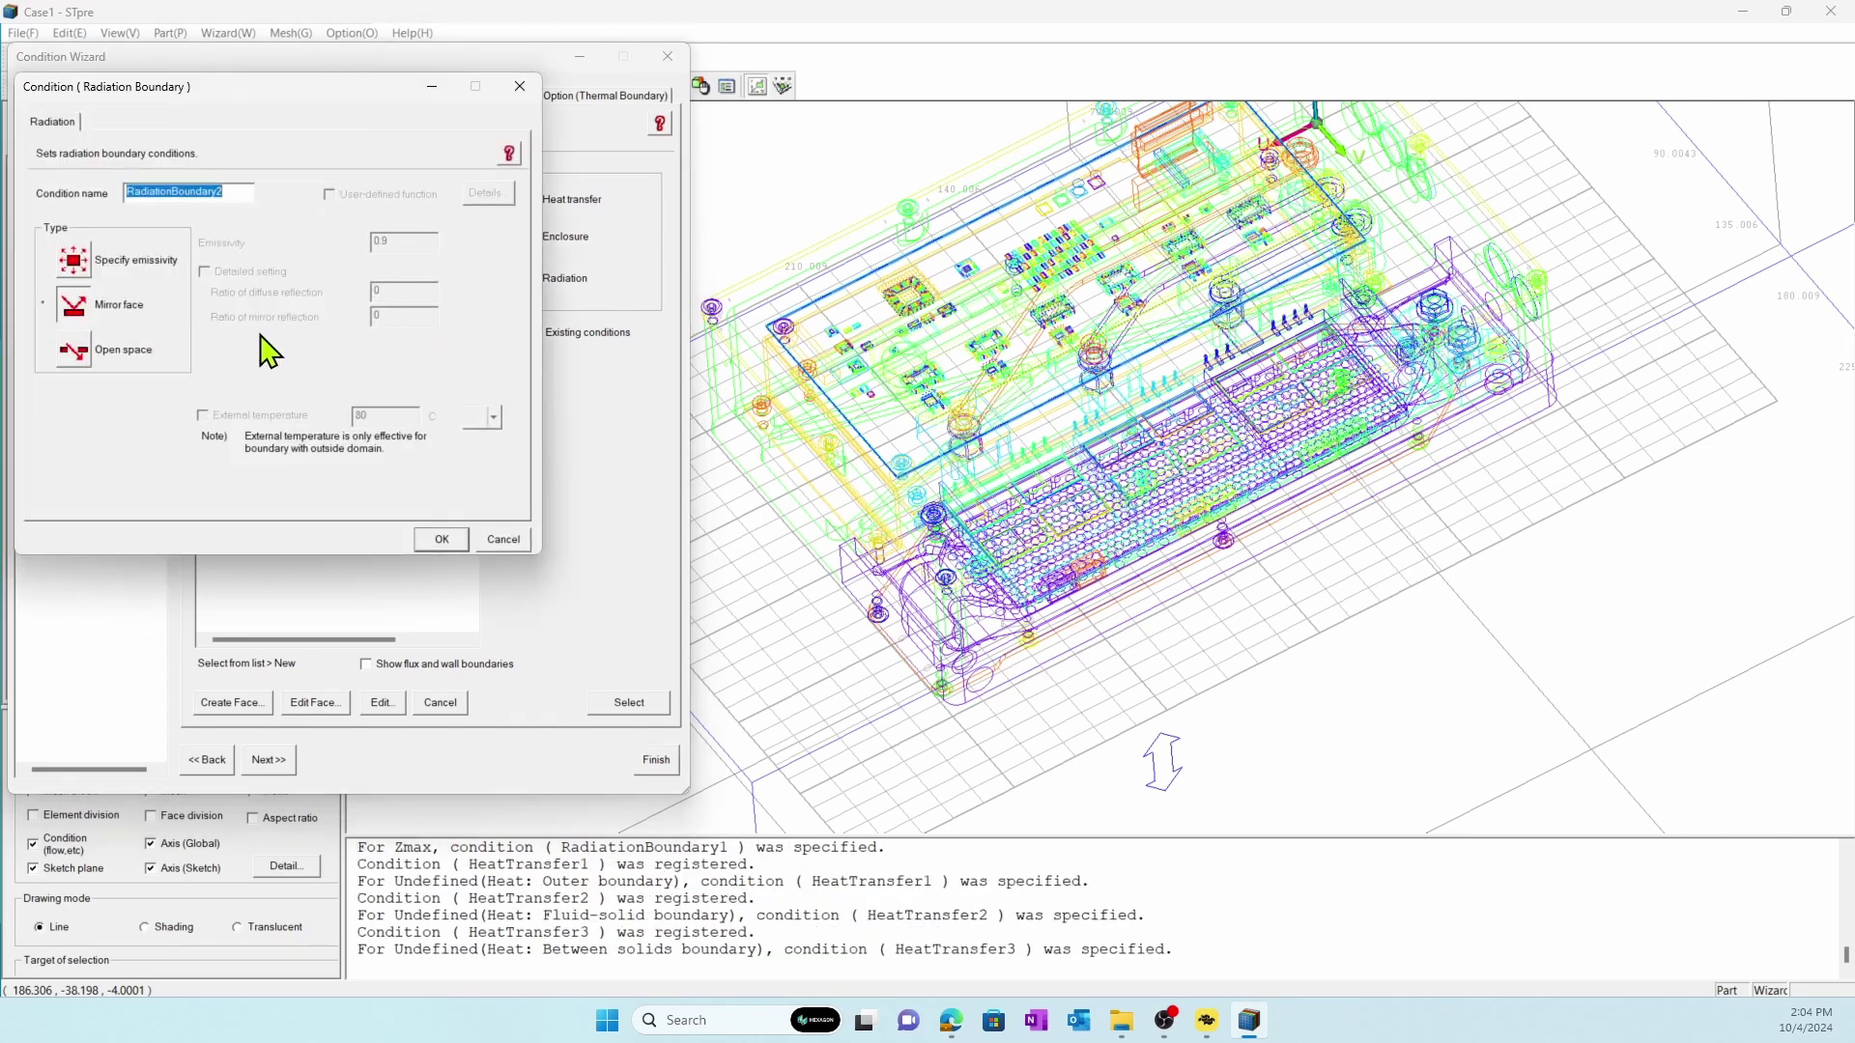
left_click(86, 275)
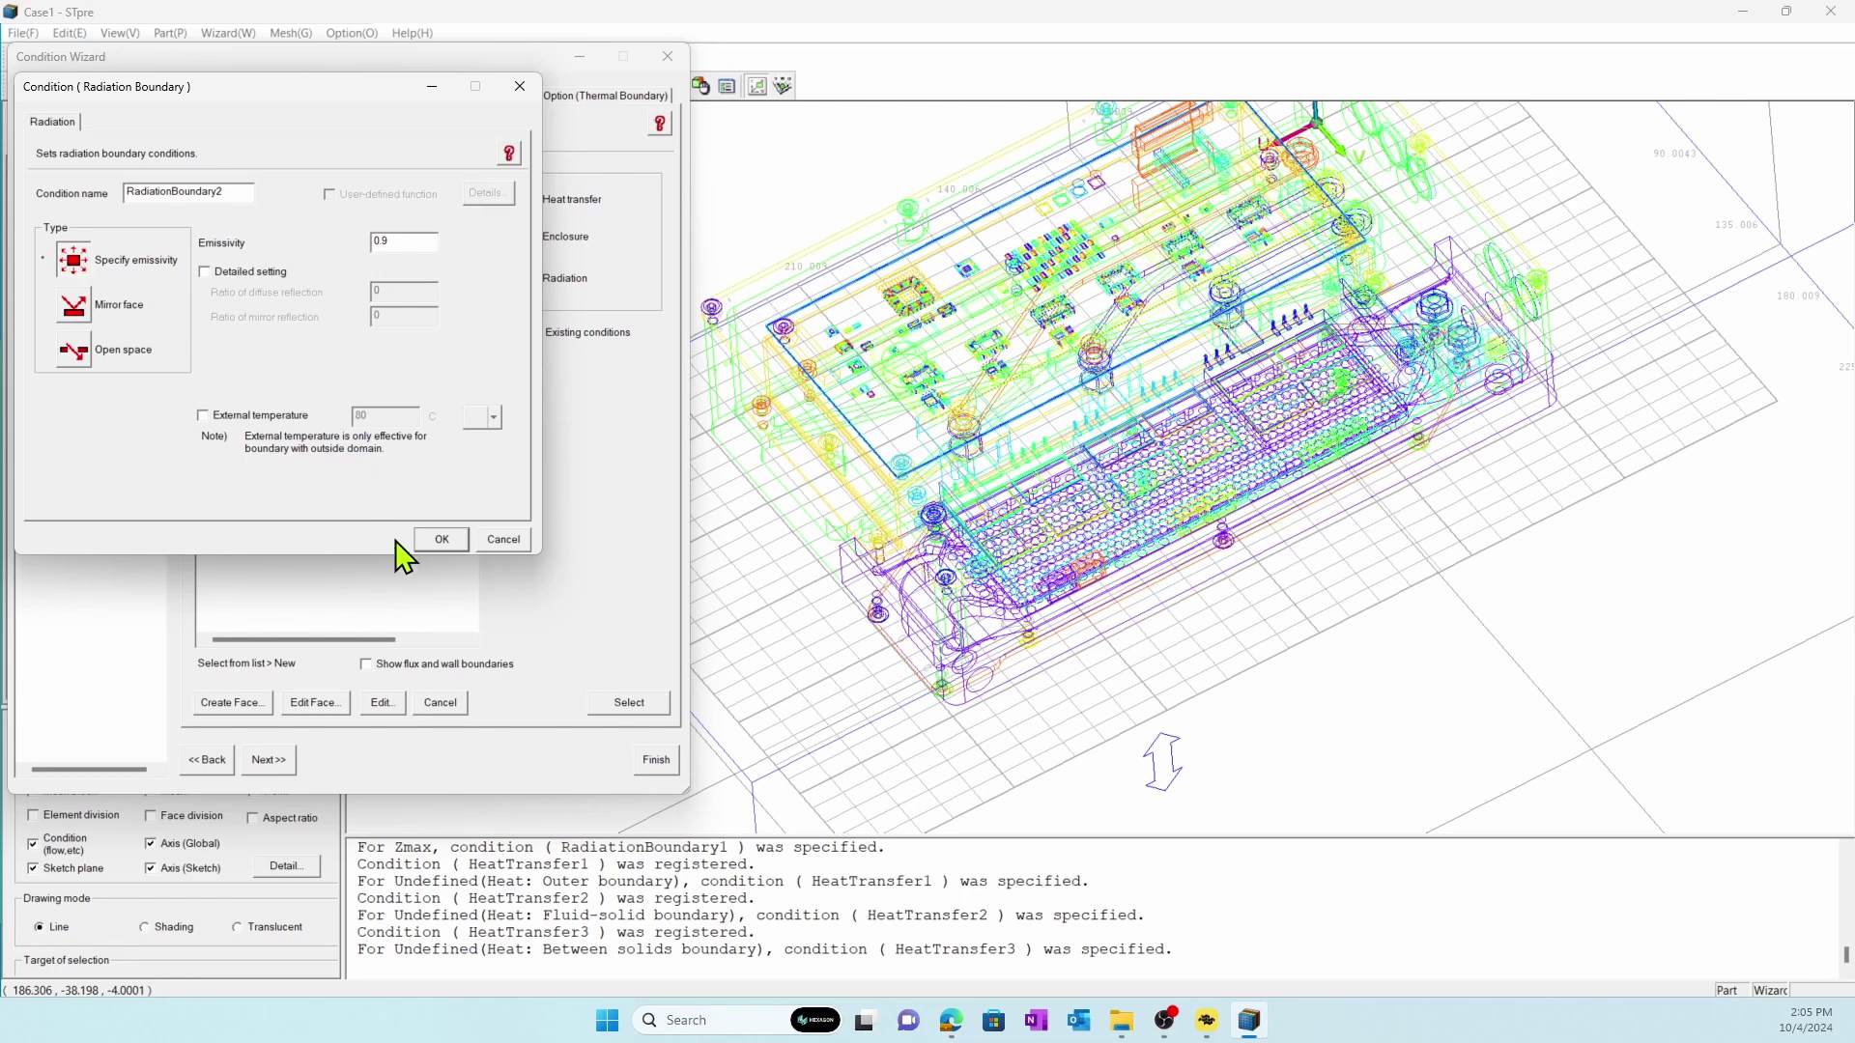
left_click(441, 543)
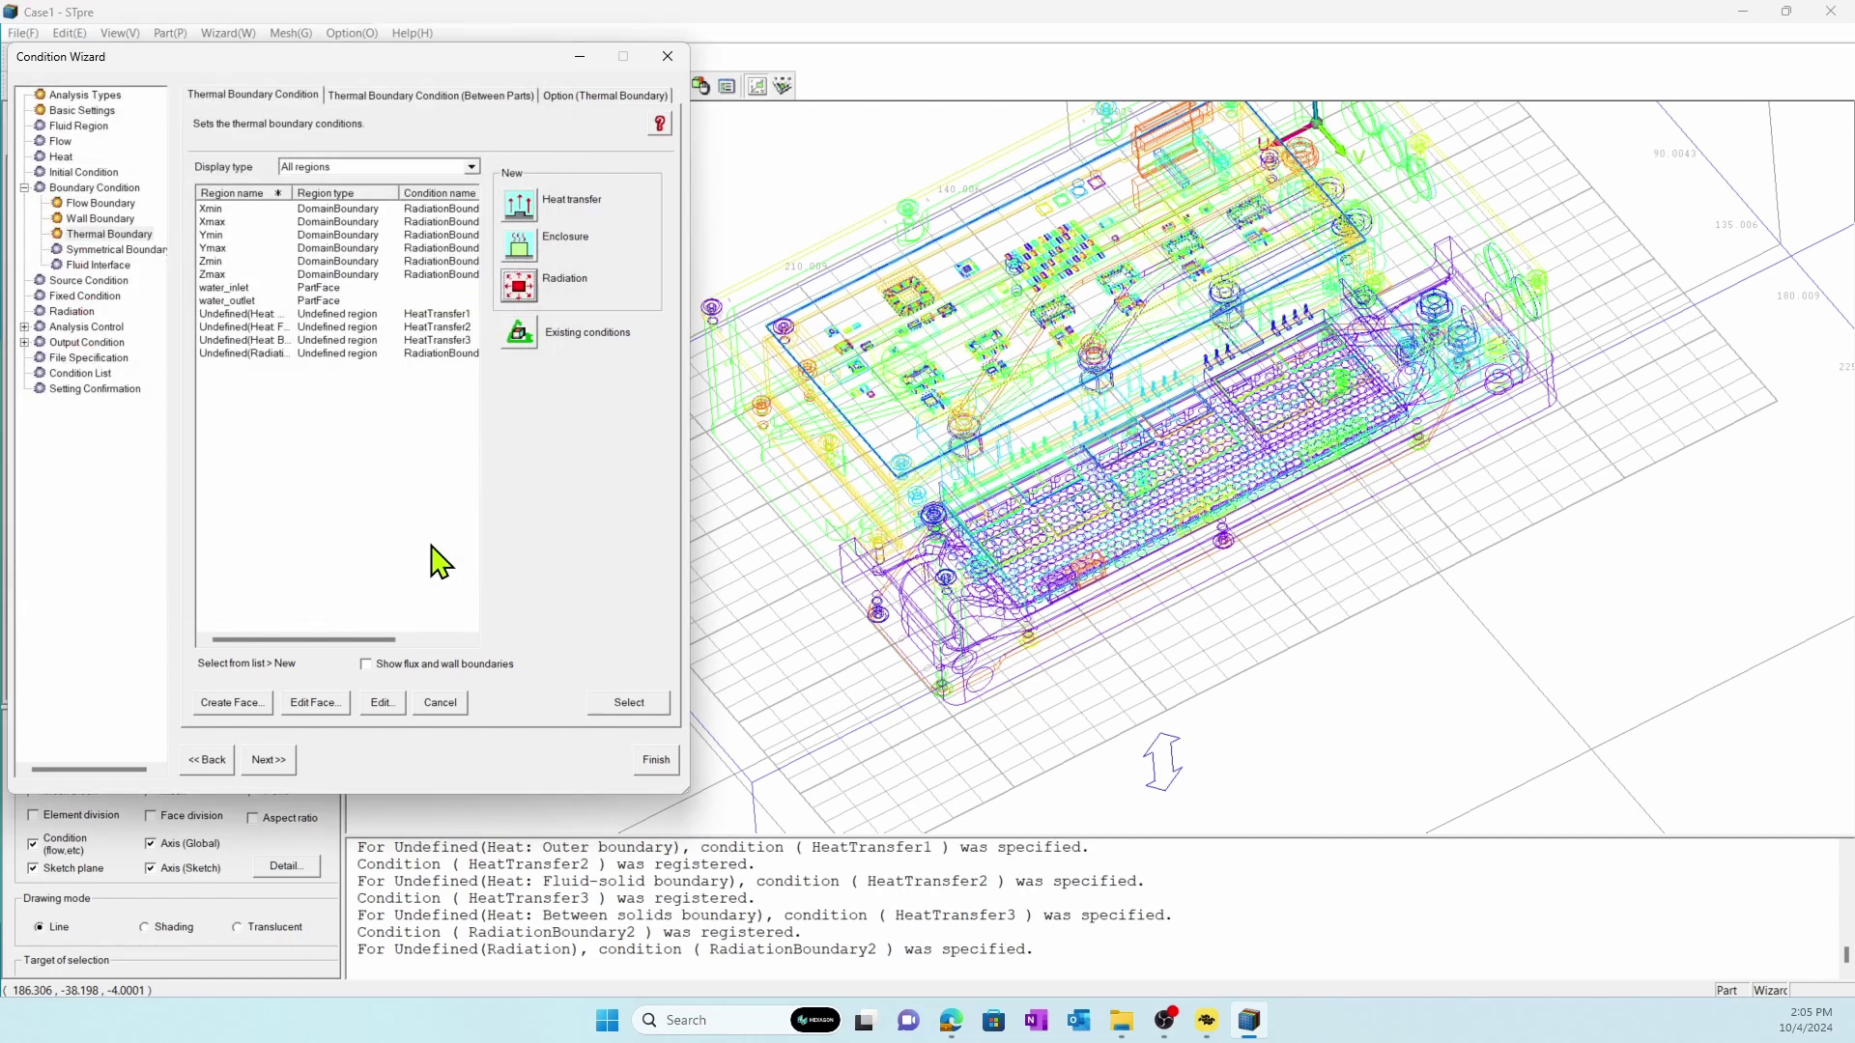
Step: Set the number of radiation groups to 1 for the six domain boundaries, Xmin through Zmax
left_click(75, 314)
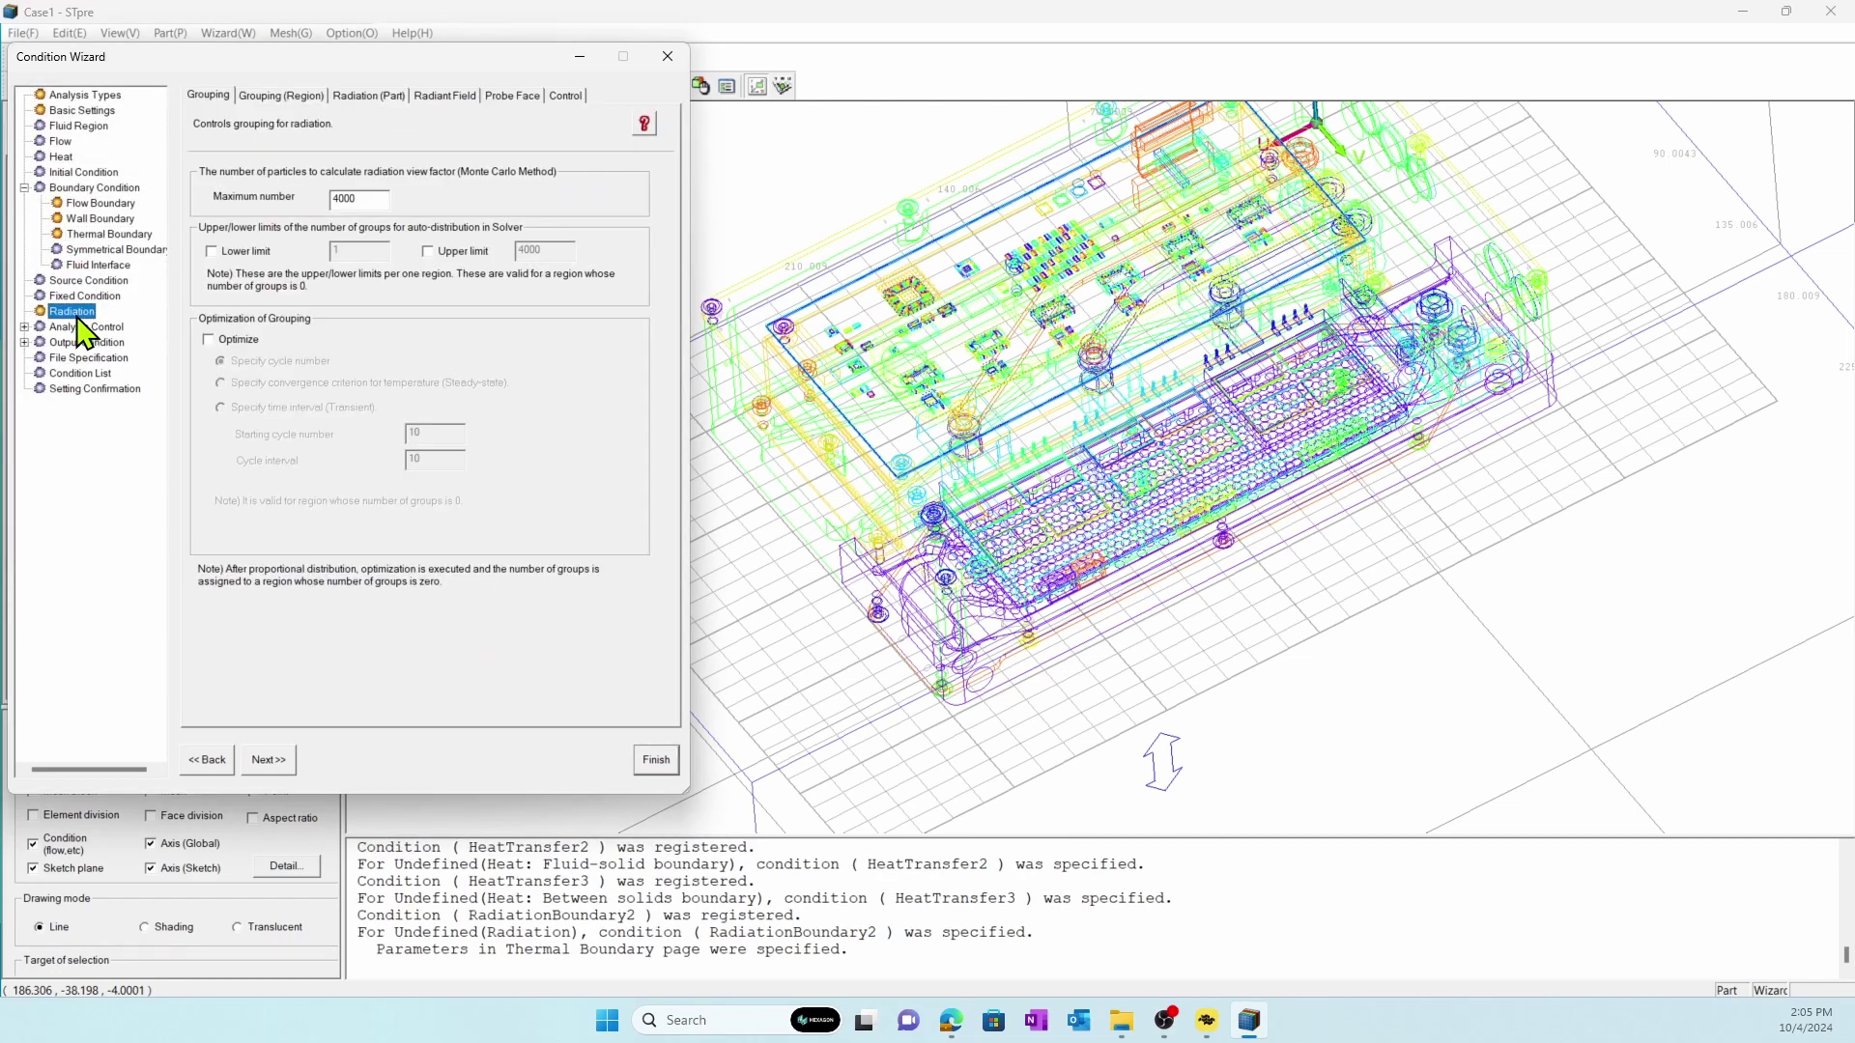
left_click(288, 95)
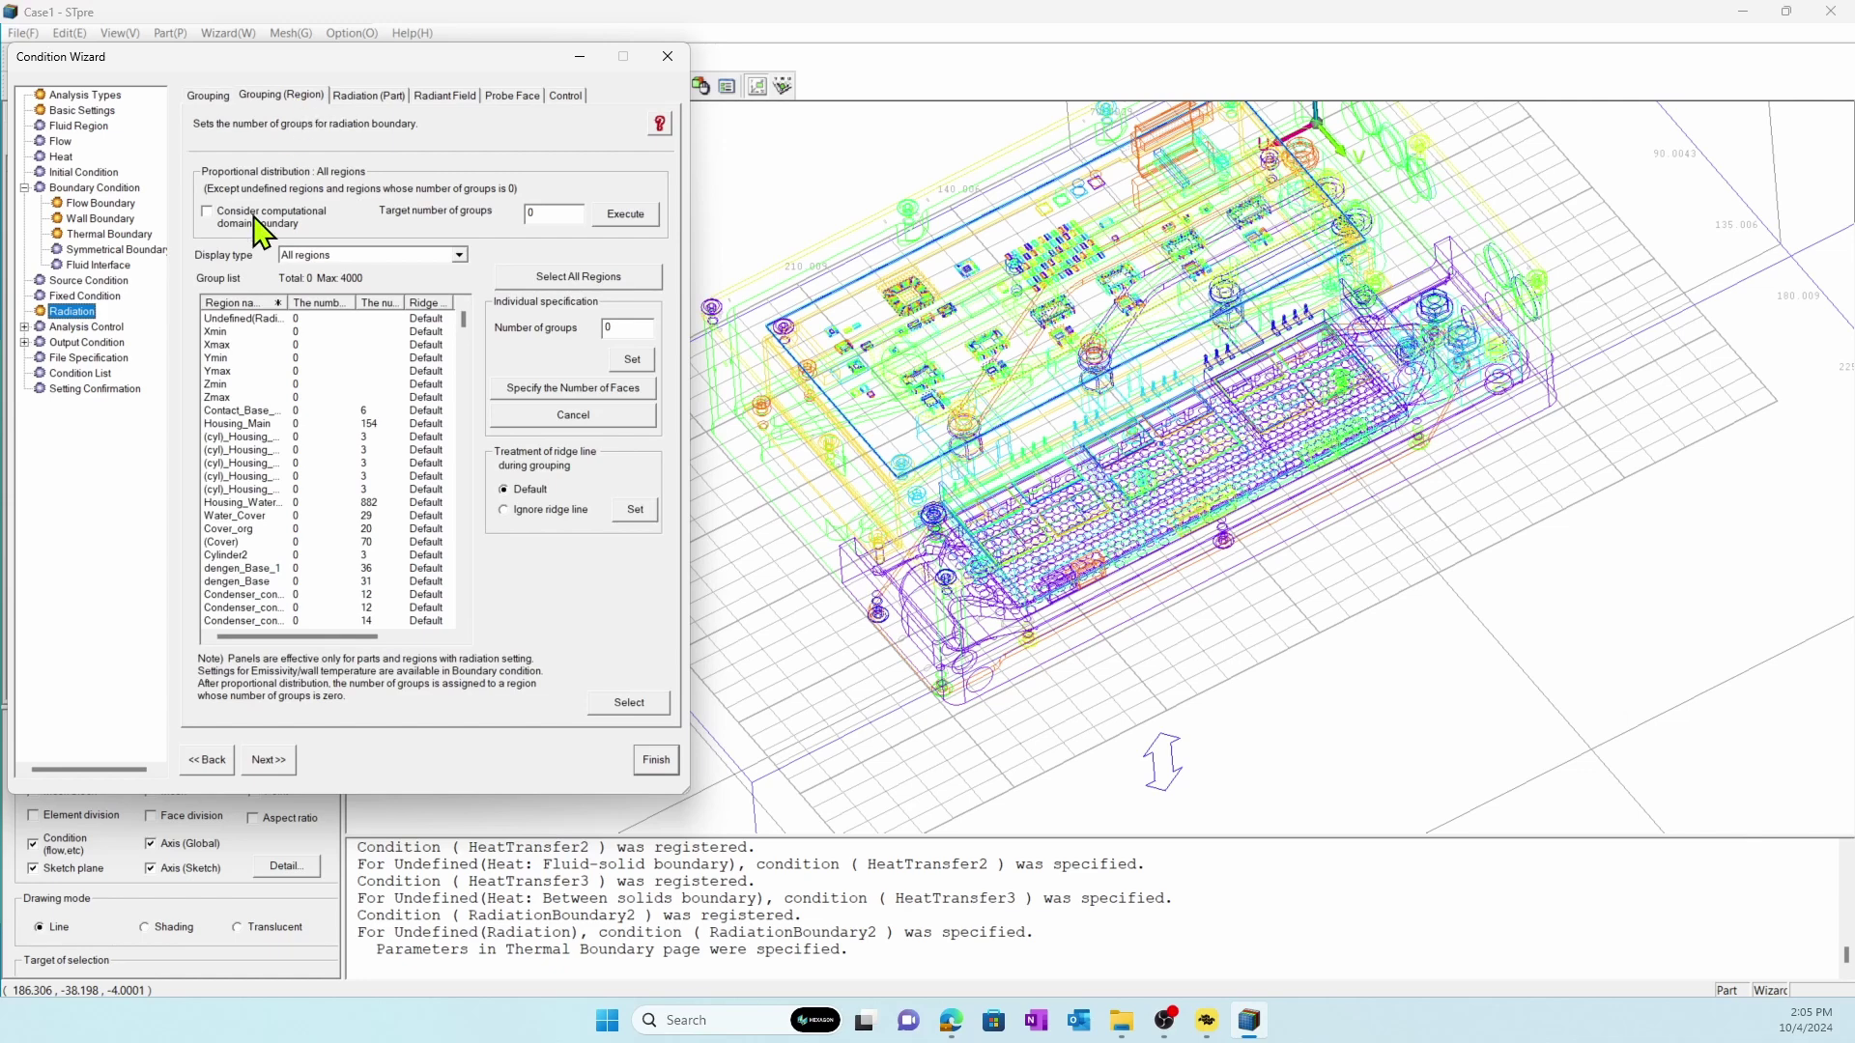
left_click(214, 333)
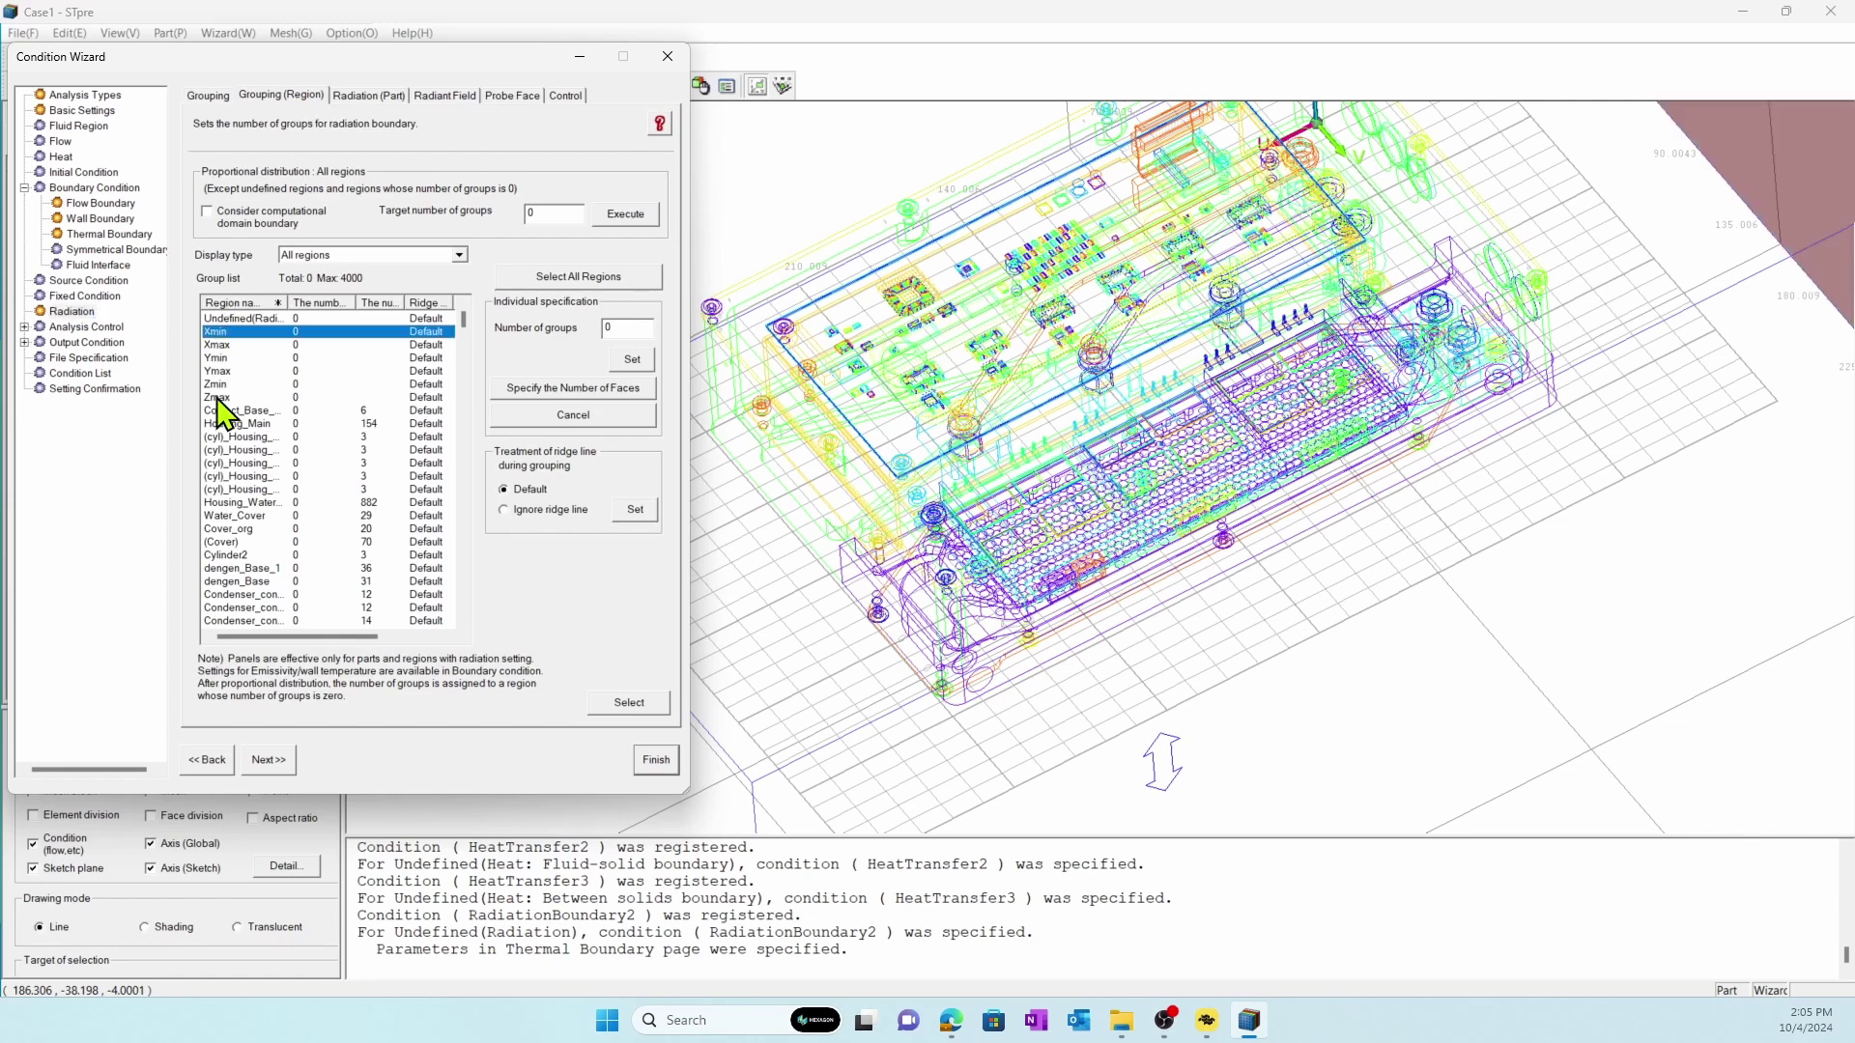
left_click(216, 397, "shift")
left_click_drag(623, 326, 574, 327)
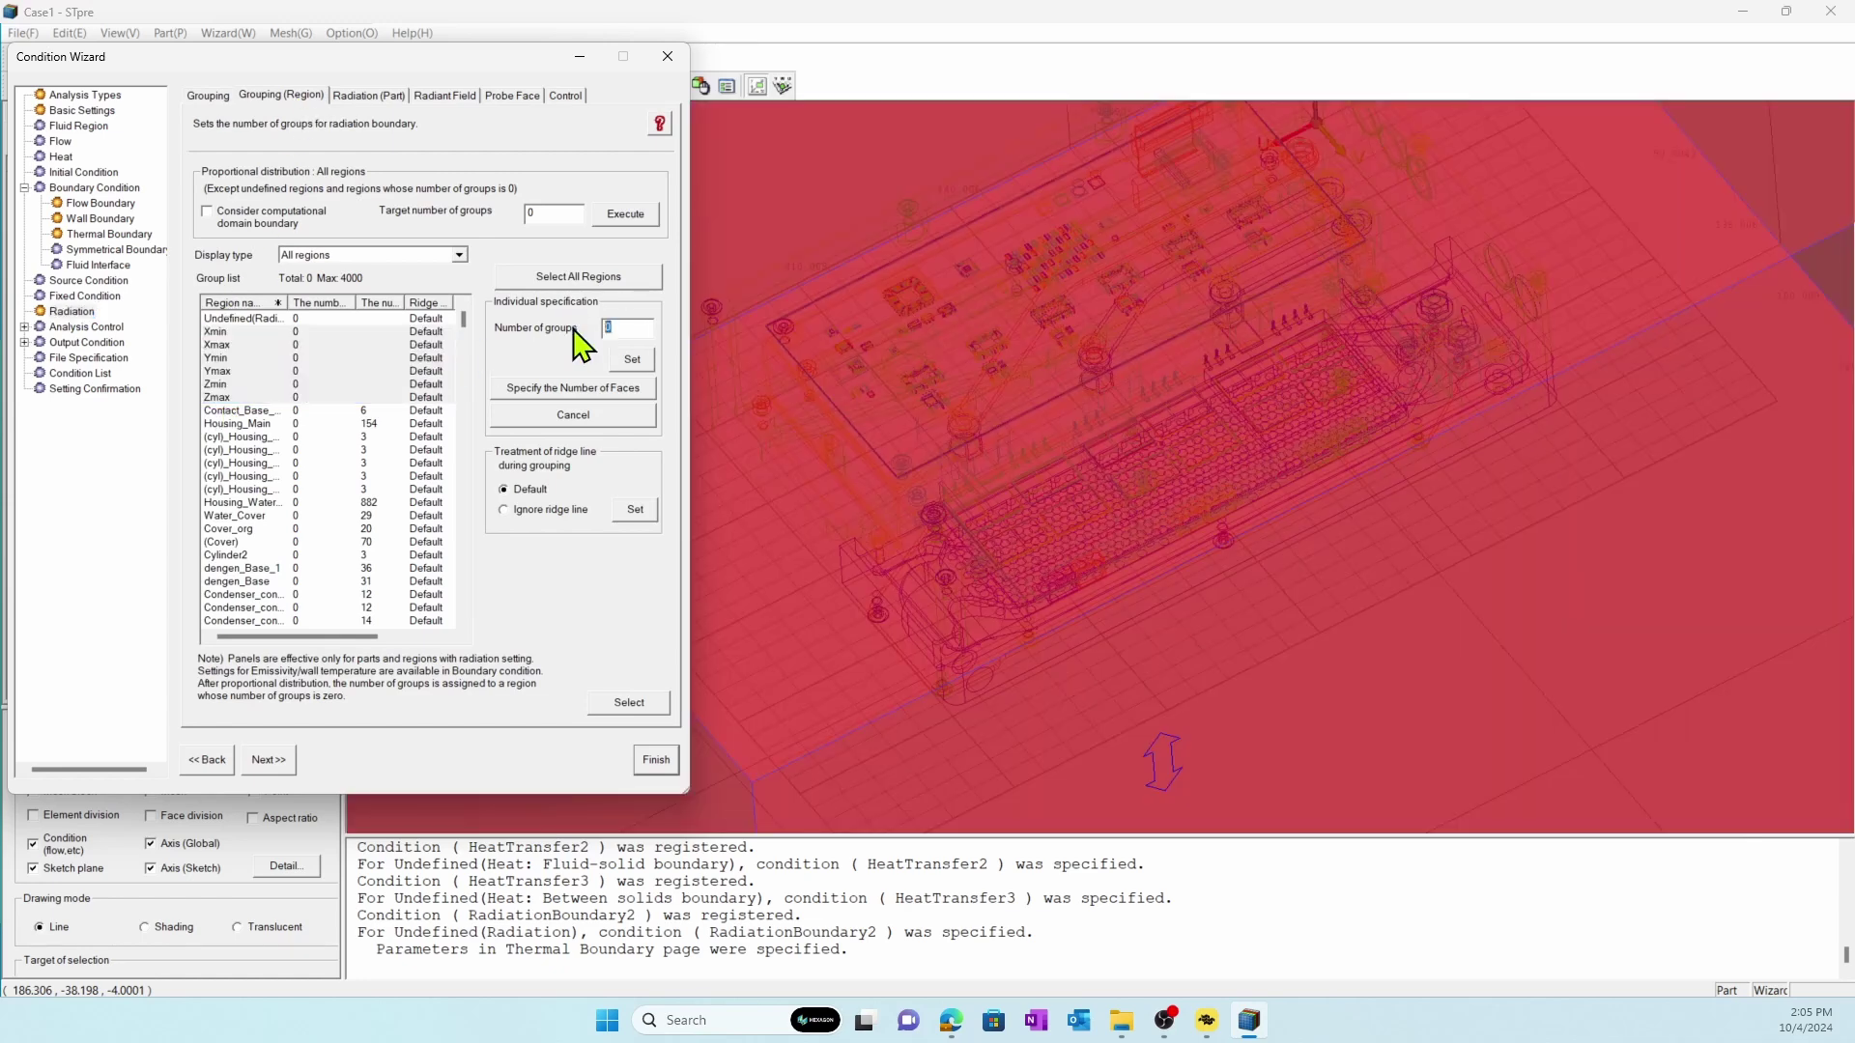
type("1")
left_click(633, 359)
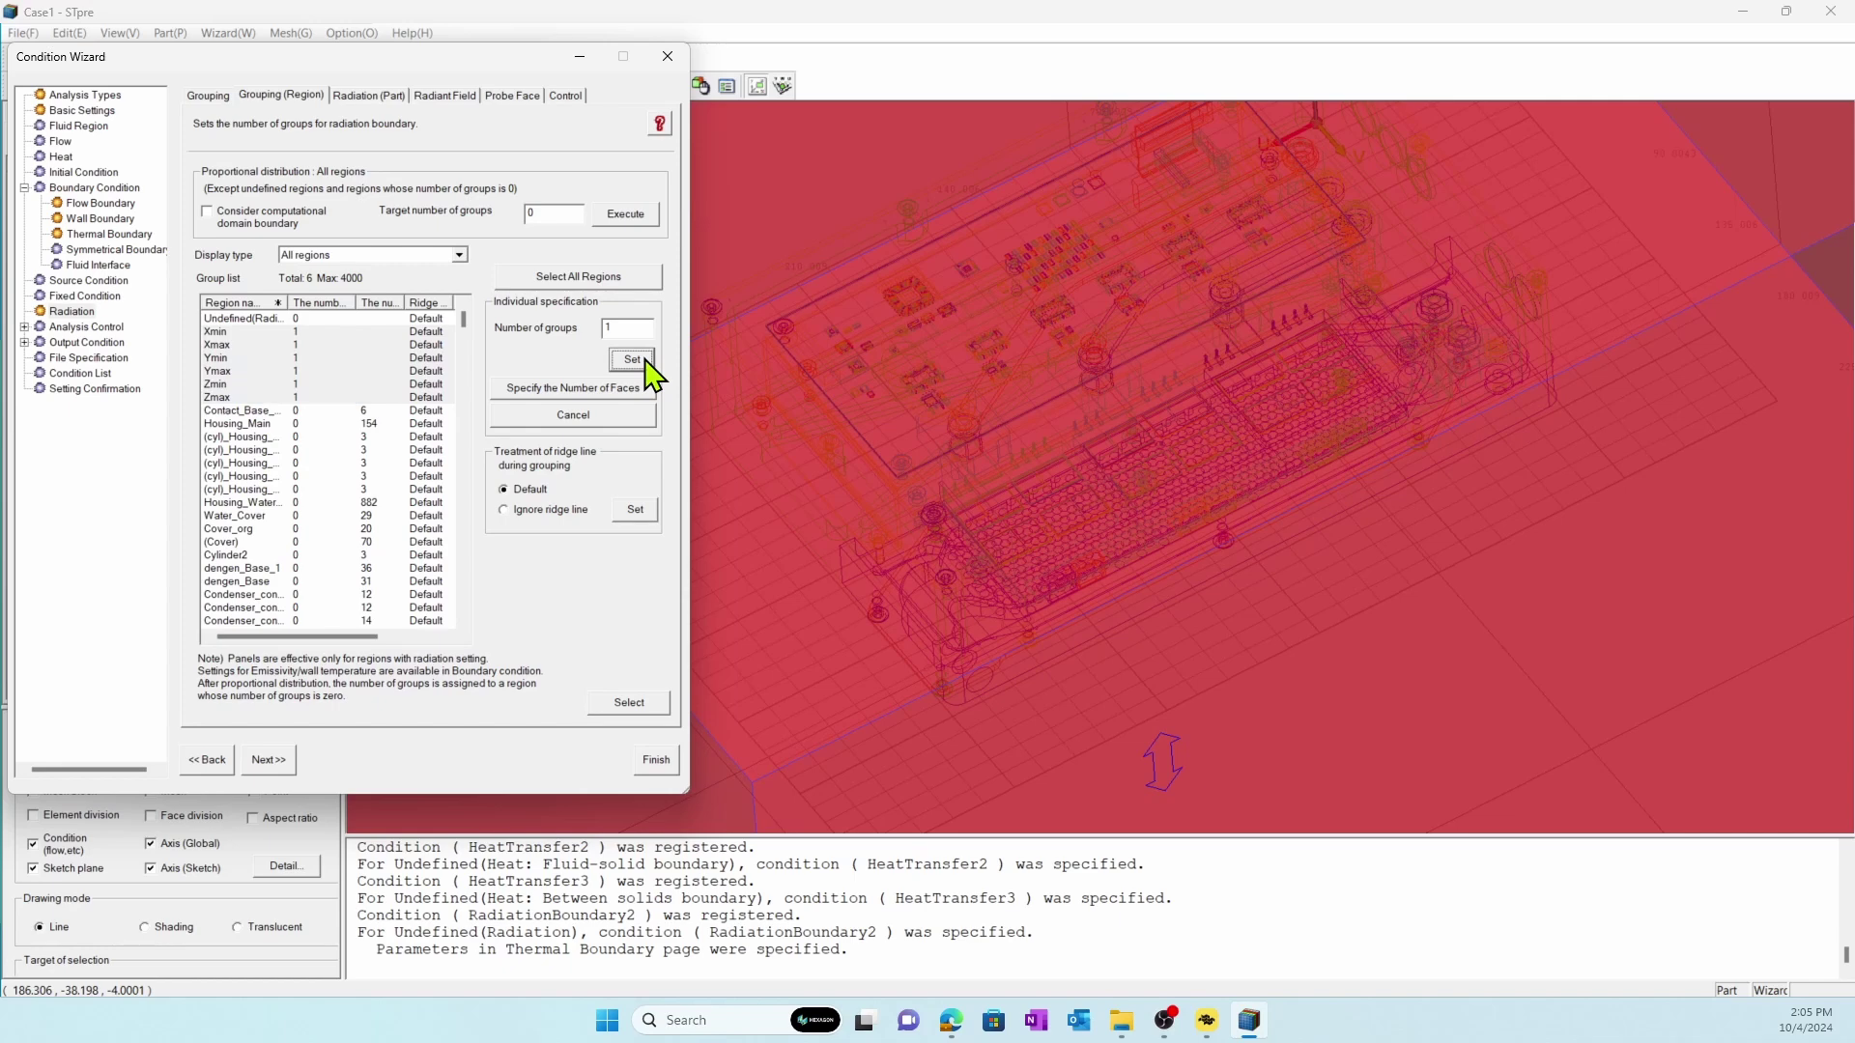
Step: Enable the analysis parameter set in the analysis control settings and choose High Speed (Forced convection)
left_click(112, 328)
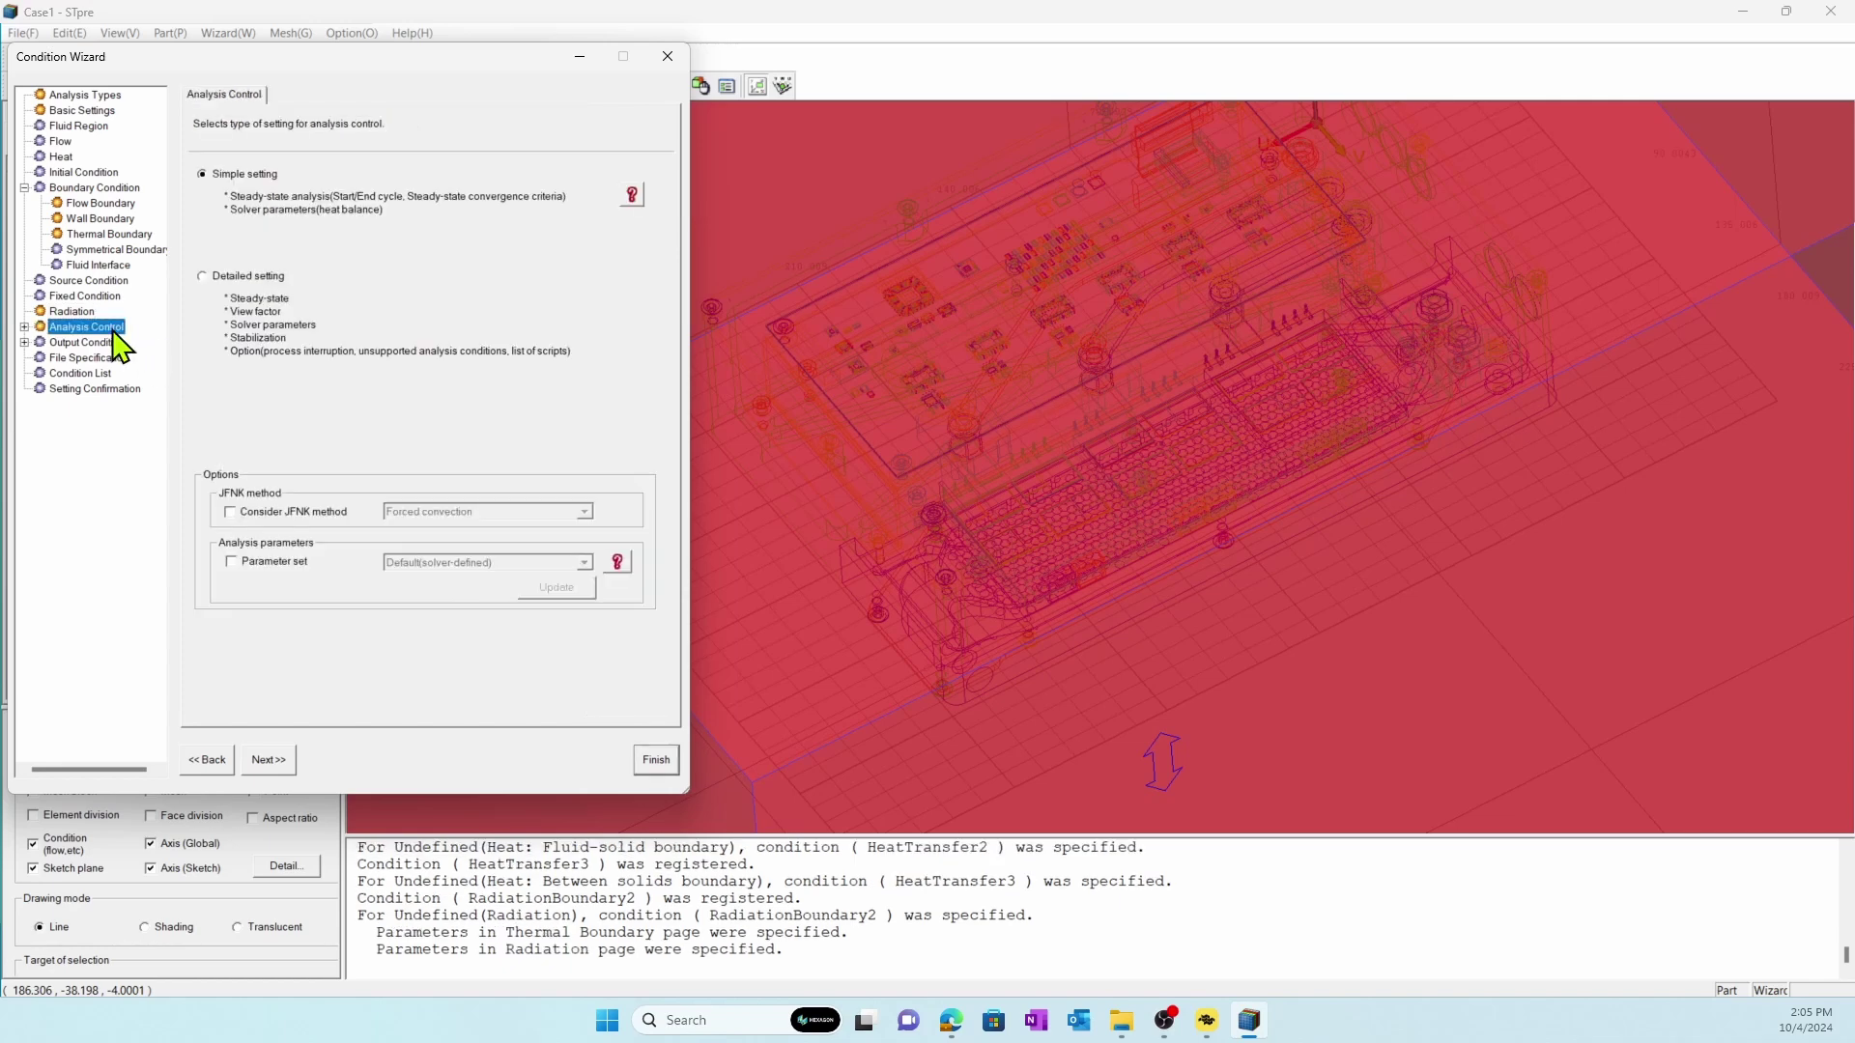
left_click(232, 561)
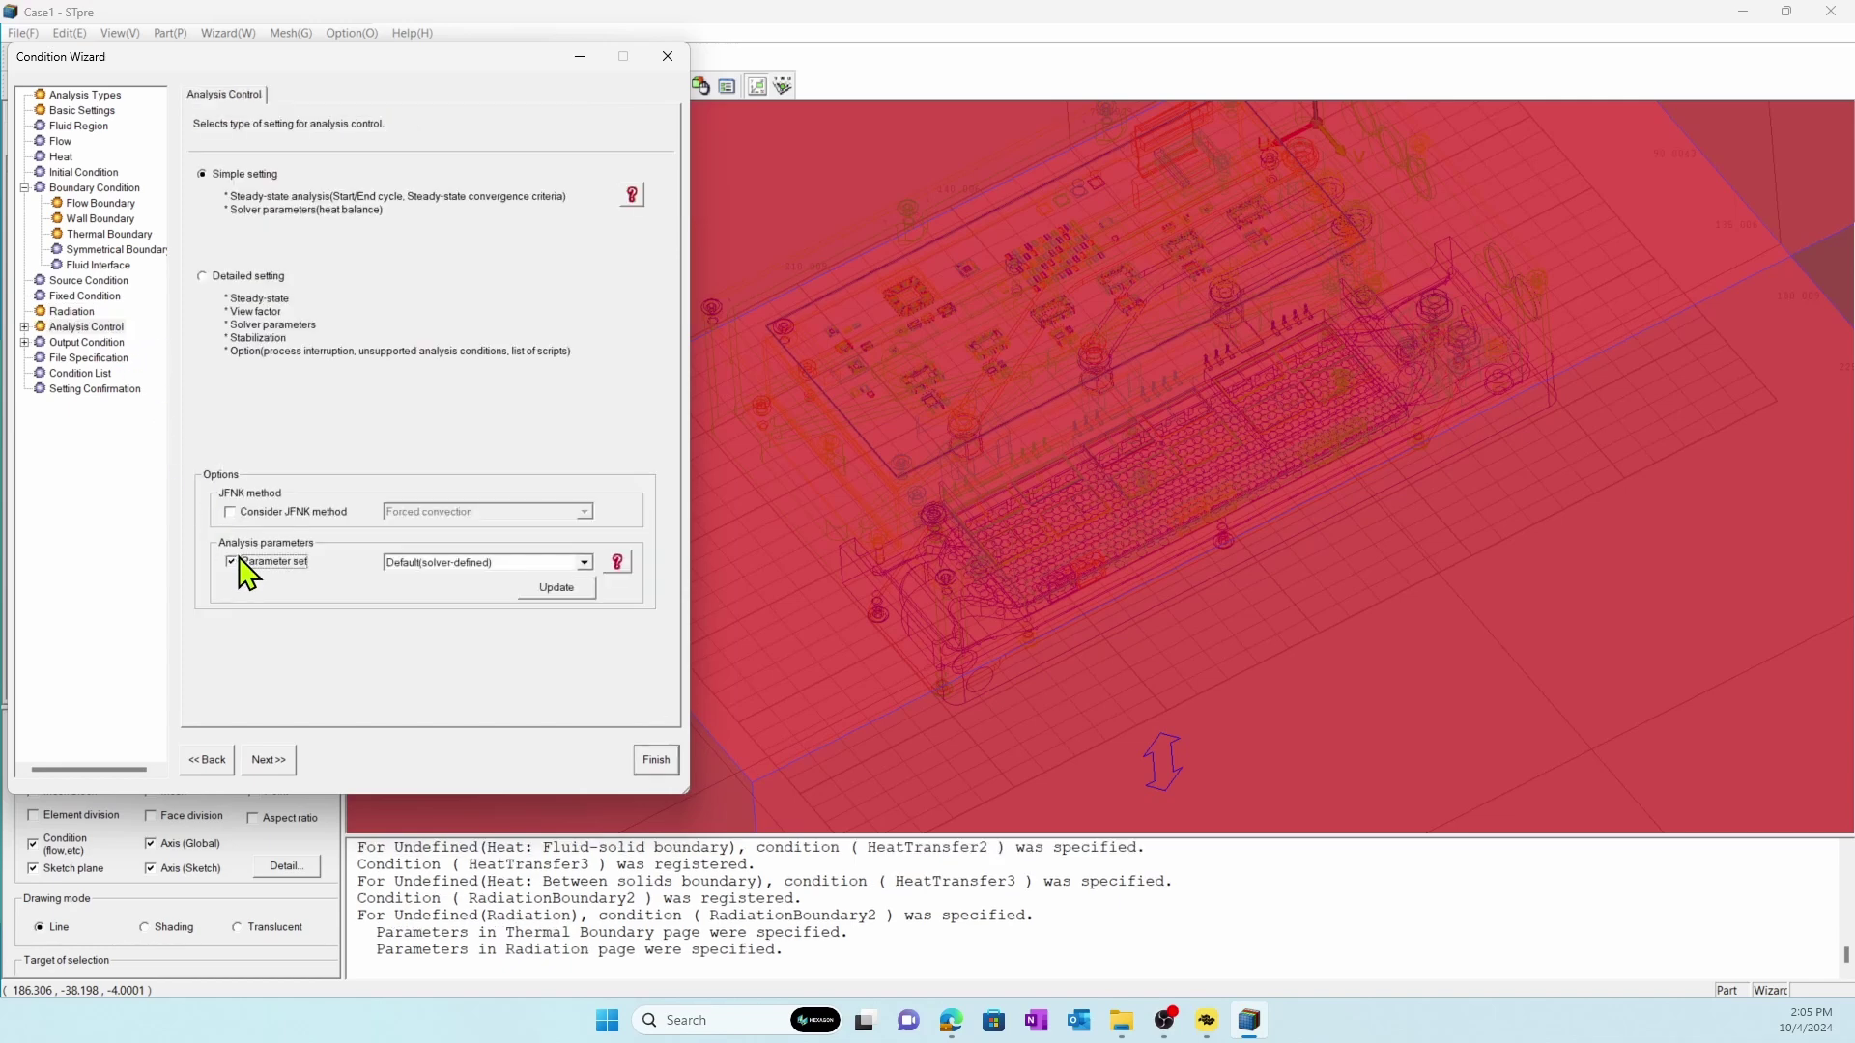
left_click(438, 564)
left_click(448, 601)
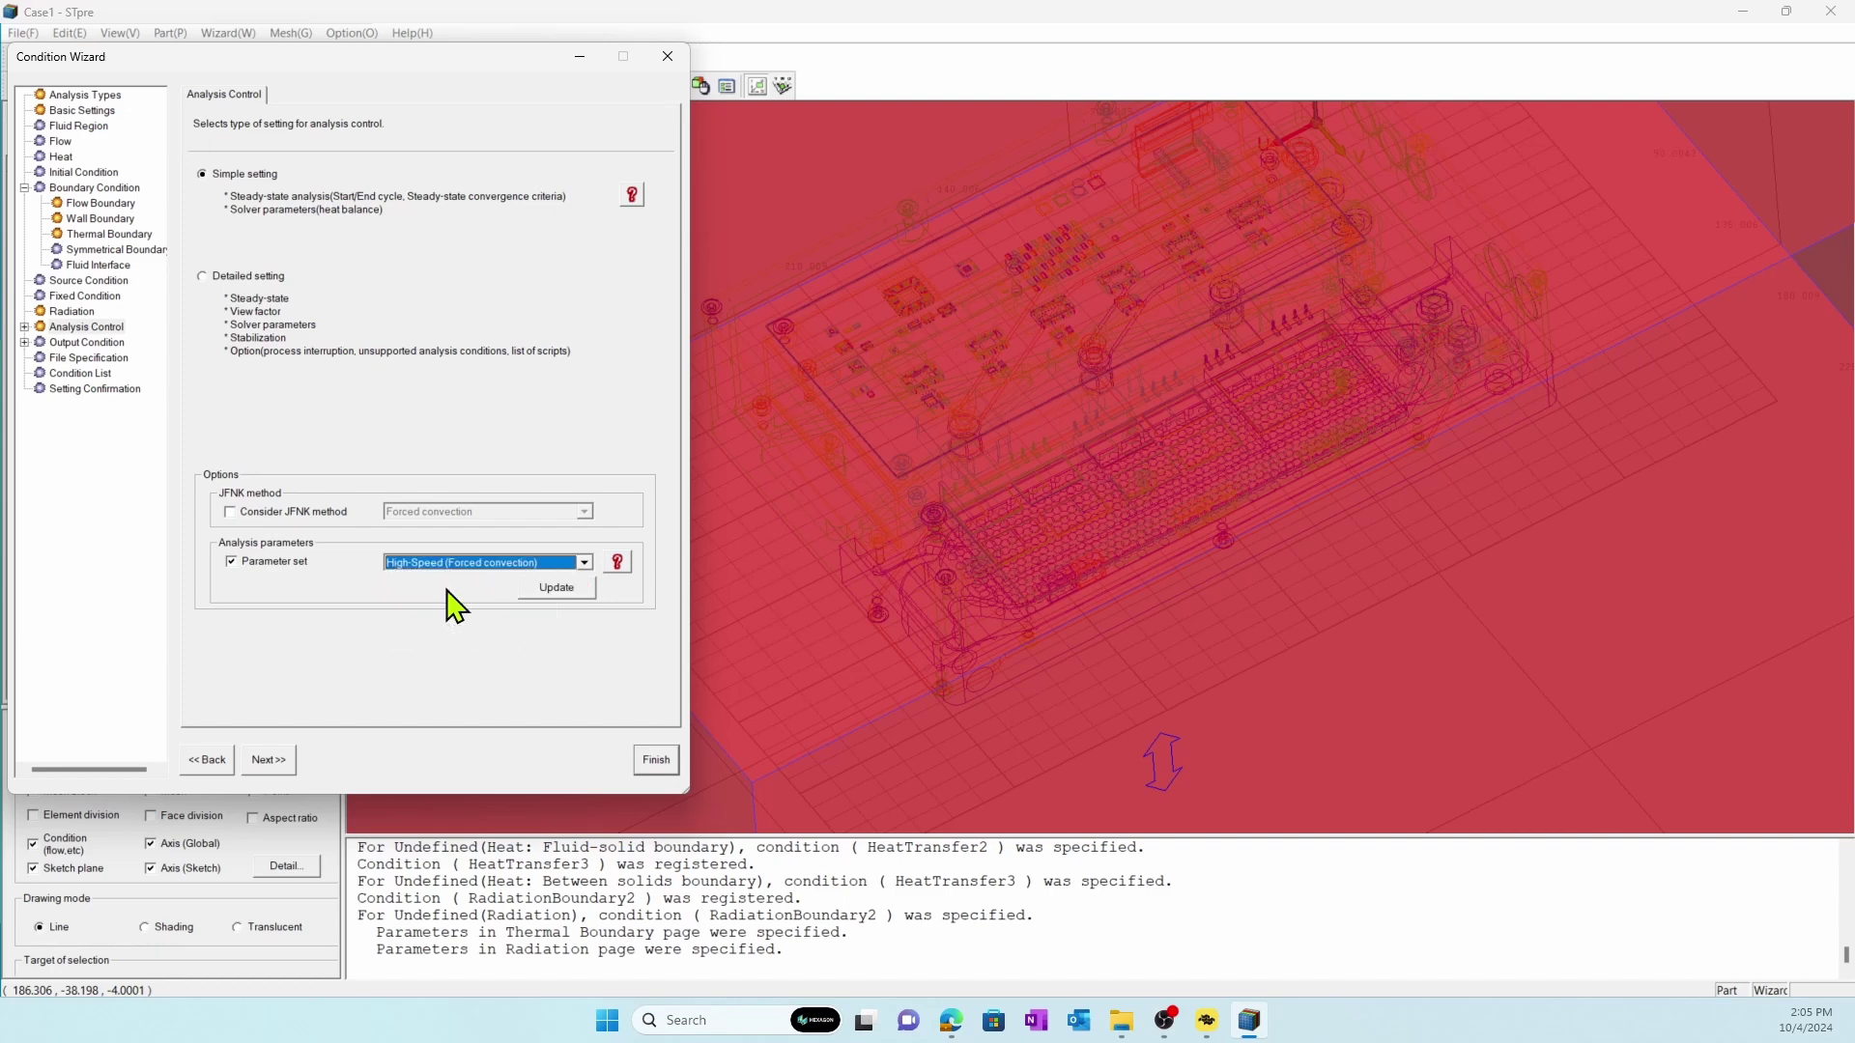
Step: Update the analysis parameters for the selected high-speed set and finish the condition settings
left_click(538, 590)
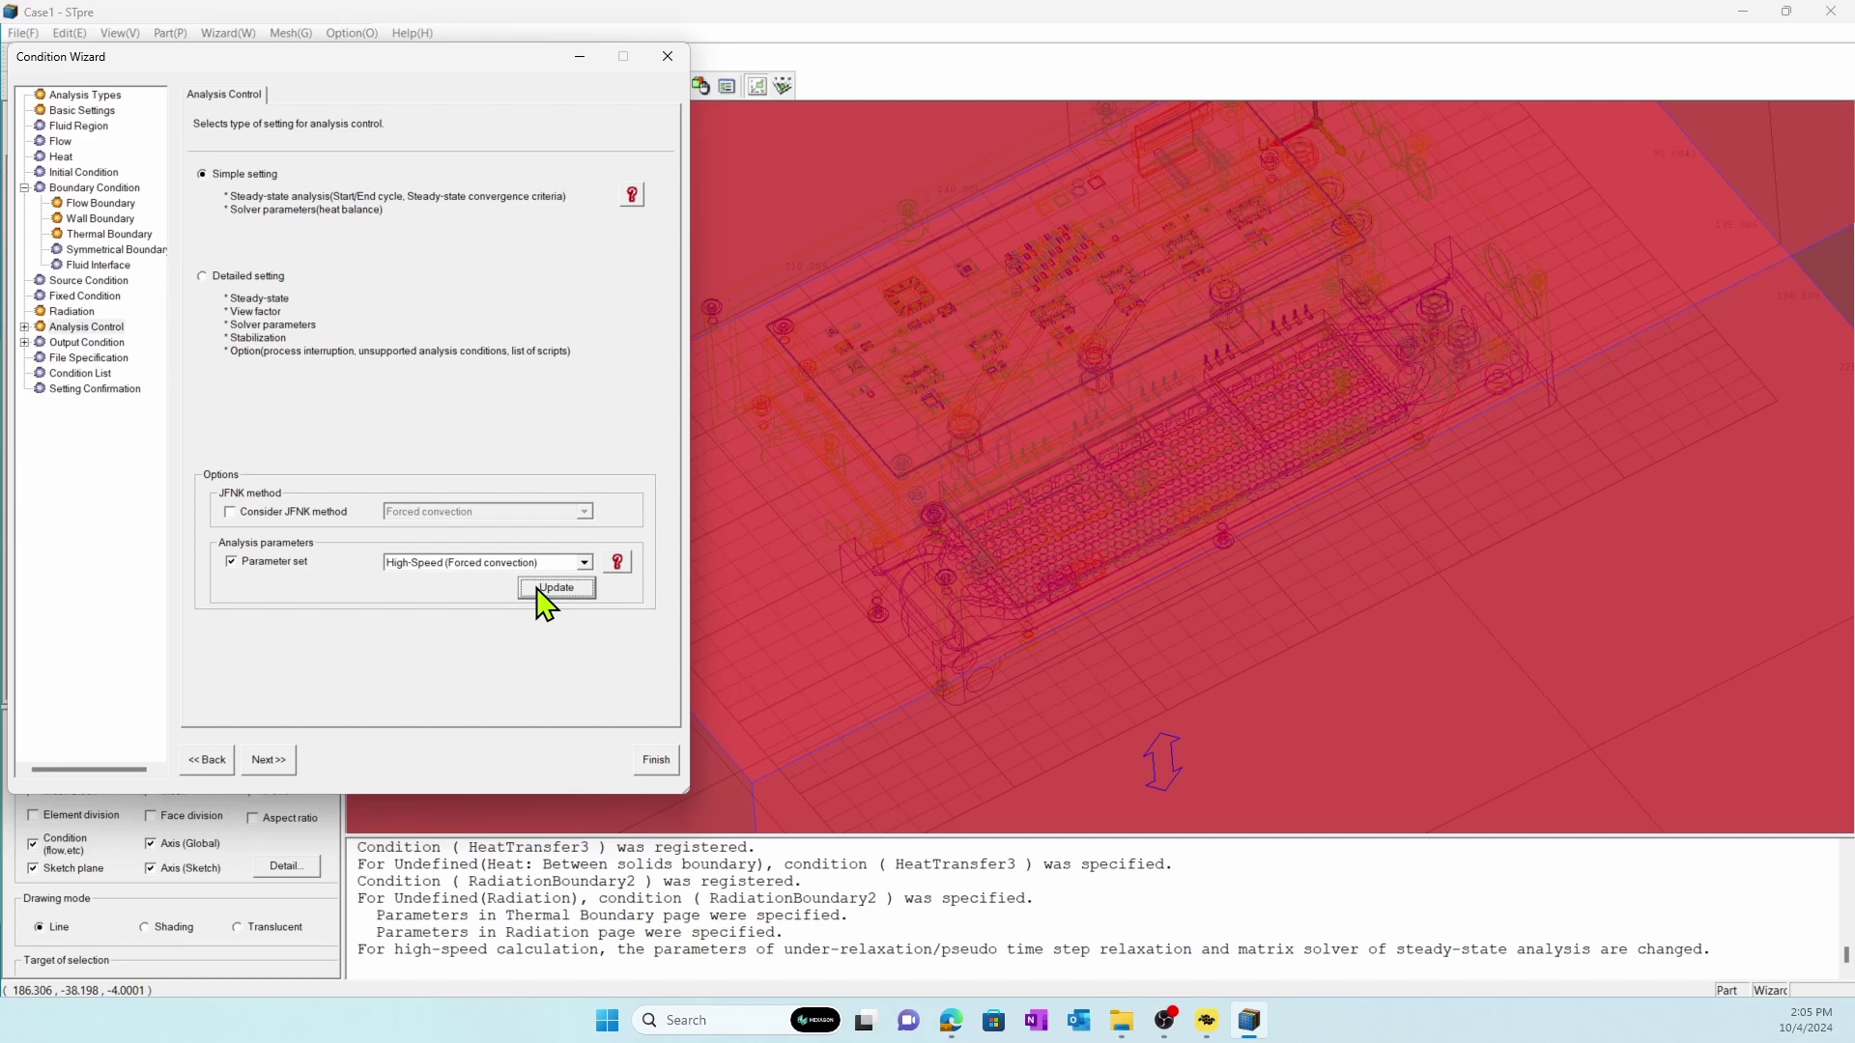
left_click(641, 761)
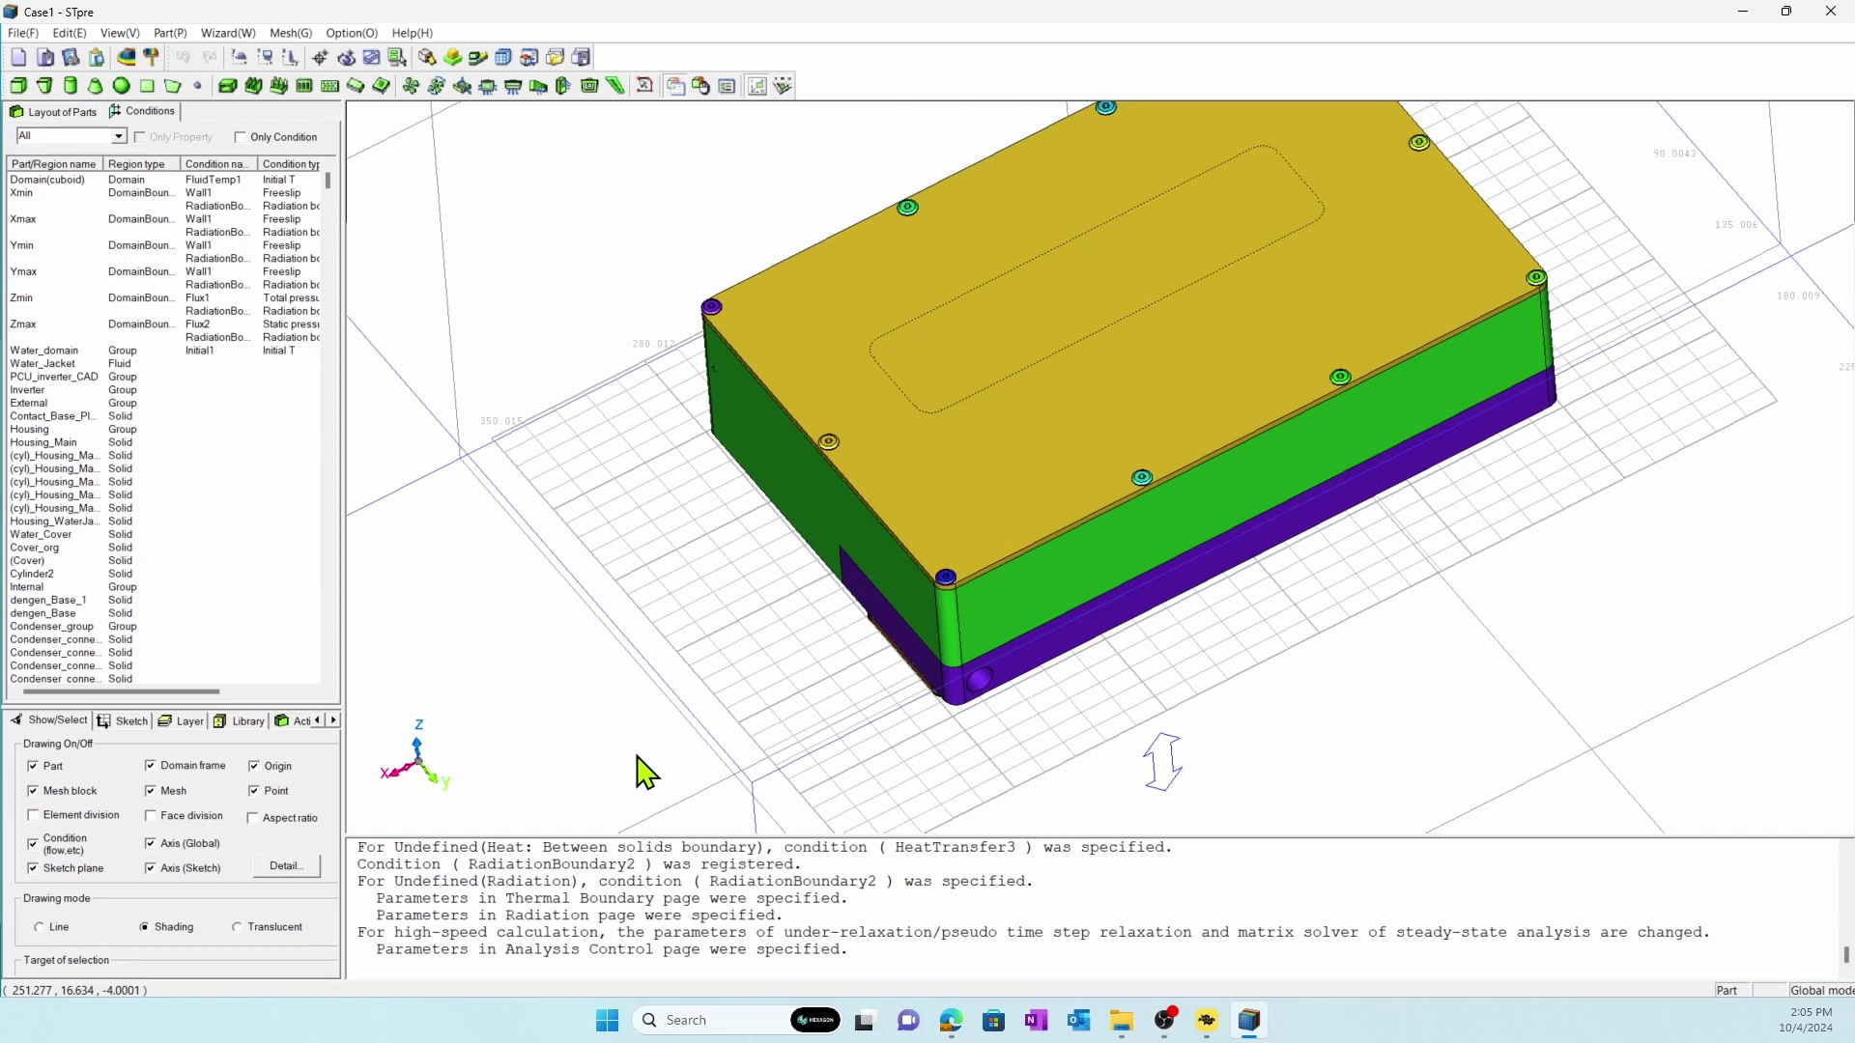
Step: Start setting up the mesh gridding and set the root block's standard length to 2 mm in X, Y and Z
left_click(292, 34)
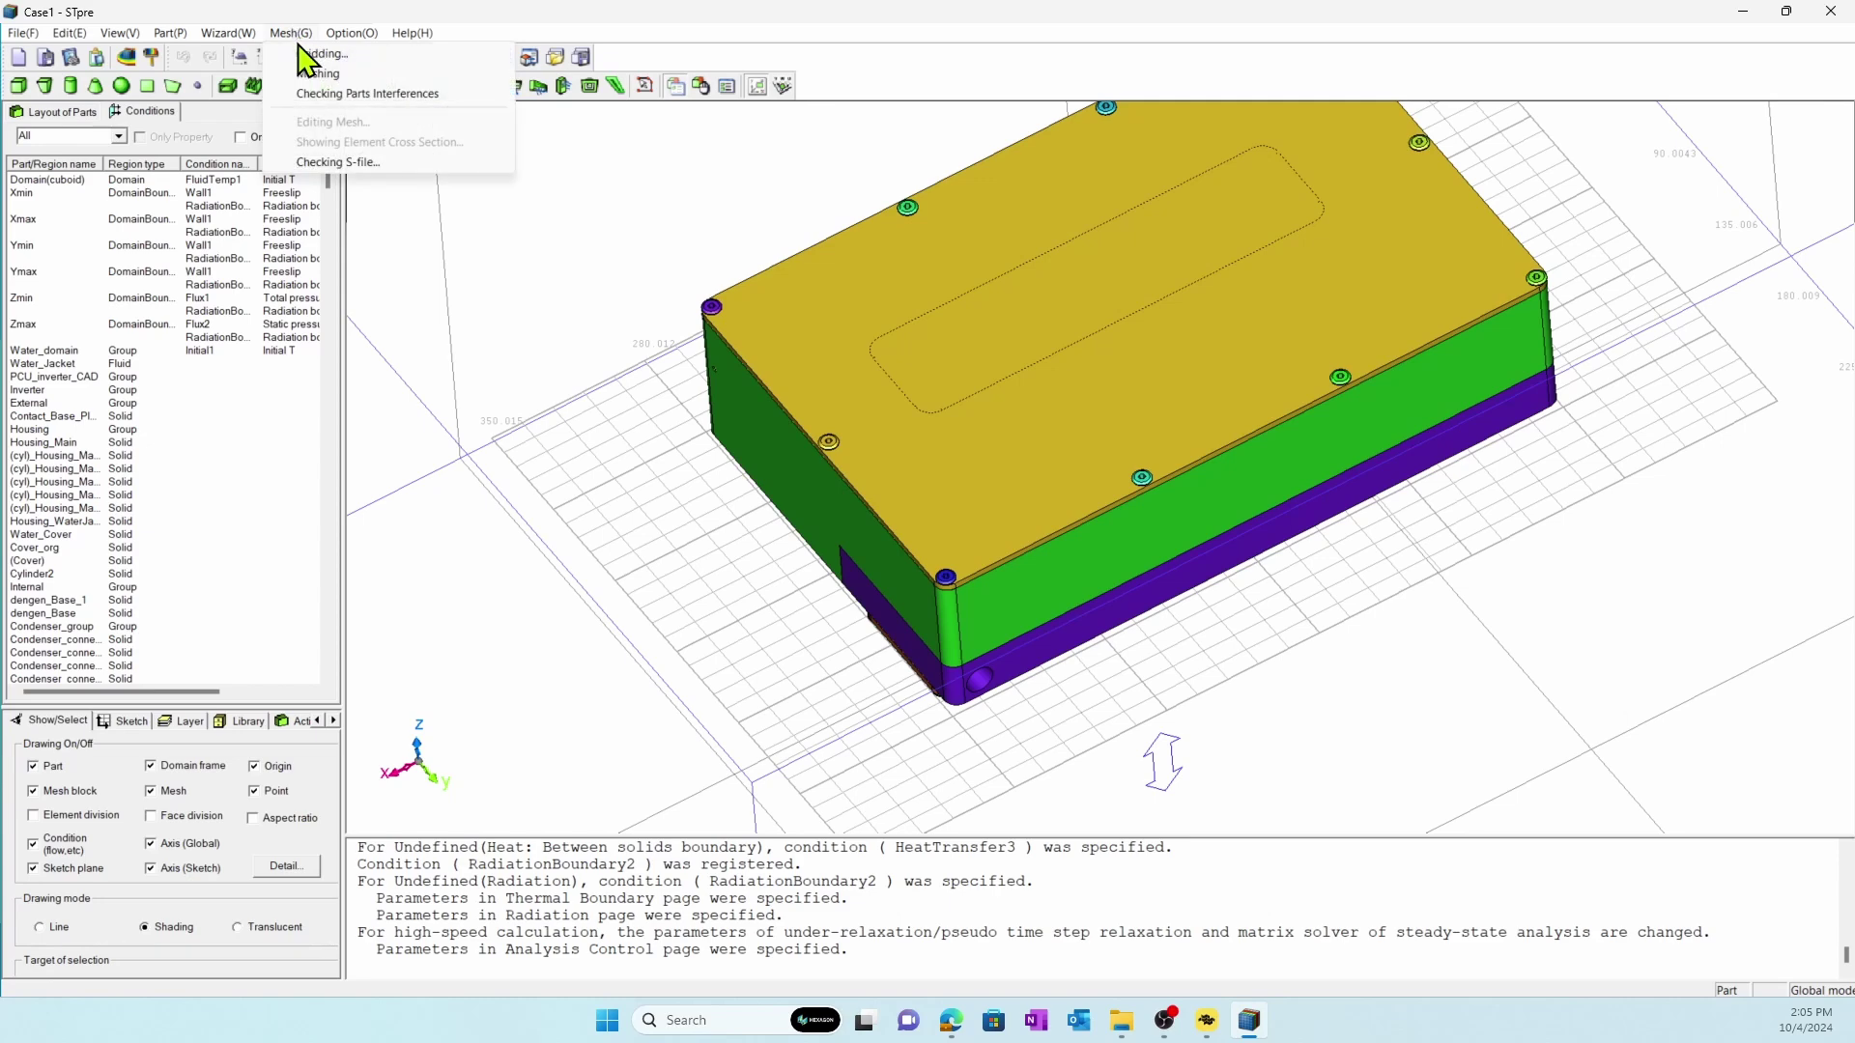
left_click(303, 55)
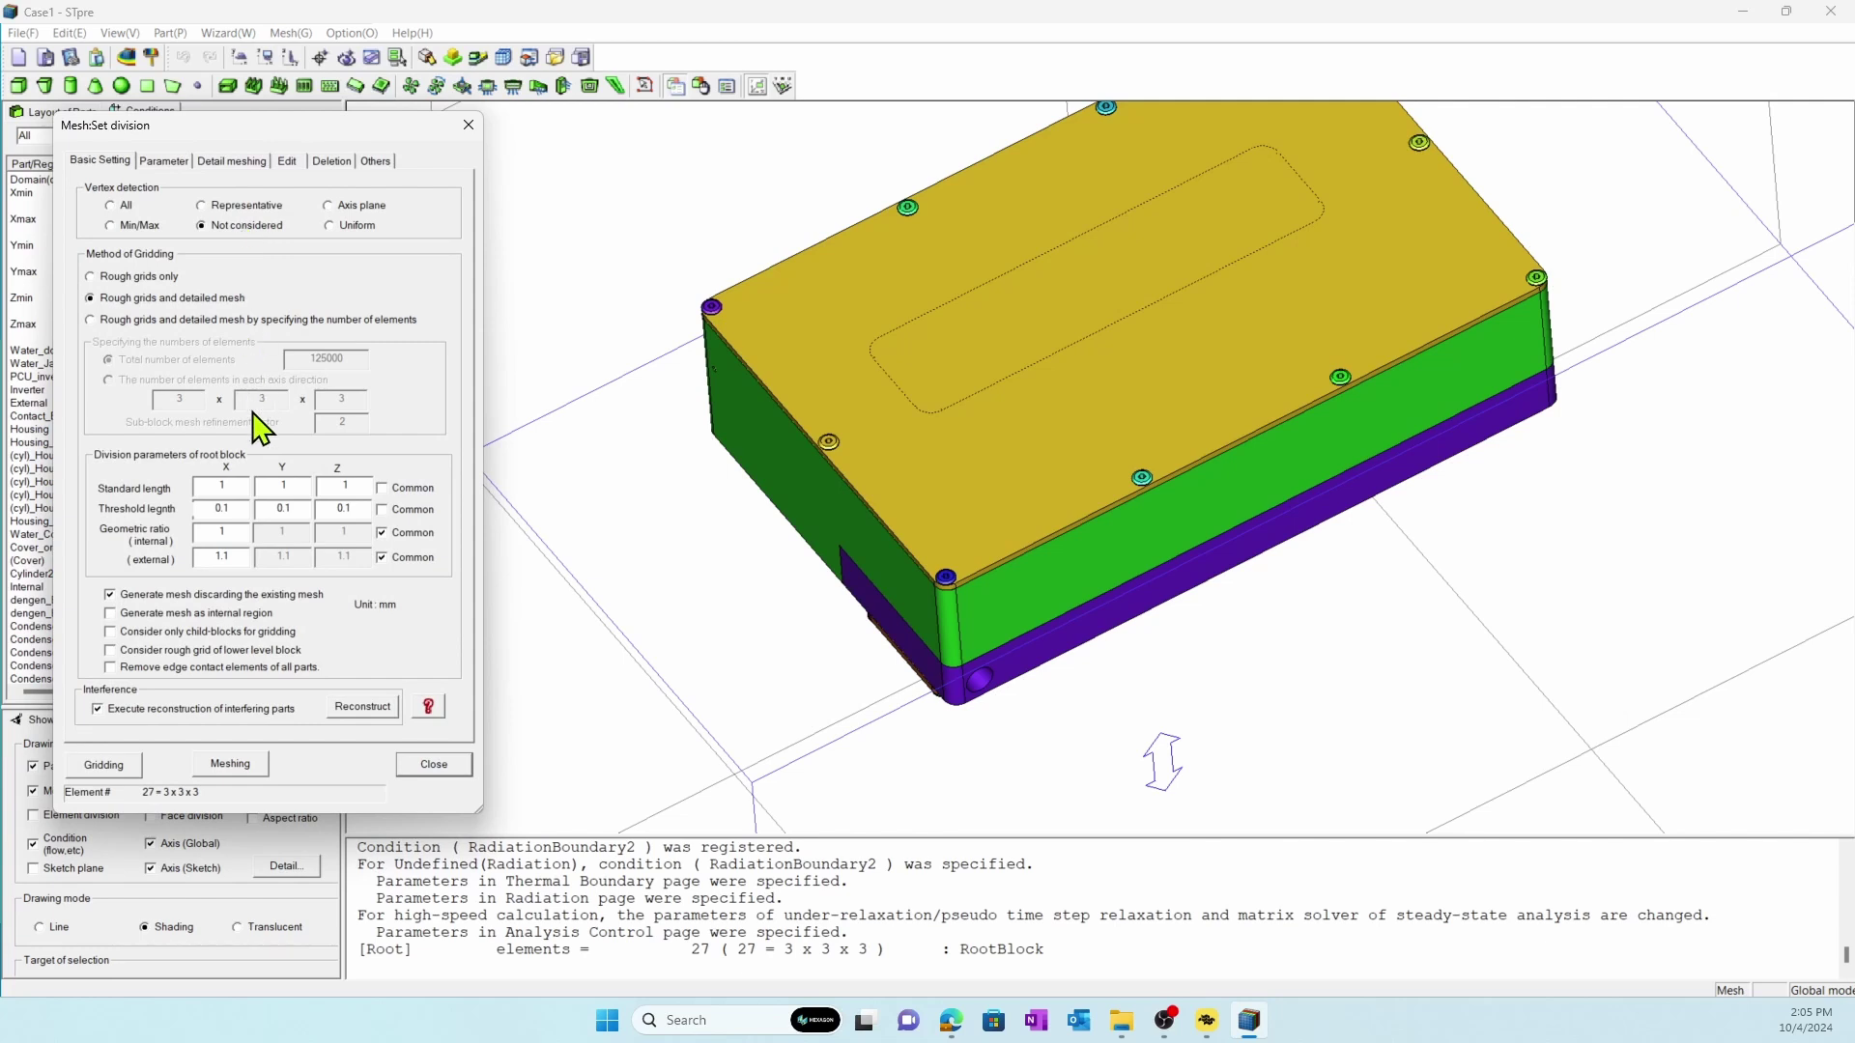
double_click(223, 485)
Step: Add a child mesh block under RootBlock and take its range from the PCU_inverter_CAD group
left_click(180, 164)
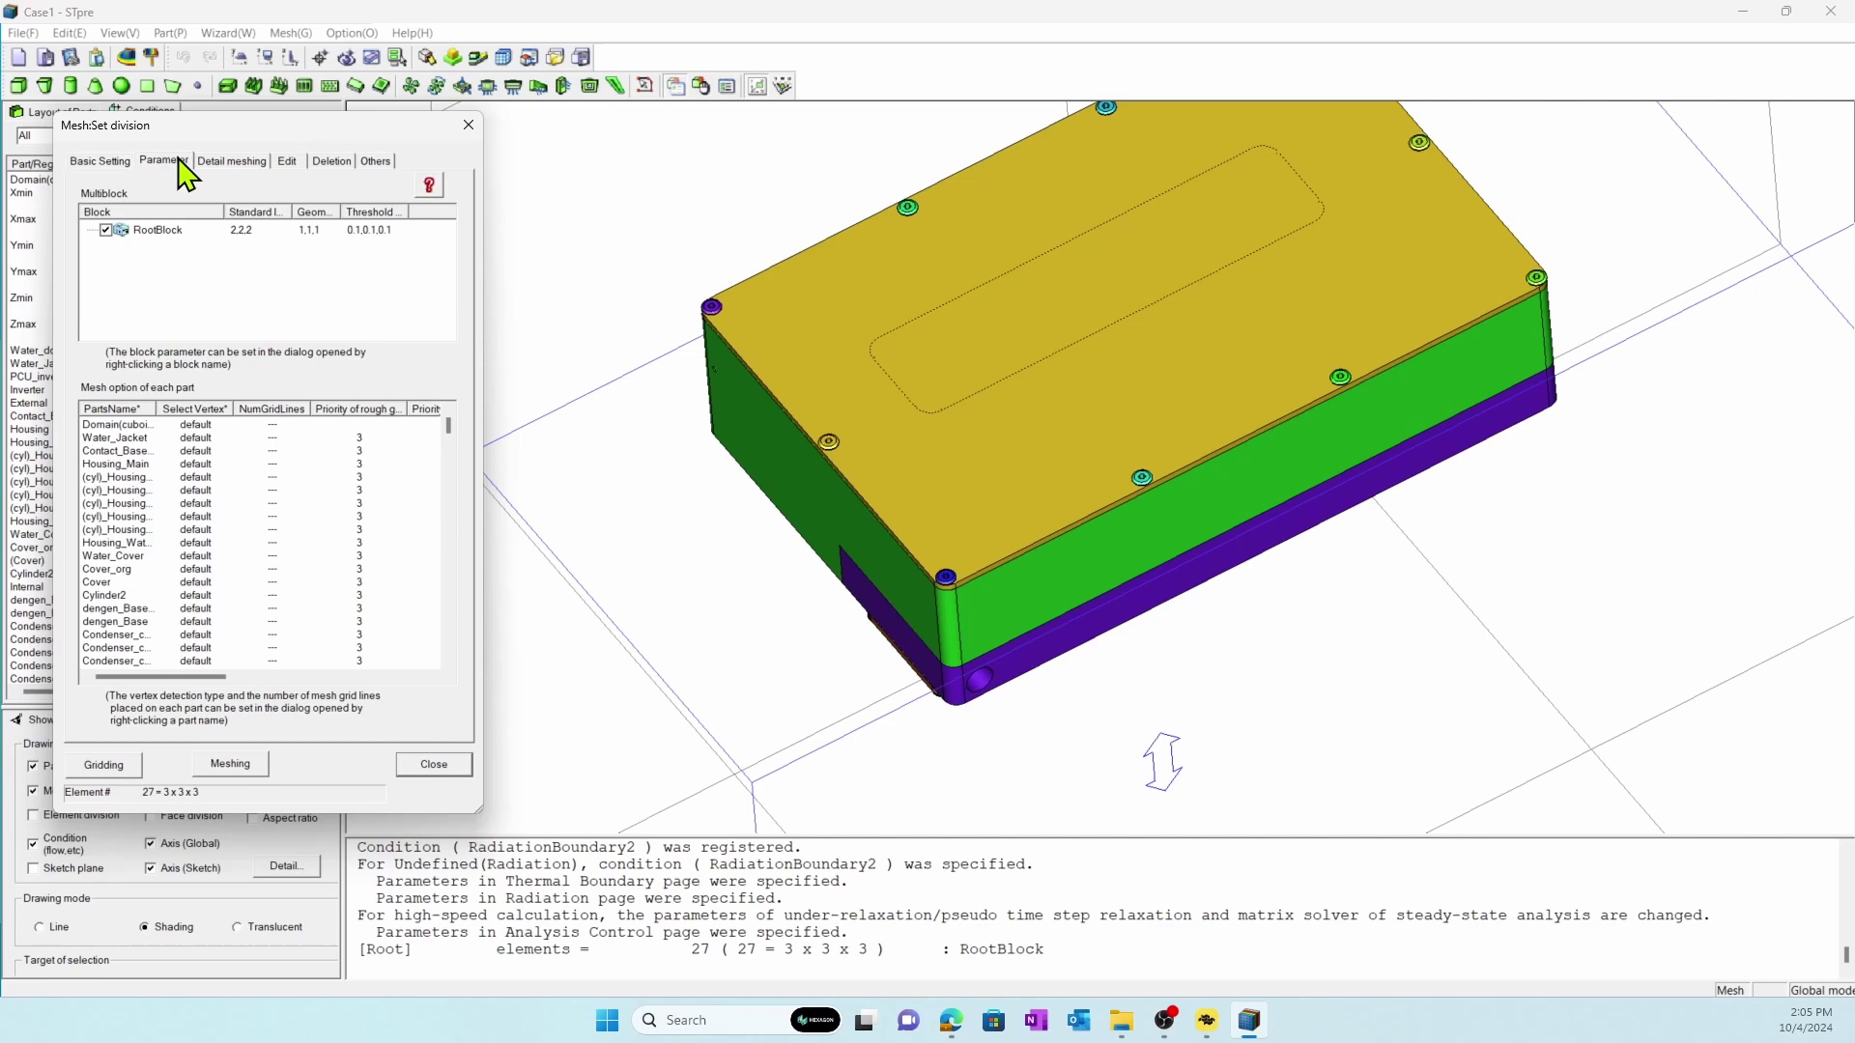
right_click(154, 230)
left_click(181, 259)
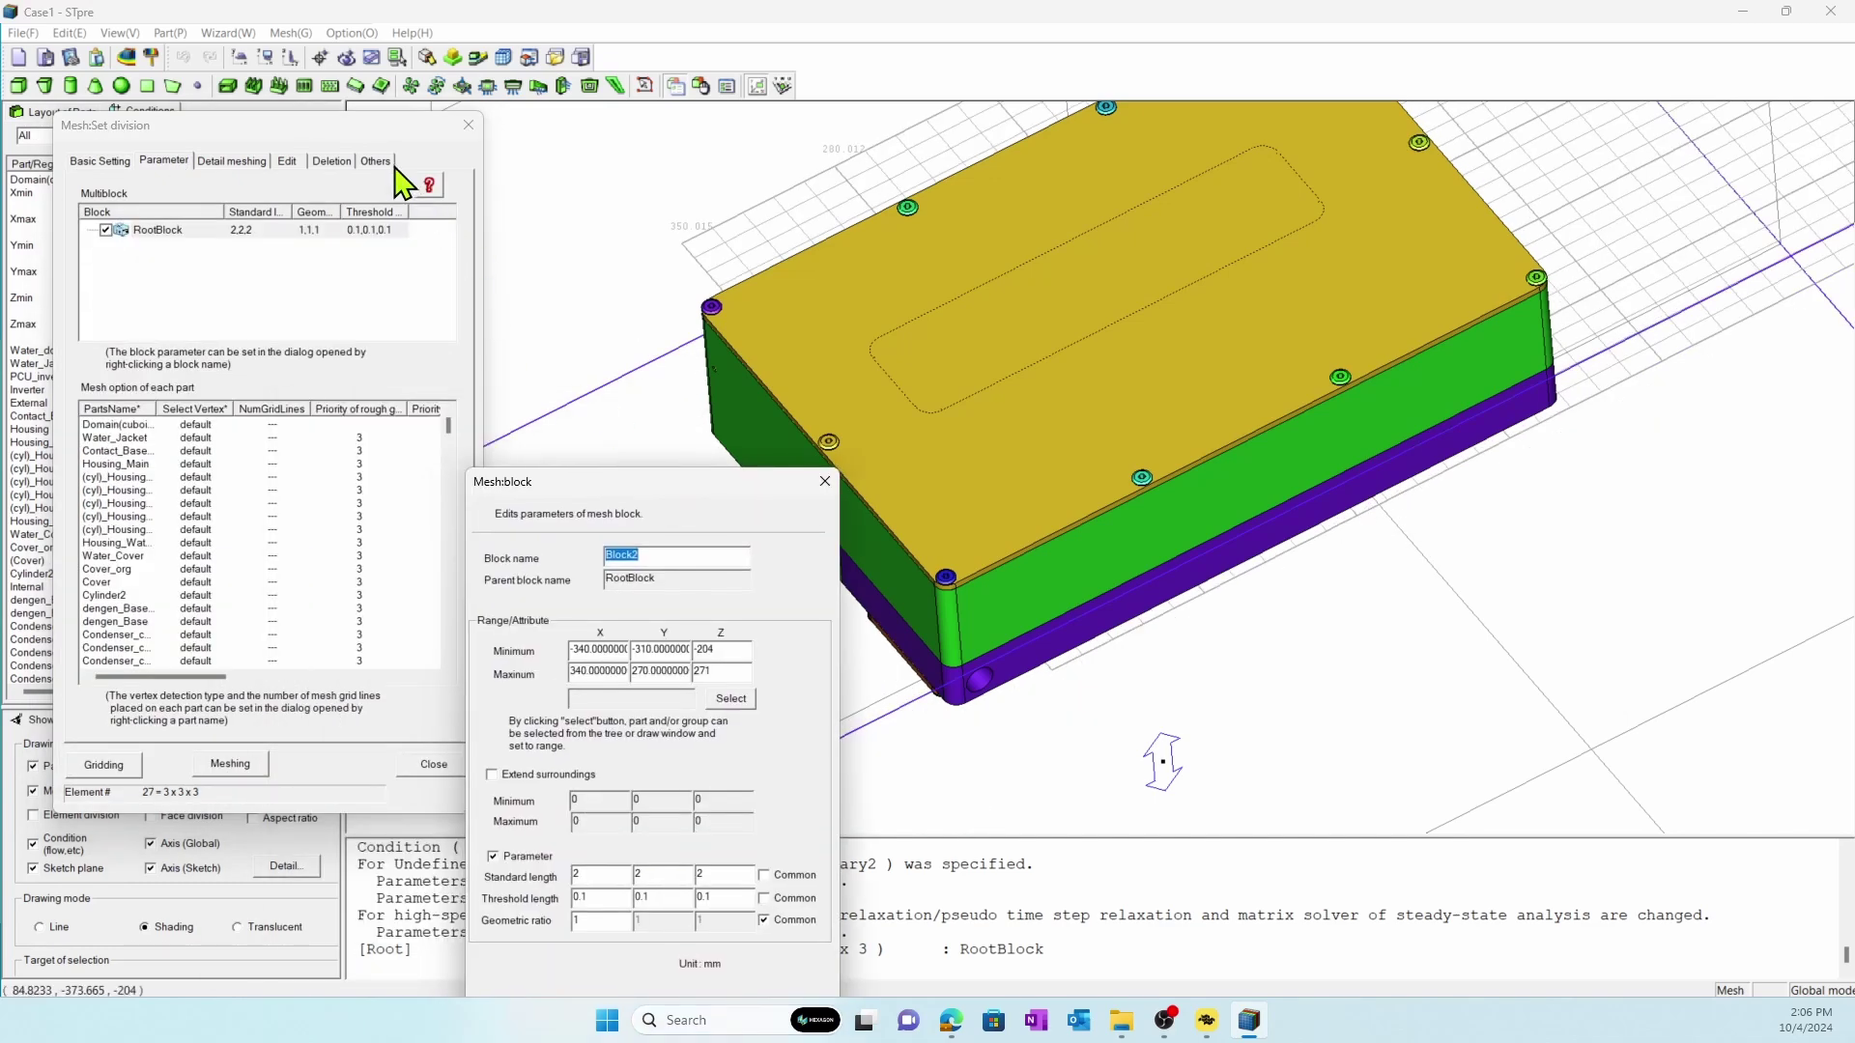
left_click_drag(372, 128, 755, 178)
left_click(73, 113)
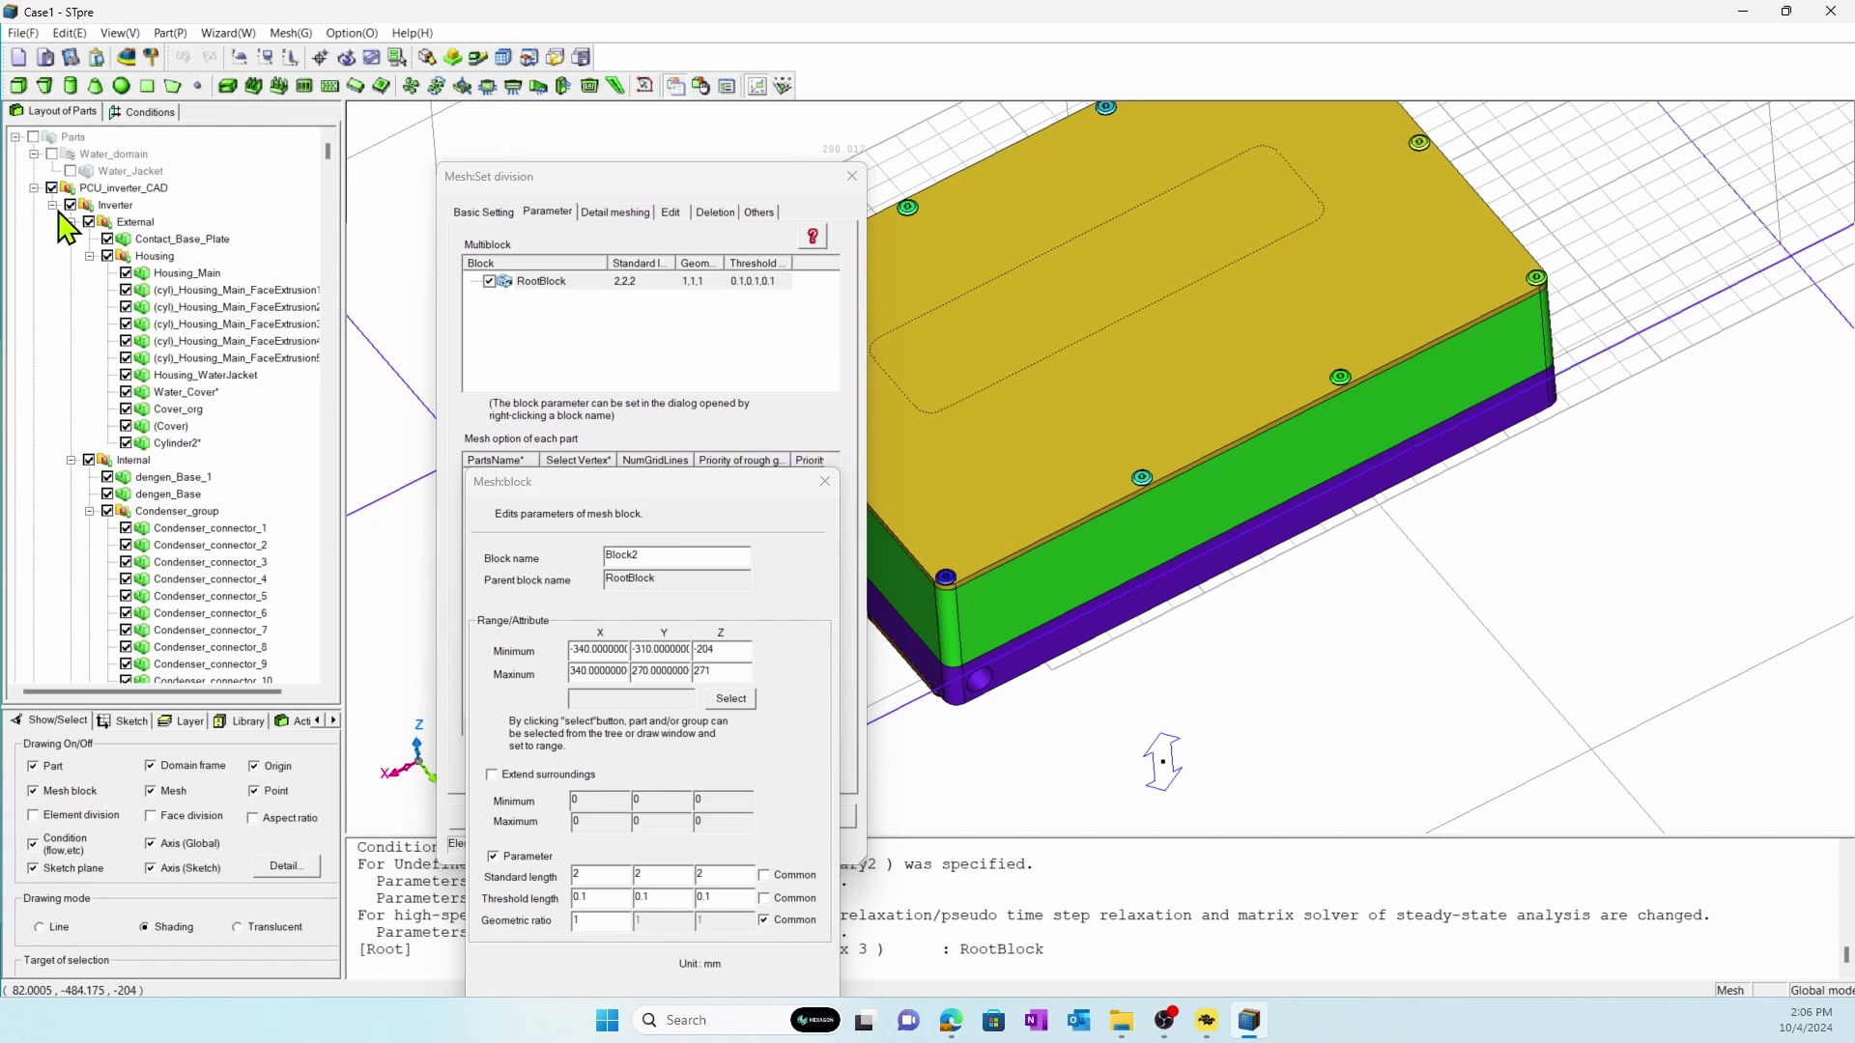
left_click(34, 187)
left_click(731, 699)
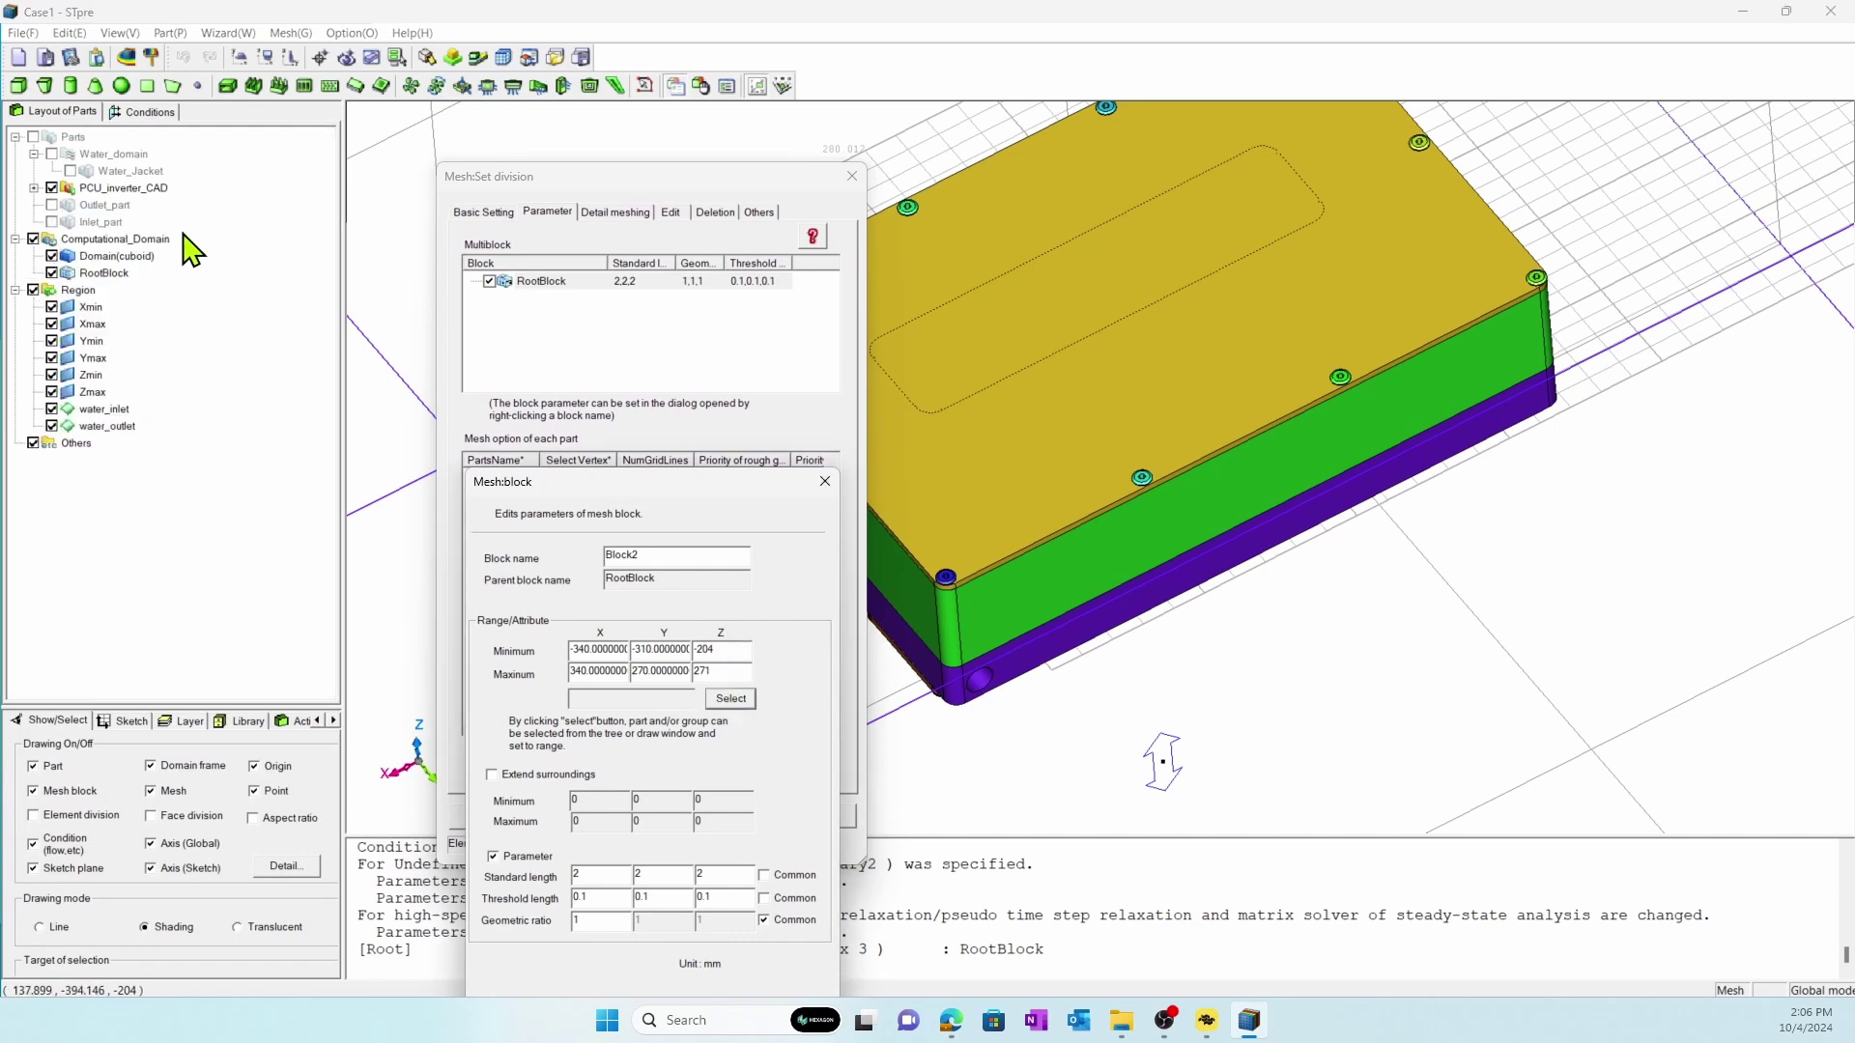
left_click(124, 189)
Step: Extend the new block by 50 mm on all sides, with standard length 1 mm and Z threshold length 0.02 mm
left_click(559, 778)
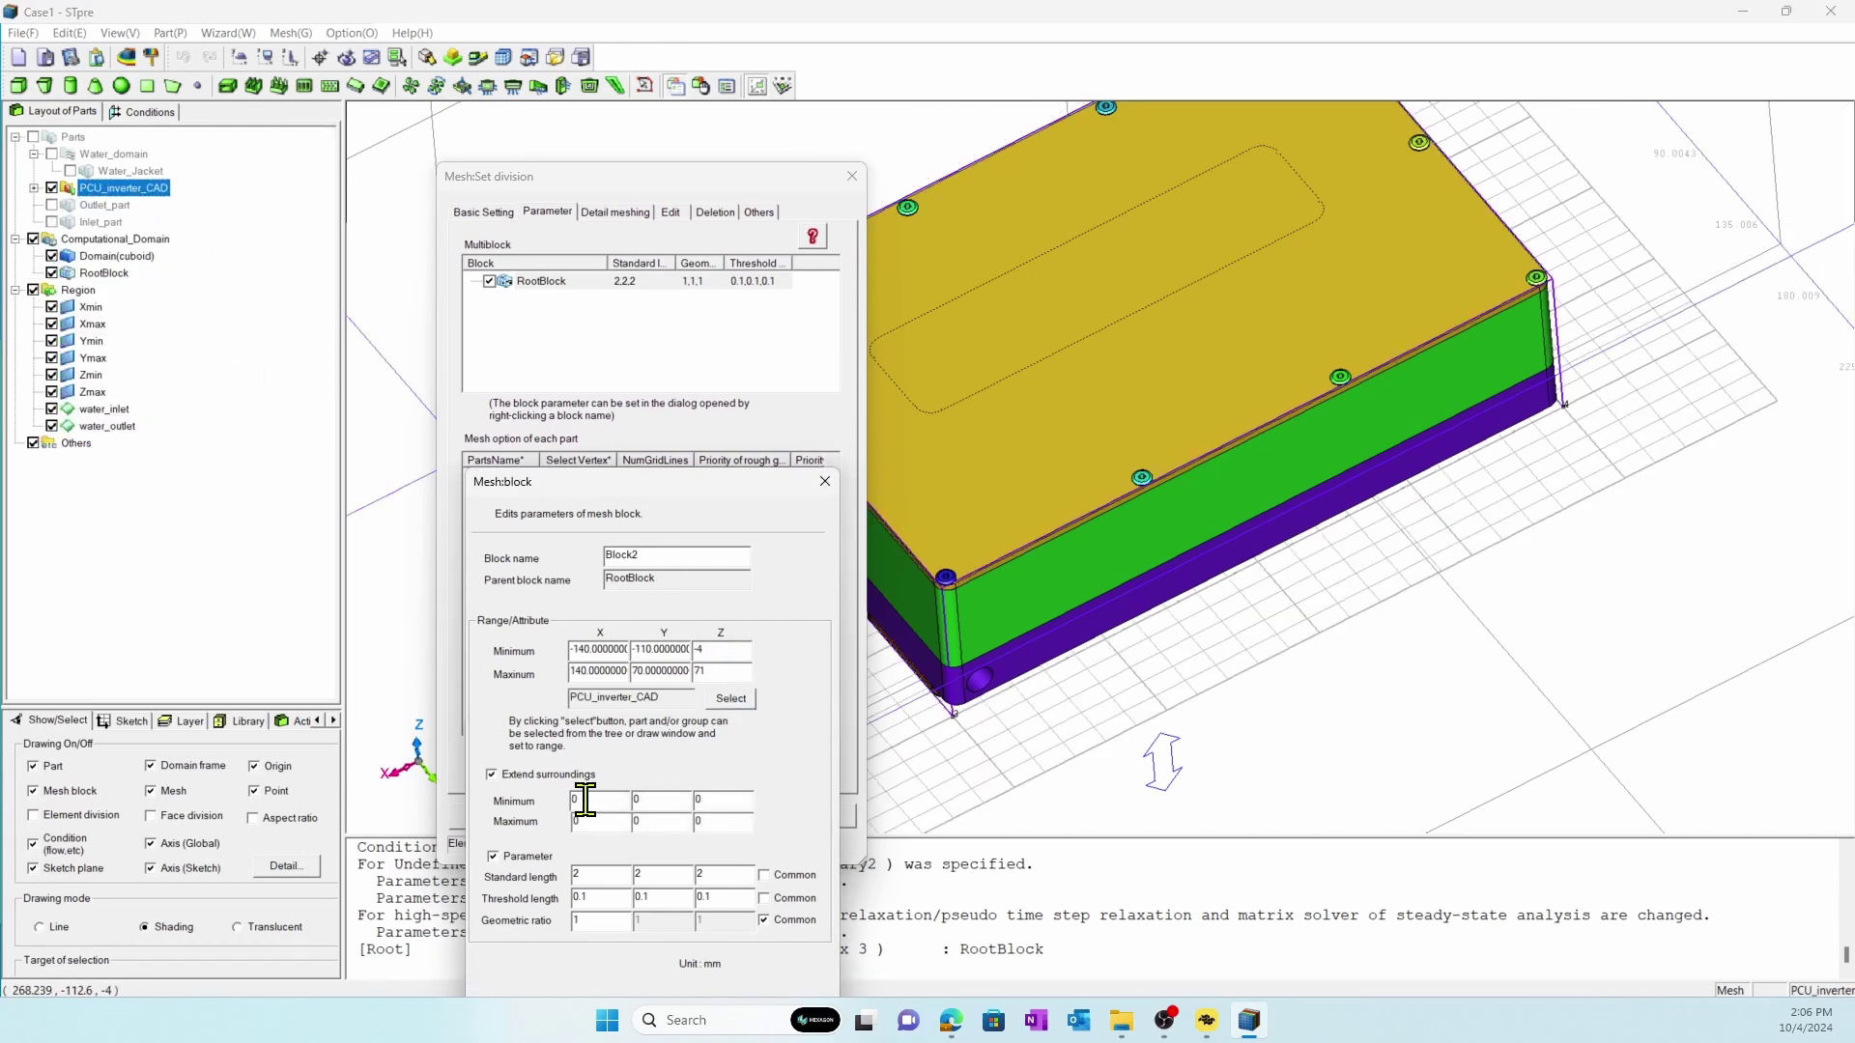
left_click_drag(585, 801, 515, 773)
type("50")
key("Tab")
type("50")
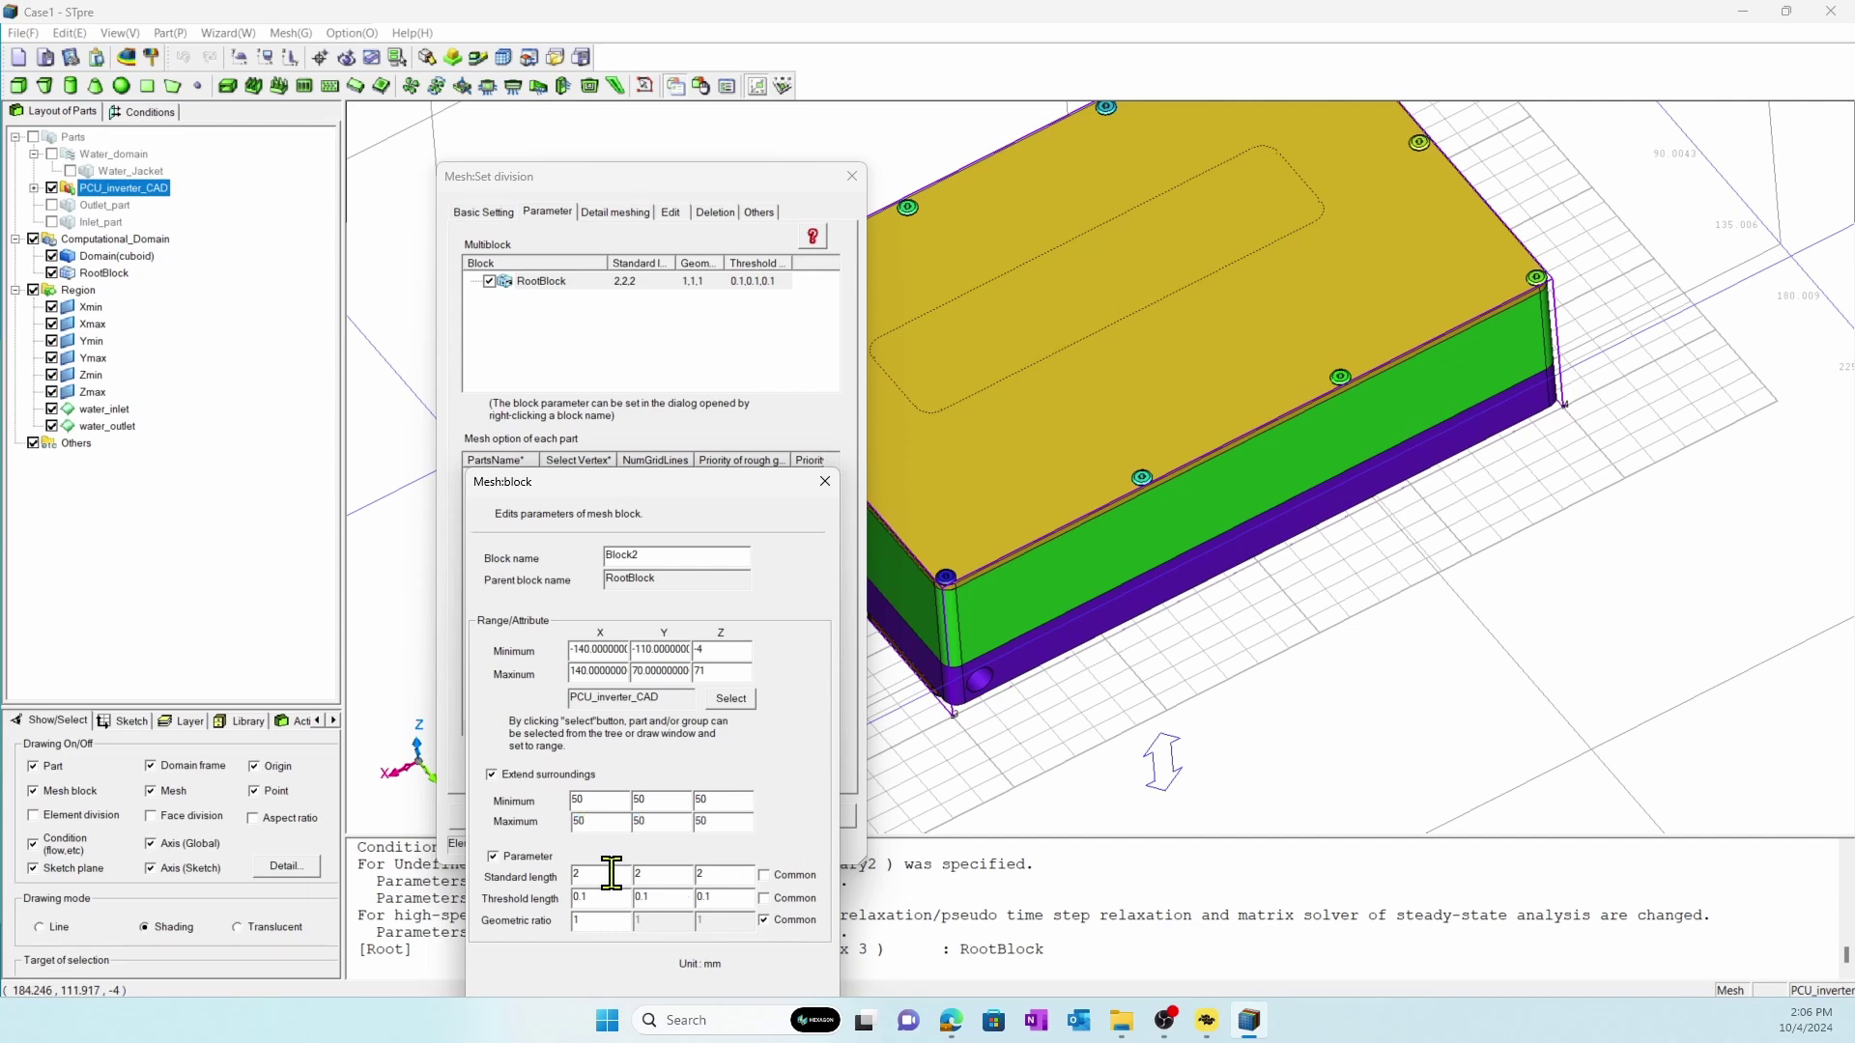
double_click(608, 874)
double_click(713, 896)
left_click_drag(681, 481, 684, 375)
left_click(648, 932)
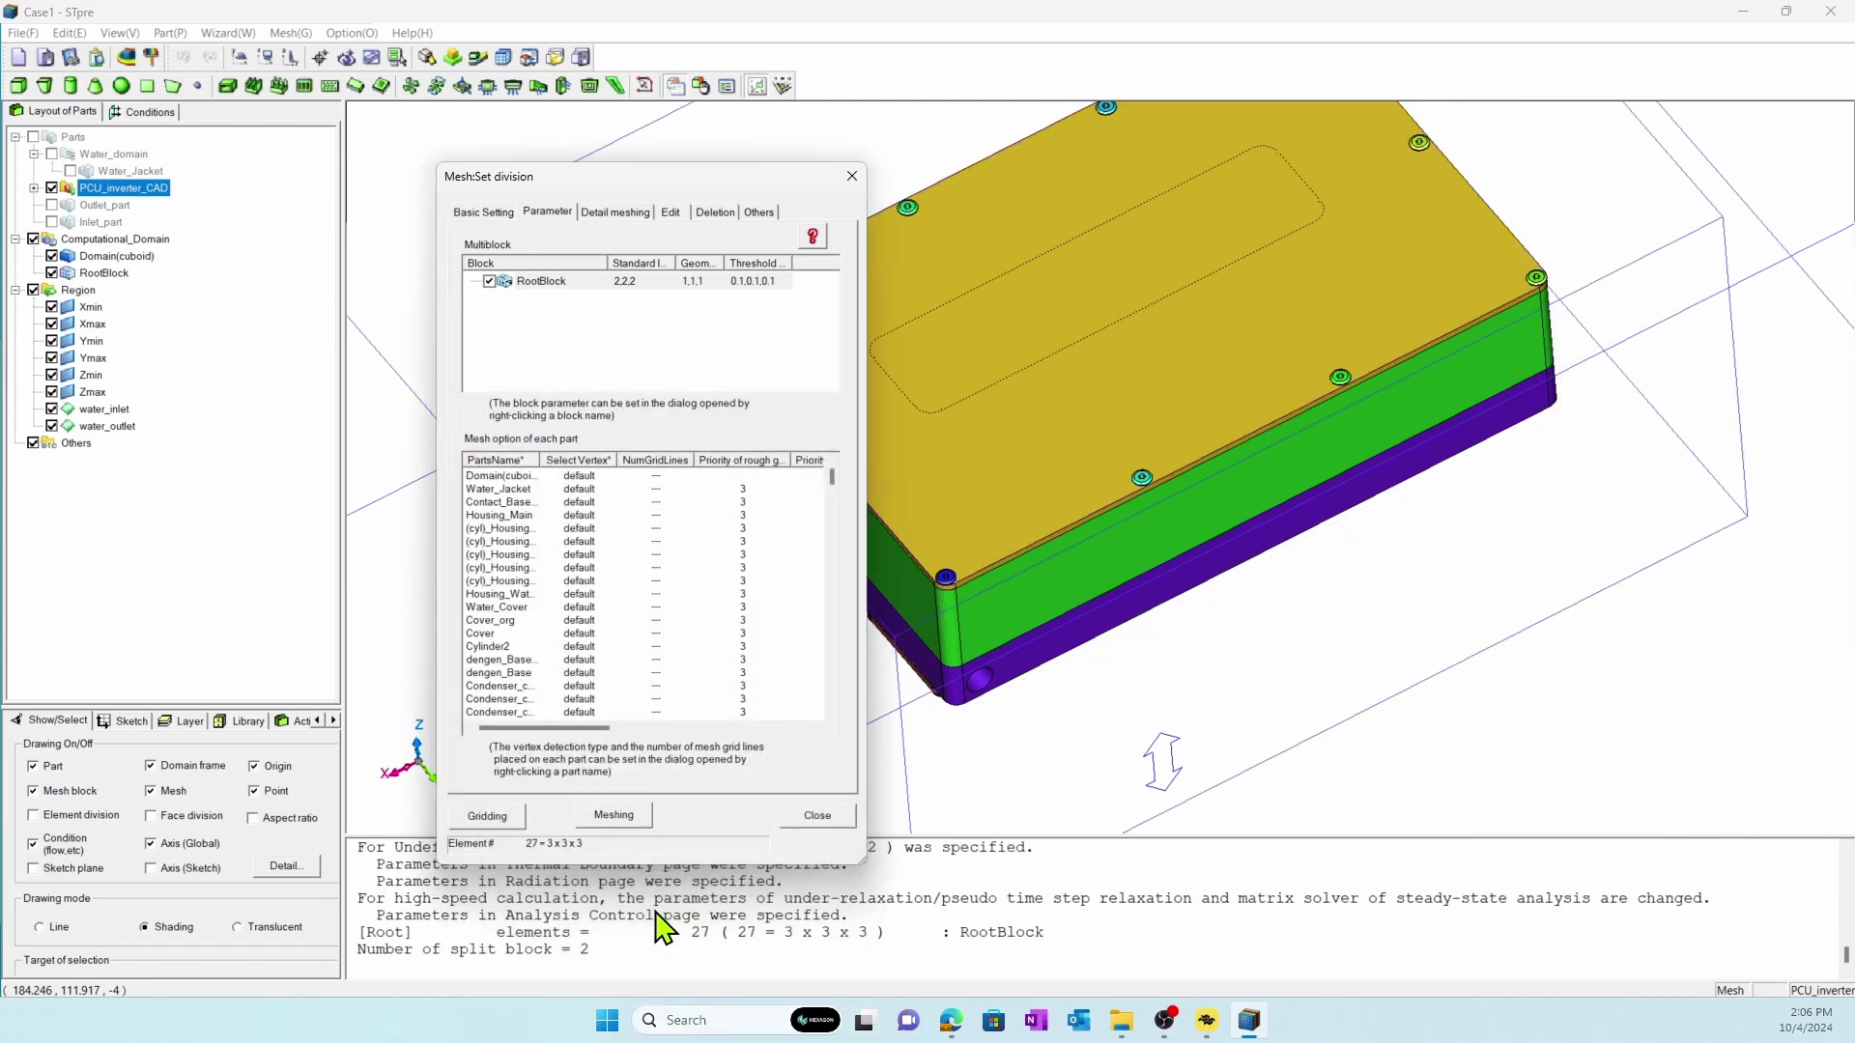
Step: Add a child mesh block under Block2 and take its range from the Water_domain group
right_click(557, 300)
left_click(584, 311)
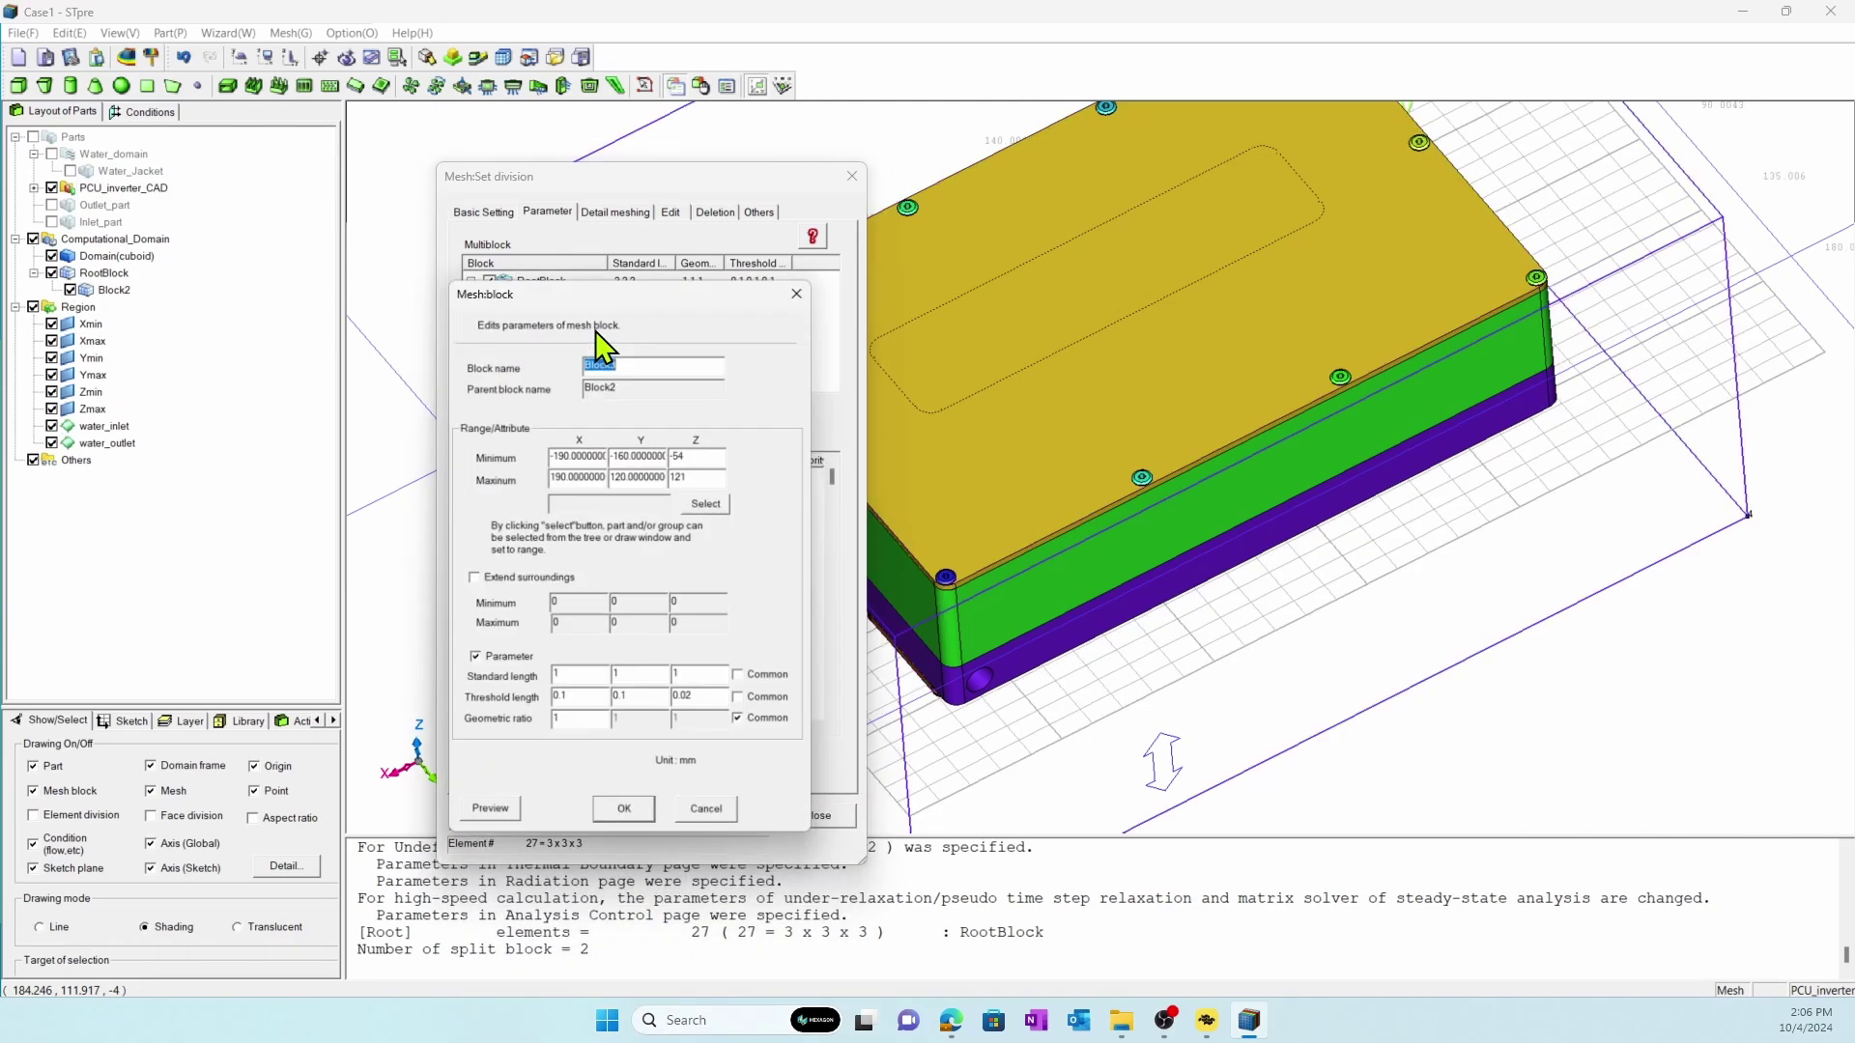
left_click(709, 500)
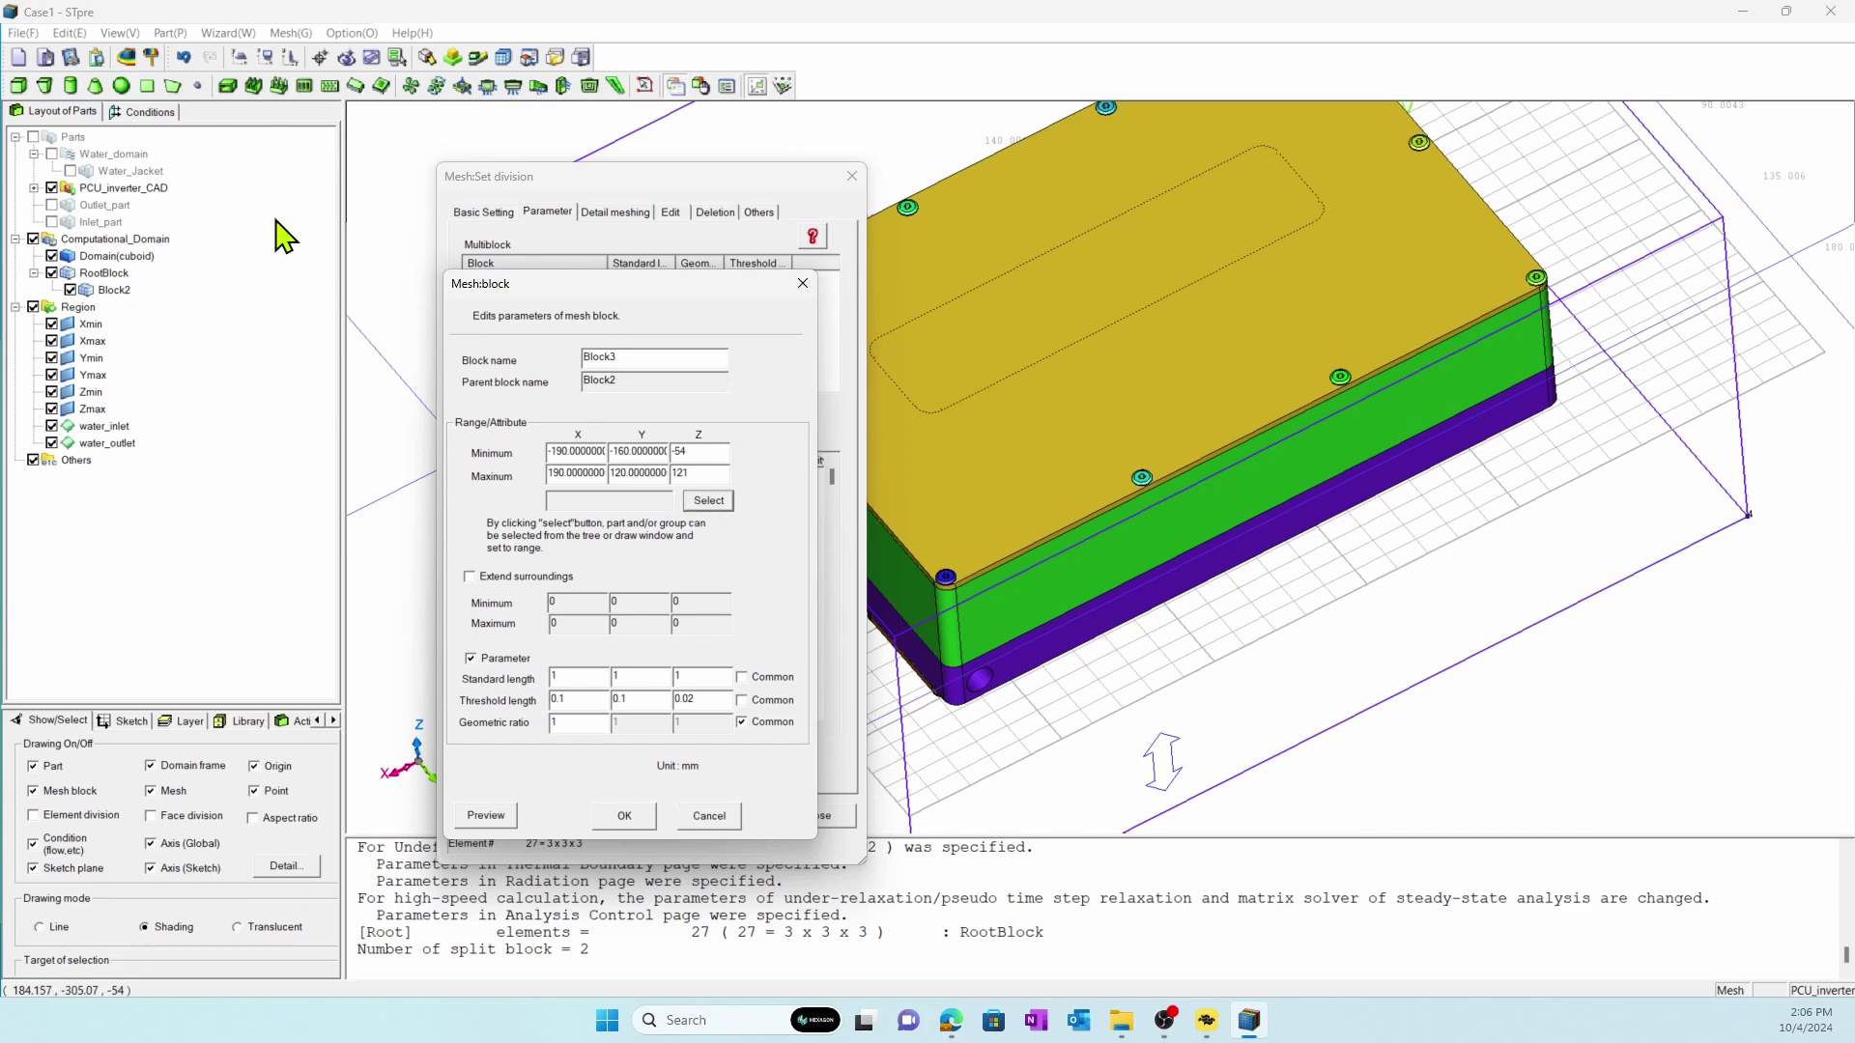
left_click(129, 156)
Step: Extend the water block by 5 mm at its maximum Z and set its standard length to 0.5 mm in X and Y
left_click(470, 576)
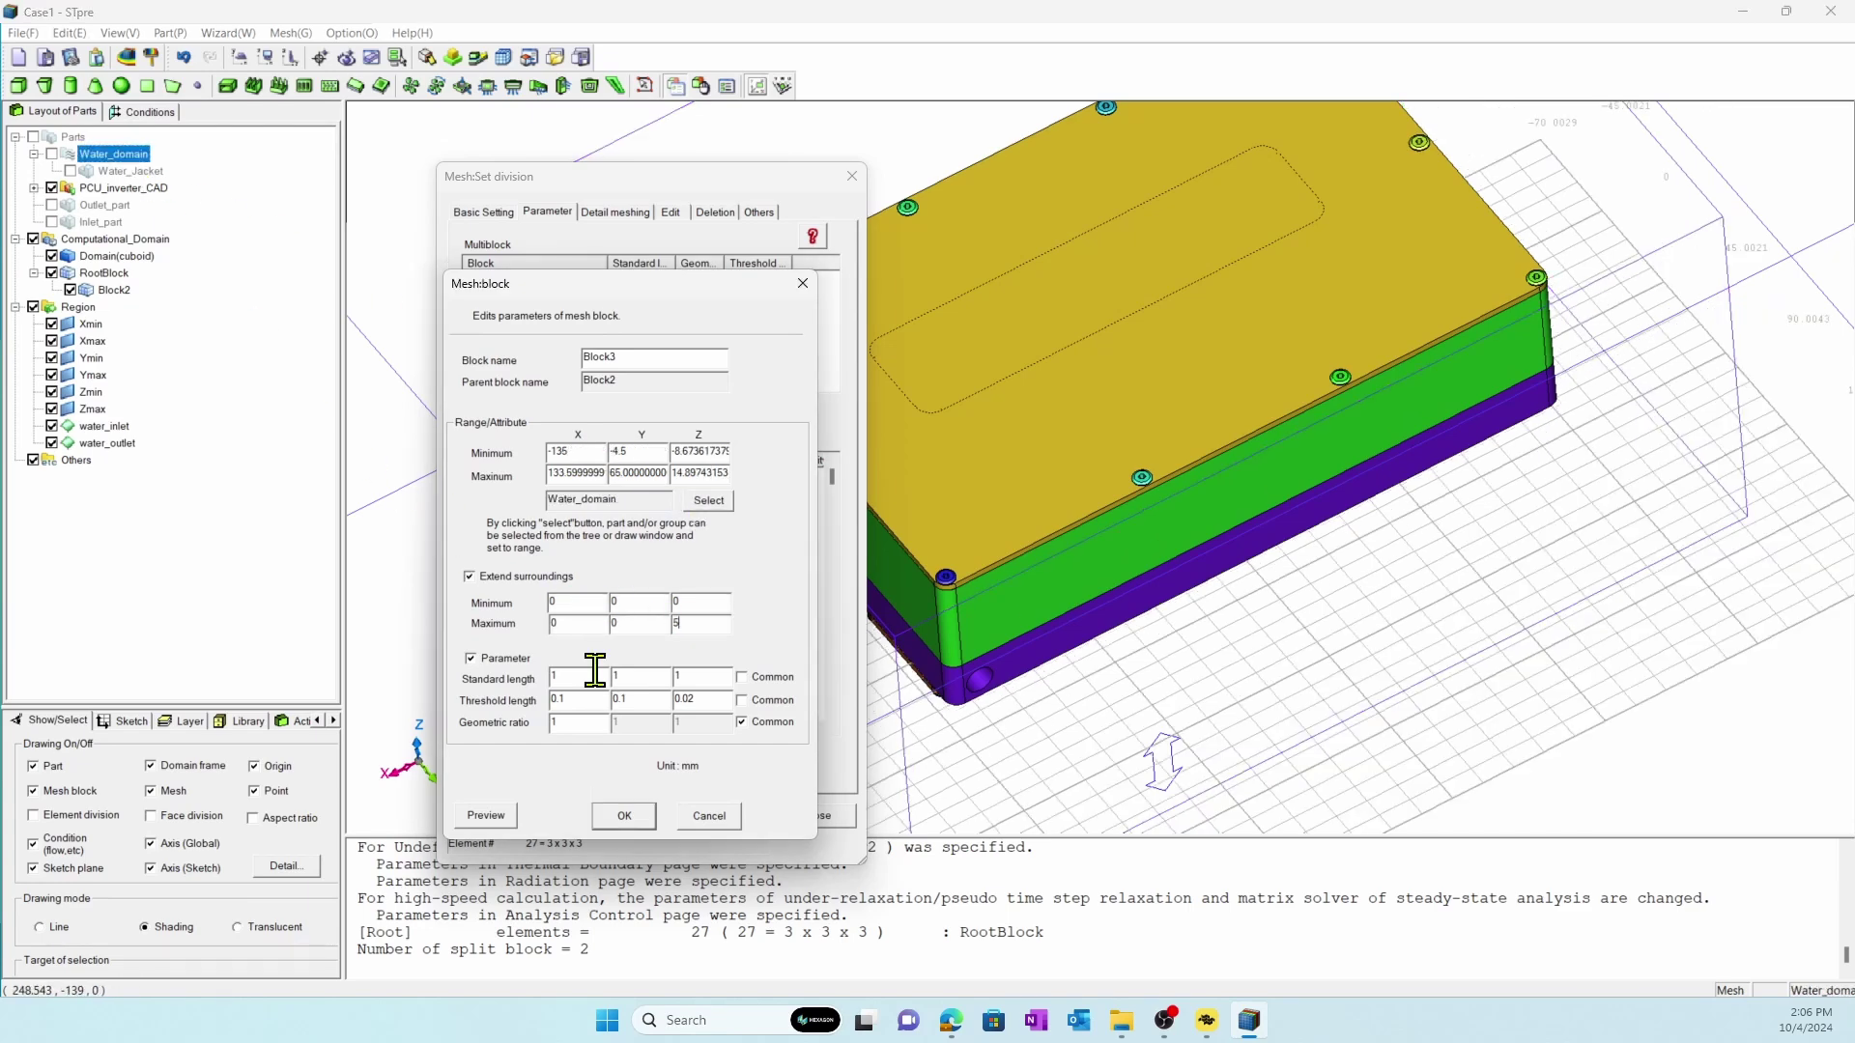
key("BackSpace")
type("0.5")
left_click(602, 812)
left_click(612, 820)
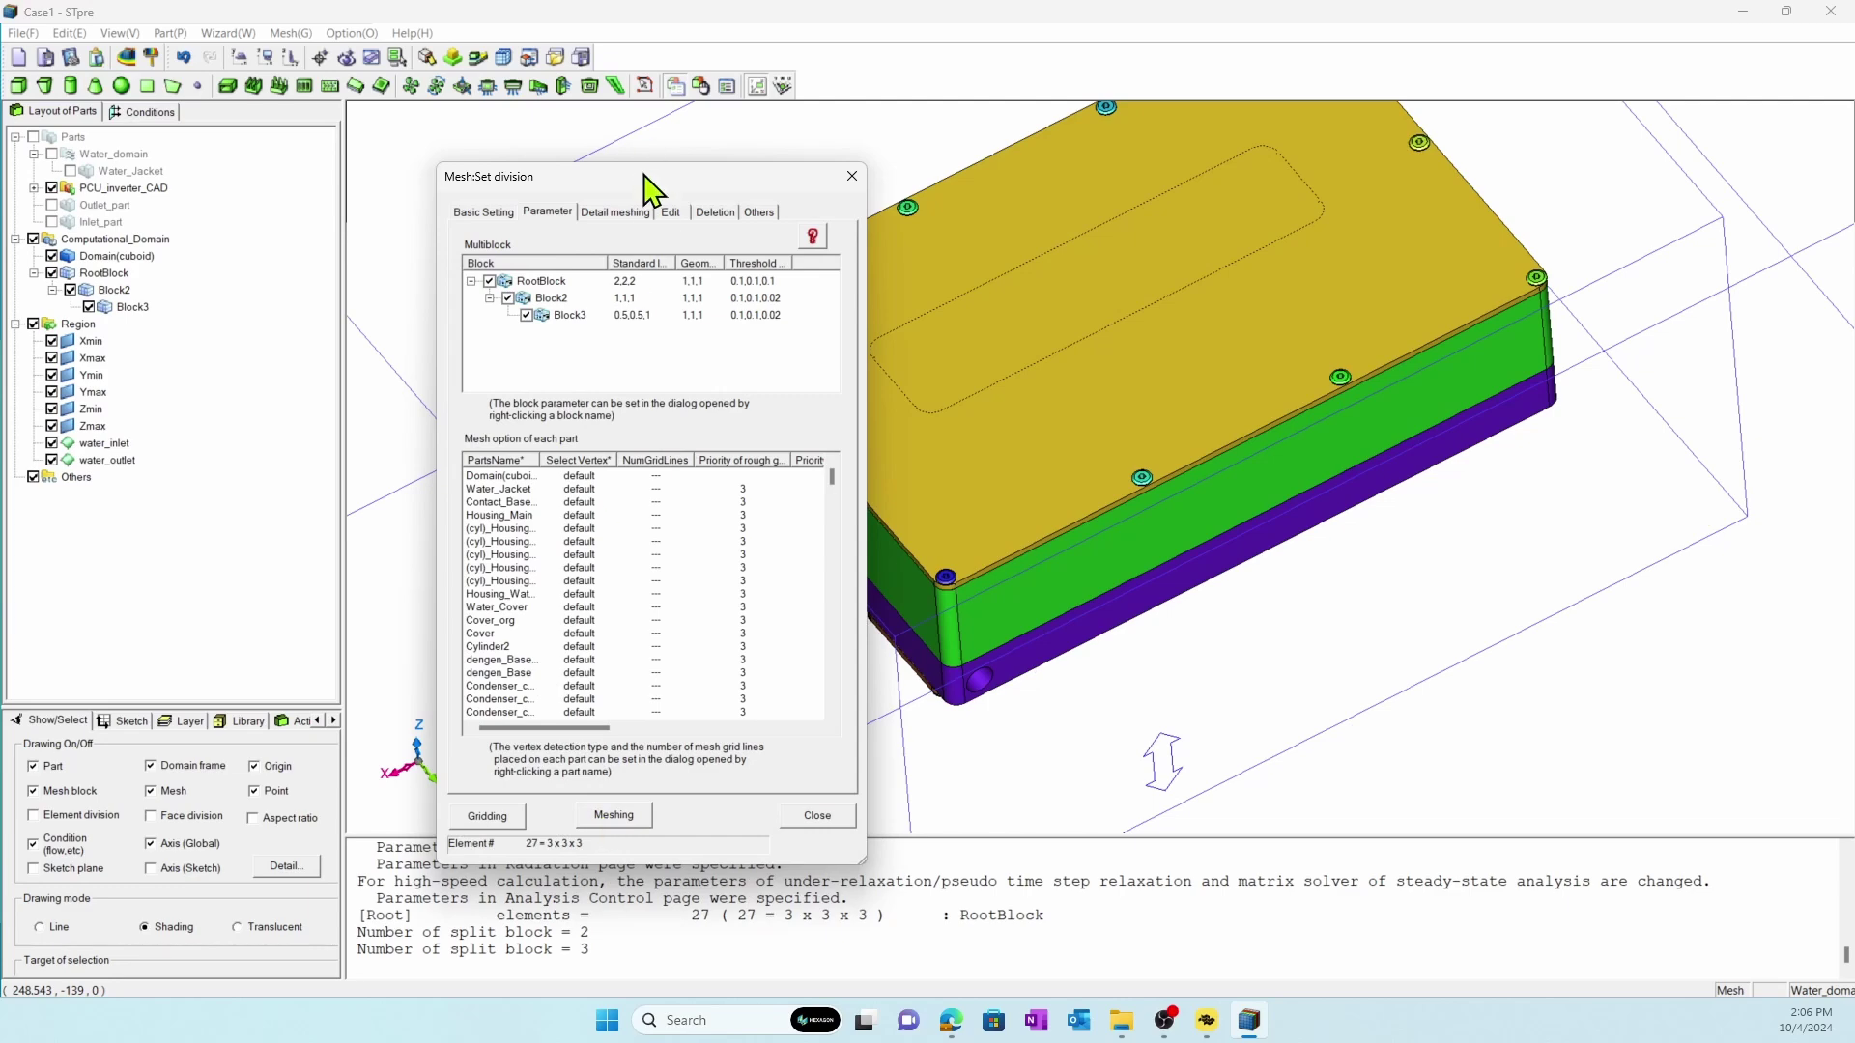
Step: Examine the nested mesh blocks with the parts hidden, and show the parts again
left_click_drag(650, 183, 287, 60)
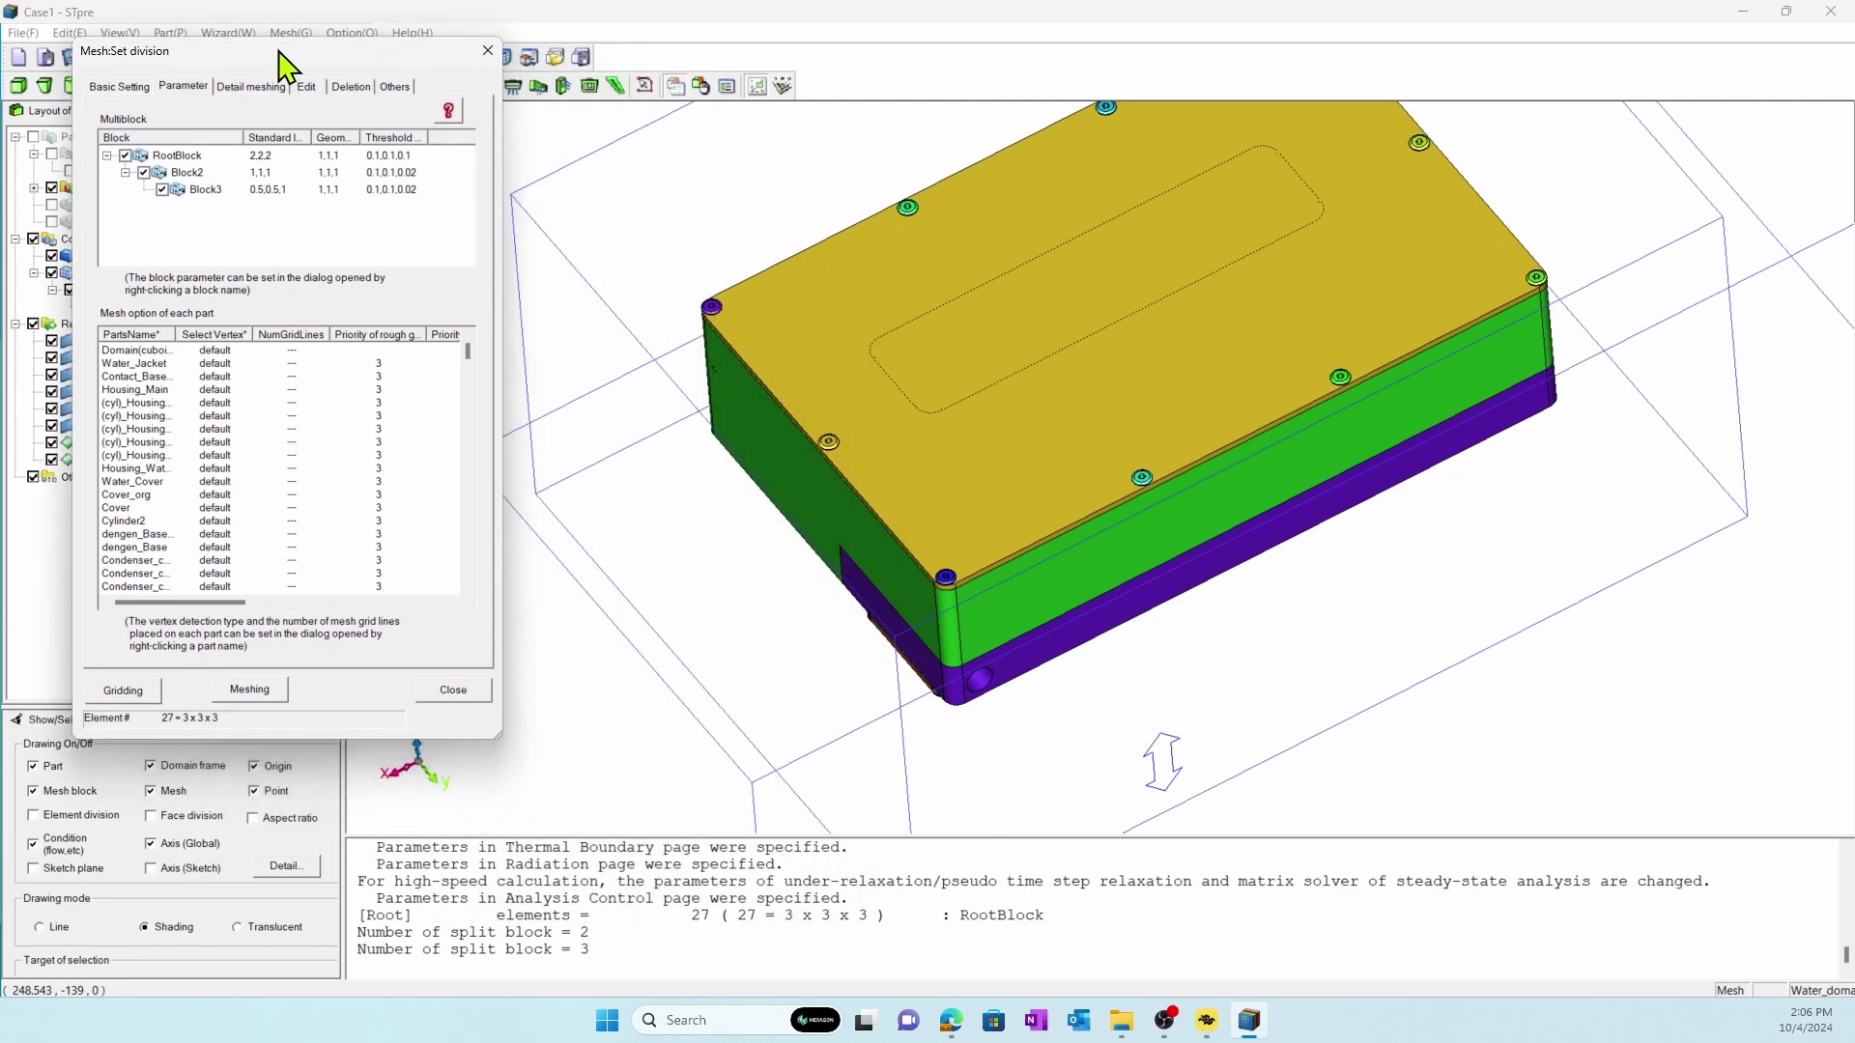
left_click(61, 766)
scroll(861, 663, "down", 10)
middle_click_drag(860, 663, 818, 560)
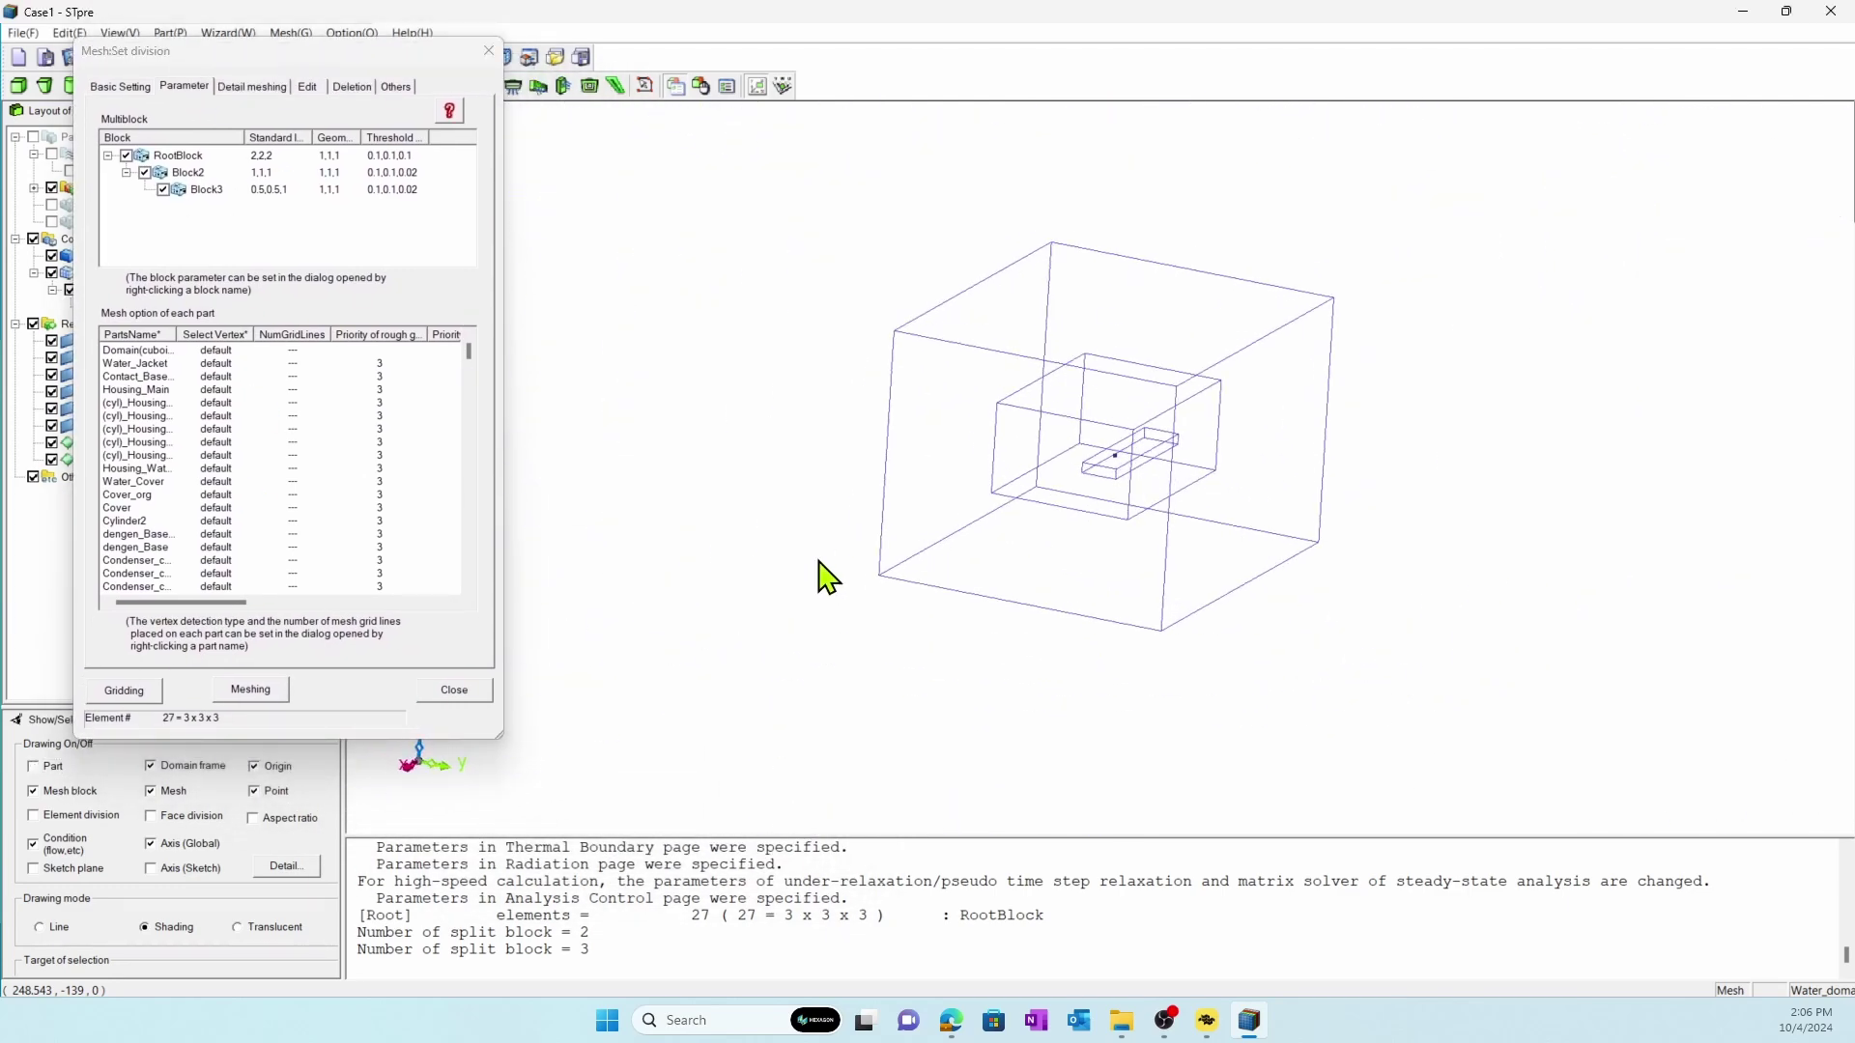
left_click(55, 773)
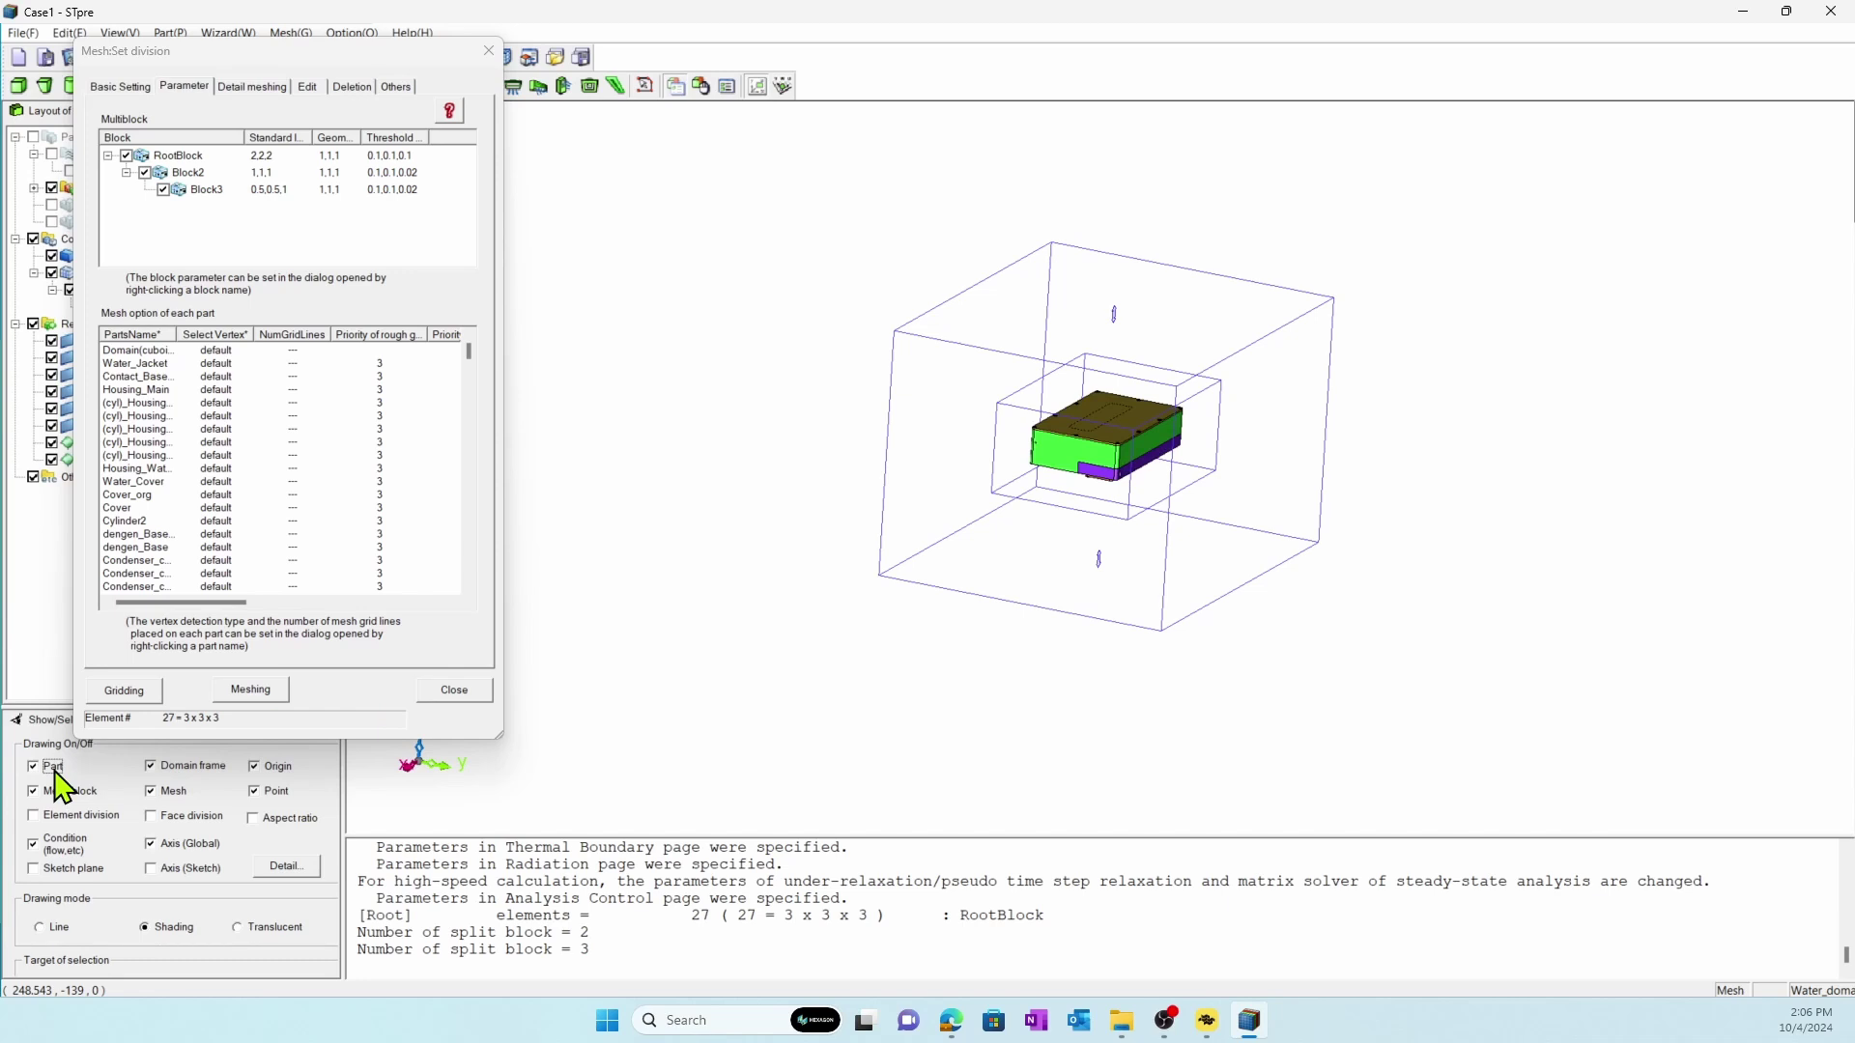
Step: Check a part's vertex detection and division settings without changing them, and review the mesh options of the remaining parts
right_click(166, 371)
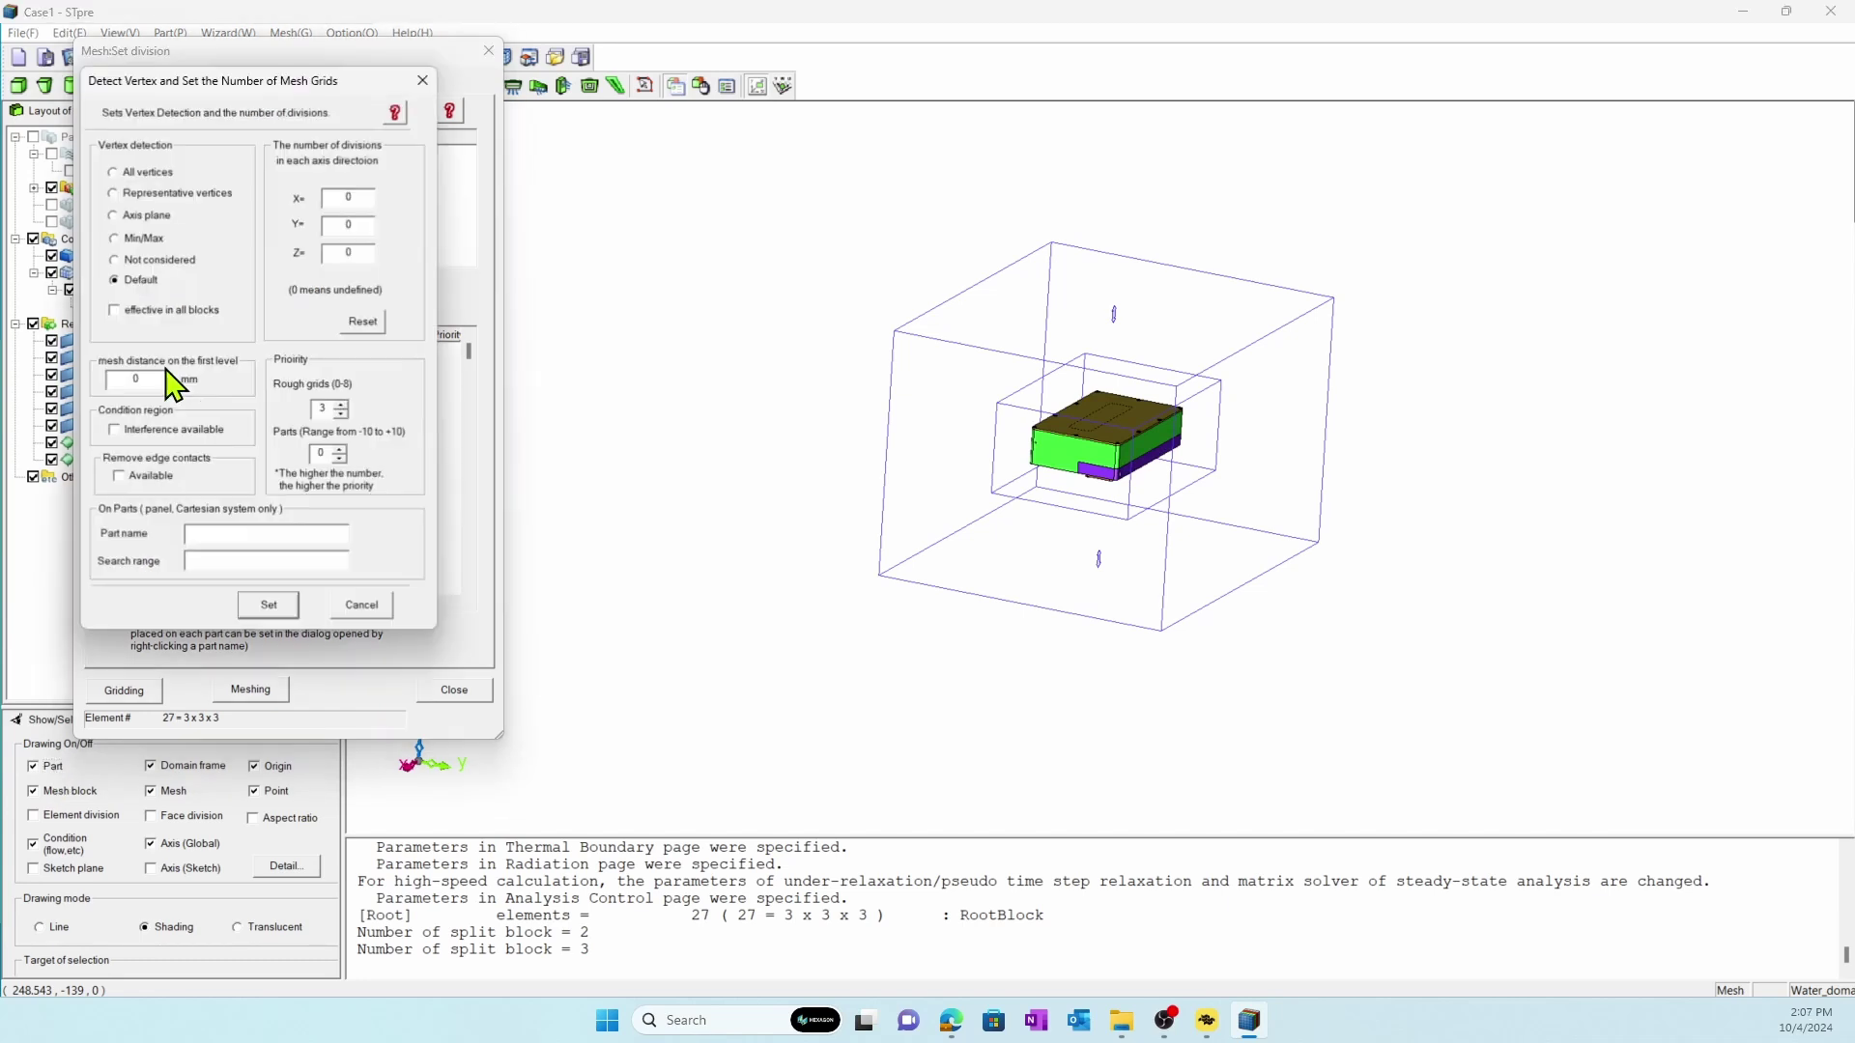
double_click(343, 224)
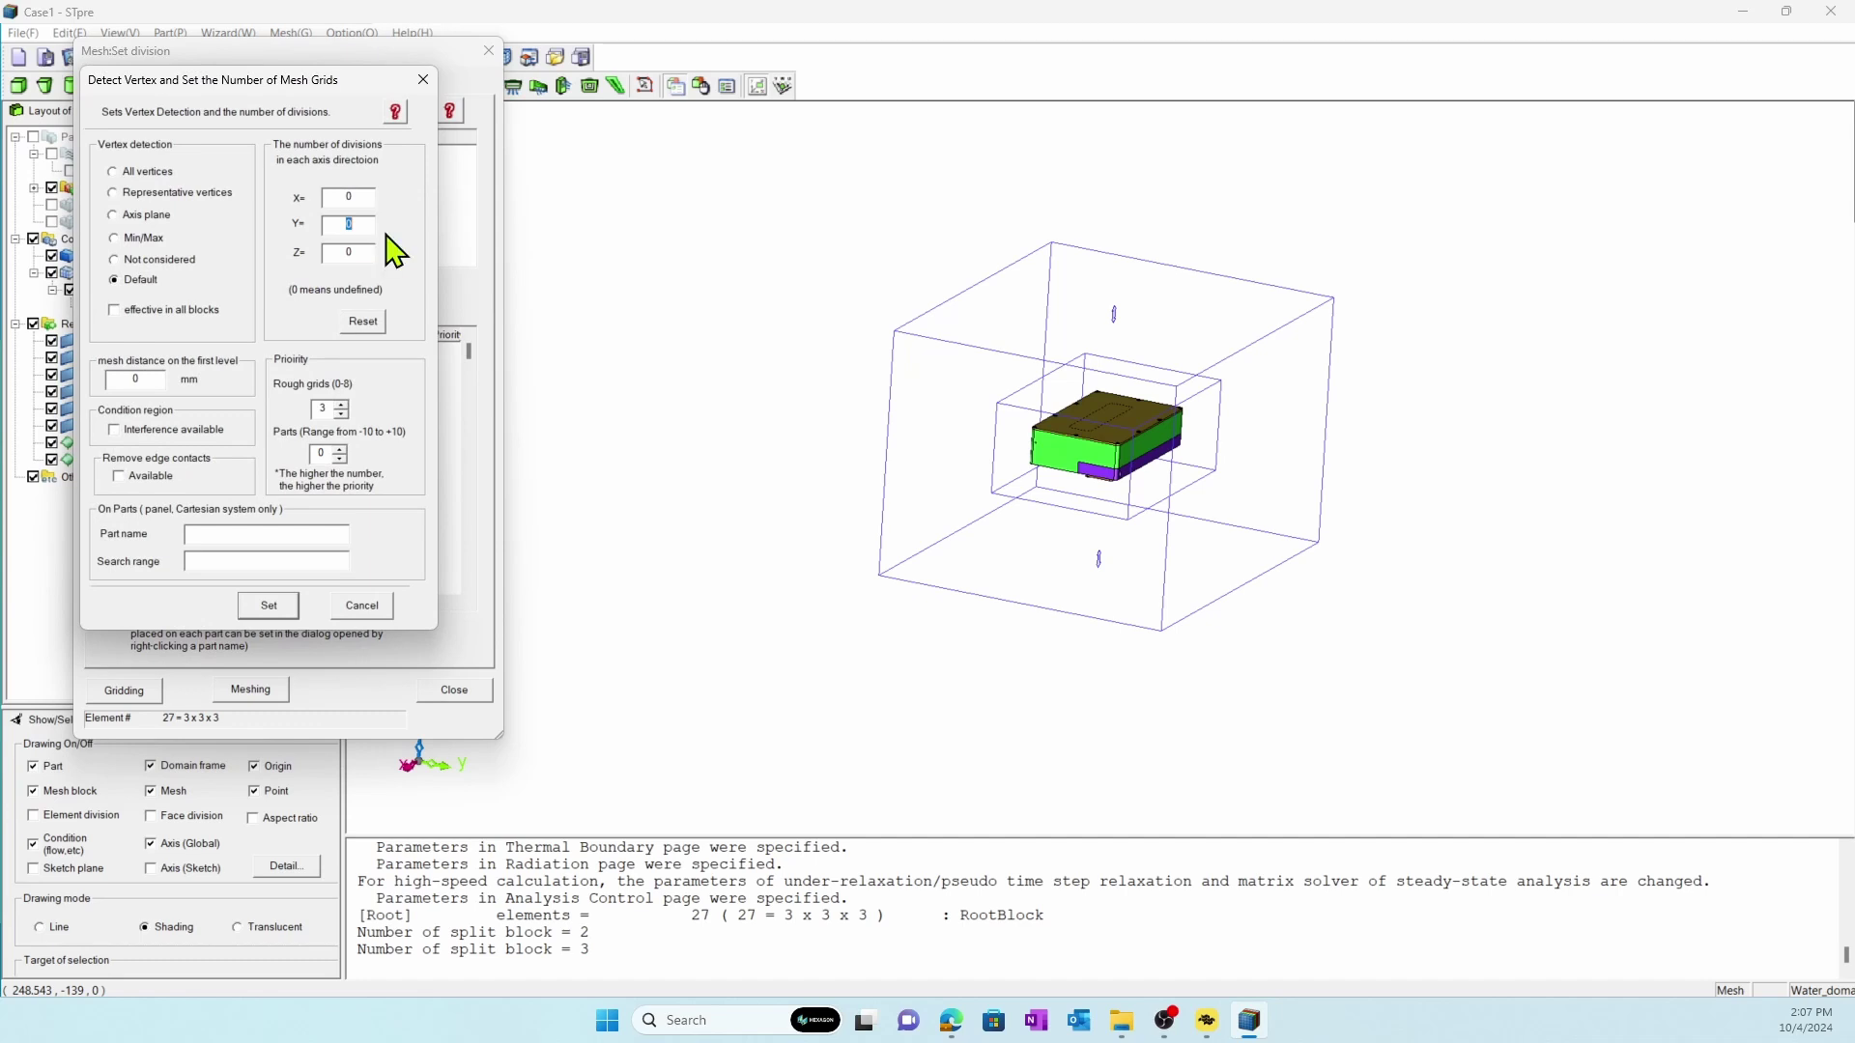
left_click(271, 604)
scroll(281, 580, "down", 10)
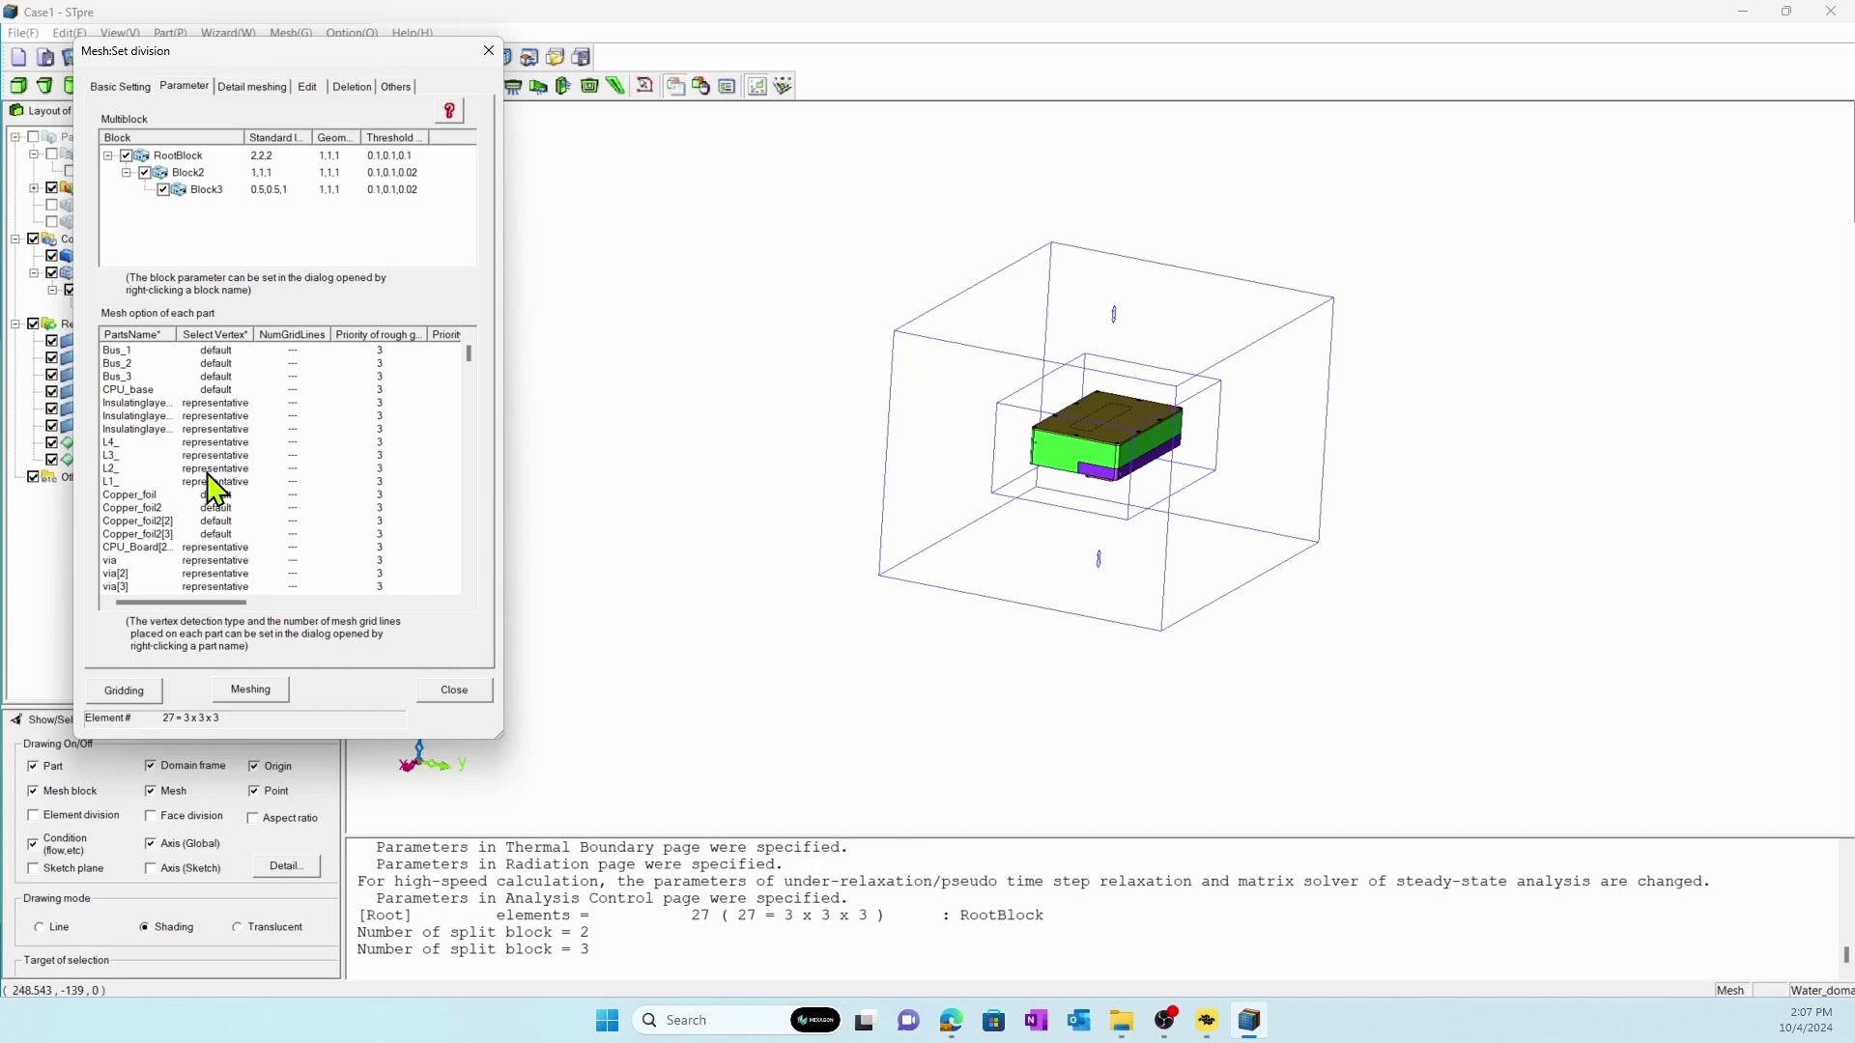
scroll(230, 580, "down", 10)
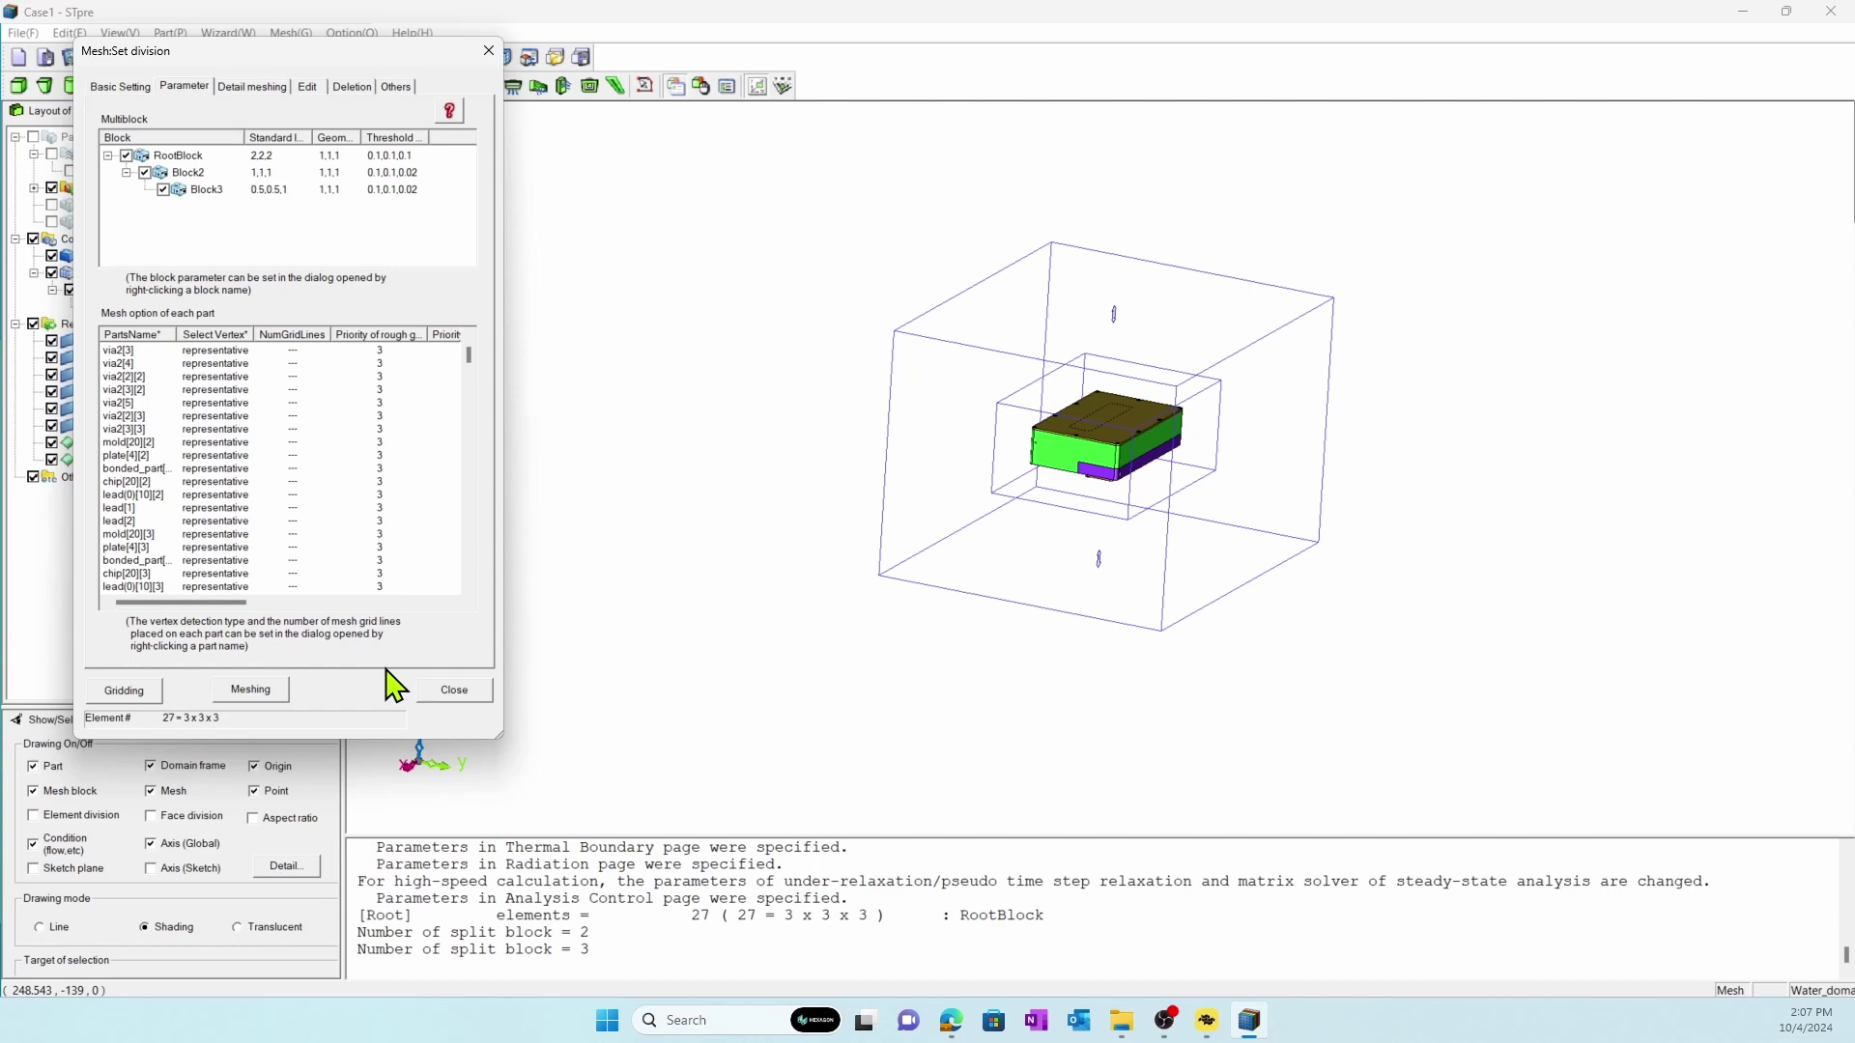
Step: Generate the grid and mesh for all blocks and close the mesh division settings
left_click(138, 700)
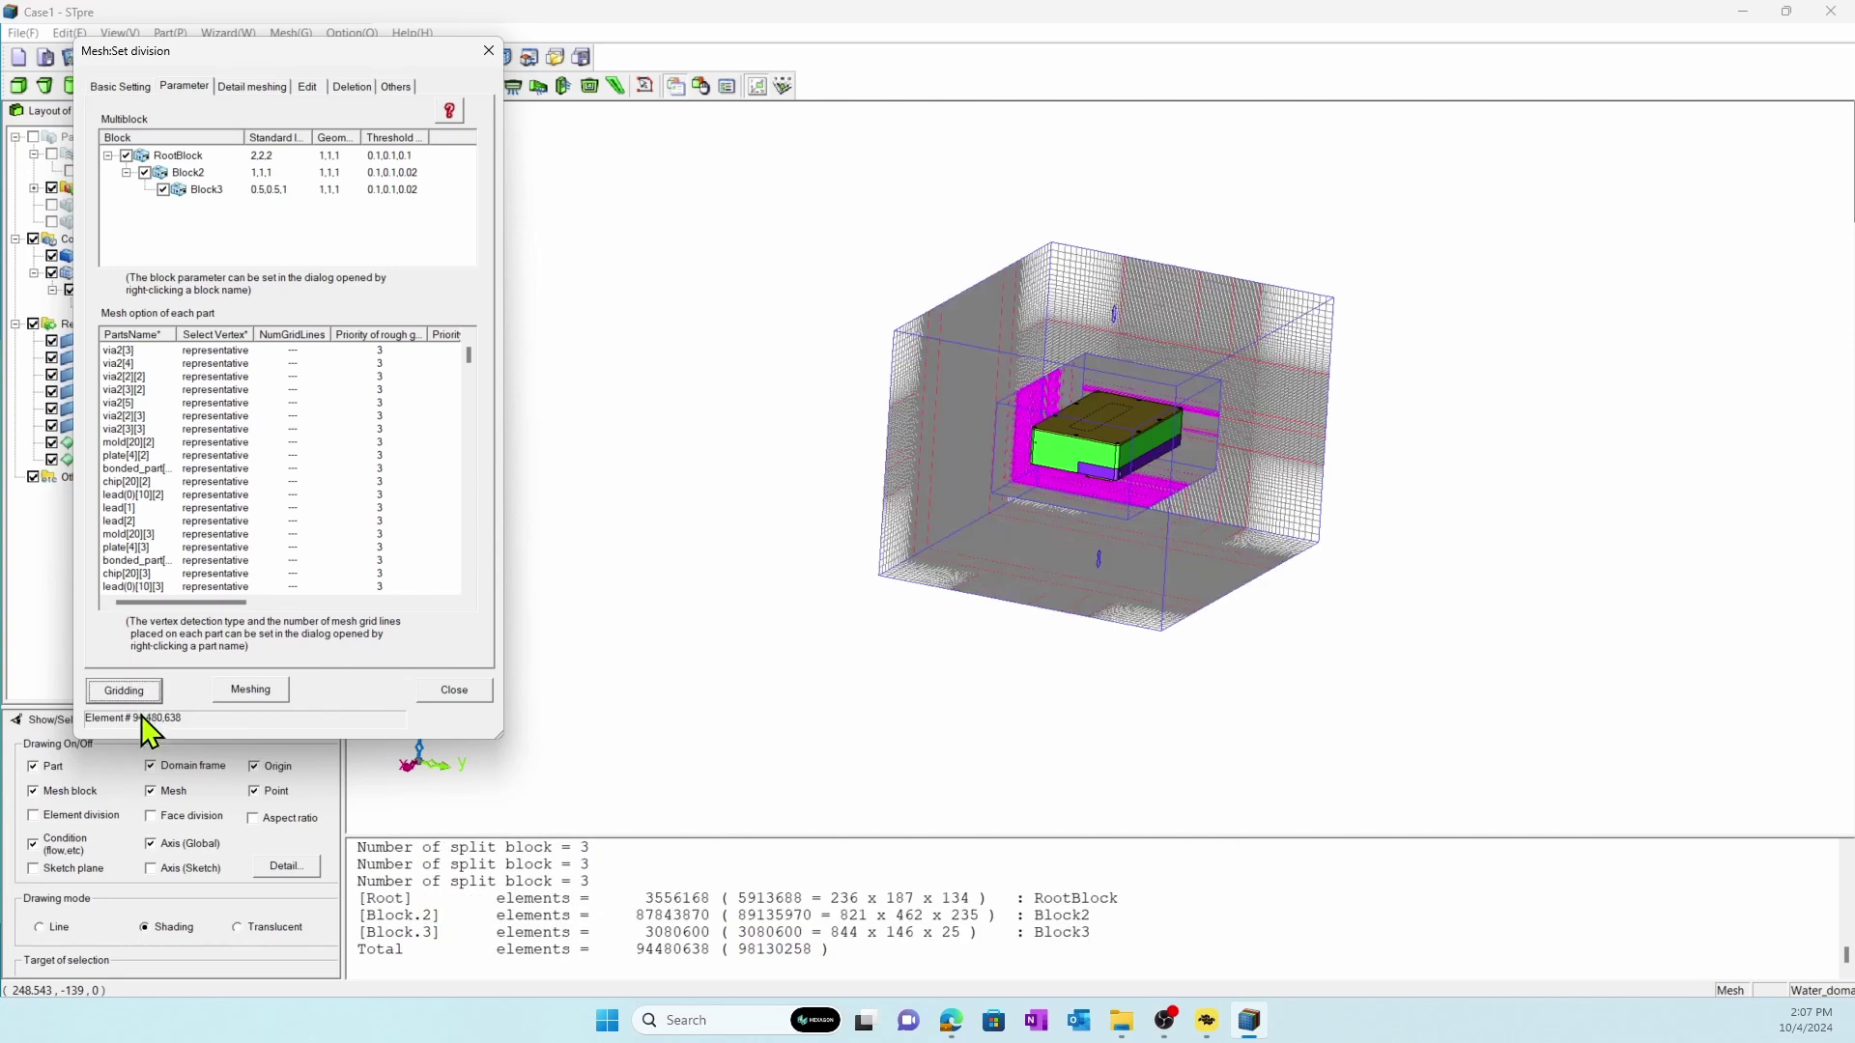
left_click(250, 690)
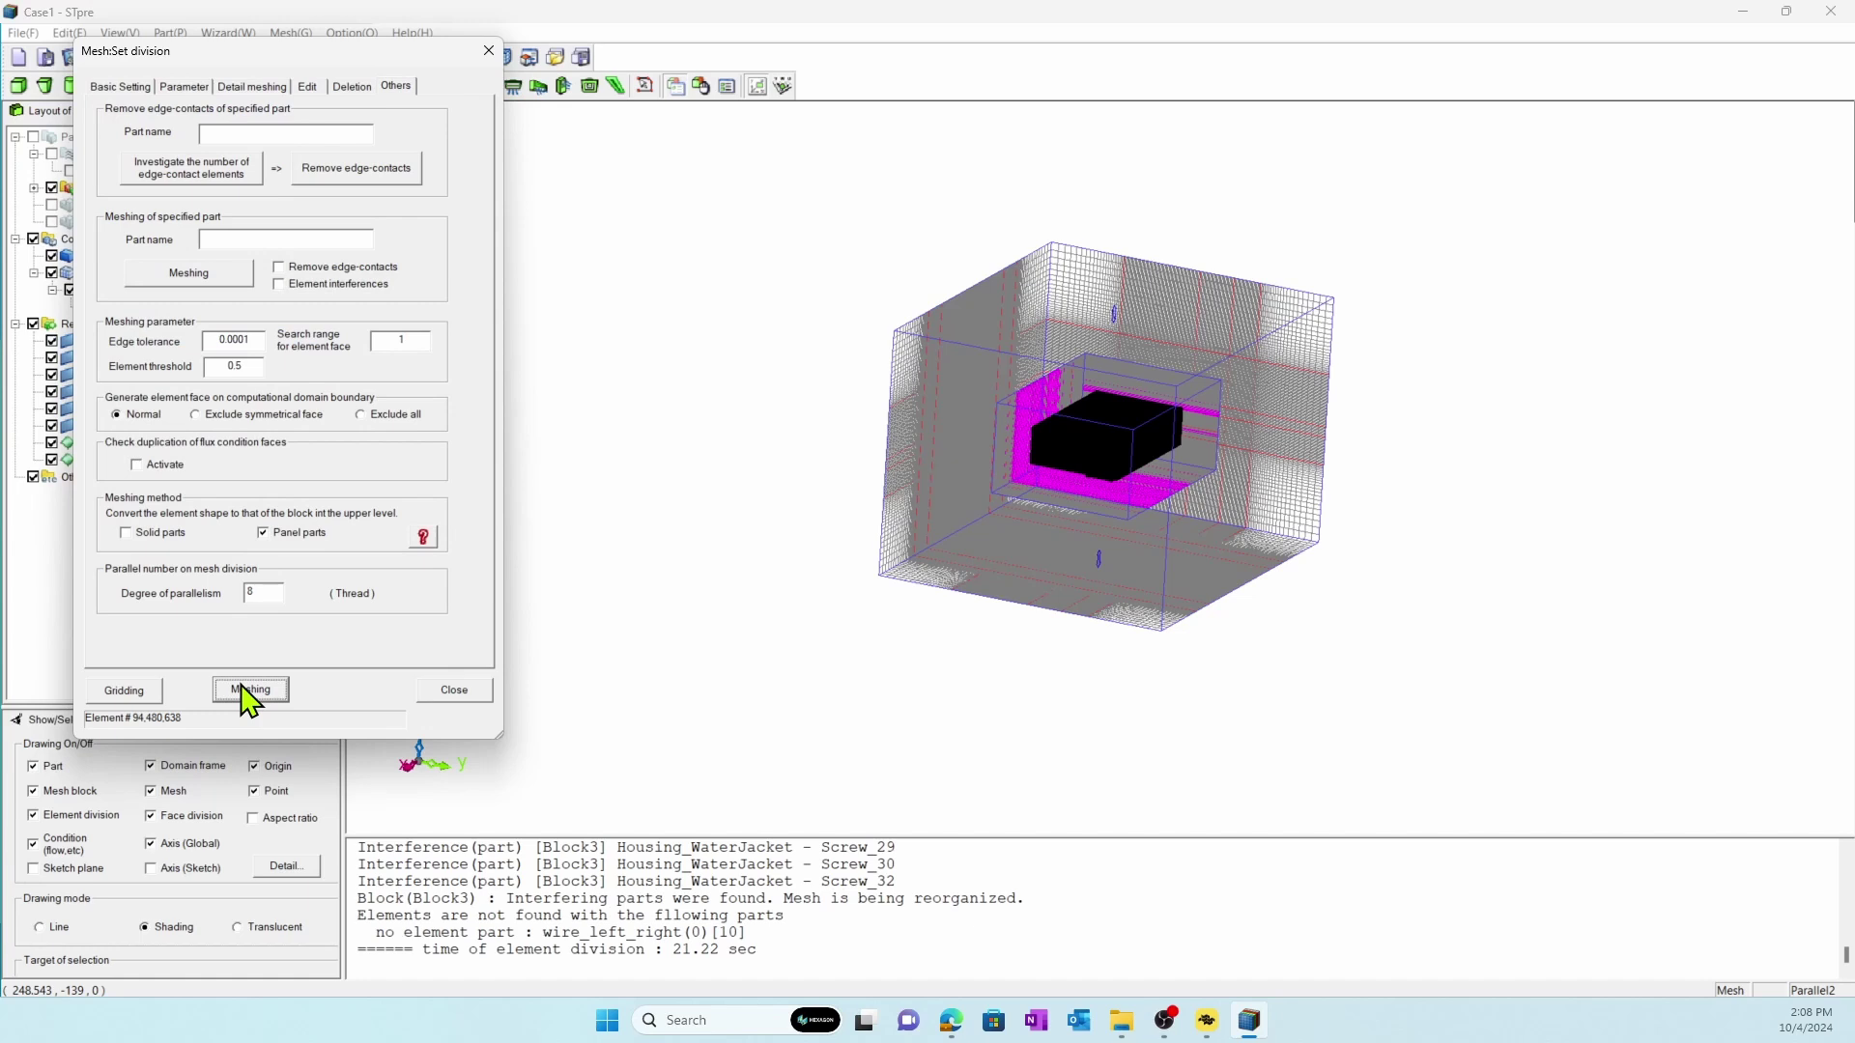
left_click(462, 694)
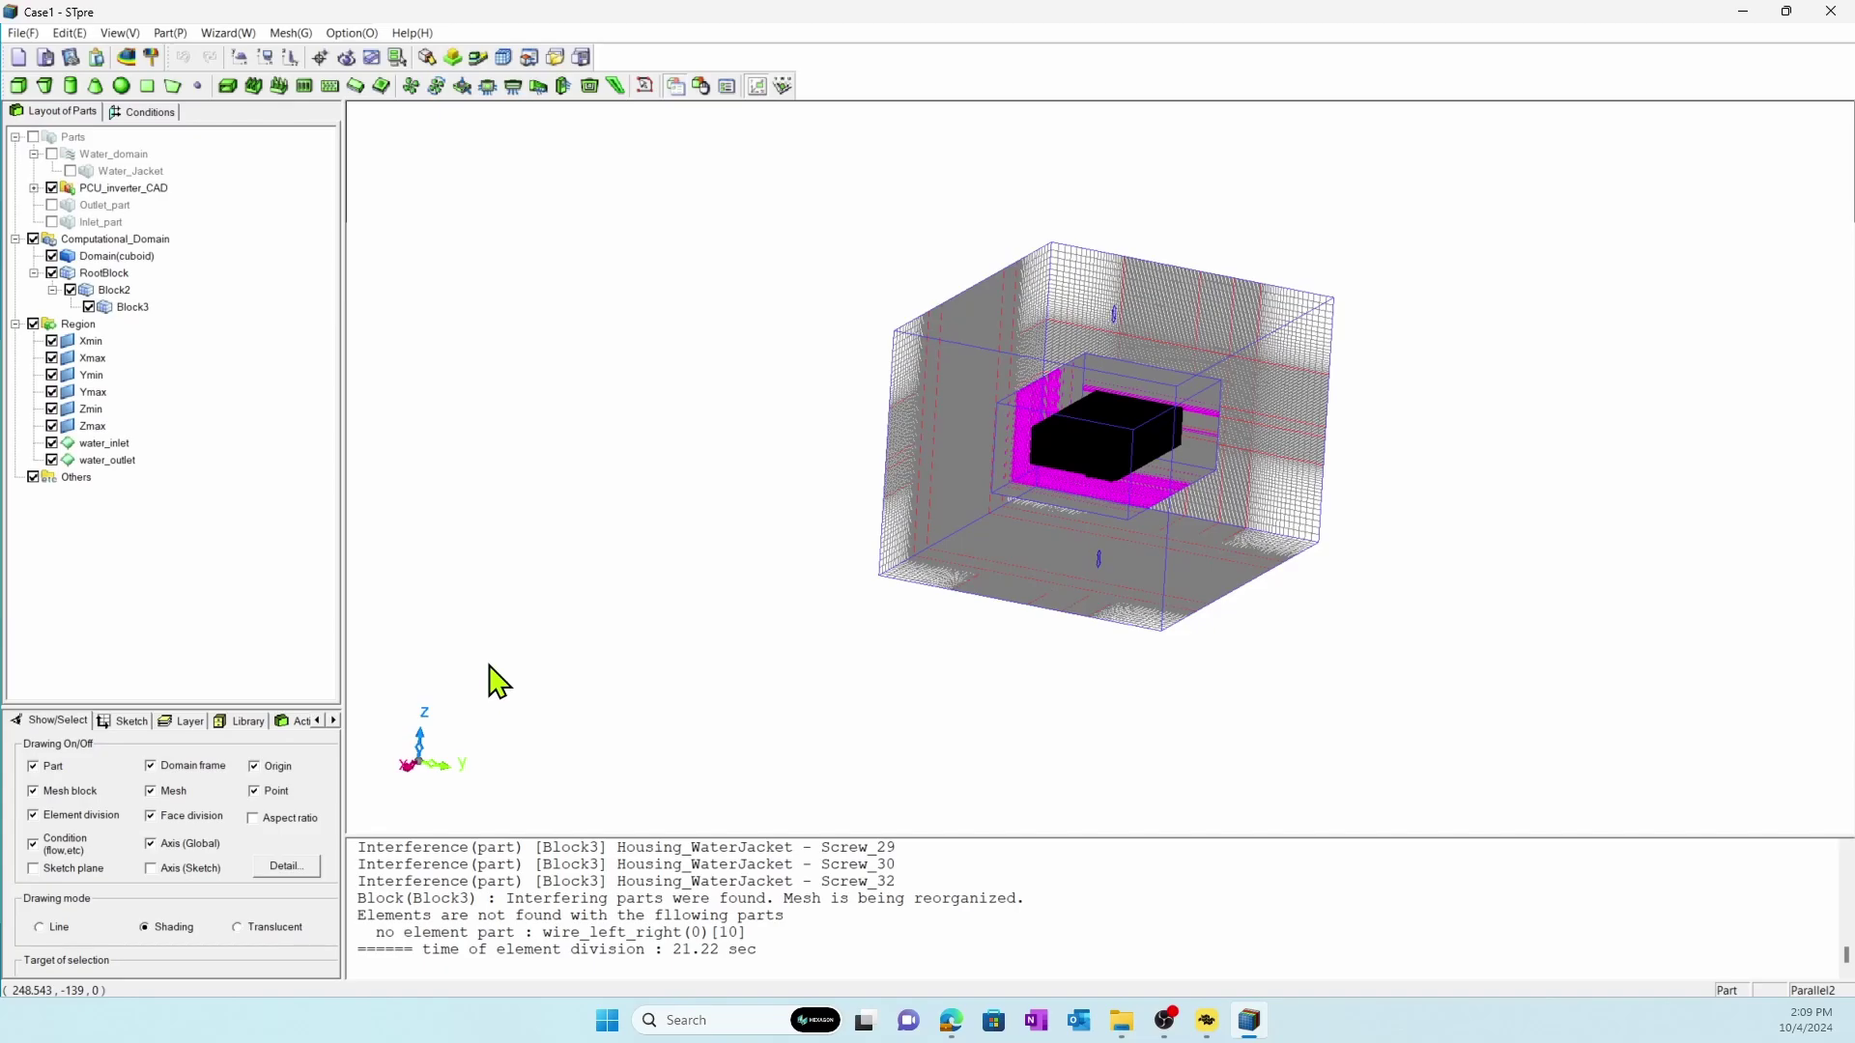
Step: Turn off the part display and hide Cover_org to expose the mesh inside the housing
left_click_drag(770, 602, 624, 652)
scroll(623, 656, "up", 5)
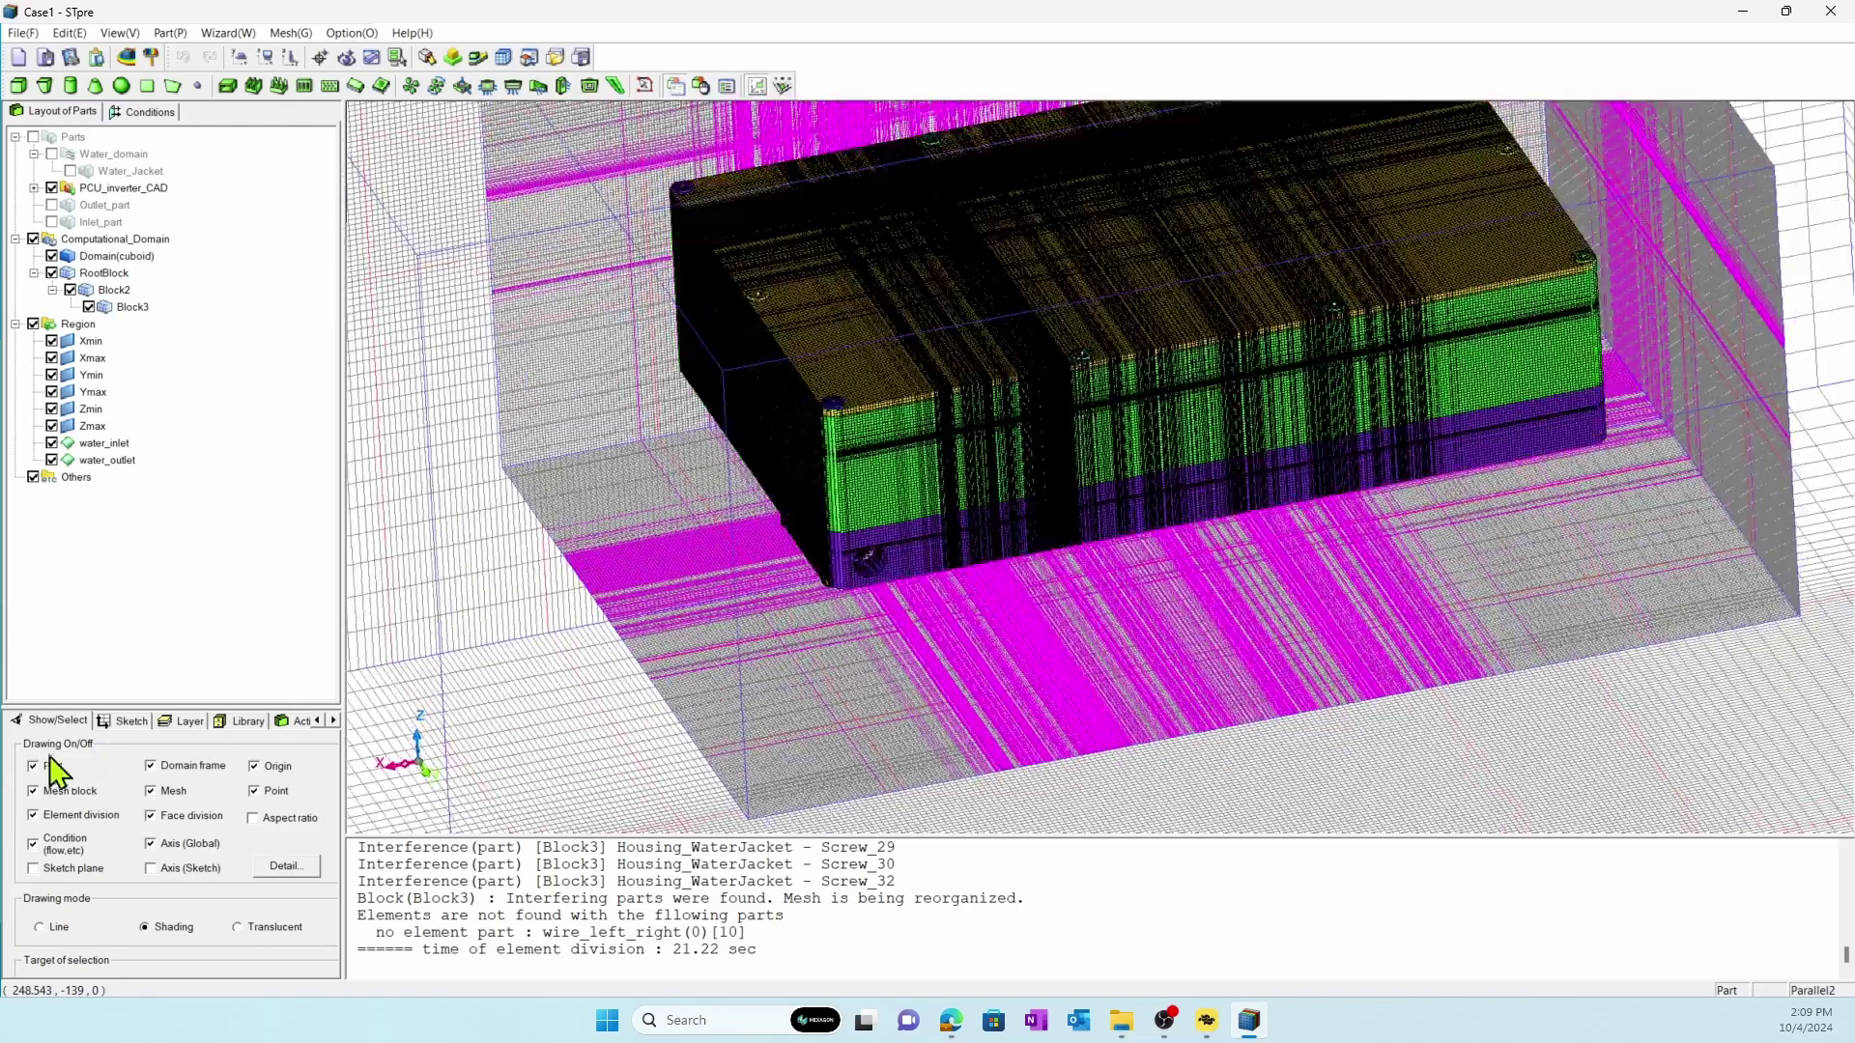
left_click(34, 766)
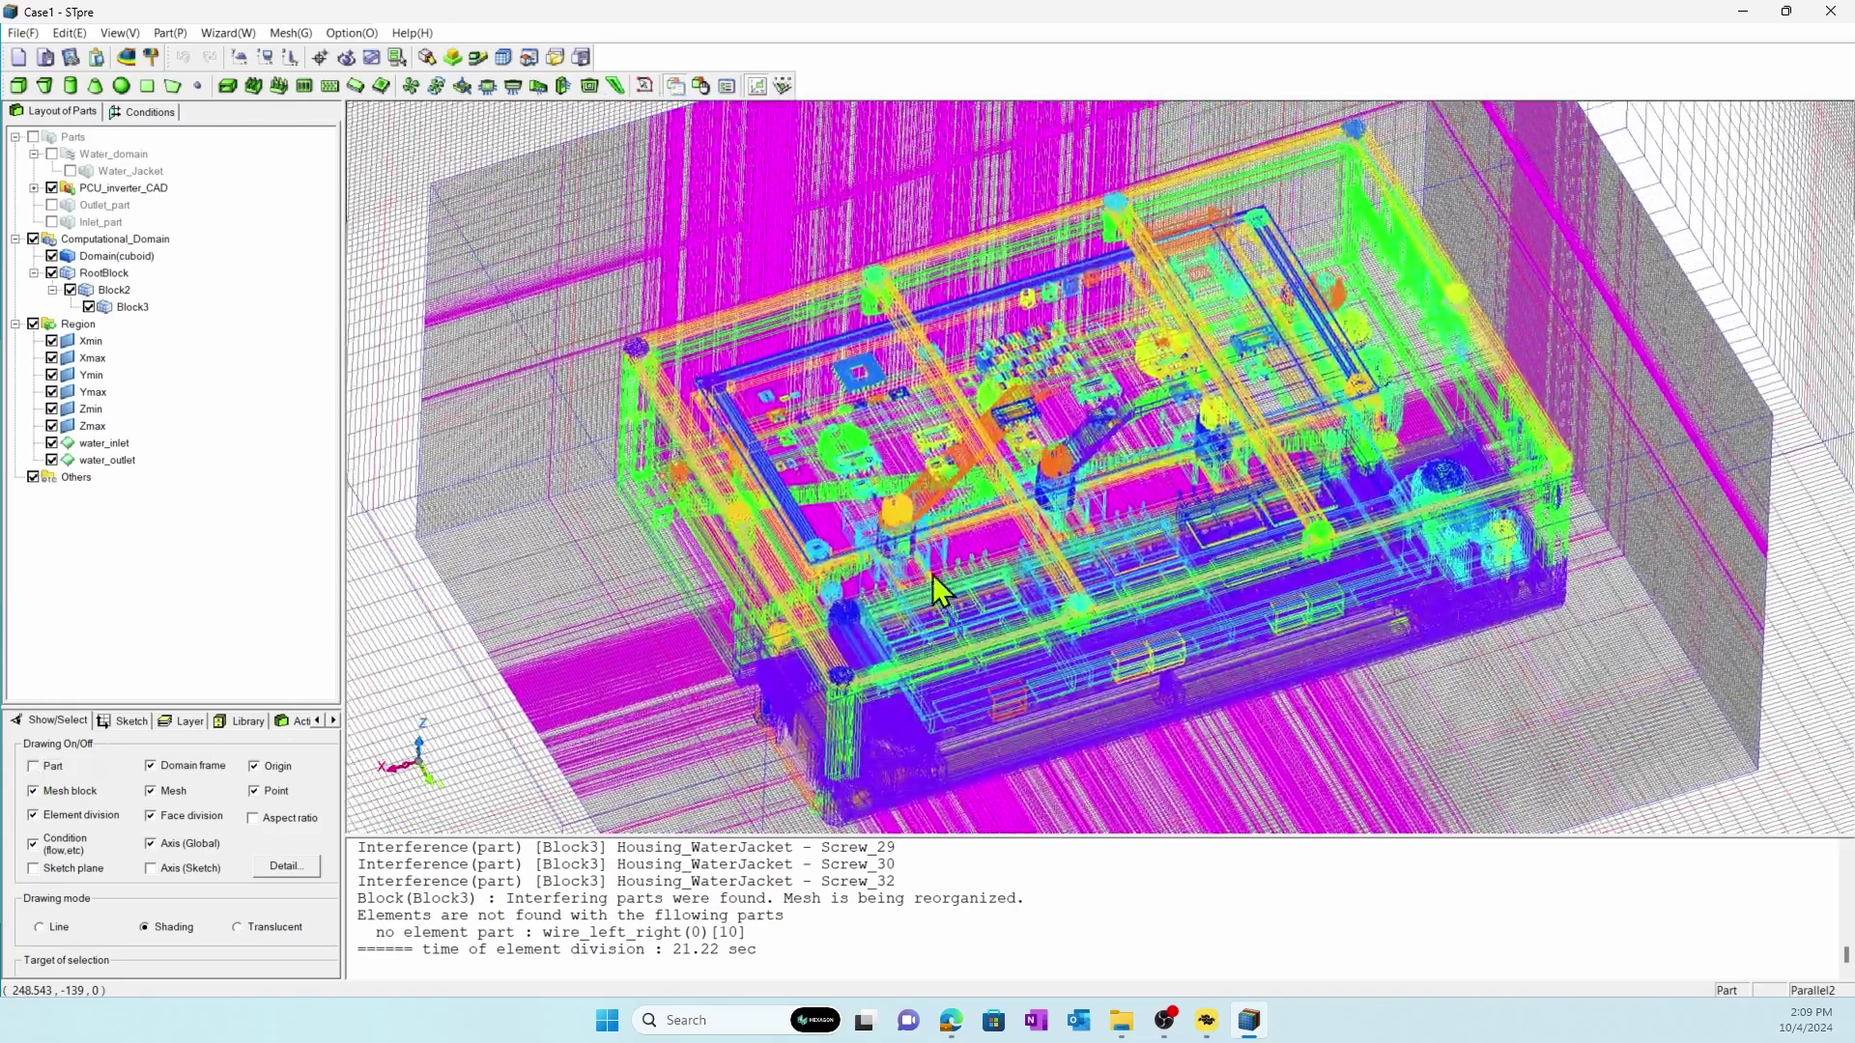
left_click(972, 506)
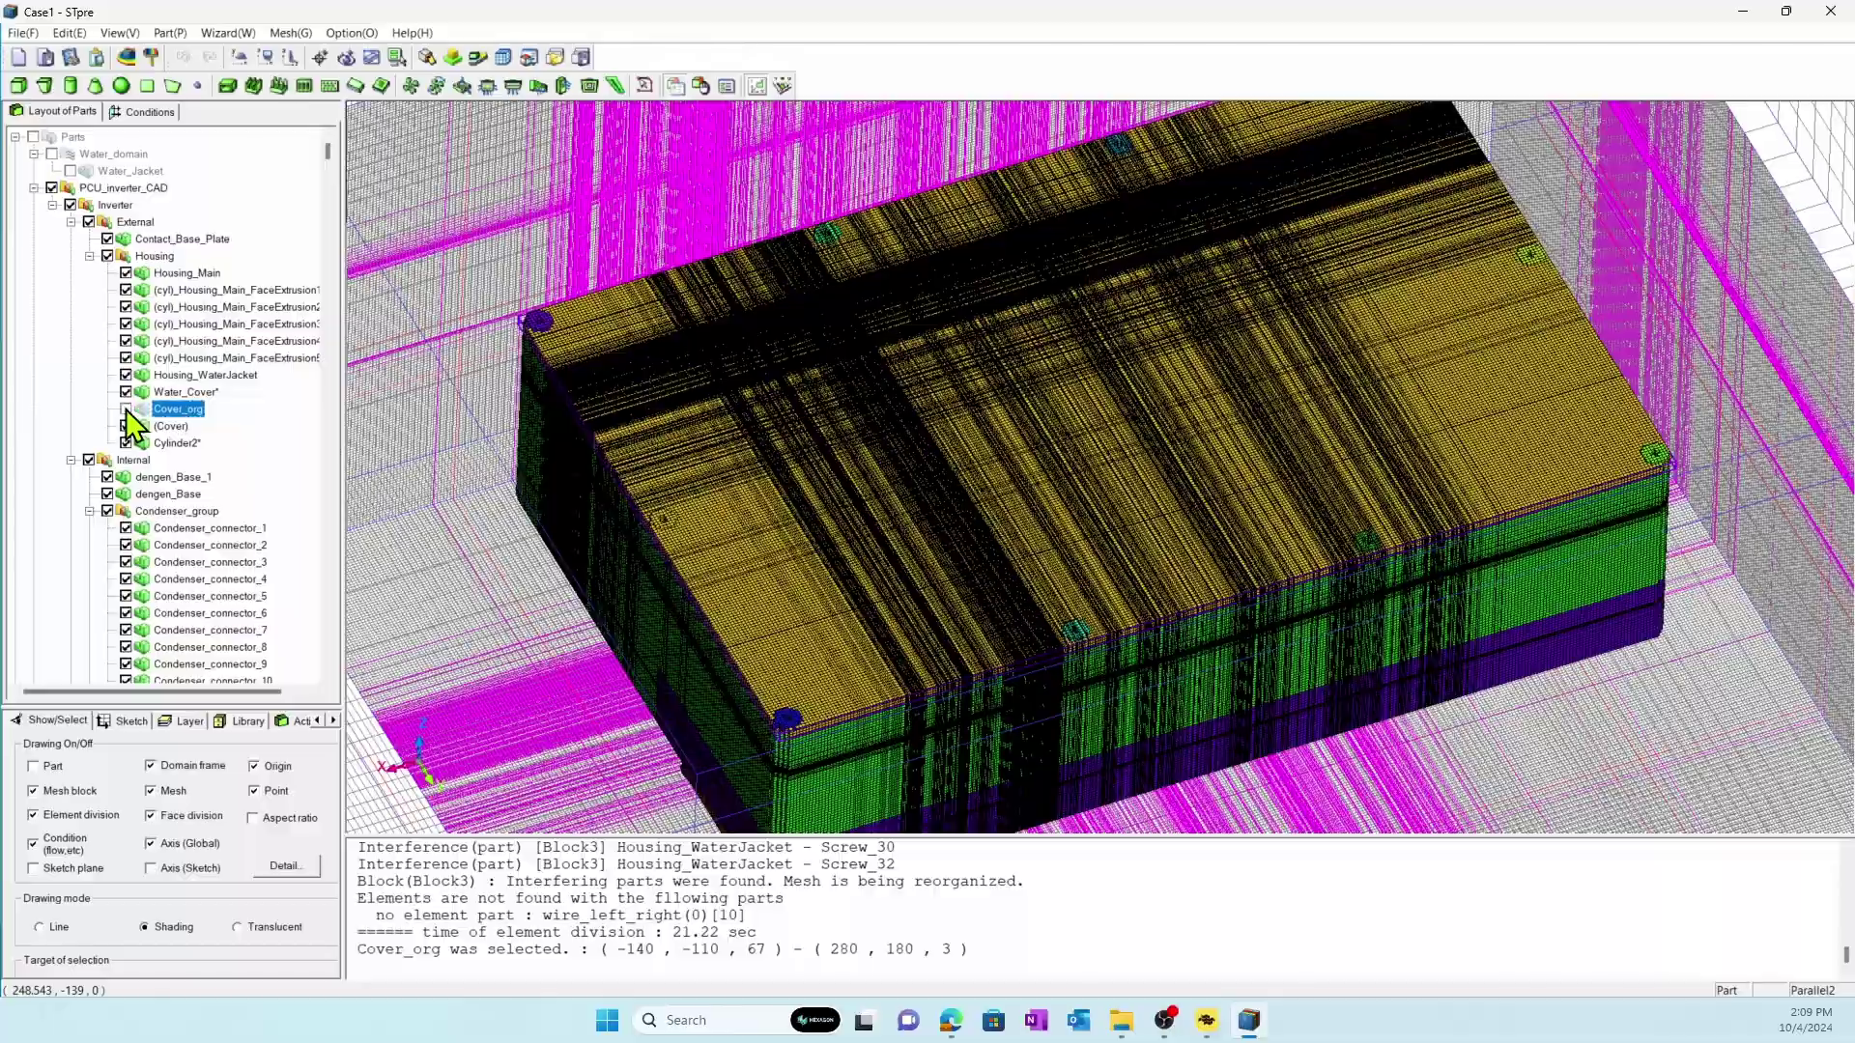
left_click(125, 409)
Step: Examine the mesh on the circuit board's chips and leads up close, and the whole open inverter
scroll(657, 530, "up", 5)
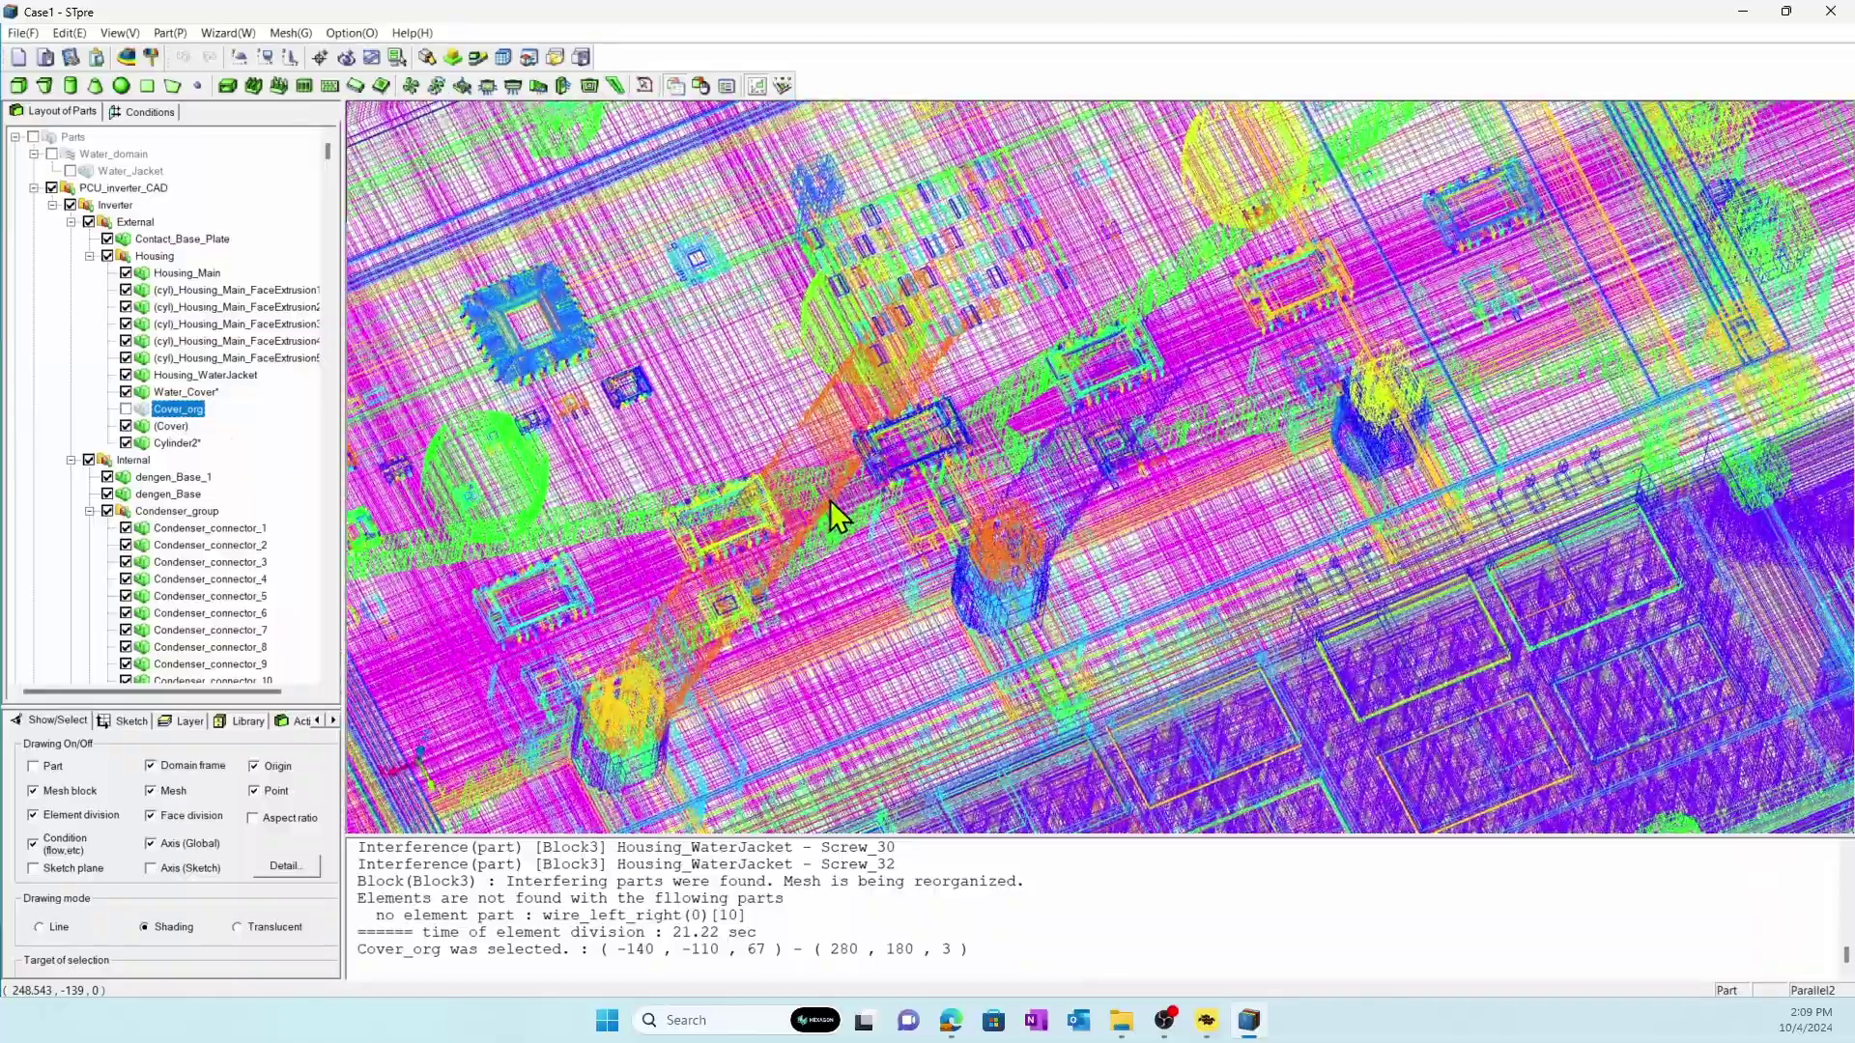
scroll(837, 502, "up", 5)
right_click_drag(869, 450, 1097, 501)
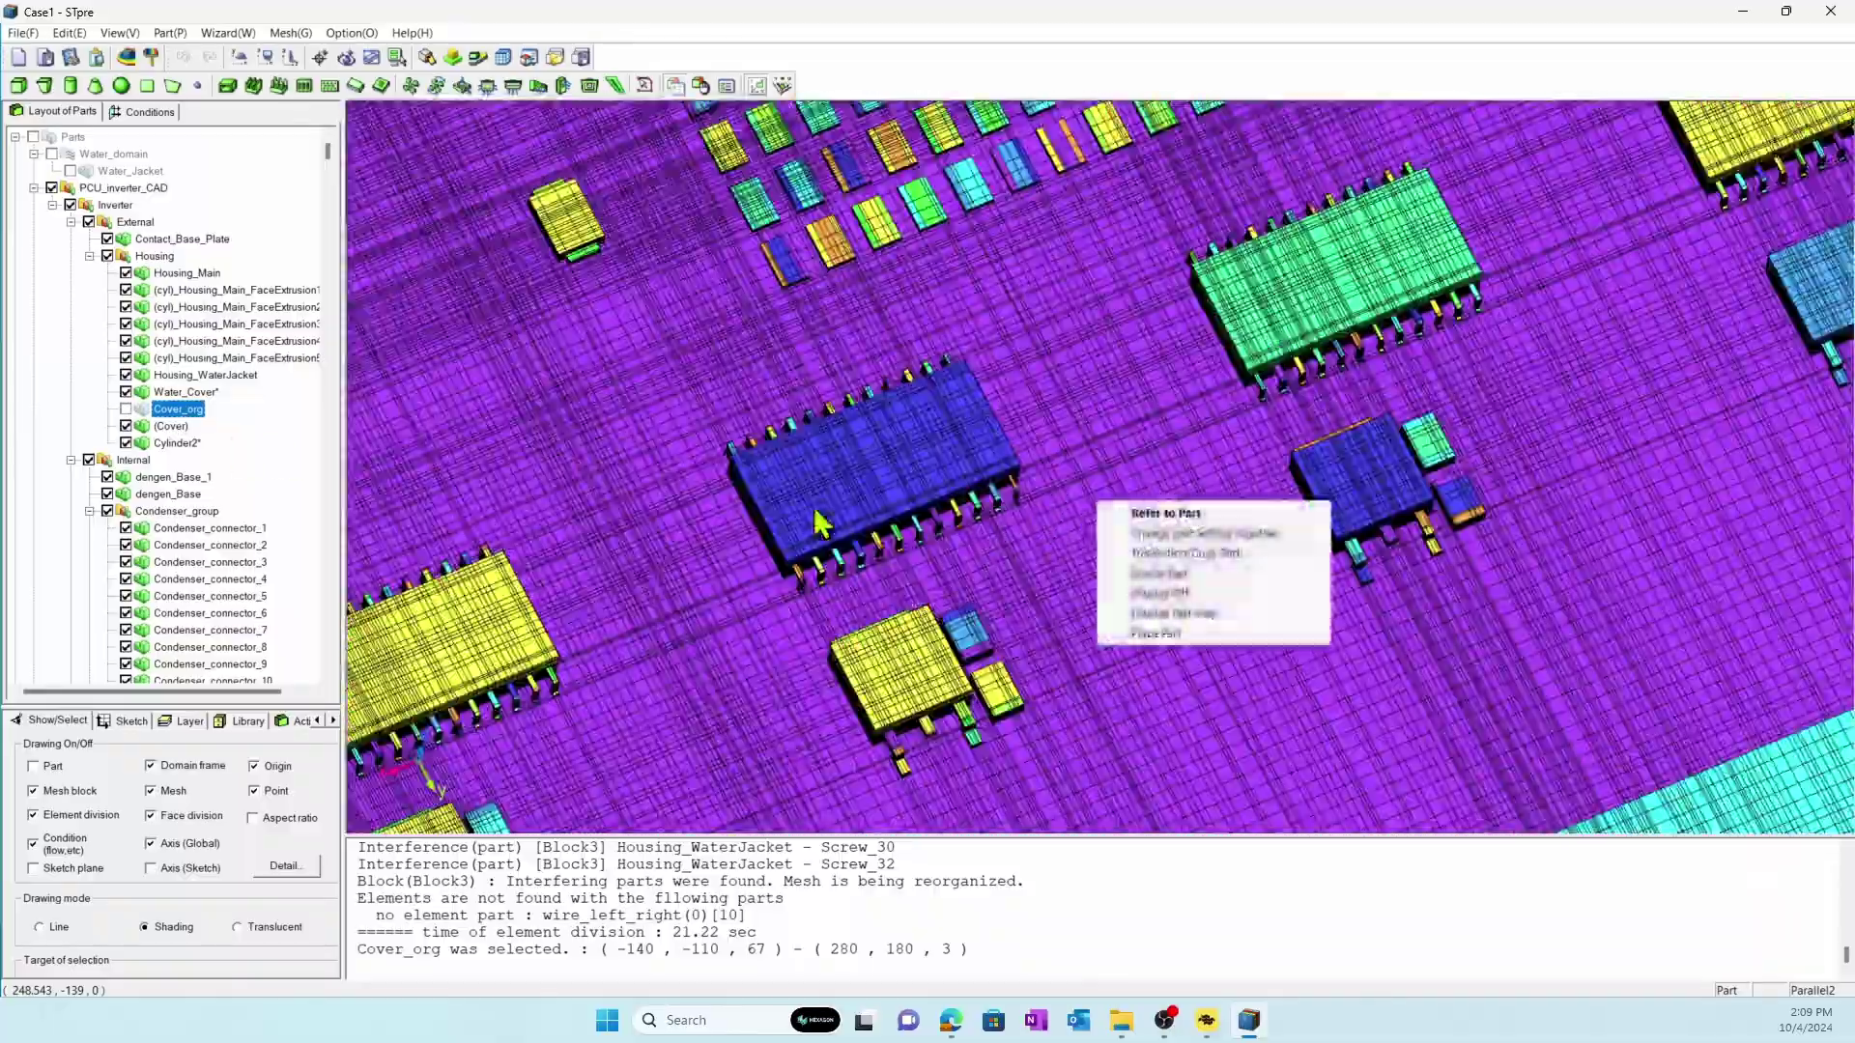
right_click_drag(798, 508, 1311, 462)
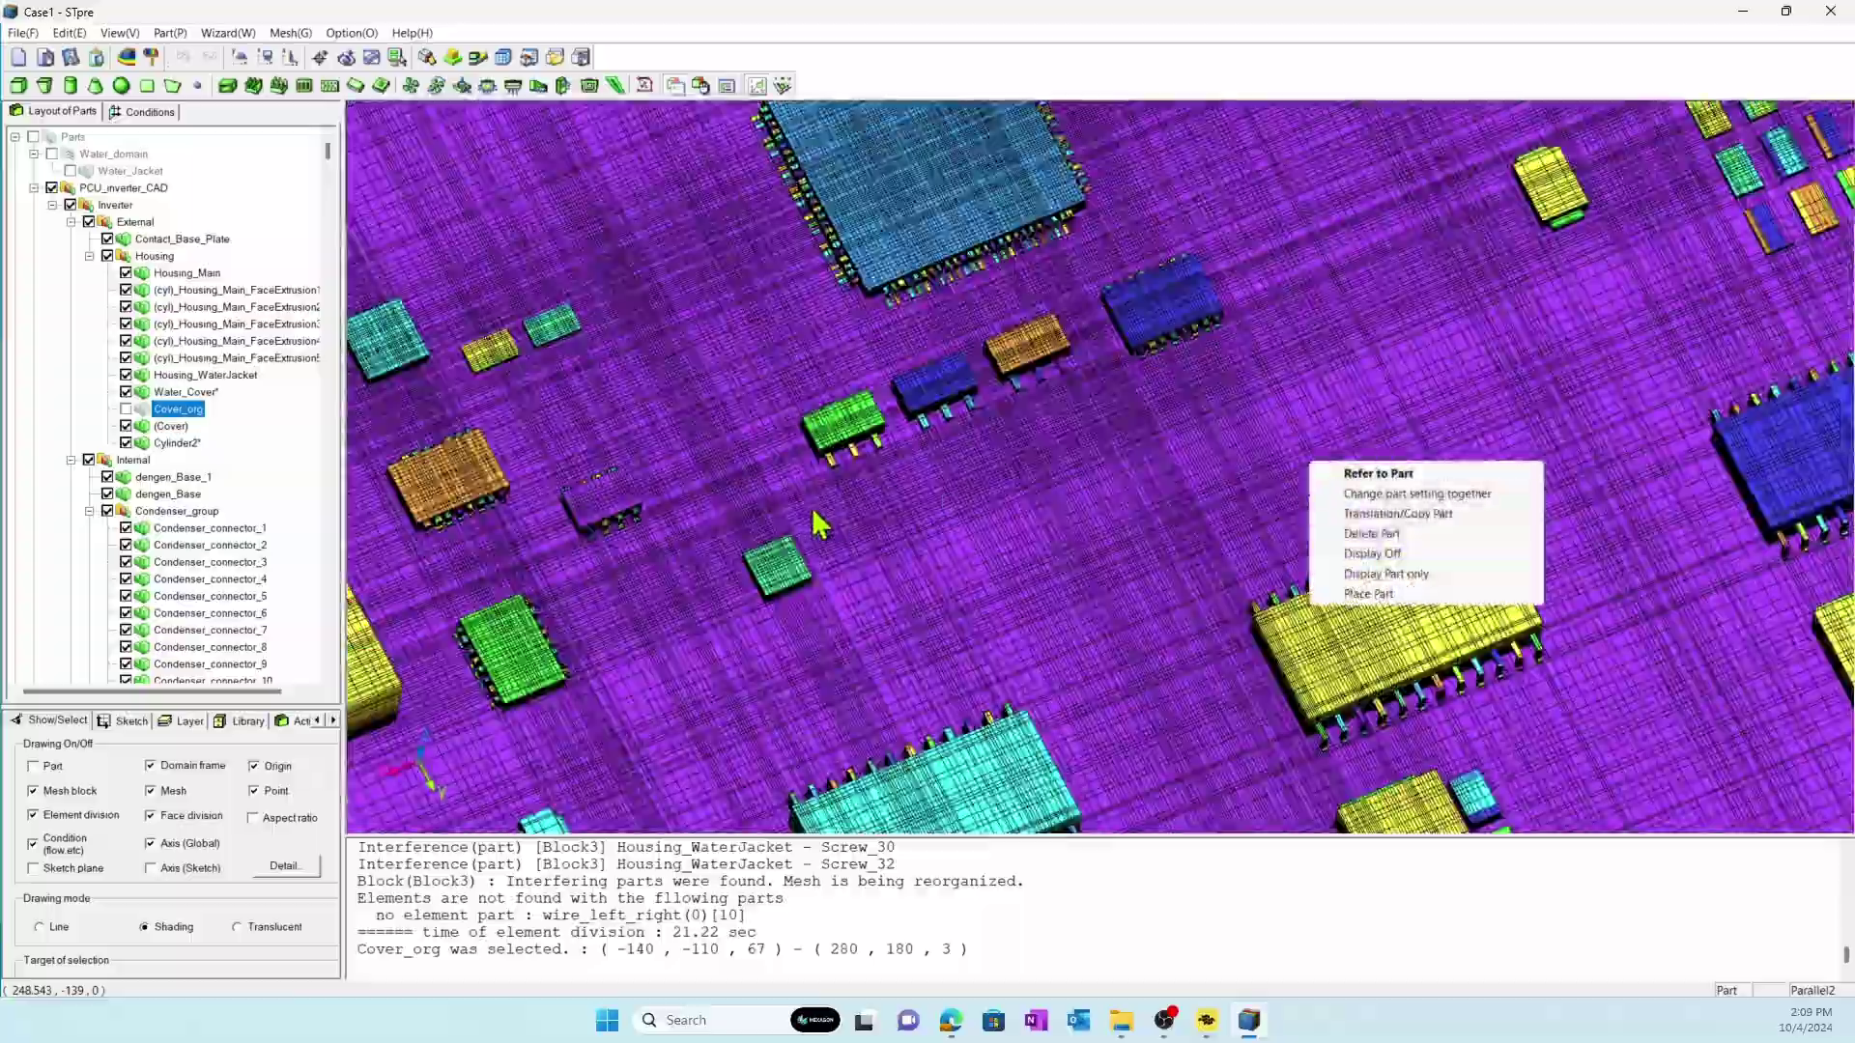
left_click(813, 511)
scroll(1133, 467, "up", 5)
scroll(1171, 466, "down", 3)
right_click_drag(903, 460, 1380, 480)
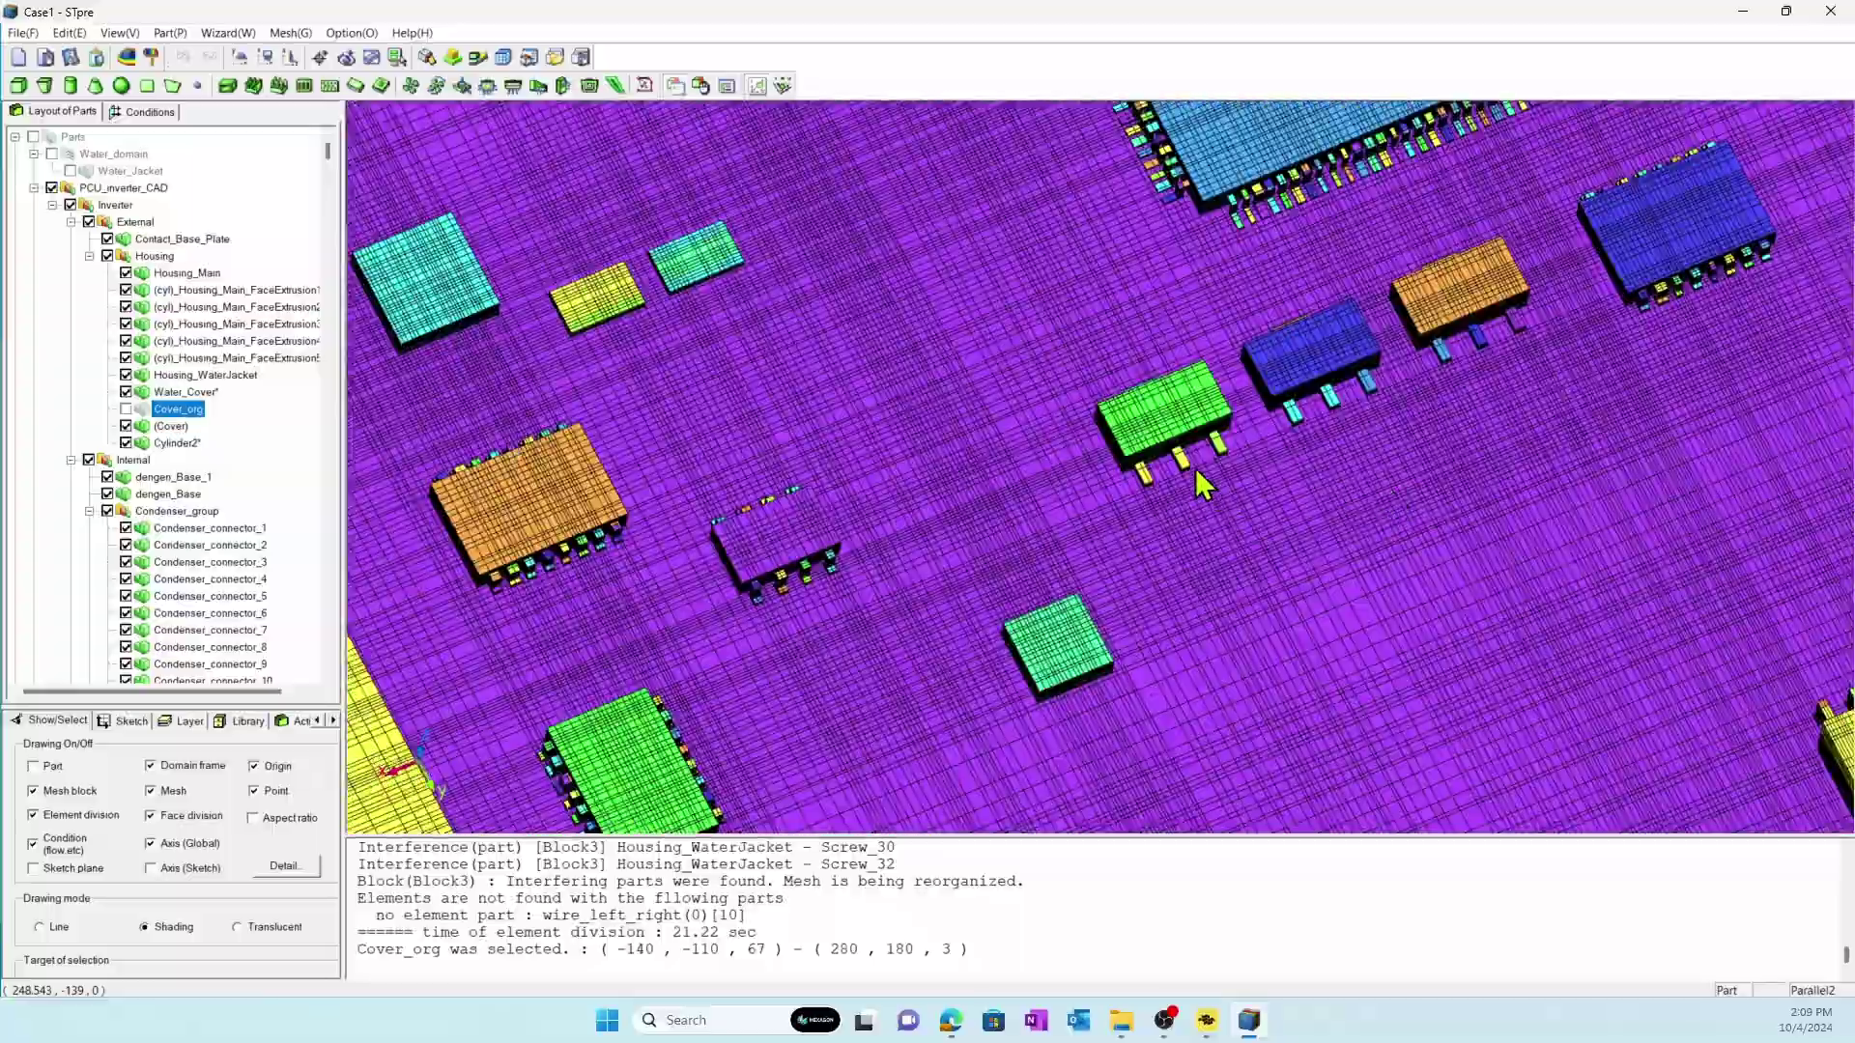
right_click_drag(1195, 471, 1110, 625)
scroll(1232, 553, "up", 4)
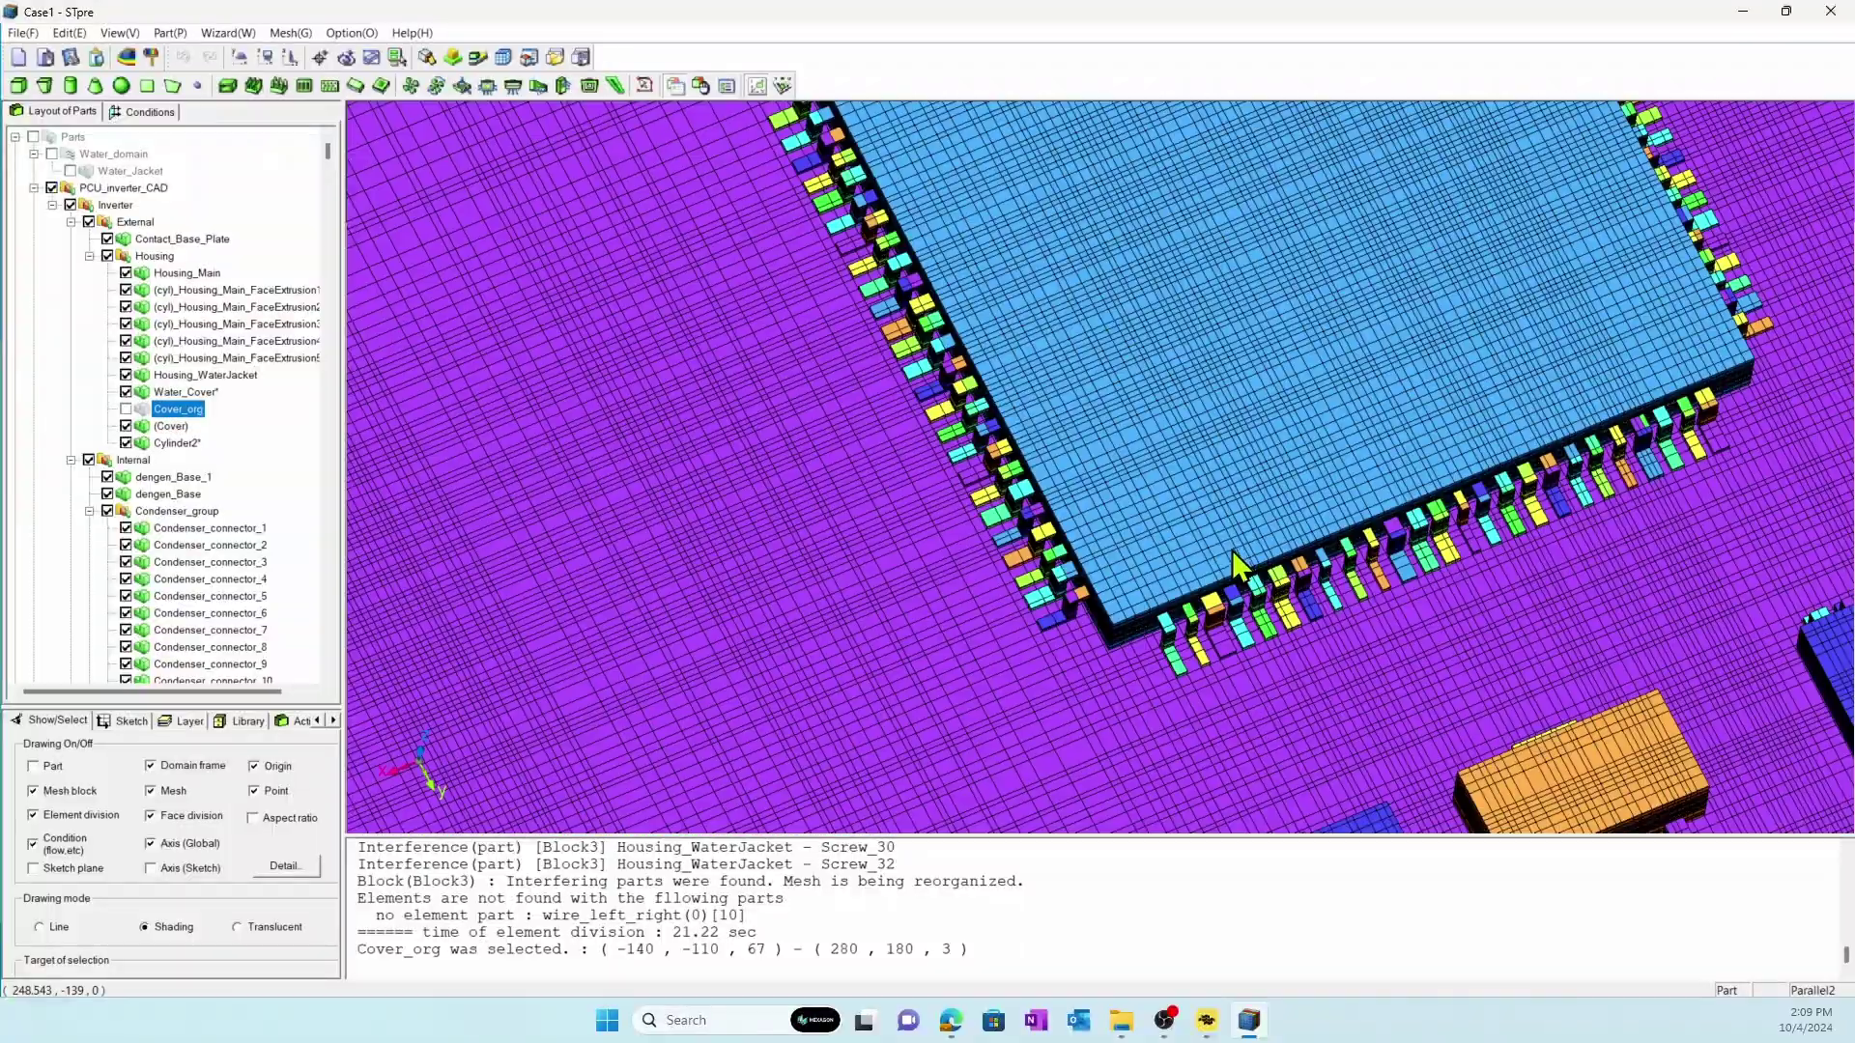
scroll(1234, 565, "down", 8)
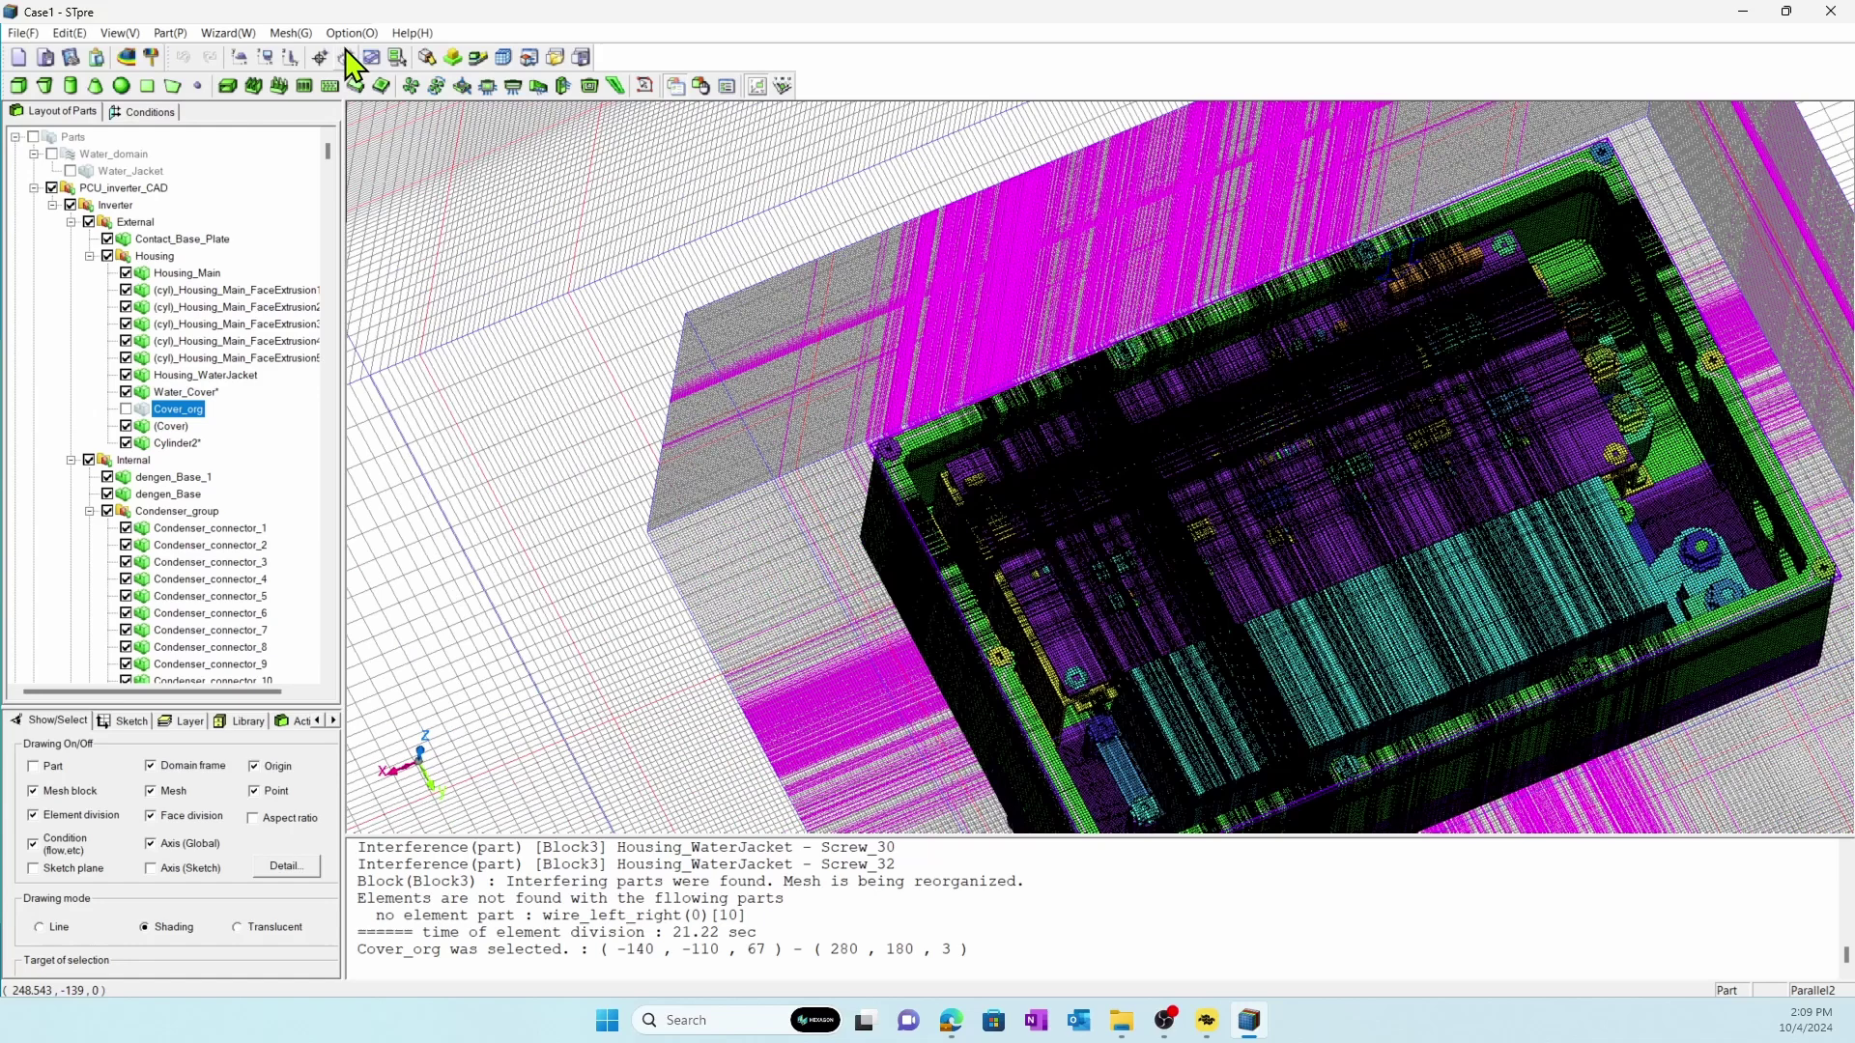
Step: Show the element cross-section normal to the Y axis at position 86 and examine the mesh through the housing
left_click(287, 34)
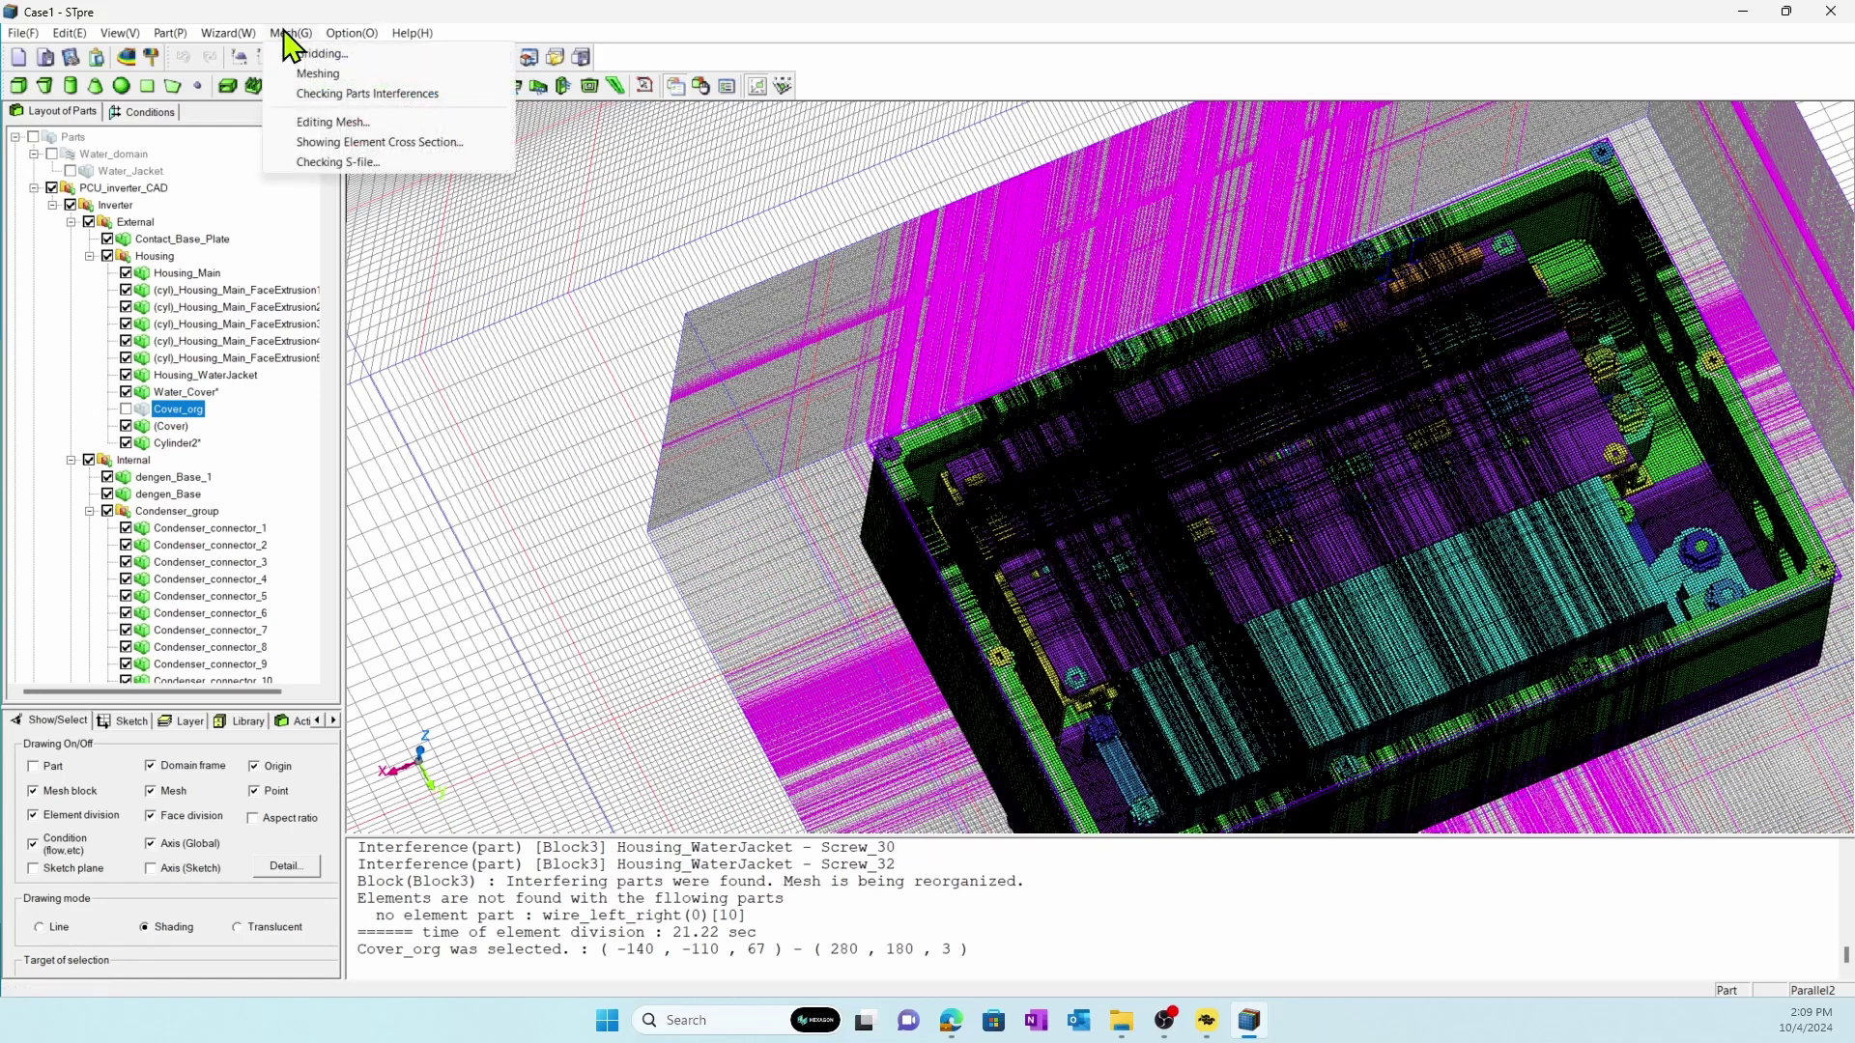
left_click(325, 143)
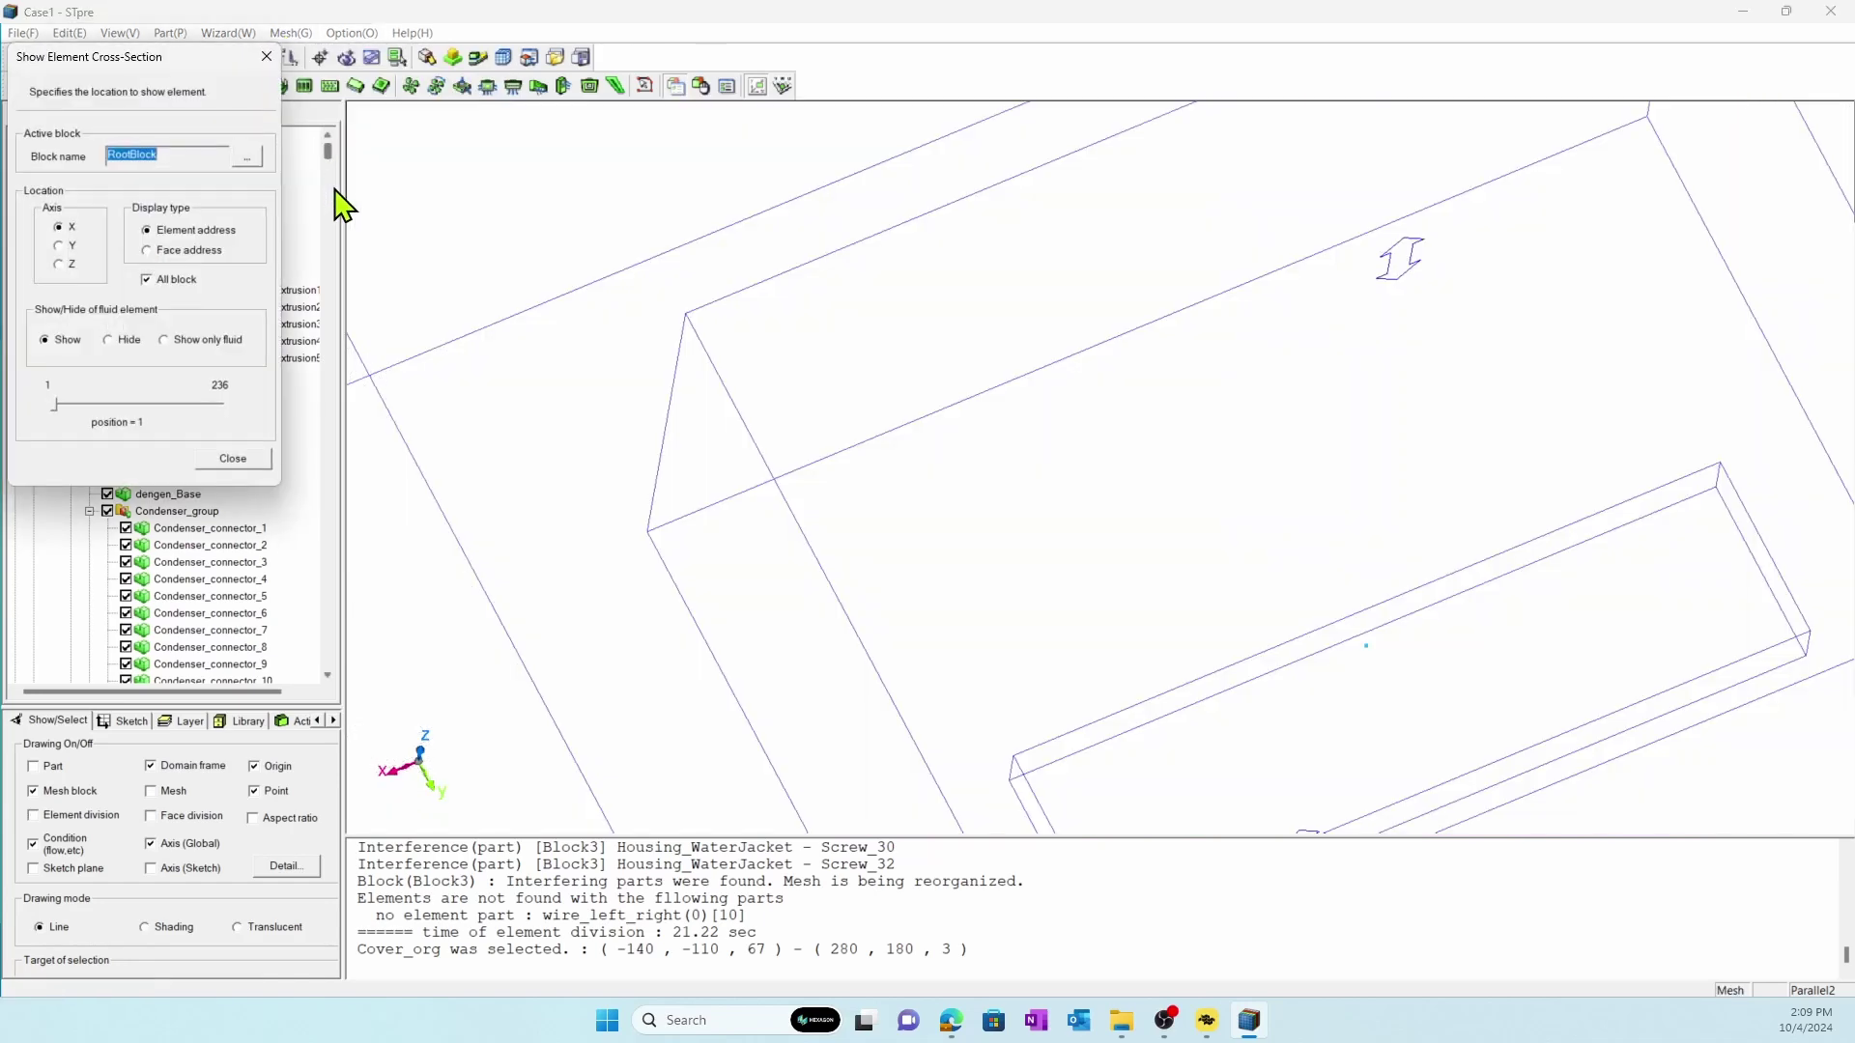
left_click(61, 247)
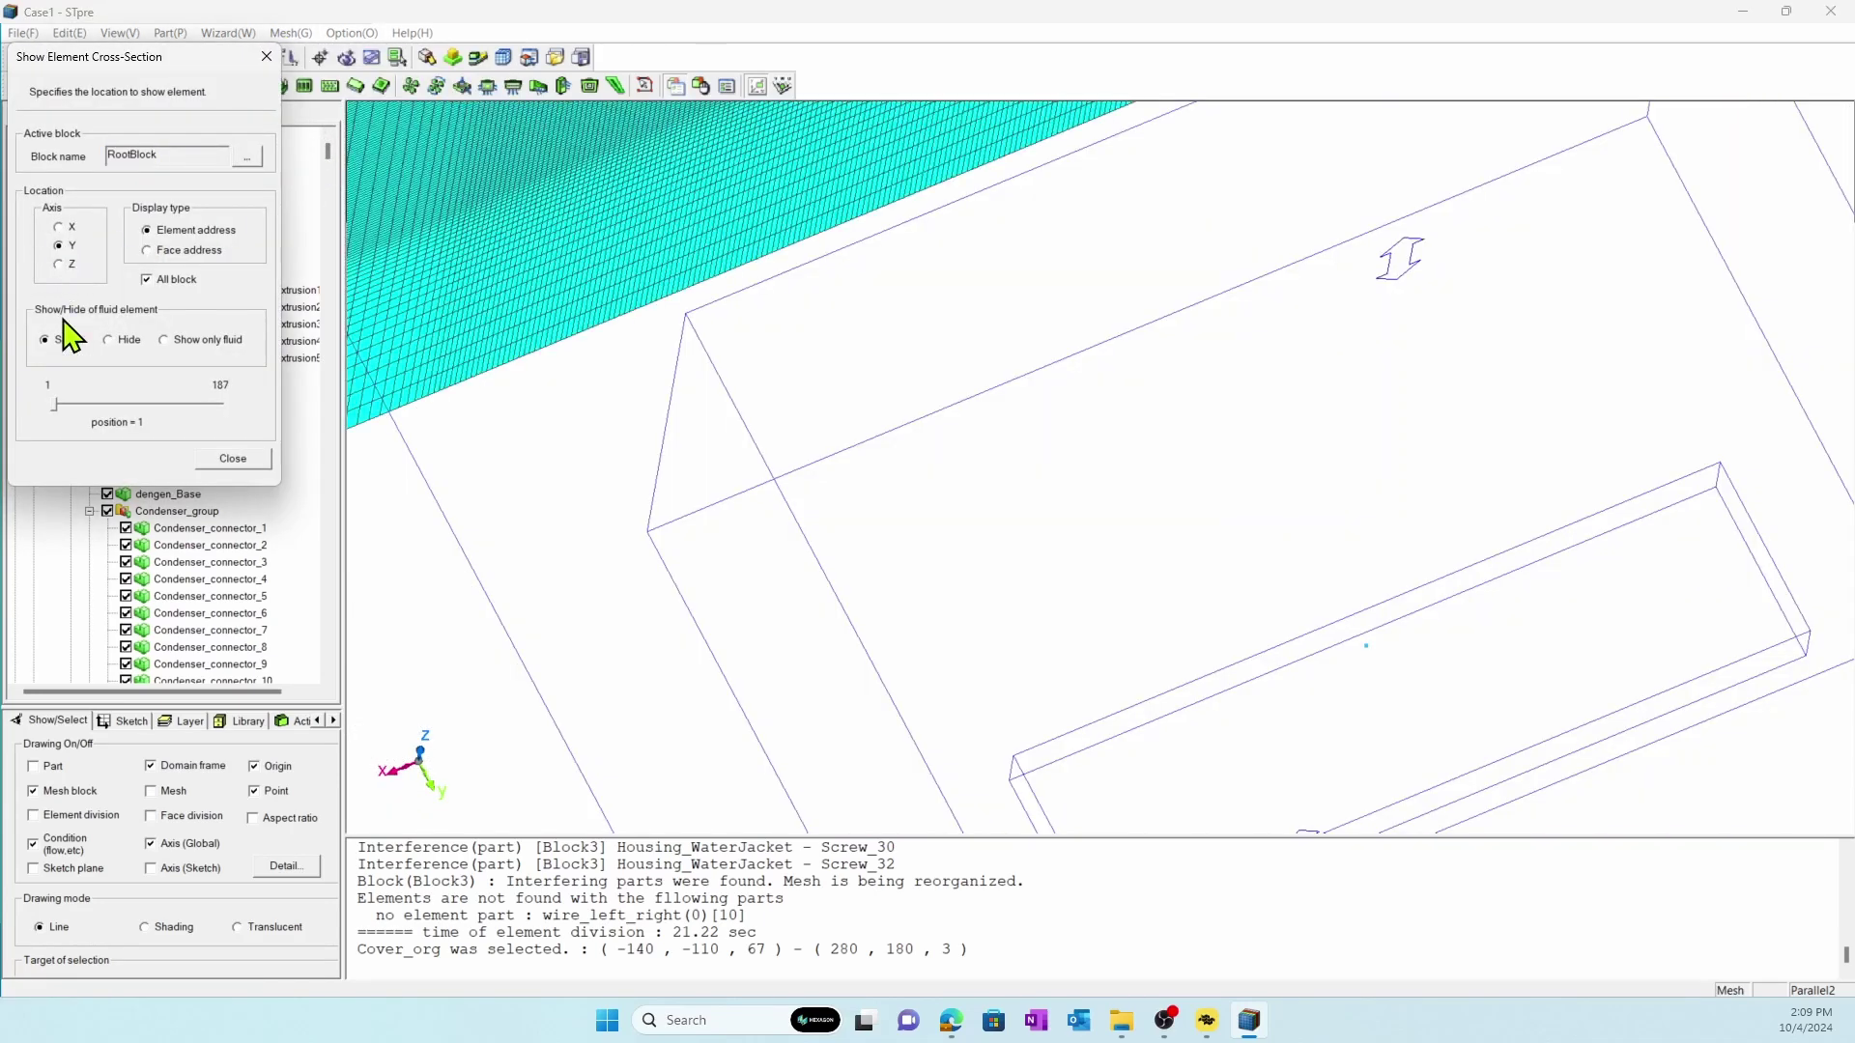
left_click_drag(55, 406, 138, 412)
scroll(870, 517, "up", 5)
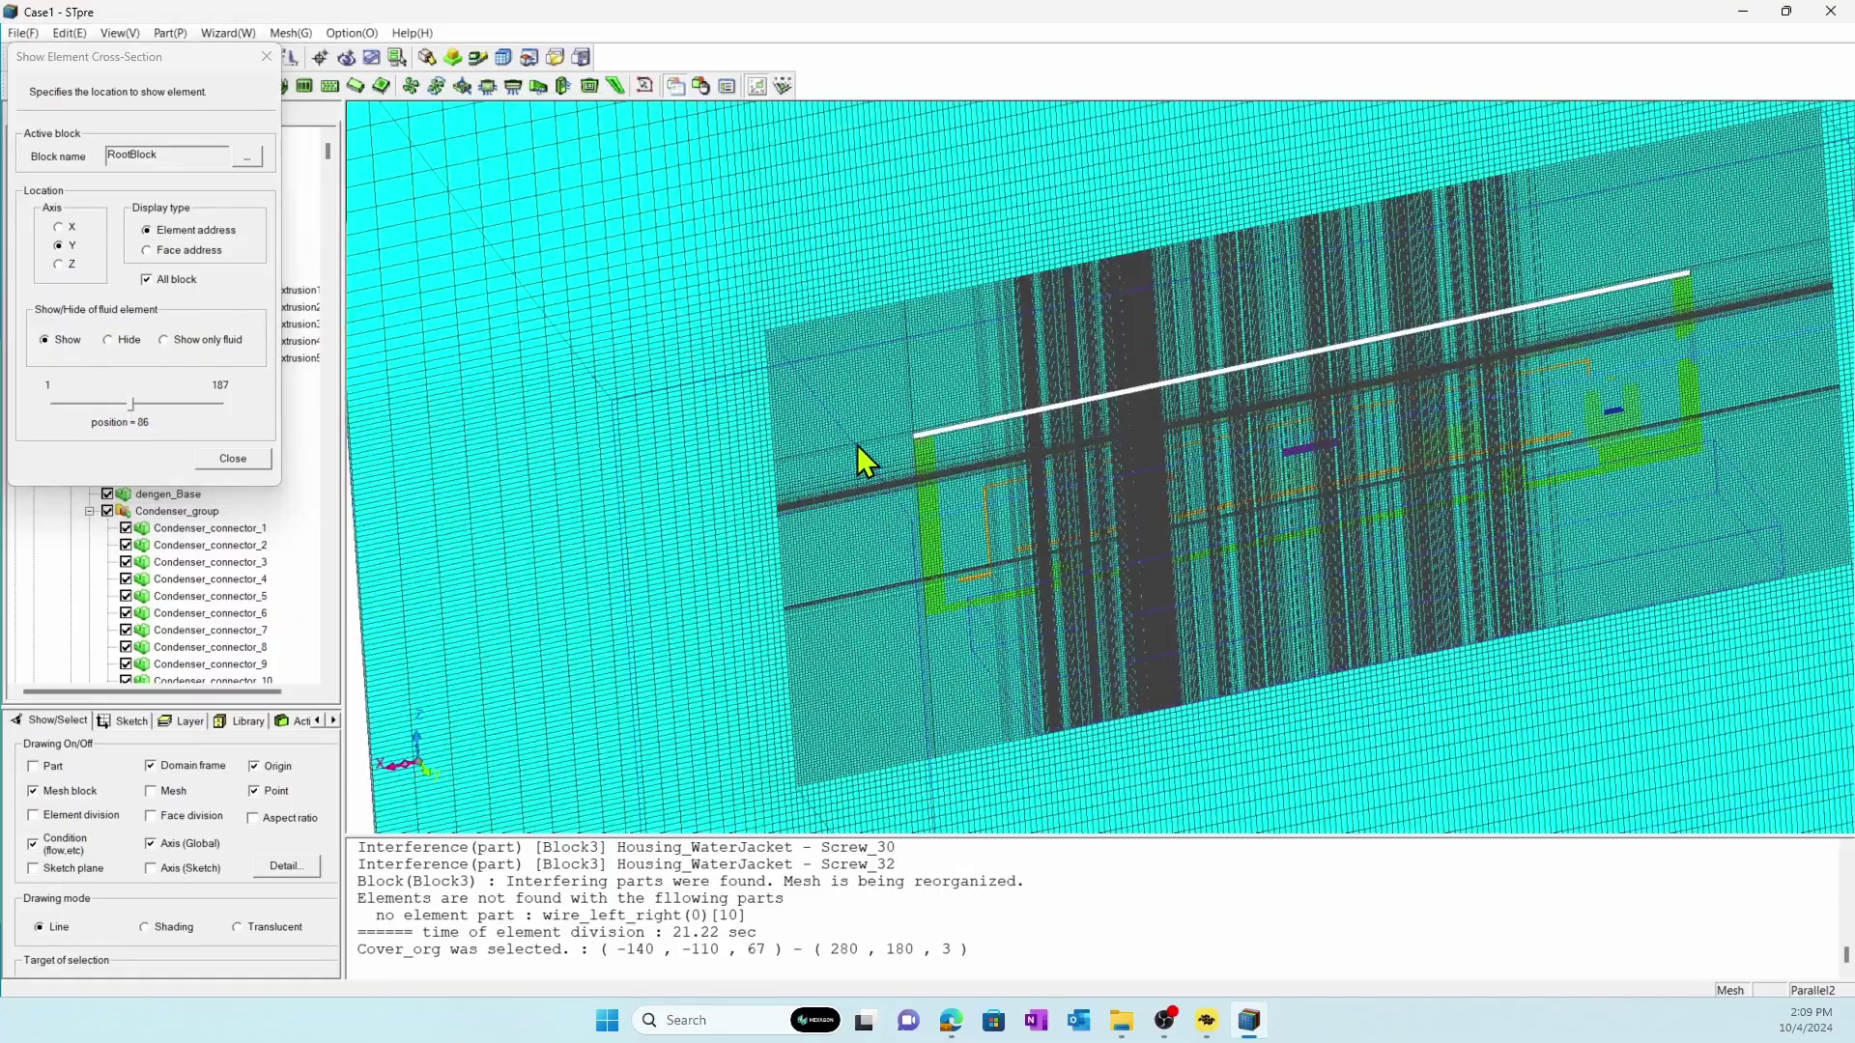
scroll(1130, 493, "up", 5)
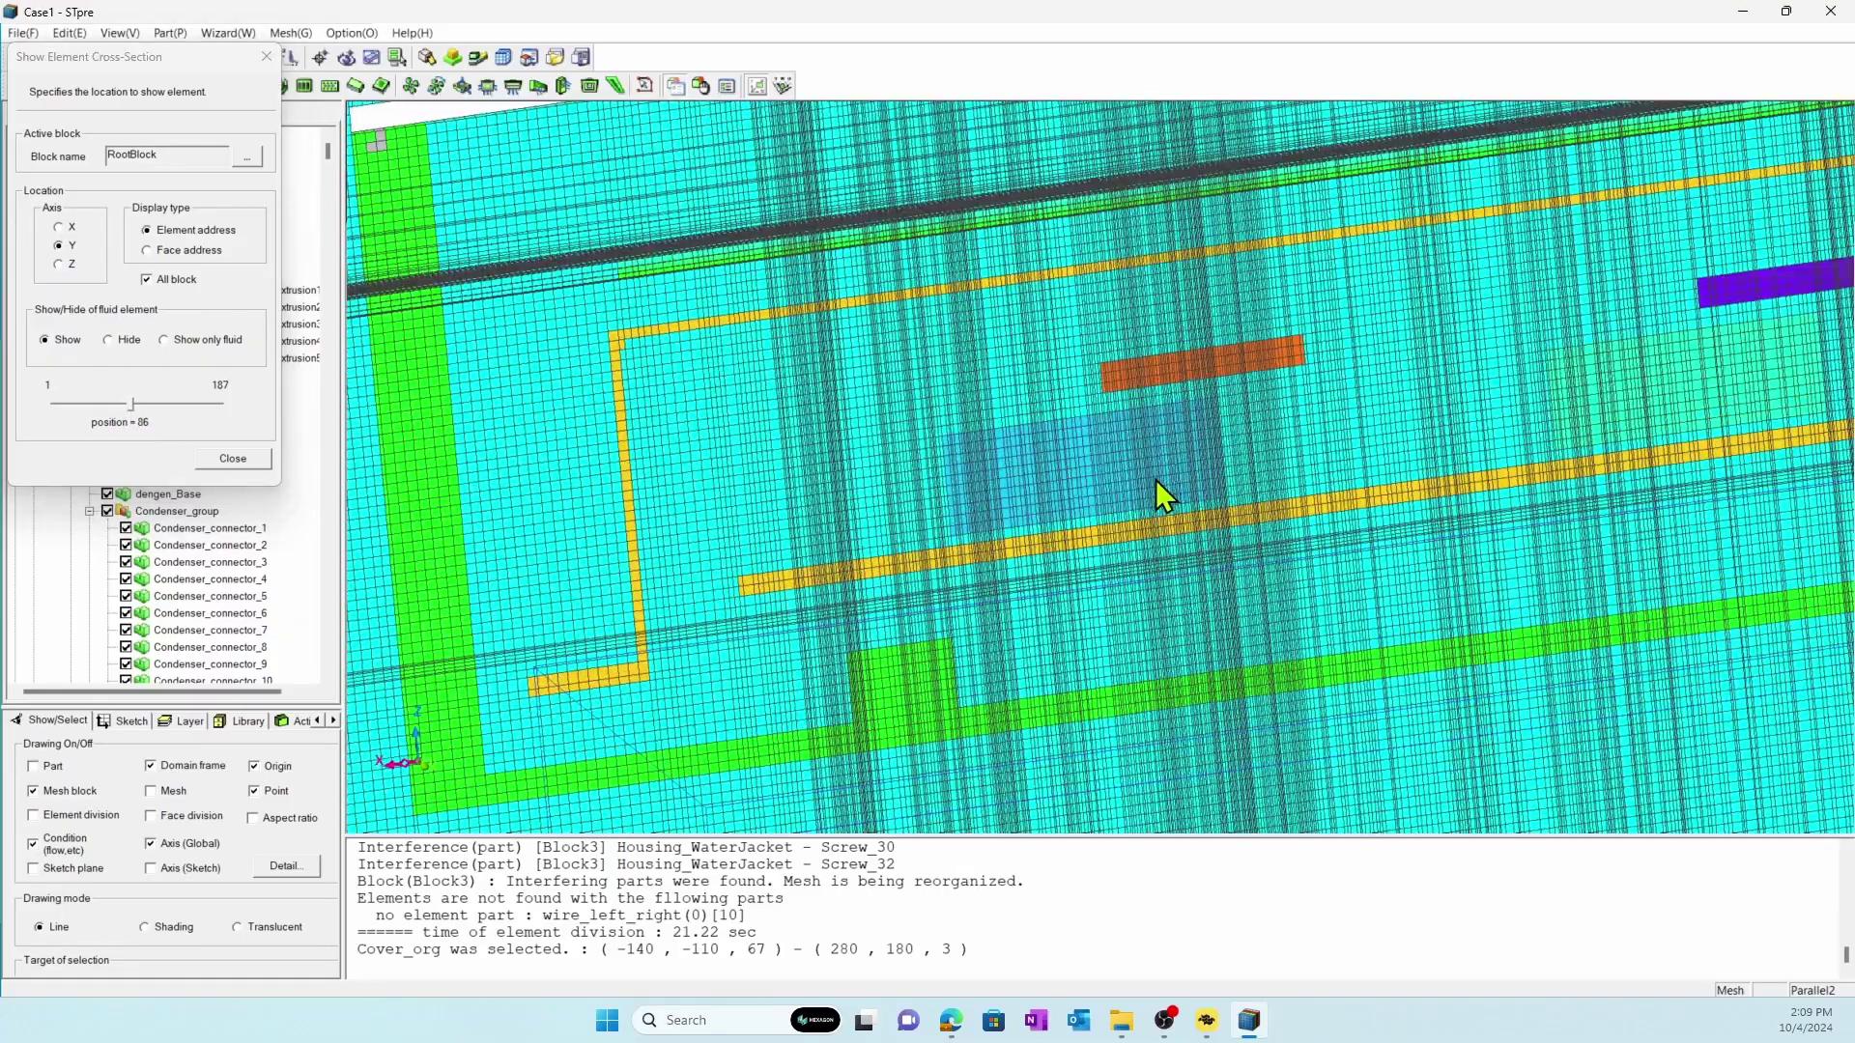
scroll(987, 475, "down", 3)
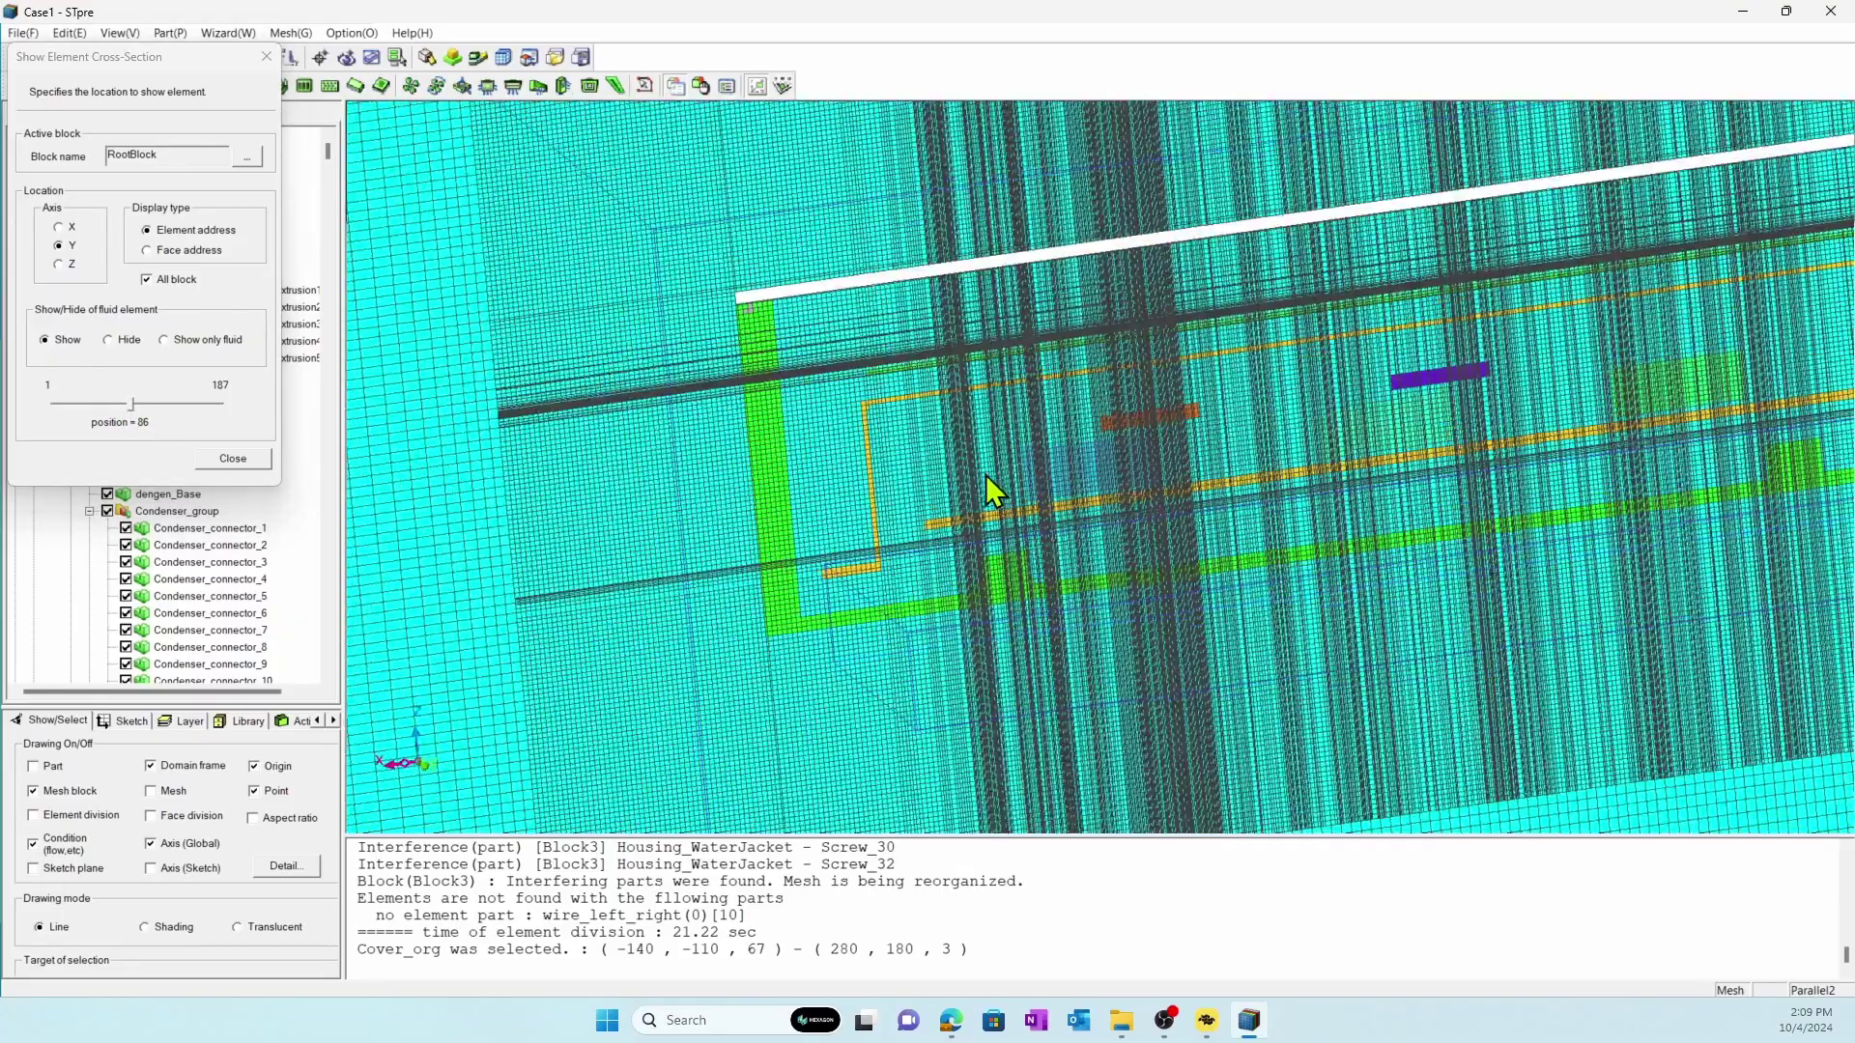
Step: Examine the element cross-section normal to the Z axis at position 55, then close the cross-section display
left_click(64, 265)
left_click_drag(56, 402, 123, 411)
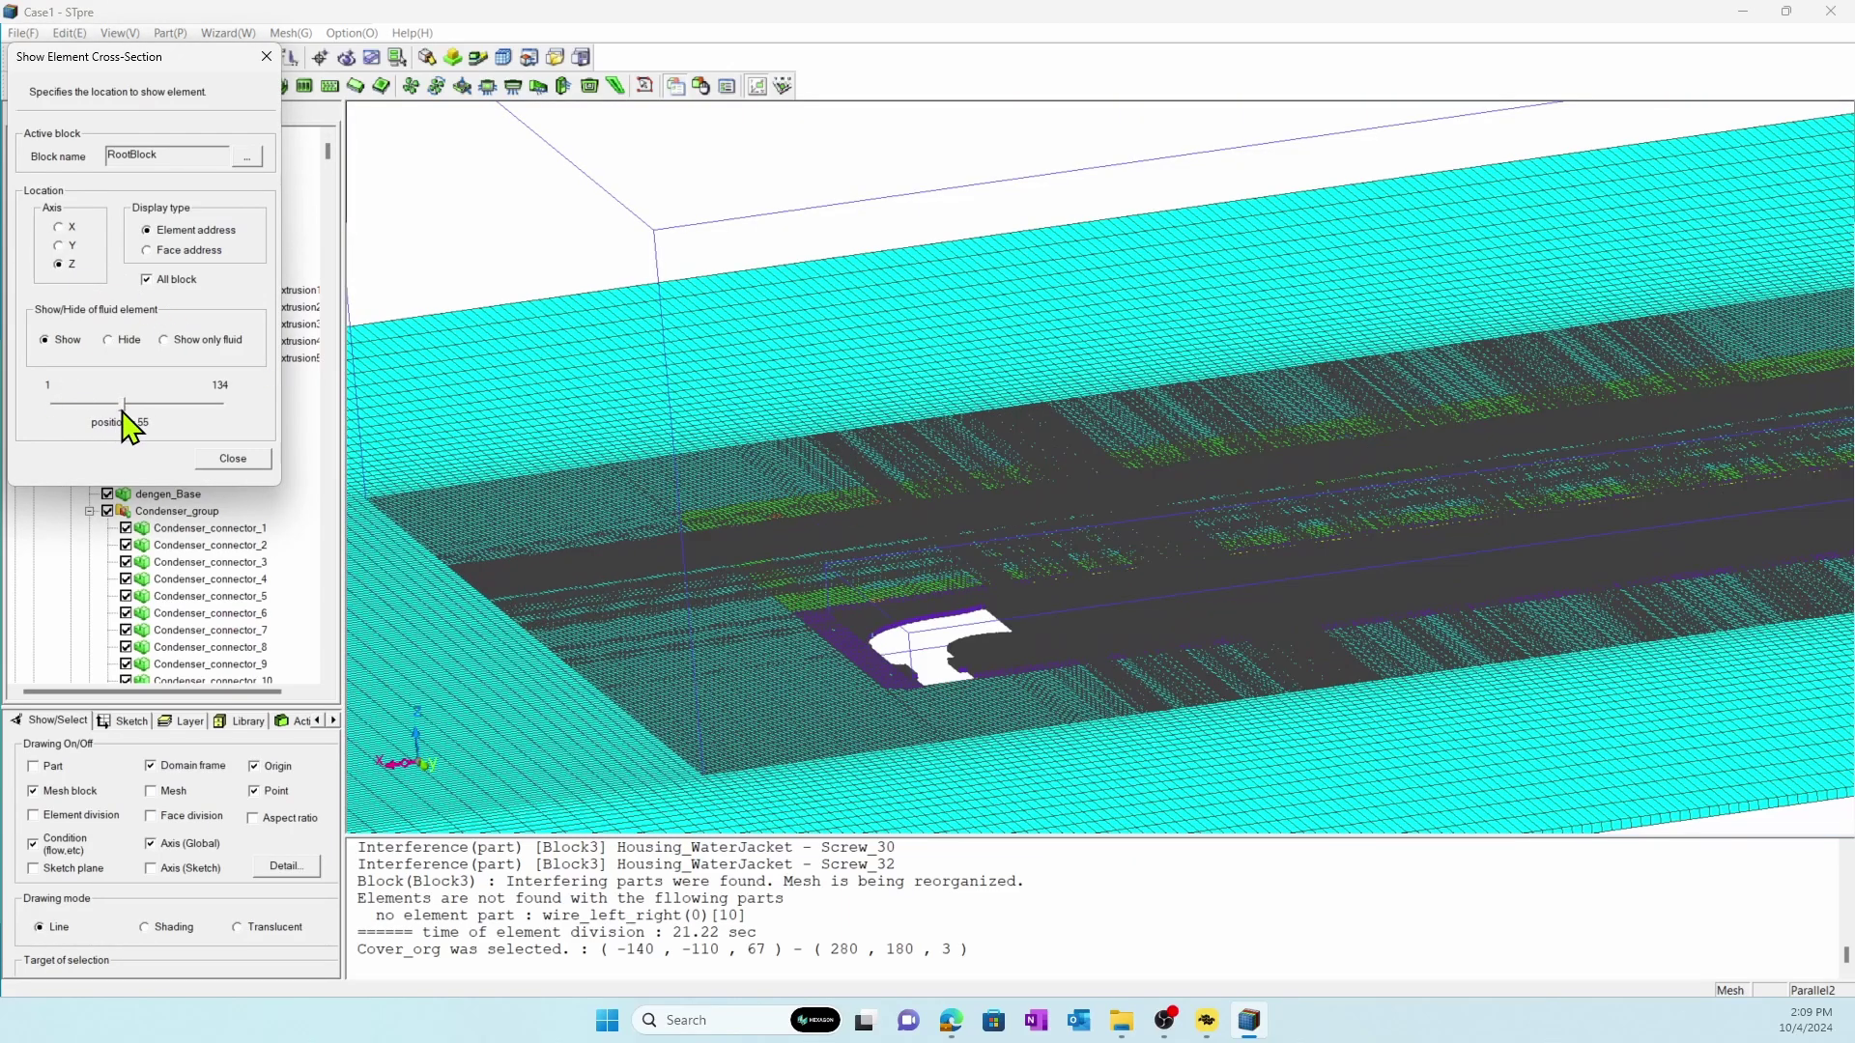
middle_click_drag(1241, 579, 878, 408)
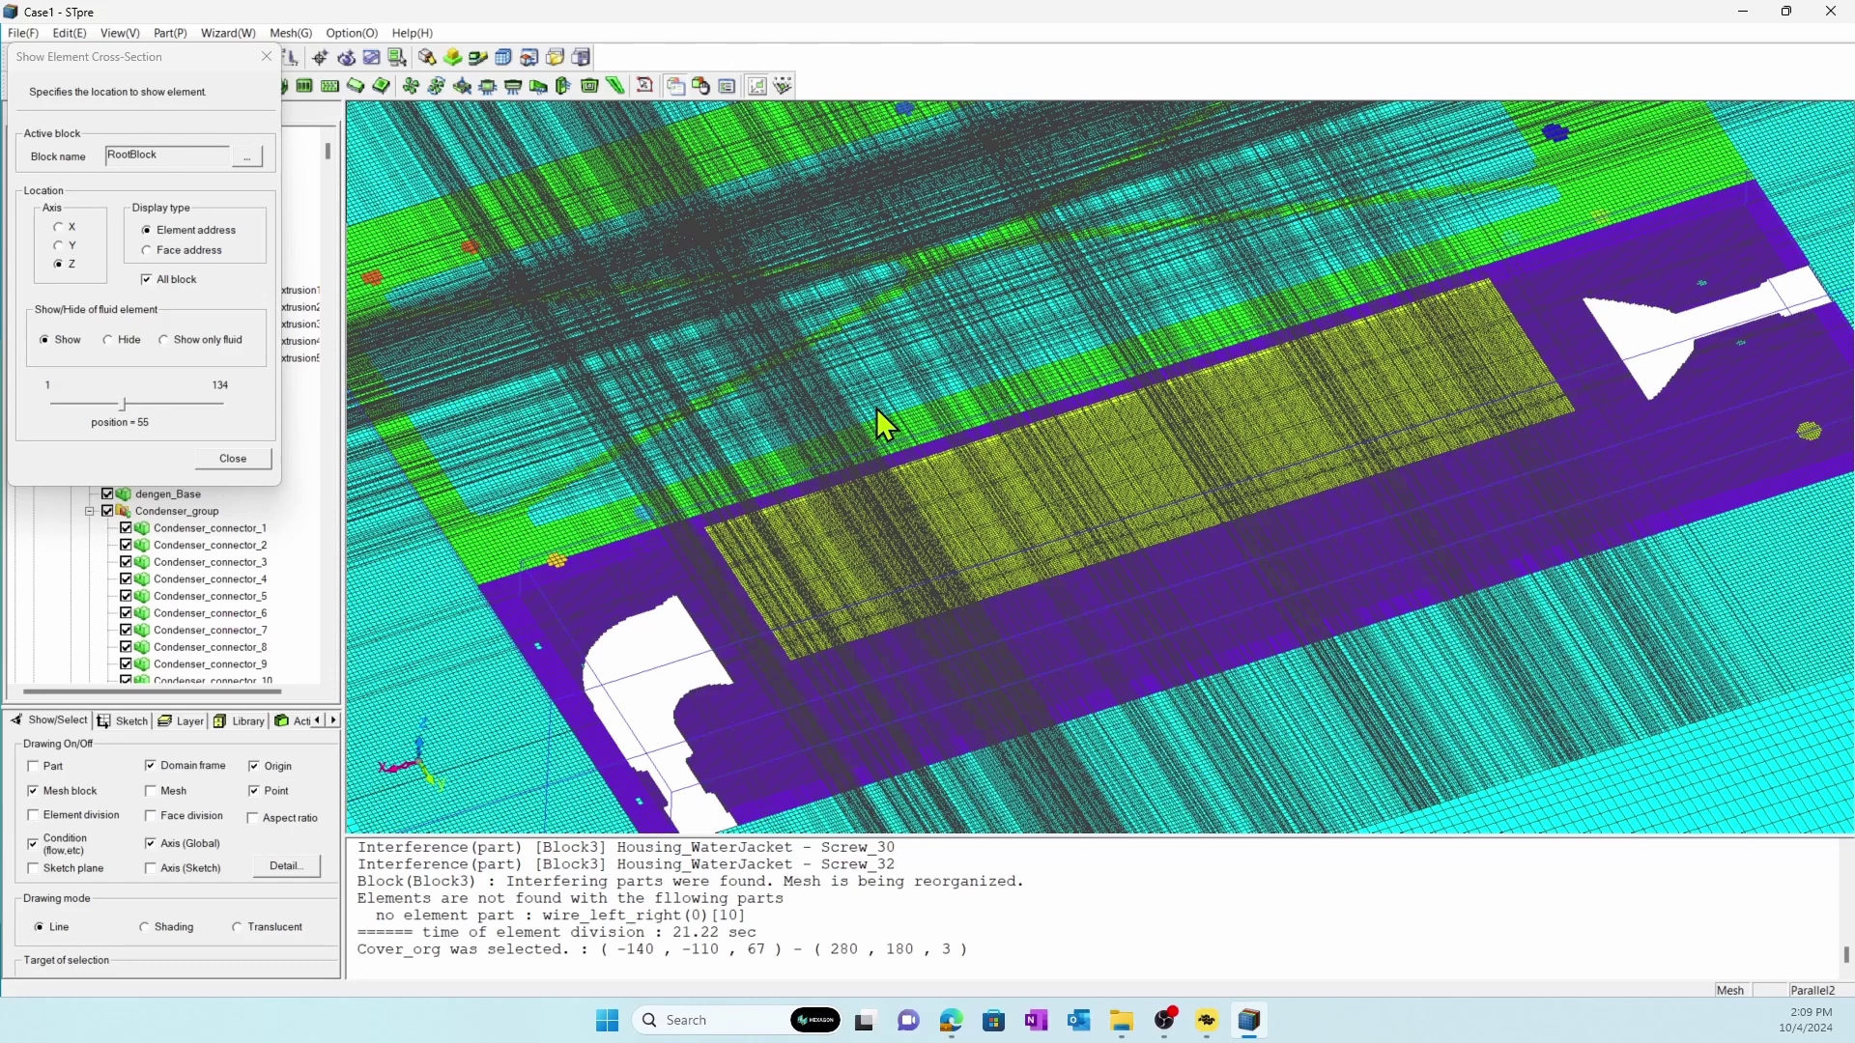
key("Escape")
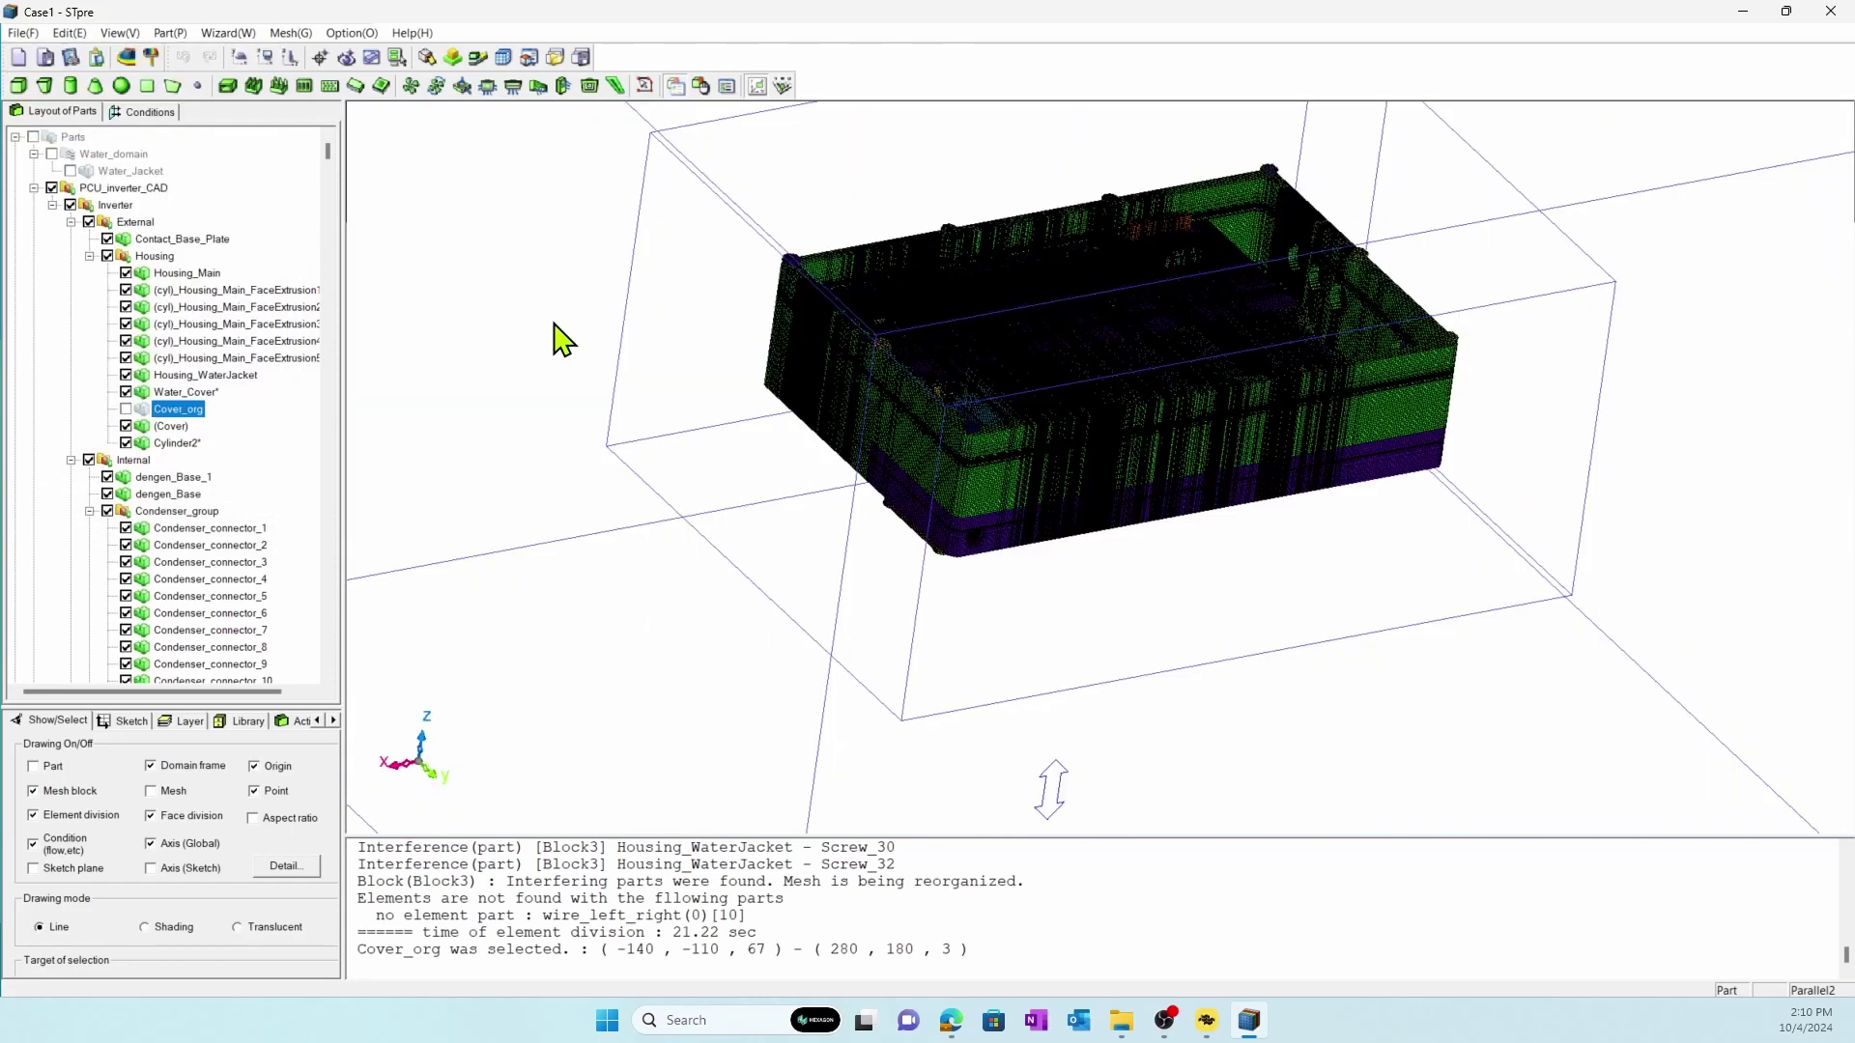
Step: Close the preprocessor, launch the solver and execute the Case1 analysis job
left_click(126, 57)
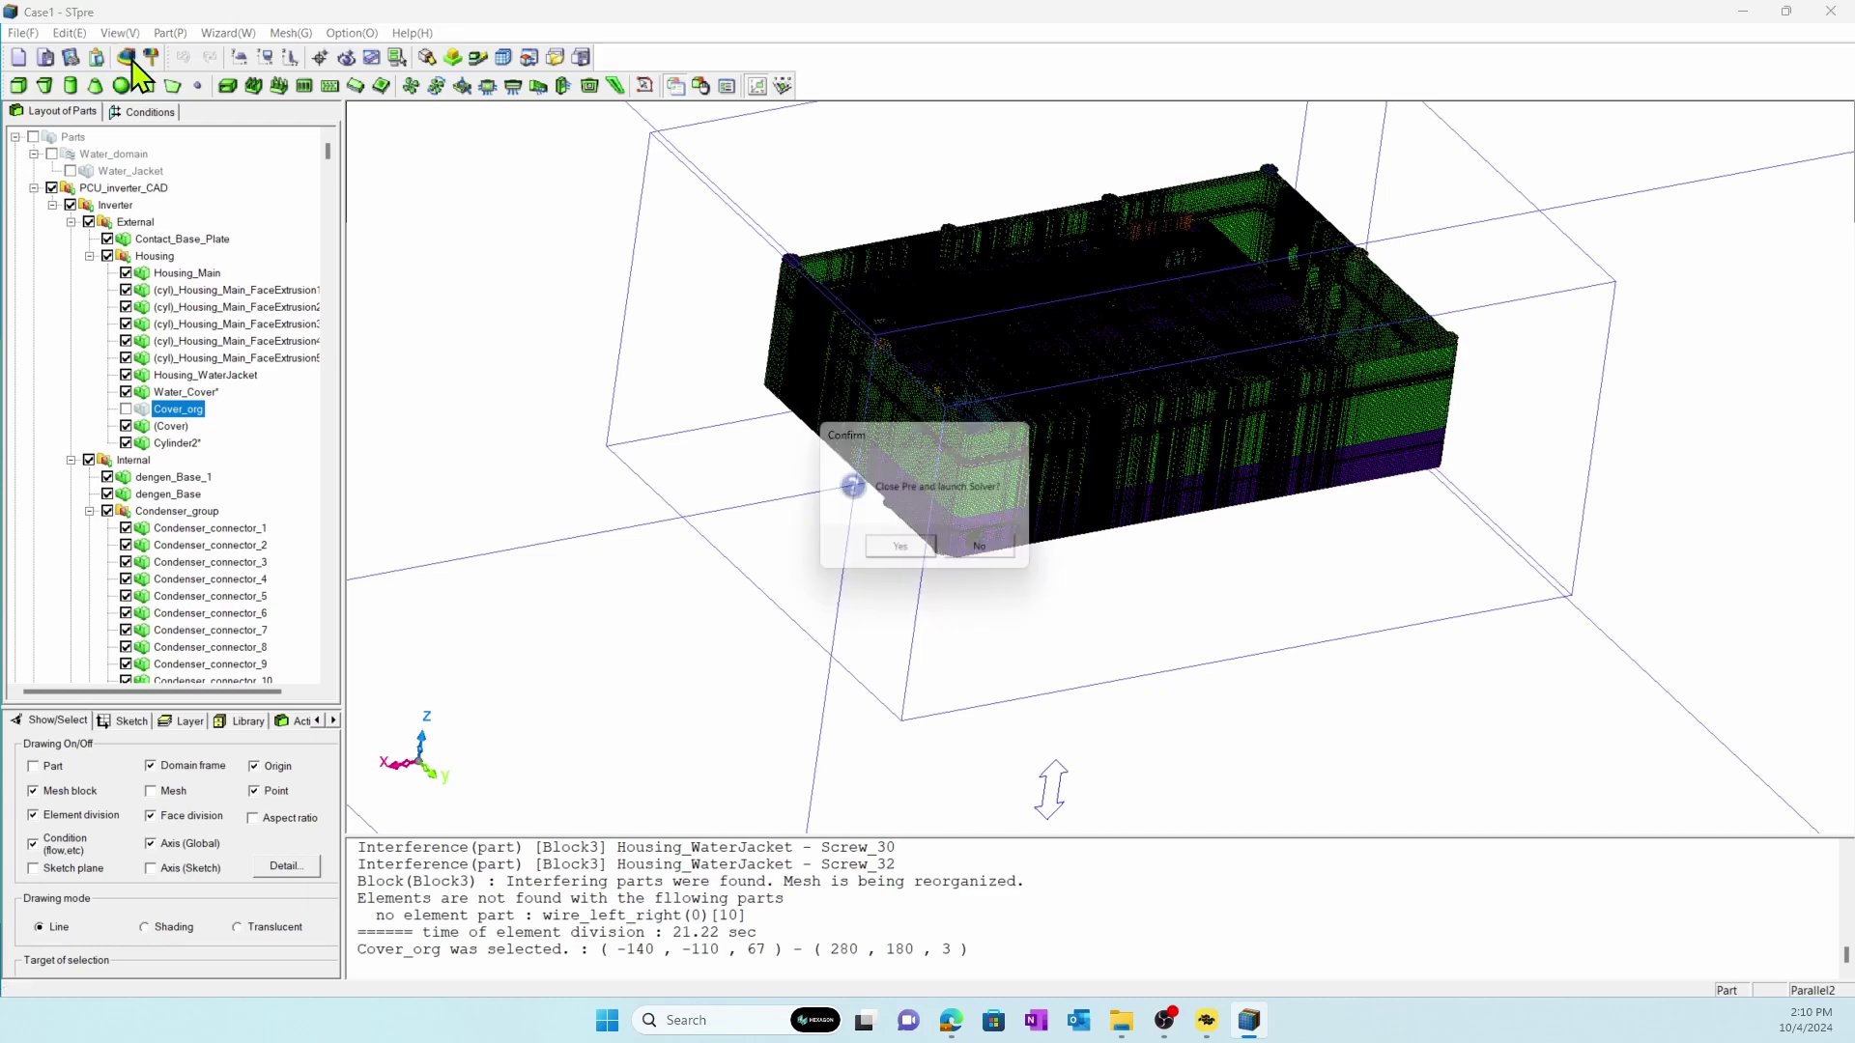
left_click(874, 551)
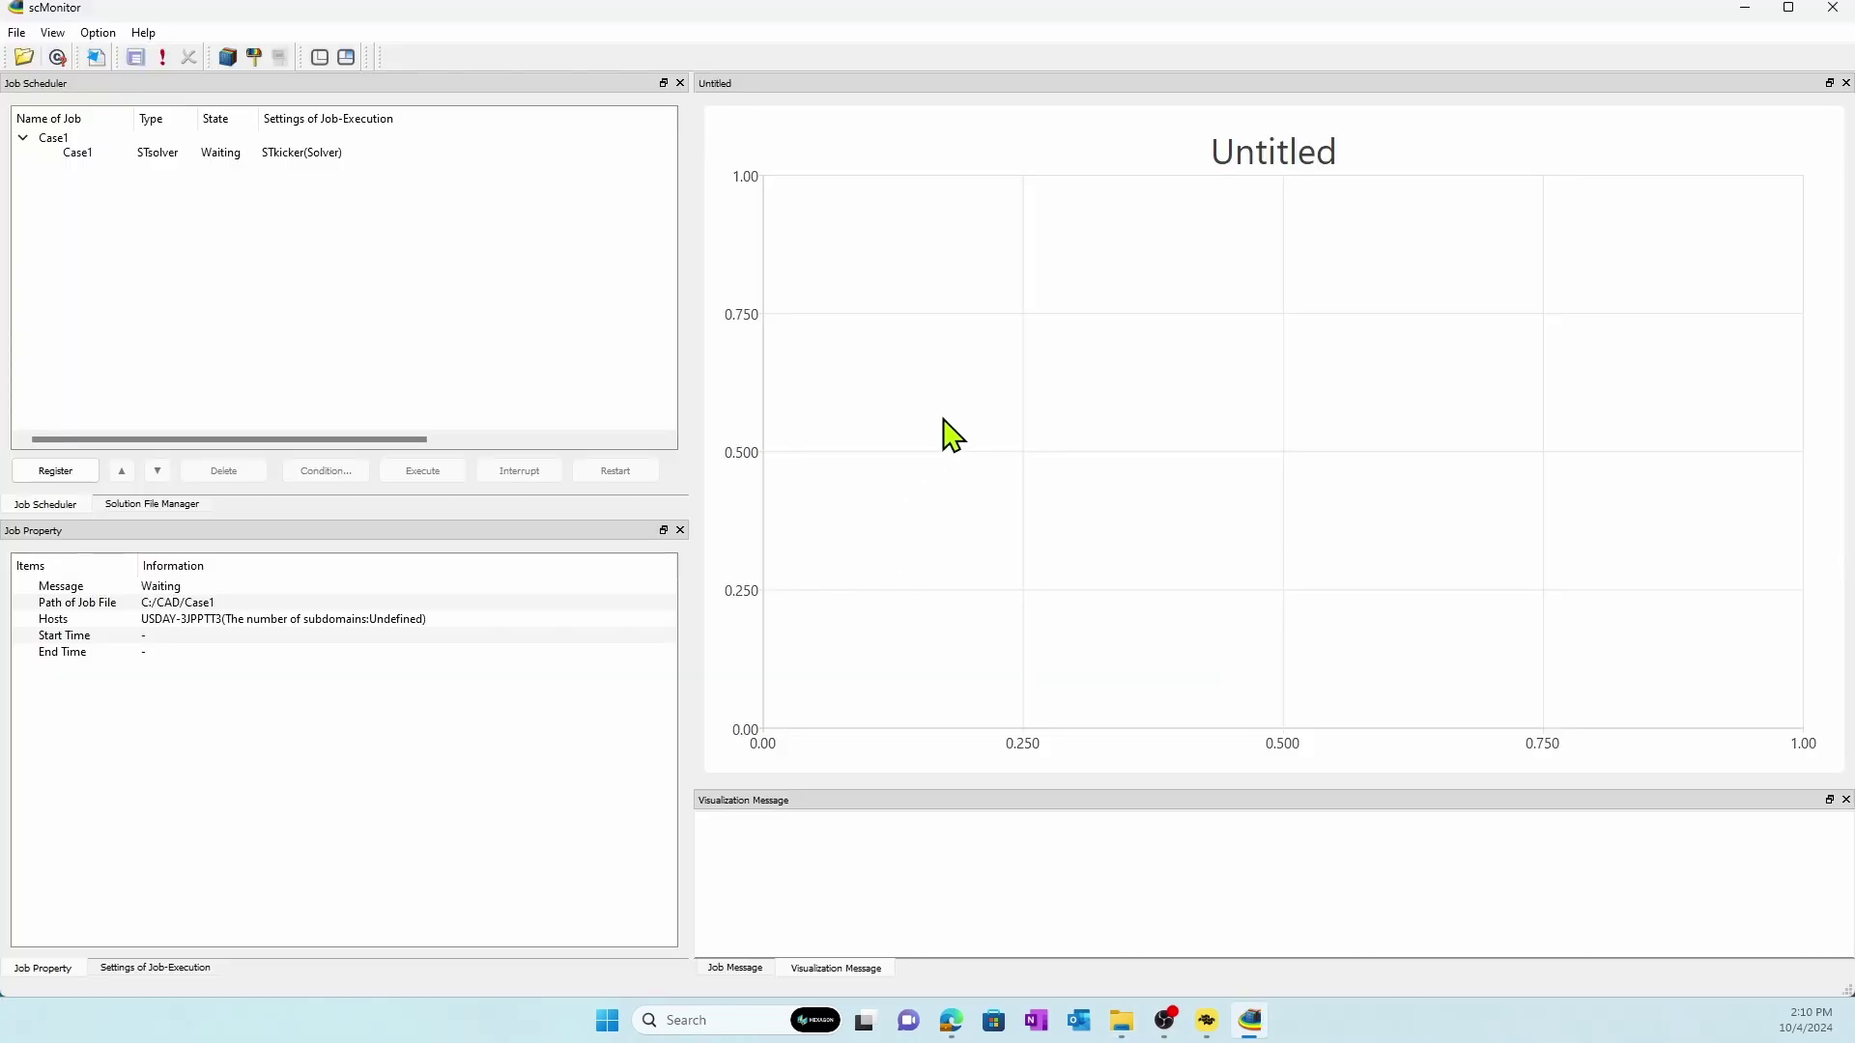
left_click(235, 153)
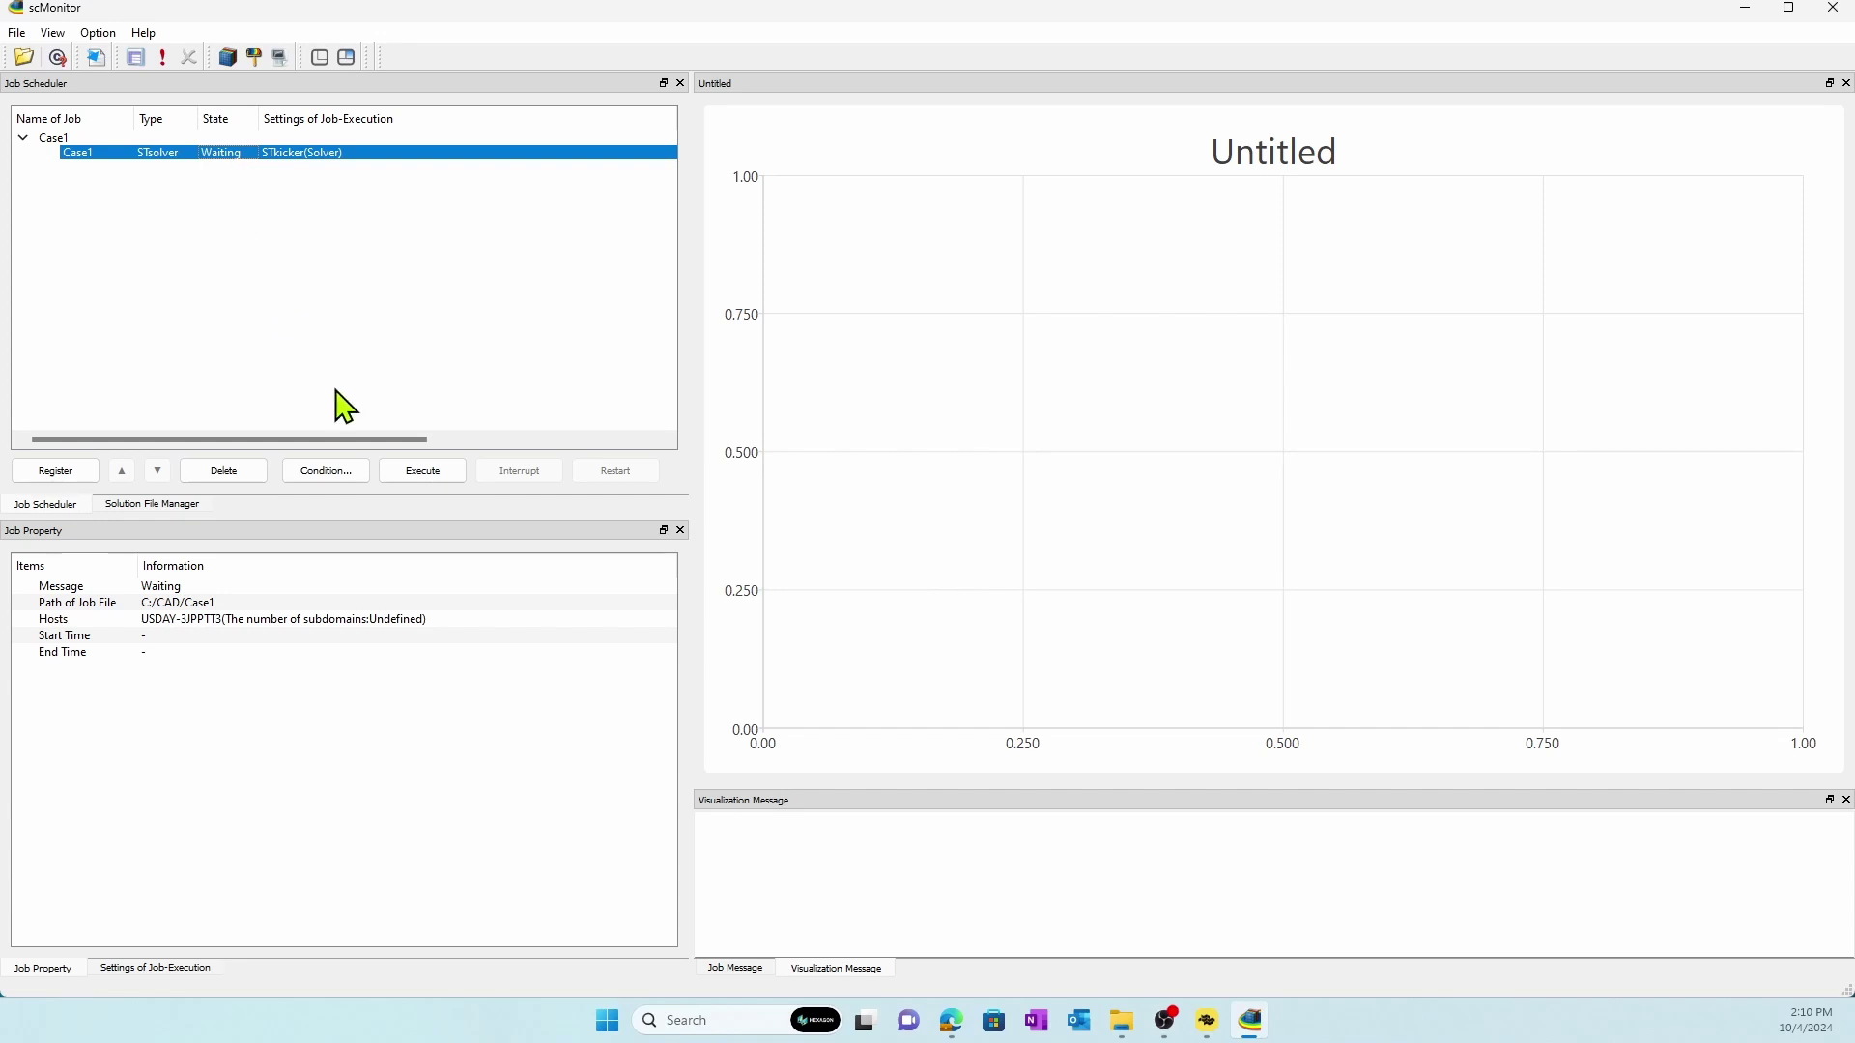
left_click(442, 475)
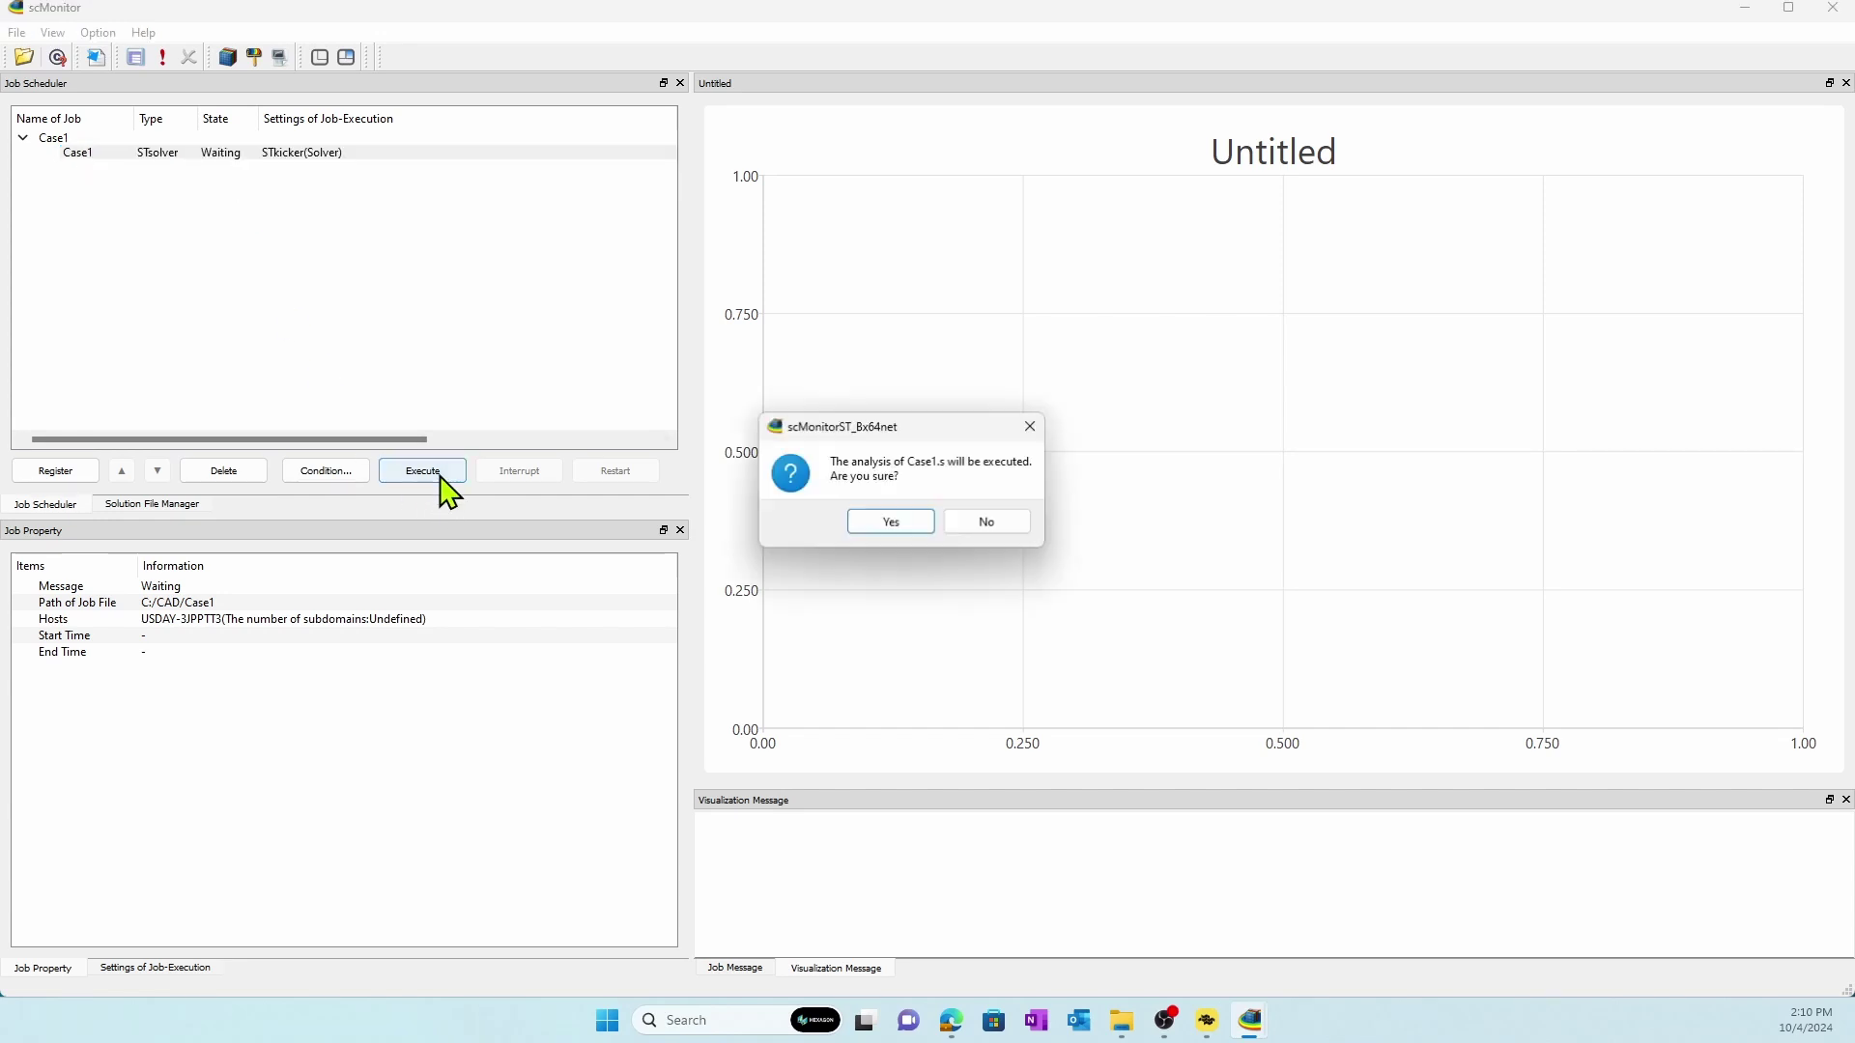
left_click(859, 527)
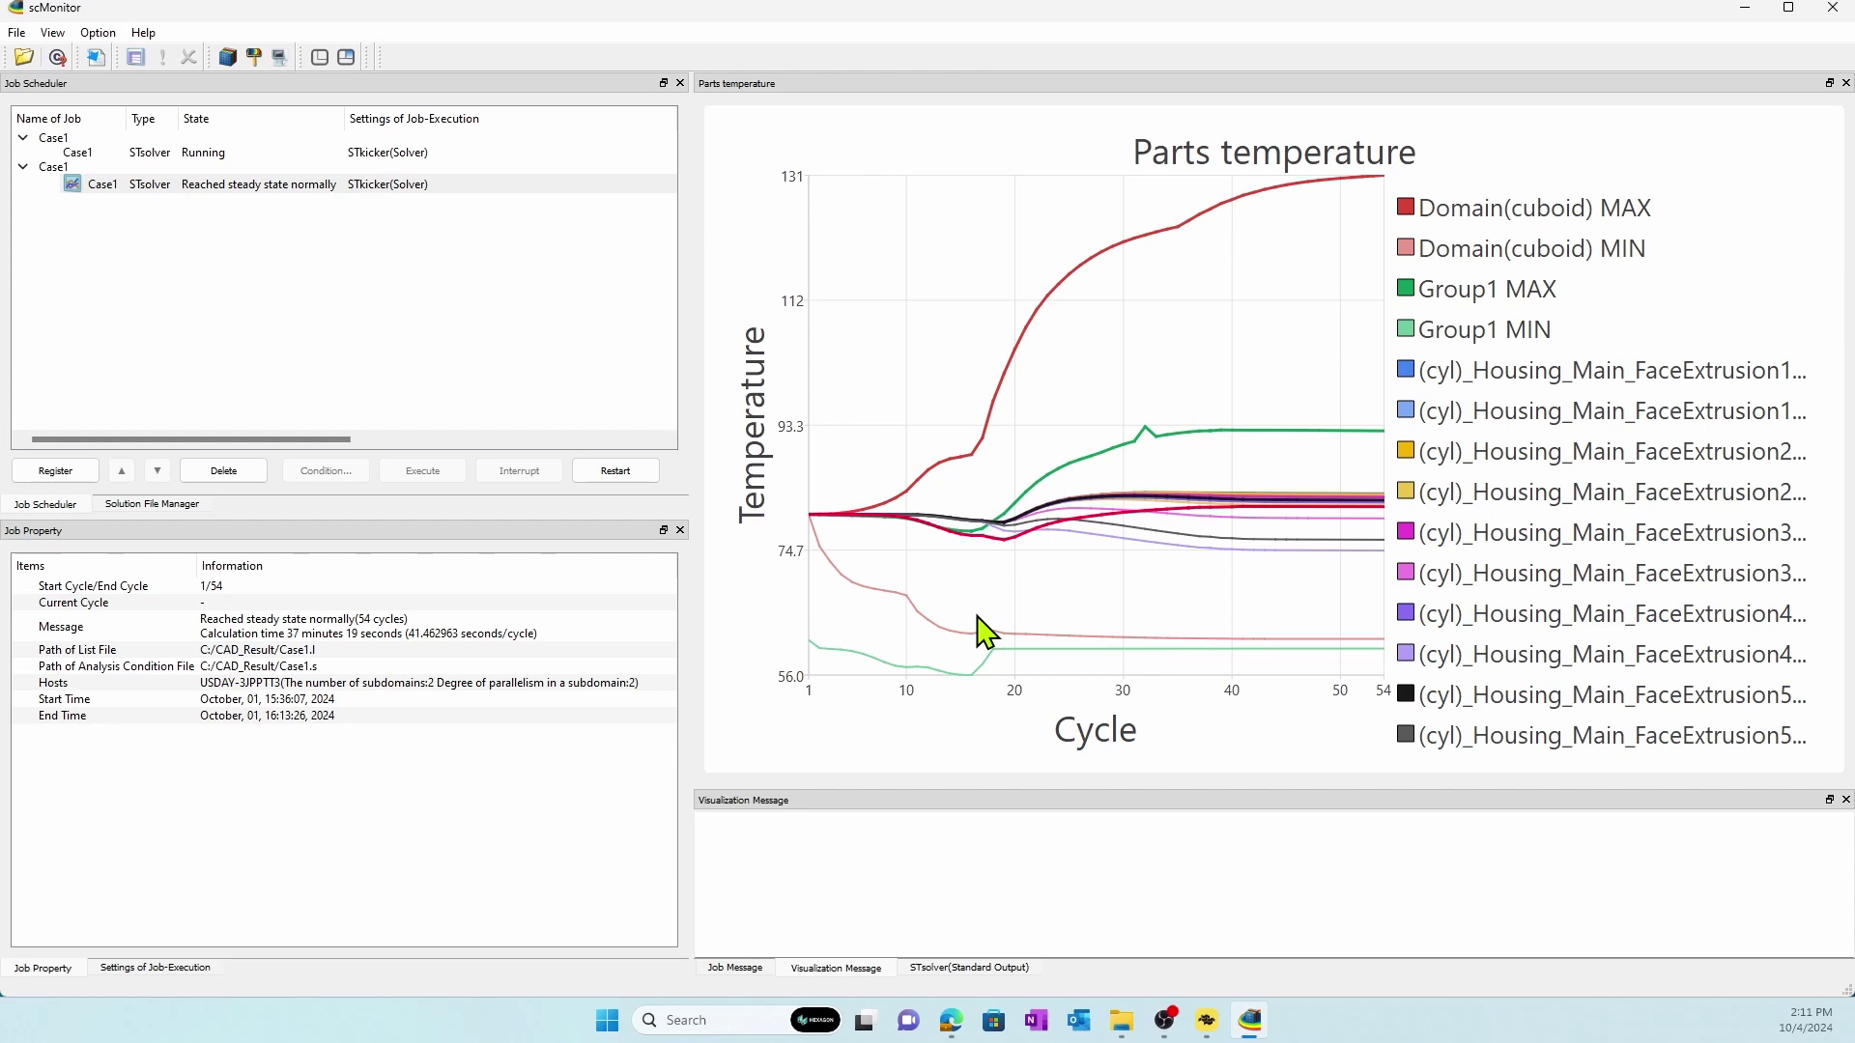
Step: Review the convergence status, velocity, pressure and temperature min/max graphs of the Case1 run, ending on the parts temperature graph
right_click(734, 230)
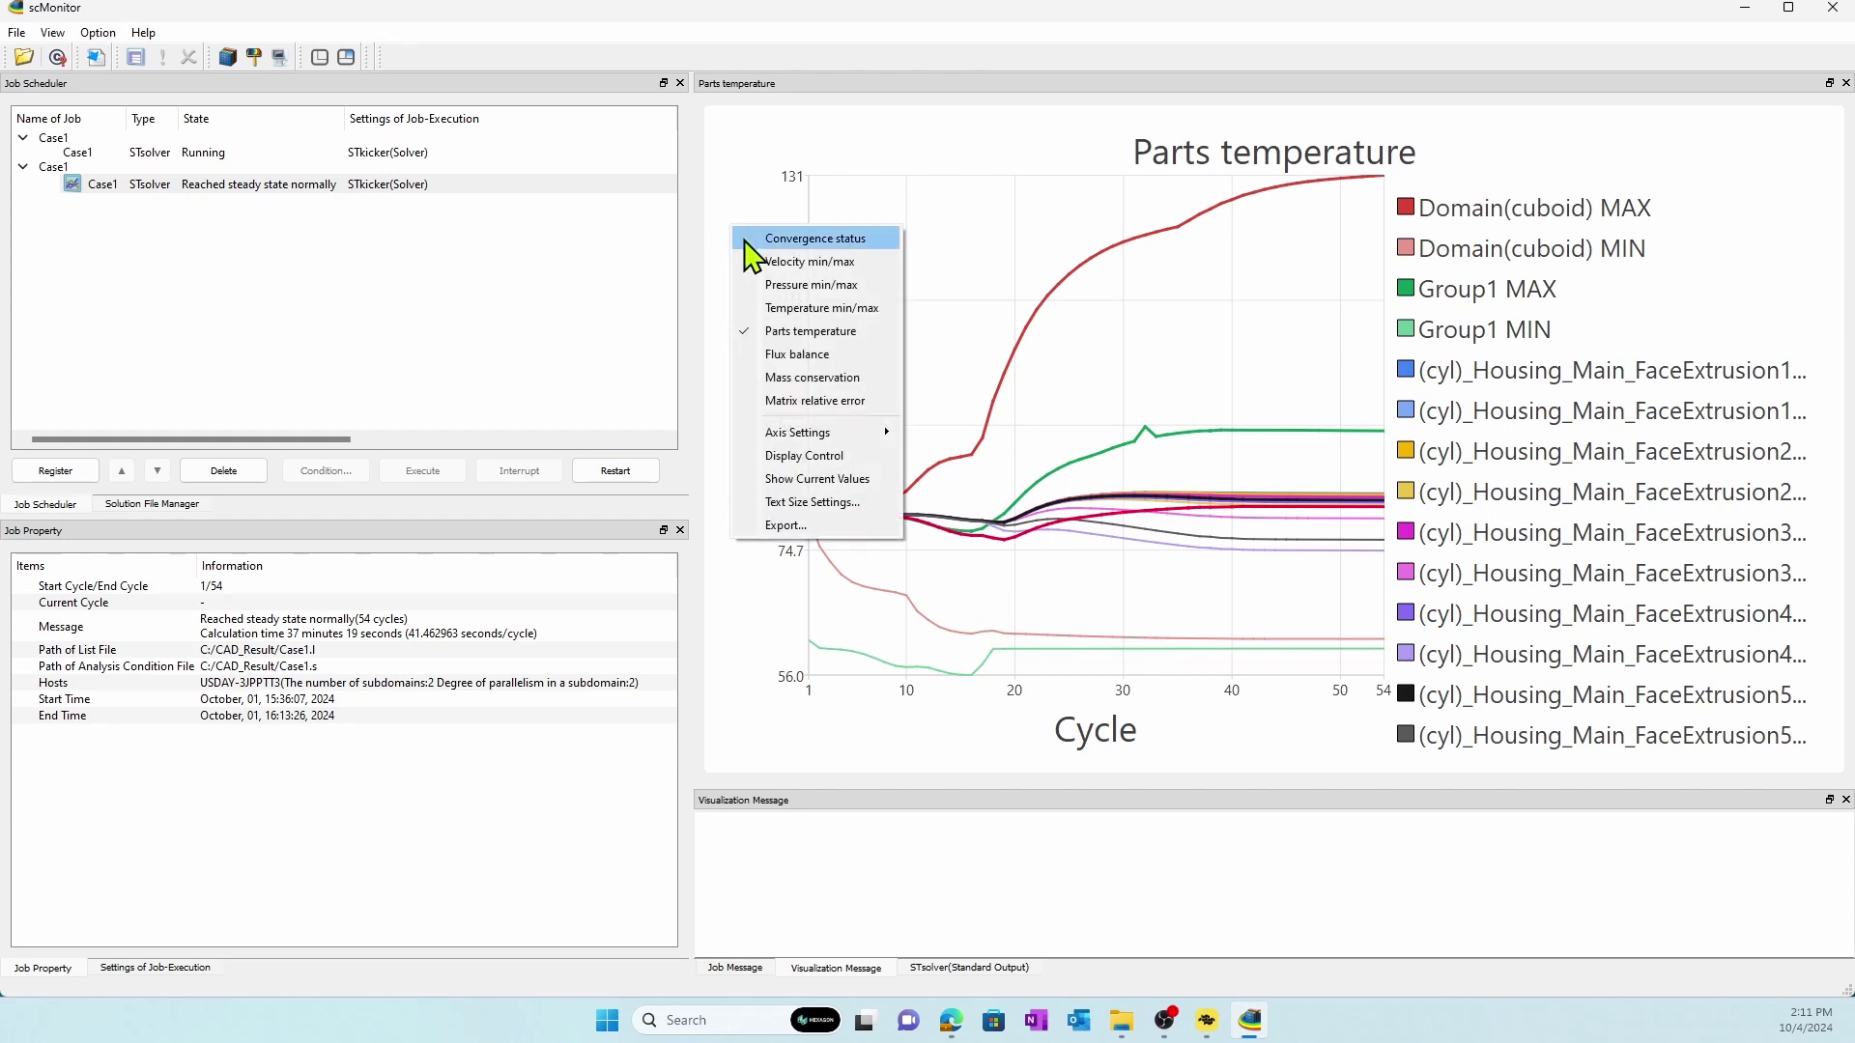
left_click(746, 242)
right_click(729, 237)
left_click(747, 261)
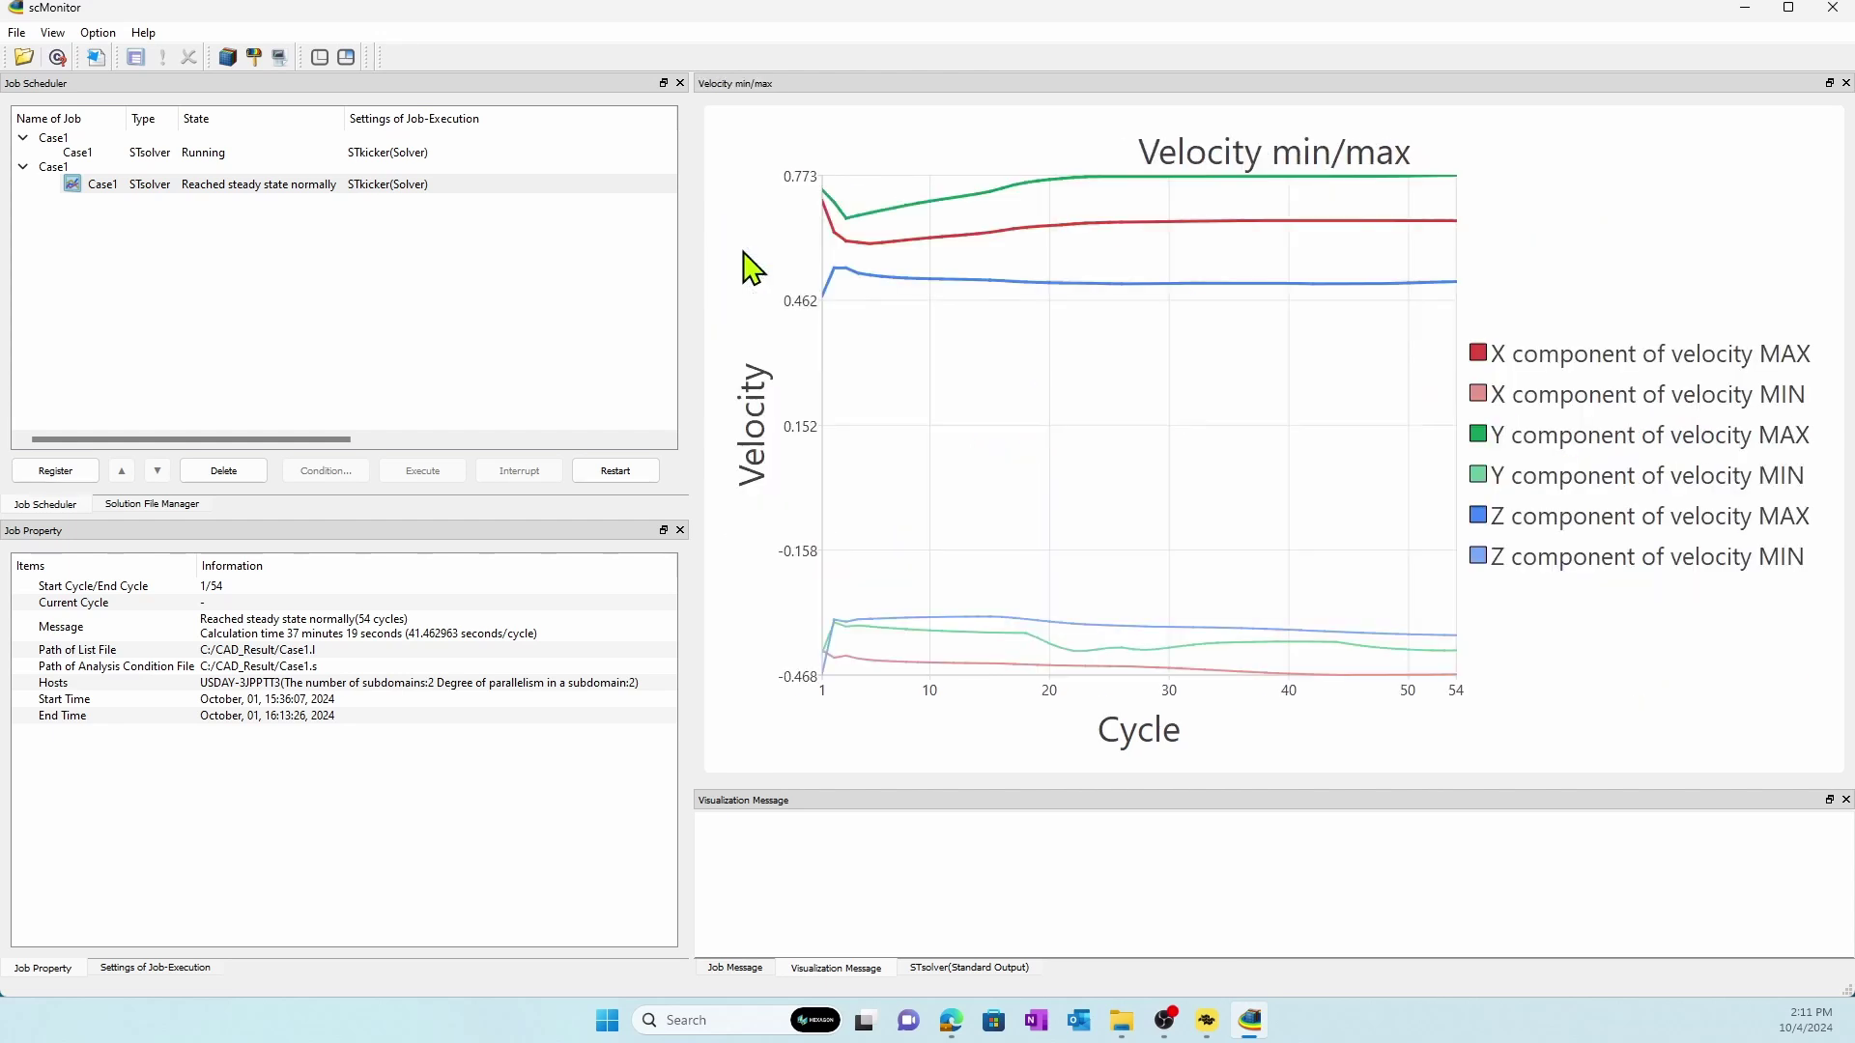
right_click(757, 234)
left_click(773, 280)
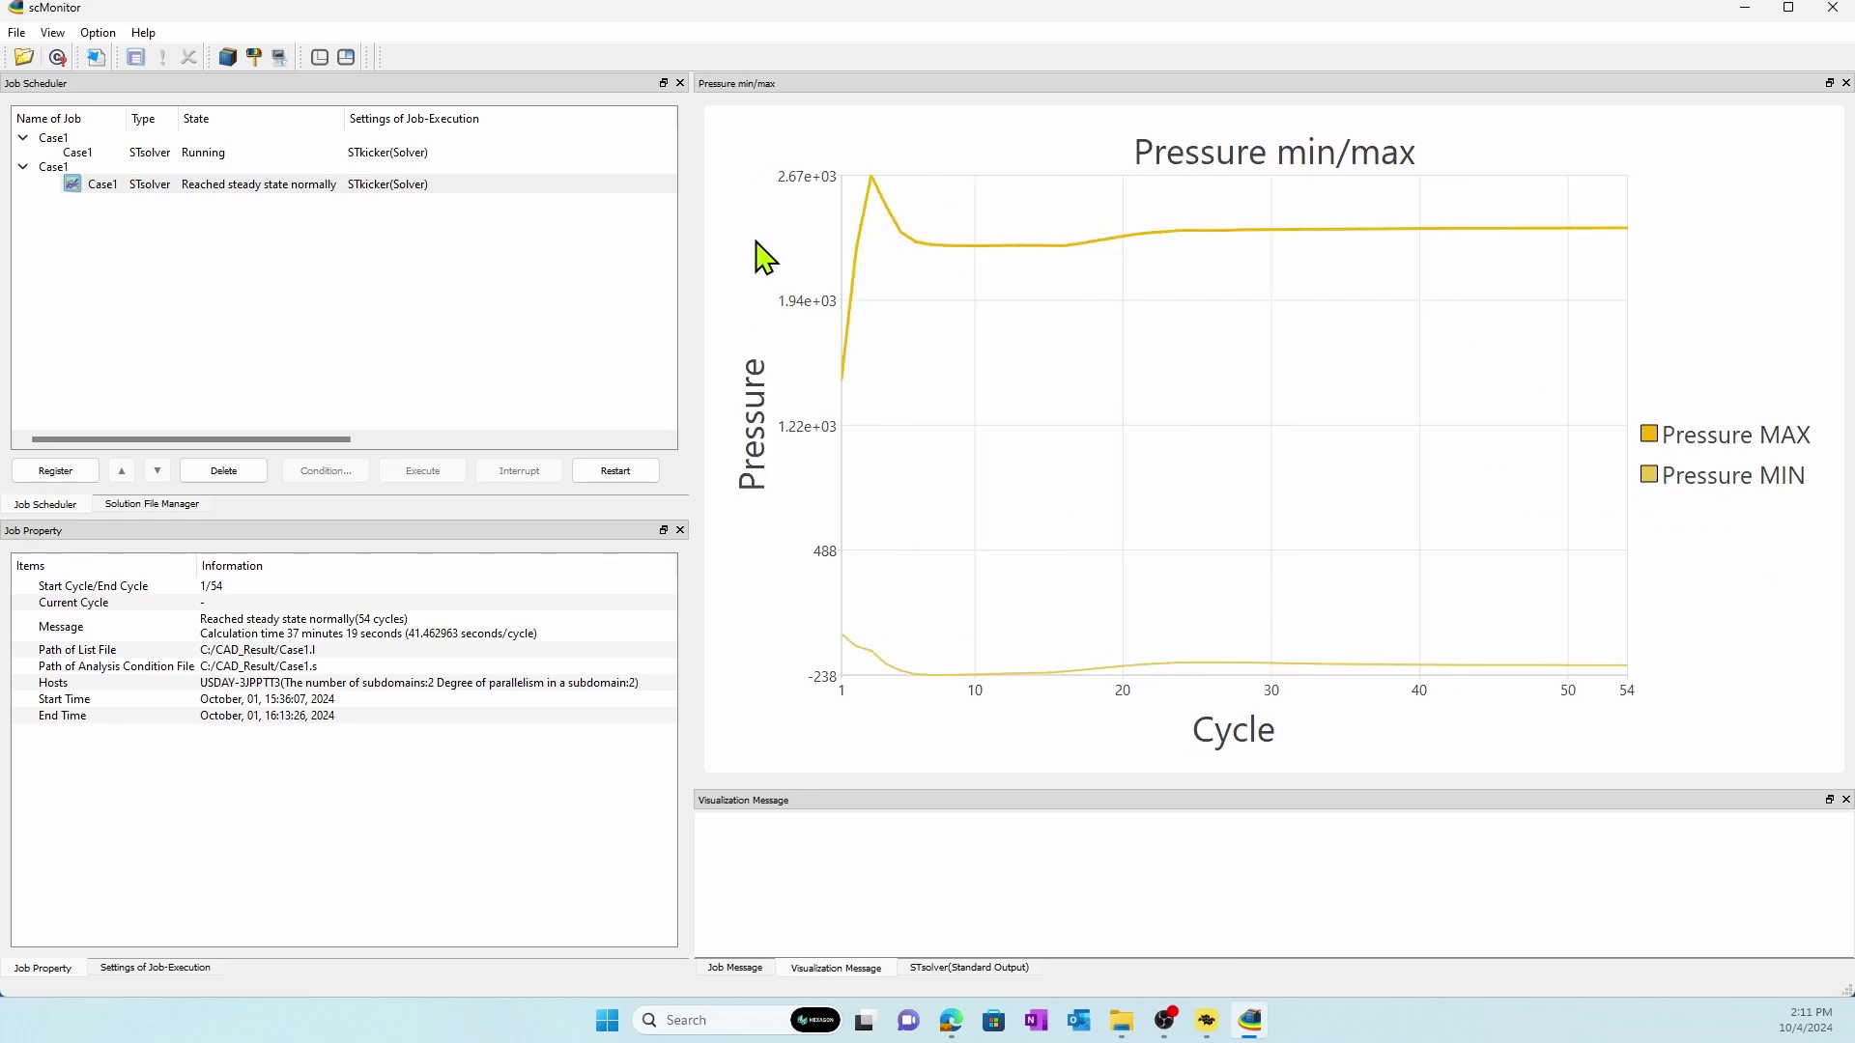
right_click(757, 243)
left_click(808, 323)
right_click(754, 277)
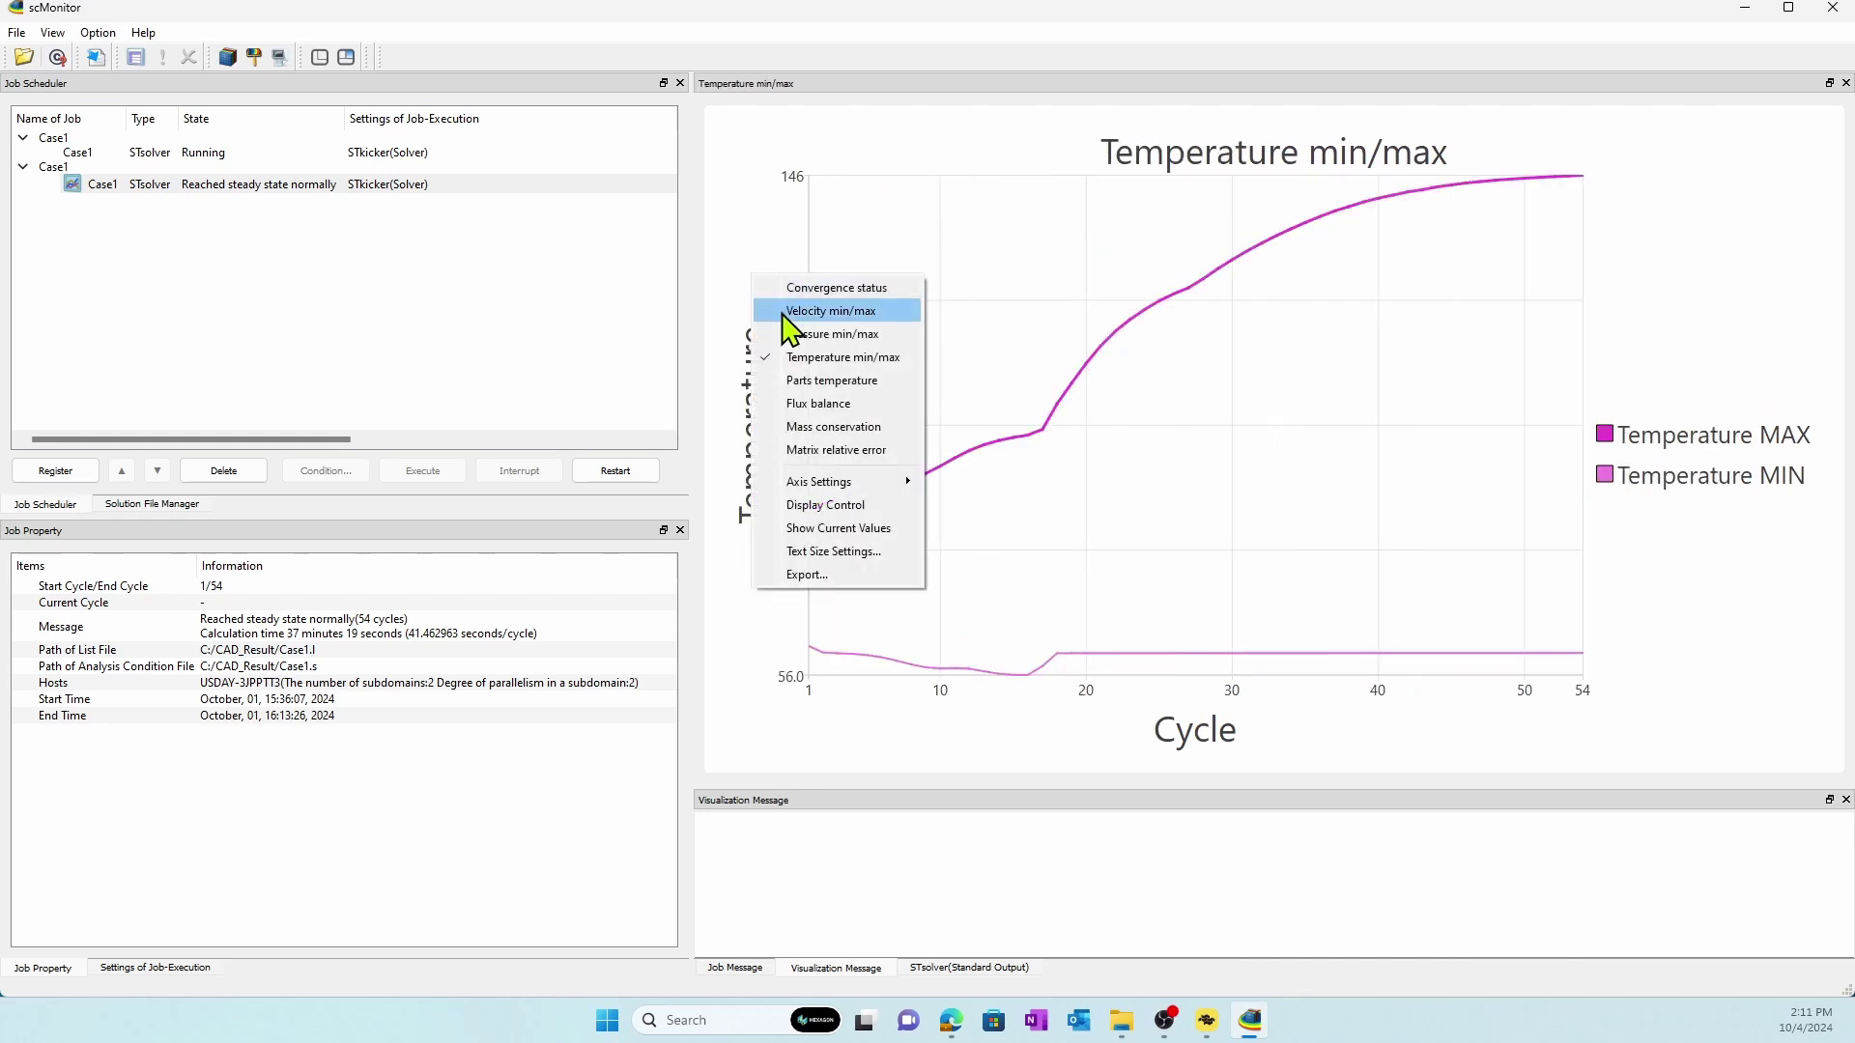
left_click(814, 380)
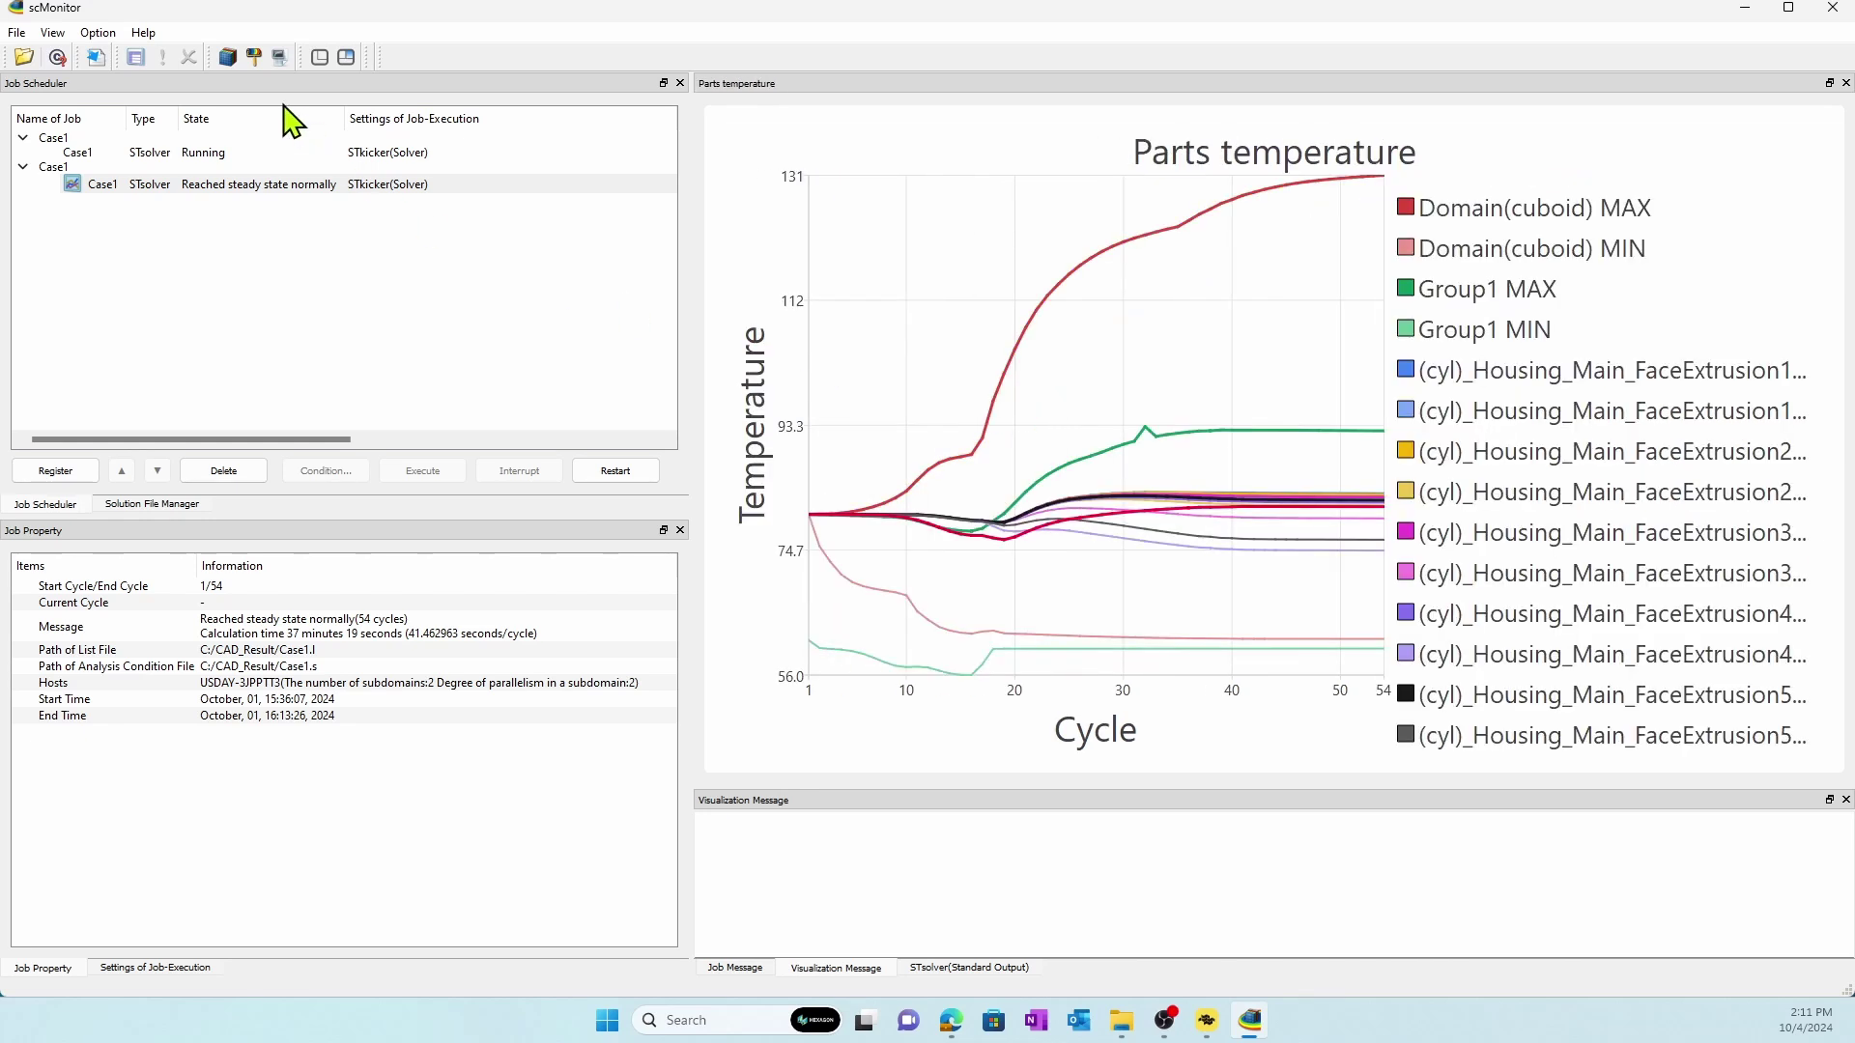
Step: Launch the postprocessor with Case1_54.fld and display a Temperature (TEMP) contour on Surface (1), painted front and back
left_click(255, 58)
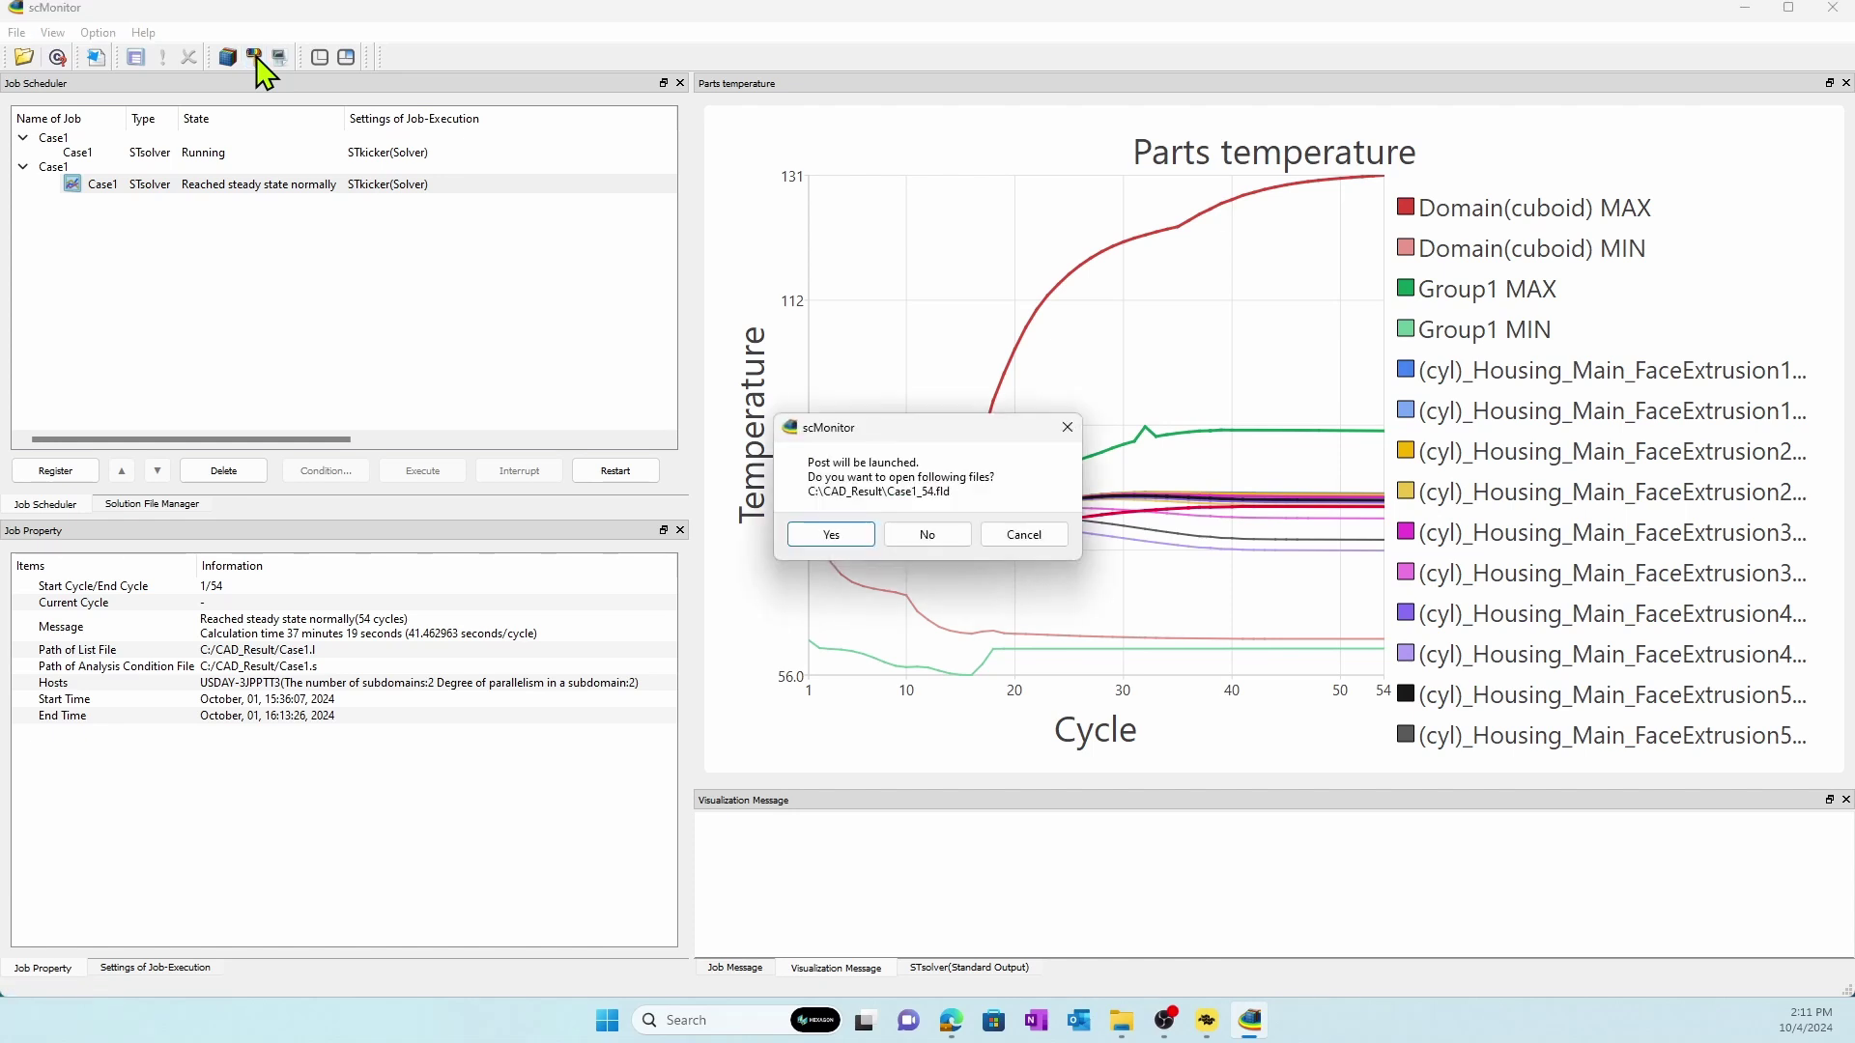
left_click(832, 535)
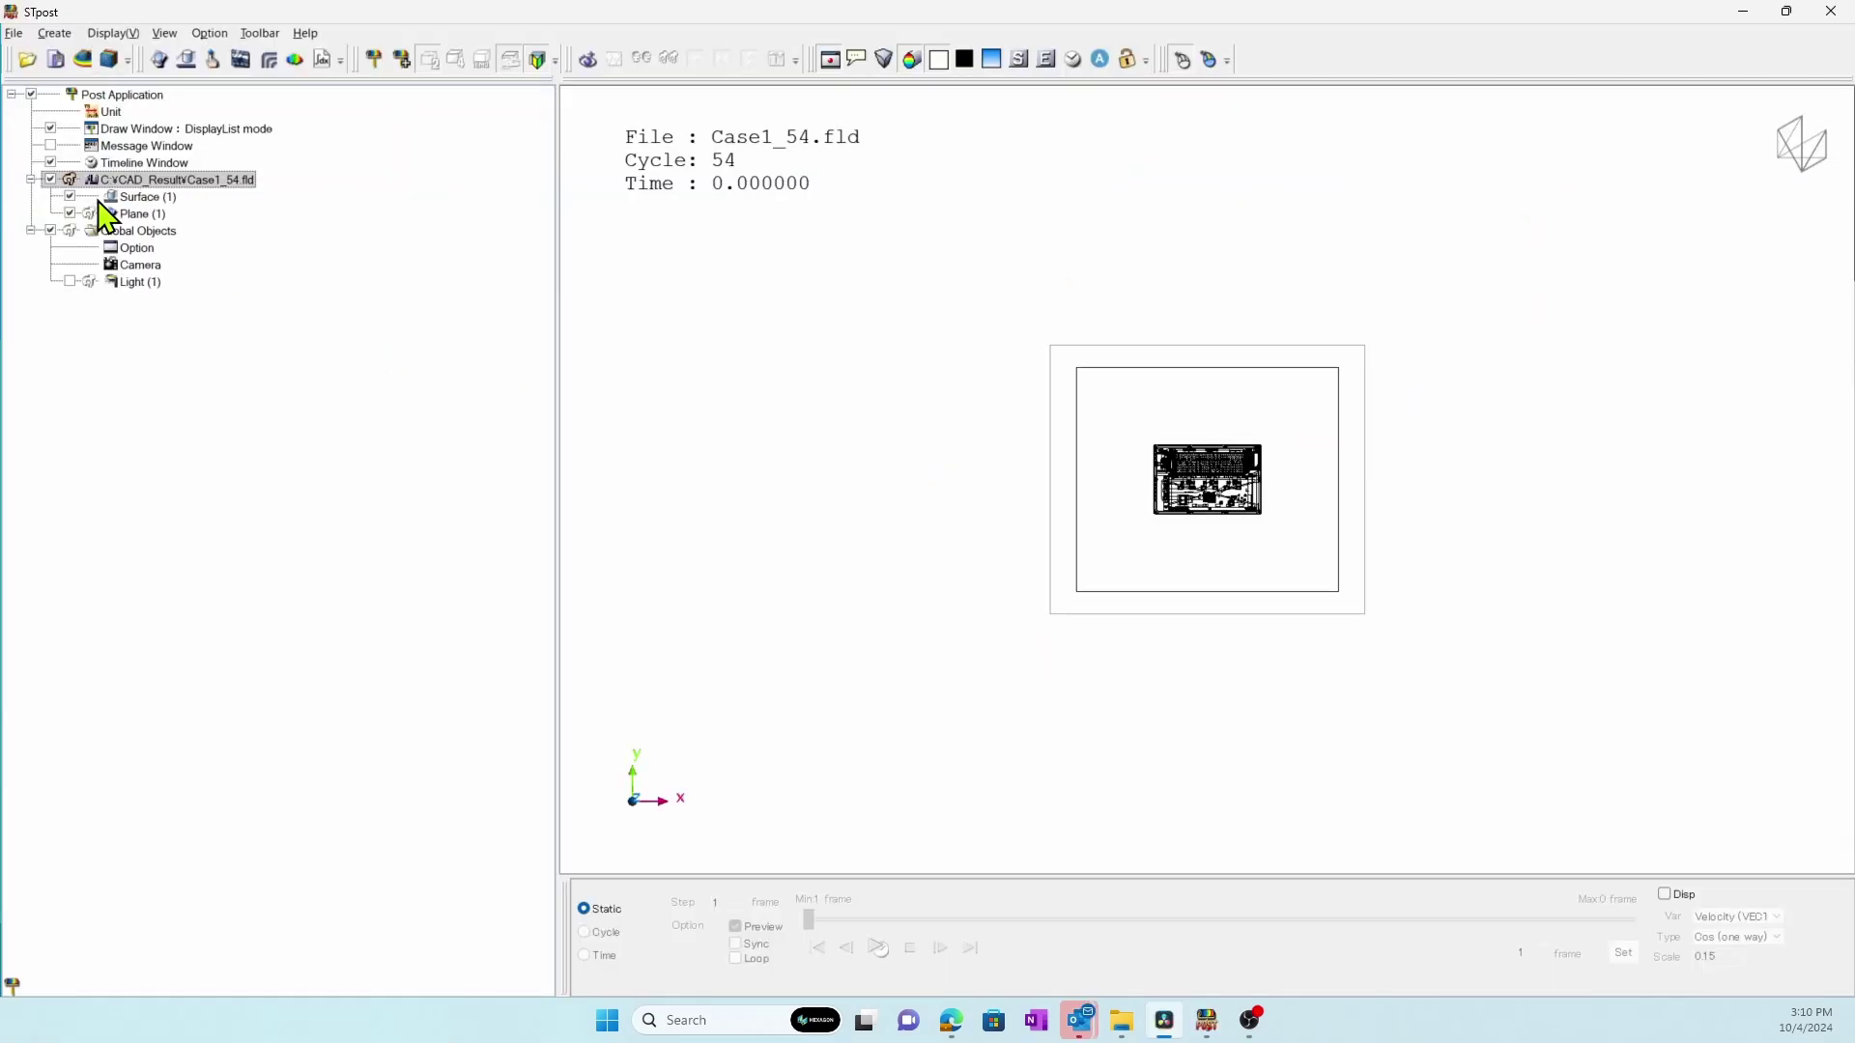
left_click(135, 197)
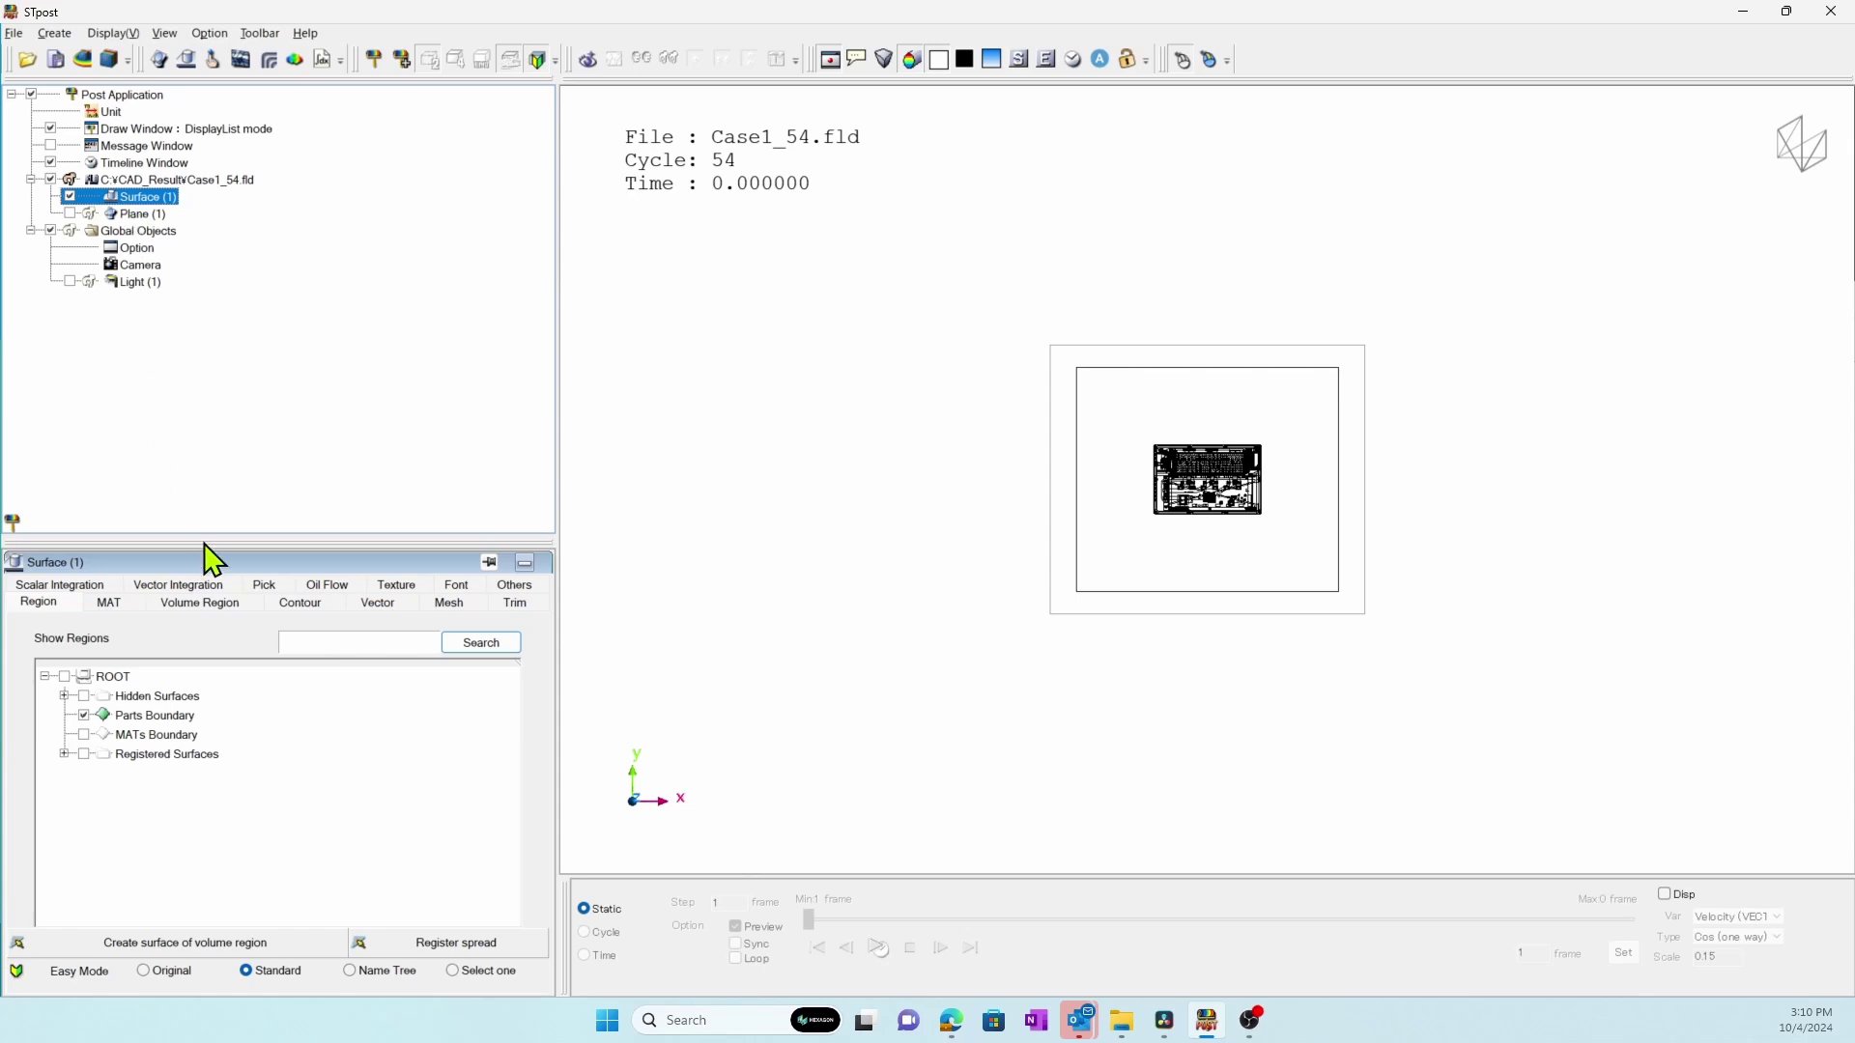
left_click(285, 604)
left_click(104, 630)
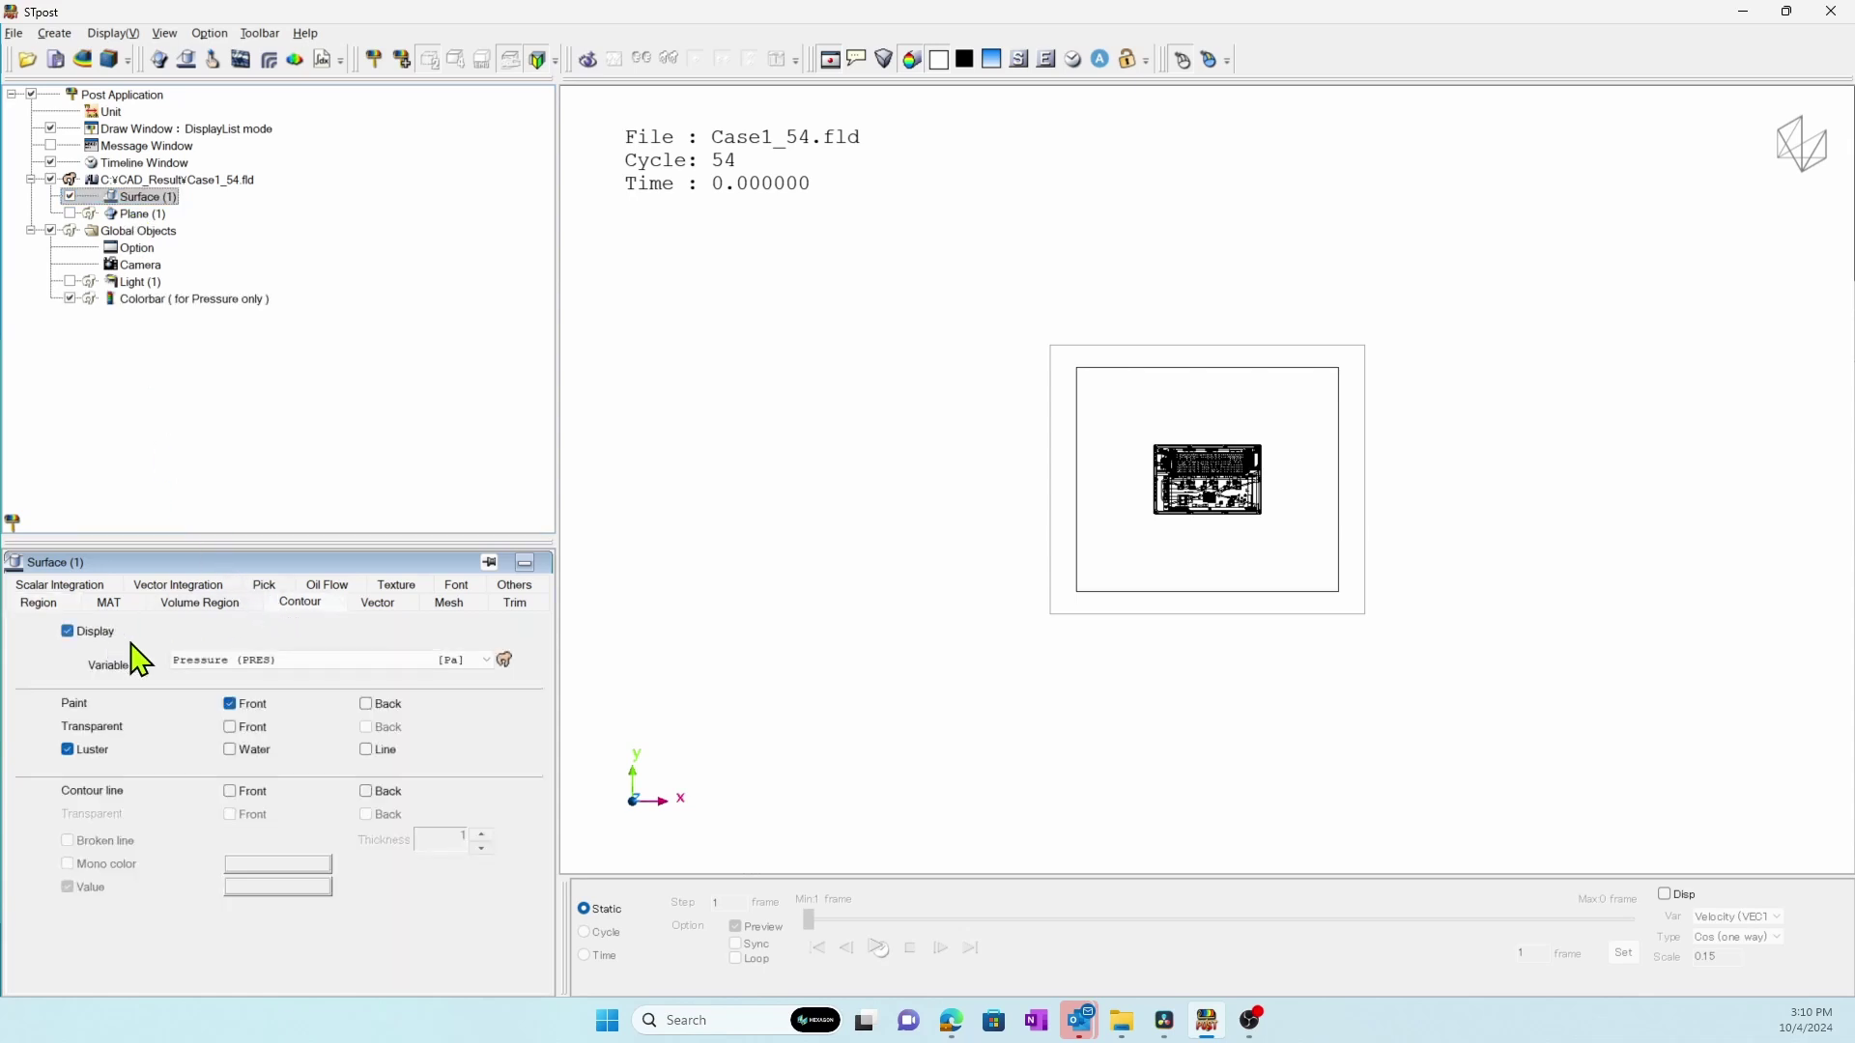
left_click(357, 664)
left_click(356, 693)
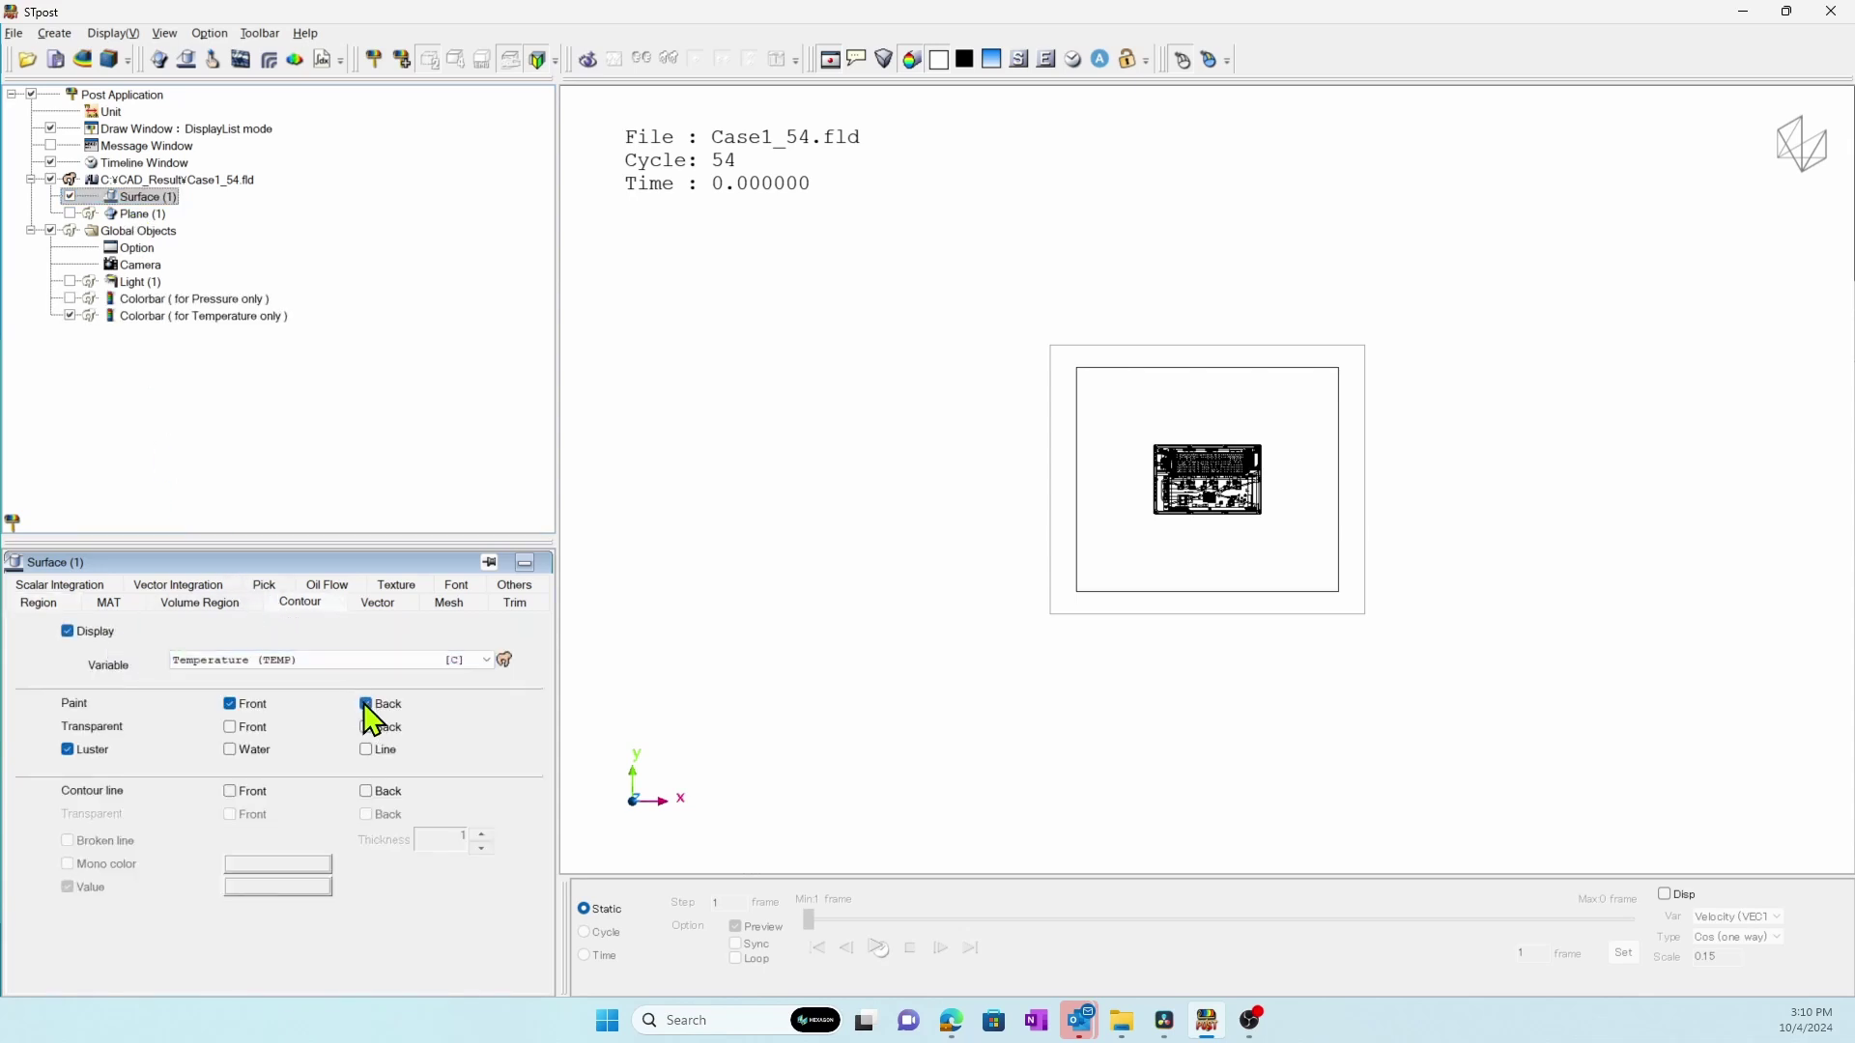
Step: Exclude the air(incompressible/20C) material from Surface (1) and draw the temperature contour on the inverter
left_click(109, 602)
left_click(84, 708)
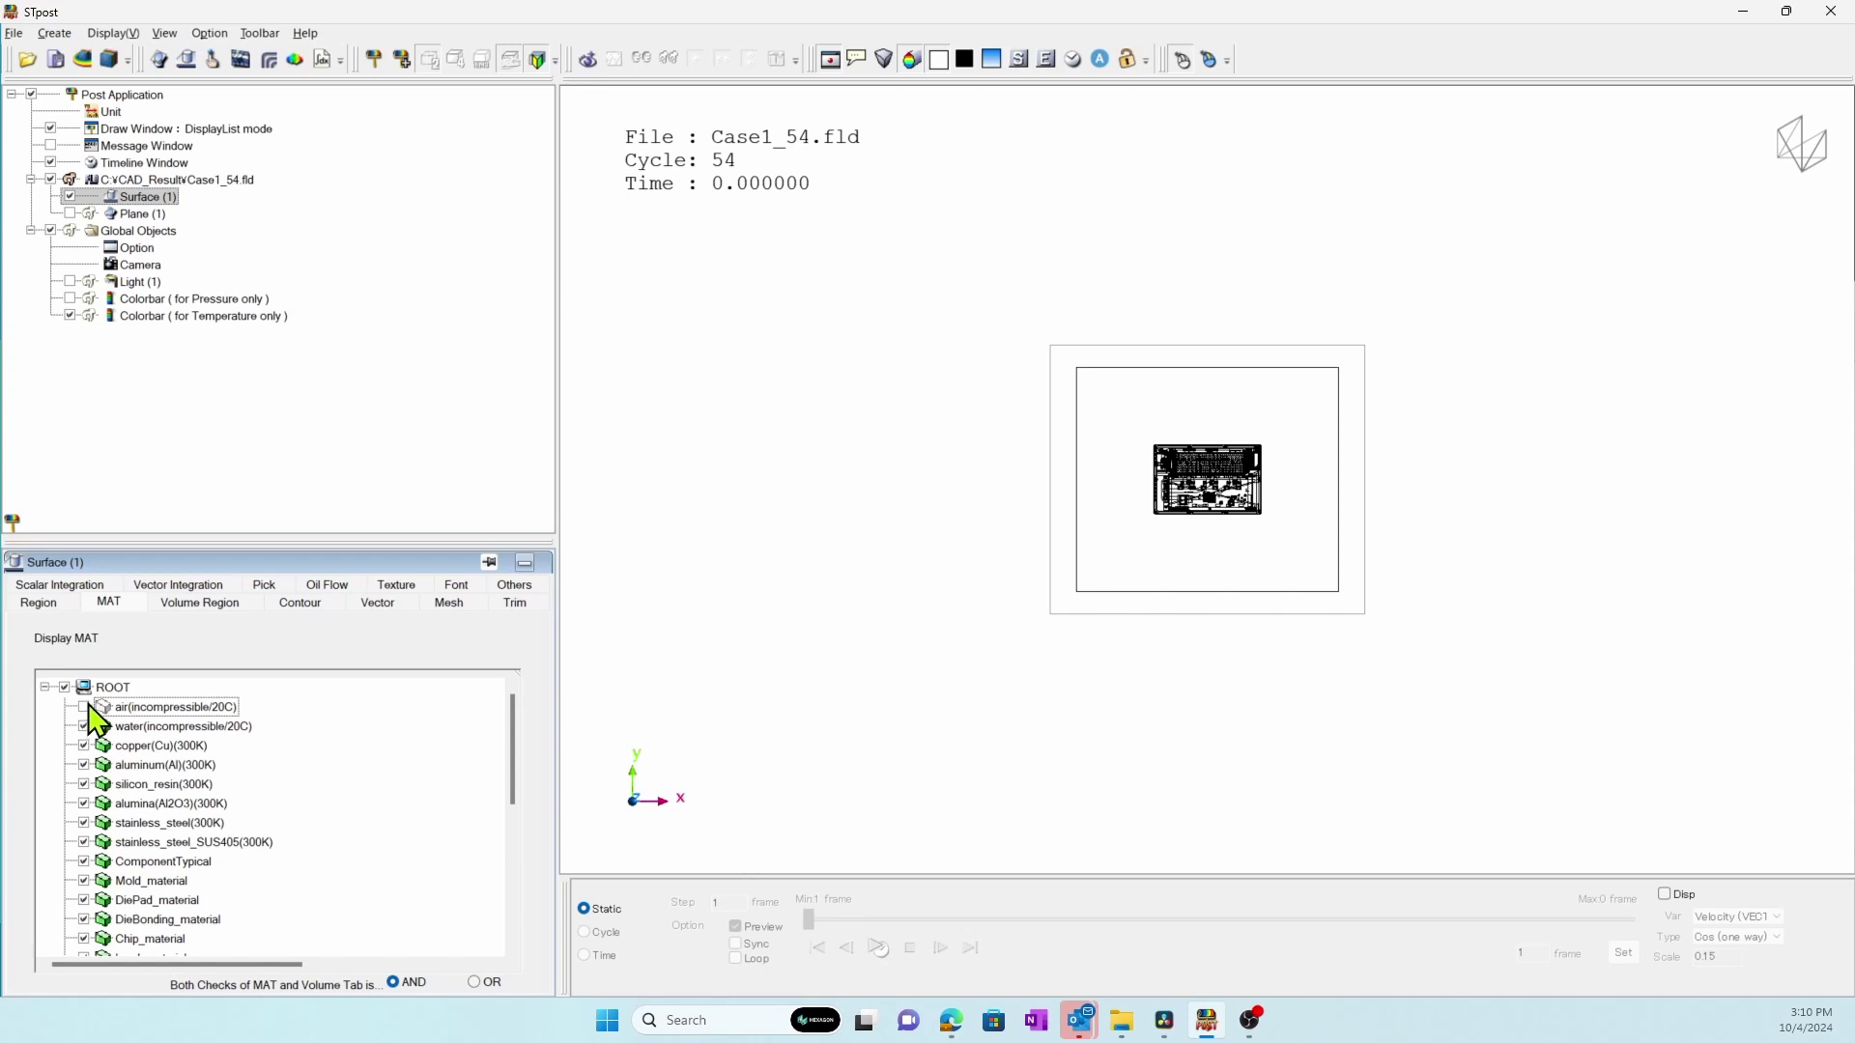
left_click(9, 523)
left_click_drag(827, 704, 858, 558)
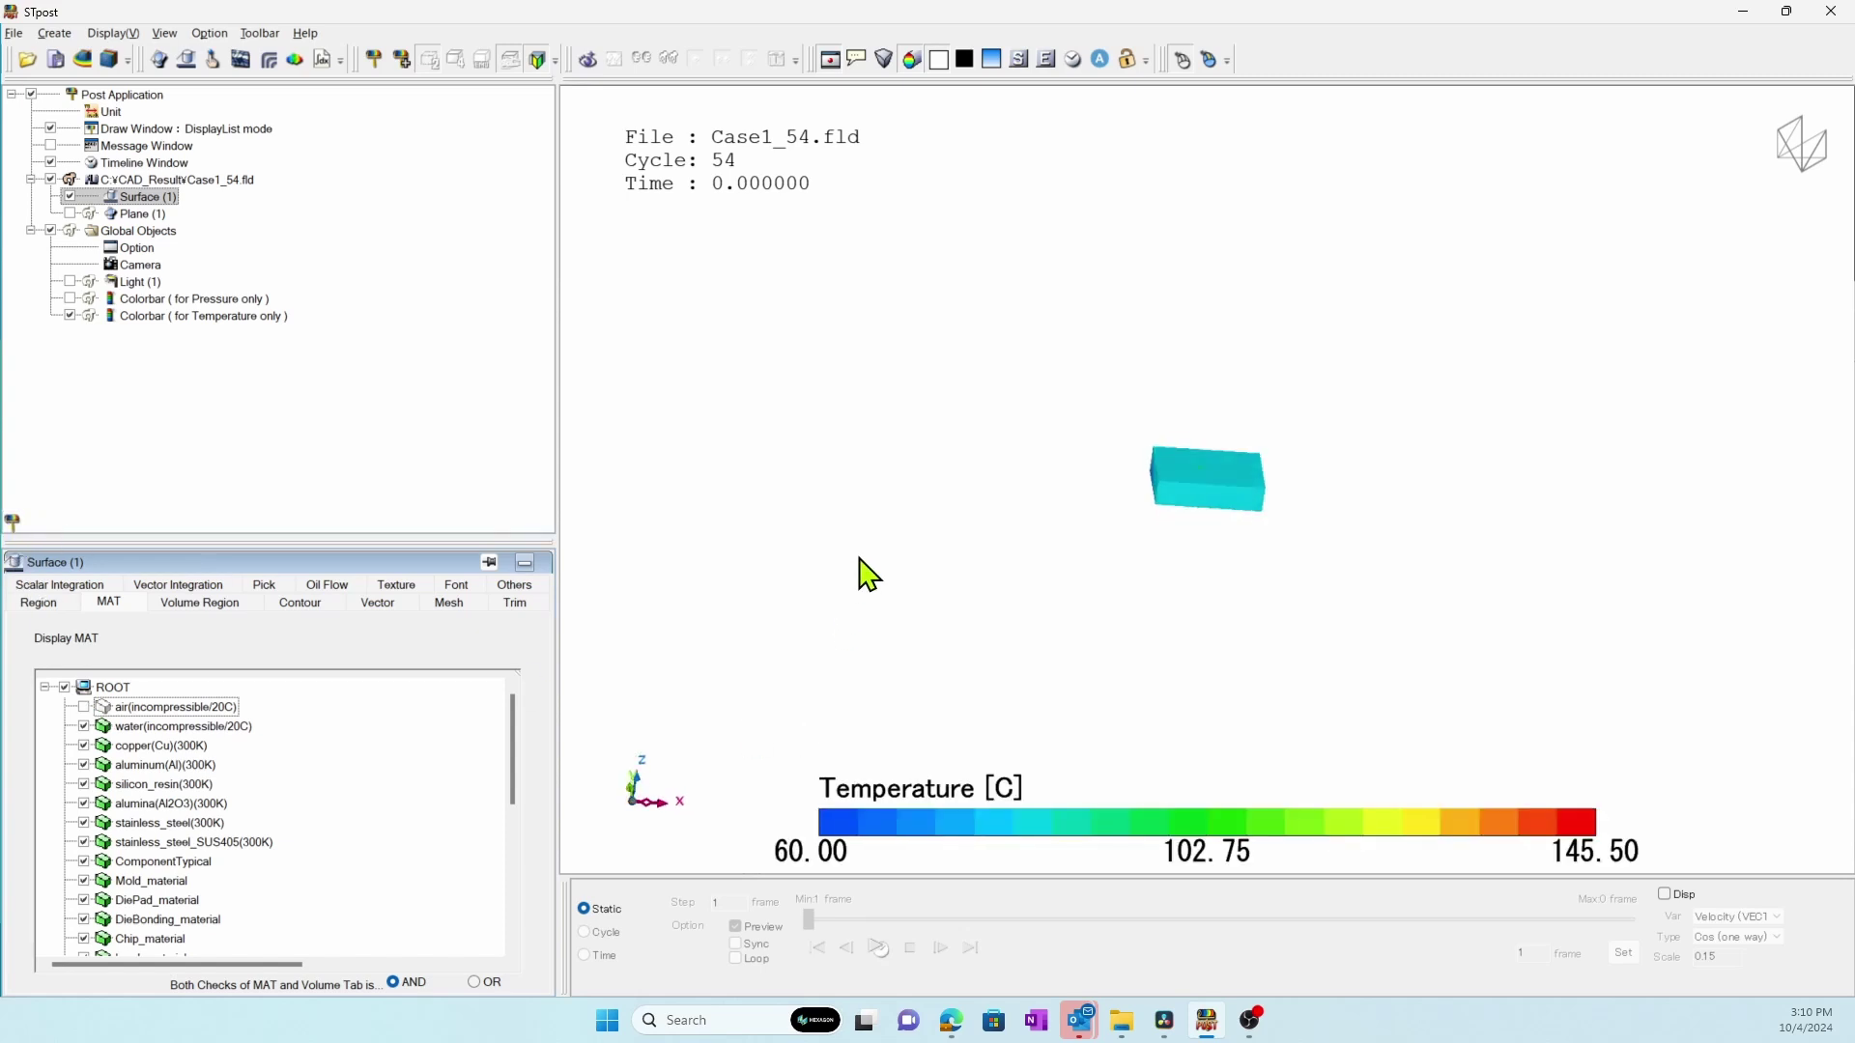
scroll(1438, 561, "up", 8)
left_click_drag(1166, 540, 1082, 585)
Step: Hide the Cover_org volume region and examine the temperature distribution on the circuit board and internal parts
left_click(203, 602)
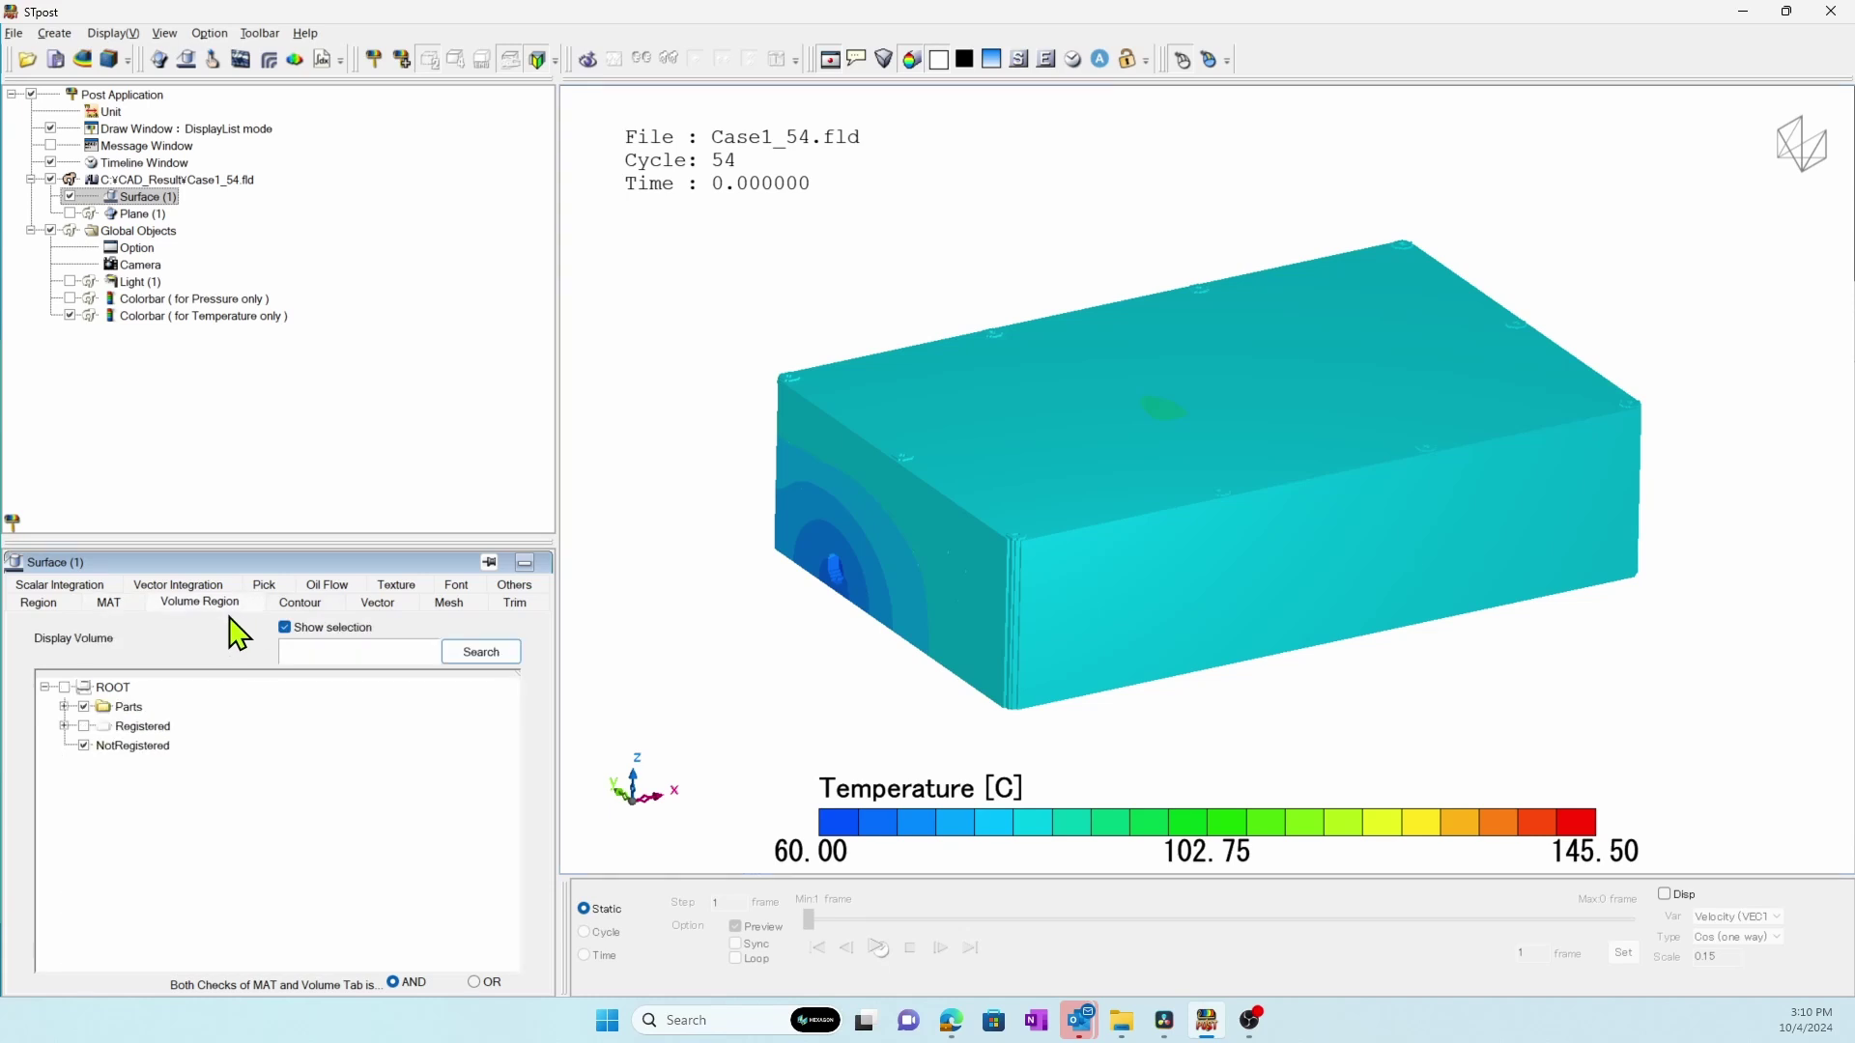
left_click(1044, 466)
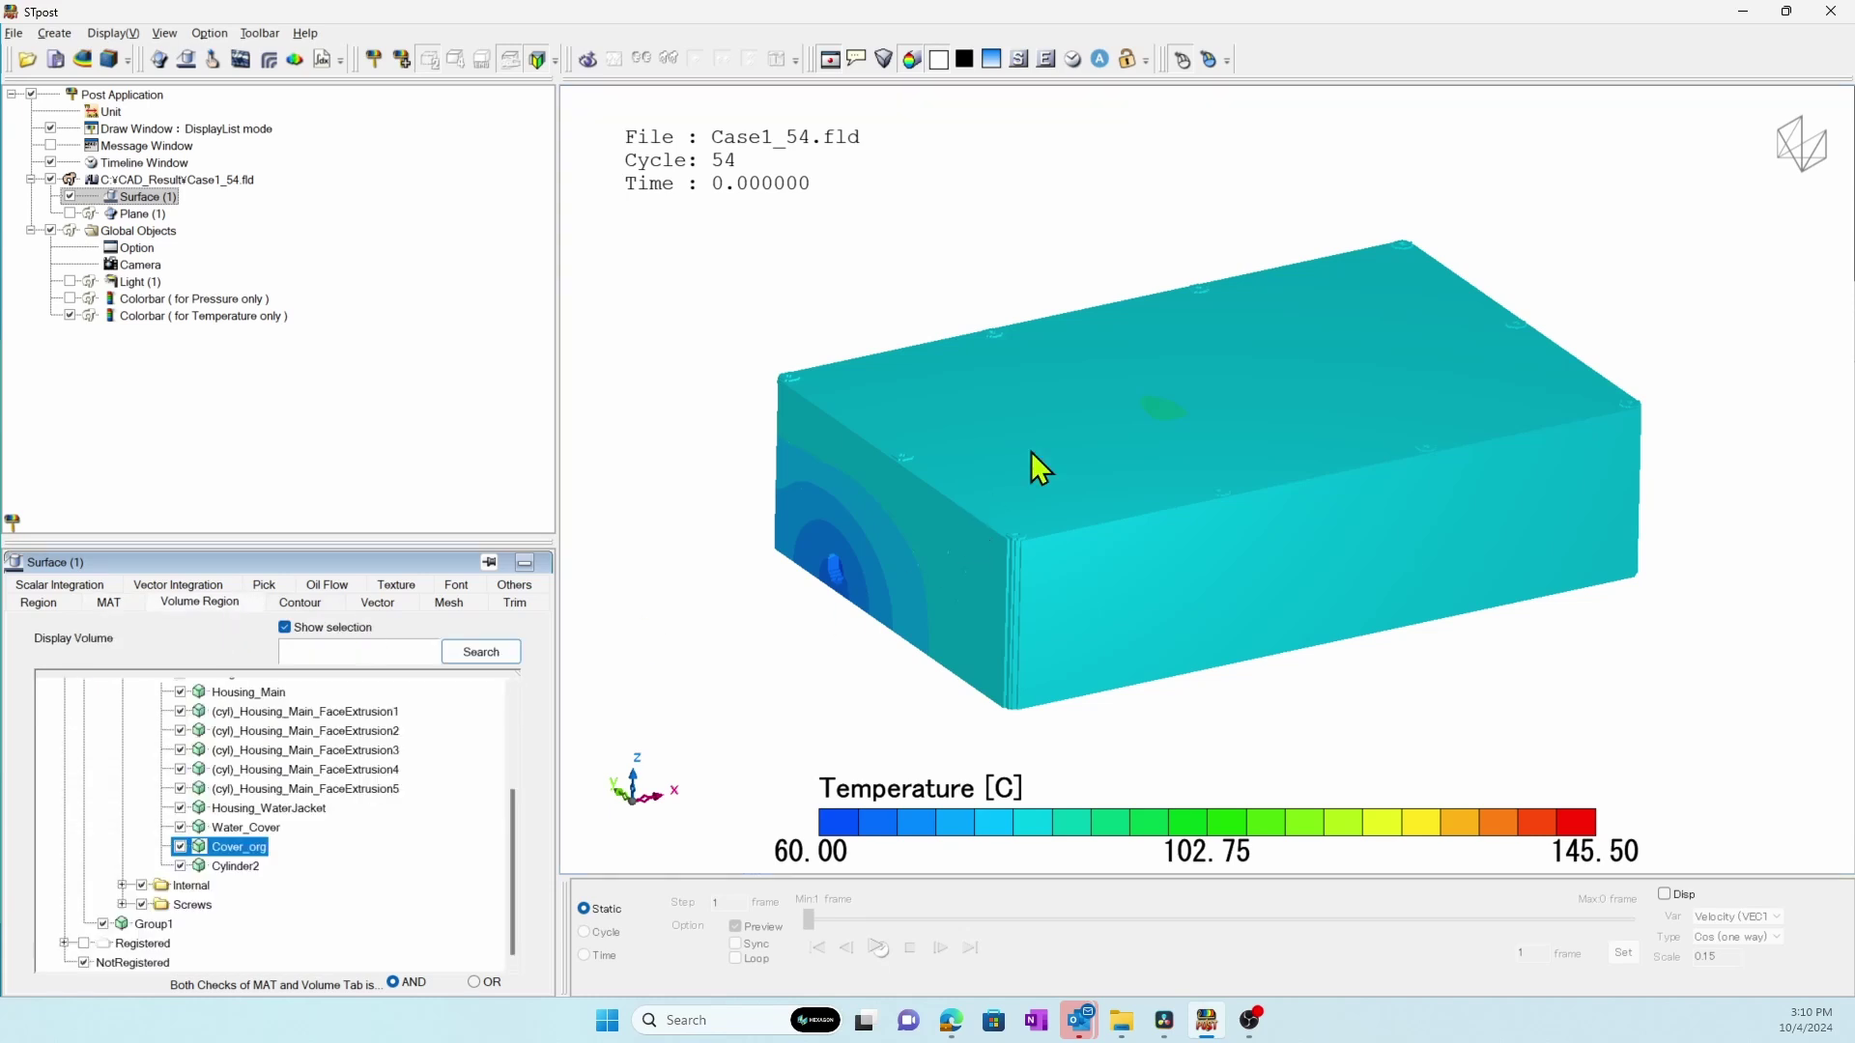
left_click(179, 846)
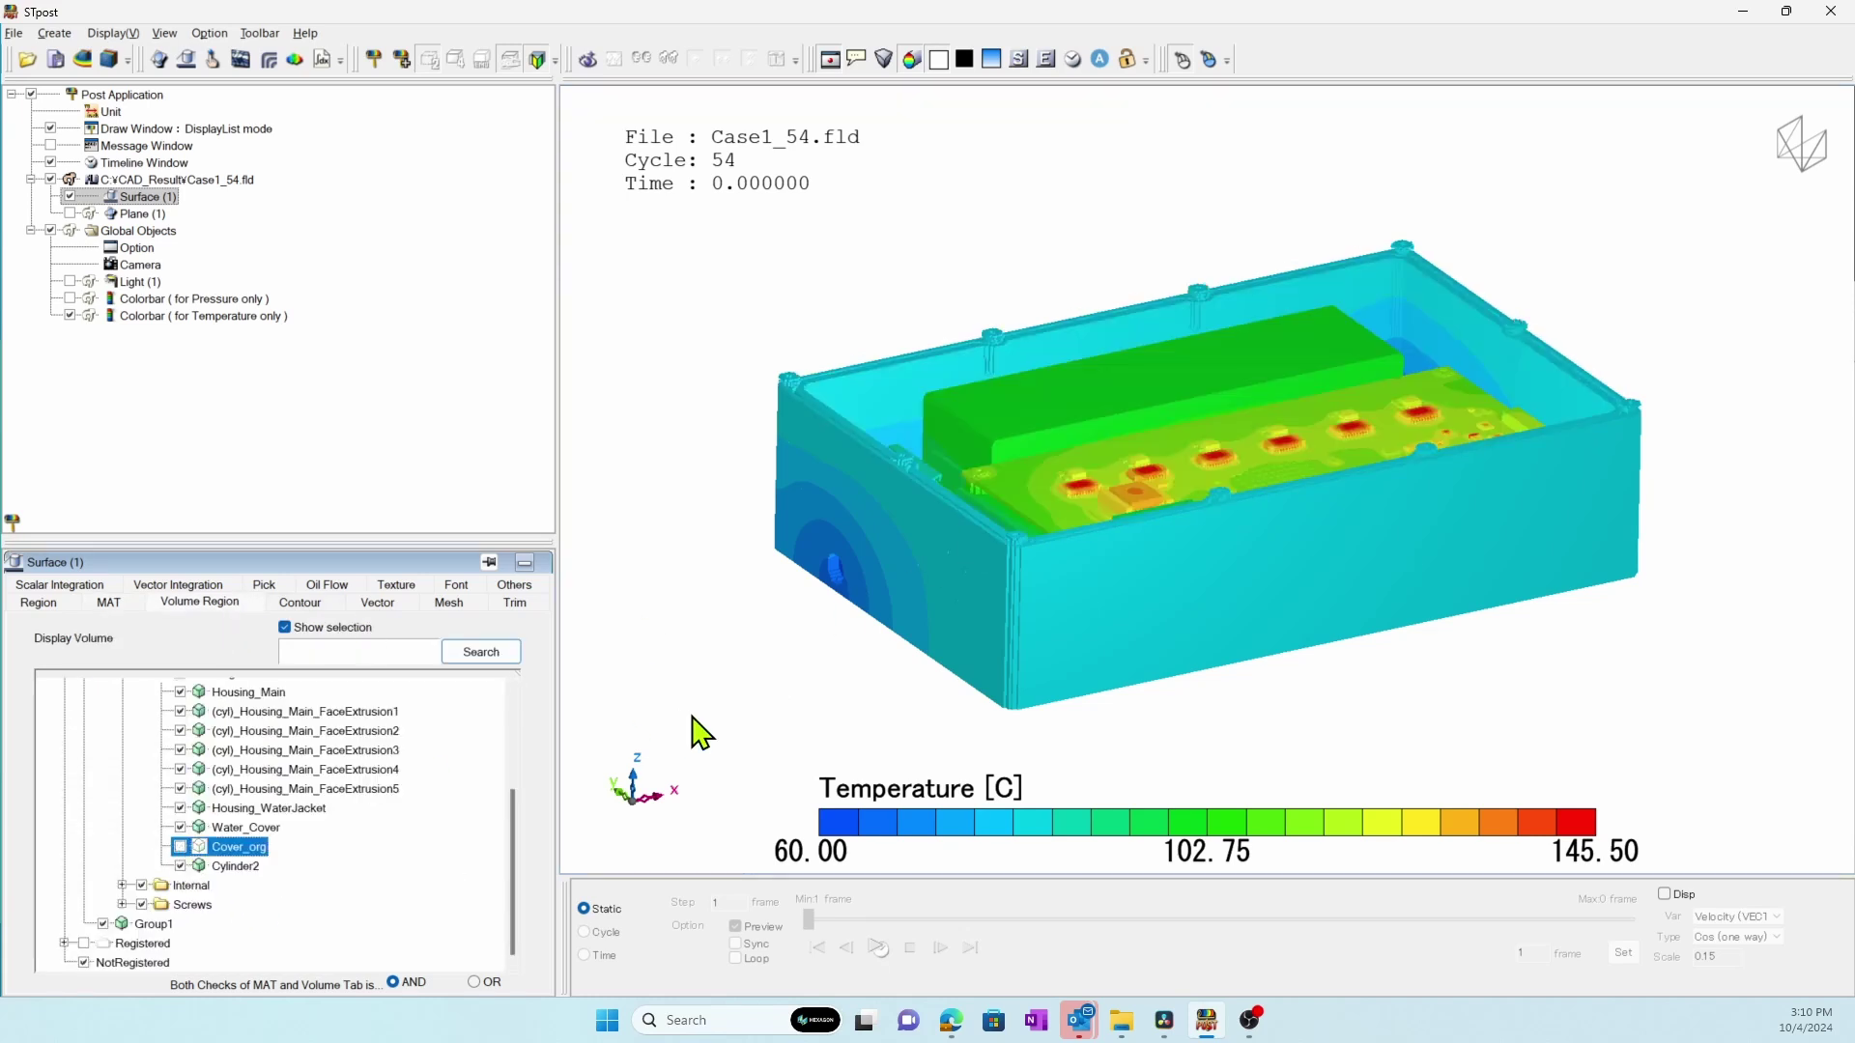
left_click_drag(845, 675, 912, 645)
scroll(834, 707, "up", 1)
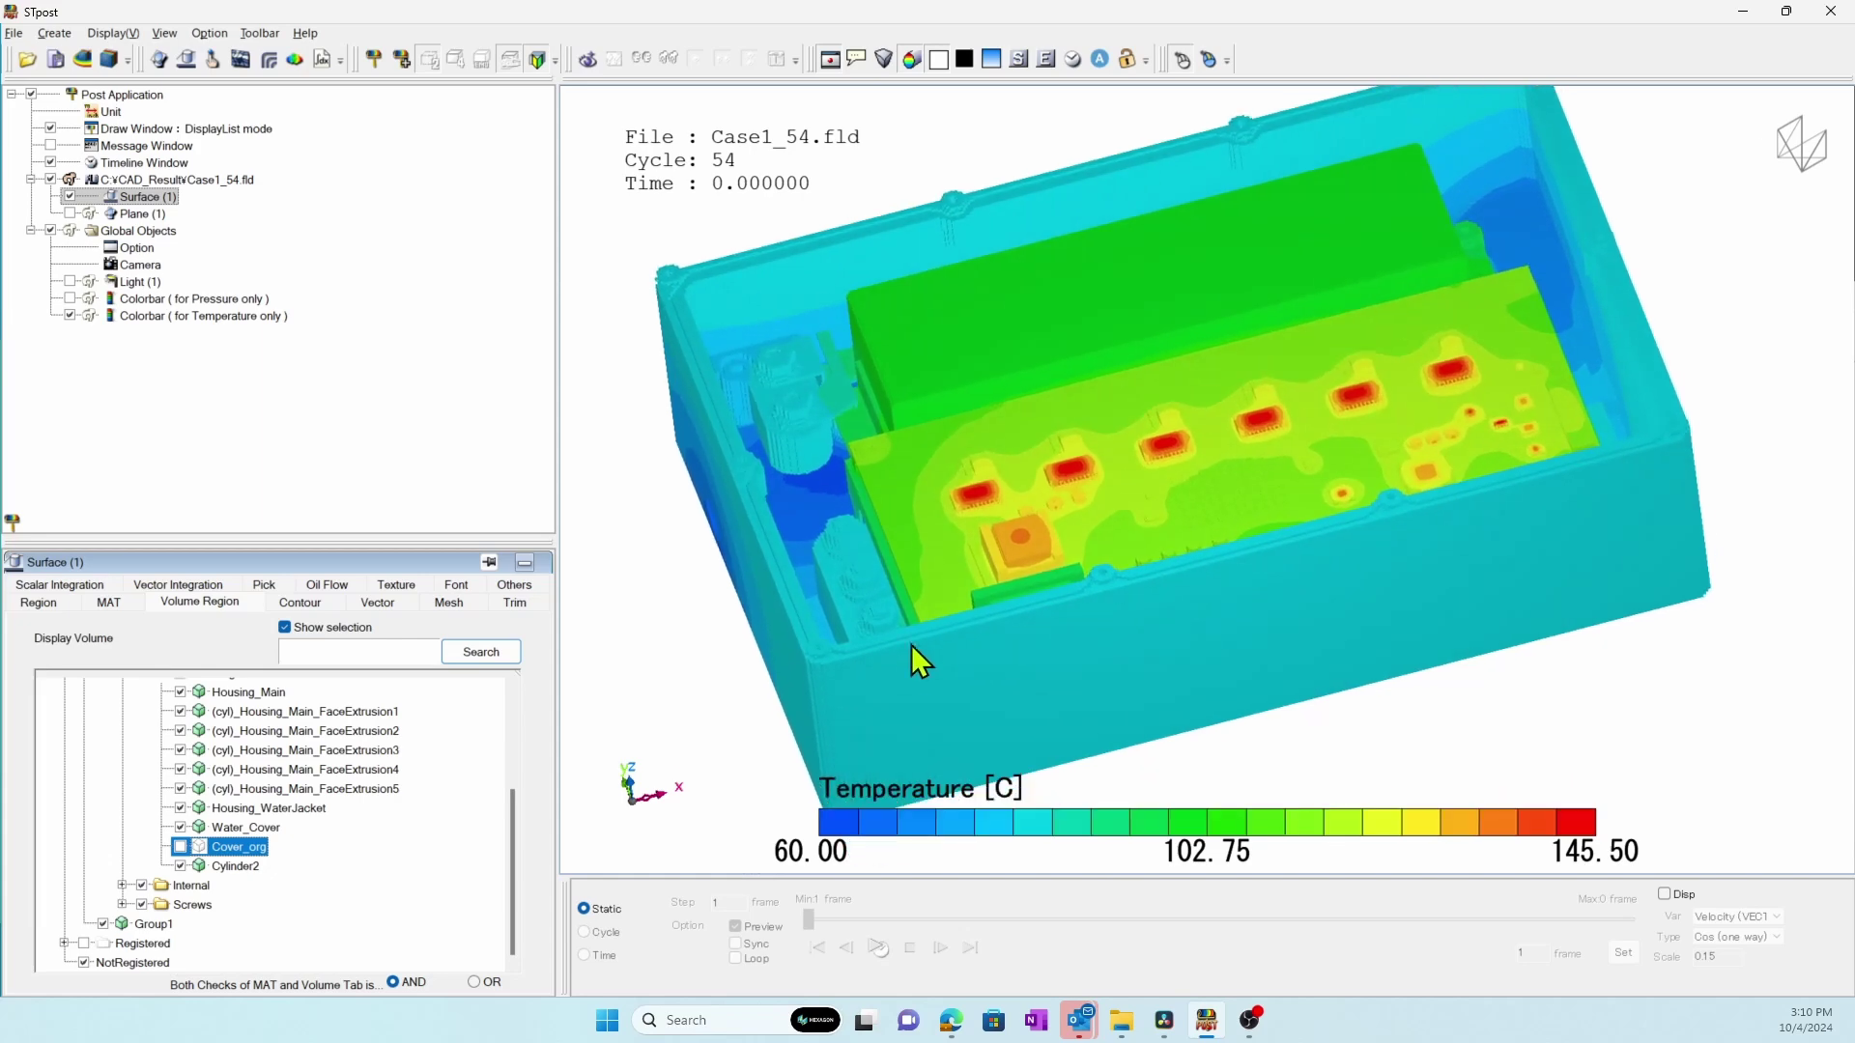
scroll(912, 646, "up", 1)
left_click_drag(1003, 688, 977, 611)
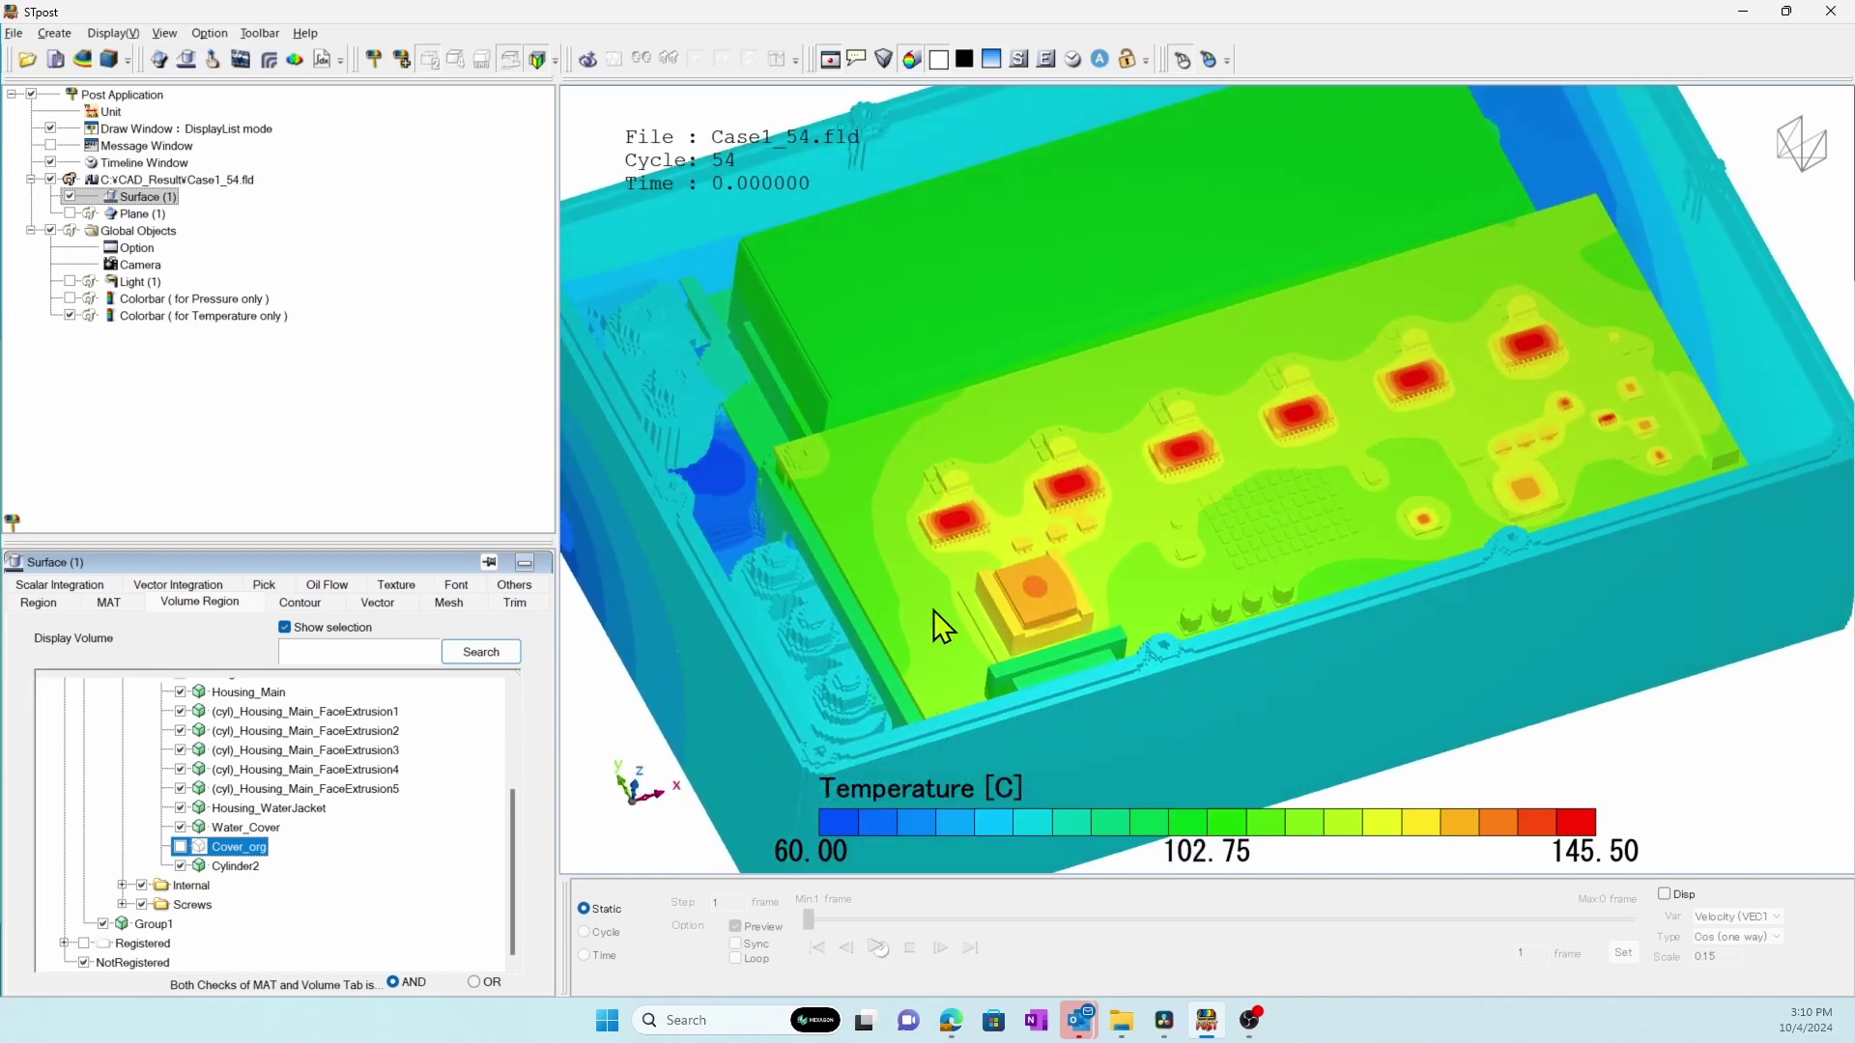
Step: Limit the Surface (1) materials to water(incompressible/20C) so only the cooling water's temperature contour is shown
left_click_drag(513, 826, 516, 757)
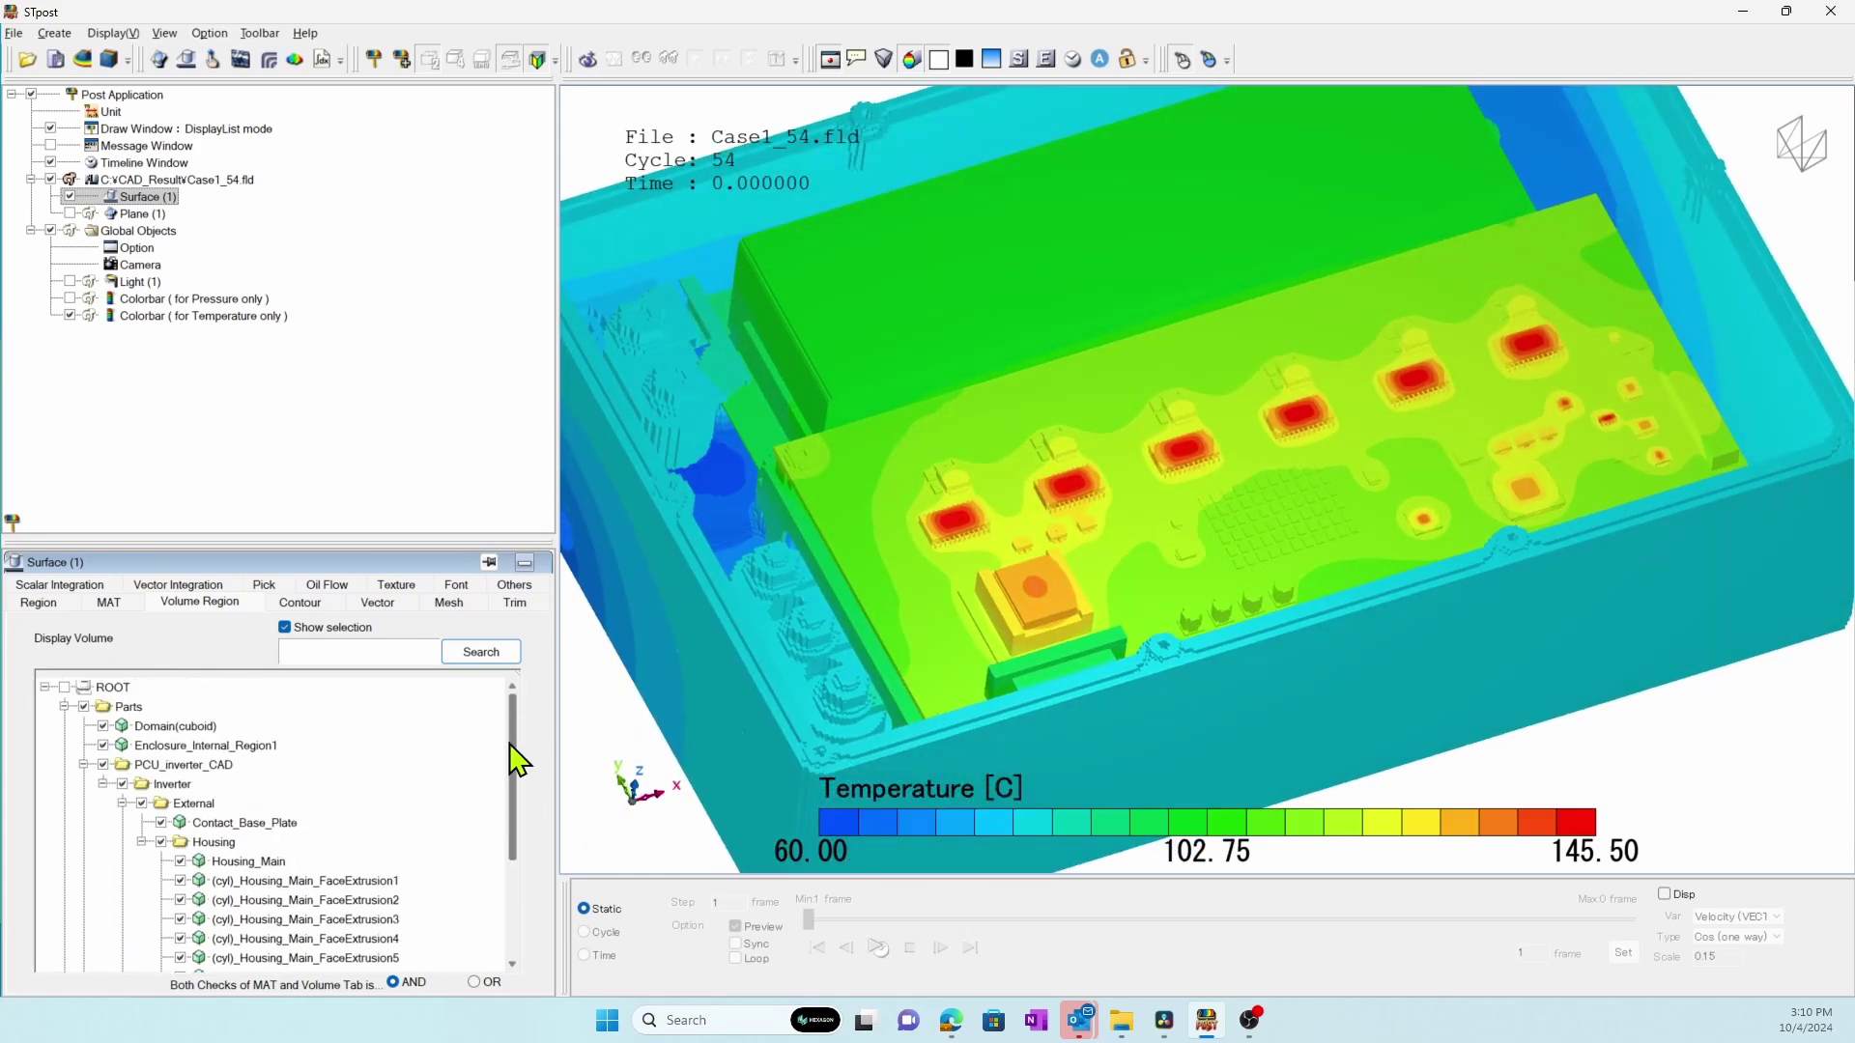
left_click(96, 606)
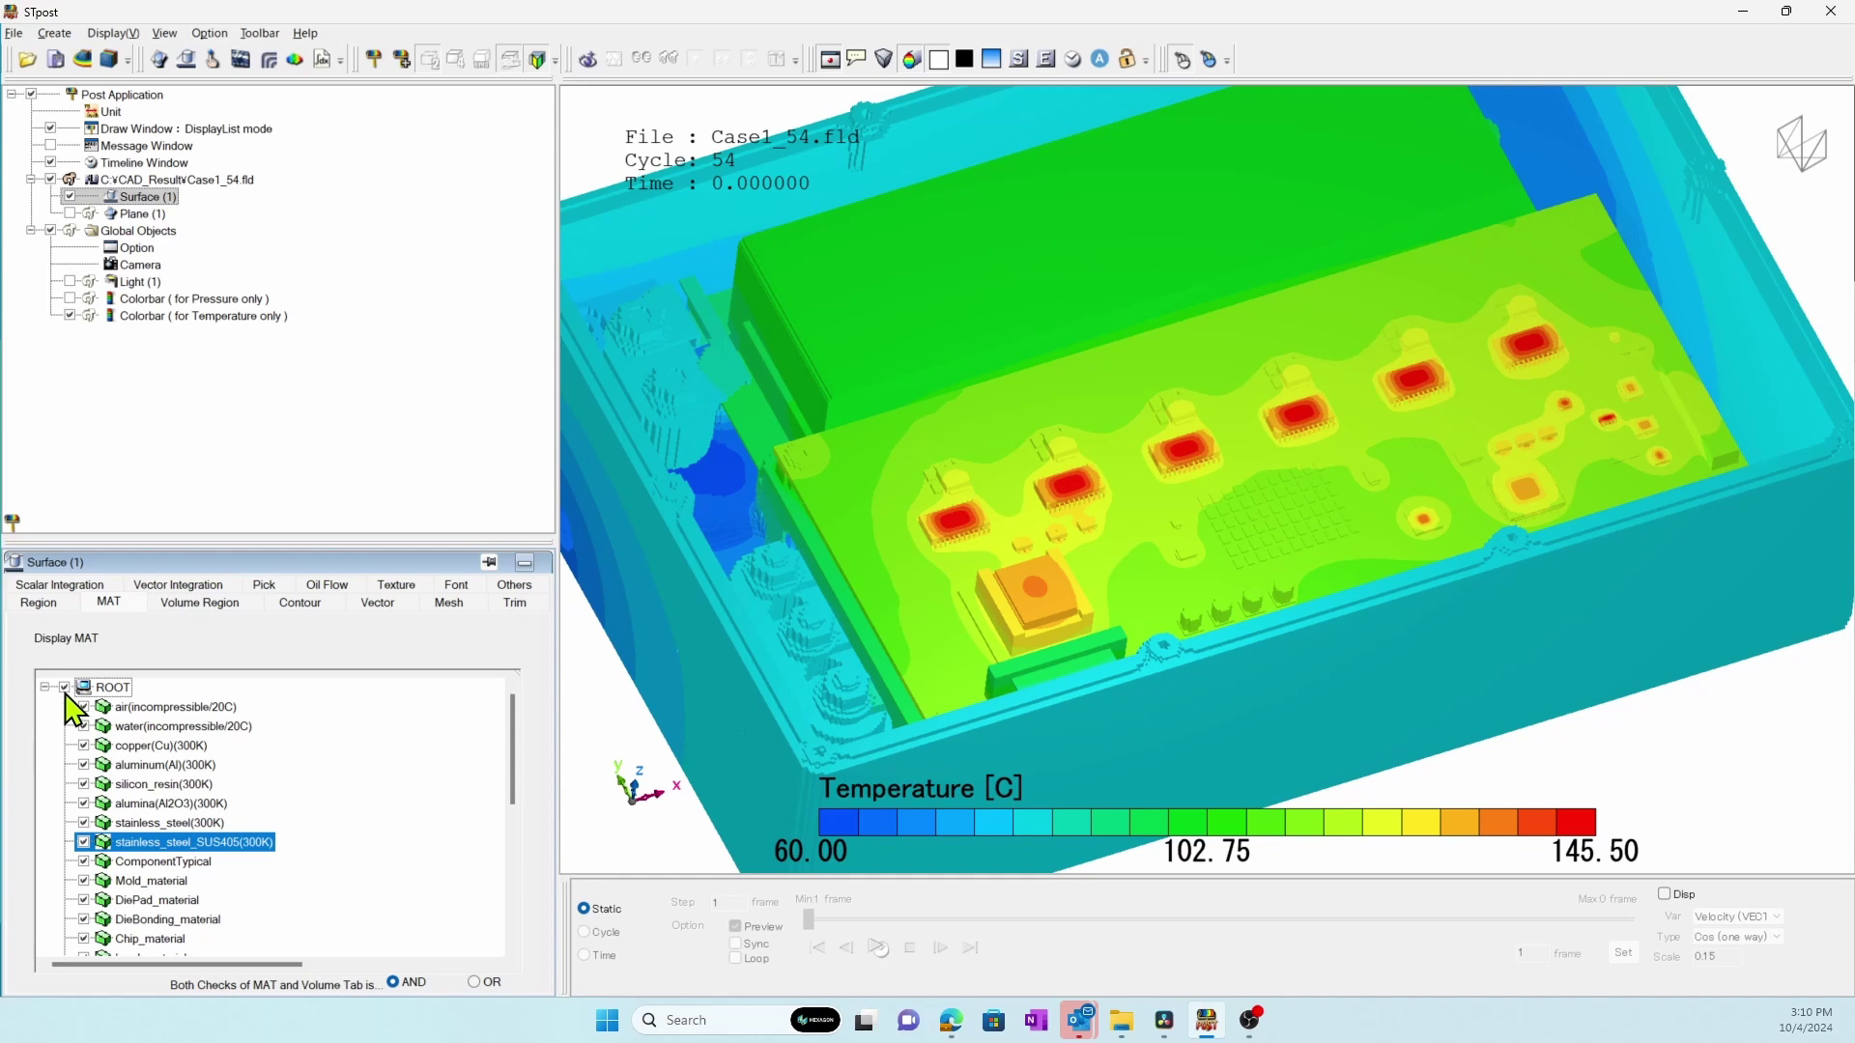
left_click(65, 688)
left_click(84, 726)
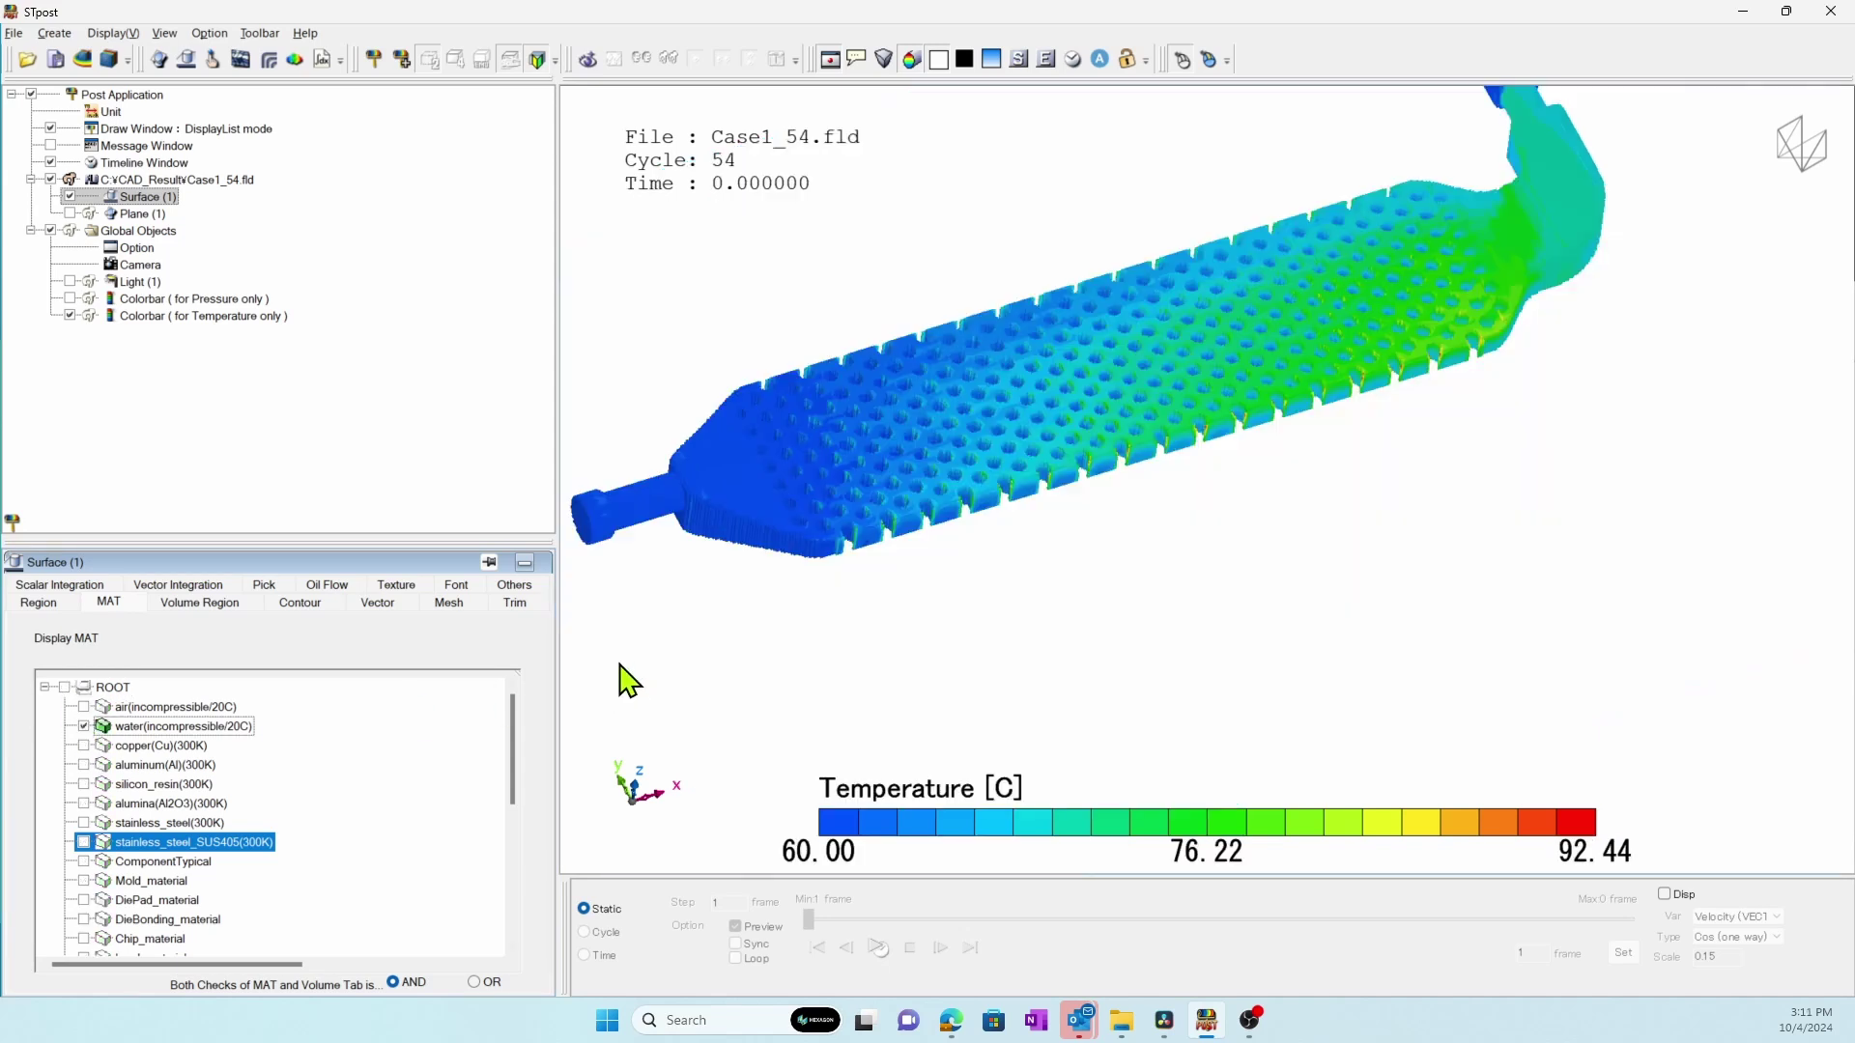
middle_click_drag(873, 495, 953, 605)
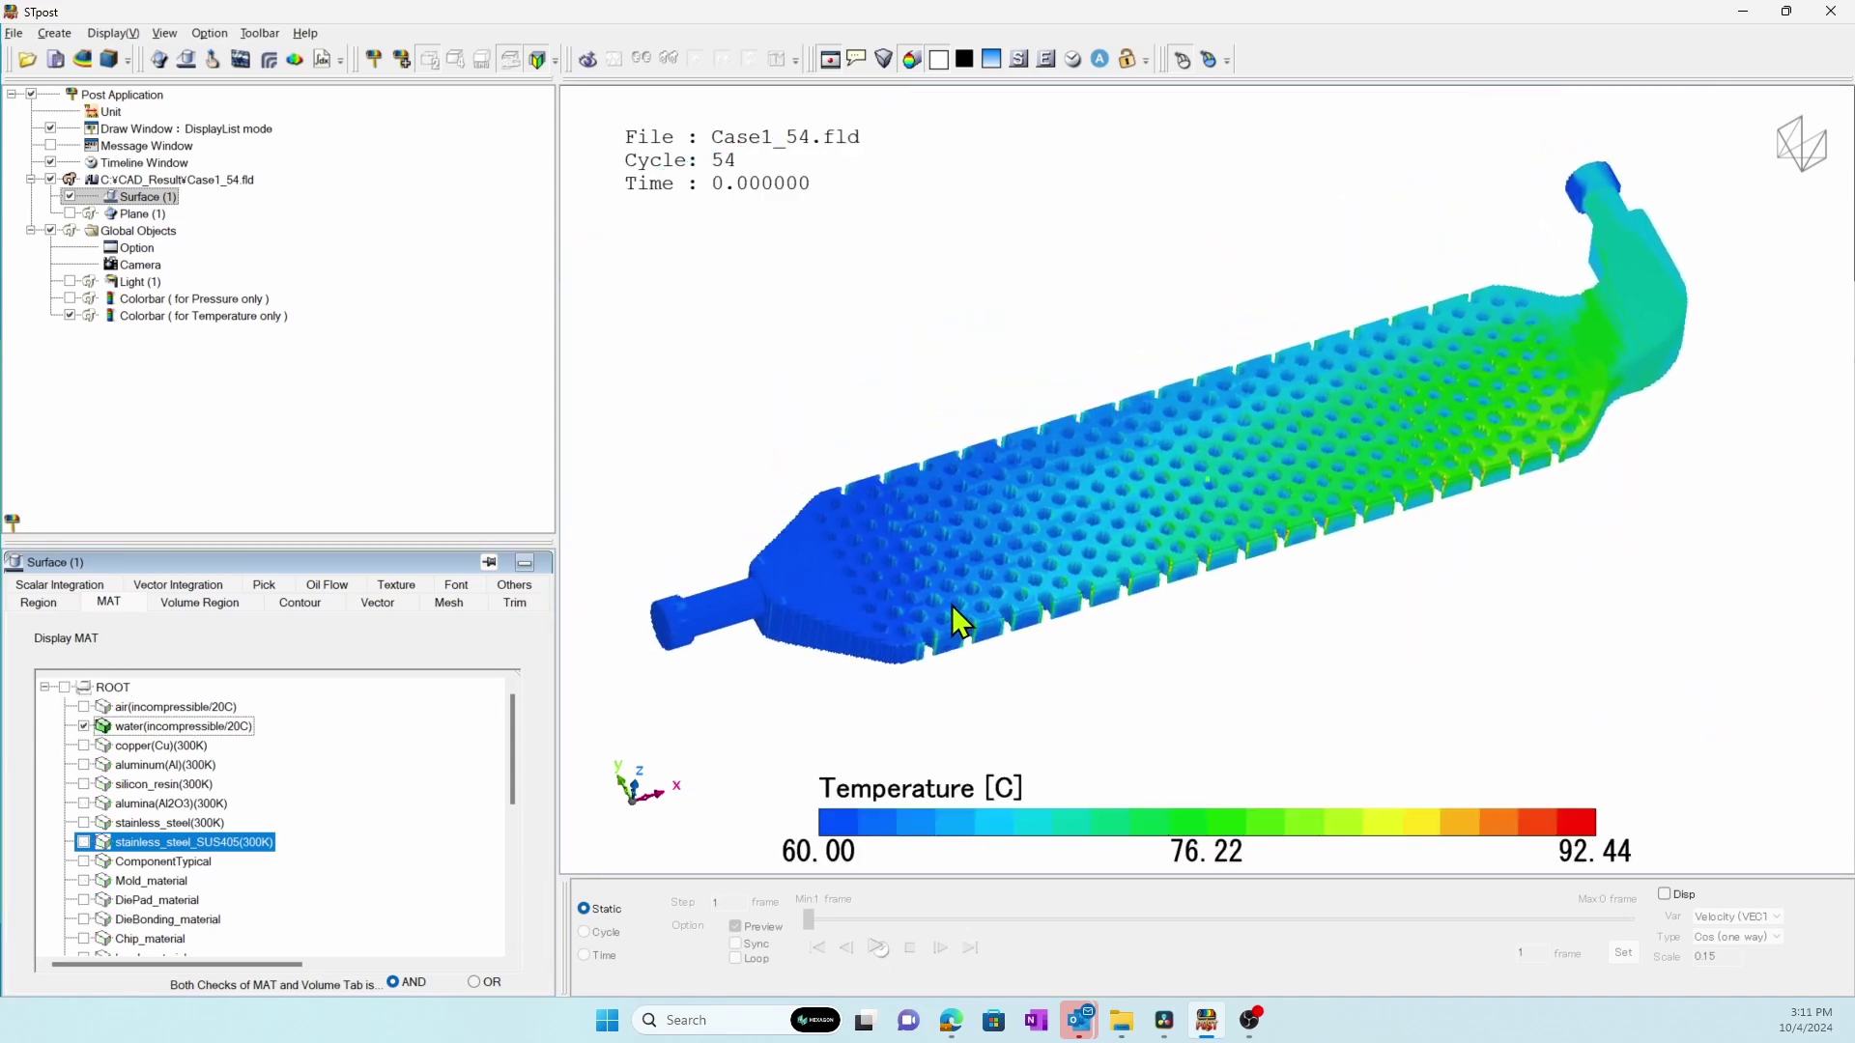
Step: Change the Surface (1) contour variable to Pressure (PRES) for the cooling water
left_click(300, 603)
left_click(232, 660)
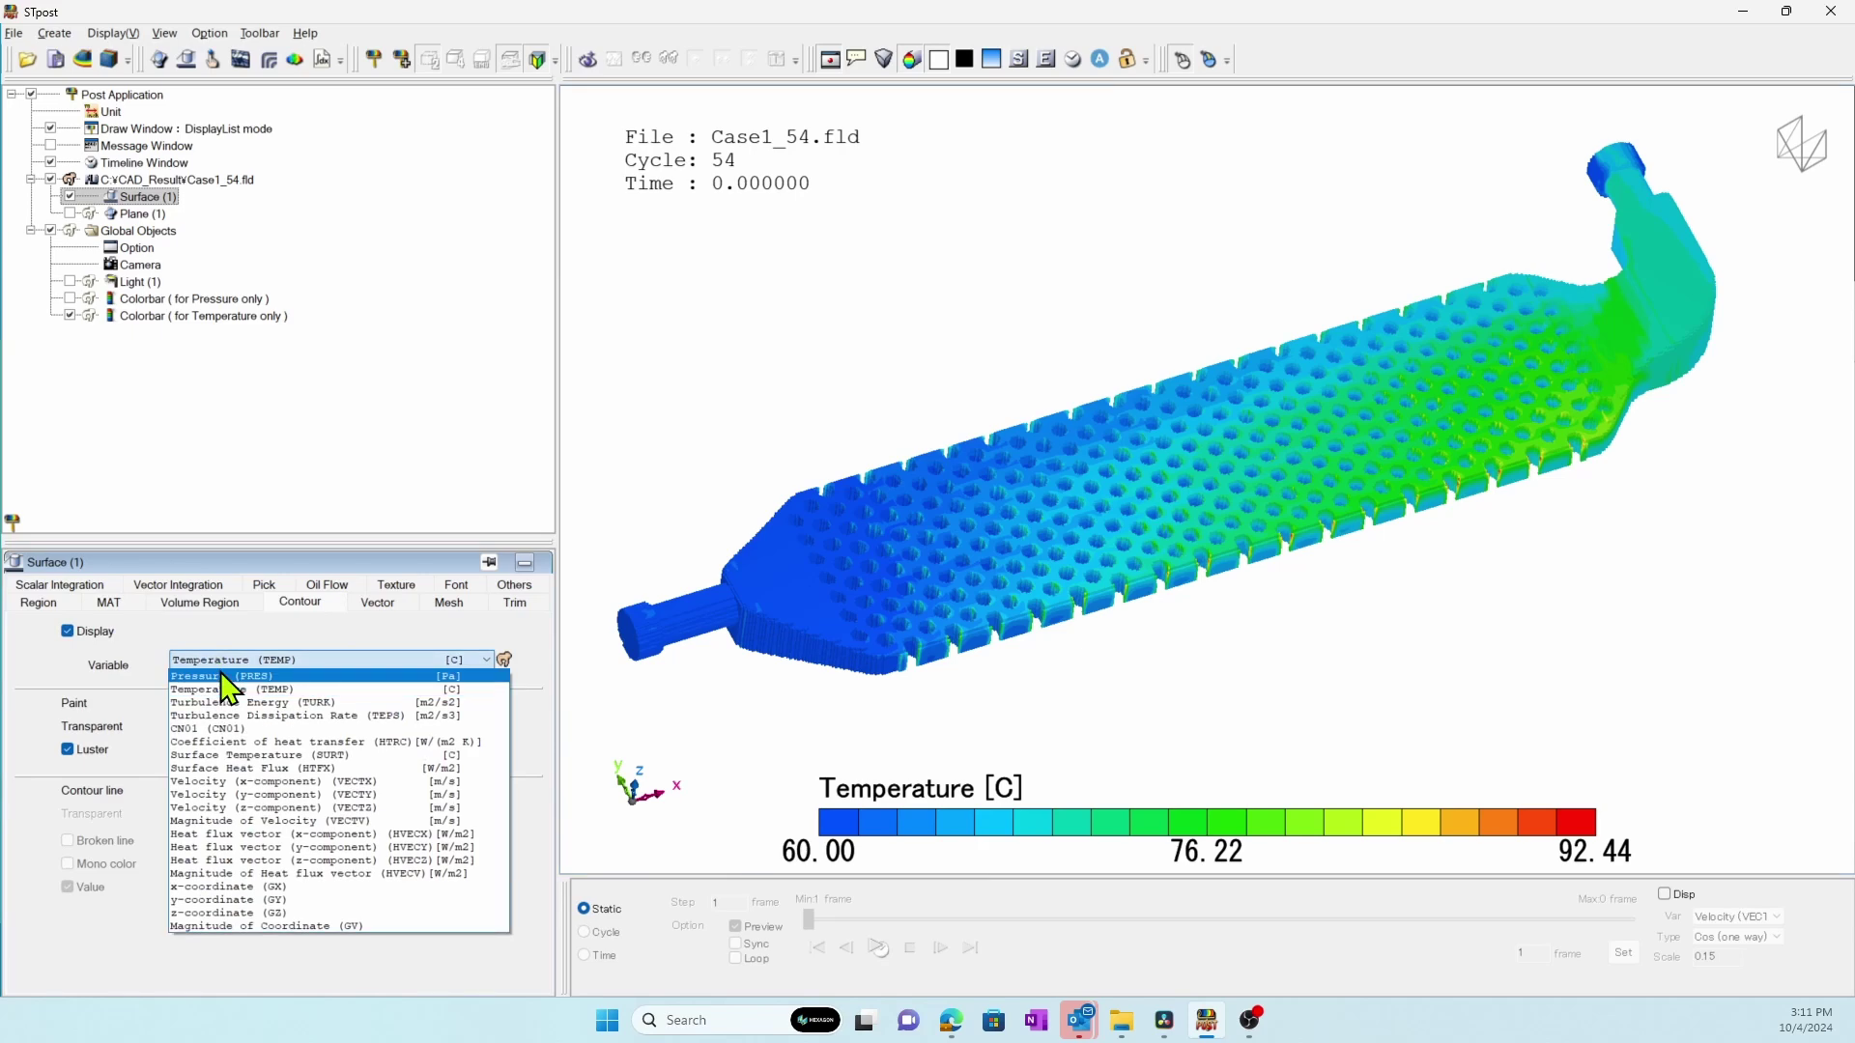
left_click(223, 676)
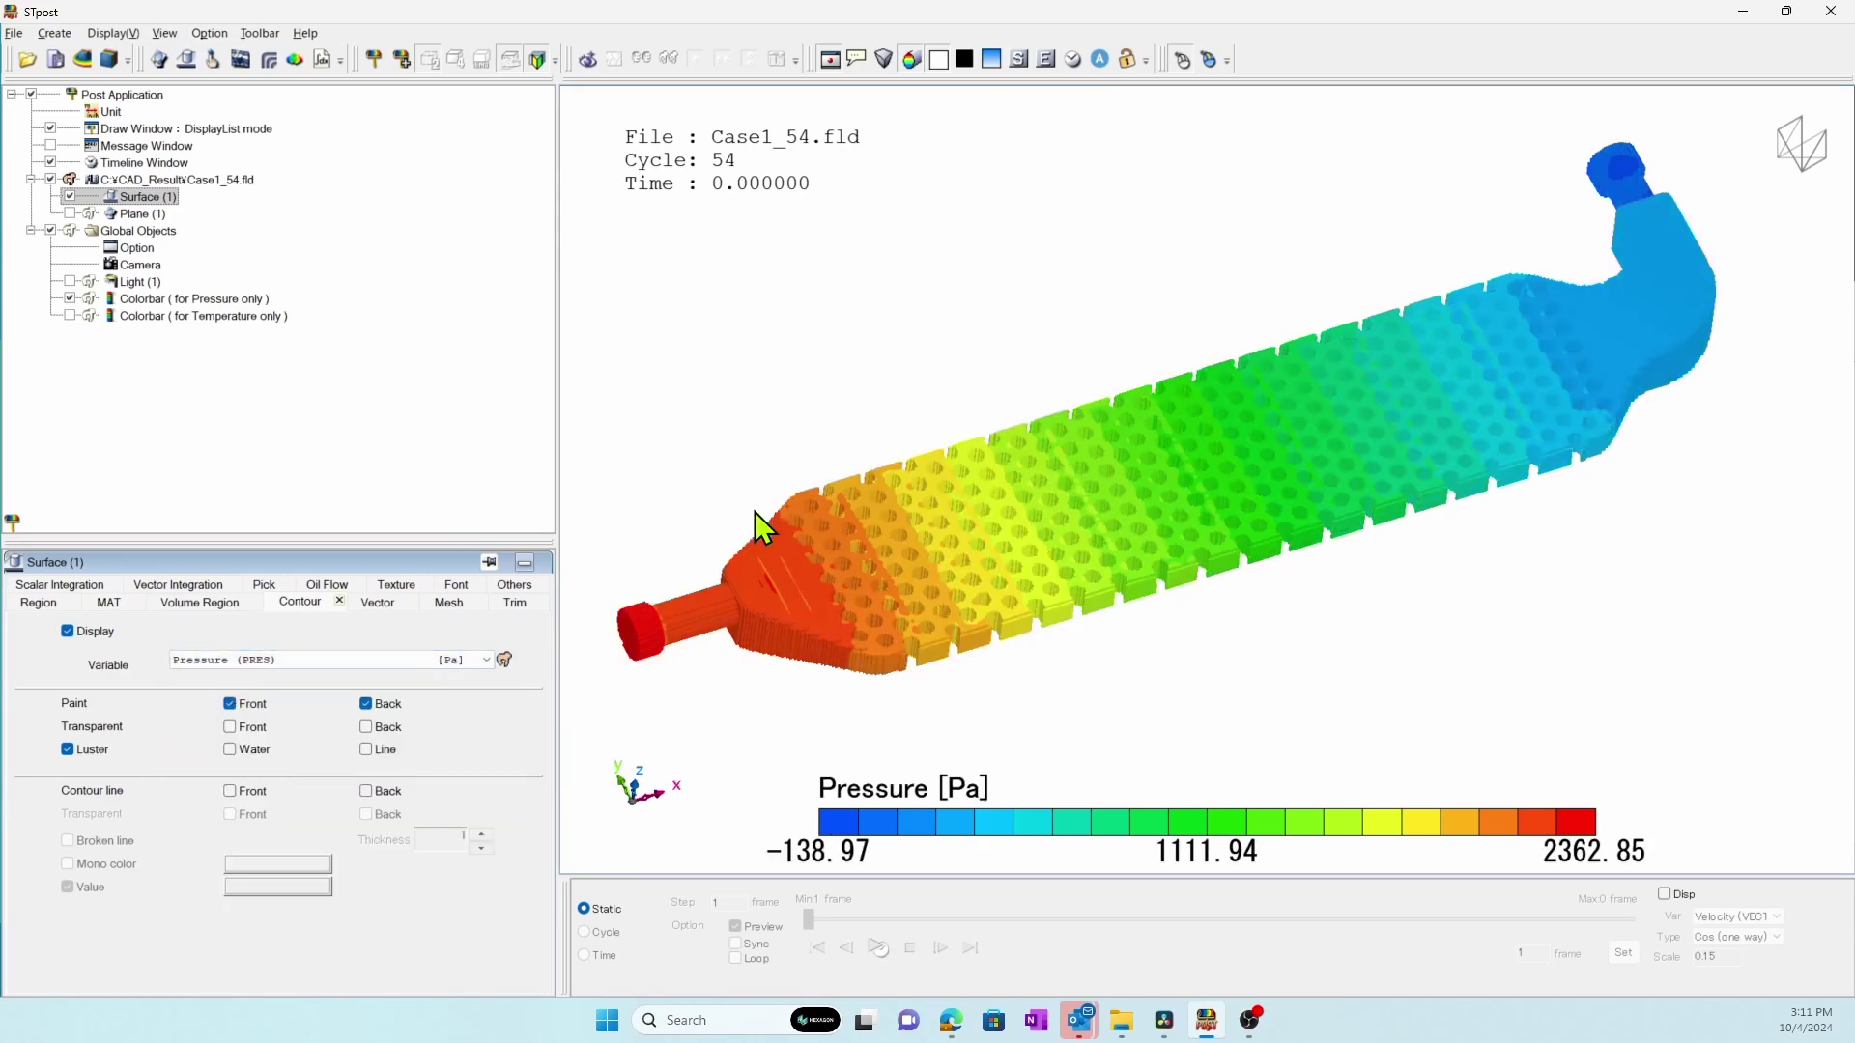
Step: Display Plane (1), place it perpendicular to the Z-axis at about 0.0034 through the cooling water, and hide Surface (1)
left_click(135, 197)
left_click_drag(849, 621, 841, 662)
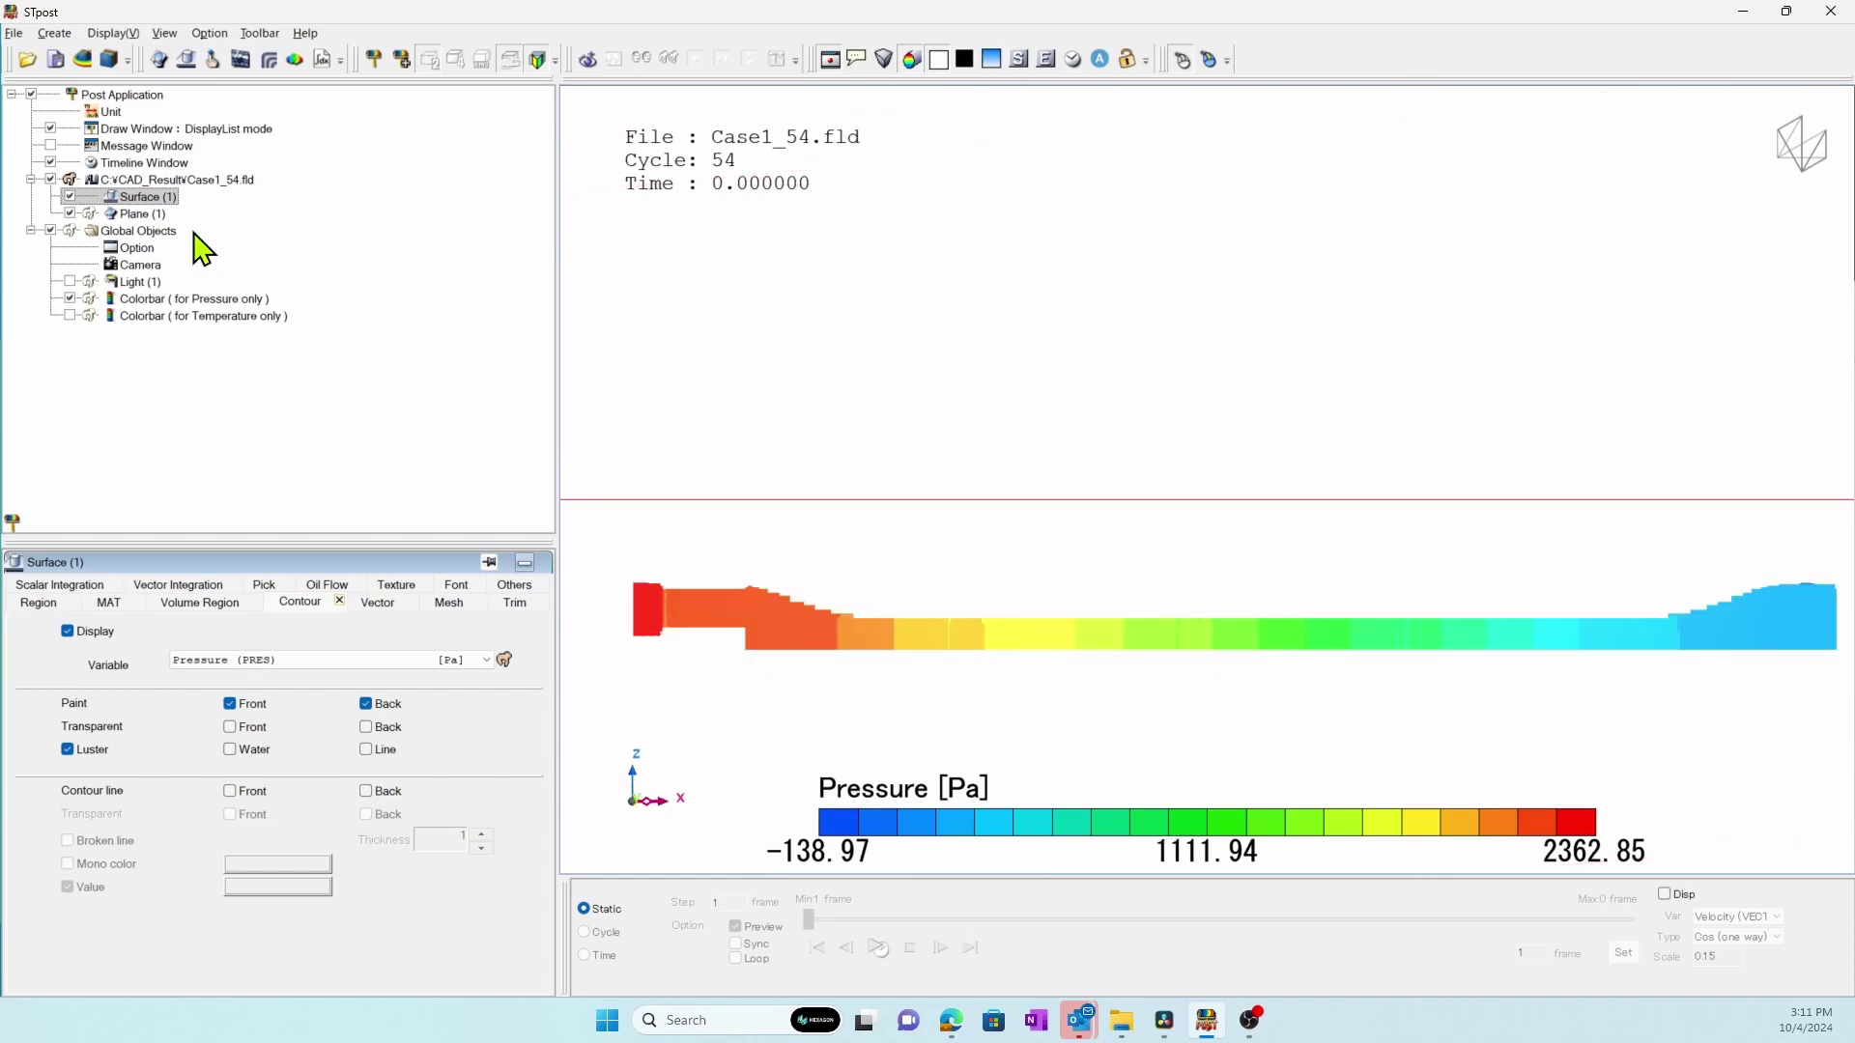
left_click(119, 213)
double_click(763, 636)
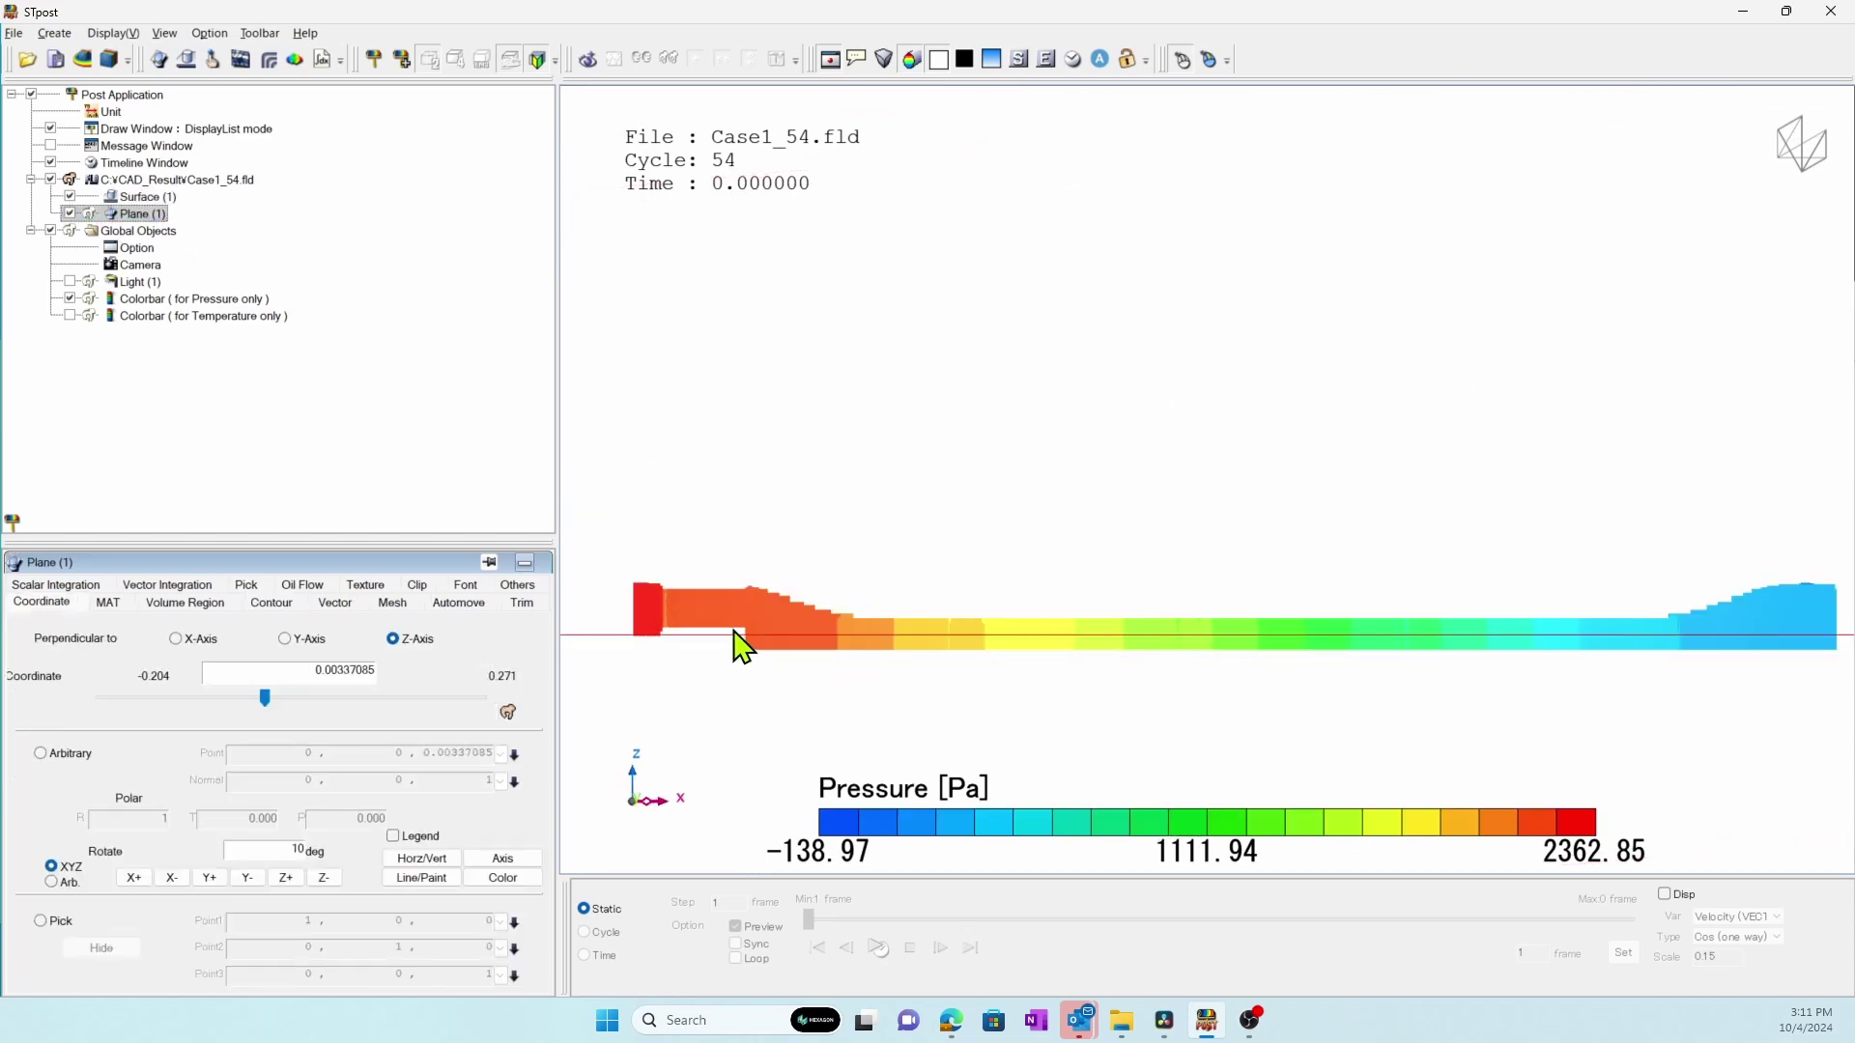
left_click(70, 197)
left_click_drag(735, 502, 633, 584)
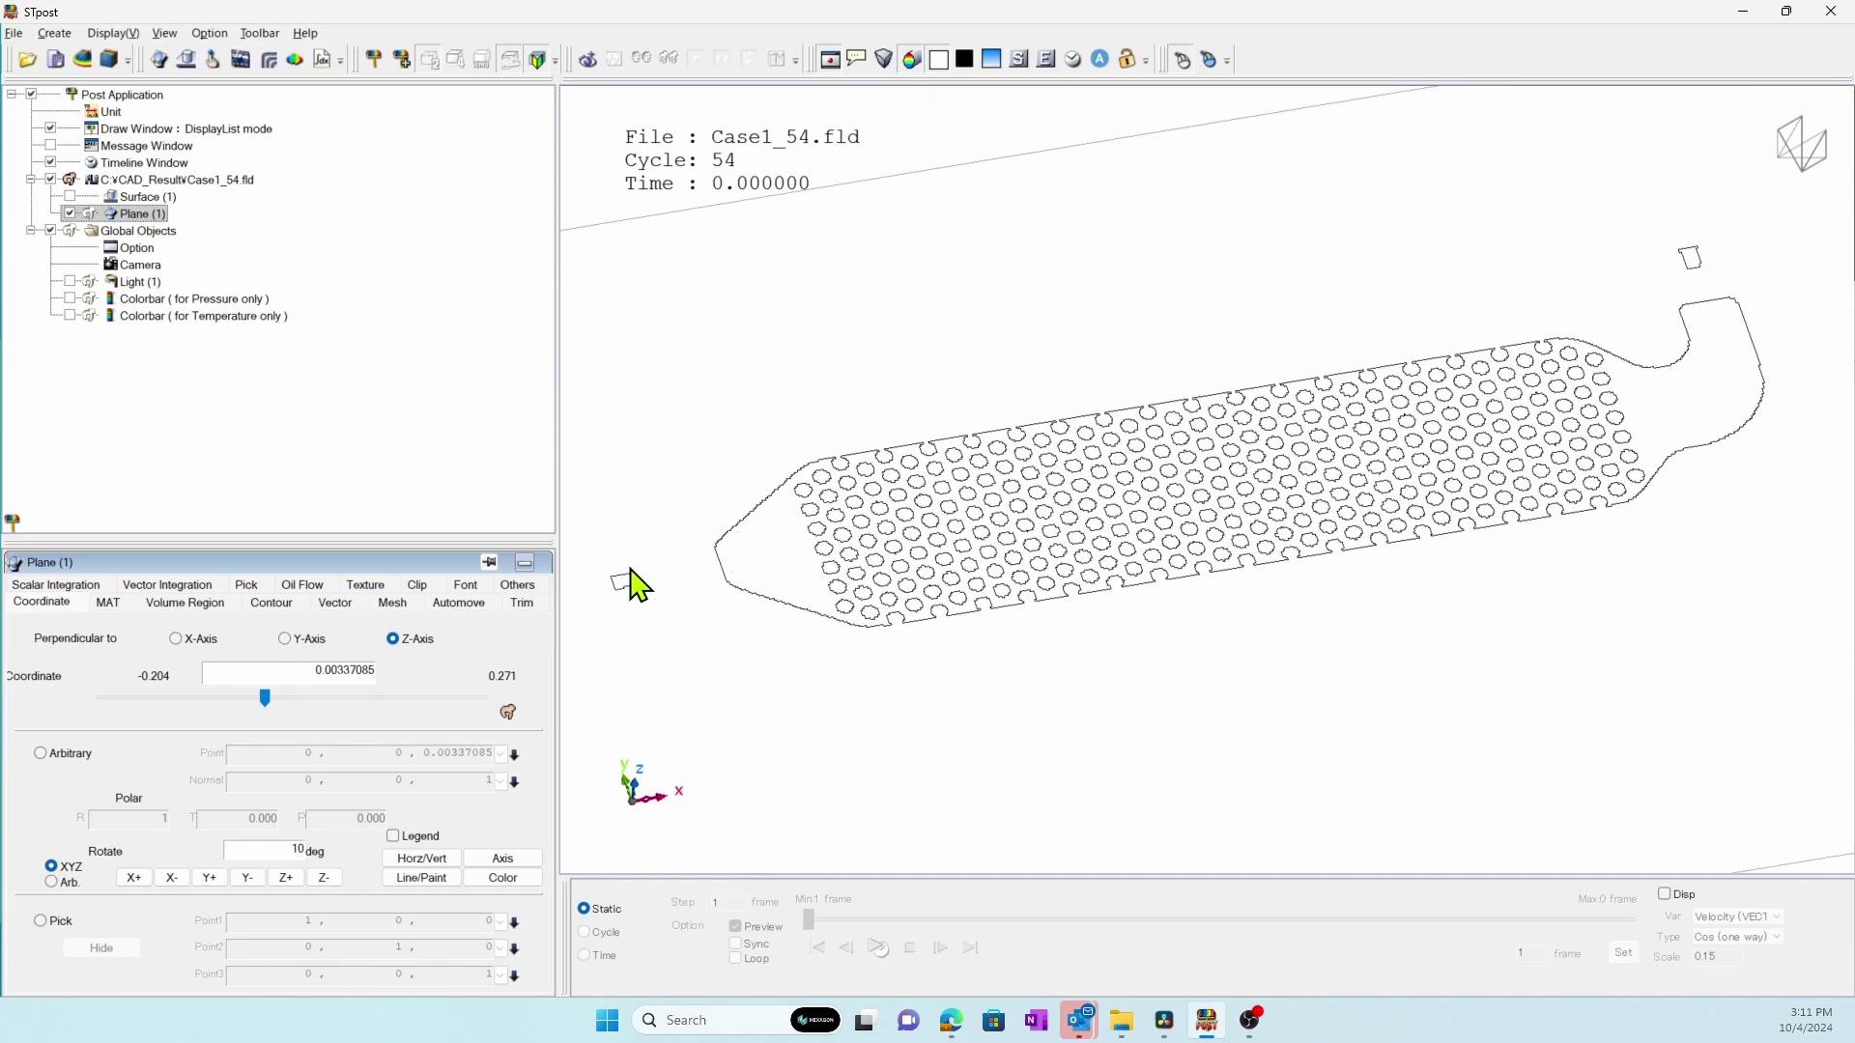
Step: Draw the Pressure (PRES) contour on Plane (1) and limit its materials to water(incompressible/20C)
left_click(270, 602)
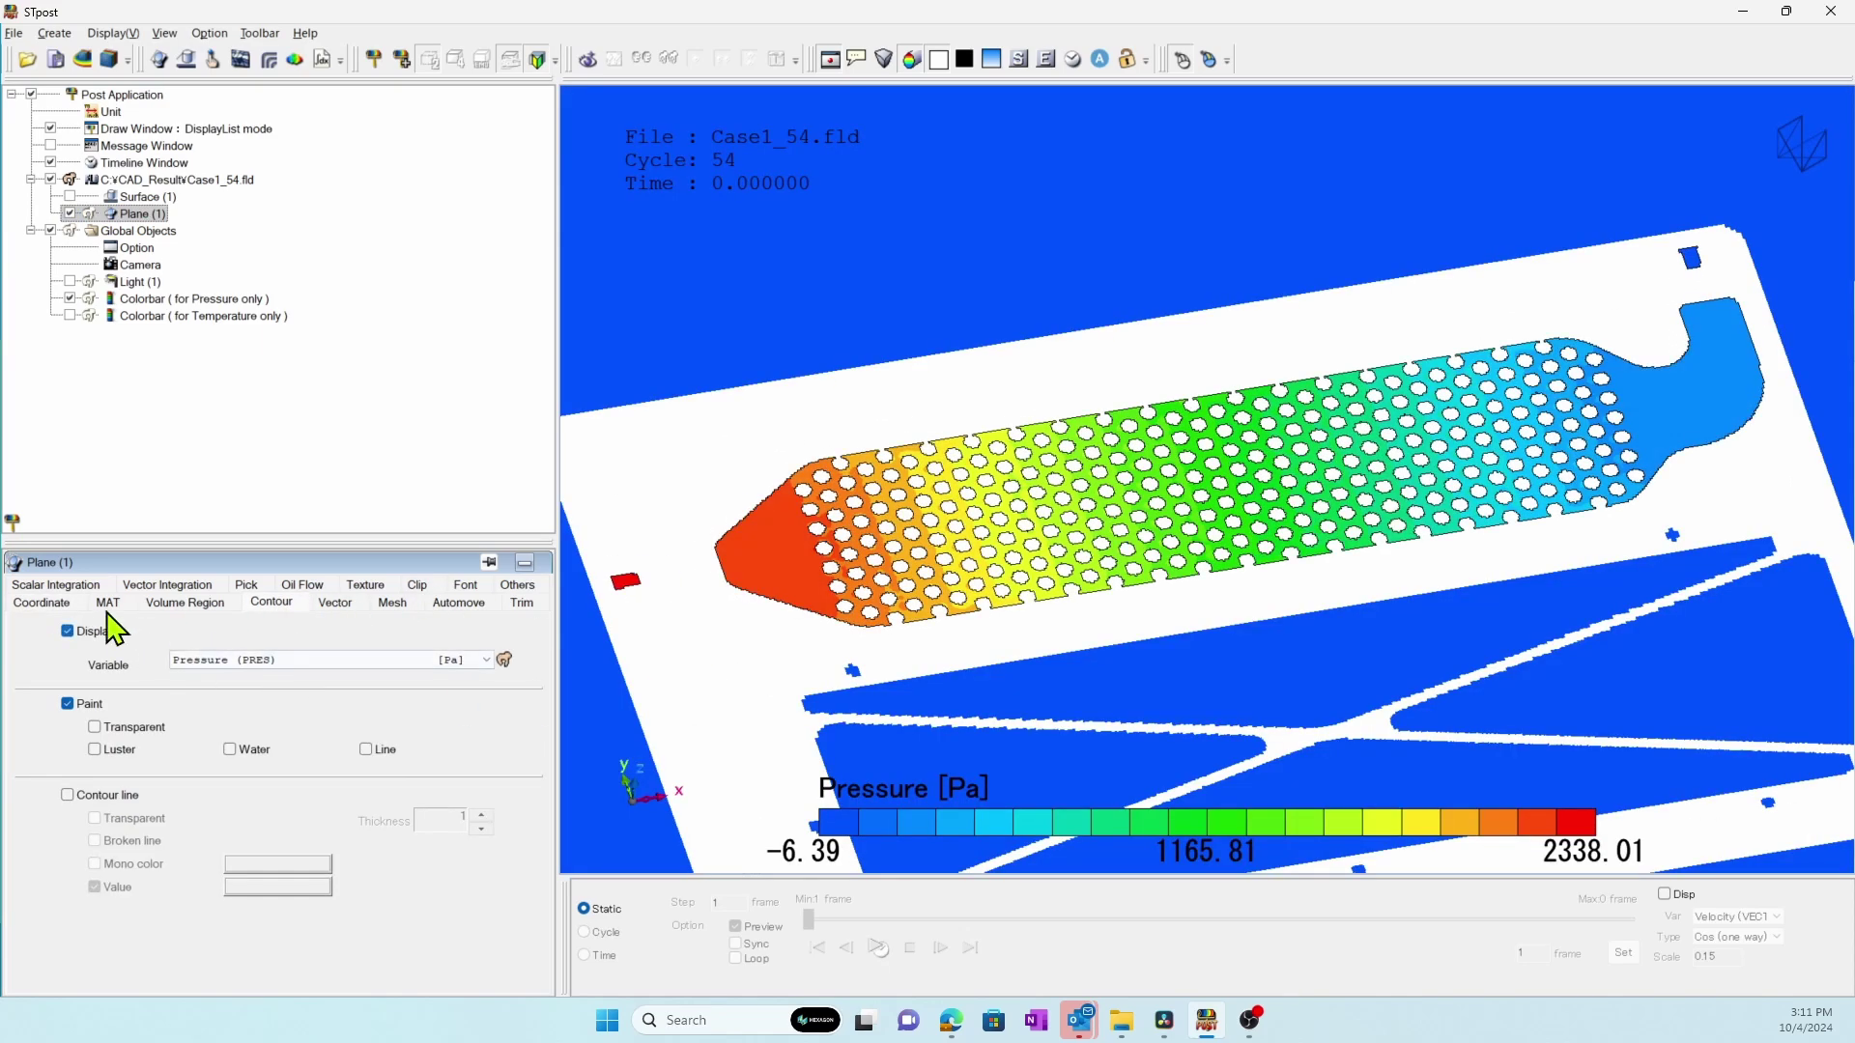
left_click(108, 605)
left_click(64, 688)
left_click(83, 726)
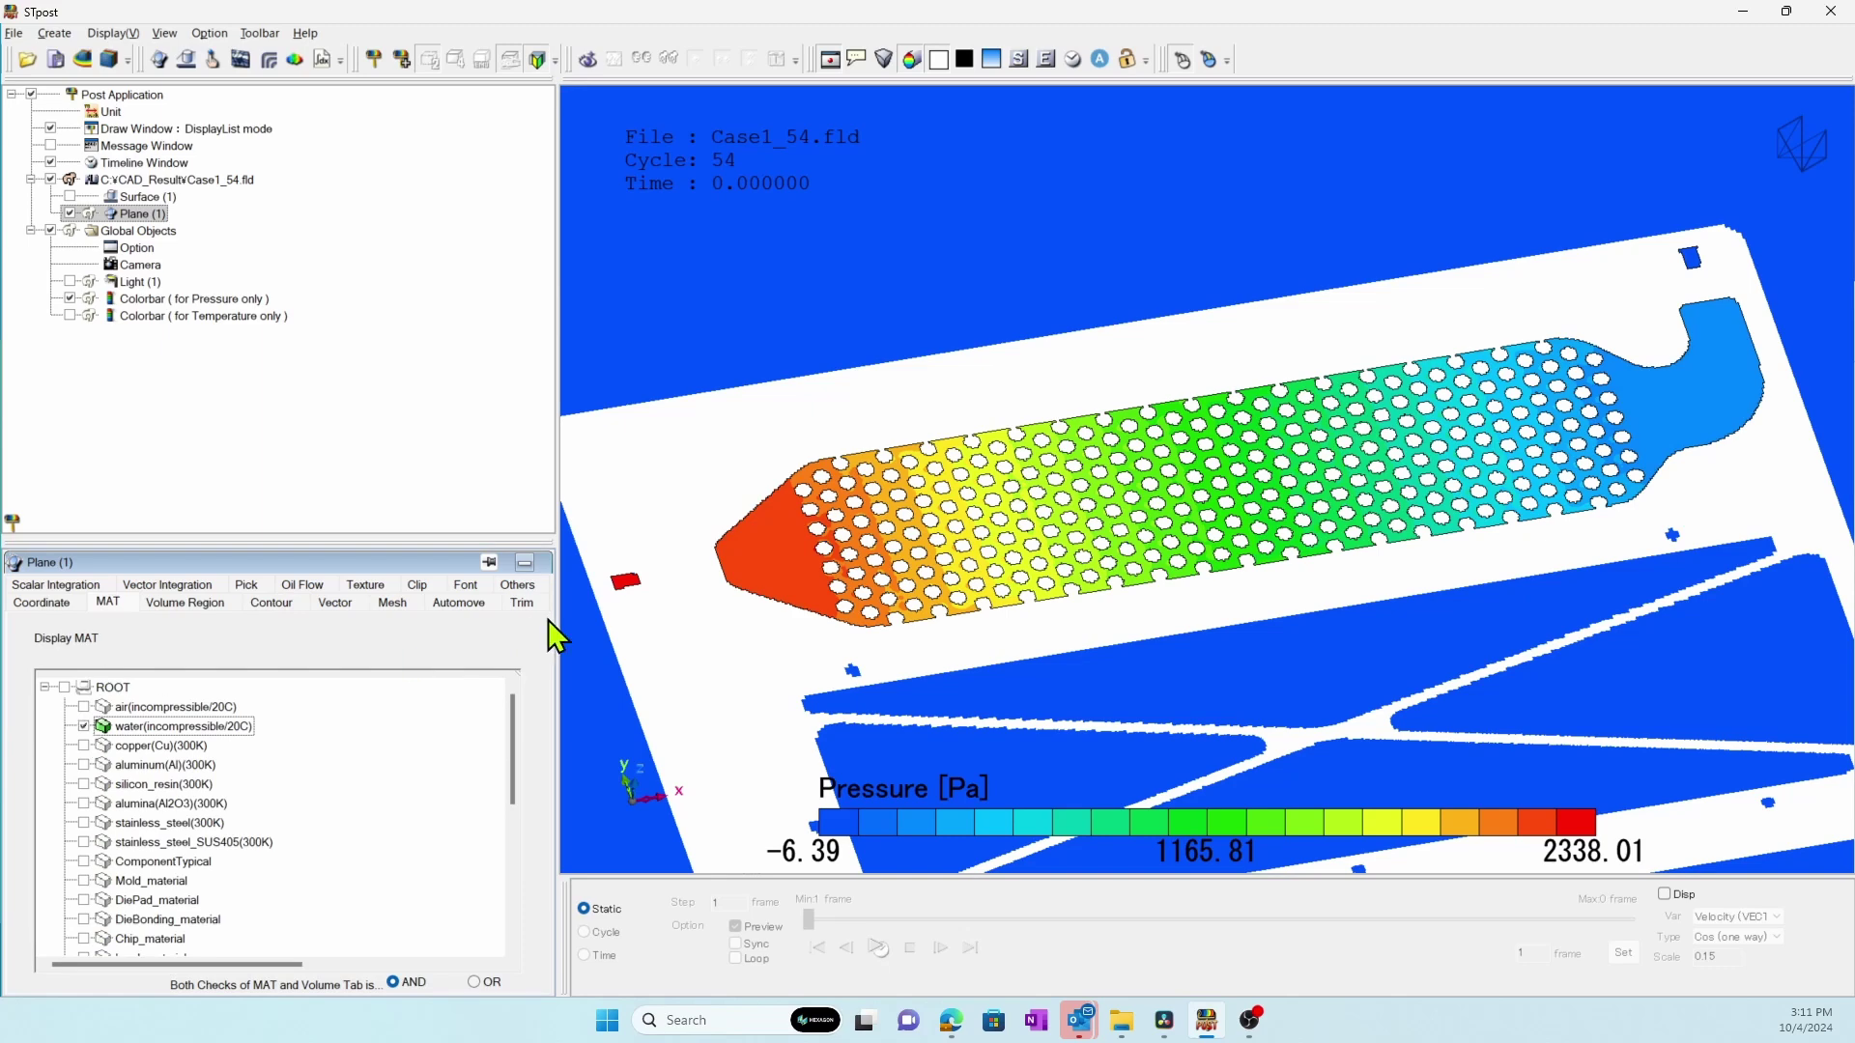
Step: Switch the Plane (1) contour variable to Magnitude of Velocity (VECTV)
left_click(272, 603)
left_click(290, 660)
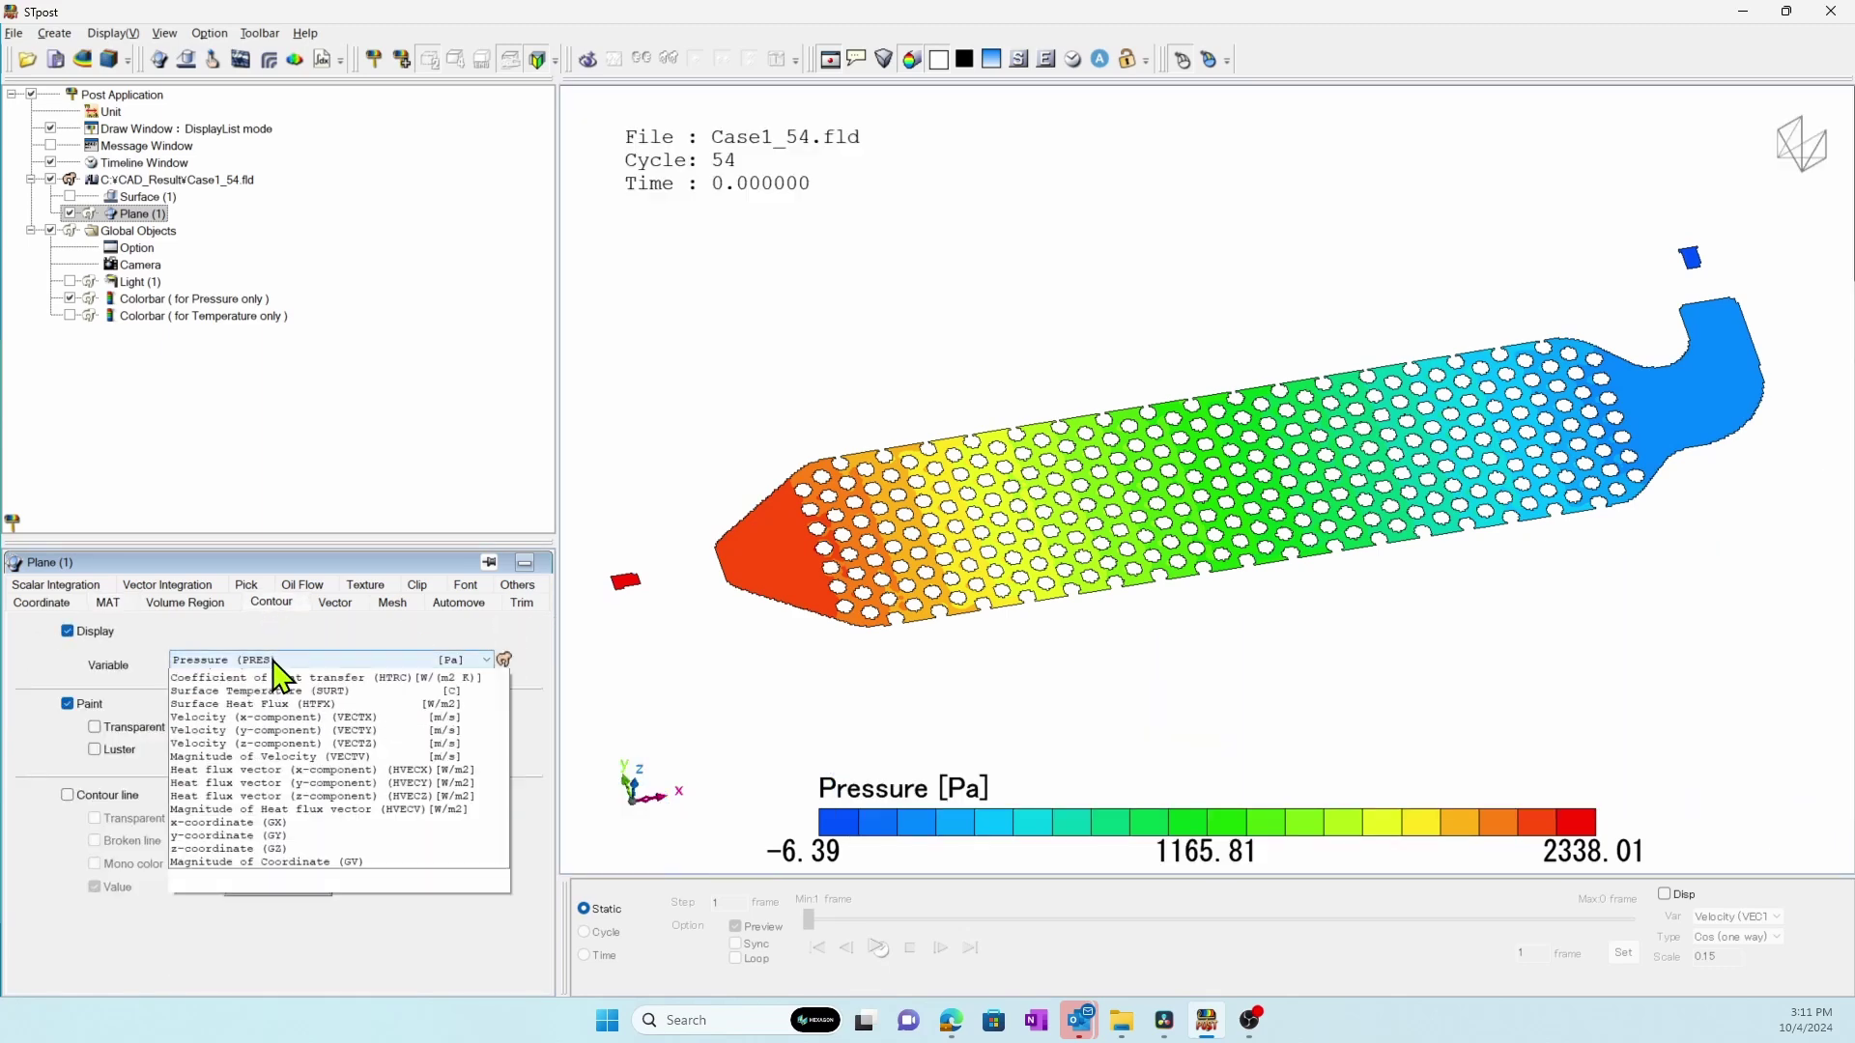
left_click(280, 704)
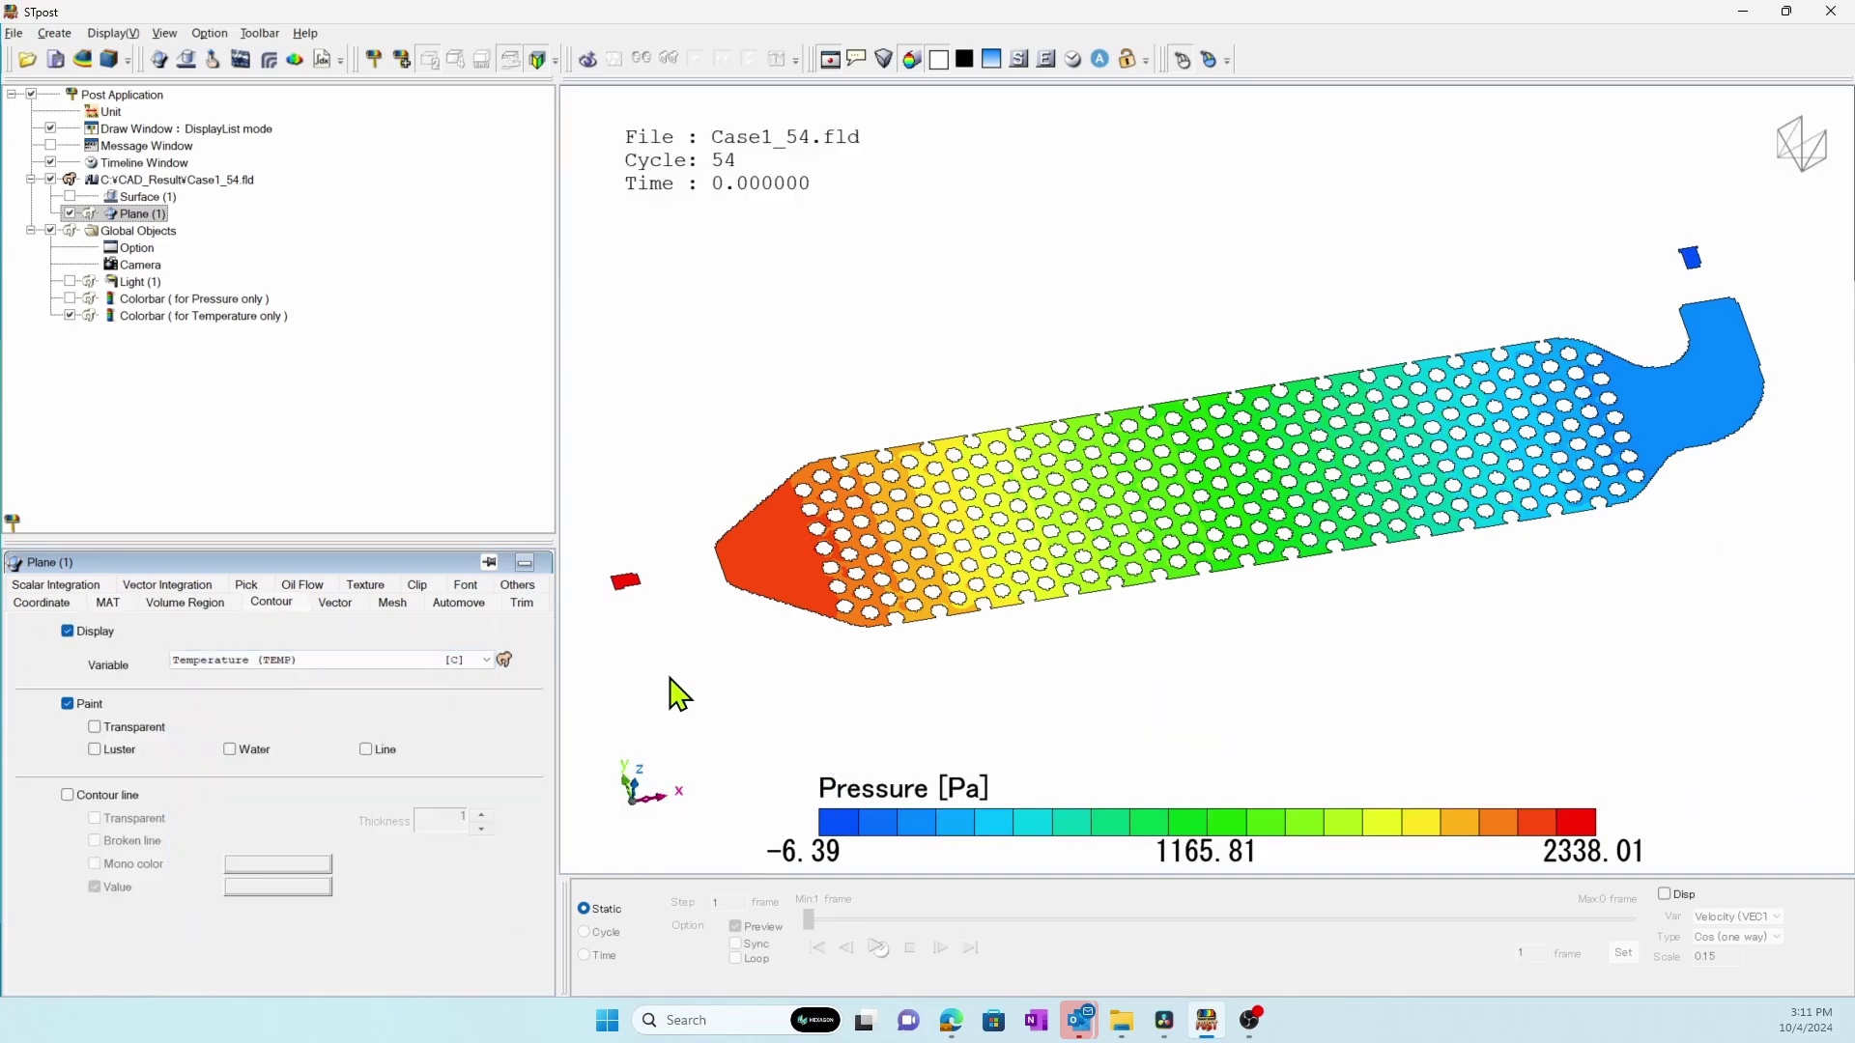
left_click(274, 663)
left_click(413, 837)
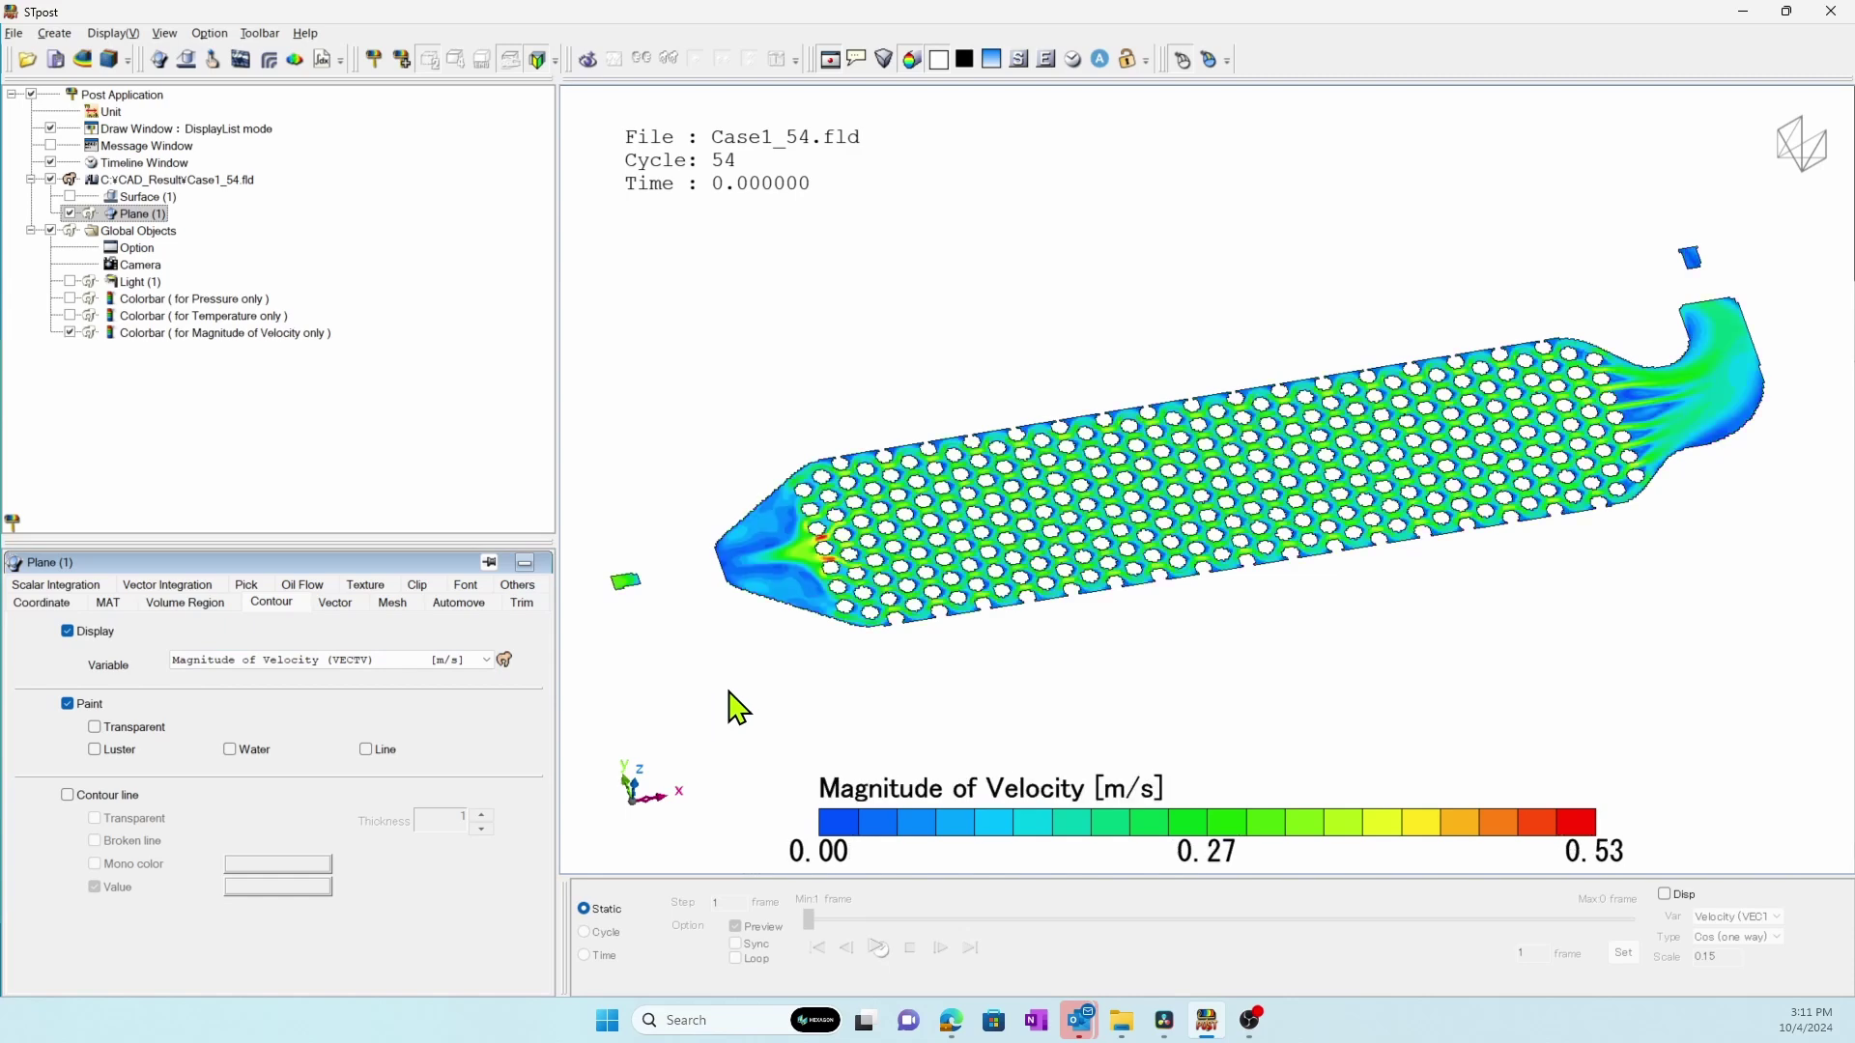
Step: Display Velocity (VECT) vectors on Plane (1) with the vector length scale set to 0.1
left_click(335, 603)
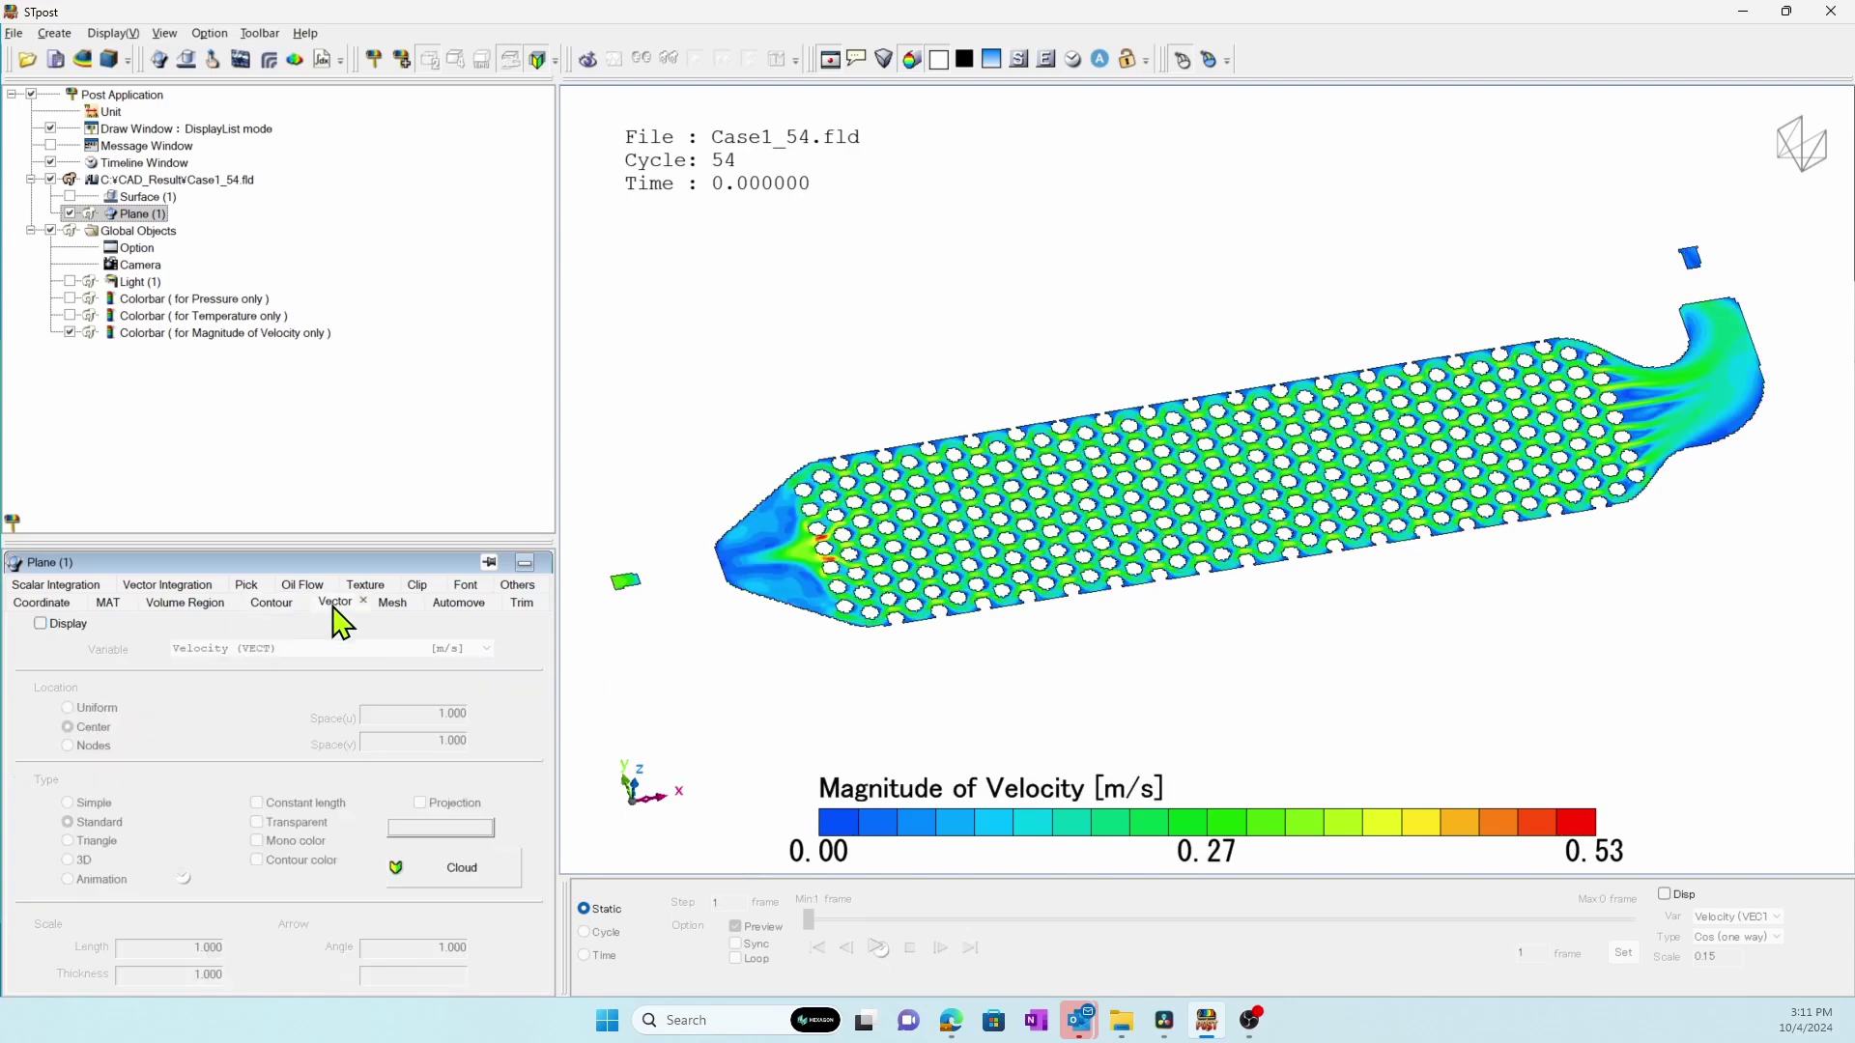
left_click(68, 625)
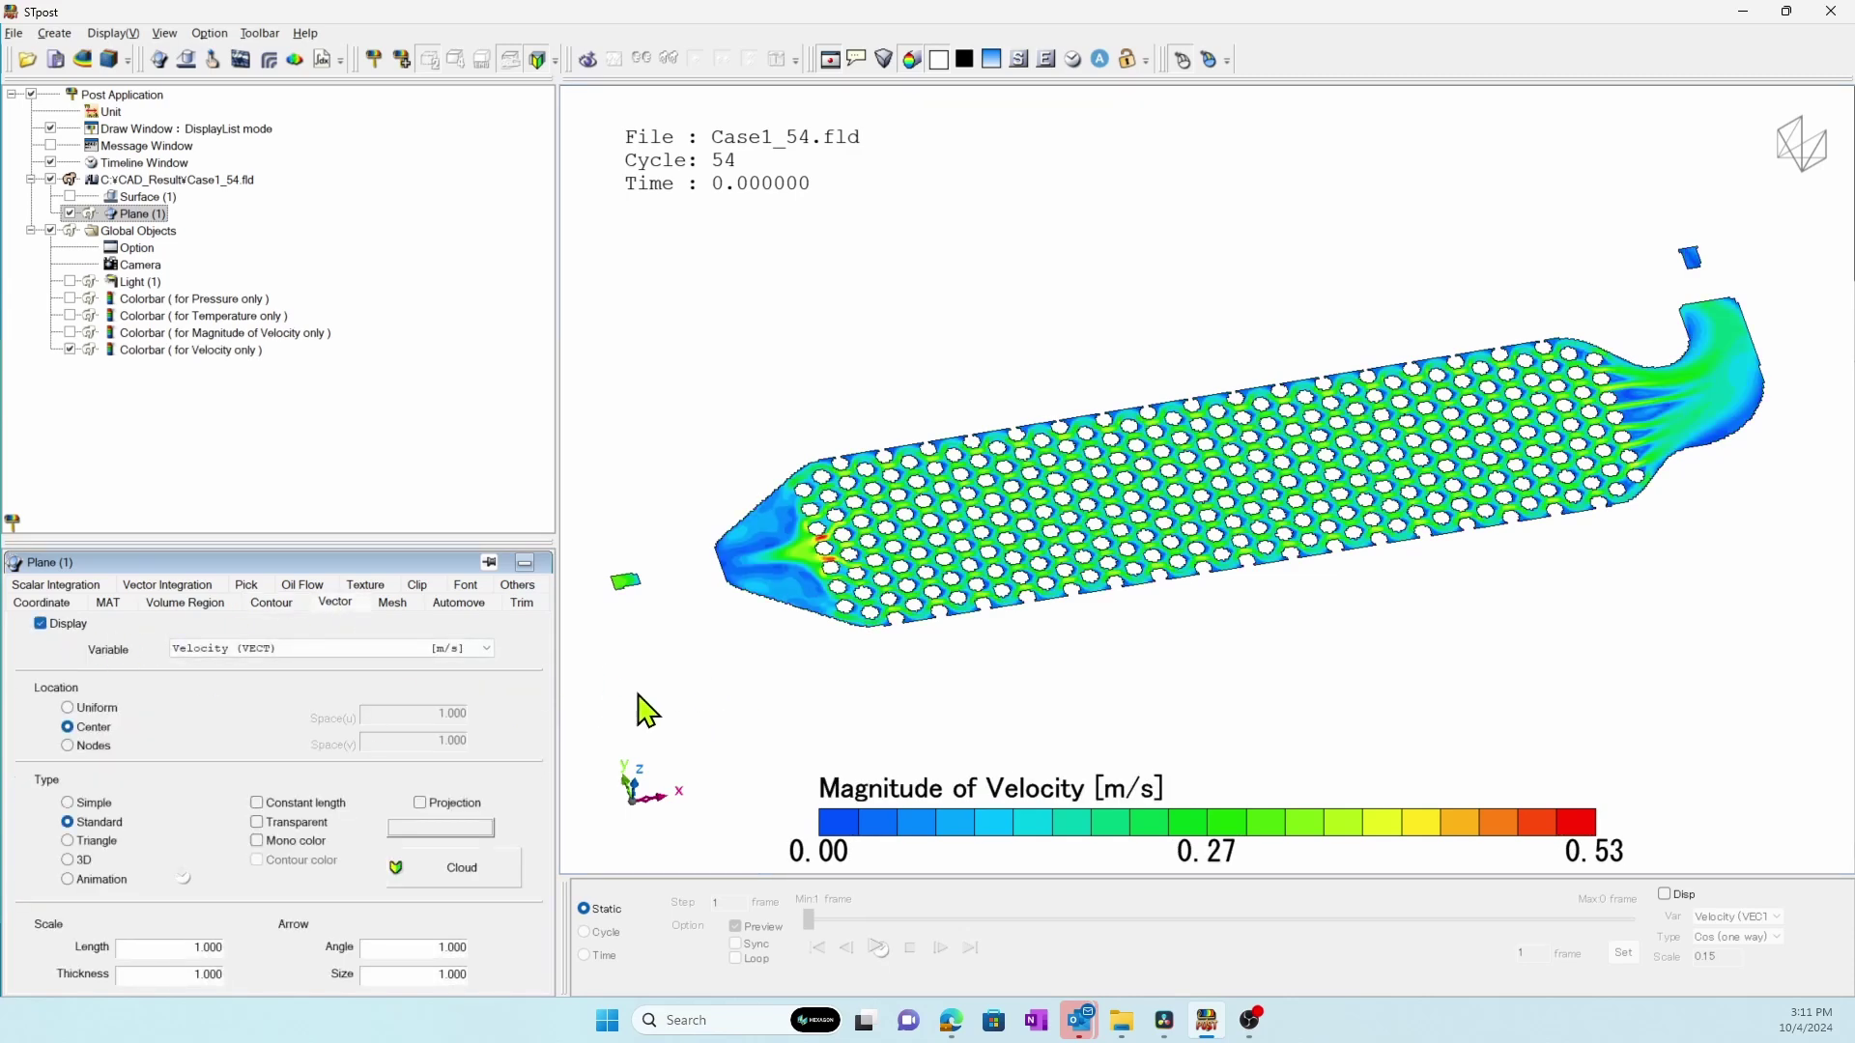
double_click(206, 948)
type("0.1")
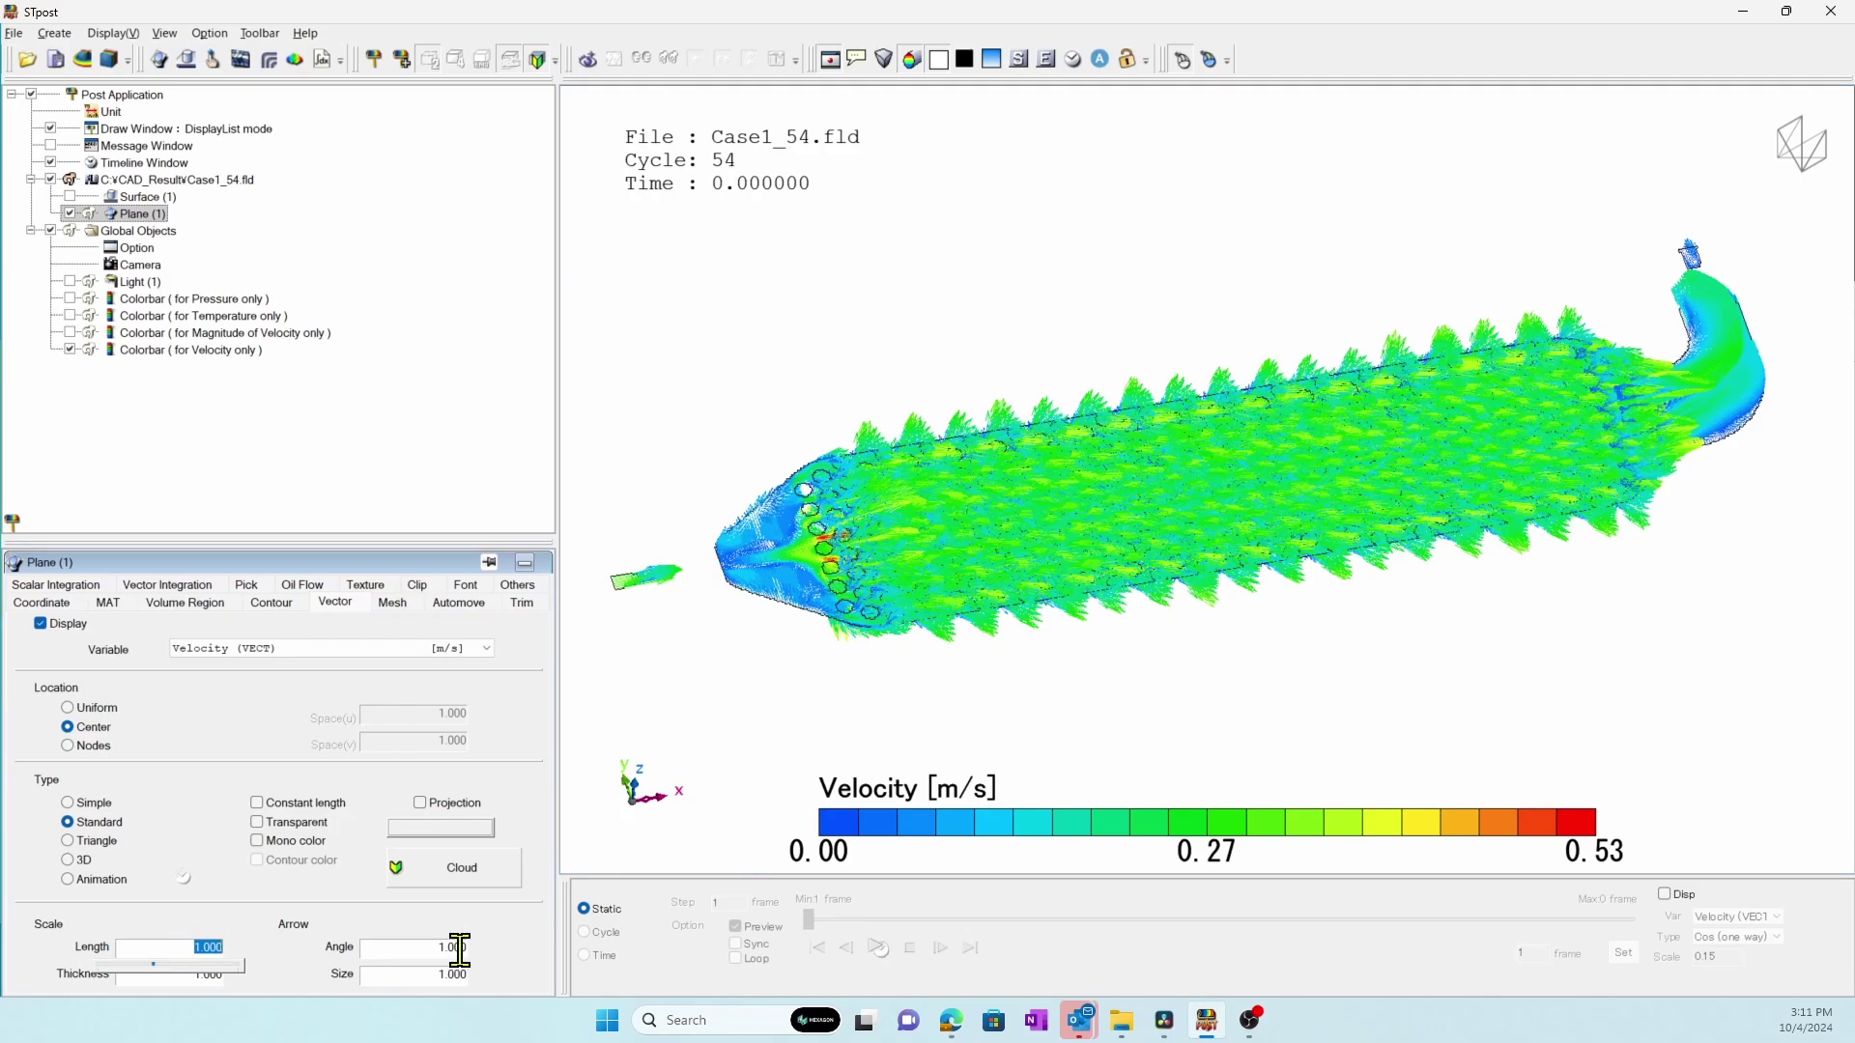
key("Return")
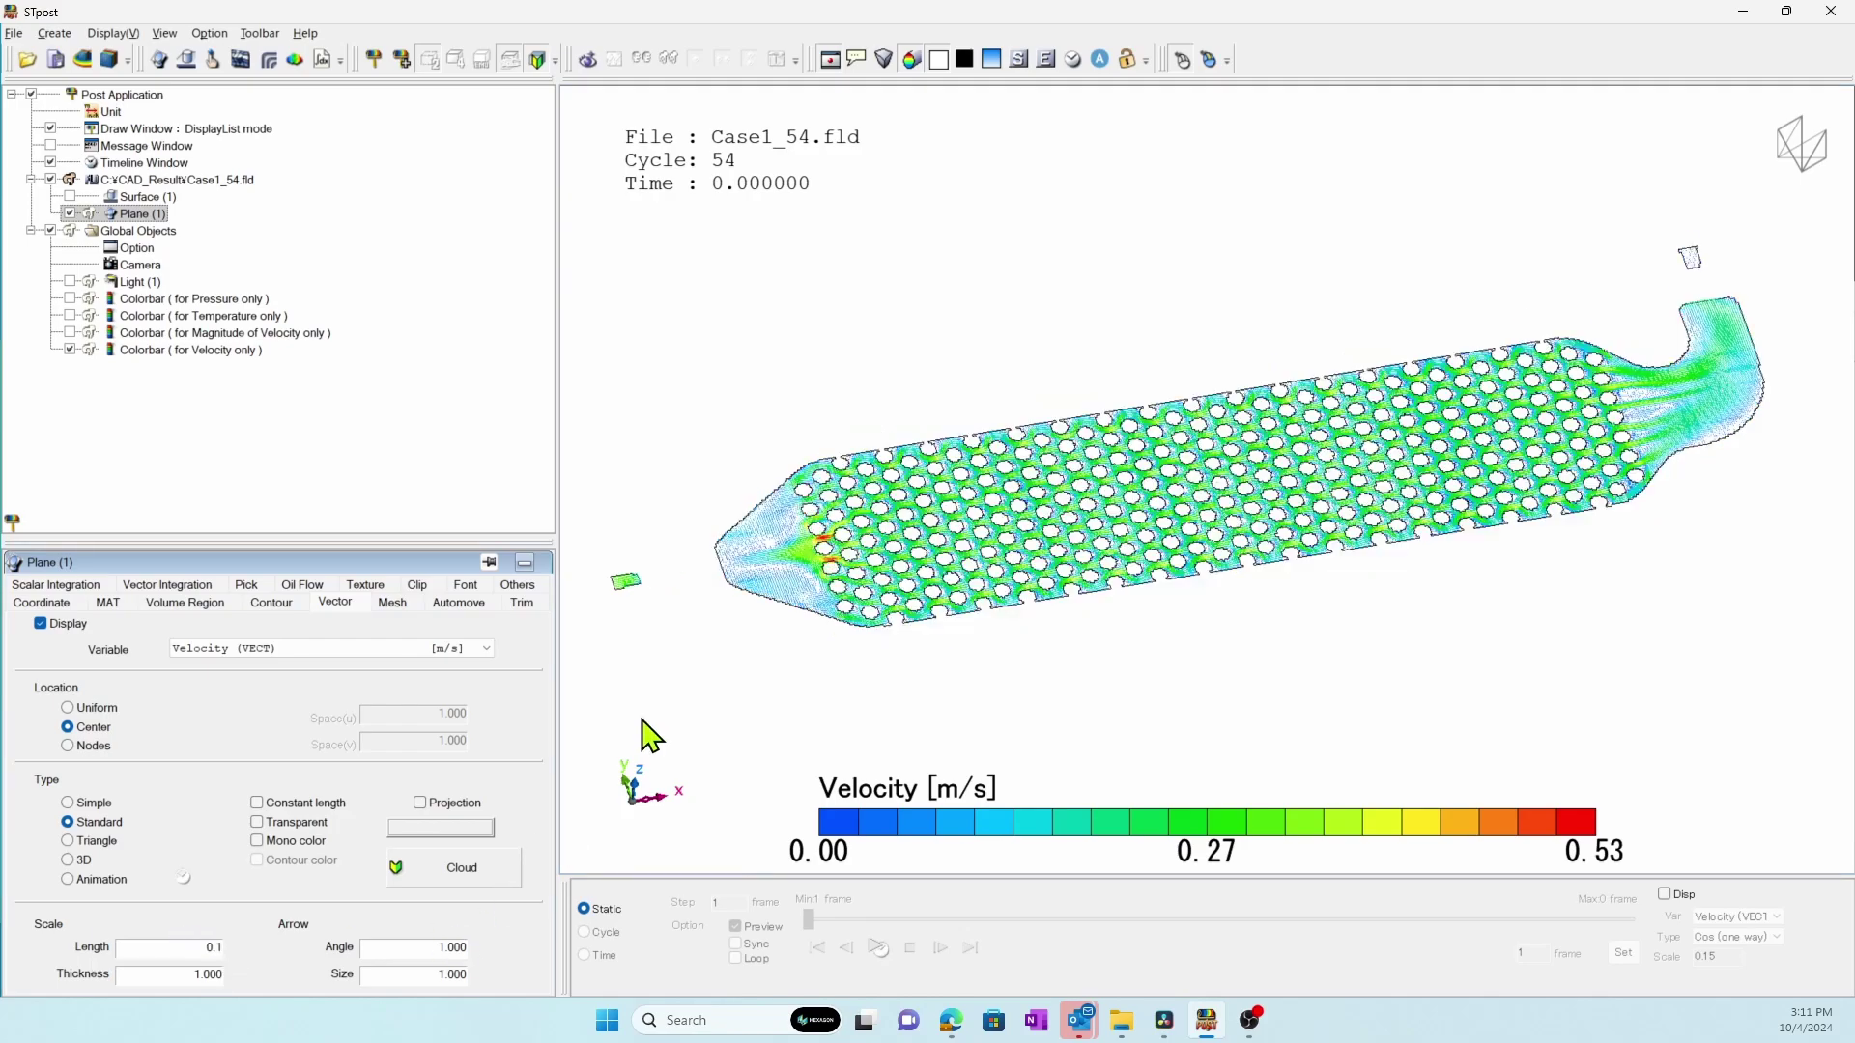
Step: Animate the Plane (1) velocity vectors, examine the flow around the pins up close, and close the postprocessor
left_click(184, 879)
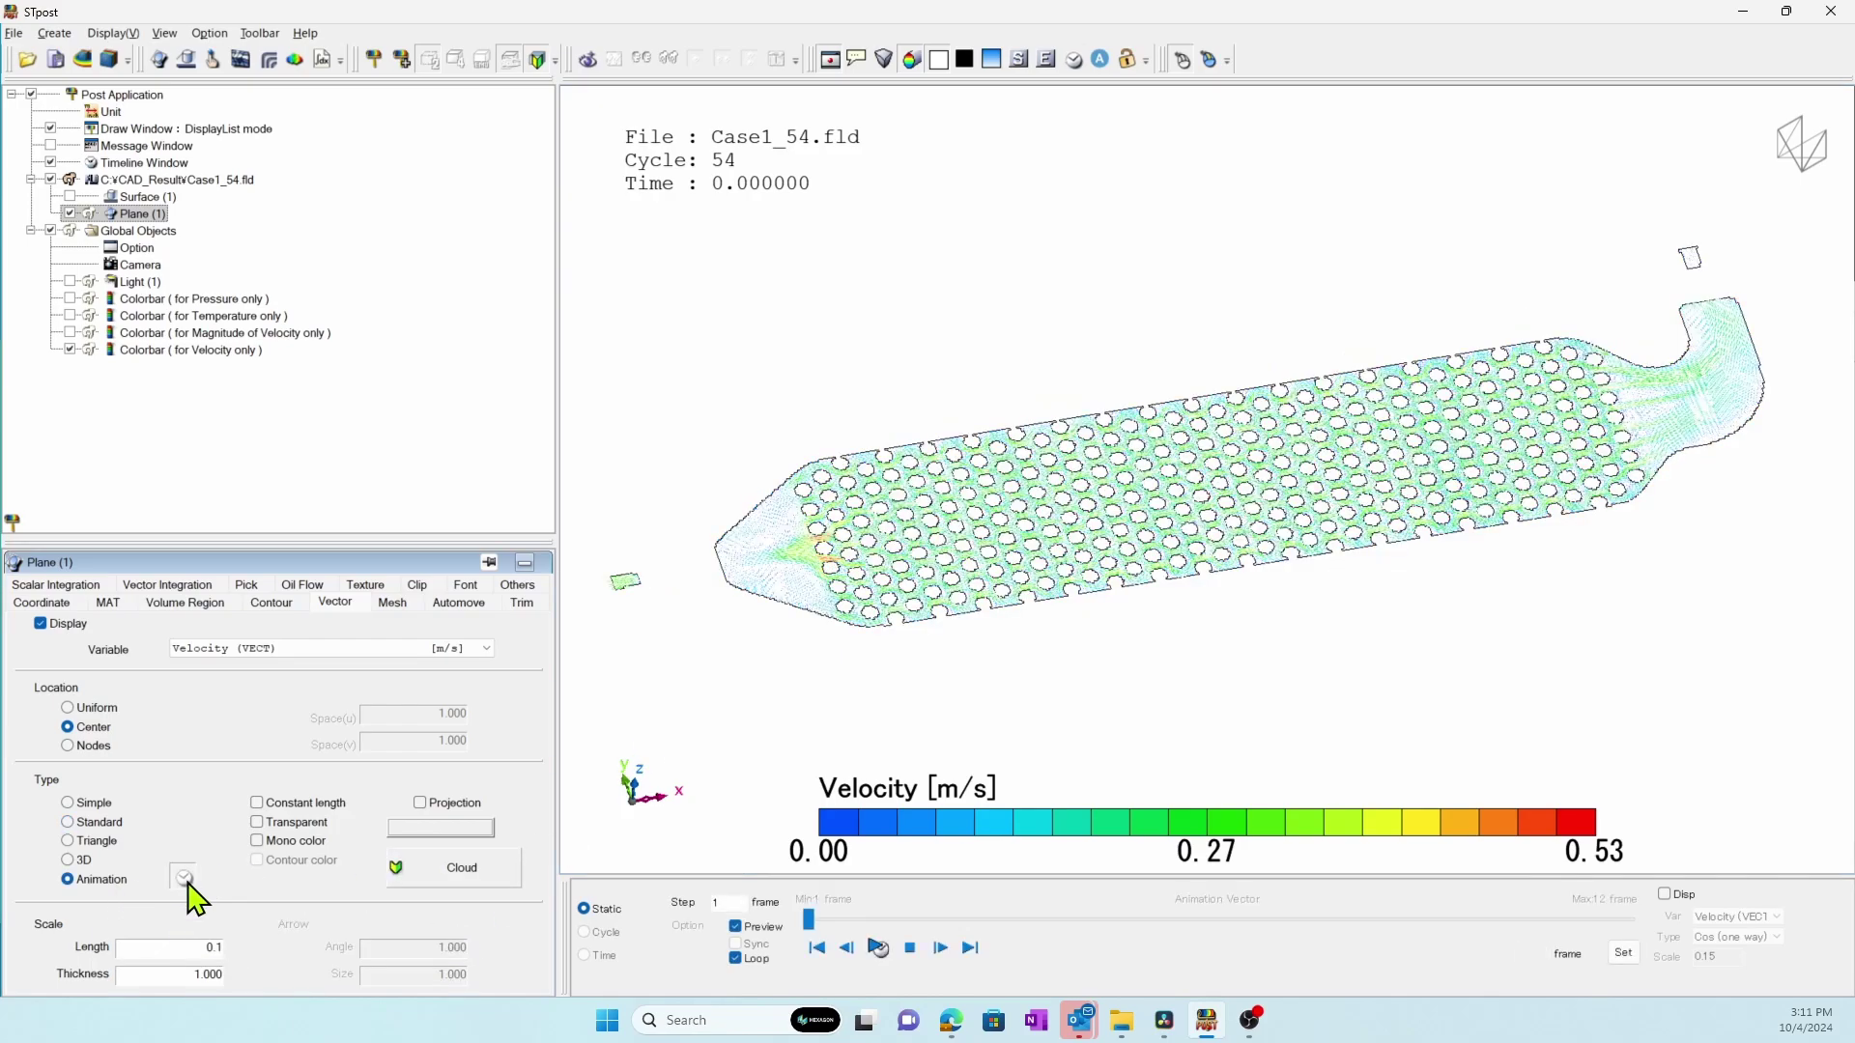
scroll(1294, 611, "up", 5)
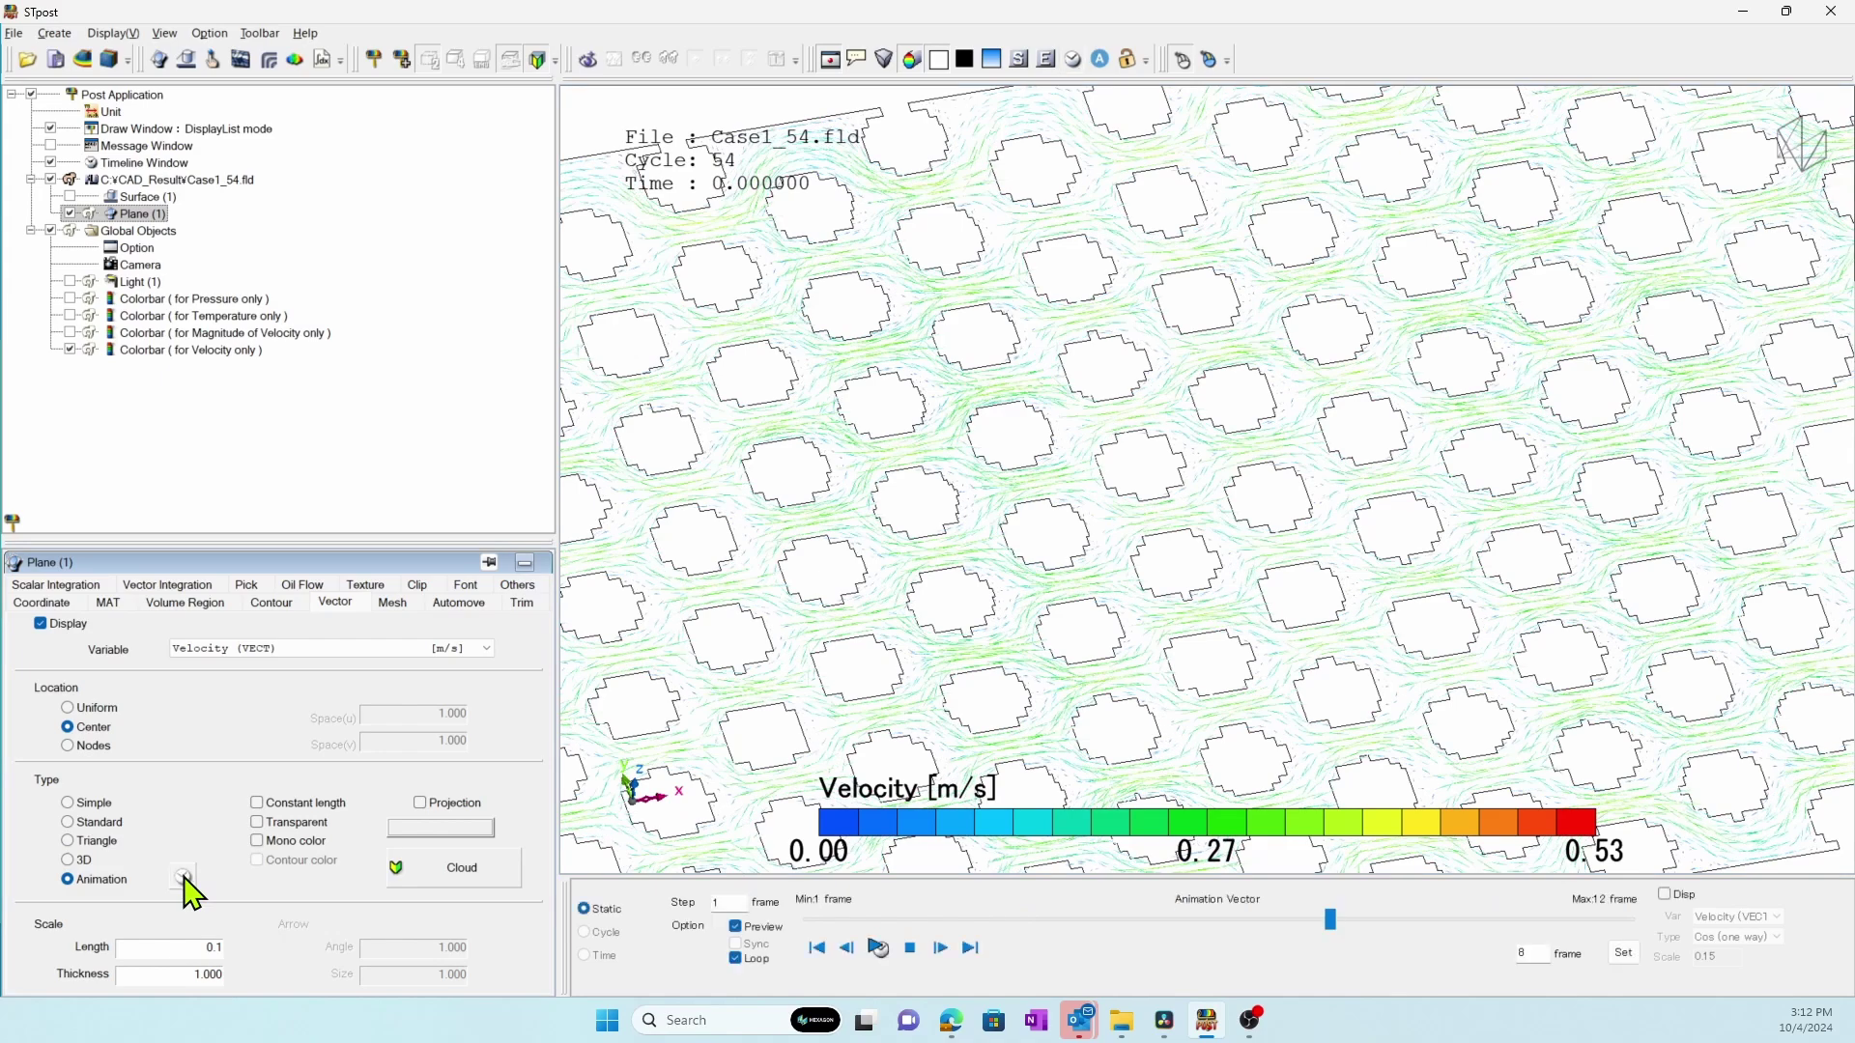
left_click(1848, 13)
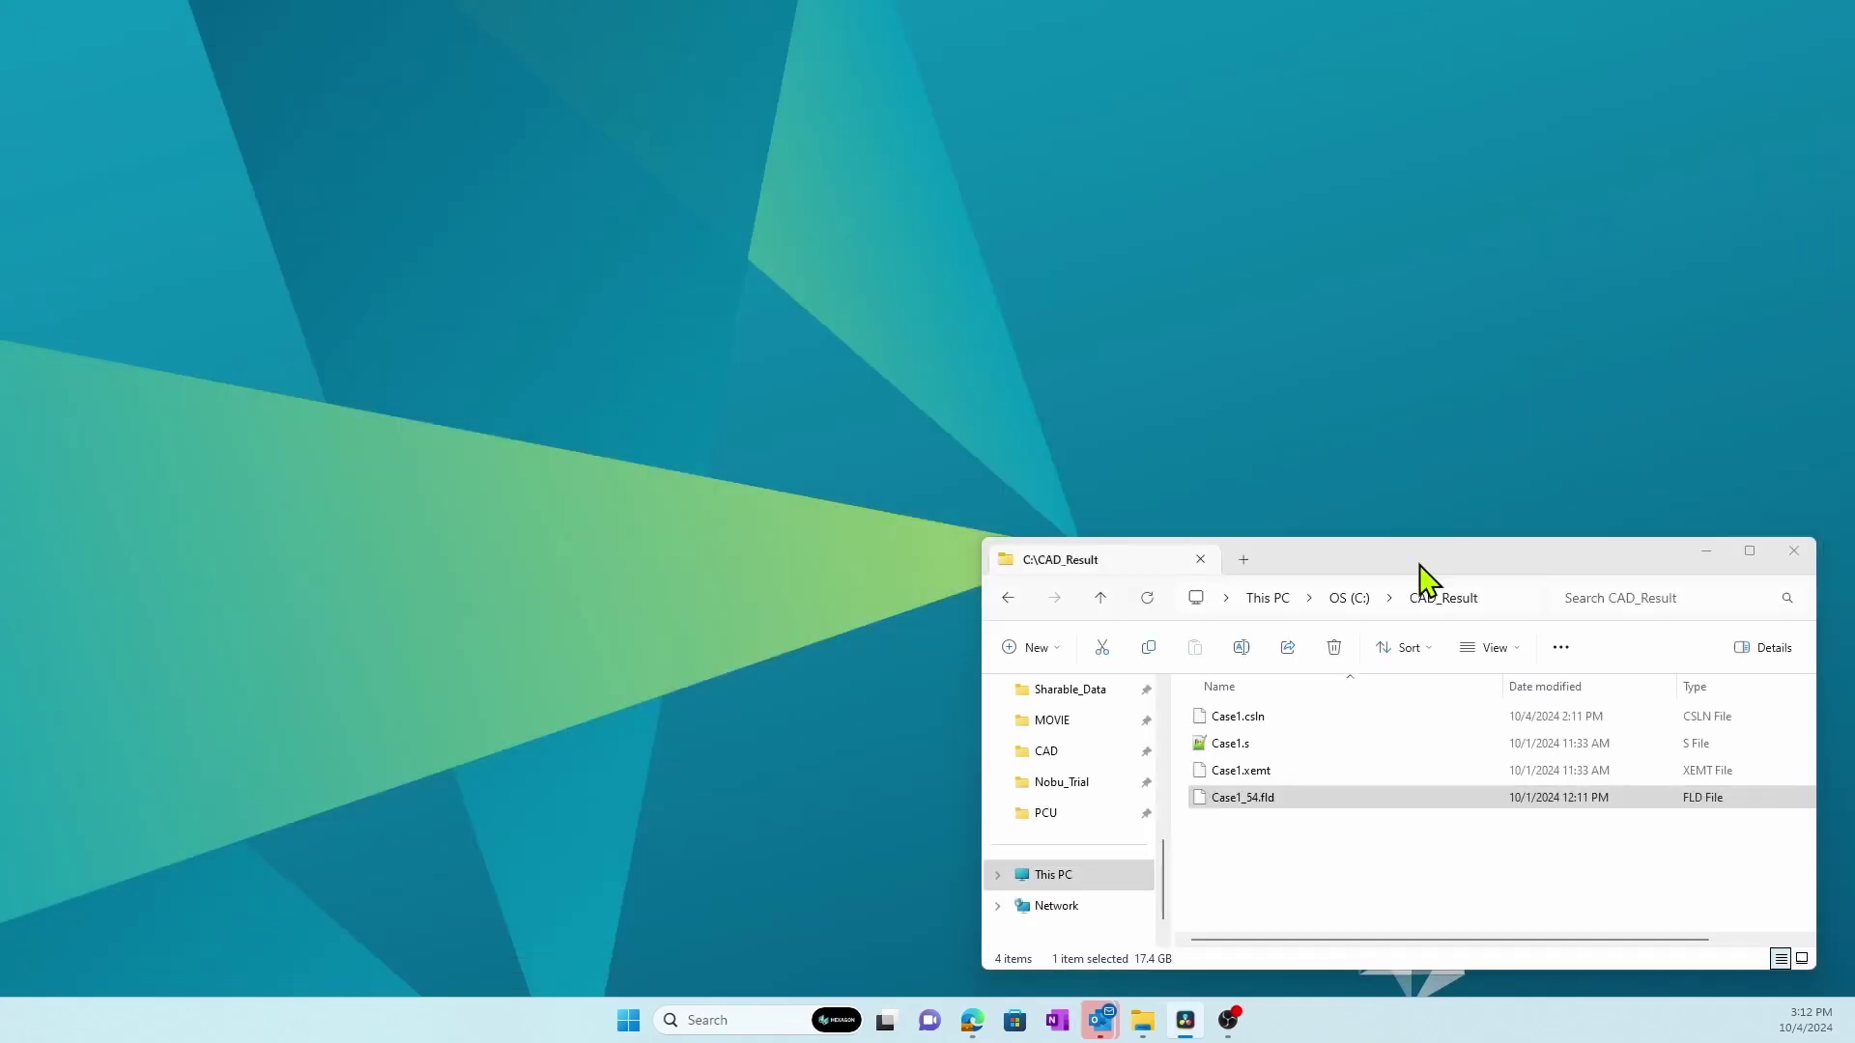
left_click(1228, 1020)
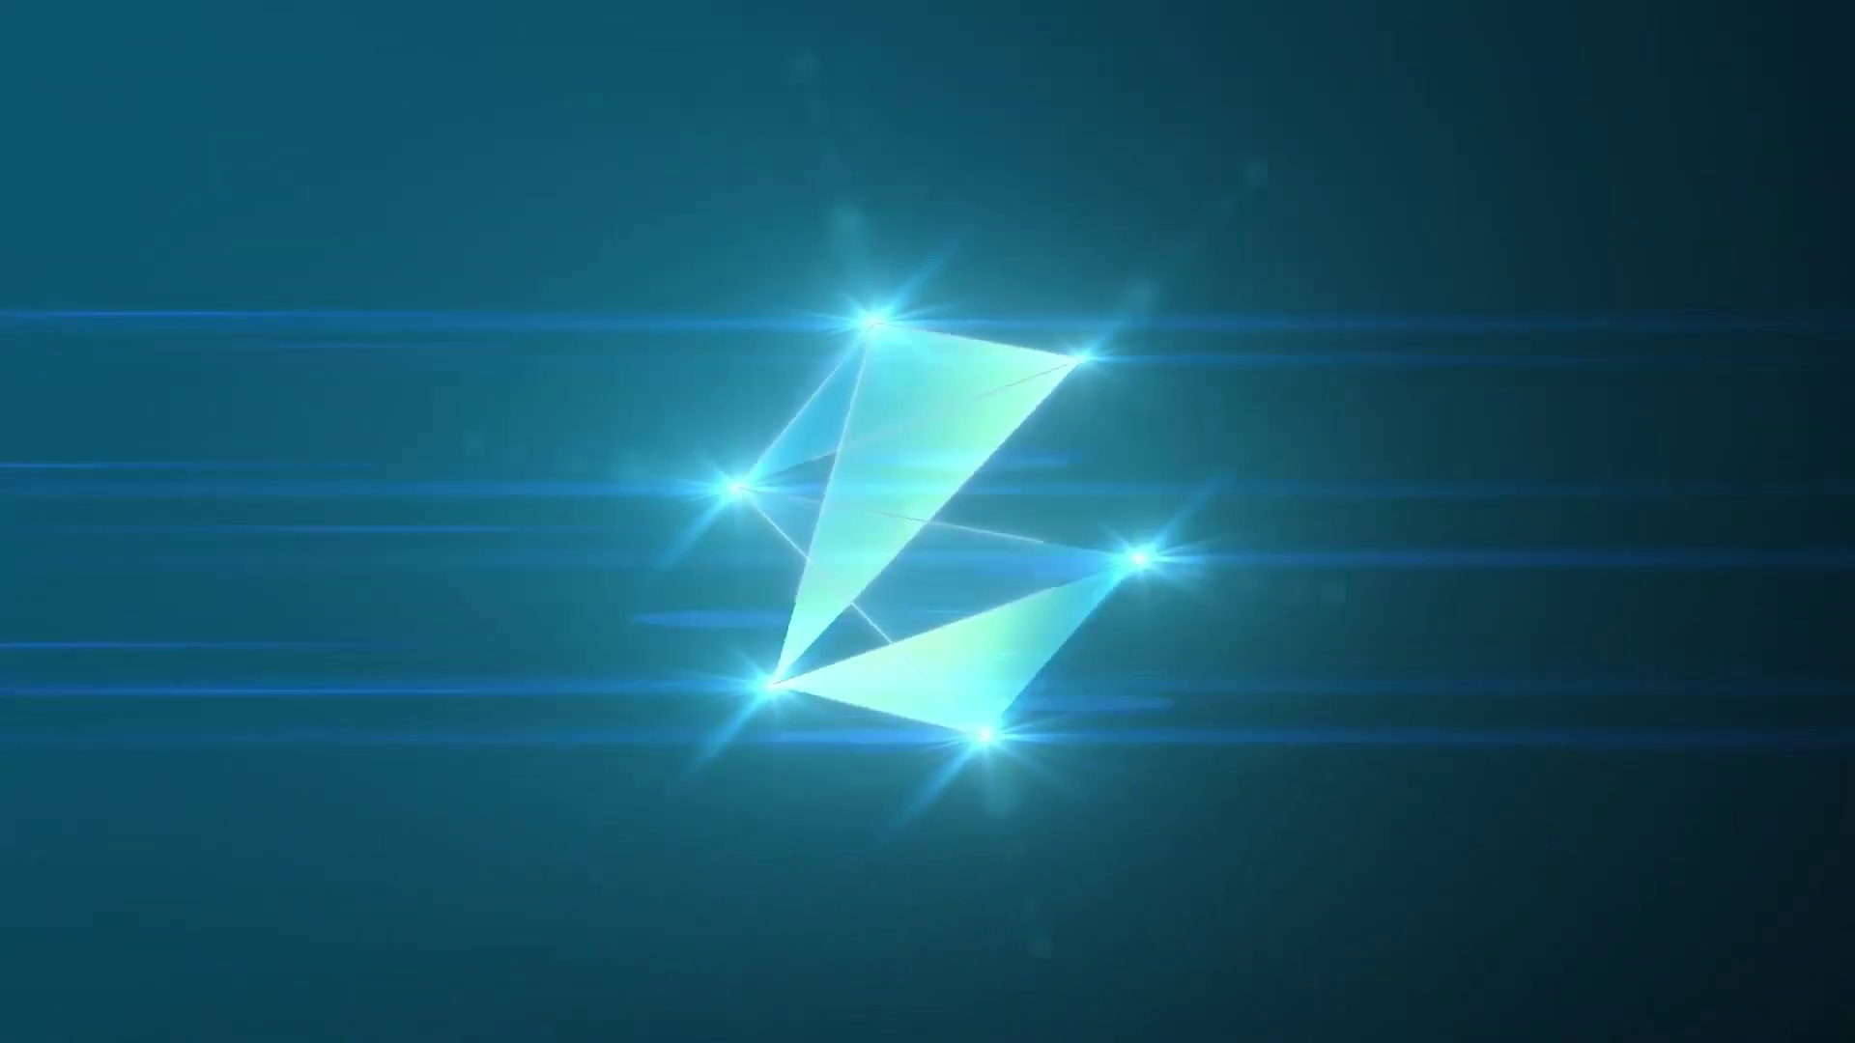